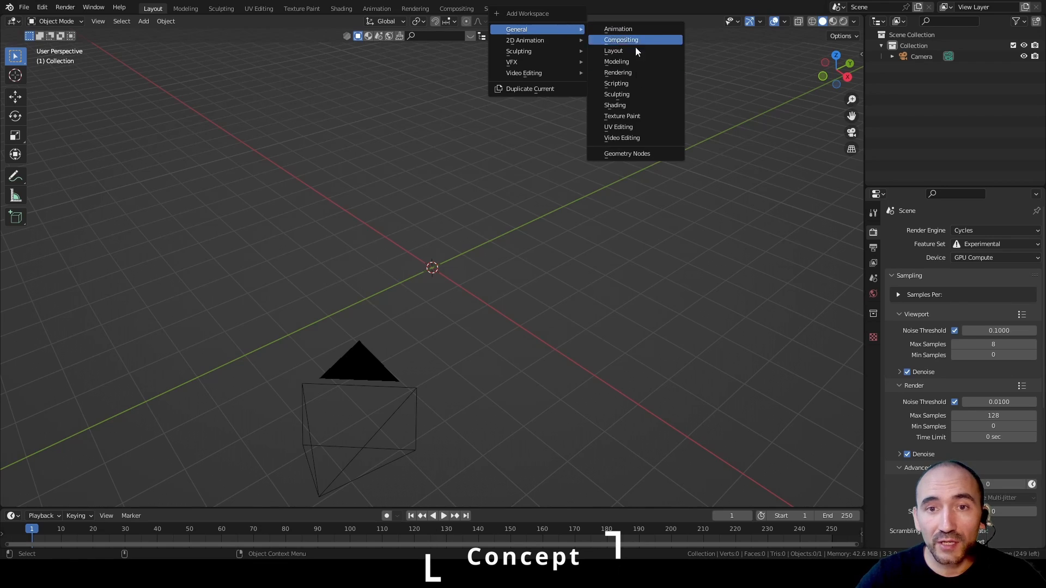
Step: Add a Geometry Nodes workspace and add a plane mesh to the scene
left_click(632, 152)
key("shift+a")
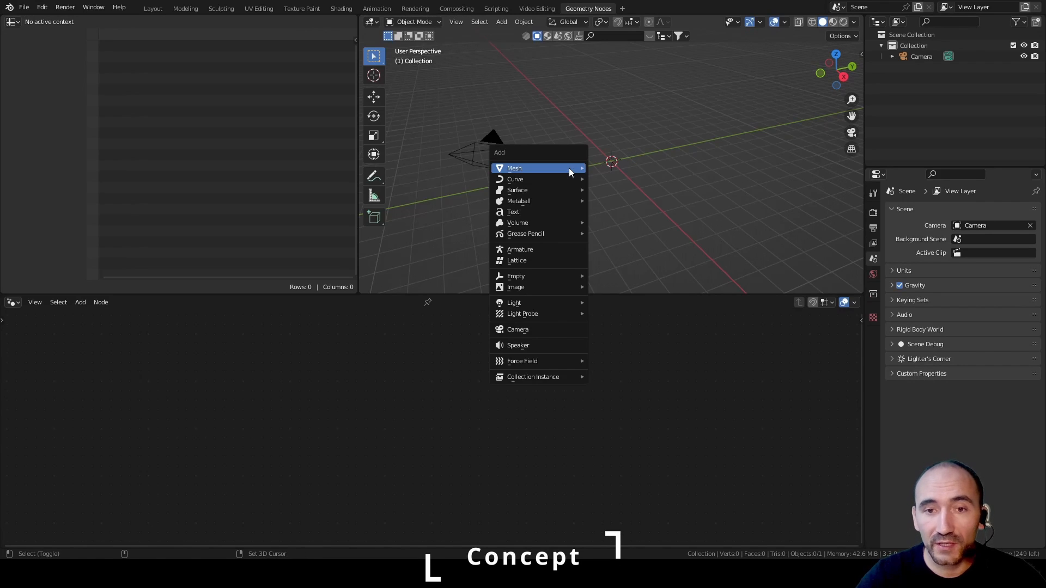
mouse_move(569, 168)
left_click(629, 168)
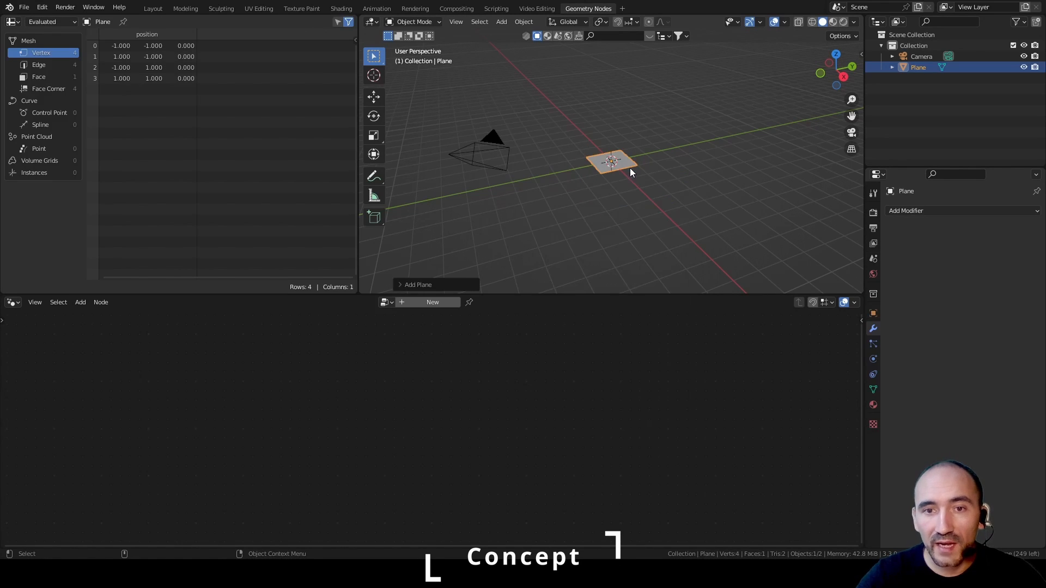
key("KP_Decimal")
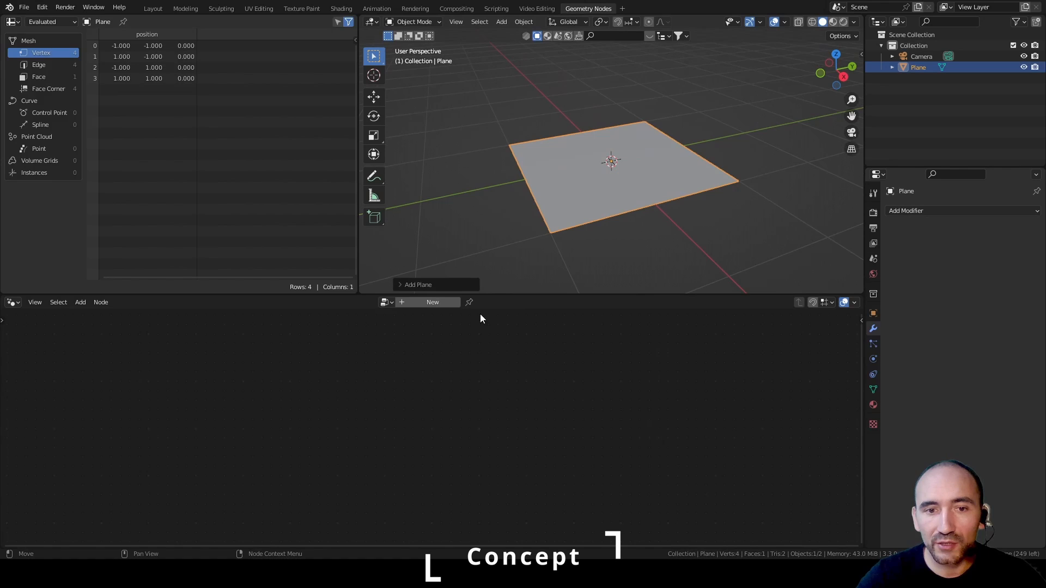
Step: Create a new geometry node group on the plane and move the Group Output node farther from Group Input
left_click(430, 303)
middle_click_drag(456, 452, 428, 371)
left_click_drag(536, 353, 684, 351)
left_click(469, 398)
middle_click_drag(467, 398, 346, 381)
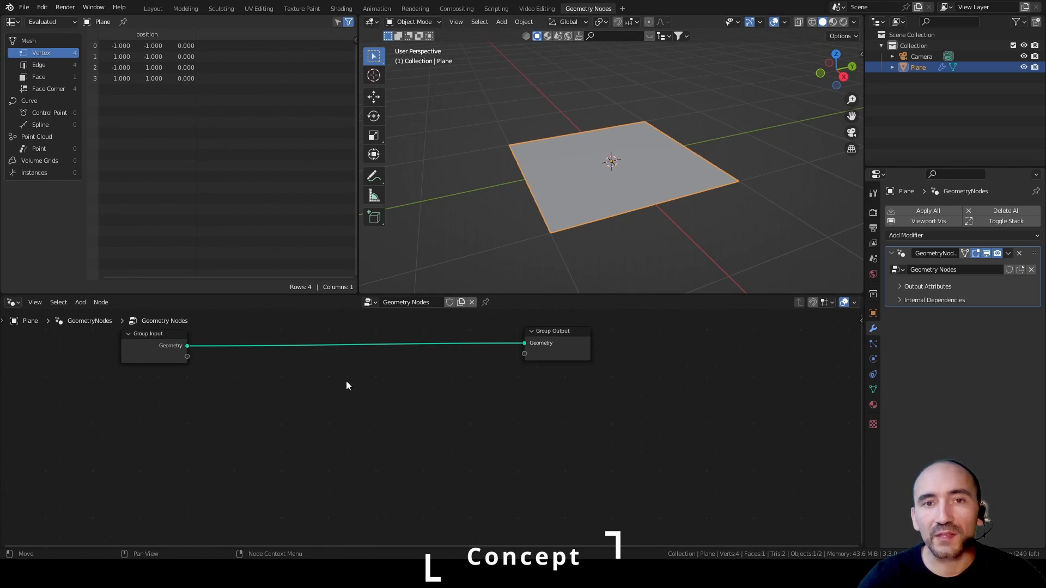
Step: Annotate the node editor with a freehand grid of crossing horizontal and vertical lines
key("t")
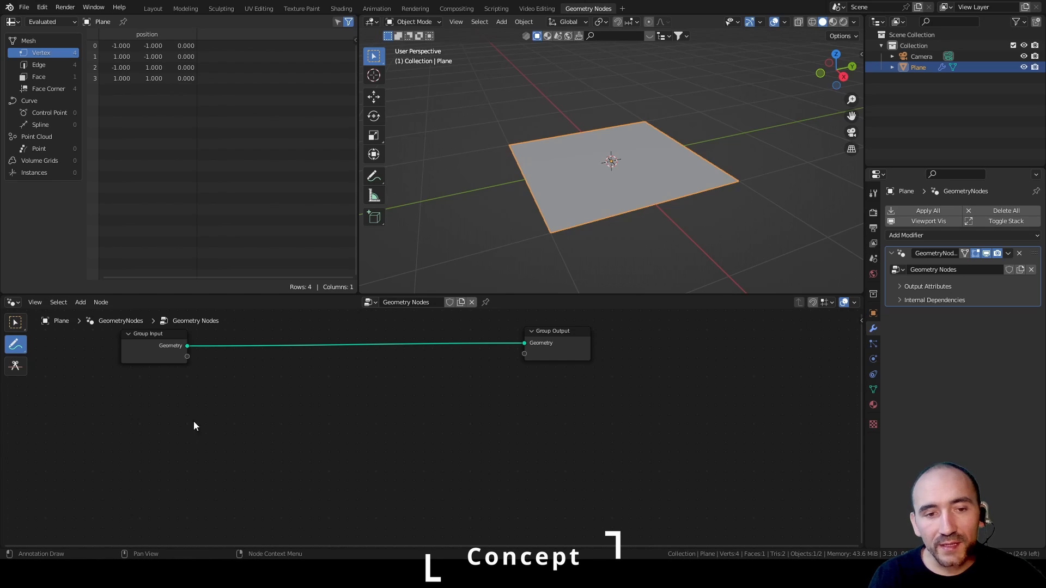
left_click_drag(192, 494, 435, 505)
left_click_drag(187, 473, 402, 491)
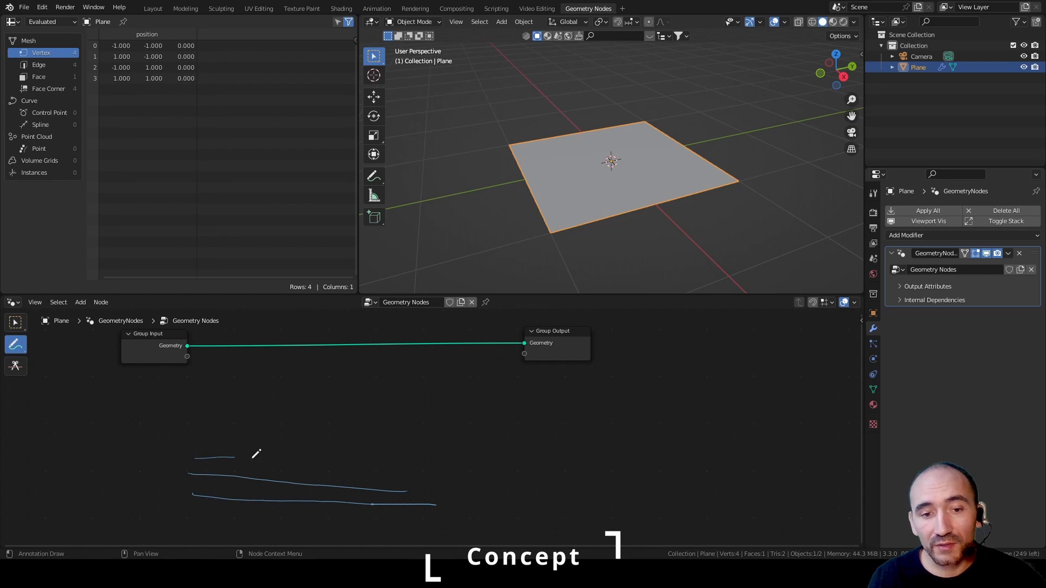
left_click_drag(256, 454, 400, 471)
left_click_drag(193, 439, 399, 452)
left_click_drag(202, 421, 392, 432)
left_click_drag(191, 403, 385, 412)
left_click_drag(195, 383, 382, 393)
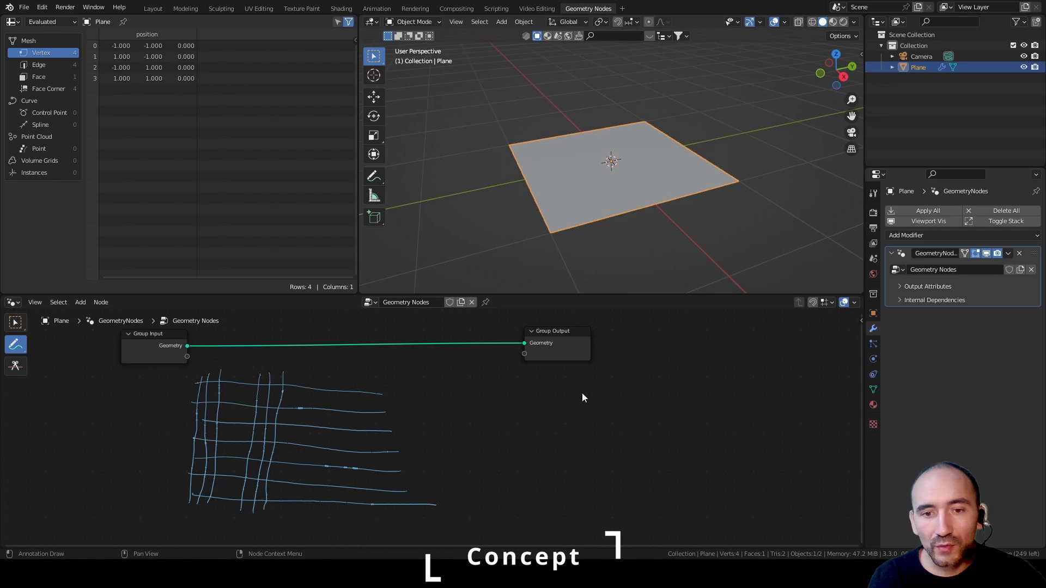
Step: Draw a side view of the weave beside the grid, with wavy vertical strands, dots and an arrow
mouse_move(595, 387)
left_mouse_down()
mouse_move(585, 457)
mouse_move(600, 486)
mouse_move(592, 518)
left_mouse_up()
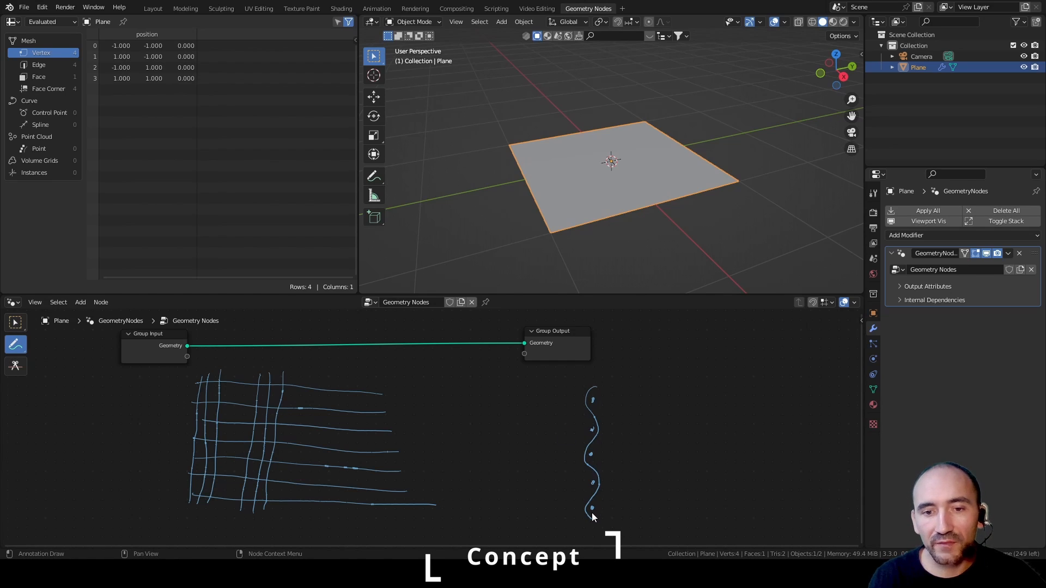
left_click_drag(666, 428, 608, 470)
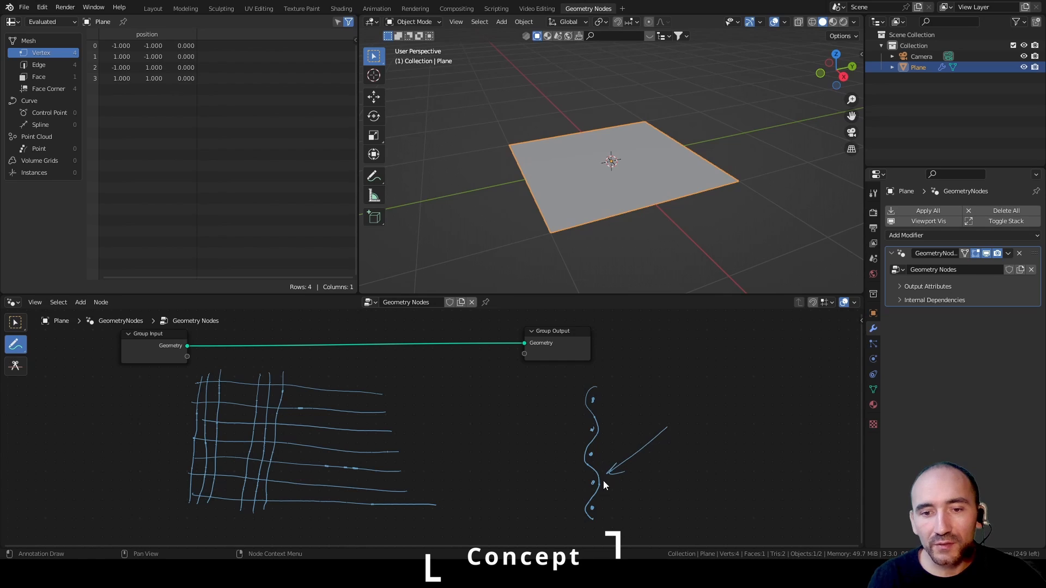
mouse_move(592, 506)
left_mouse_down()
mouse_move(610, 472)
mouse_move(597, 455)
mouse_move(605, 382)
left_mouse_up()
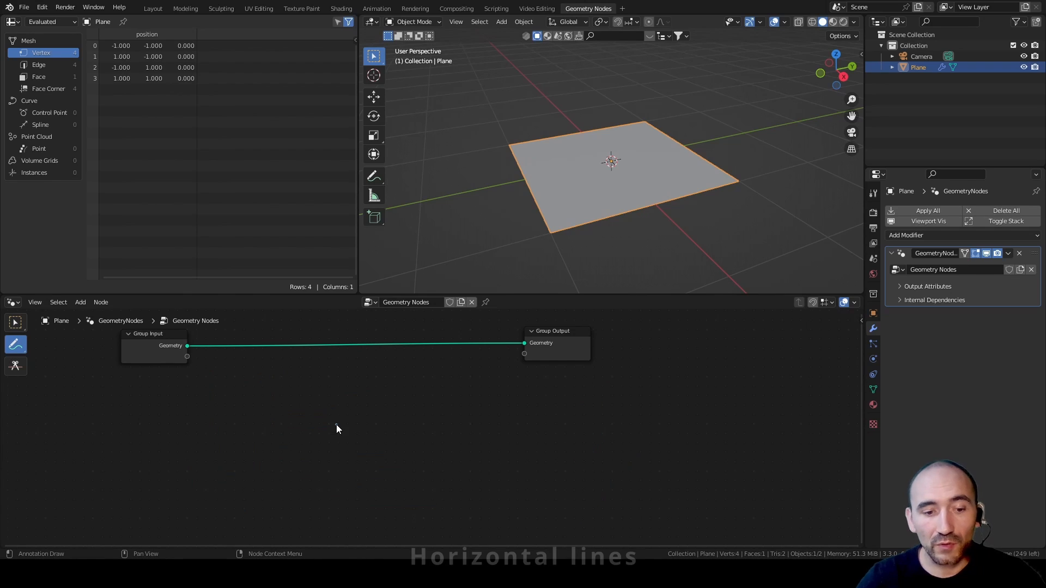
Step: Add a Curve Line node and feed its curve into a new Resample Curve node
key("F3")
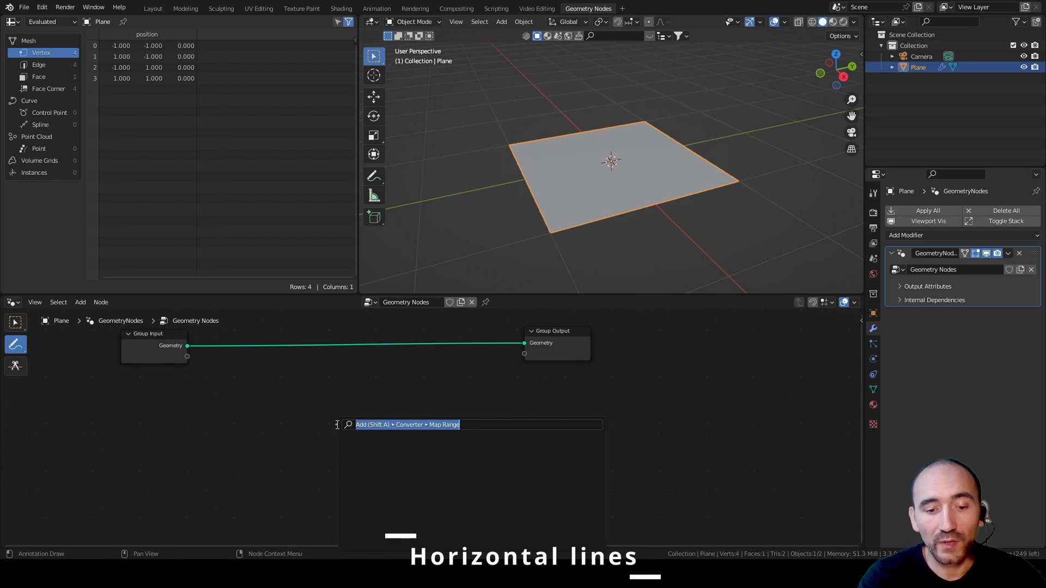
type("curve lin")
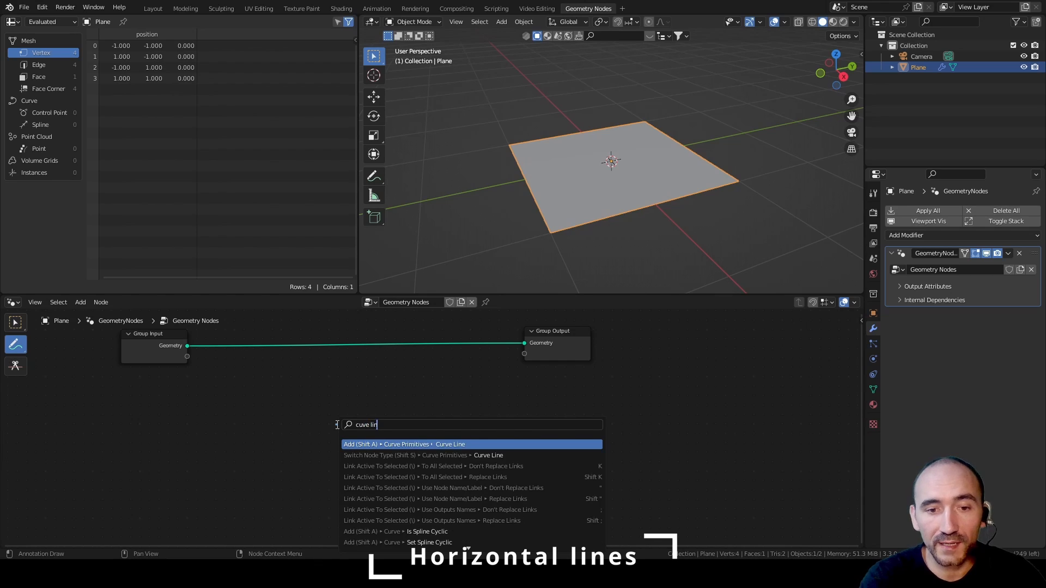
key("Return")
key("F3")
type("resamp")
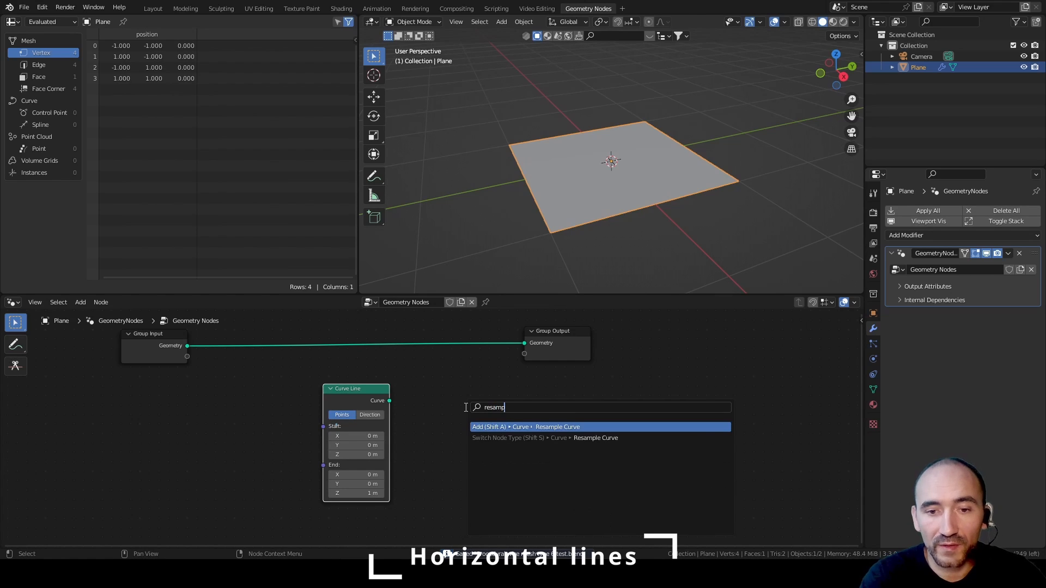
key("Return")
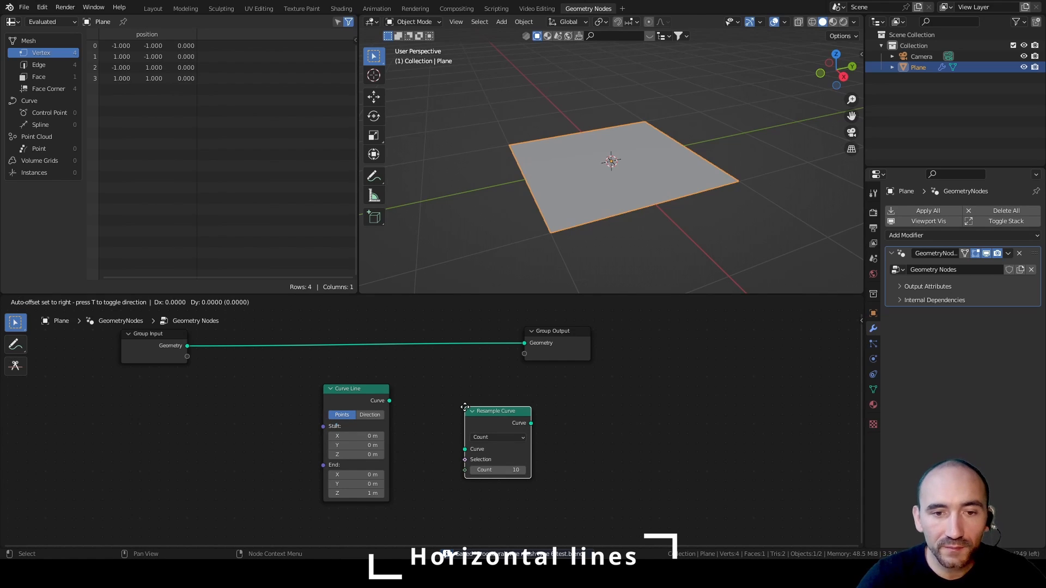
left_click(455, 413)
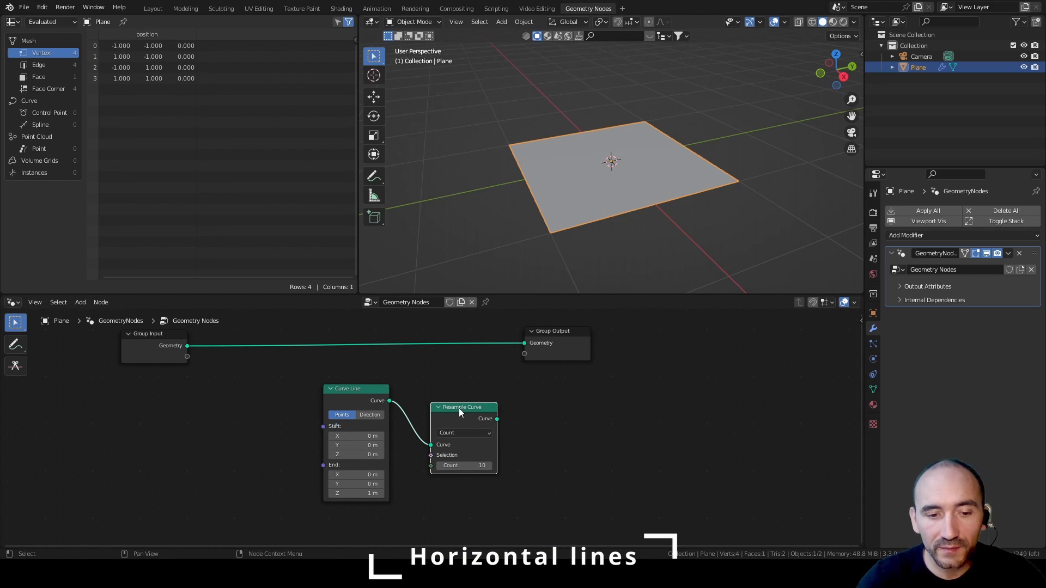
Step: Add an Instance on Points node beside Resample Curve and a second Curve Line node below the first
key("F3")
type("insta ce on poi")
key("Return")
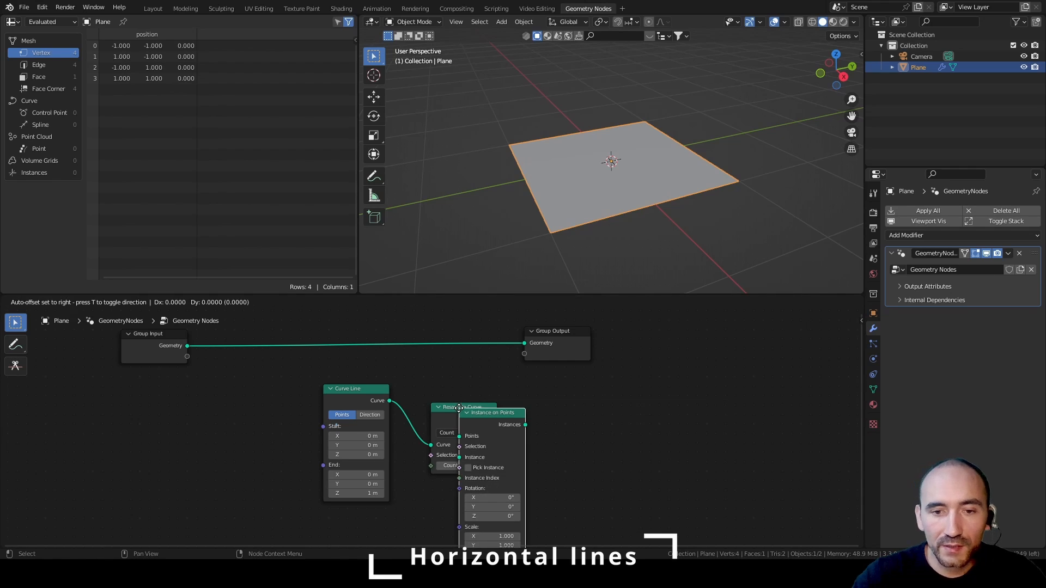
left_click(539, 329)
key("F3")
type("curve line")
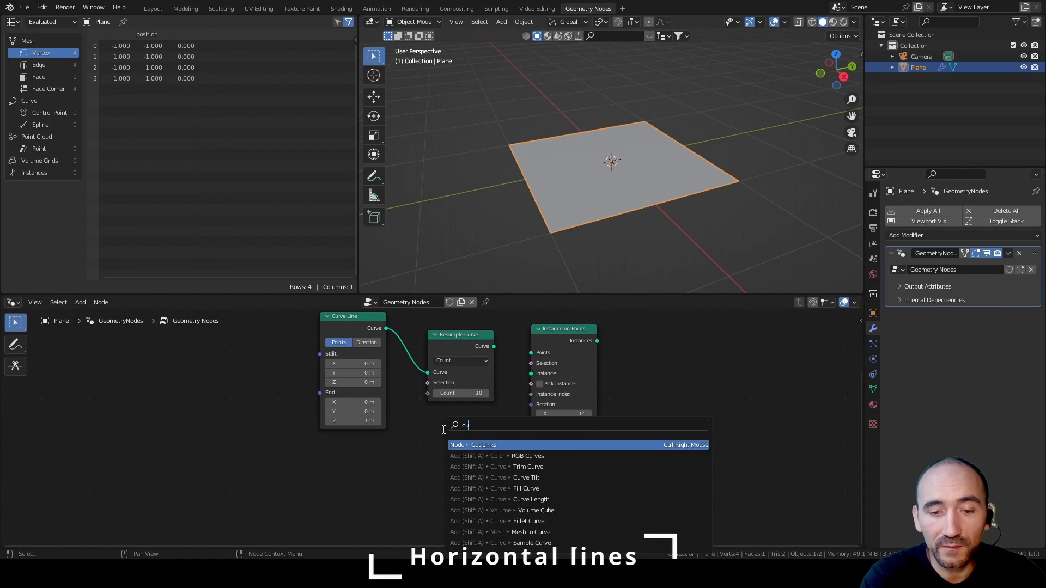
key("Return")
left_click(334, 440)
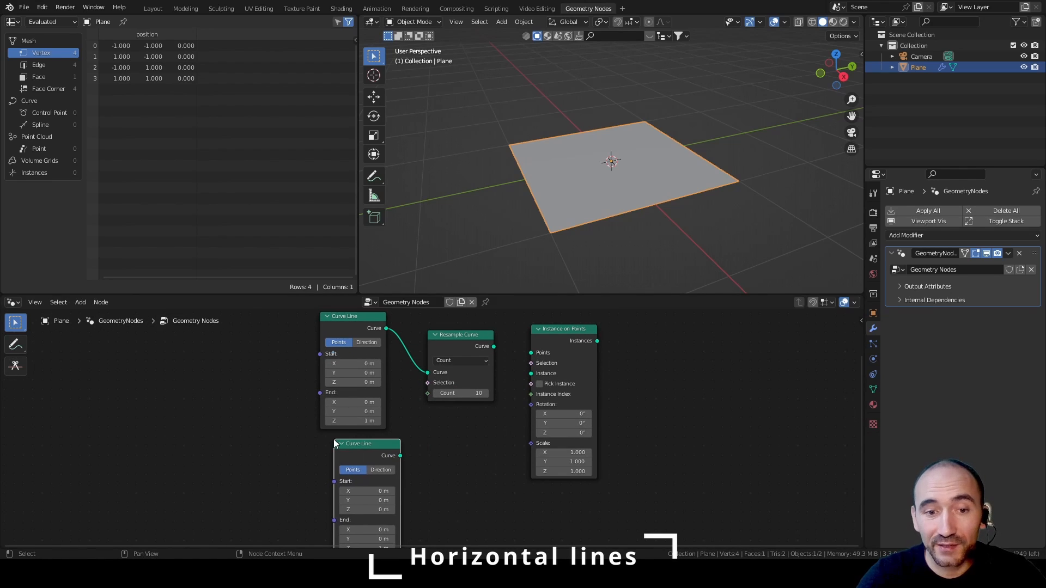
Step: Feed the second Curve Line into a new Curve to Mesh node
scroll(612, 168, "down", 7)
middle_click_drag(657, 137, 493, 202)
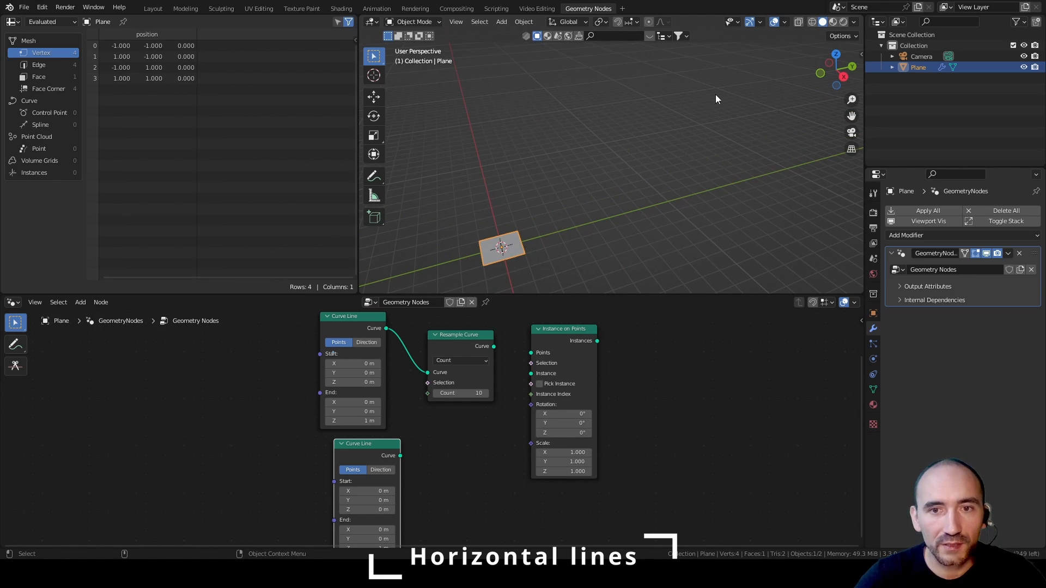
scroll(427, 446, "up", 1)
middle_click_drag(430, 452, 403, 355)
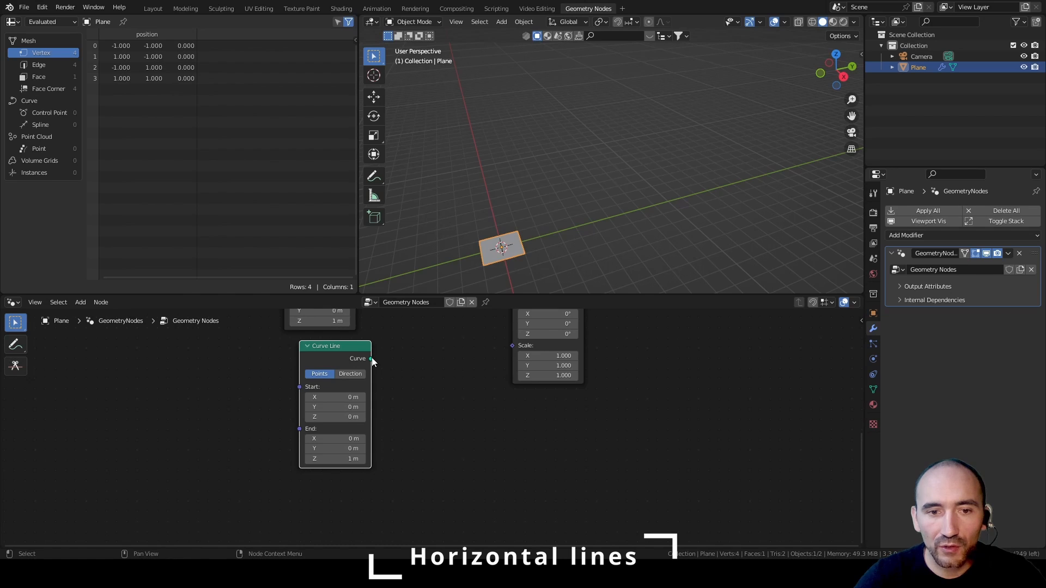
left_click_drag(371, 359, 413, 365)
type("curve to")
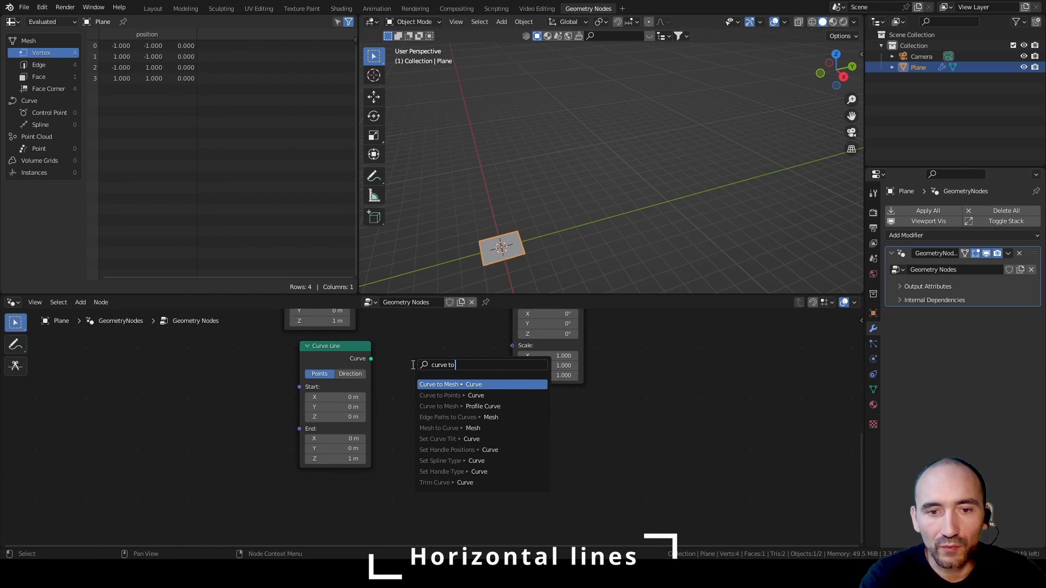
type(" me")
key("Return")
Step: Add a Curve Circle as the profile of Curve to Mesh with Fill Caps enabled, and link the mesh to Group Output
key("F3")
type("cur c")
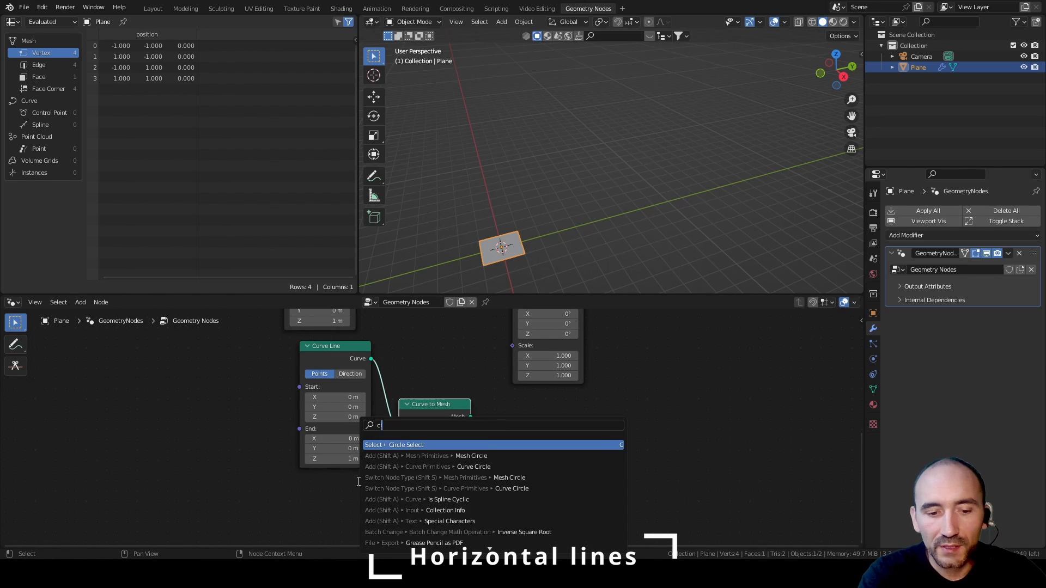
key("Return")
left_click(303, 478)
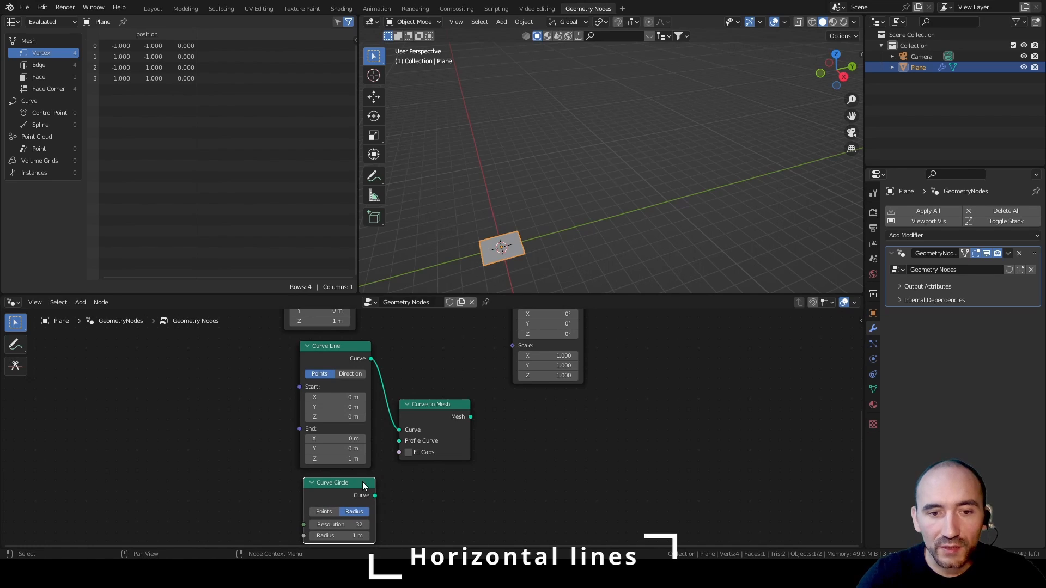
left_click_drag(375, 496, 399, 441)
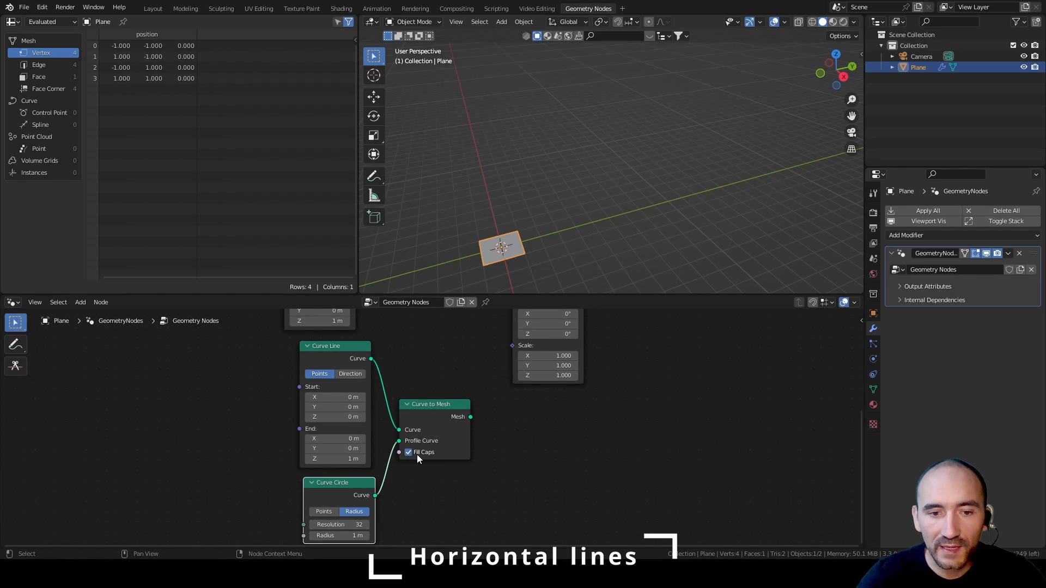
middle_click_drag(417, 455, 414, 426)
left_click(431, 384, "alt+shift")
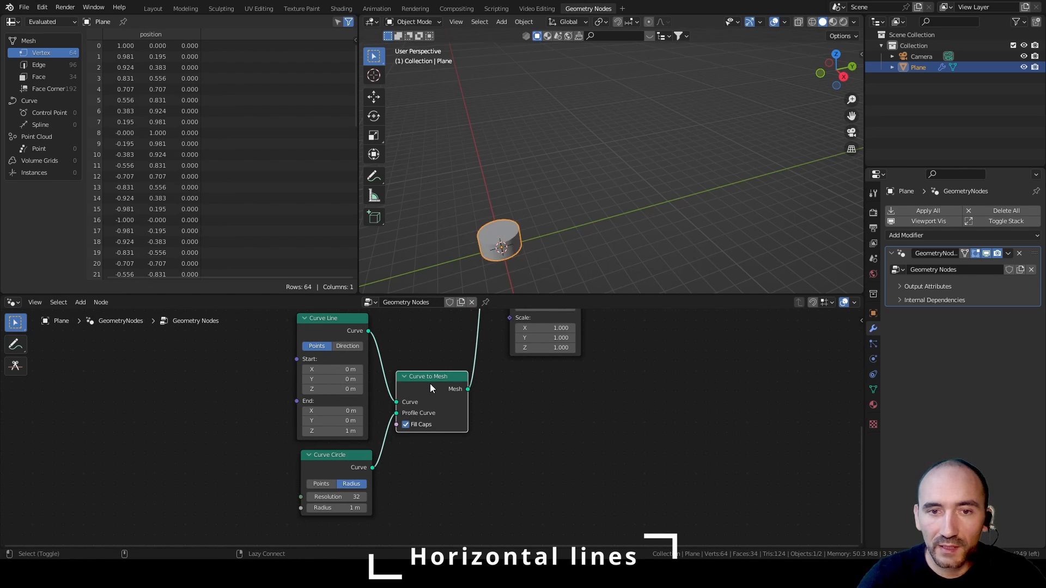
Step: Set the second Curve Line's end to Y 1 m and Z 0 m, and the Curve Circle's radius to 0.25 m
left_click(324, 423)
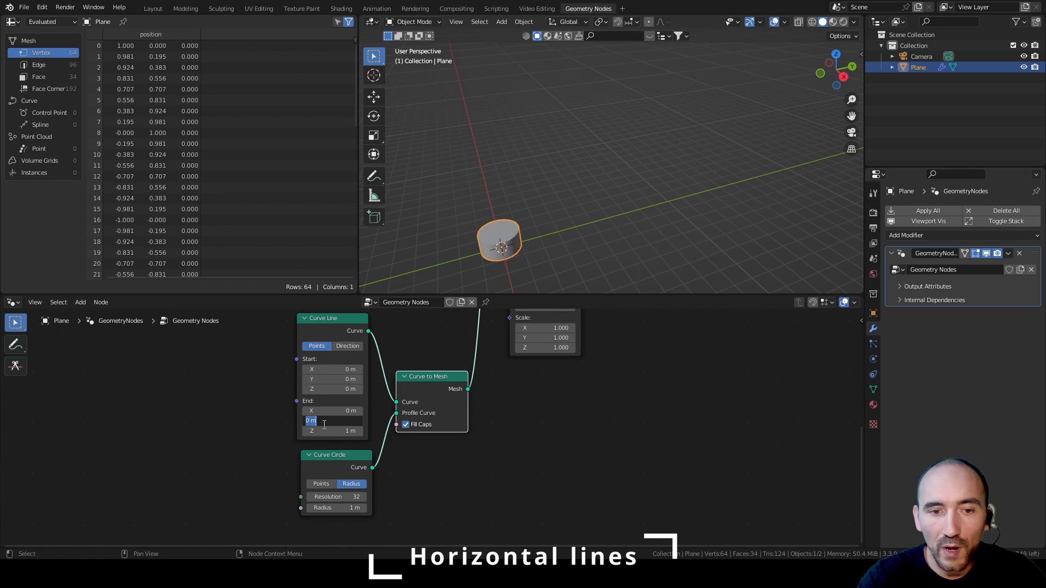
type("1")
key("Tab")
type("0")
key("Return")
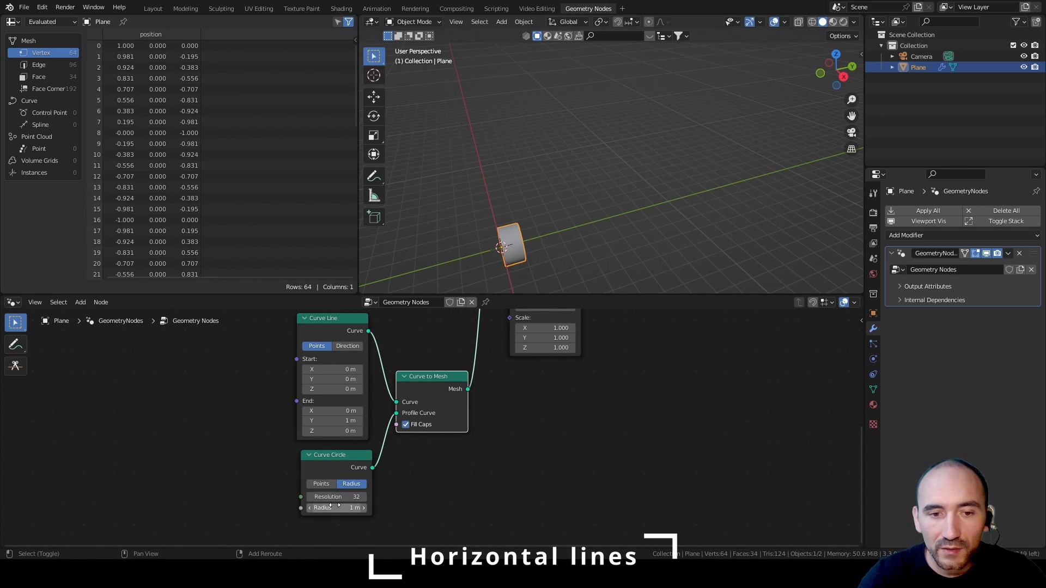
left_click_drag(334, 506, 303, 507)
Step: Move Group Input down beside the second Curve Line and connect a new Combine XYZ node to that line's End
scroll(316, 450, "down", 2)
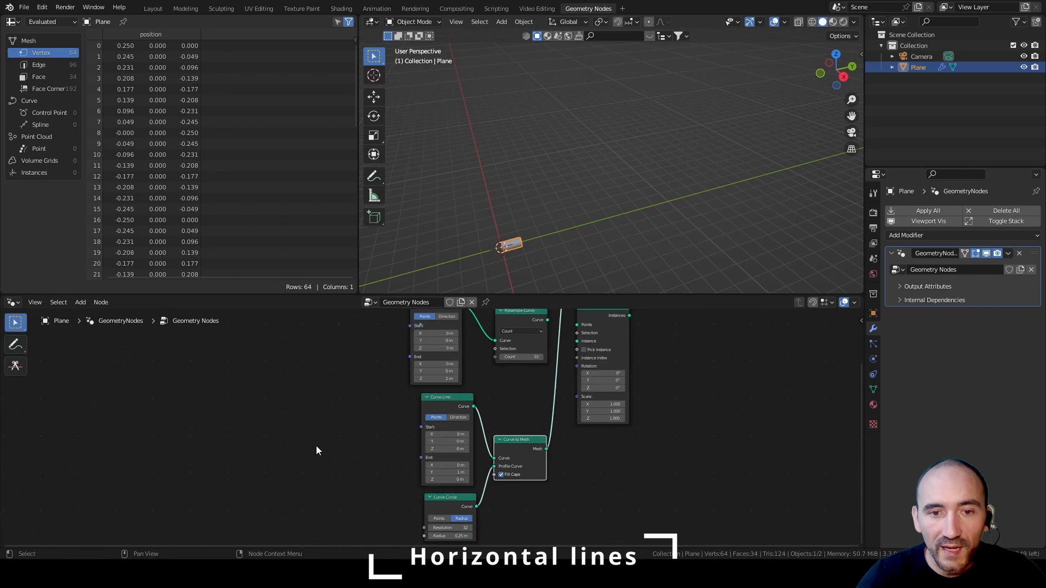
scroll(317, 447, "down", 3)
left_click_drag(341, 329, 344, 441)
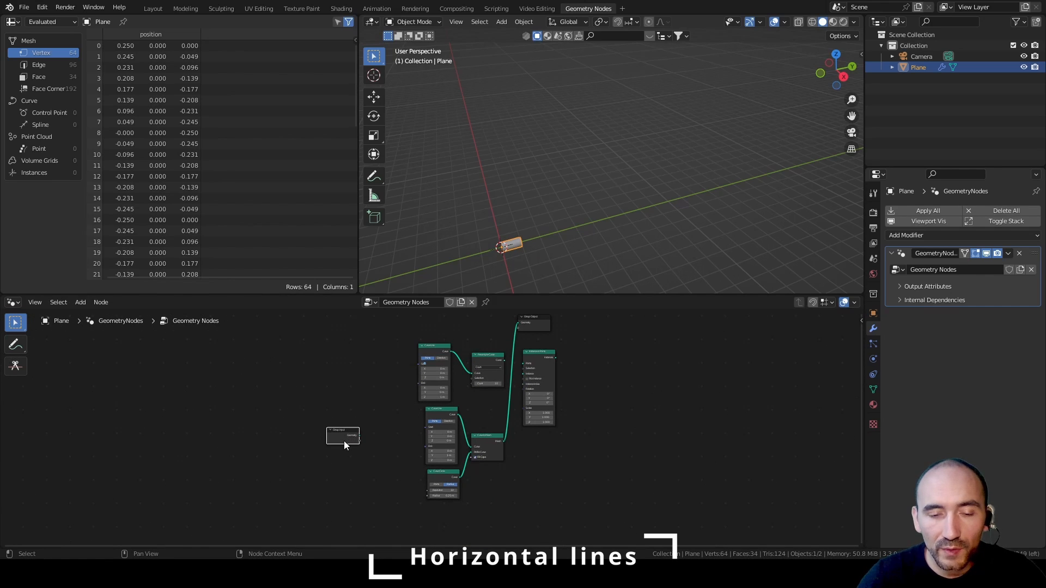
scroll(344, 440, "up", 4)
middle_click_drag(351, 466, 327, 411)
key("F3")
type("combin")
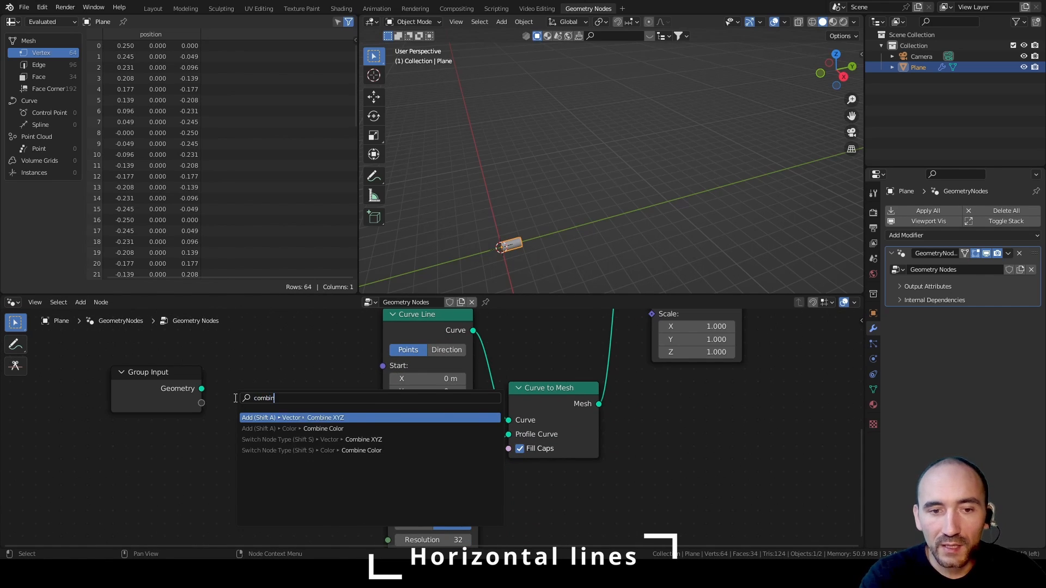
key("Return")
left_click(270, 402)
left_click_drag(354, 419, 383, 421)
Step: Move Group Input away from Combine XYZ and expose the Combine XYZ Y value as a new group input
scroll(339, 439, "down", 5)
scroll(161, 374, "up", 5)
middle_click_drag(161, 374, 161, 422)
left_click_drag(160, 422, 102, 425)
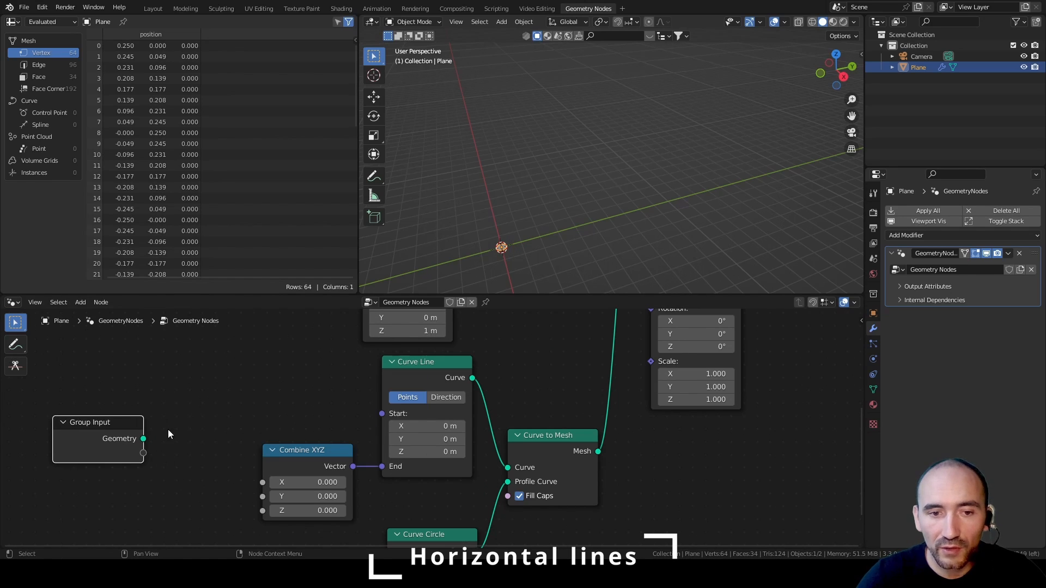
left_click_drag(262, 497, 143, 453)
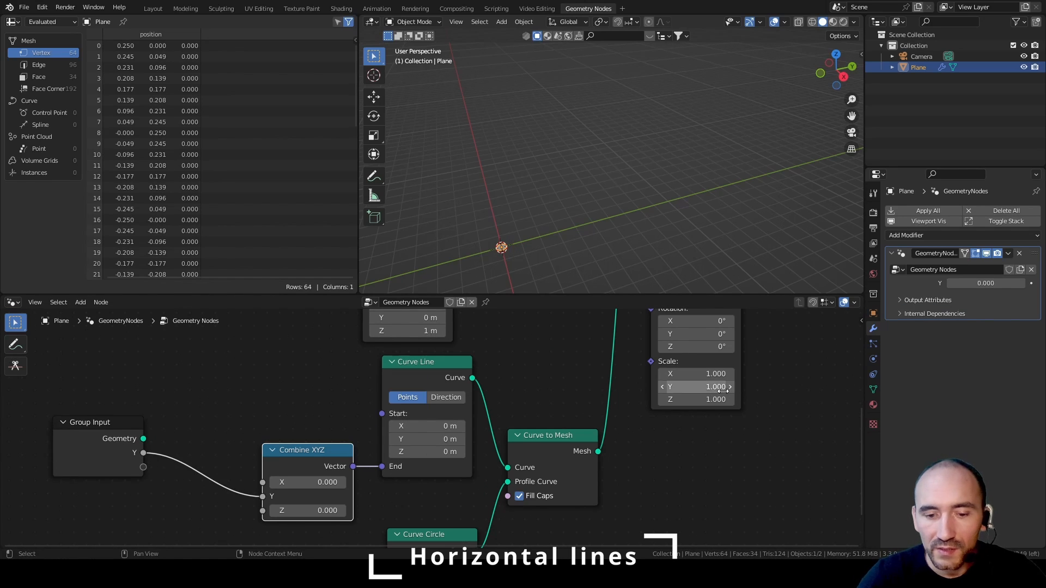
Step: Rename the Y group input to Width and set its minimum to 0
key("n")
left_click(857, 396)
left_click(793, 348)
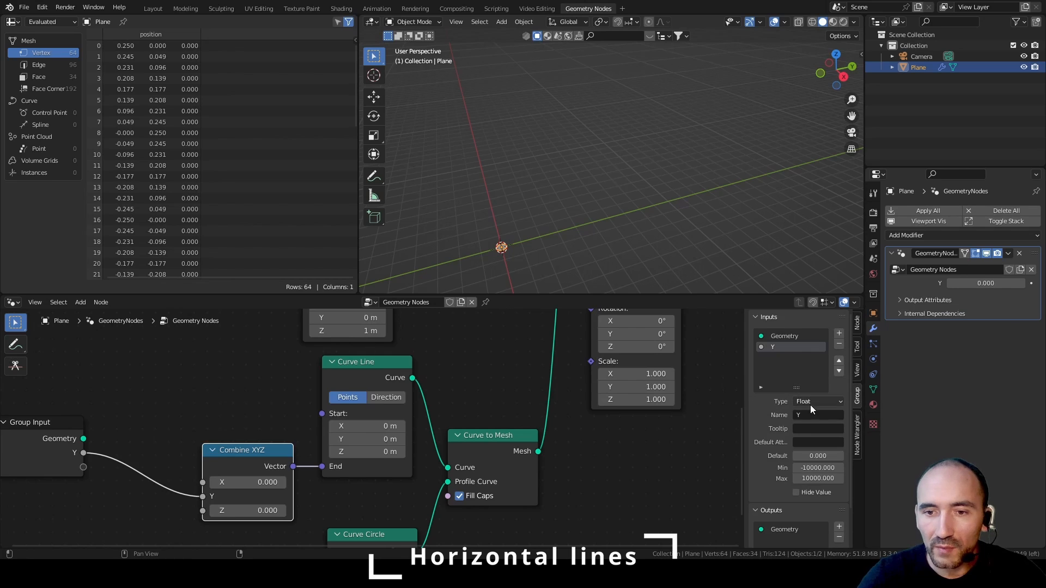
type("Width")
key("Return")
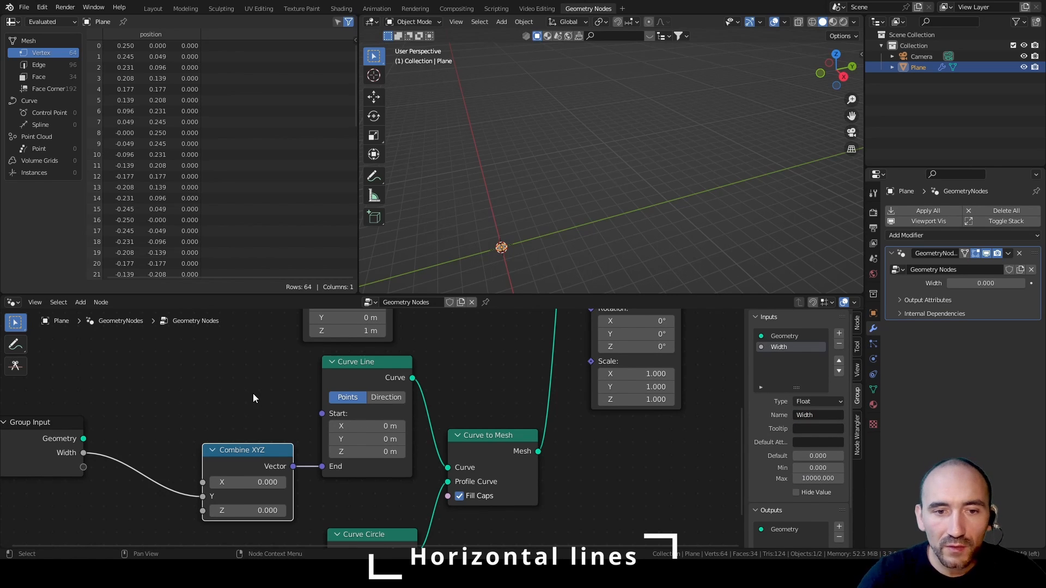
scroll(254, 392, "down", 2)
middle_click_drag(256, 392, 340, 459)
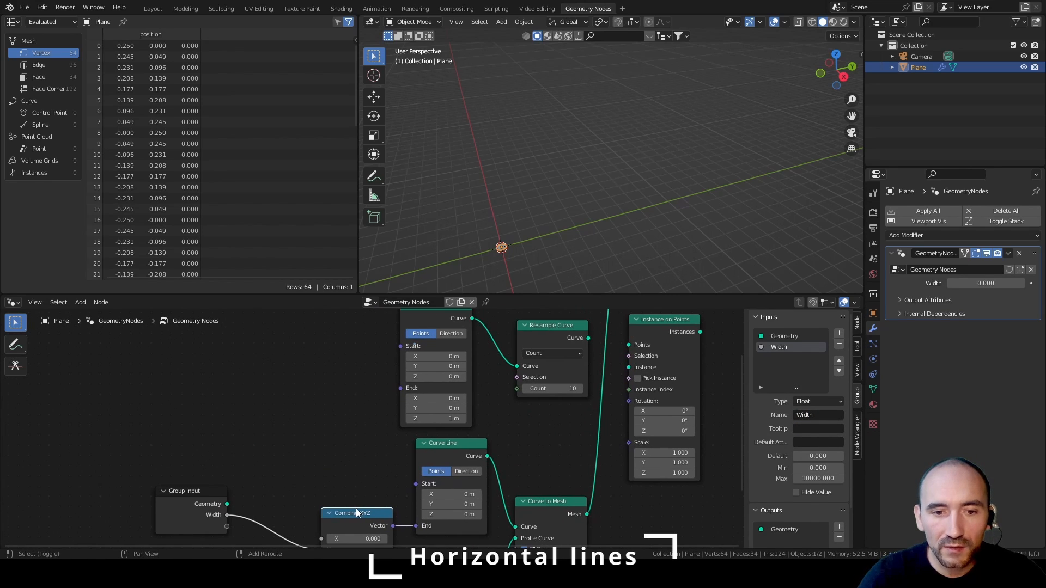
Step: Feed the first Curve Line's End from a duplicated Combine XYZ node whose Z comes from a new group input named Height
key("shift+d")
left_click(340, 373)
left_click_drag(374, 390, 354, 365)
middle_click_drag(354, 366, 367, 405)
left_click_drag(204, 532, 162, 486)
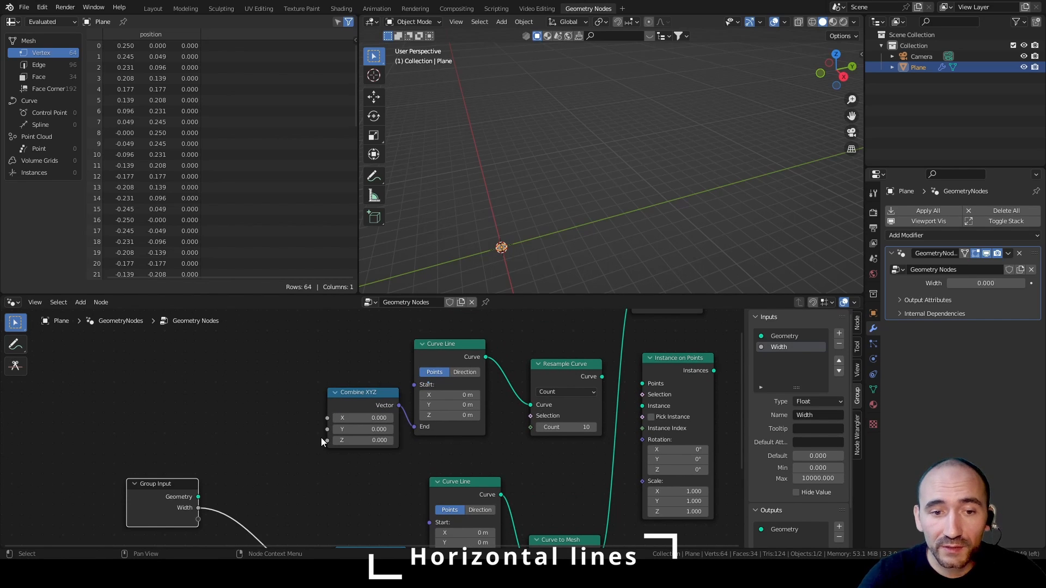
left_click_drag(325, 440, 199, 518)
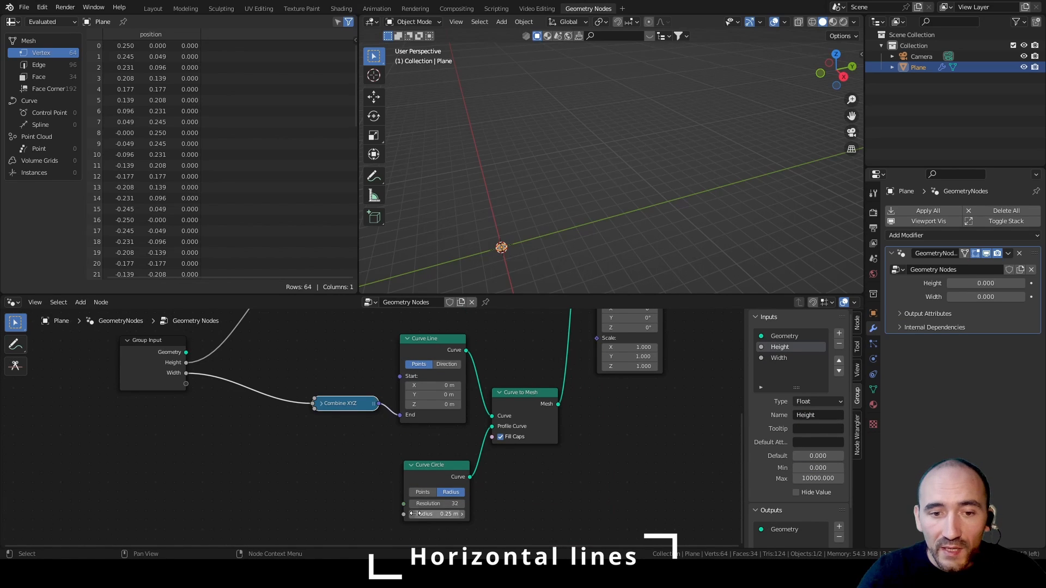
Step: Expose the Curve Circle's radius as a new group input and rename it Radius bar
left_click_drag(404, 513, 185, 383)
left_click(780, 369)
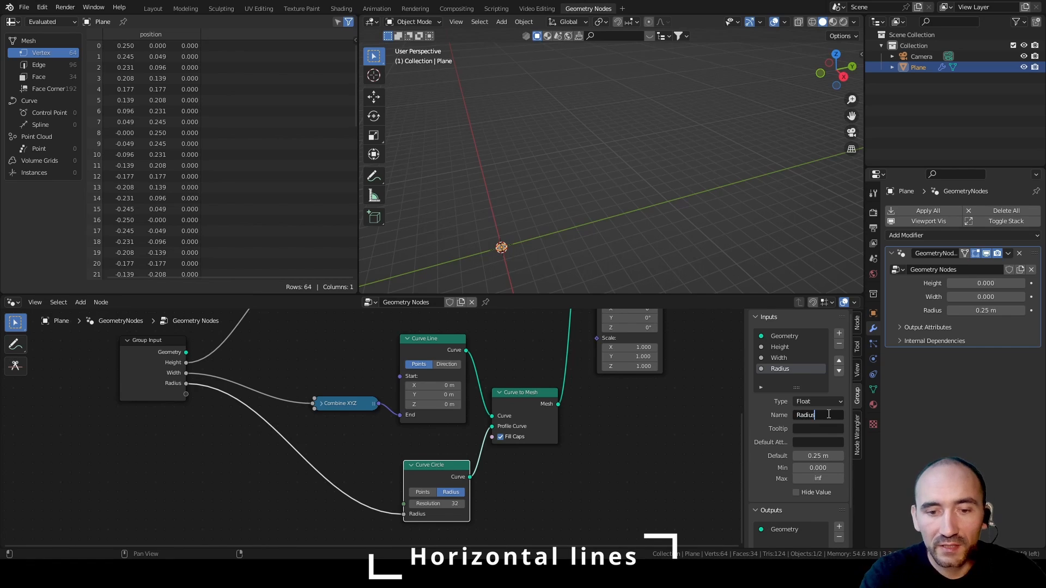
left_click(829, 414)
type("bar")
key("Return")
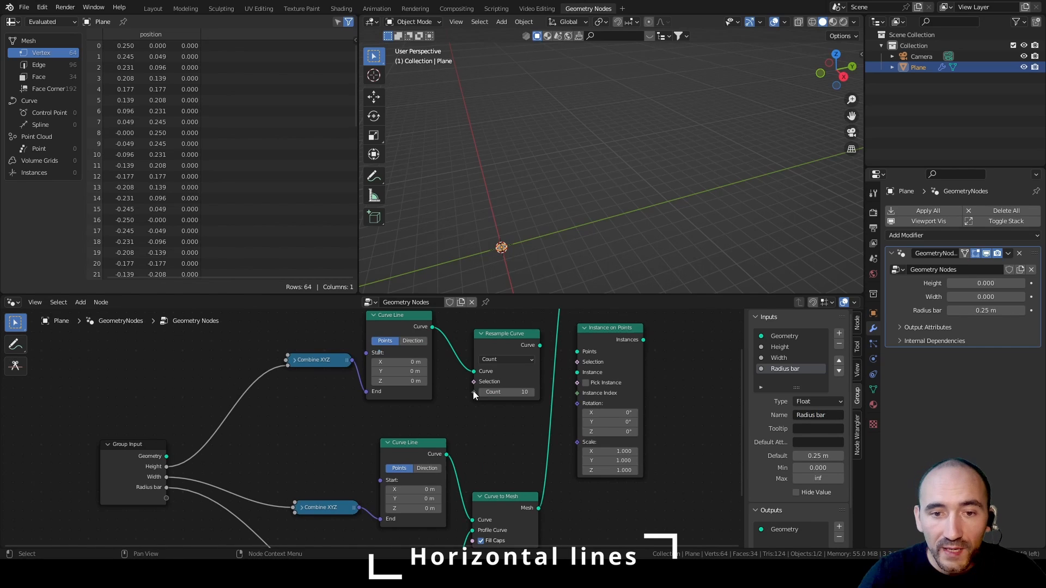
Step: Expose the Resample Curve count as a group input placed directly below Height and rename it V counts
left_click_drag(473, 391, 168, 496)
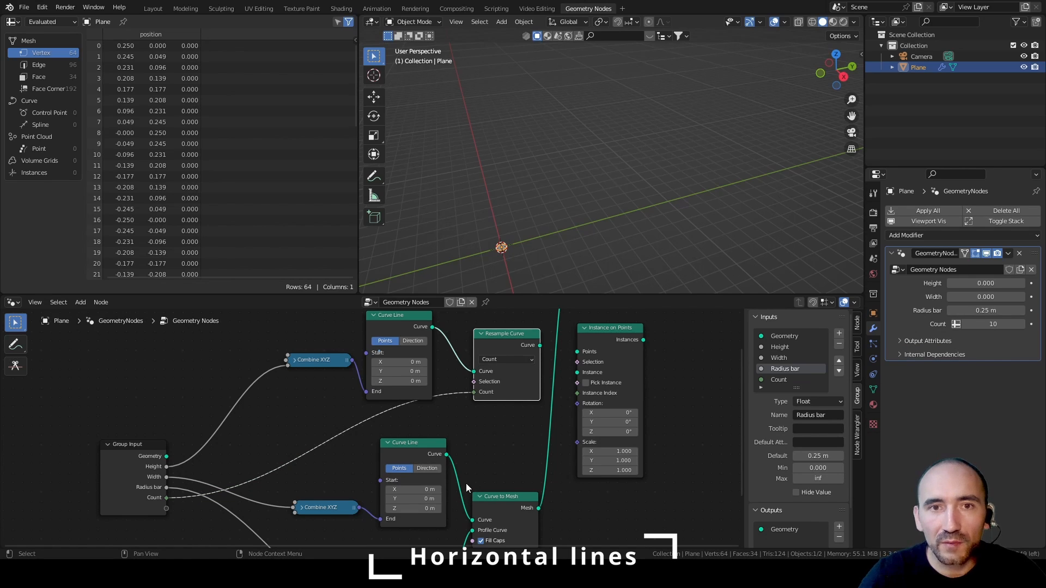
left_click(820, 414)
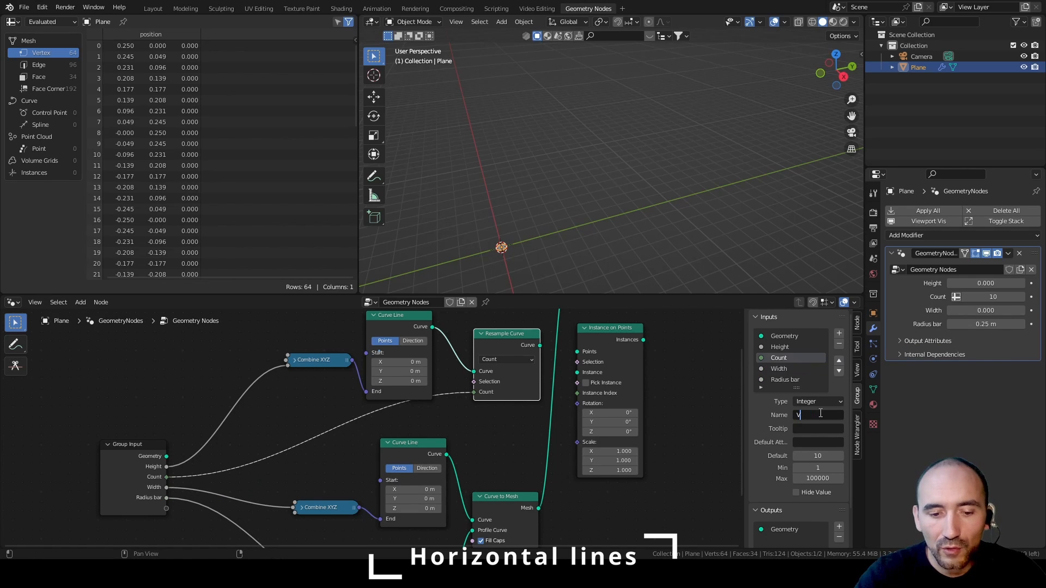
type("V counts")
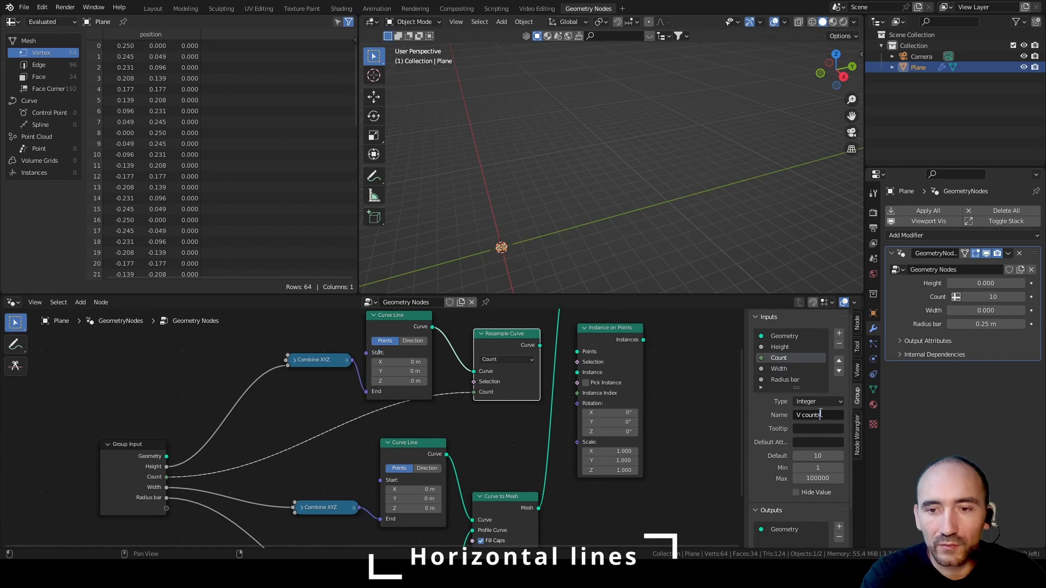
key("Return")
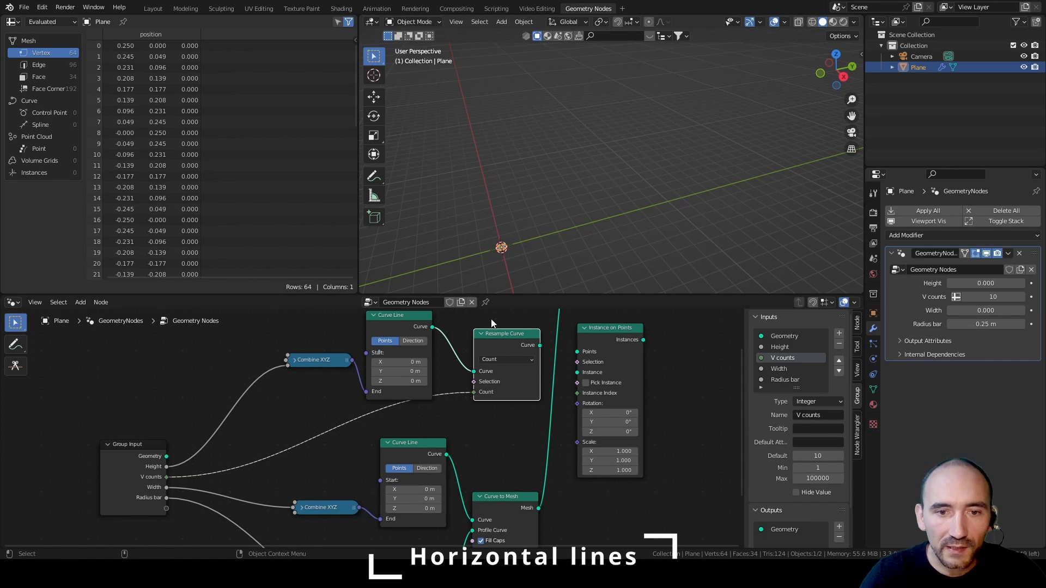
Step: Connect Resample Curve to the Points and Curve to Mesh to the Instance of Instance on Points, and send its Instances to Group Output
left_click_drag(484, 368, 558, 354)
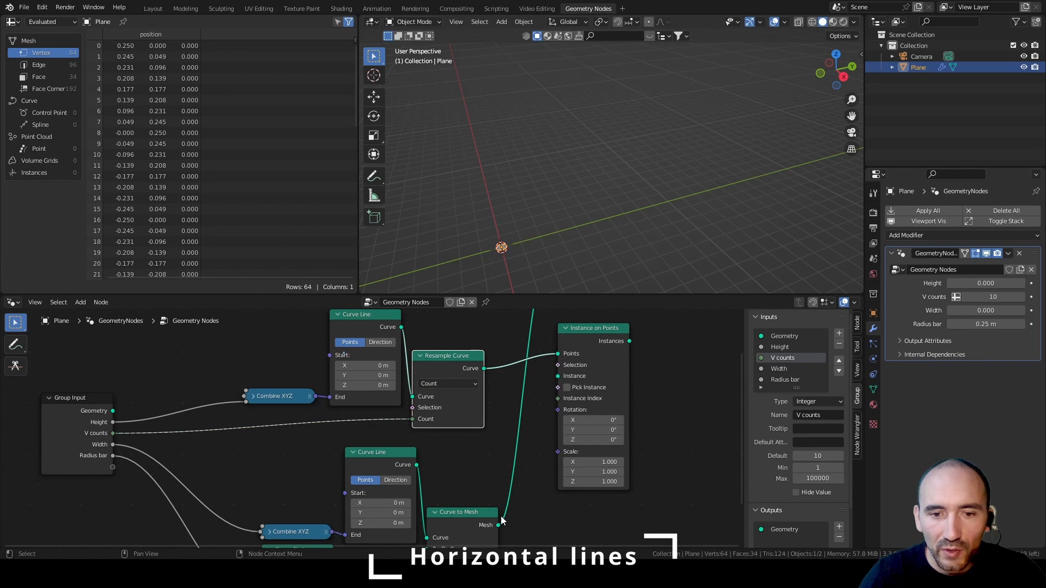
left_click_drag(499, 525, 558, 376)
middle_click_drag(644, 386, 427, 477)
scroll(427, 475, "down", 1)
left_click_drag(358, 371, 569, 424)
left_click_drag(414, 439, 565, 426)
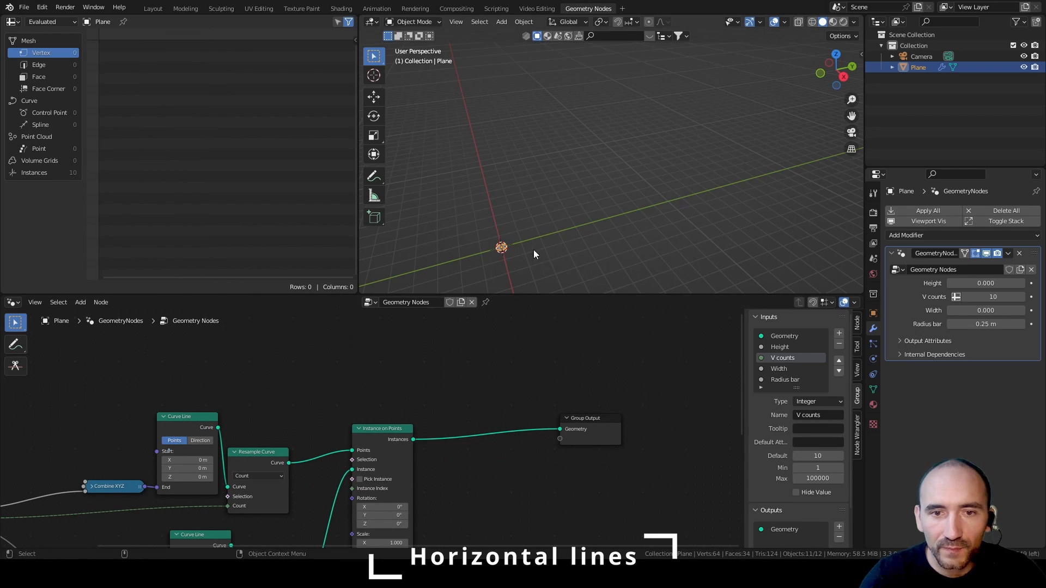
Step: Set the modifier's Height and Width to 1 and its Radius bar to 0.015 m
scroll(506, 246, "up", 6)
middle_click_drag(272, 463, 427, 361)
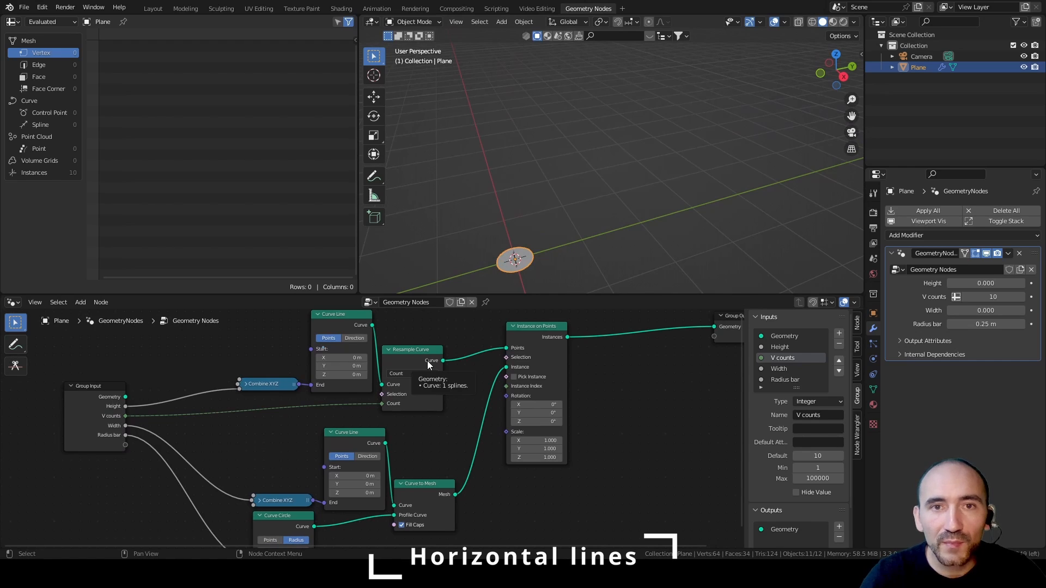
left_click(987, 283)
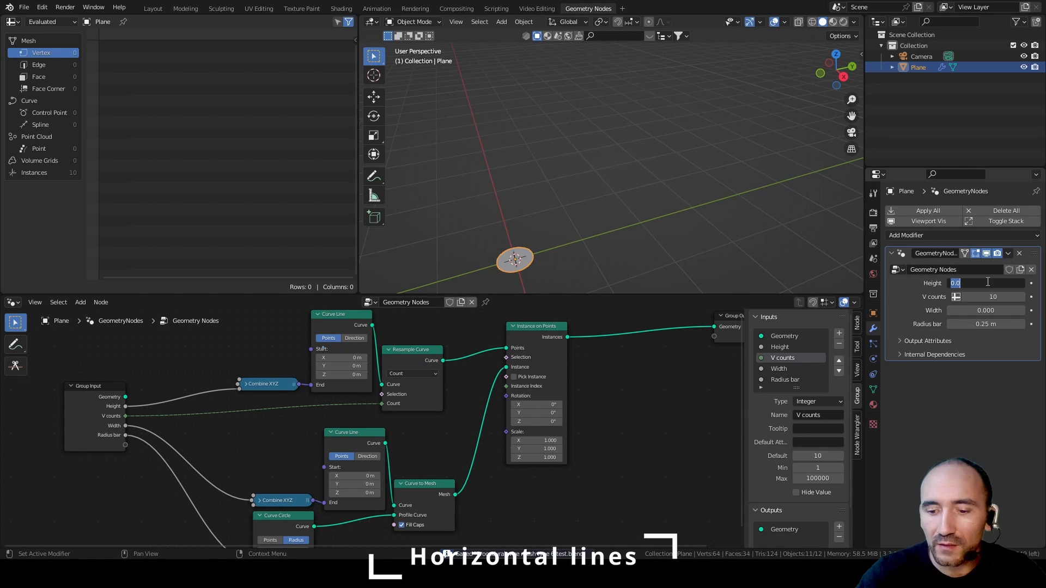
type("1")
key("Tab")
key("Tab")
type("1")
key("Return")
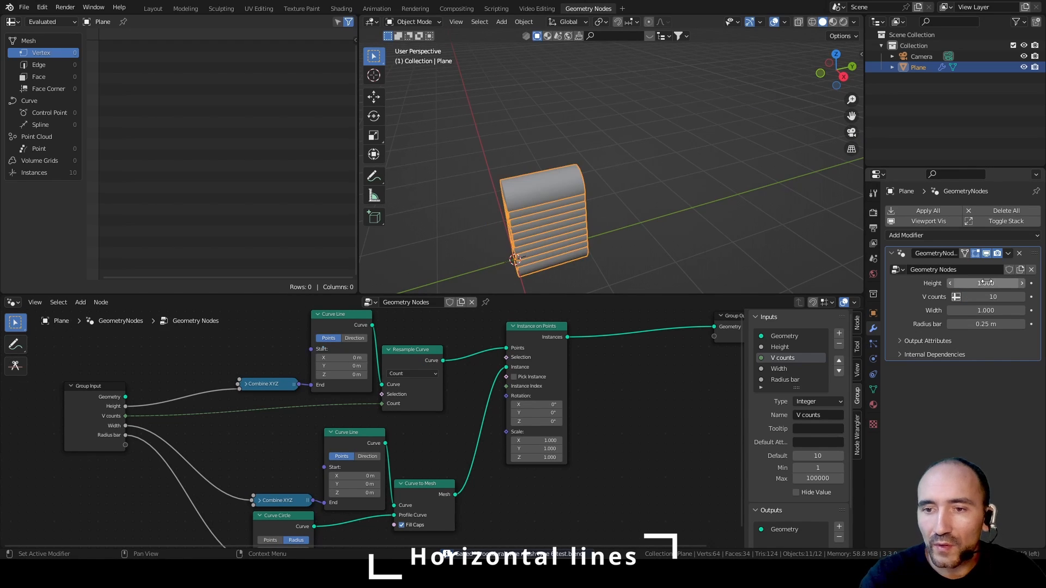
left_click_drag(986, 324, 950, 324)
scroll(661, 190, "up", 5)
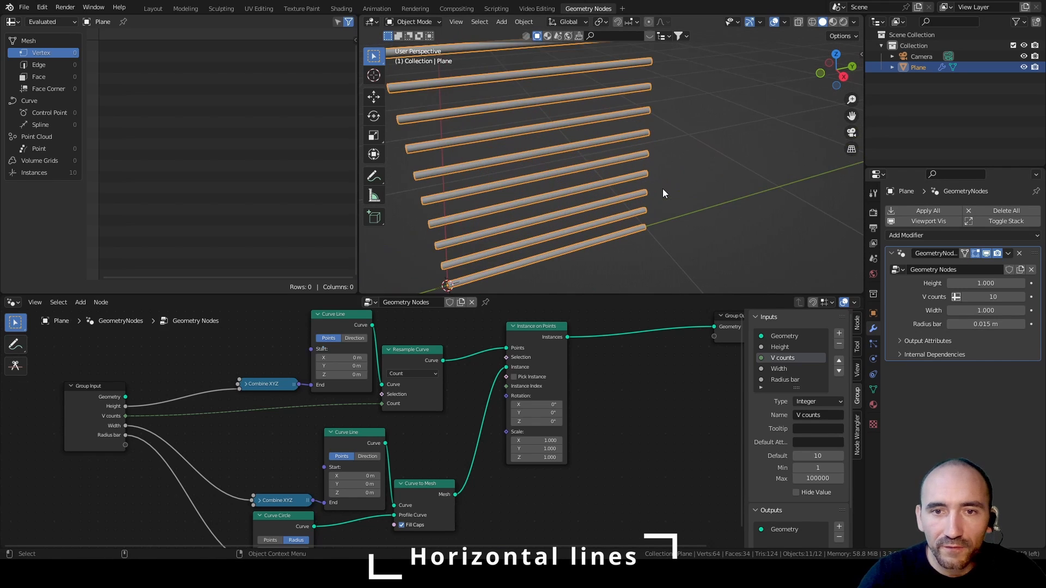
Step: Join all nodes except Group Output in a frame labelled "Horizontal lines"
left_click(688, 151)
key("Home")
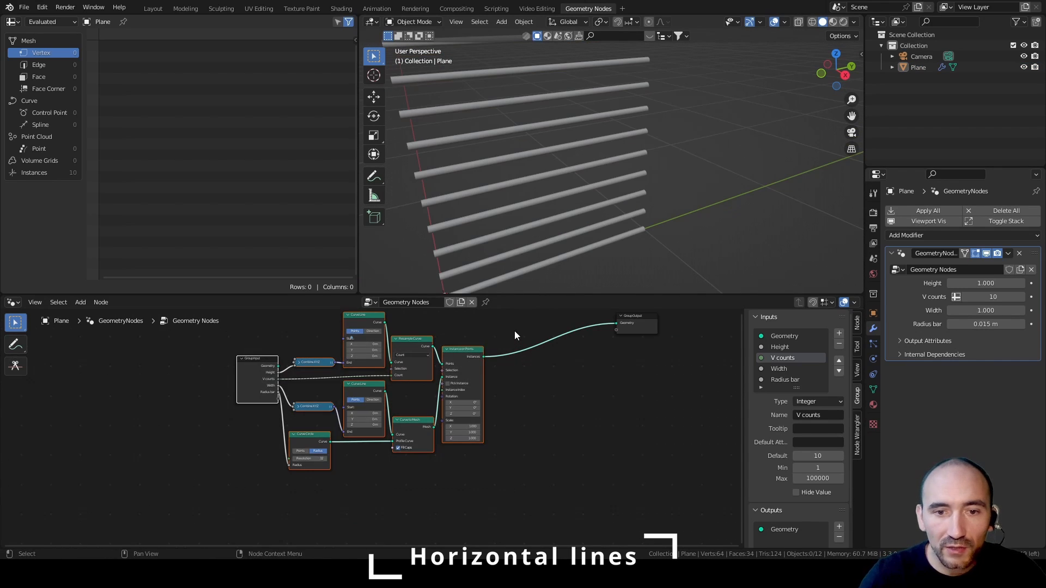
key("ctrl+j")
key("F2")
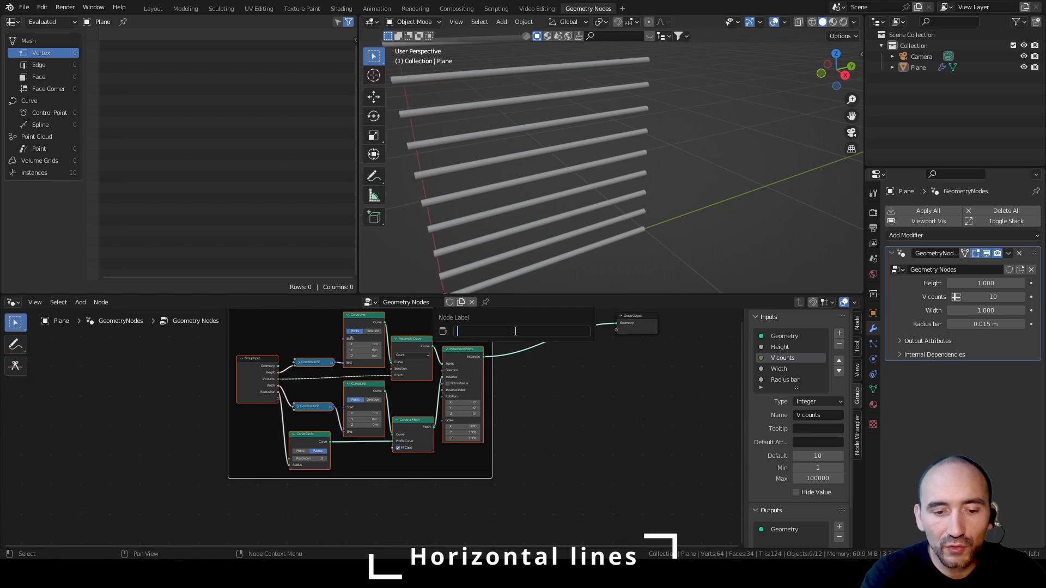
type("Horizontal lines")
key("Return")
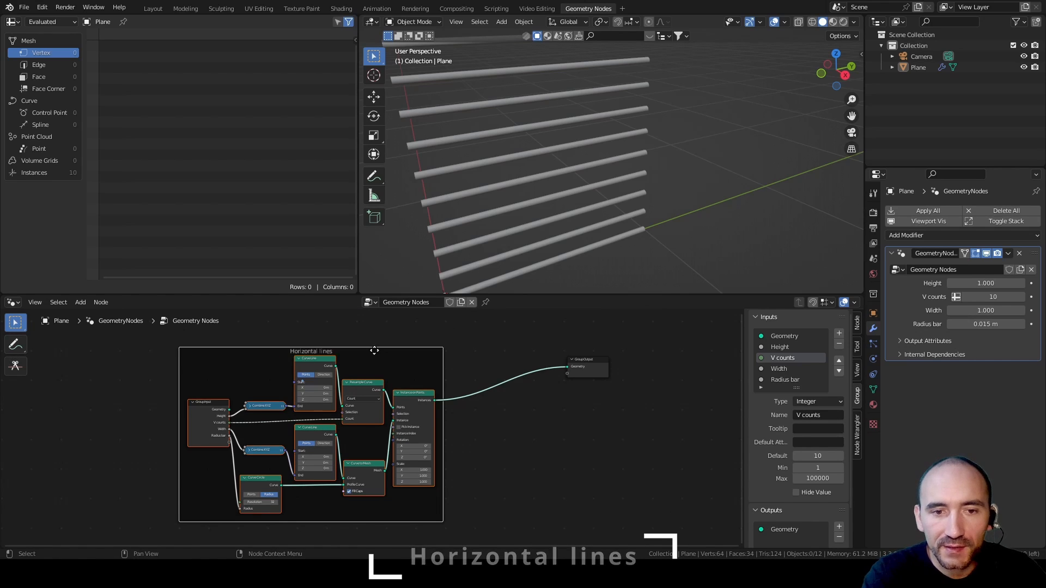
Step: Add a new Curve Line node and a second Group Input node in the empty area below the Horizontal lines frame
middle_click_drag(523, 235, 560, 240)
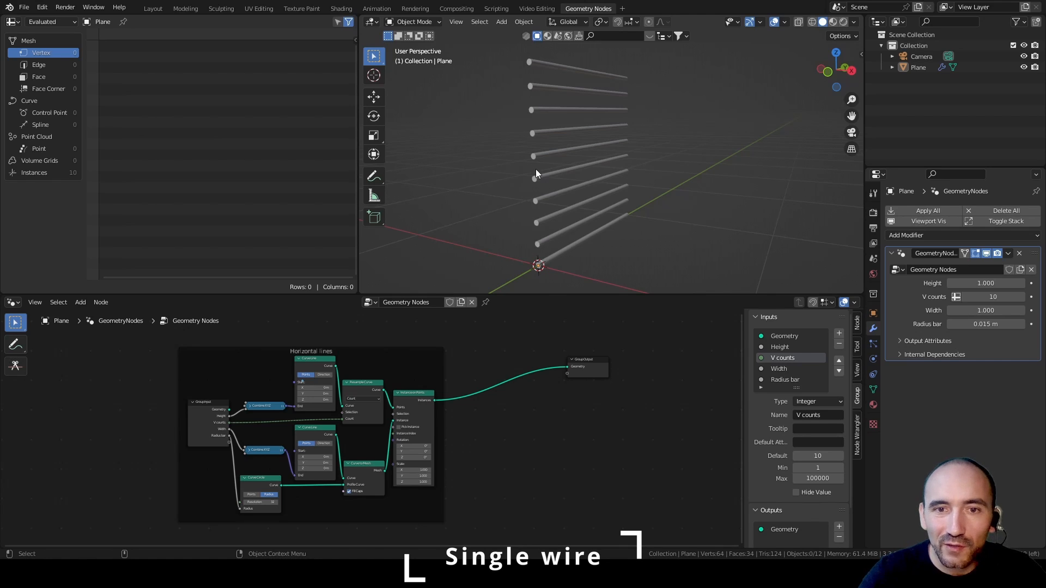
key("F3")
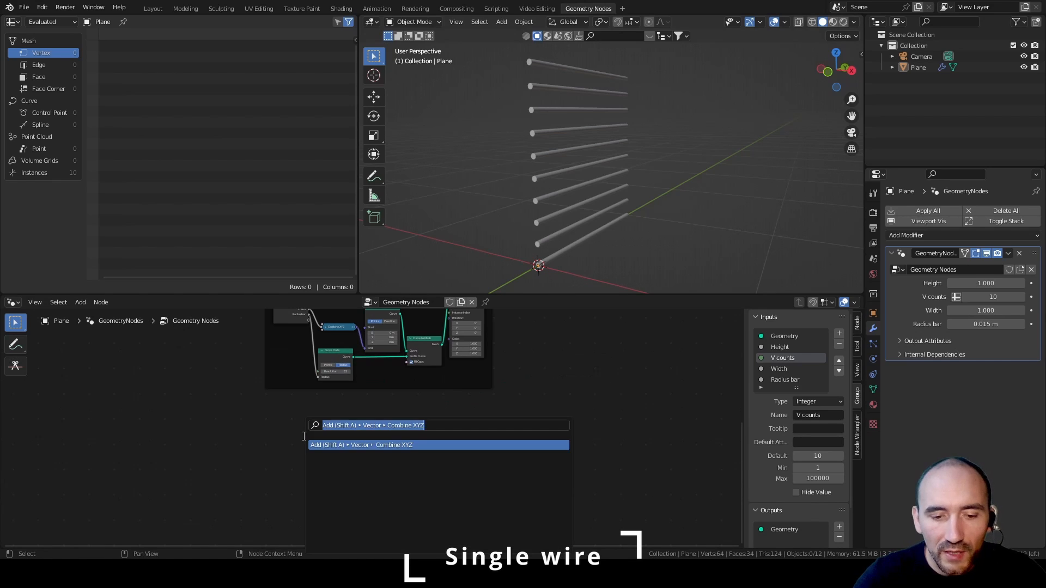
type("curve ")
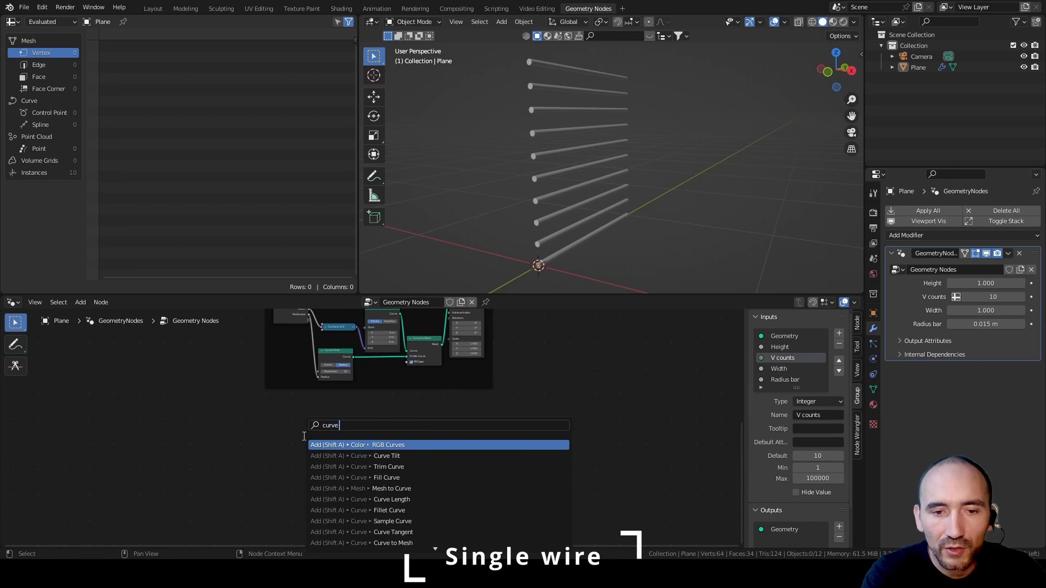
type("line")
key("Return")
left_click(351, 414)
key("F3")
type("group inp")
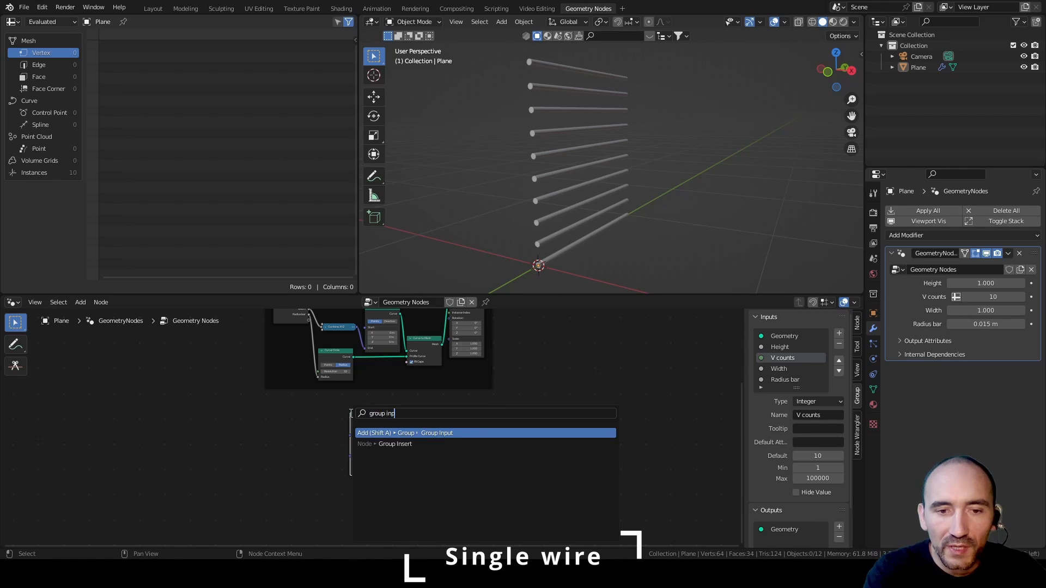
key("Return")
left_click(194, 425)
Step: Add a Combine XYZ node between them, linking Height to its Z and its Vector to the new Curve Line's End
scroll(273, 444, "up", 10)
middle_click_drag(188, 467, 239, 426)
key("F3")
type("combine")
key("Return")
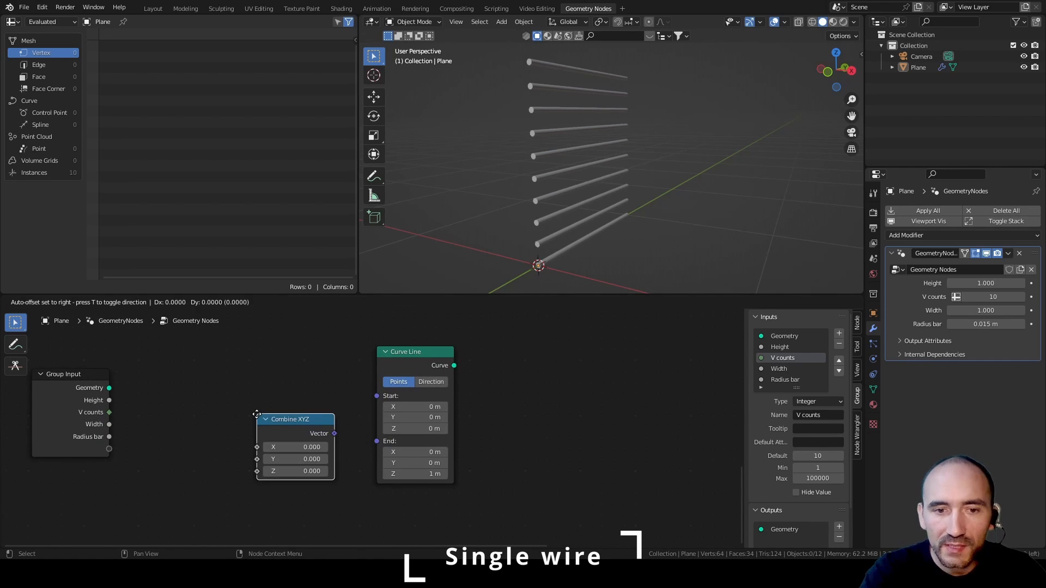
left_click(257, 414)
left_click_drag(109, 400, 257, 471)
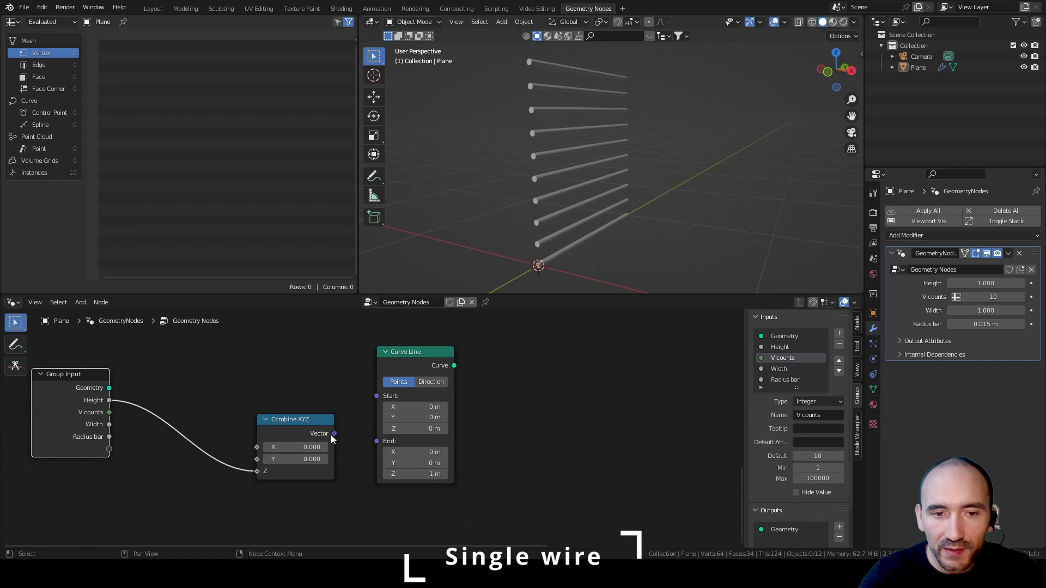
left_click_drag(333, 434, 377, 441)
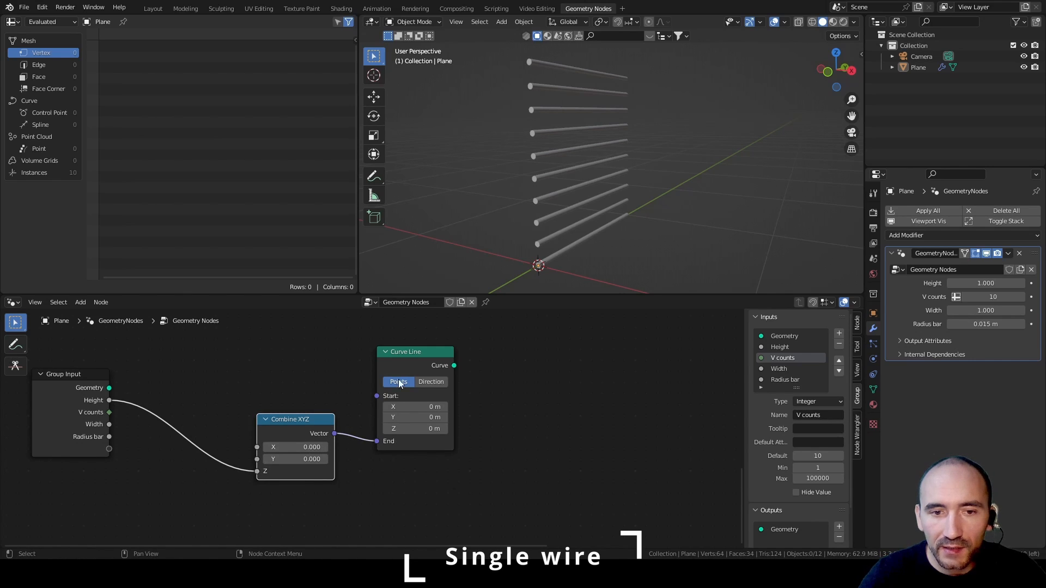
left_click_drag(396, 357, 367, 349)
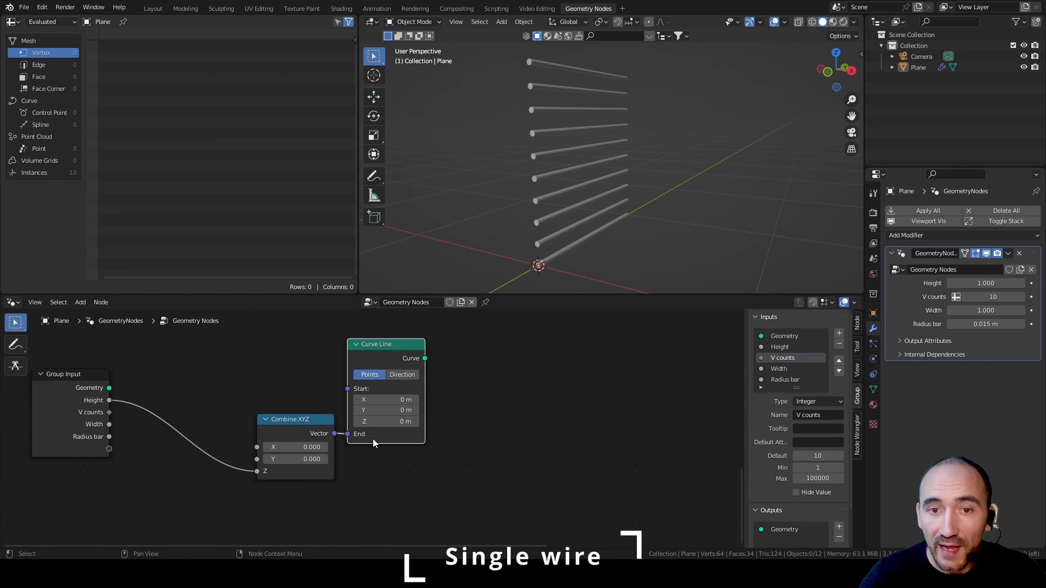
Step: Save the file and route the new Curve Line's output to Group Output to preview it
middle_click_drag(523, 245, 538, 199)
key("ctrl+s")
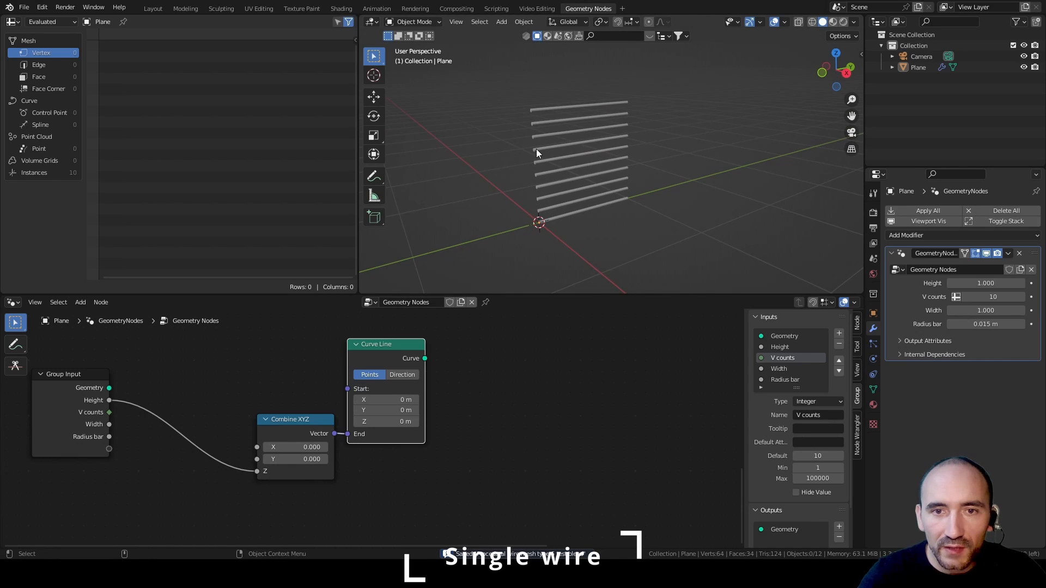
middle_click_drag(517, 380, 438, 392)
left_click(304, 358, "alt+shift")
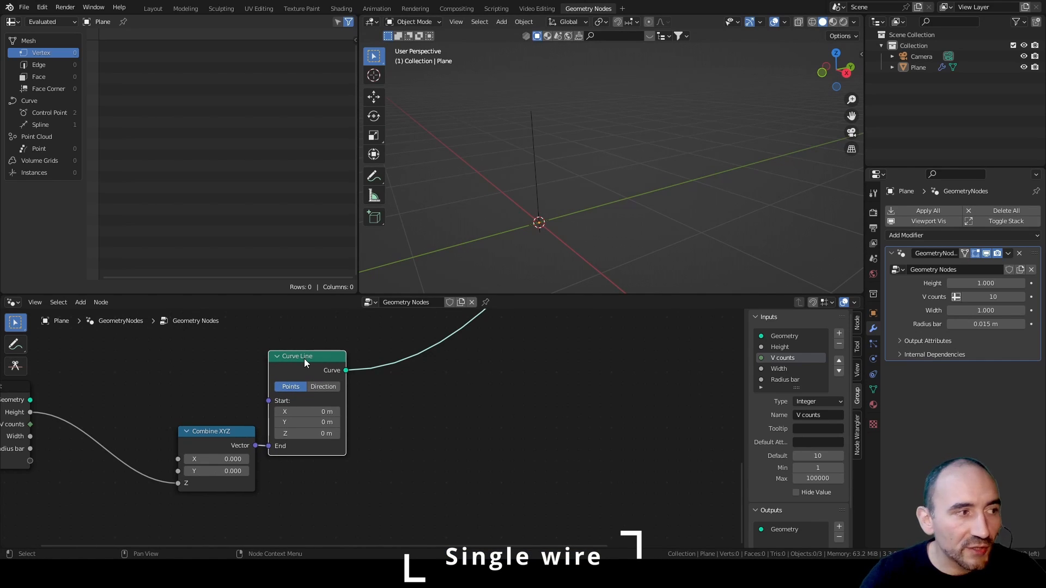
Step: Add a Resample Curve node after the new Curve Line, feeding its Curve from that line and its Count from V counts
key("shift+a")
type("resample")
key("Return")
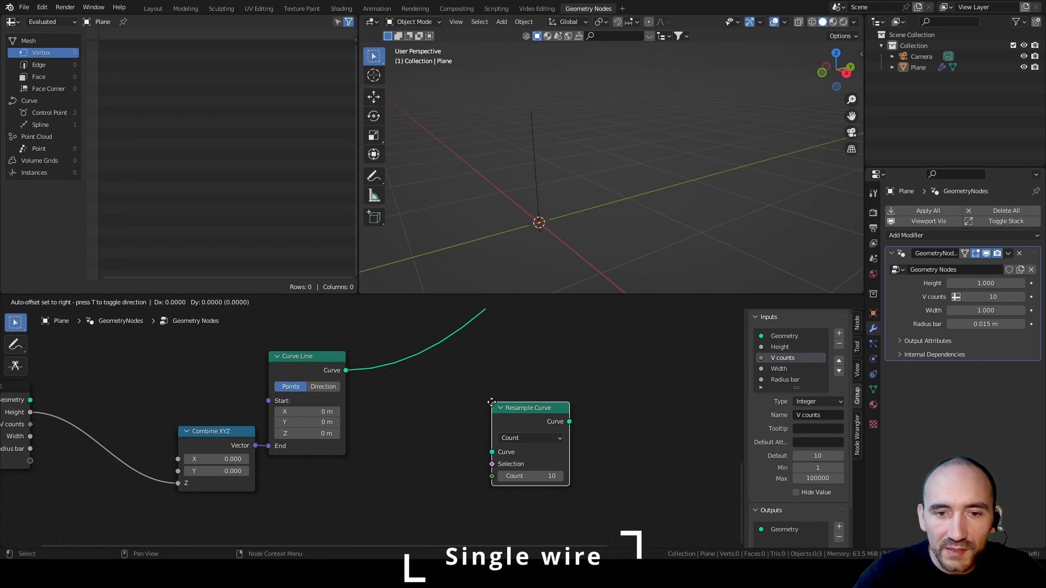
left_click(367, 415)
middle_click_drag(86, 434, 170, 381)
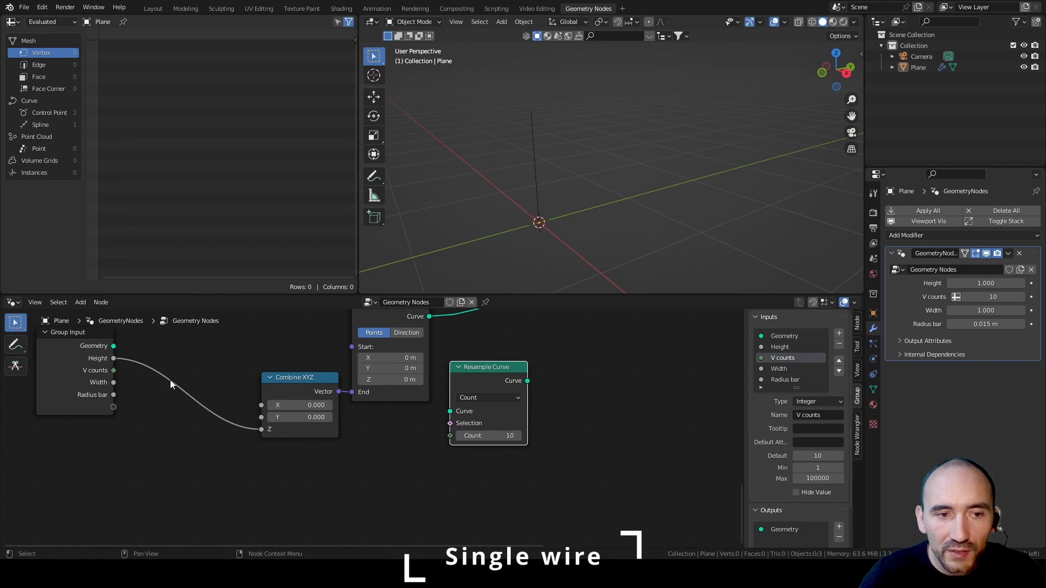
left_click_drag(114, 370, 142, 466)
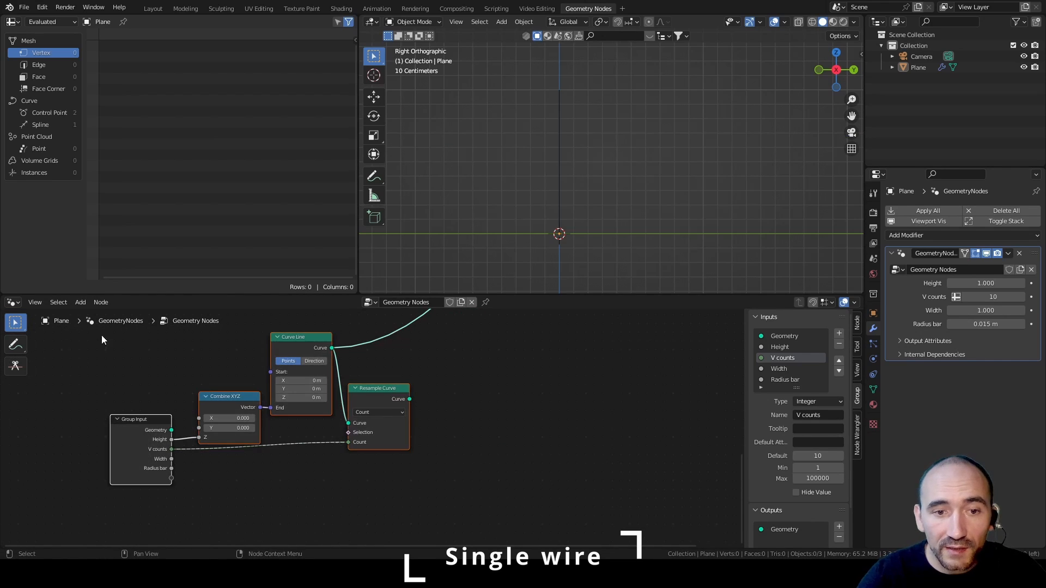
Step: Join the new group of nodes in a frame labelled "Single wire"
key("ctrl+j")
key("F2")
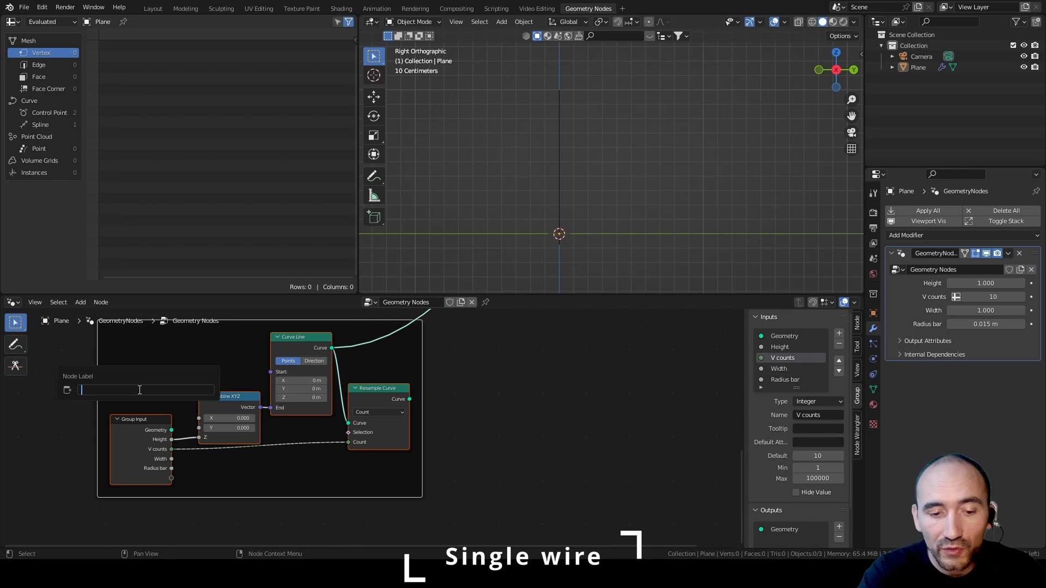
type("Single wire")
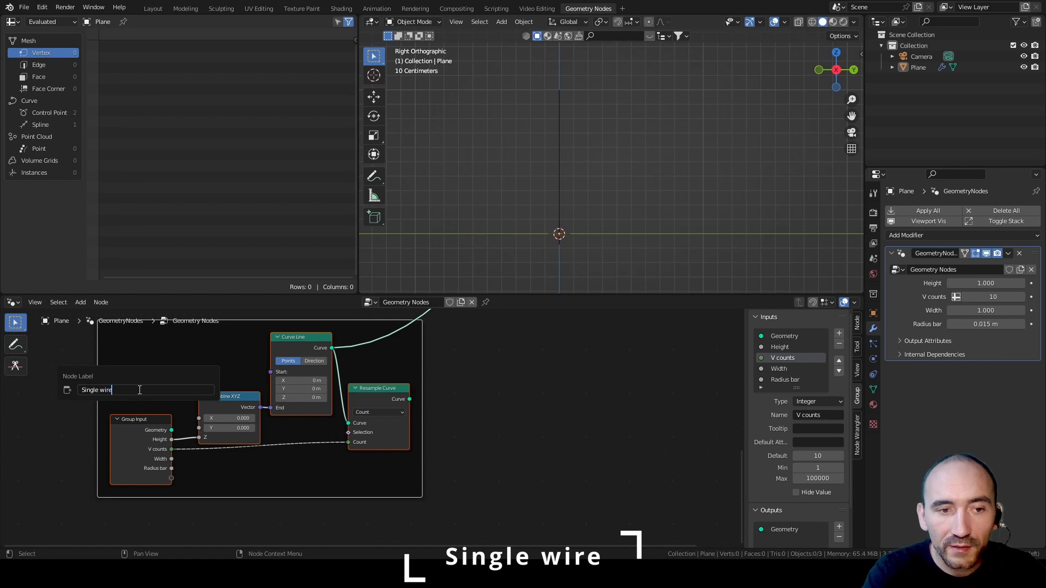
key("Return")
scroll(320, 457, "up", 2)
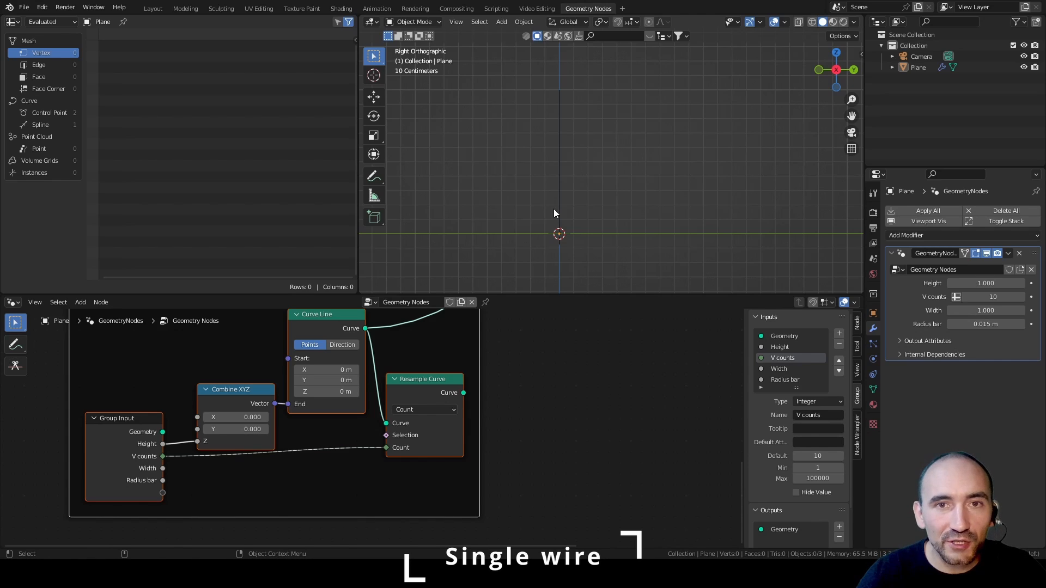
Step: Insert a Multiply node with value 2 between the Group Input's V counts and the Resample Curve's Count
left_click(486, 366)
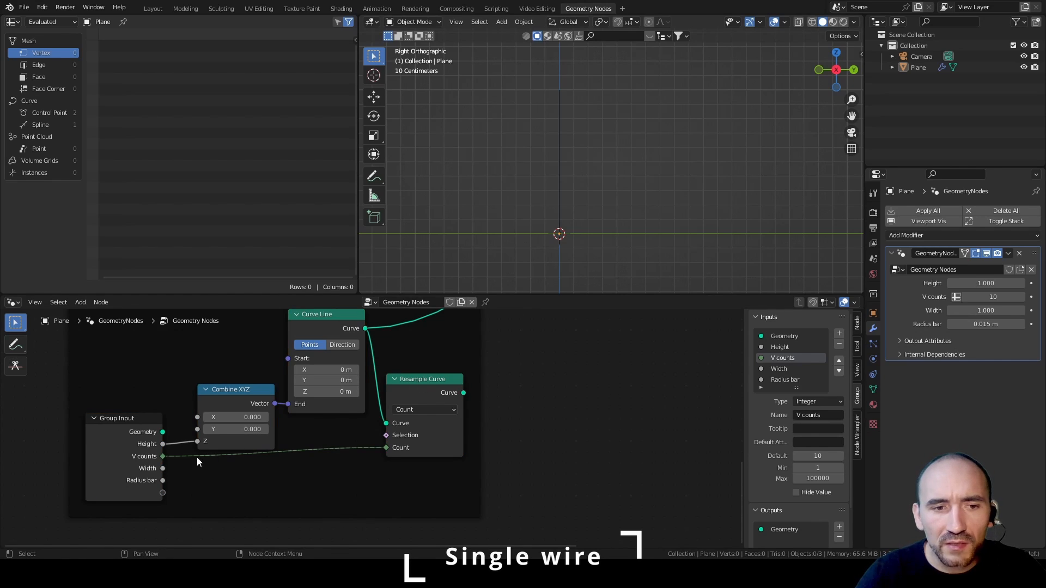
left_click_drag(163, 456, 199, 468)
type("mu")
key("Return")
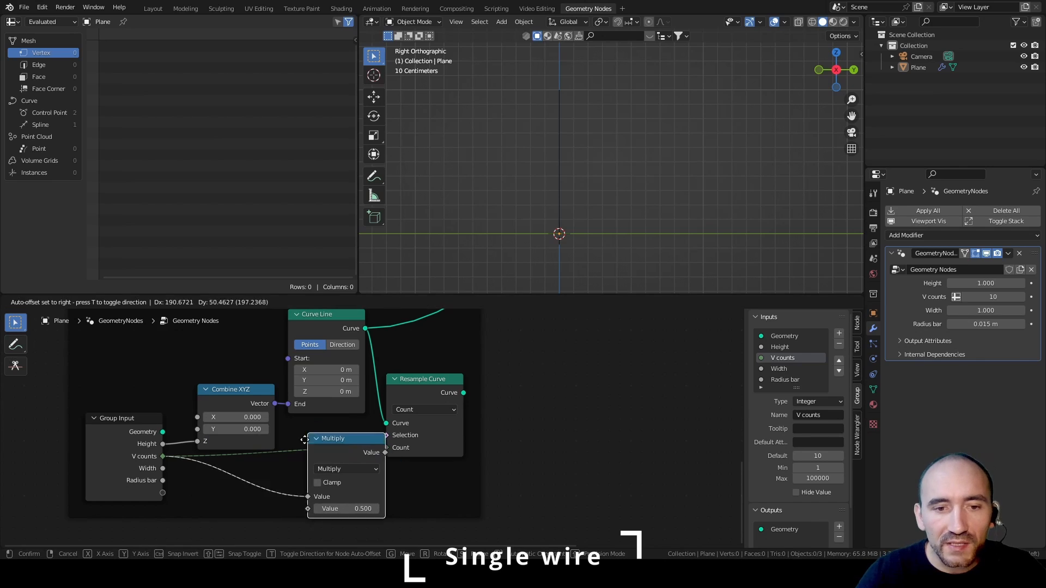
left_click(284, 426)
type("2")
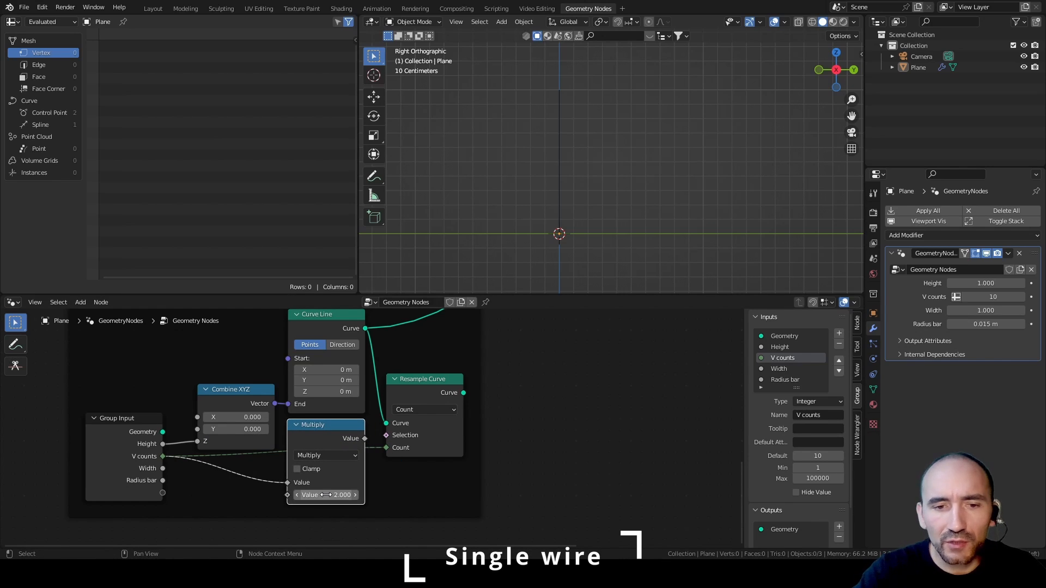
key("Return")
left_click_drag(362, 437, 386, 447)
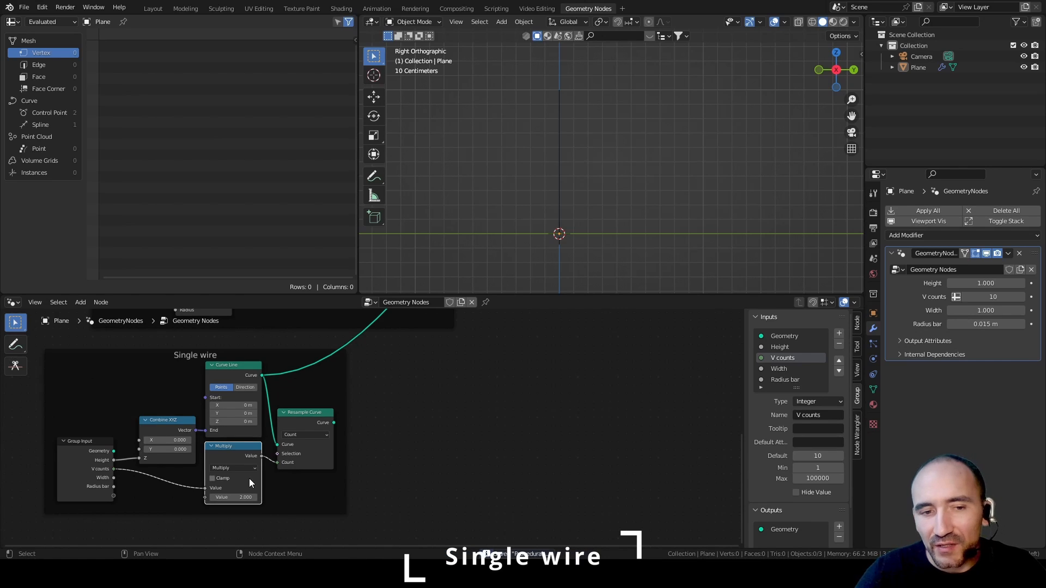
middle_click_drag(230, 466, 277, 416)
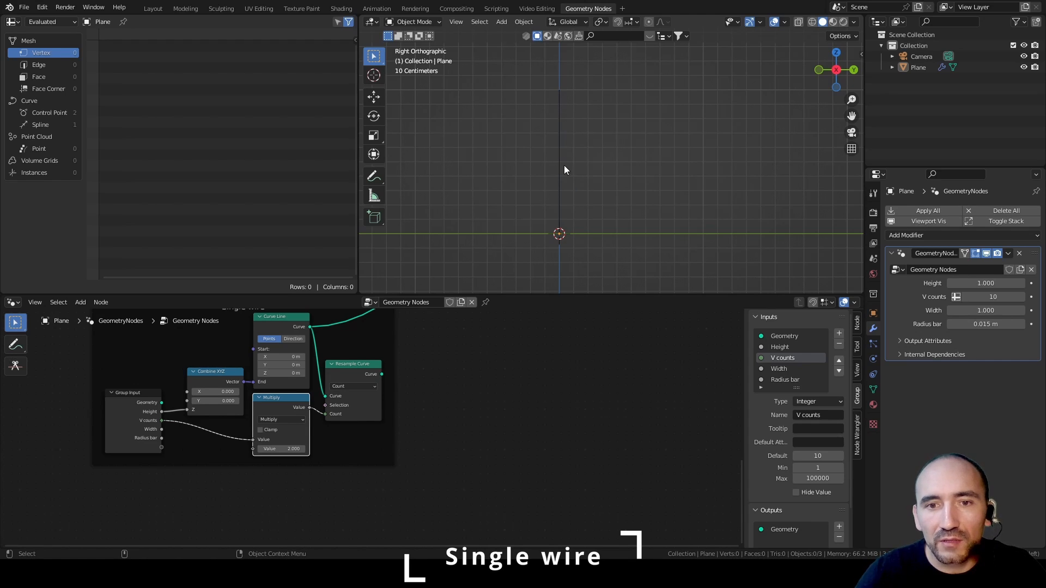
Step: Add a Transform node outside the "Single wire" frame, feeding its Geometry from the Resample Curve's Curve output
middle_click_drag(509, 376, 268, 452)
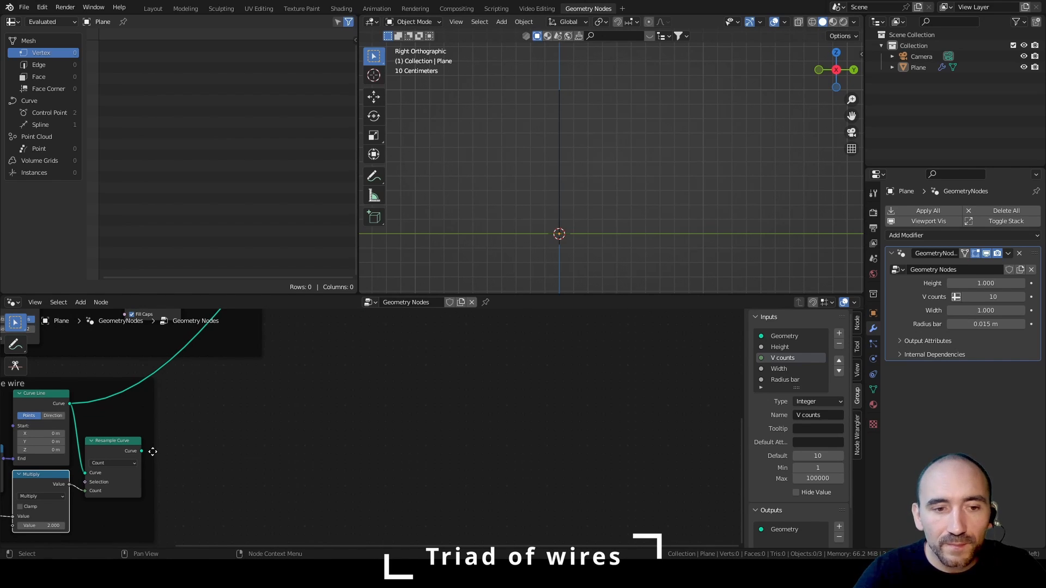
left_click_drag(142, 451, 299, 439)
type("transo")
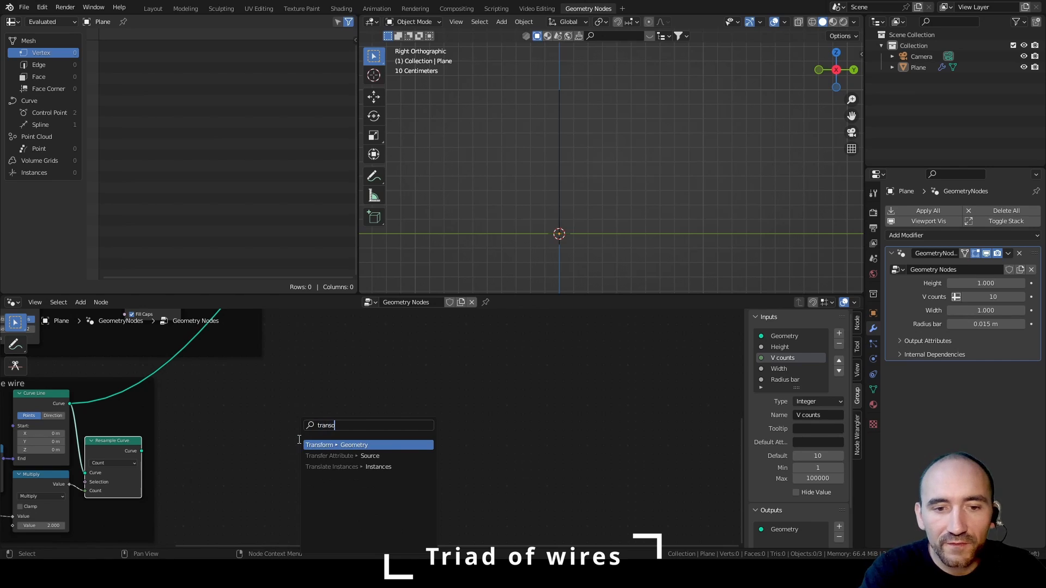
key("Return")
left_click(420, 366)
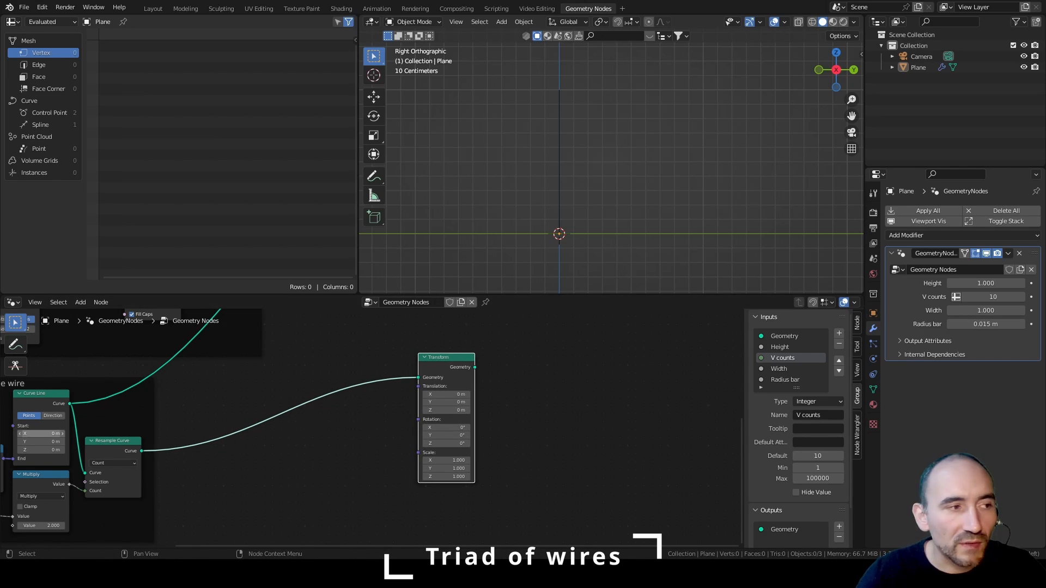
left_click(361, 460)
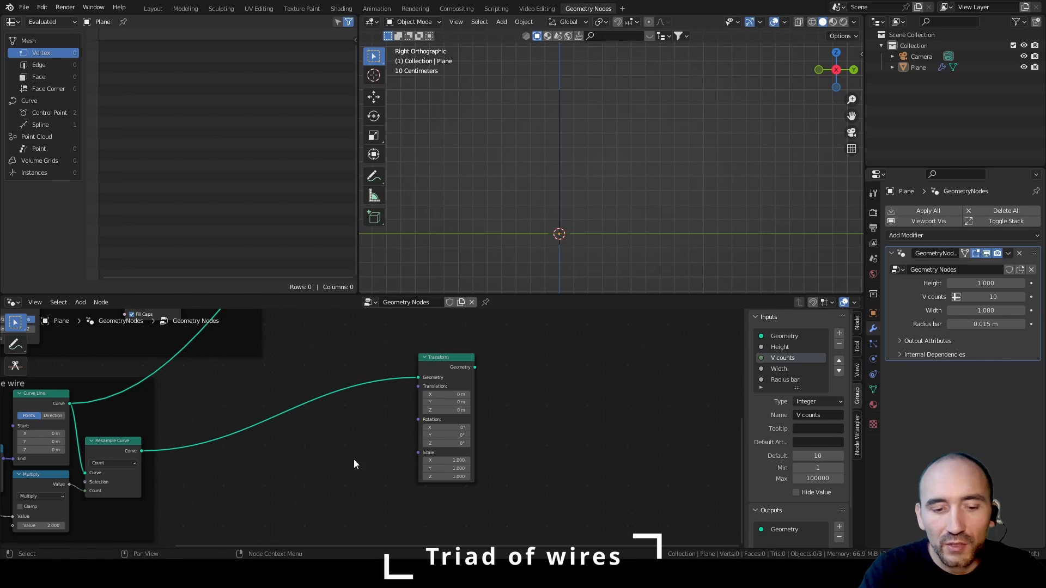
Step: Add a Combine XYZ node beside the Transform and link its Vector to the Transform's Translation
key("shift+a")
type("combine")
key("Return")
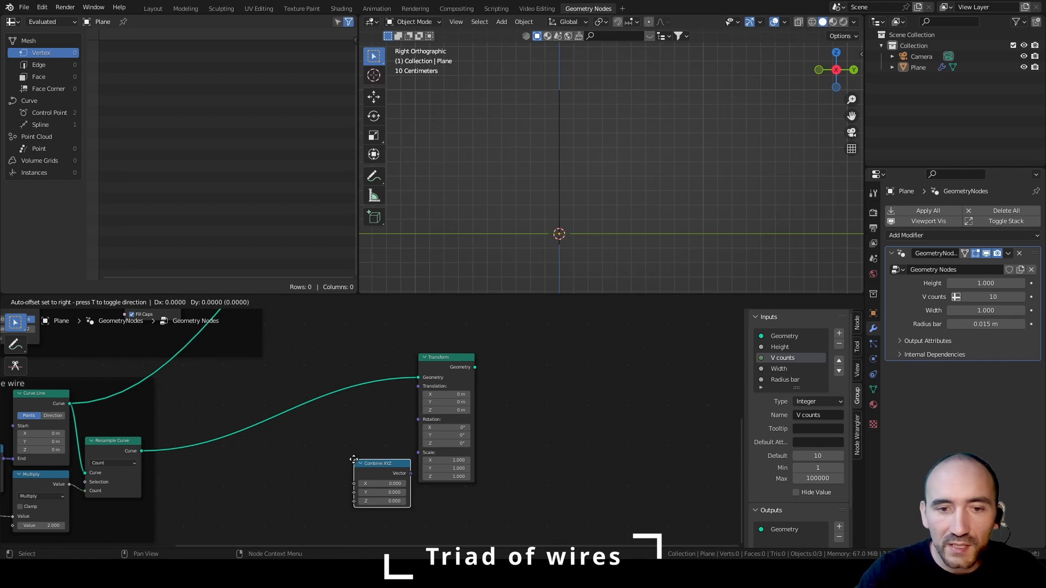
left_click(401, 417)
left_click_drag(403, 417, 418, 387)
scroll(454, 463, "down", 2)
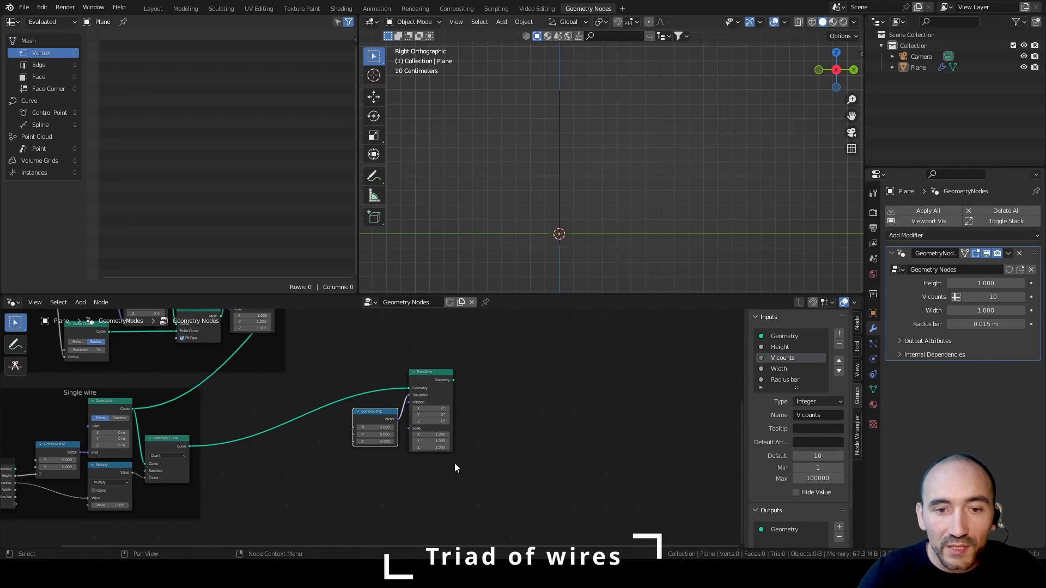
Step: Duplicate the Combine XYZ and Transform pair, placing the copy below the original
scroll(570, 199, "up", 5)
middle_click_drag(486, 245, 547, 134, "shift")
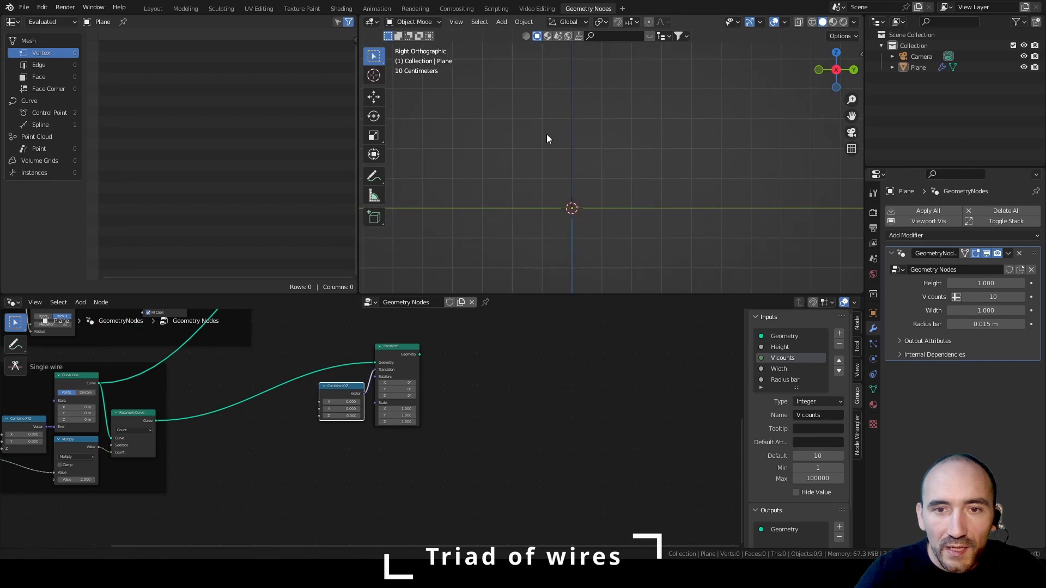
scroll(610, 150, "up", 4)
middle_click_drag(498, 202, 587, 140, "shift")
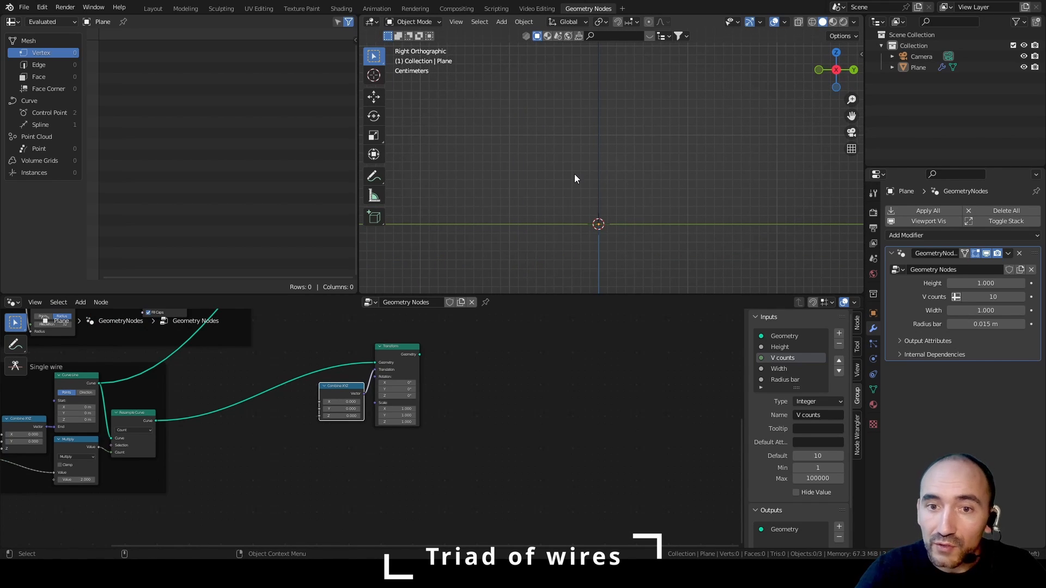
scroll(368, 428, "up", 2)
left_click_drag(326, 454, 400, 383)
key("shift+d")
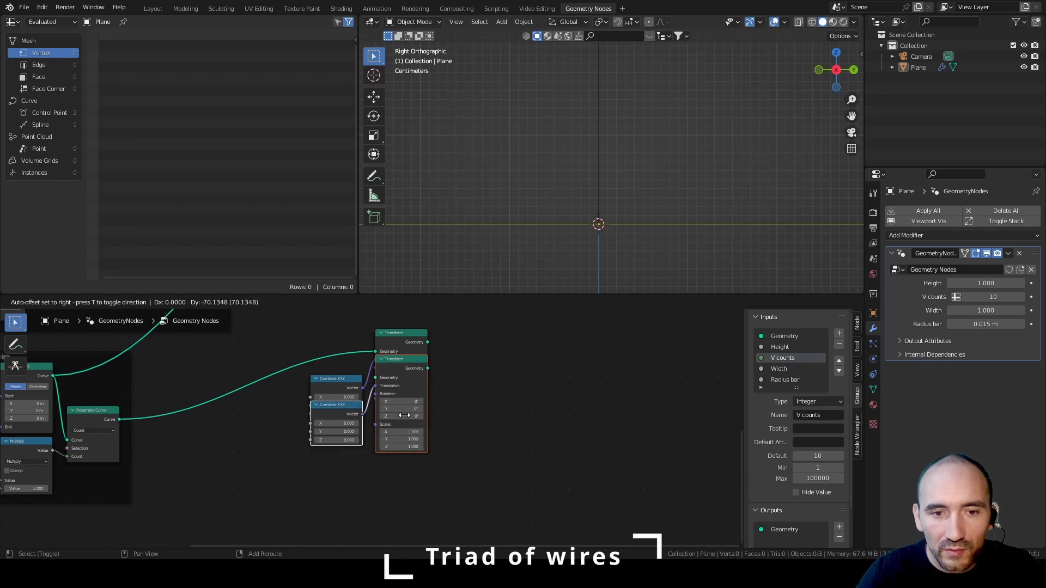
left_click(404, 489)
Step: Combine both Transform outputs in a Join Geometry node and link the Resample Curve's Curve into it as well
middle_click_drag(501, 466, 534, 431)
middle_click_drag(447, 346, 431, 374)
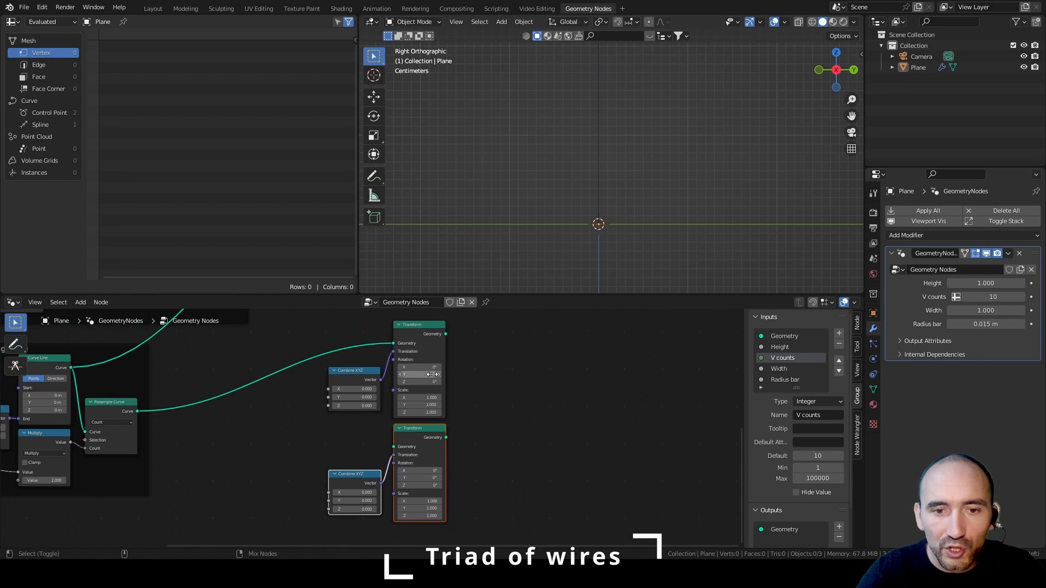
right_click_drag(432, 374, 423, 446, "alt+shift")
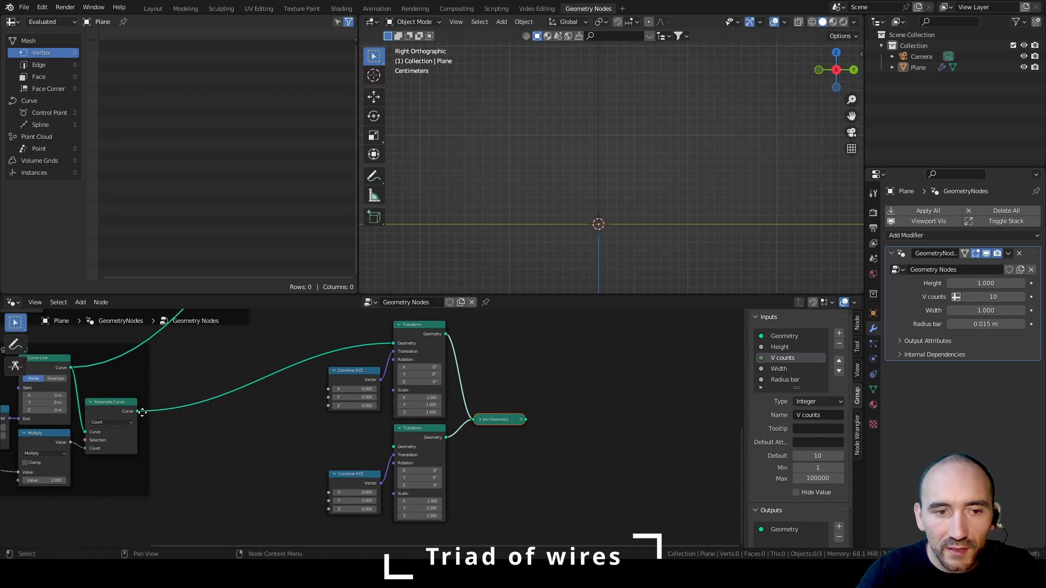
left_click_drag(138, 412, 473, 420)
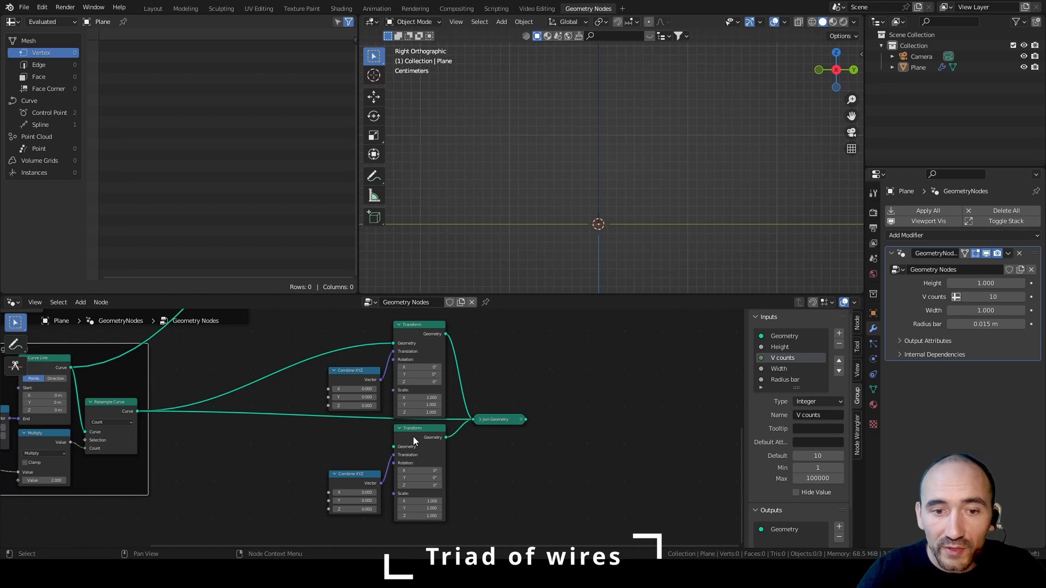
Step: Add another Group Input node between the Resample Curve and the Combine XYZ nodes
key("F3")
type("grou")
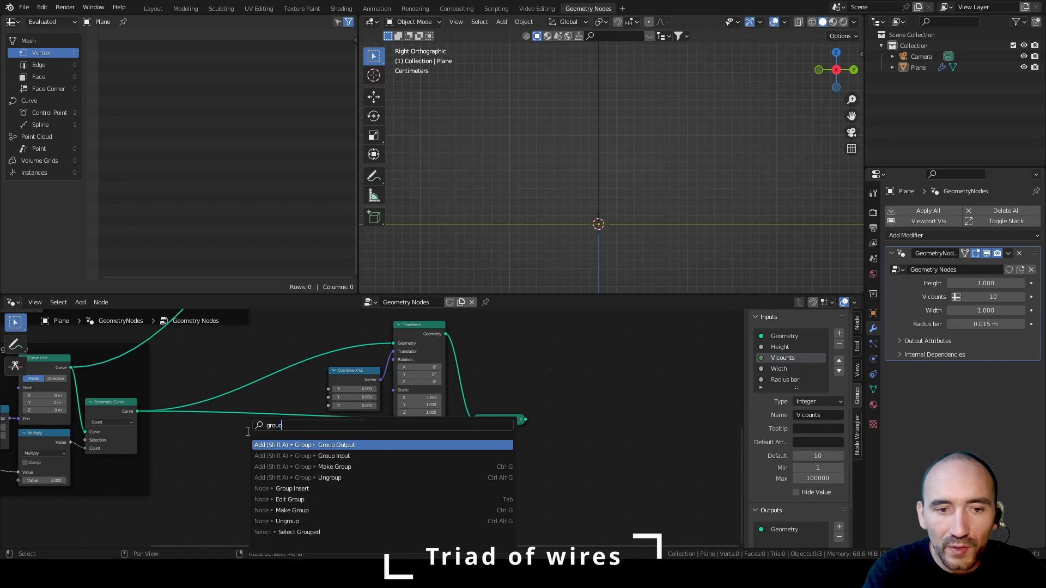
type(" pur")
key("BackSpace")
key("BackSpace")
key("BackSpace")
key("BackSpace")
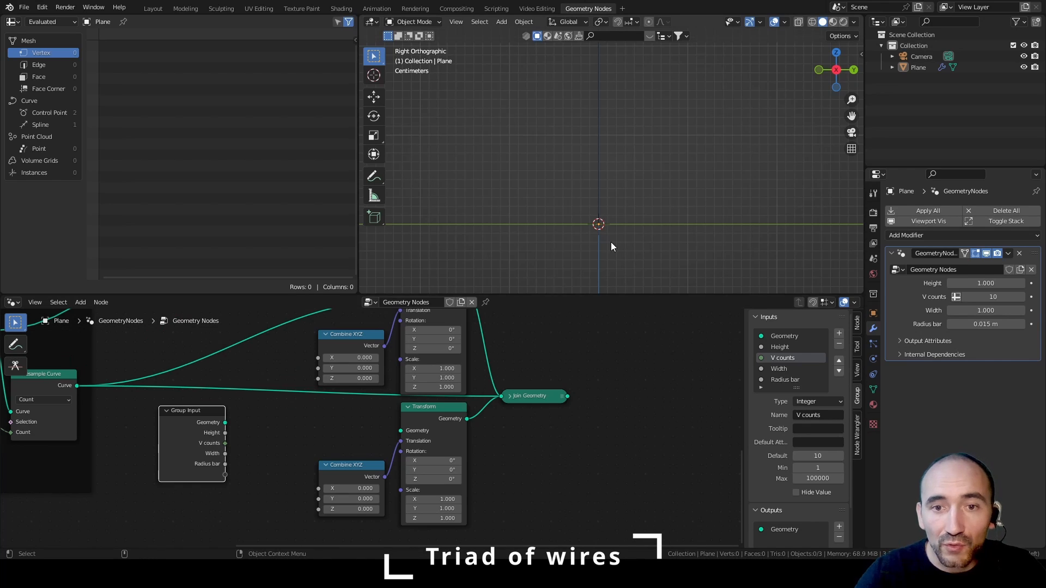
Step: Expose the upper Combine XYZ's Y as a new group input named "Radius wires" with a minimum of 0
scroll(610, 242, "up", 4)
middle_click_drag(602, 253, 610, 178, "shift")
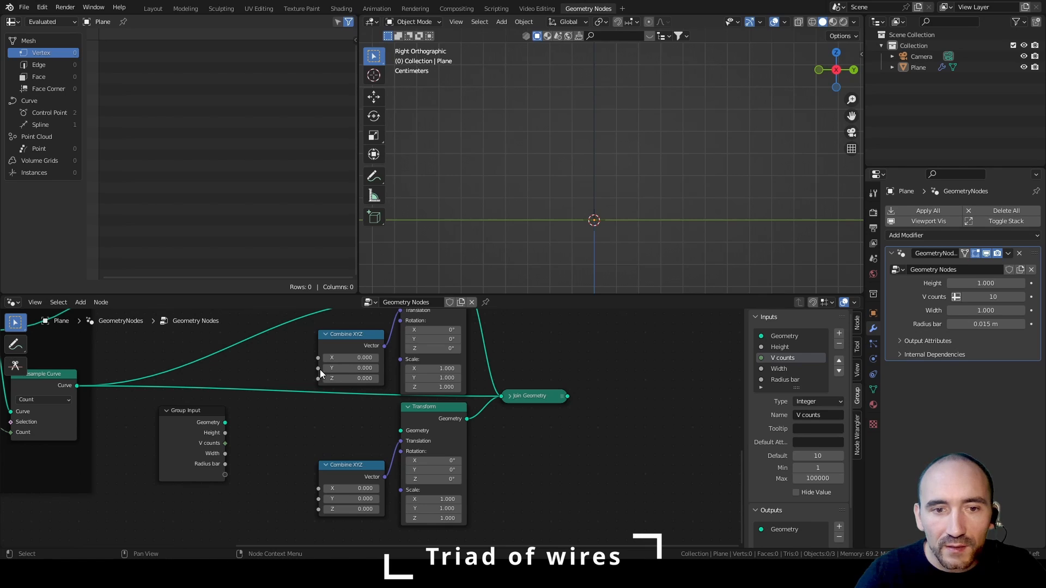
left_click_drag(318, 368, 227, 475)
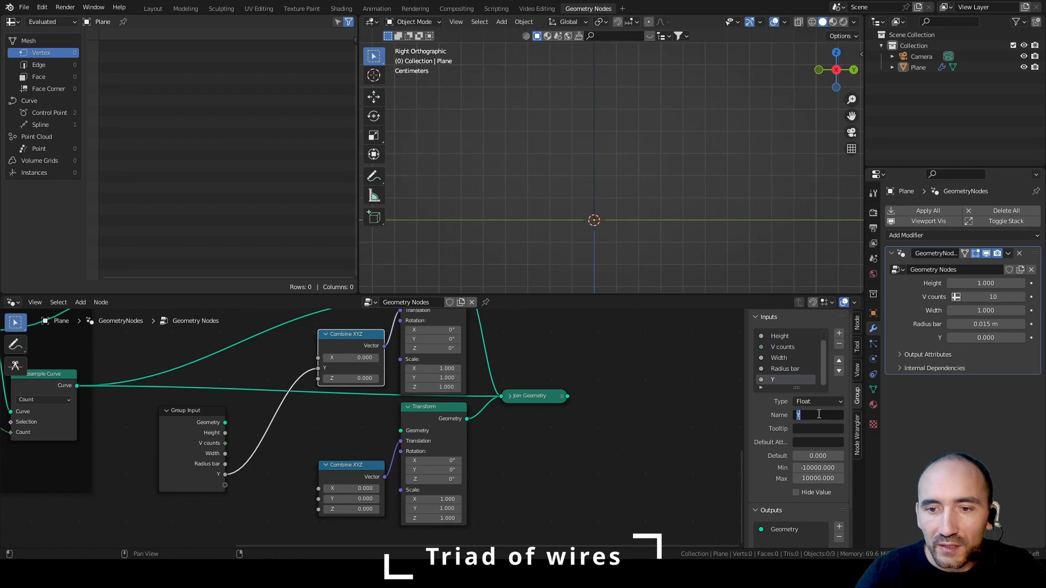
type("Radius ")
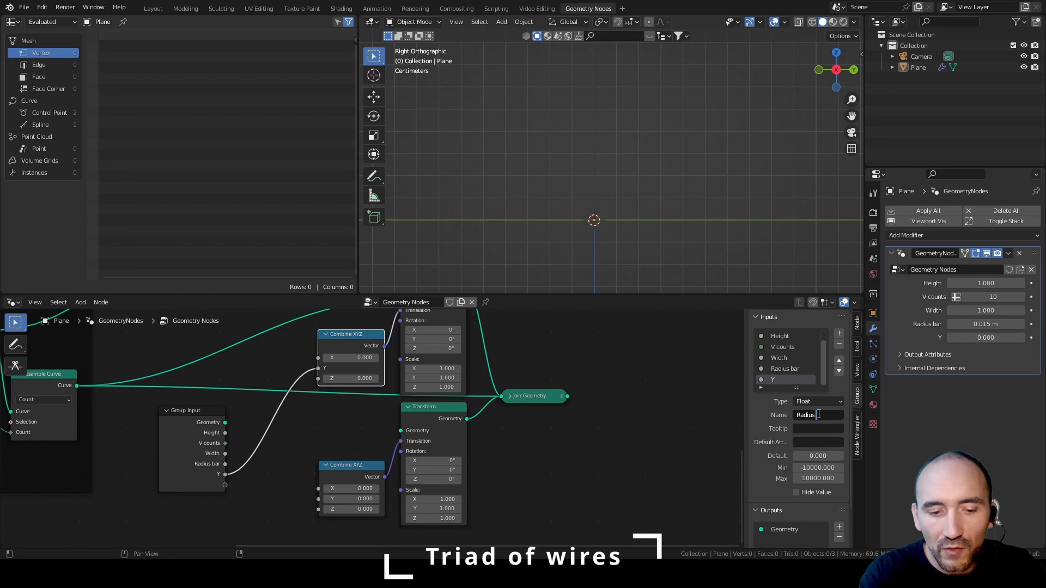
type("wires")
key("Return")
double_click(819, 468)
type("0")
key("Return")
Step: Add a Multiply node that doubles Radius wires, with value 2, and link its result to the upper Combine XYZ's Y
left_click_drag(225, 474, 275, 484)
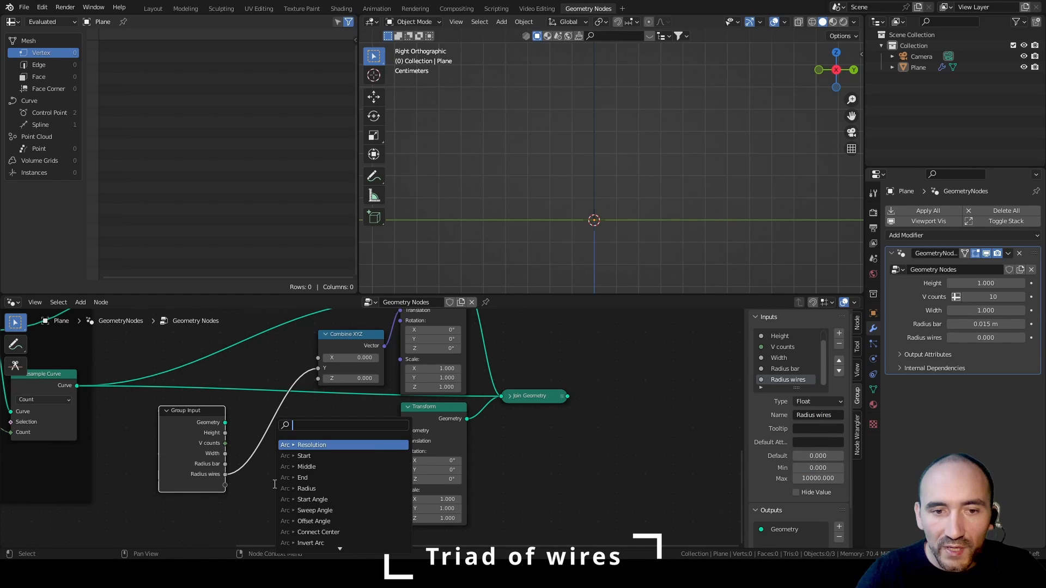
type("mul")
key("Return")
left_click(244, 481)
left_click(281, 534)
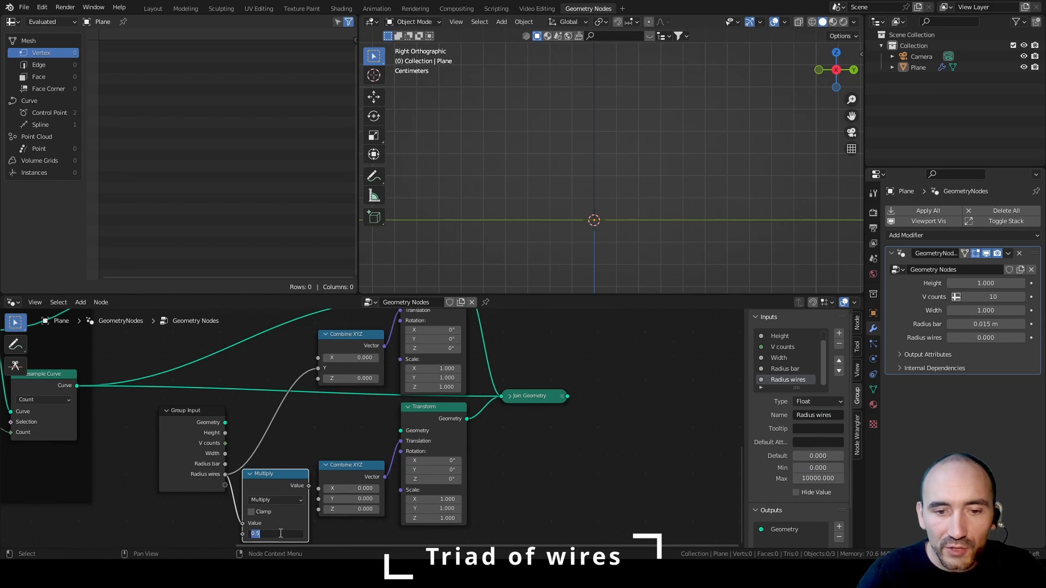
type("2")
key("Return")
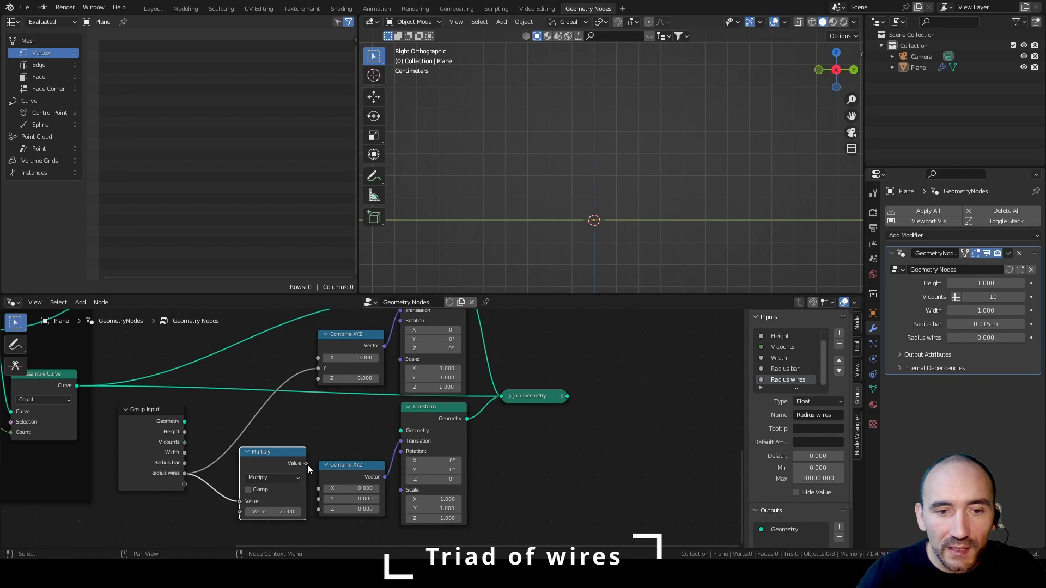
left_click_drag(306, 463, 318, 368)
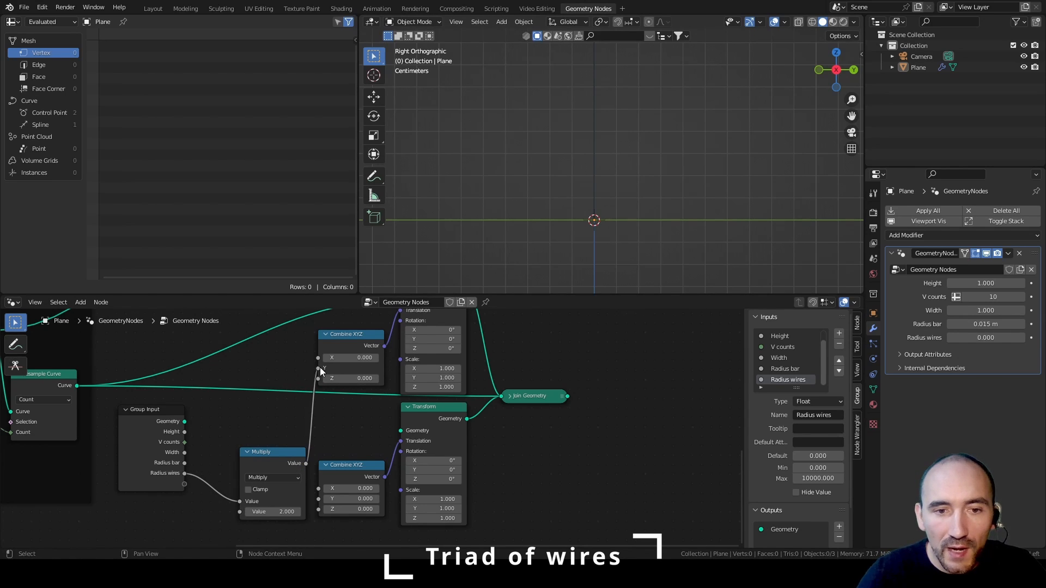
left_click_drag(267, 451, 237, 415)
Step: Add a second Multiply node with value -1, fed by the doubled Radius wires, and place it beside the lower Combine XYZ
mouse_move(395, 355)
middle_mouse_down()
mouse_move(408, 421)
mouse_move(406, 361)
middle_mouse_up()
left_click(329, 441)
left_click_drag(286, 434, 324, 438)
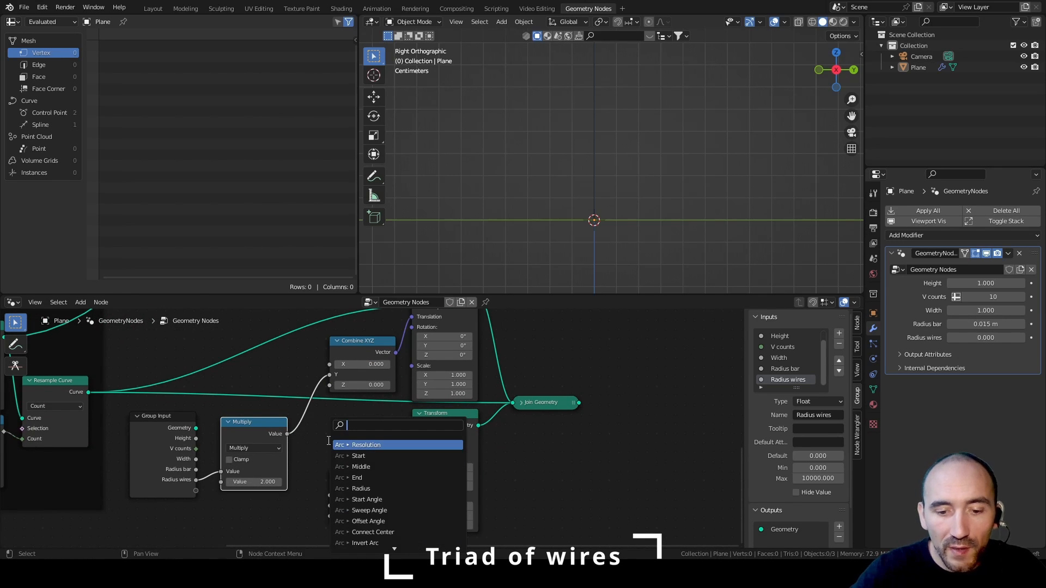
type("mult")
key("Return")
left_click(333, 440)
left_click(368, 495)
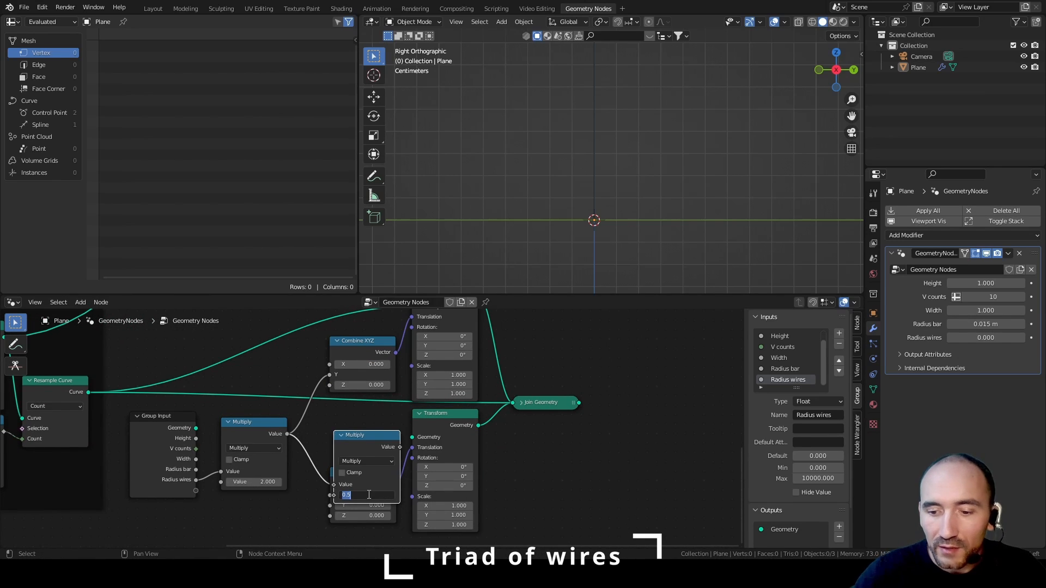
type("-1")
key("Return")
key("g")
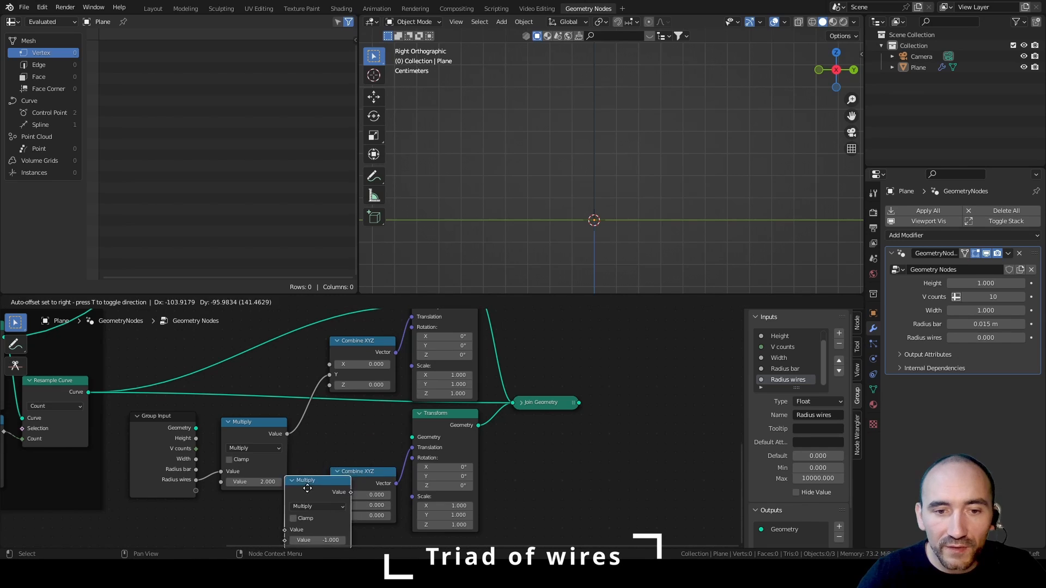
left_click(319, 481)
Step: Make room around the lower Combine XYZ and Transform pair, and link the -1 Multiply's Value to that Combine XYZ's Y
left_click_drag(374, 444, 440, 516)
key("g")
left_click(487, 524)
left_click_drag(360, 476, 374, 511)
Step: Route the Join Geometry output to the Group Output for preview and set the modifier's Radius wires to 0.001
left_click(626, 408)
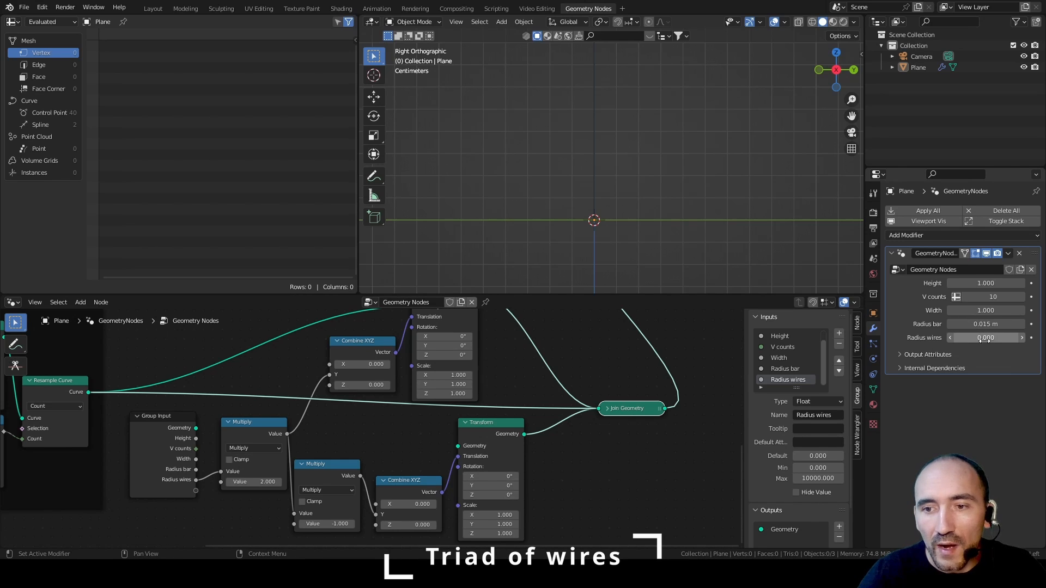
left_click_drag(985, 337, 975, 338)
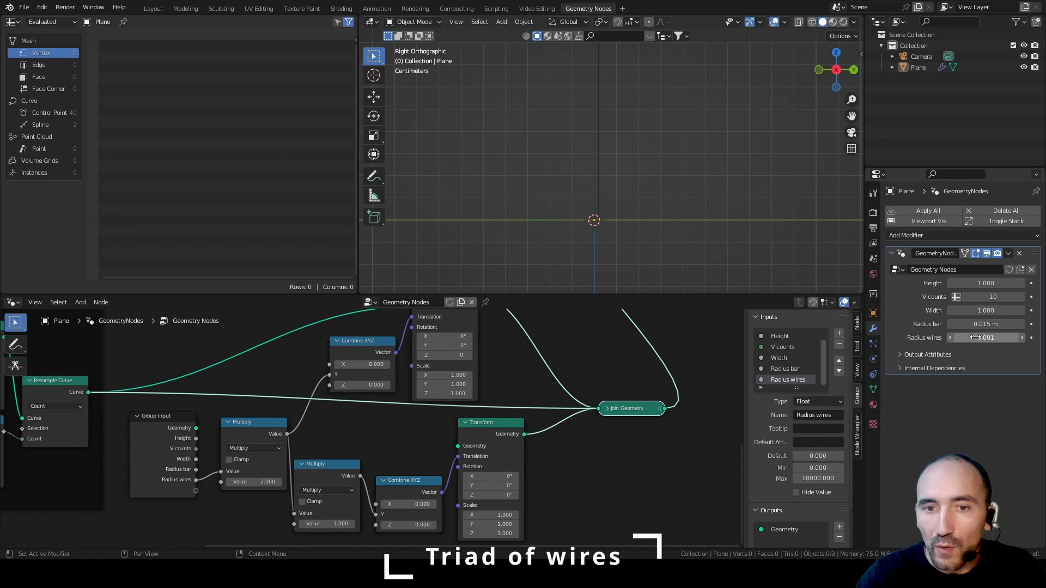
scroll(678, 187, "up", 4)
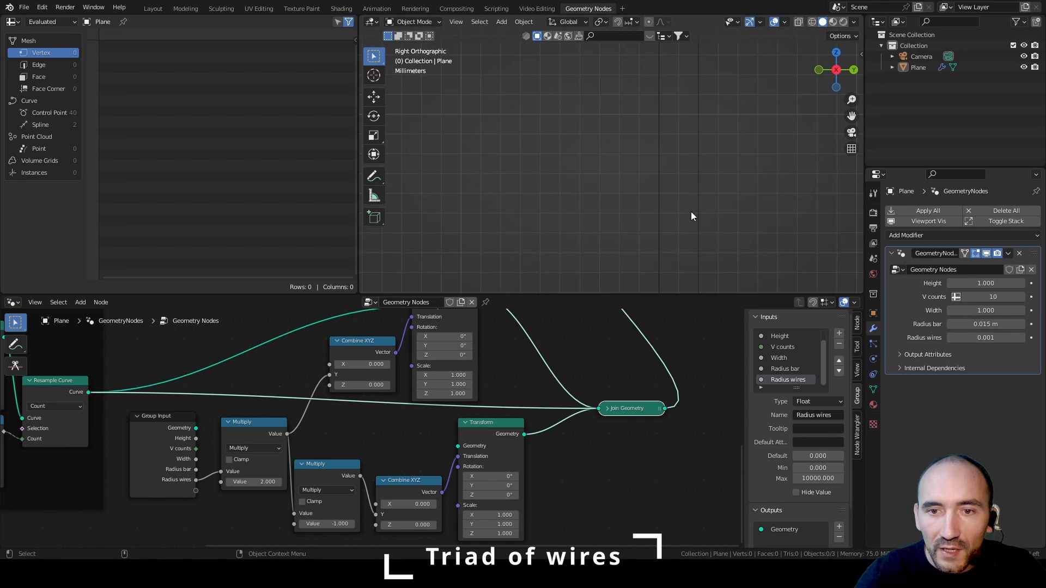
scroll(673, 247, "down", 2)
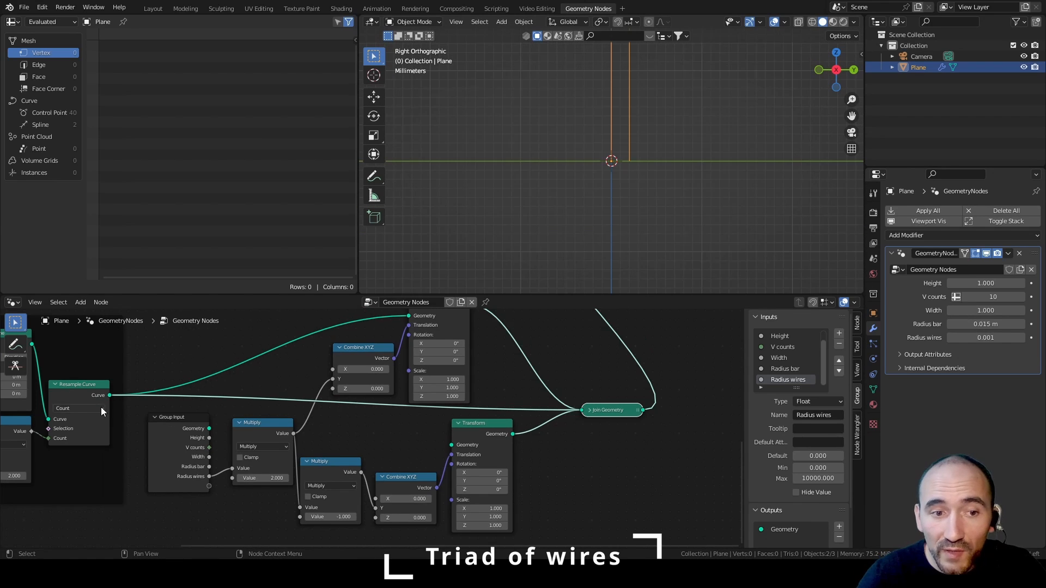
Step: Link the Resample Curve's Curve output to the lower Transform's Geometry input
left_click_drag(110, 394, 453, 444)
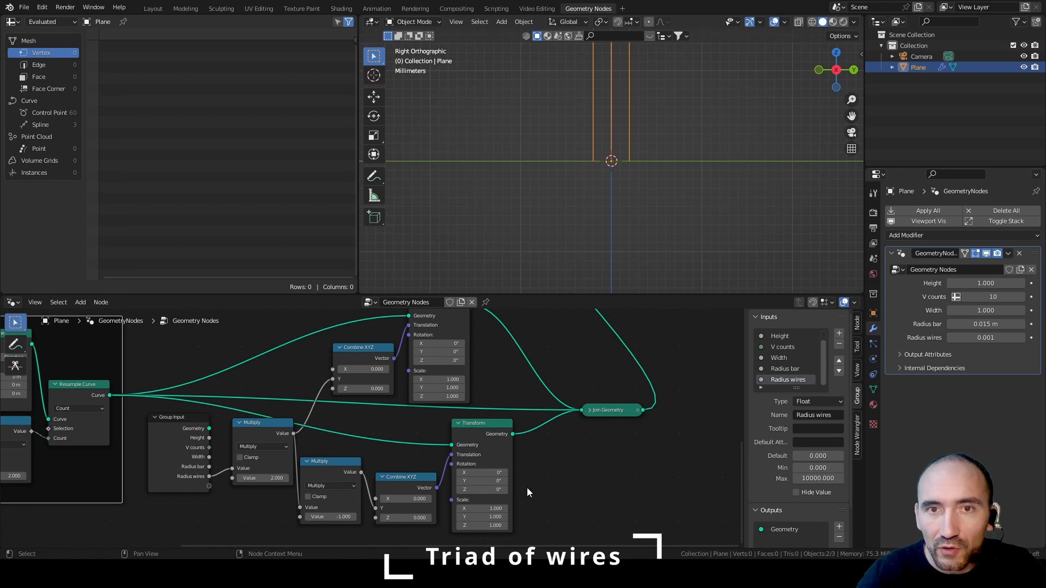
scroll(416, 423, "down", 2)
scroll(417, 423, "up", 3)
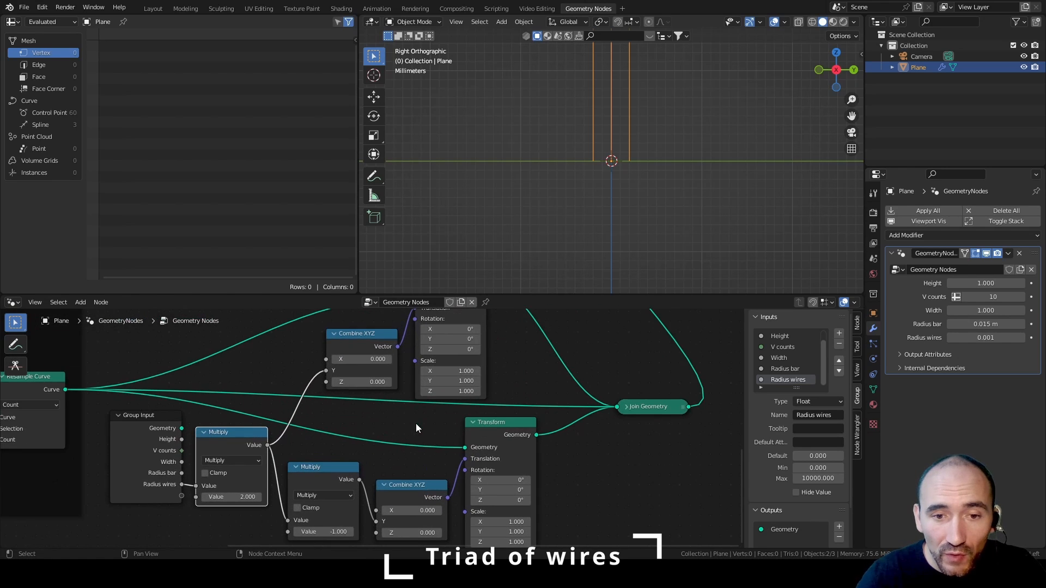
Step: Annotate two adjacent radius spans between the left and centre wires below the ground line, labelling each R
middle_click_drag(470, 441, 424, 405)
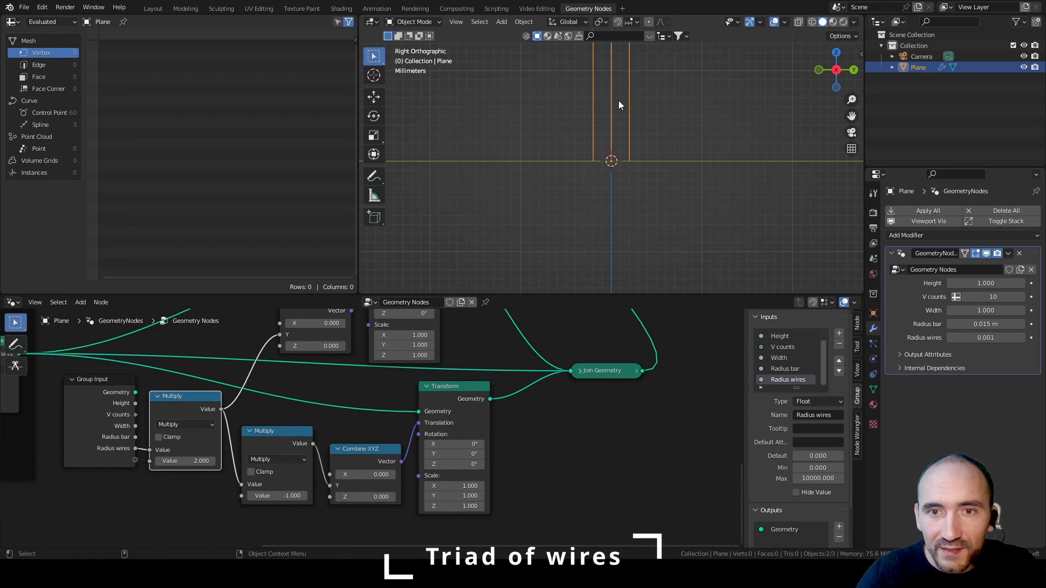
middle_click_drag(613, 164, 467, 189, "shift")
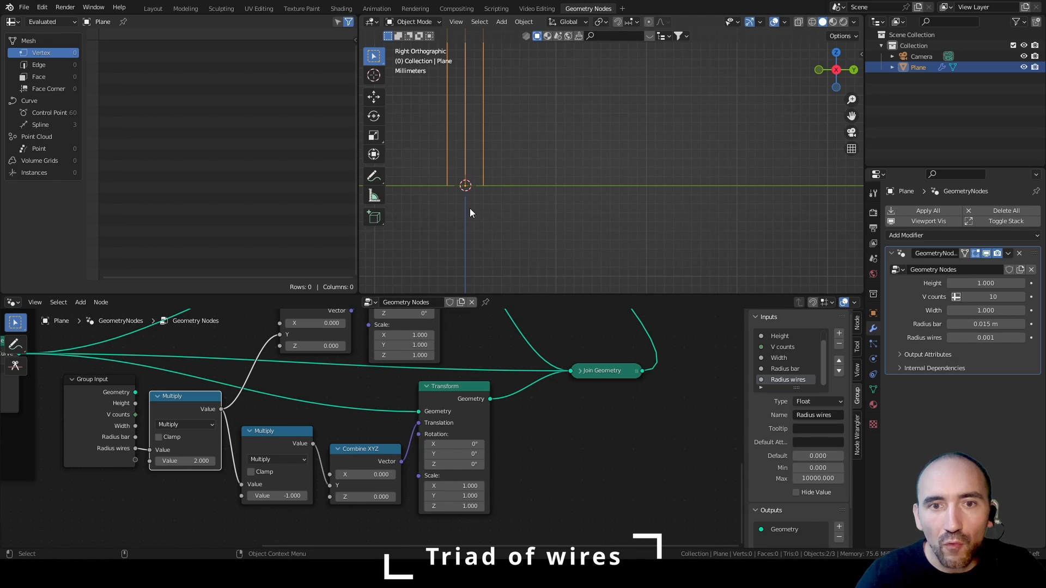
scroll(466, 188, "up", 7)
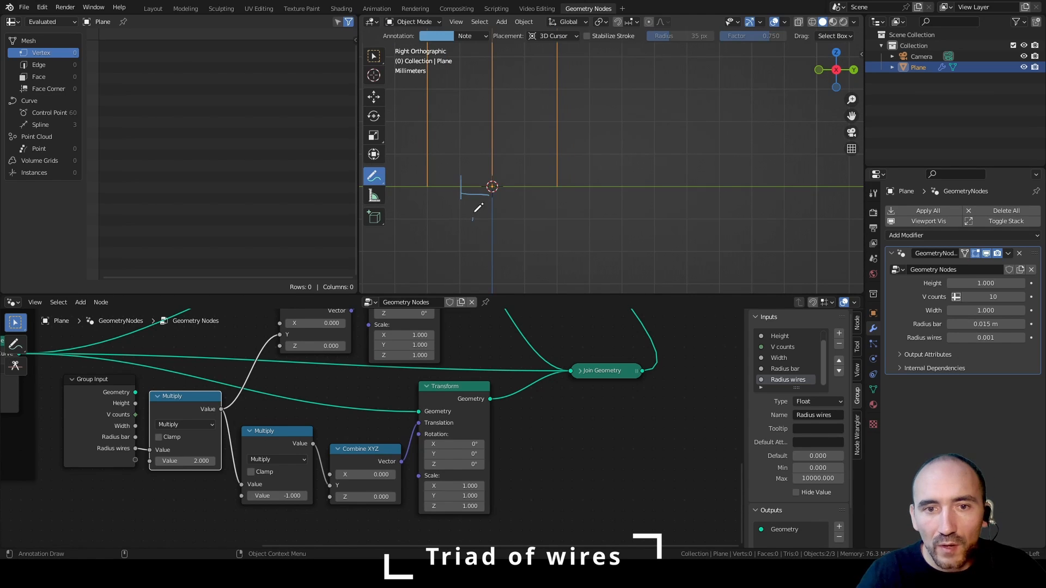
left_click_drag(474, 206, 472, 221)
left_click_drag(473, 205, 483, 217)
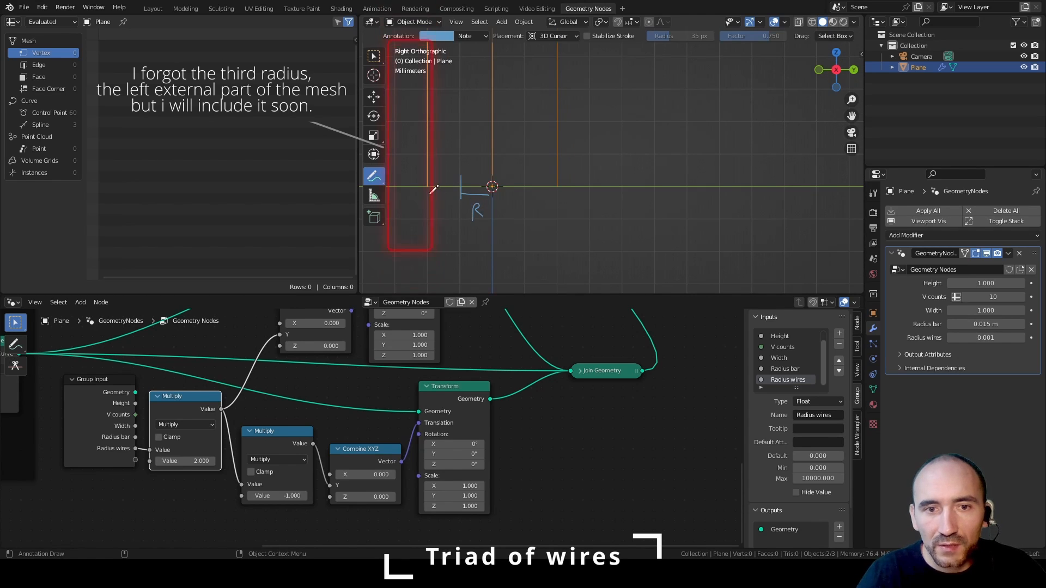
left_click_drag(426, 191, 426, 210)
left_click_drag(426, 206, 459, 204)
left_click_drag(458, 196, 458, 214)
mouse_move(441, 214)
left_mouse_down()
mouse_move(440, 230)
mouse_move(478, 227)
left_mouse_up()
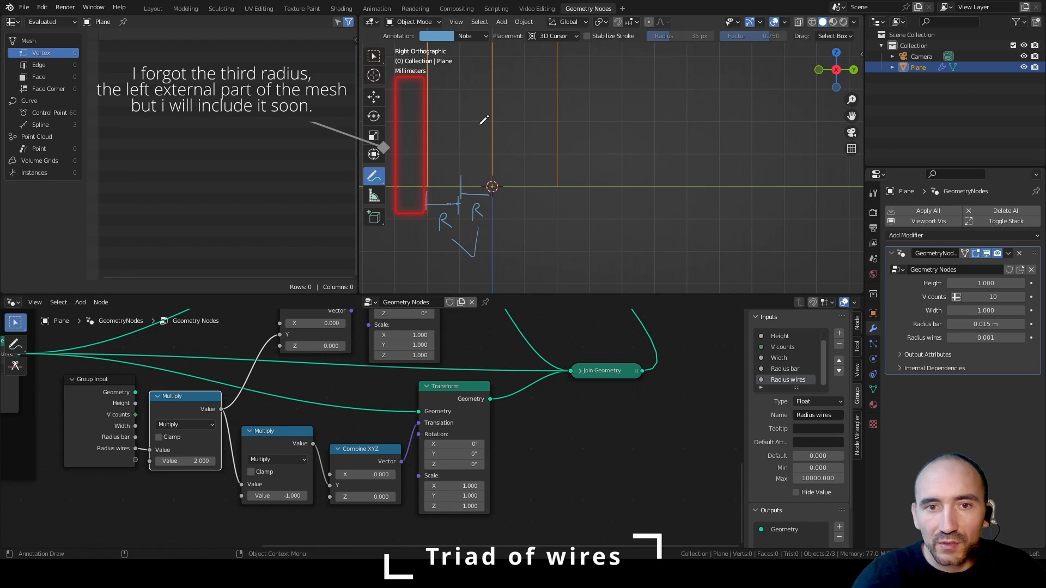
Step: Annotate the thickness of the three wires with pairs of vertical outlines and fill them with diagonal hatching
left_click_drag(465, 105, 465, 165)
left_click_drag(514, 107, 514, 164)
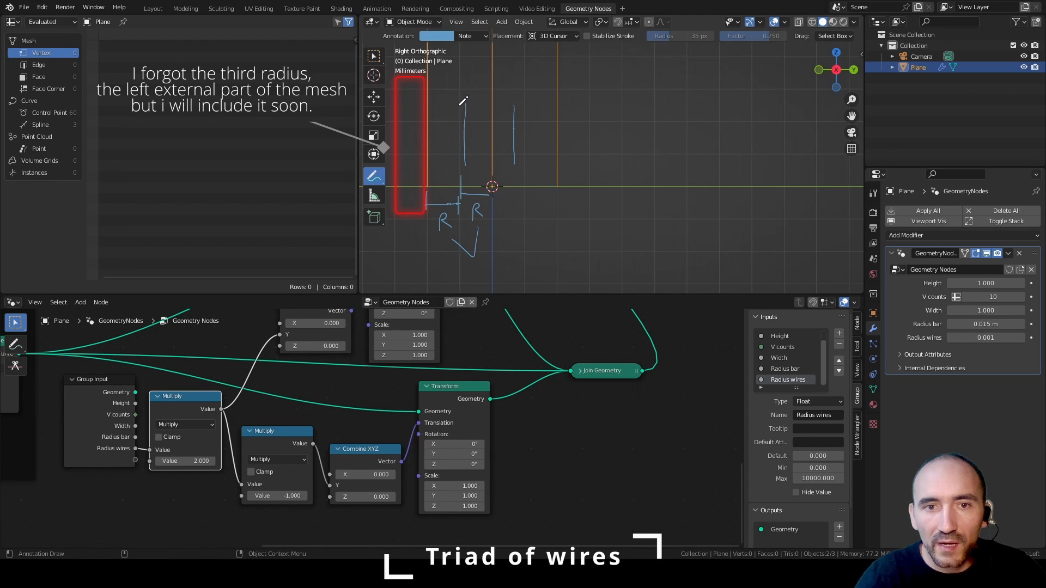
left_click_drag(459, 105, 455, 162)
left_click_drag(404, 103, 406, 160)
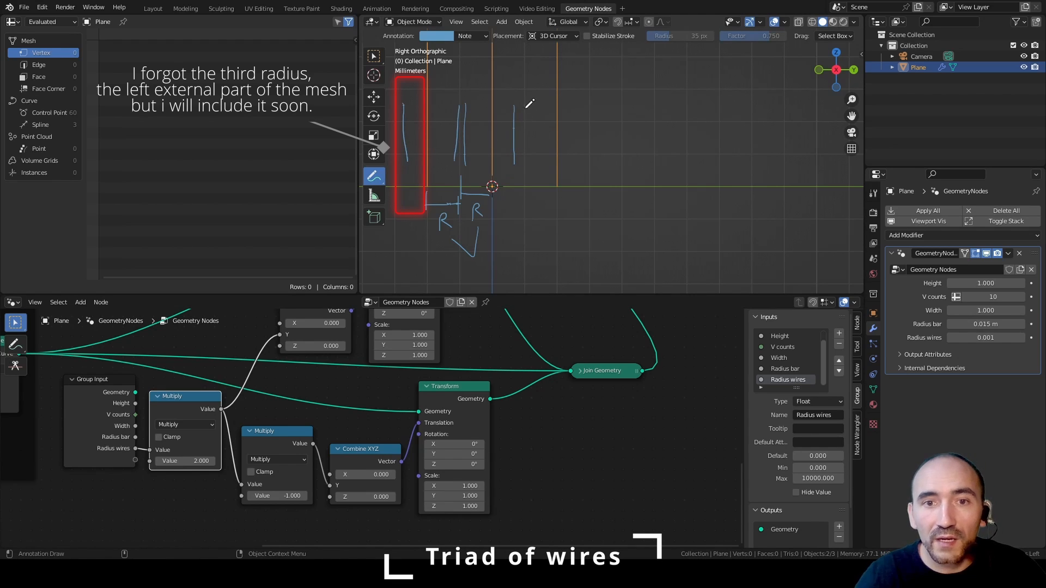
left_click_drag(528, 105, 526, 159)
left_click_drag(579, 108, 577, 162)
mouse_move(525, 136)
left_mouse_down()
mouse_move(544, 105)
mouse_move(529, 151)
left_mouse_up()
left_click_drag(579, 126, 537, 158)
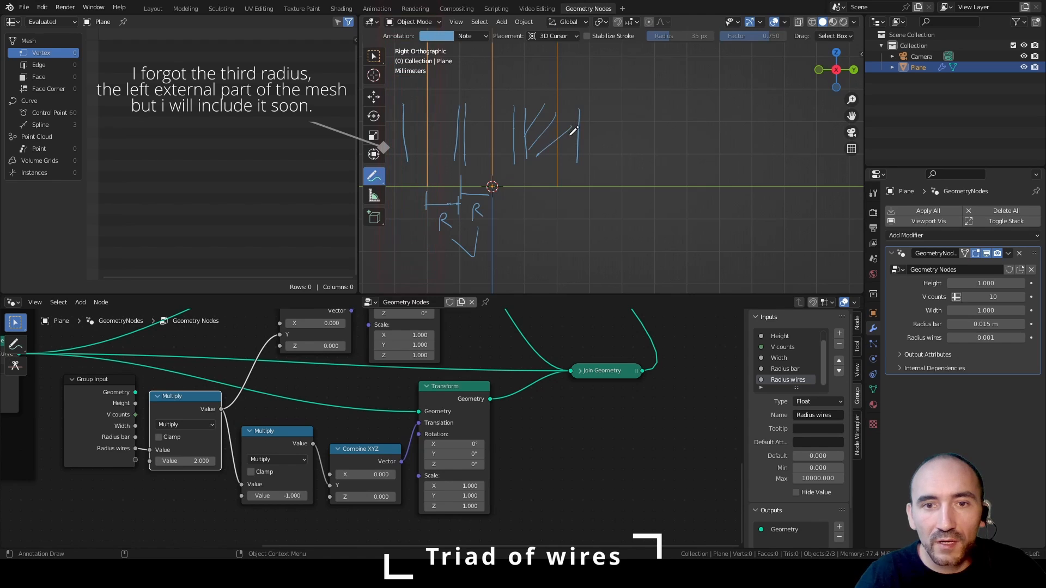
left_click_drag(493, 102, 462, 134)
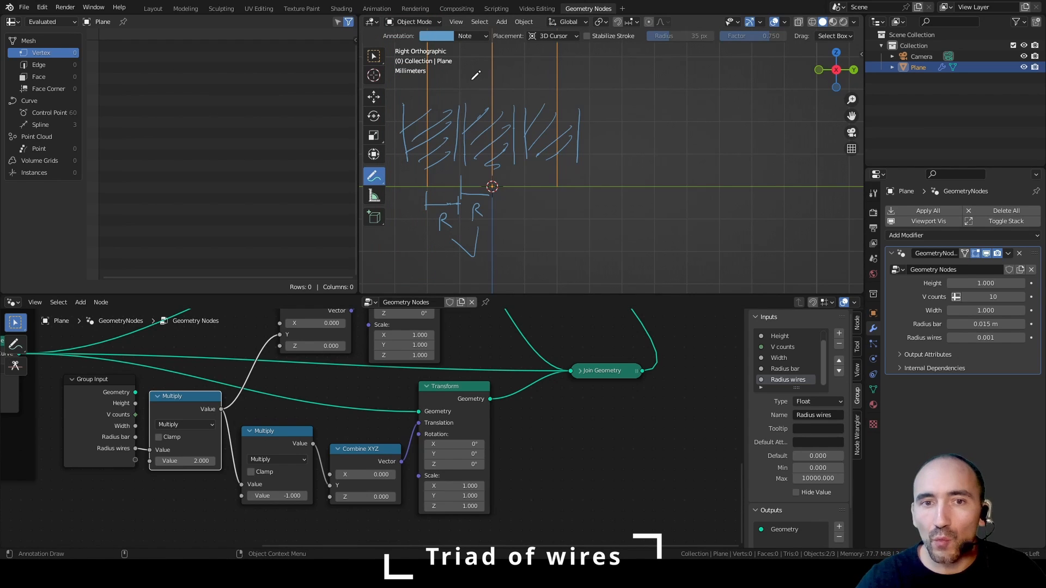
Step: Sketch a pair of ovals above each hatched wire and draw crossing strands rising from each pair
mouse_move(475, 78)
left_mouse_down()
mouse_move(569, 77)
mouse_move(561, 87)
left_mouse_up()
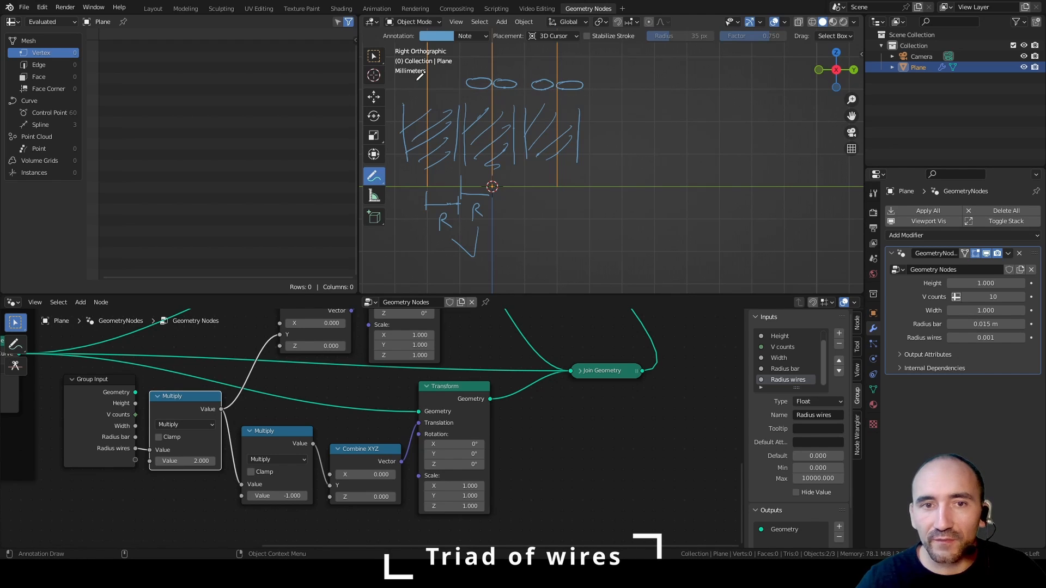
mouse_move(420, 76)
left_mouse_down()
mouse_move(450, 83)
mouse_move(442, 48)
left_mouse_up()
left_click_drag(478, 82, 512, 39)
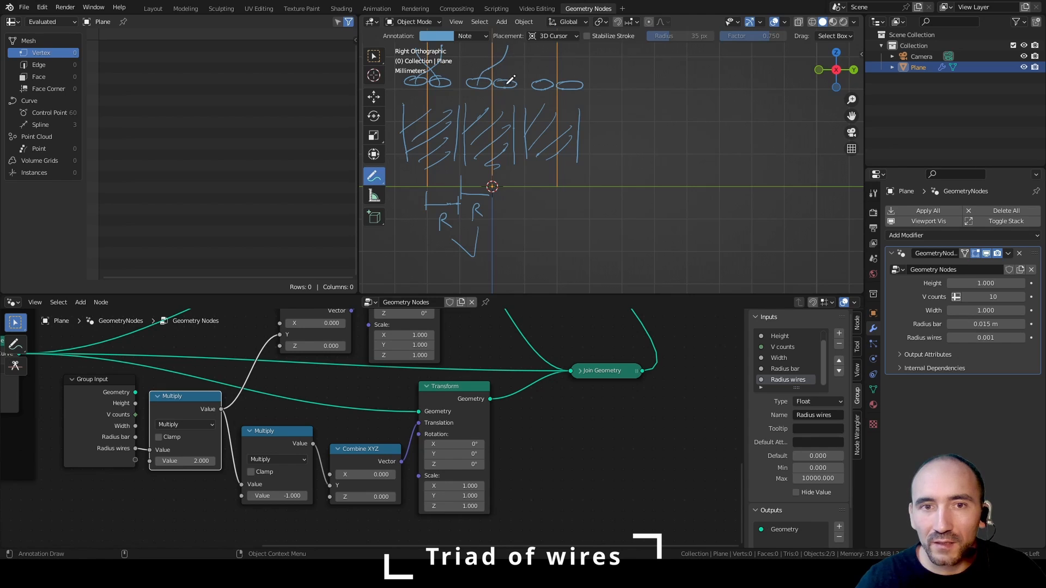
left_click_drag(512, 82, 480, 44)
mouse_move(544, 82)
left_mouse_down()
mouse_move(572, 54)
mouse_move(544, 44)
left_mouse_up()
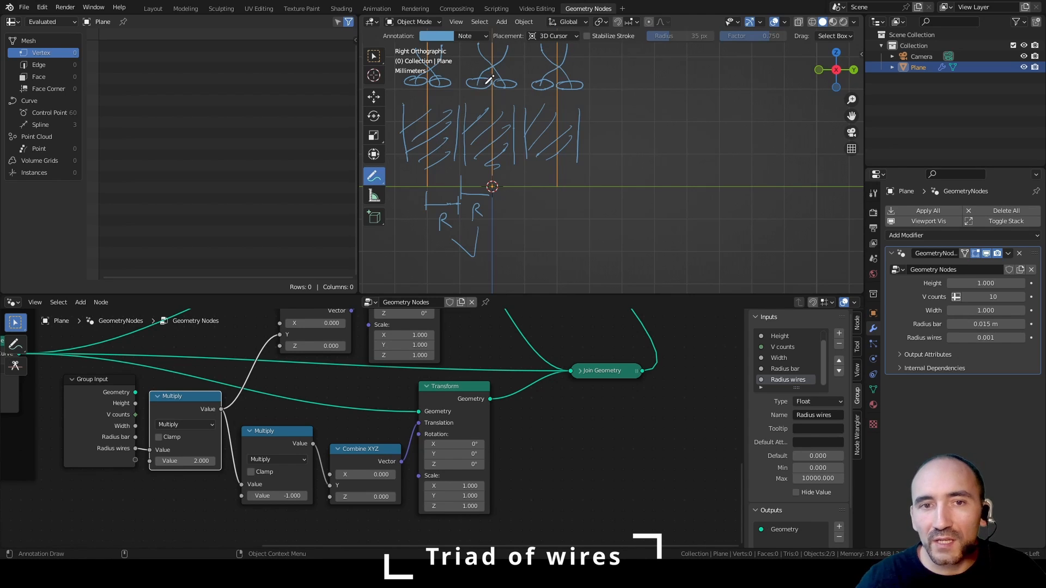
left_click_drag(481, 83, 488, 85)
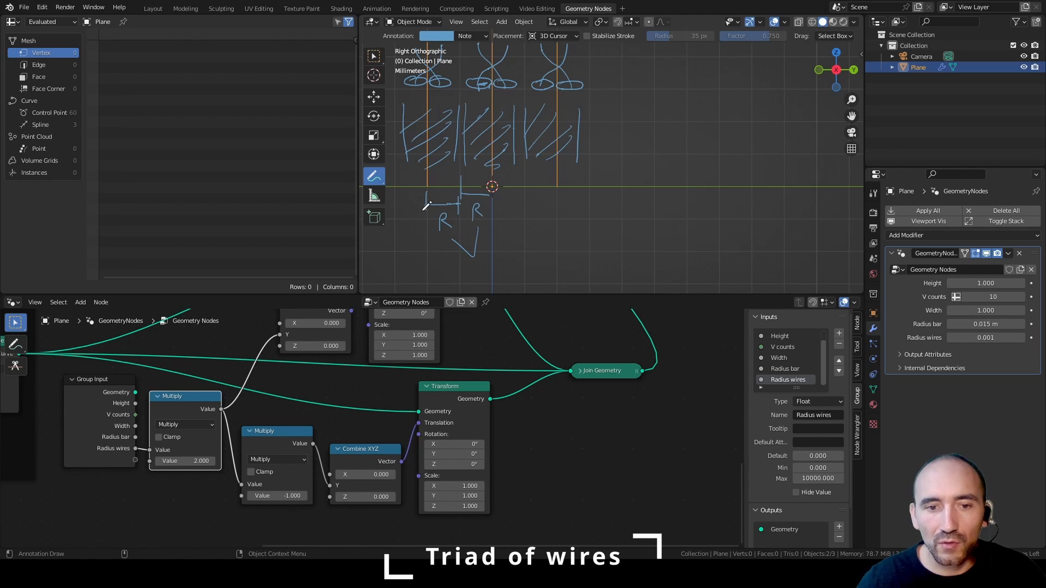
Step: Annotate an arrow pointing away from the wires, leading to three vertical lines with a row of six ovals at their base
left_click_drag(595, 147, 622, 145)
mouse_move(597, 155)
left_mouse_down()
mouse_move(632, 153)
mouse_move(619, 160)
left_mouse_up()
left_click_drag(708, 64, 713, 186)
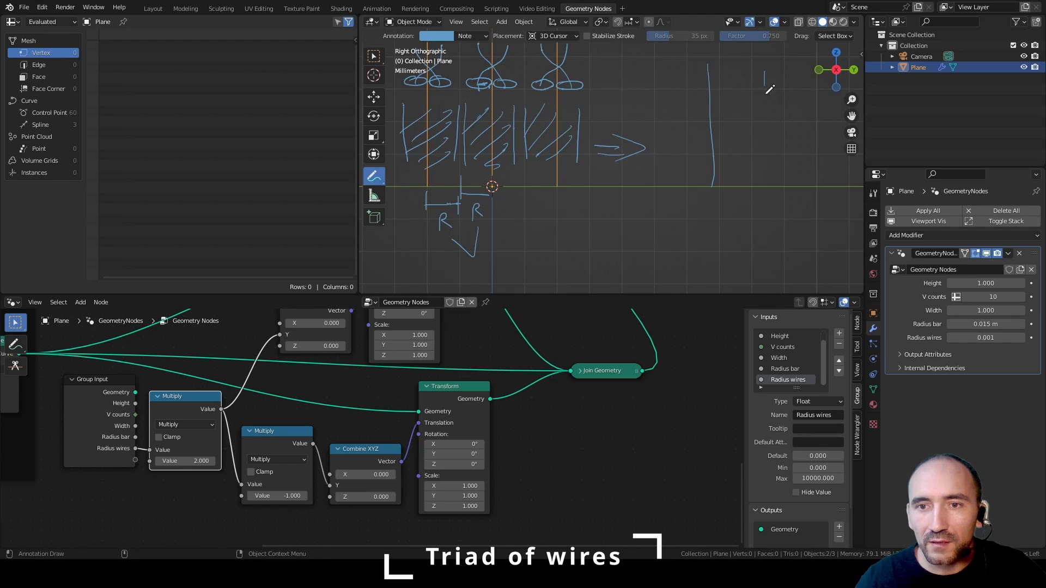
left_click_drag(766, 94, 764, 187)
left_click_drag(806, 66, 807, 184)
mouse_move(763, 186)
left_mouse_down()
mouse_move(765, 224)
mouse_move(752, 213)
left_mouse_up()
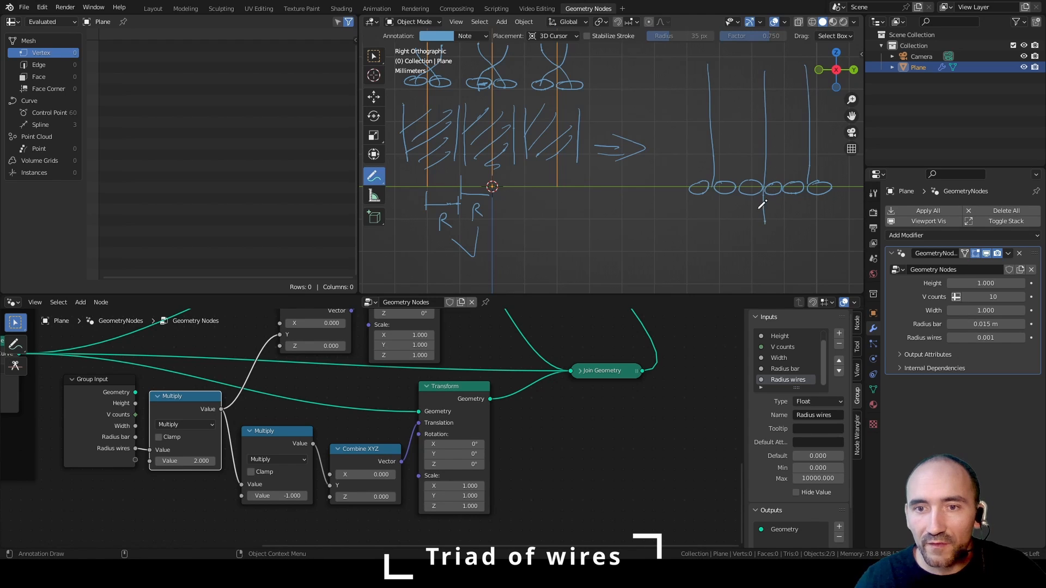
Step: Mark the radius spans below the second and third ovals, labelling one R and noting the number 4
mouse_move(751, 209)
left_mouse_down()
mouse_move(763, 209)
mouse_move(761, 224)
left_mouse_up()
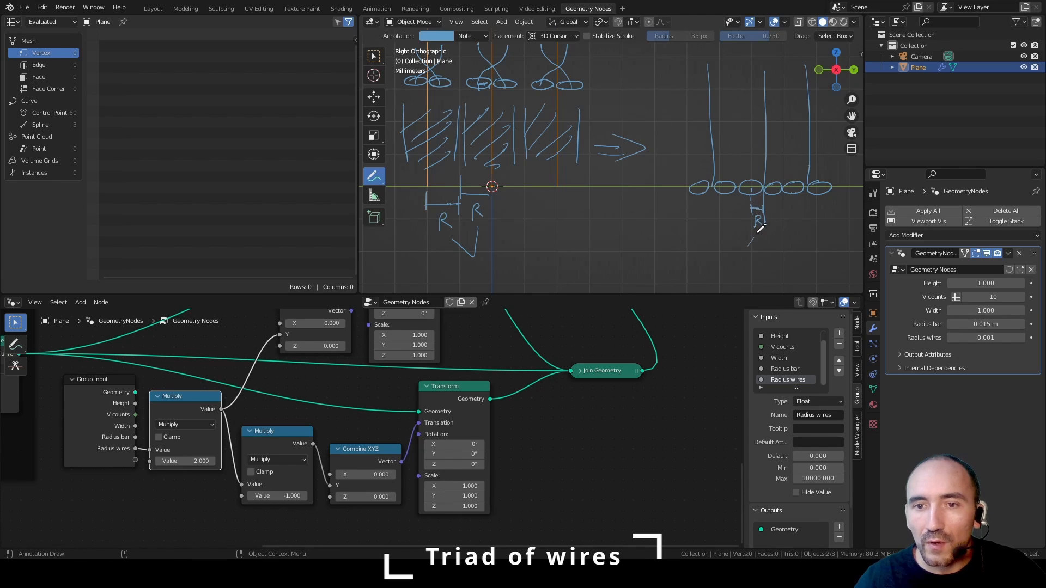
left_click_drag(757, 232, 748, 246)
left_click_drag(736, 194, 736, 219)
mouse_move(737, 211)
left_mouse_down()
mouse_move(748, 210)
mouse_move(725, 217)
left_mouse_up()
mouse_move(725, 211)
left_mouse_down()
mouse_move(736, 211)
mouse_move(713, 219)
left_mouse_up()
mouse_move(713, 213)
left_mouse_down()
mouse_move(723, 213)
mouse_move(730, 253)
left_mouse_up()
Step: Try a value of 4 in the Multiply node fed by Radius wires, and undo it
middle_click_drag(334, 363, 359, 456)
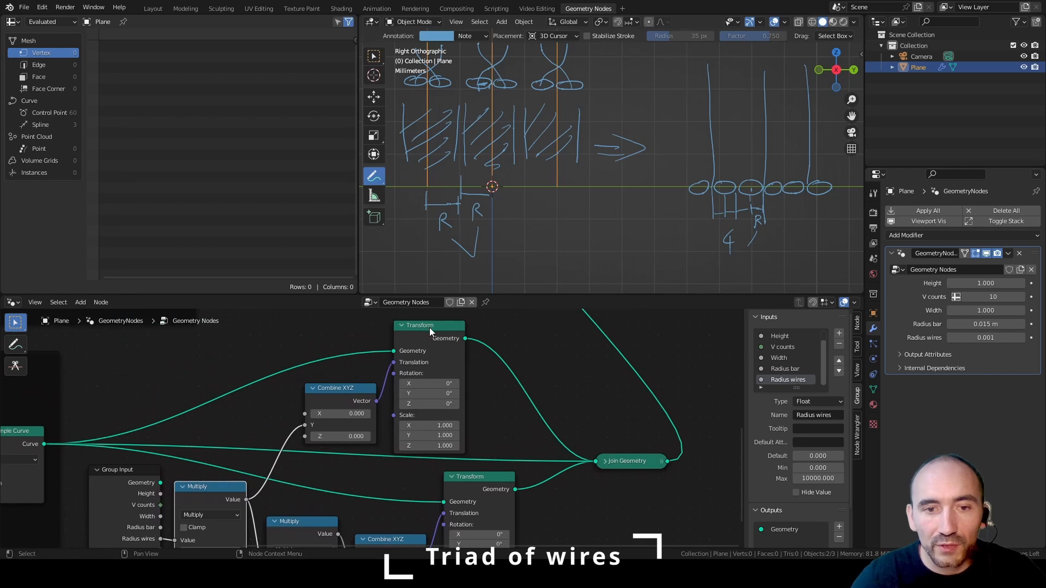
middle_click_drag(402, 426, 401, 335)
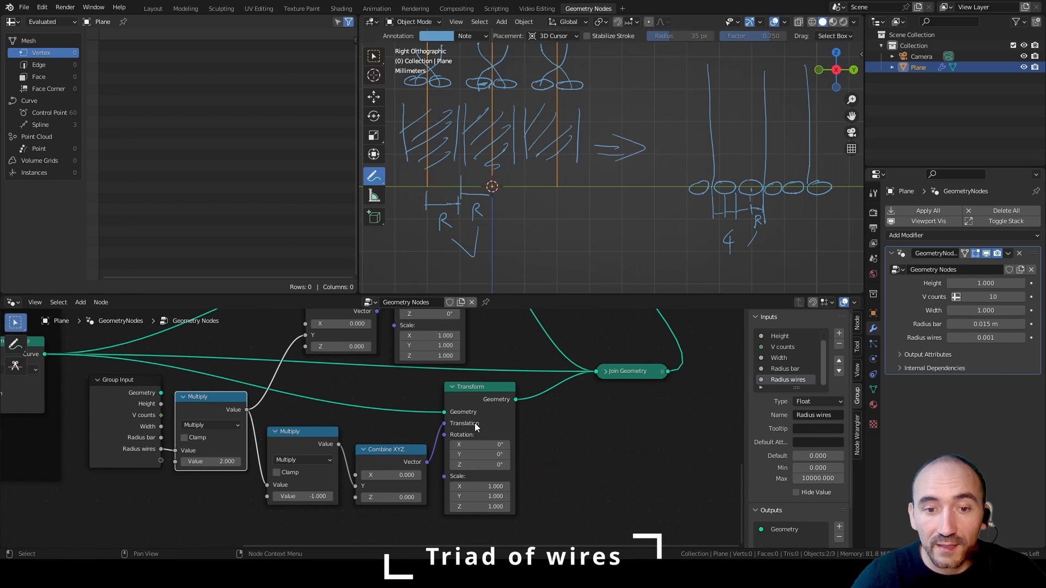
double_click(204, 462)
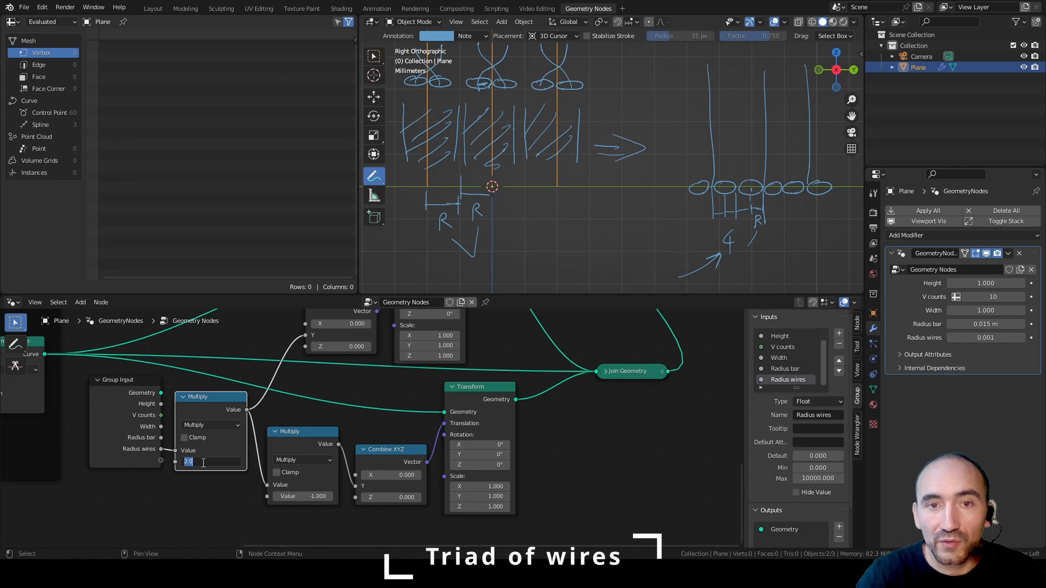
type("4")
key("Return")
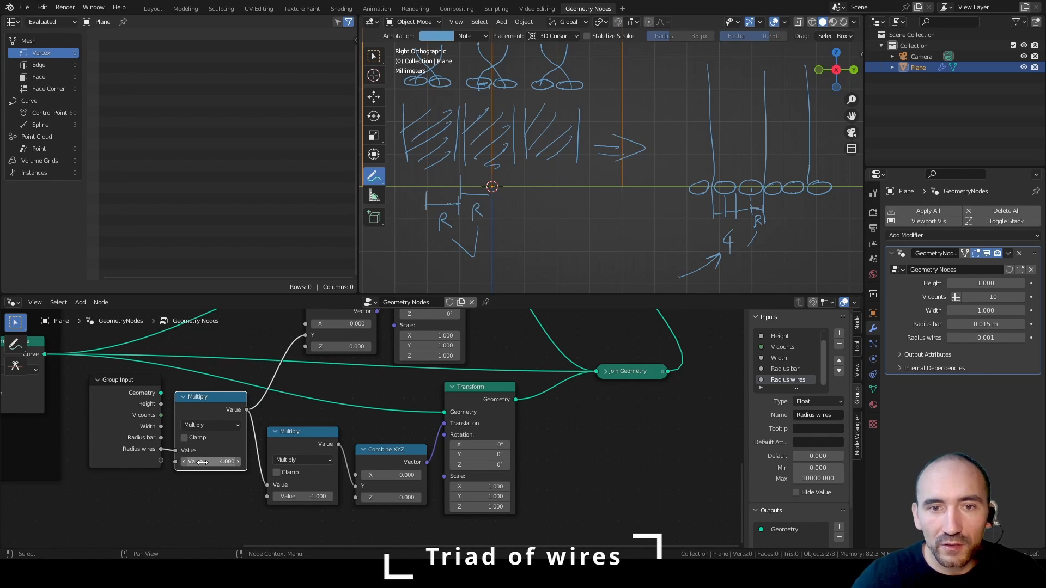
key("ctrl+z")
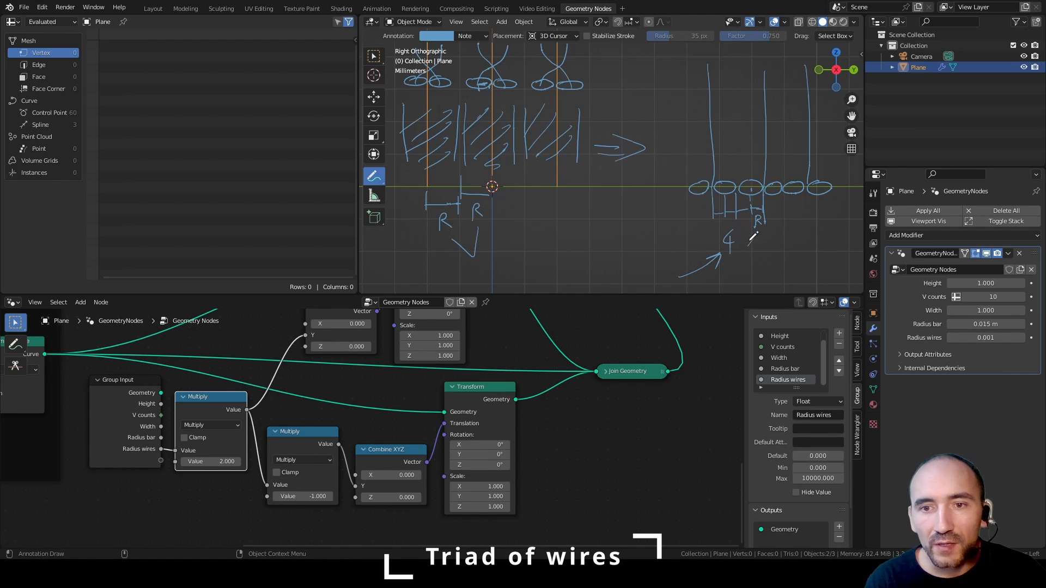
Step: Annotate two more R spans and "= 6 R" under the shifted wires, mark their outer edge, and sketch a hatched bar from the origin
left_click_drag(710, 216, 687, 217)
left_click_drag(699, 214, 698, 225)
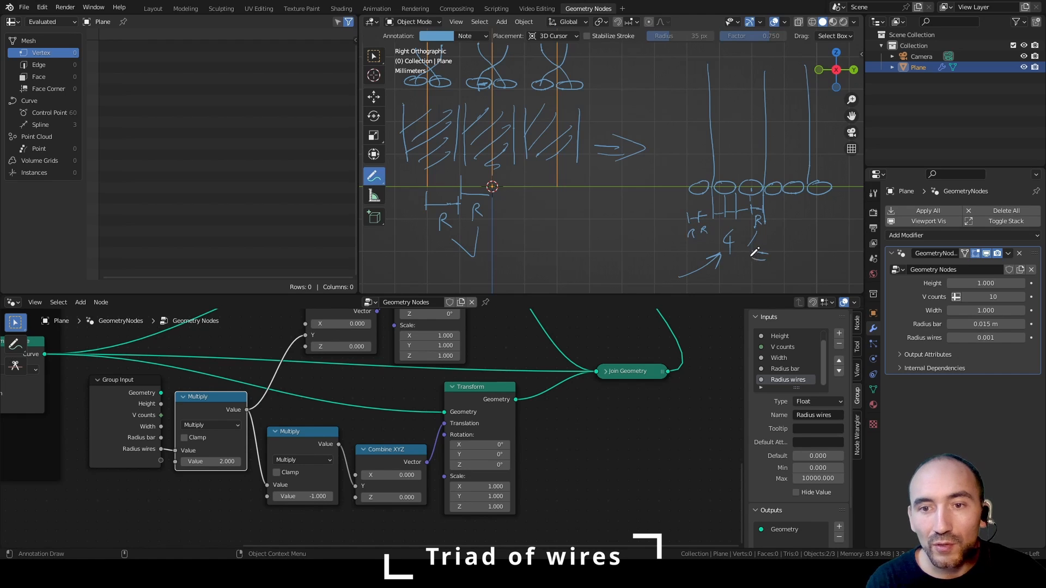
mouse_move(797, 248)
left_mouse_down()
mouse_move(783, 256)
mouse_move(822, 271)
left_mouse_up()
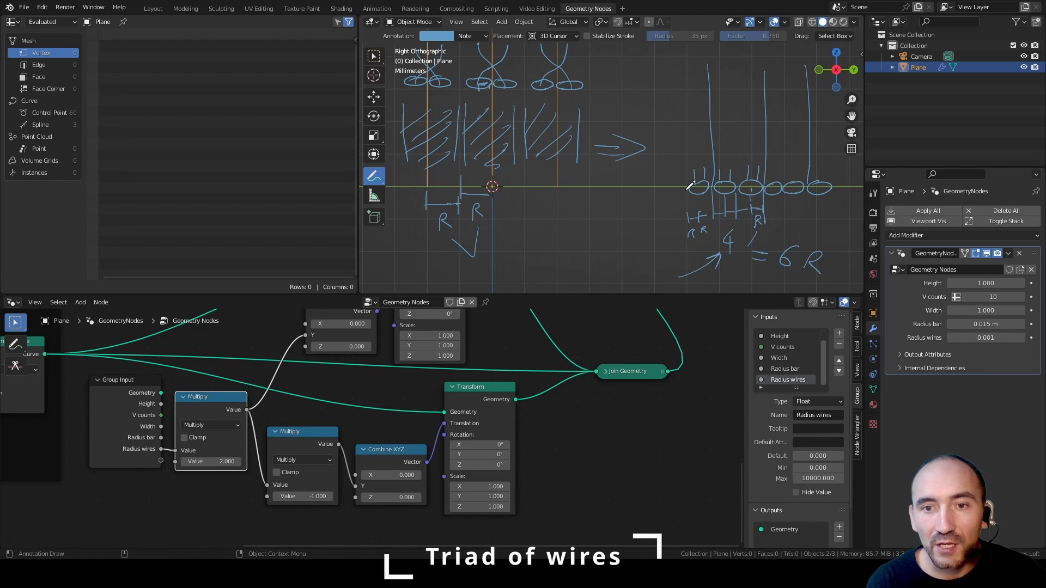
left_click_drag(687, 180, 686, 199)
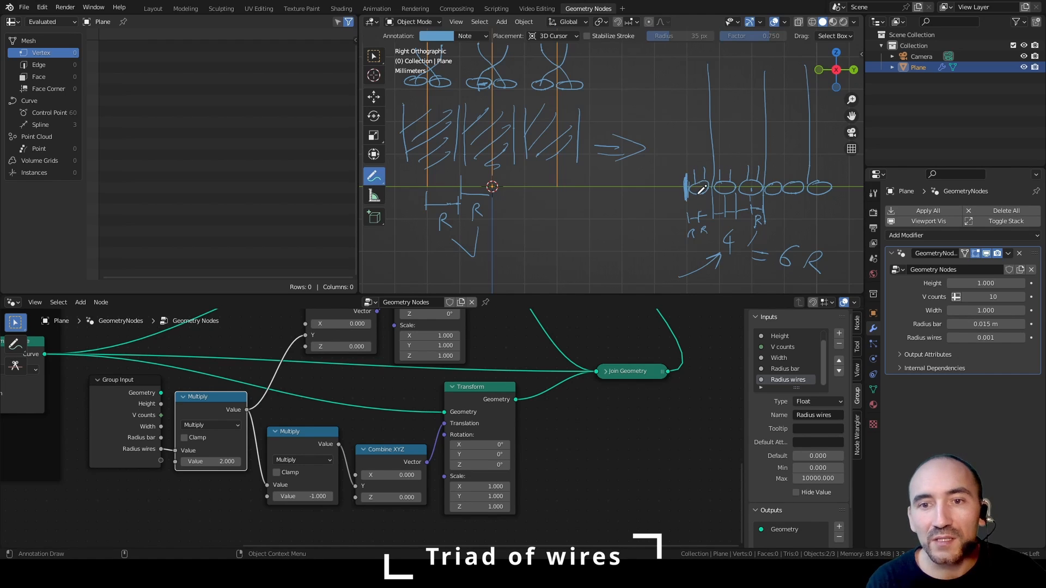
left_click_drag(493, 212, 493, 186)
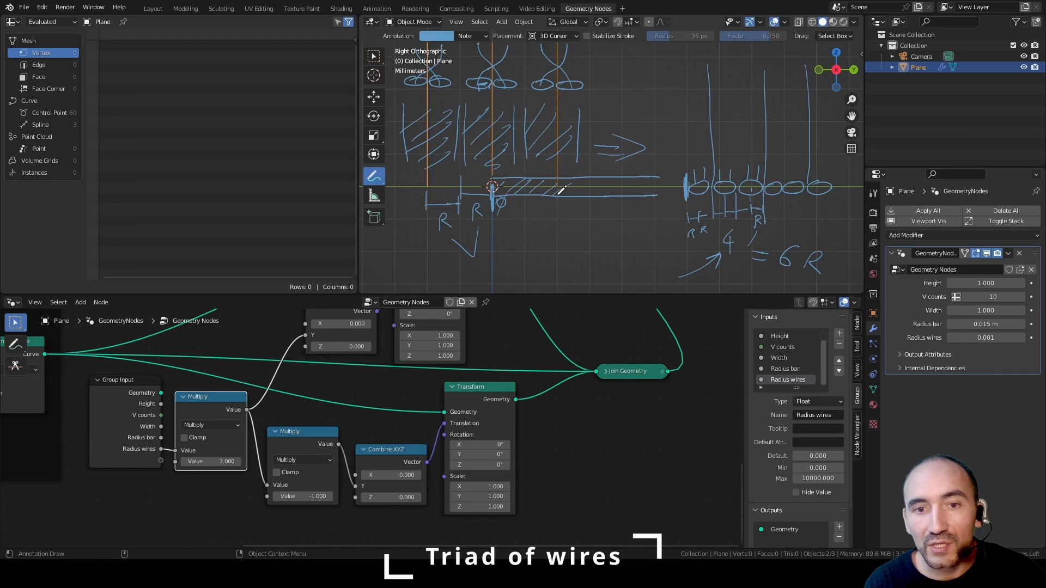
mouse_move(561, 190)
left_mouse_down()
mouse_move(609, 181)
mouse_move(648, 198)
left_mouse_up()
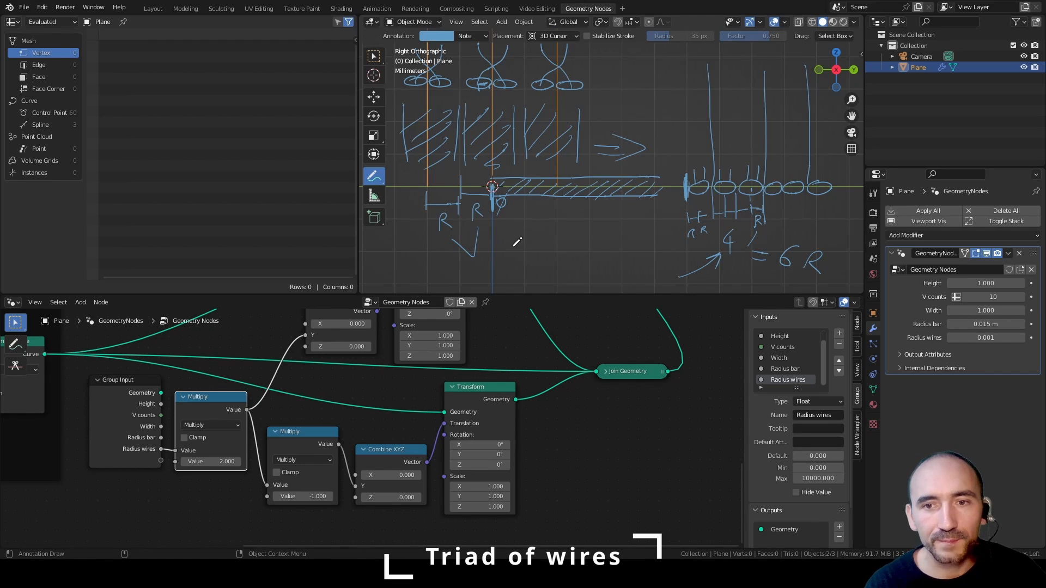
Step: Set the value of the Multiply node fed directly by Radius wires to 4
left_click(207, 461)
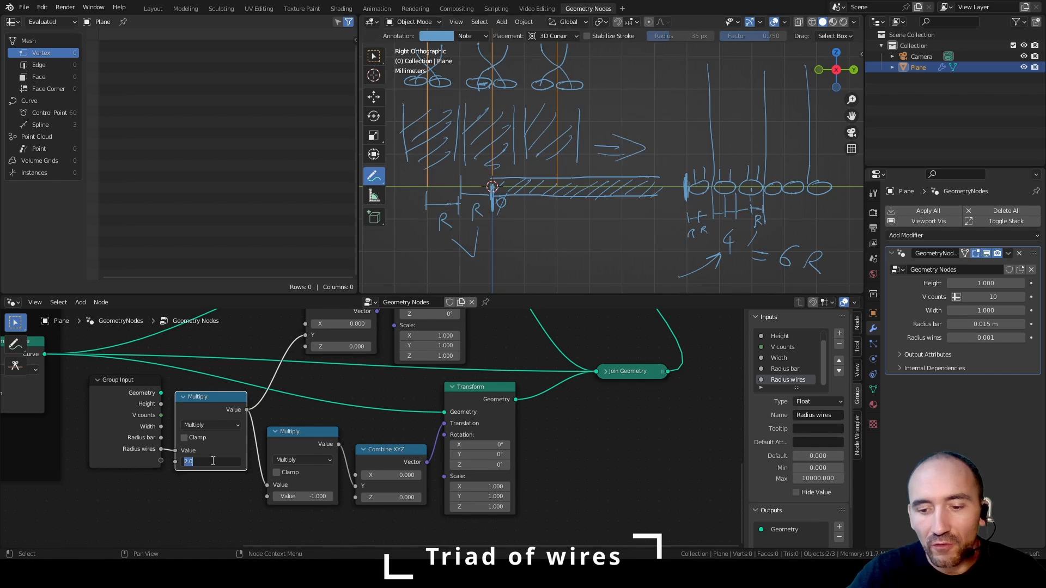
type("4")
key("Return")
scroll(577, 158, "down", 2)
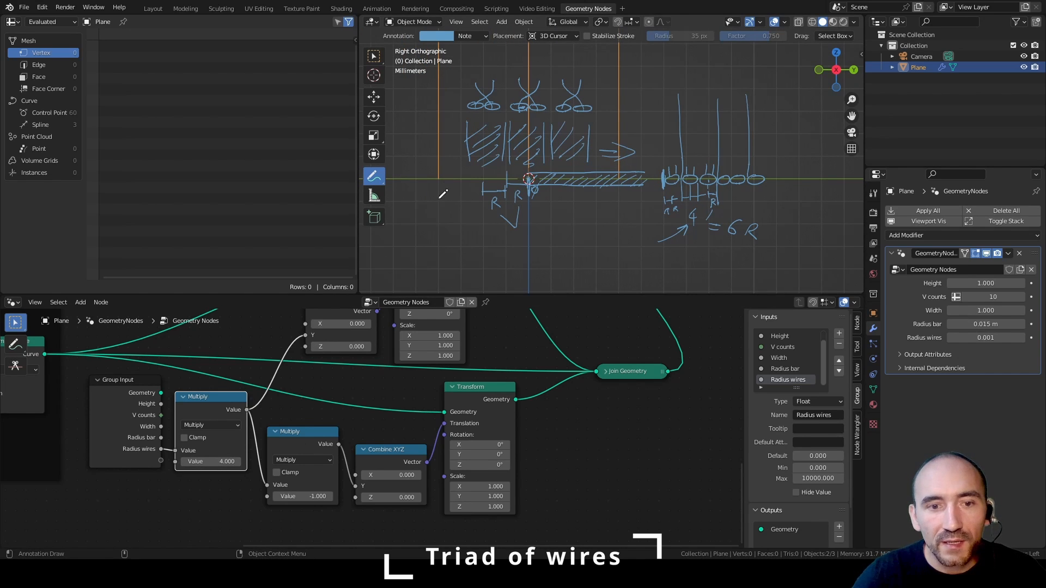
Step: Add a Transform node and insert it on the Join Geometry output link
key("F3")
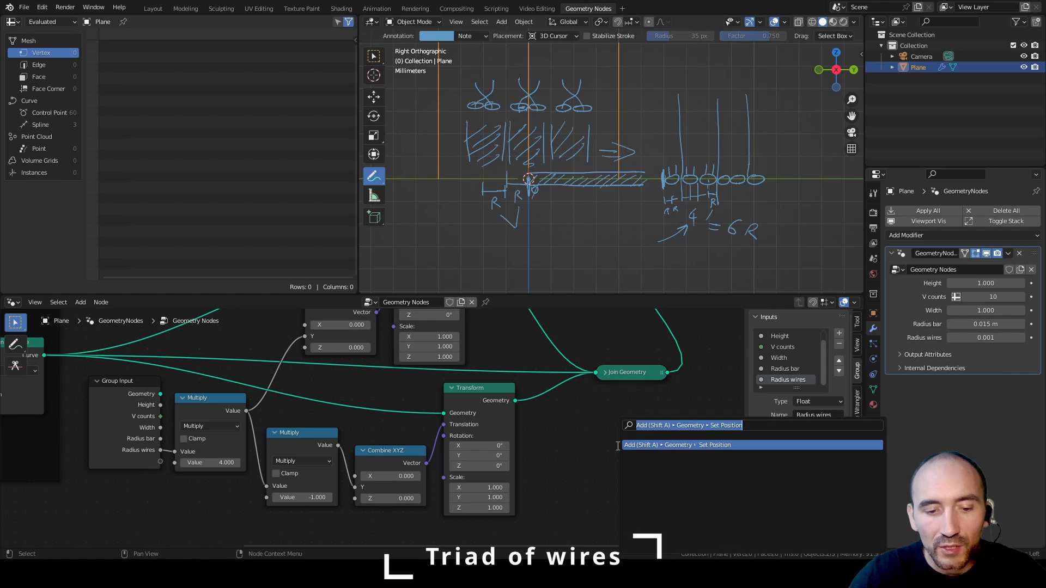
type("transform")
key("Return")
left_click(616, 446)
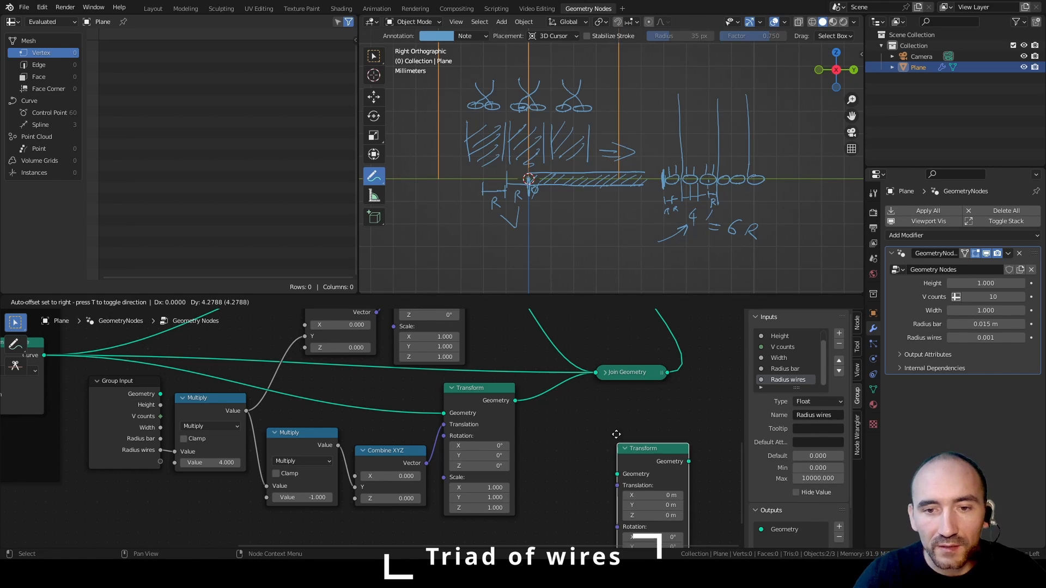
middle_click_drag(616, 445, 564, 380)
Step: Add a Combine XYZ node beside the new Transform and link its Vector to the Transform's Translation
key("F3")
type("combine xyz")
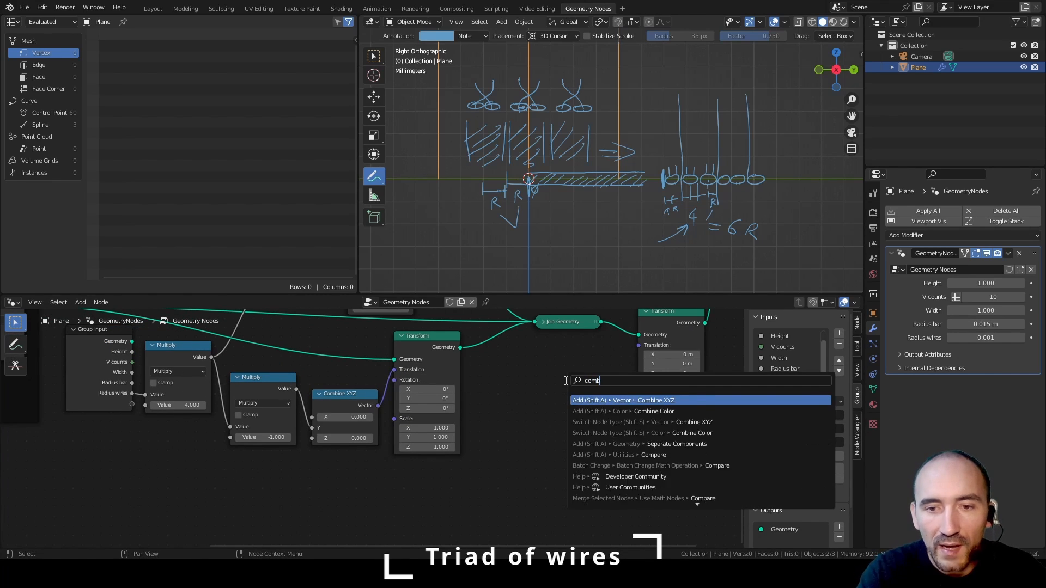
key("Return")
left_click(522, 392)
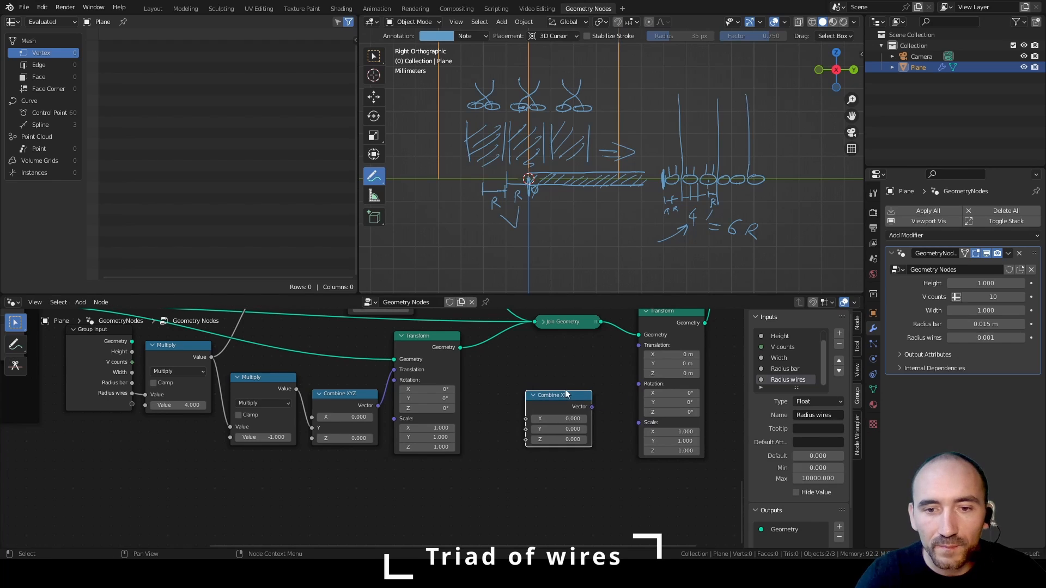
left_click_drag(592, 406, 639, 345)
Step: Multiply Radius wires by 6 in a new Multiply node and link its Value to the new Combine XYZ's Y
left_click_drag(132, 392, 178, 472)
type("multiply")
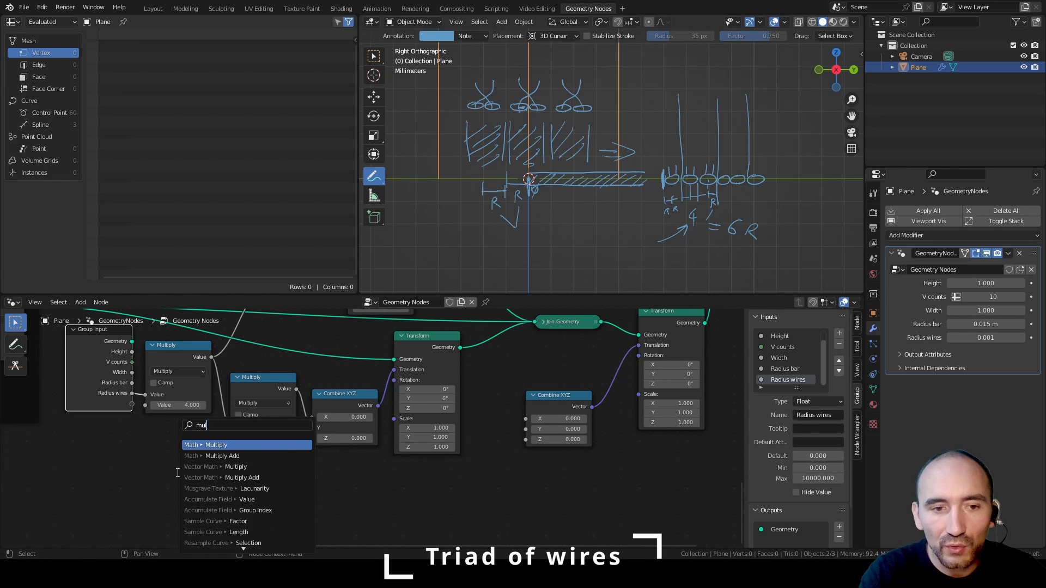
key("Return")
left_click(152, 437)
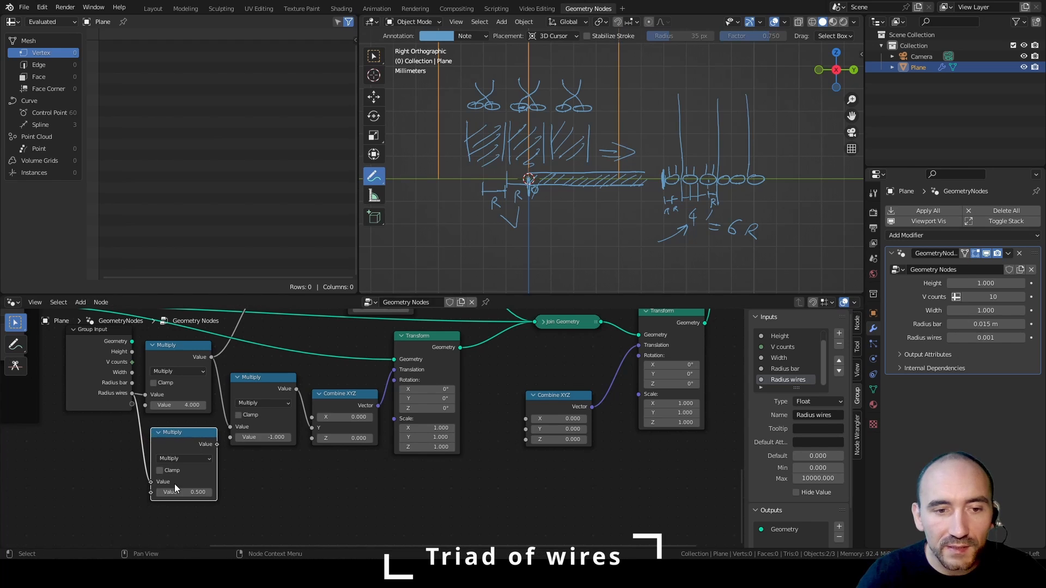
double_click(175, 490)
type("6")
key("Return")
left_click_drag(216, 444, 530, 430)
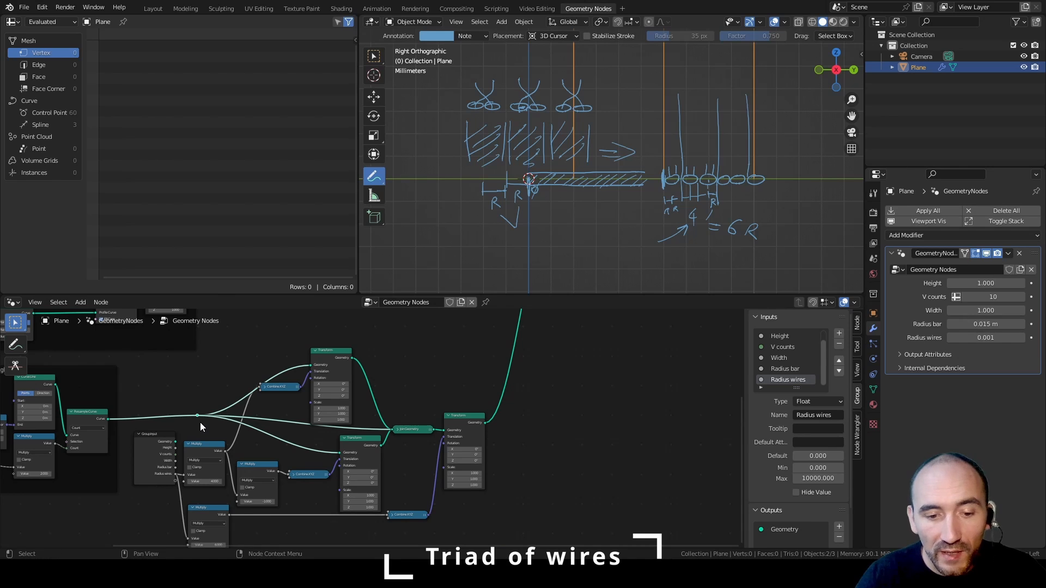
Step: Move the reroute closer to the two Transform nodes, then frame the wire-spacing nodes and label the frame "Triad of wires"
key("g")
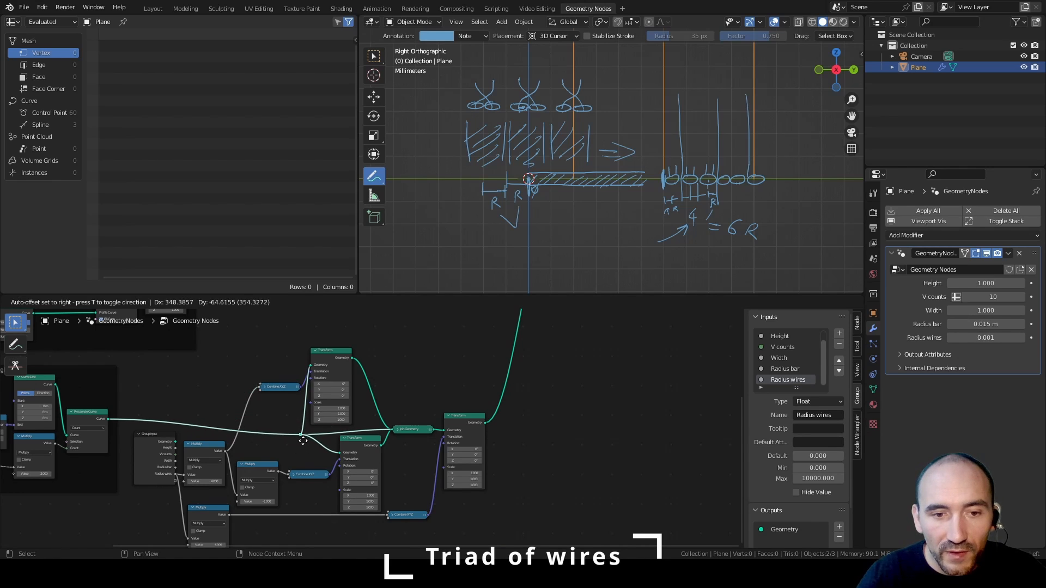
left_click(301, 436)
scroll(227, 410, "down", 1)
left_click_drag(177, 372, 479, 525)
key("ctrl+j")
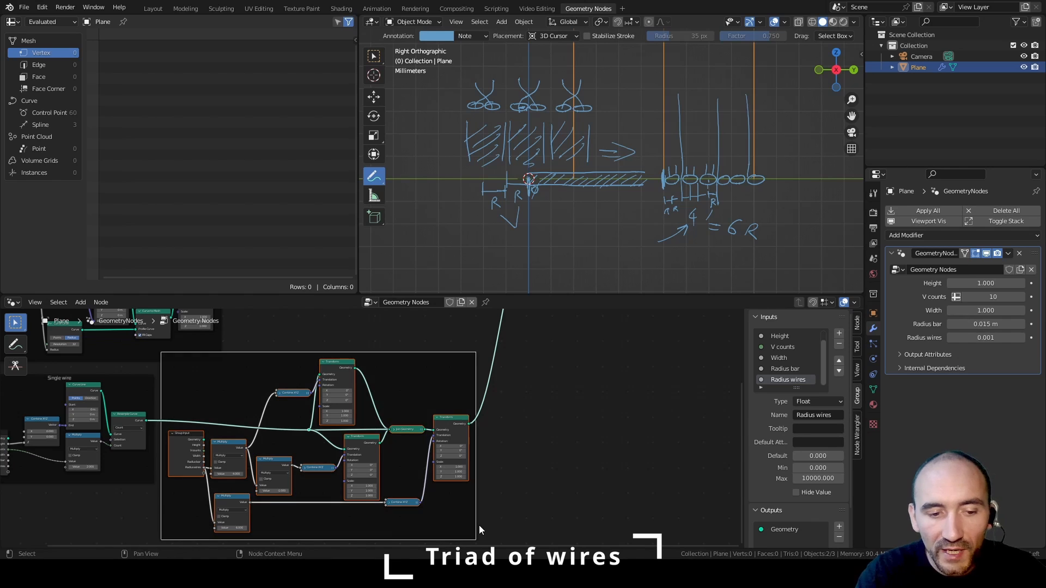
key("F2")
type("Triad of")
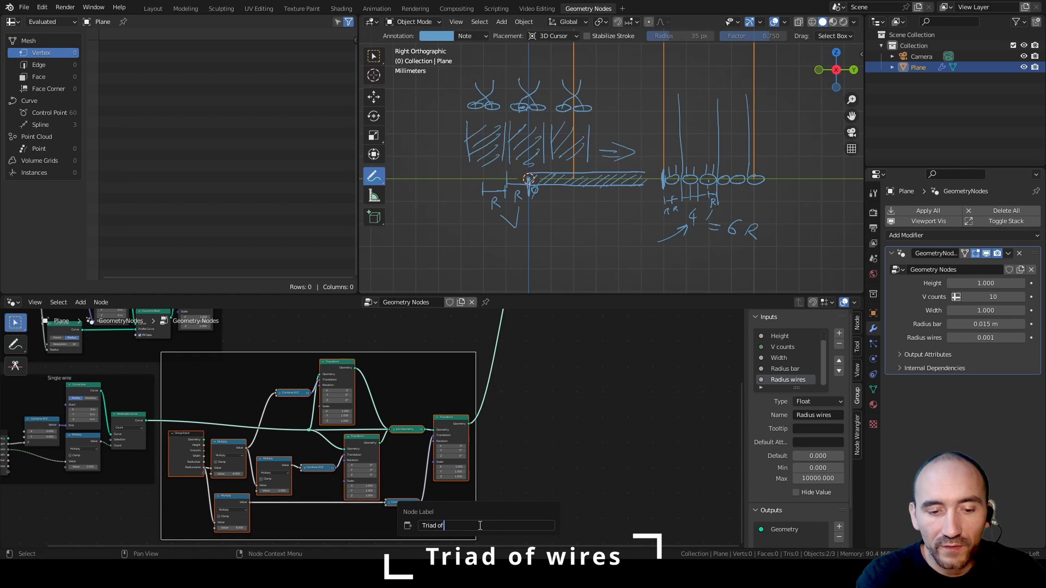
type(" wires")
key("Return")
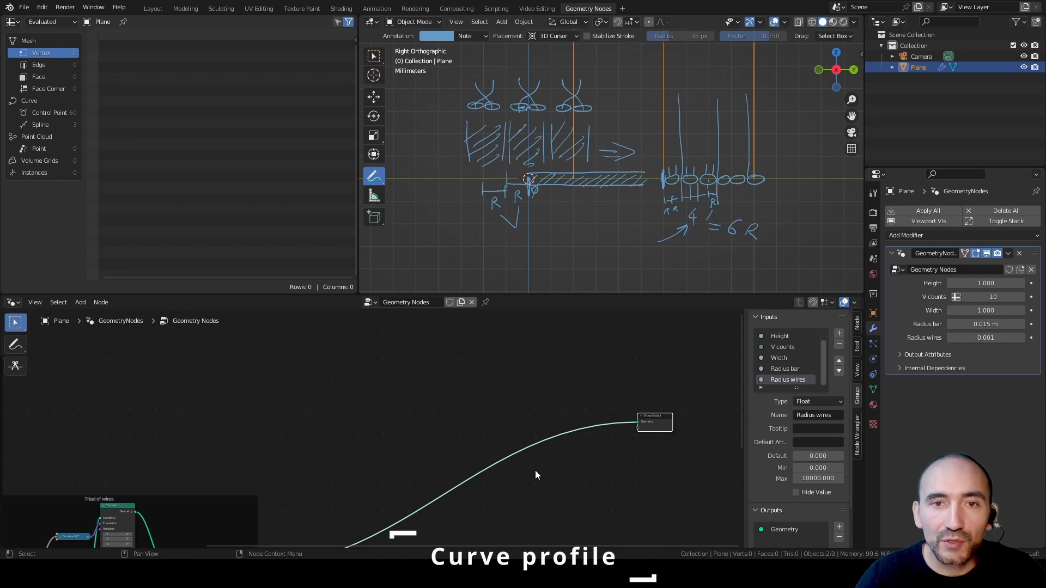
Step: Add a Curve Circle node in the empty space beyond the Triad of wires frame and connect its Curve to a new Transform node
key("Home")
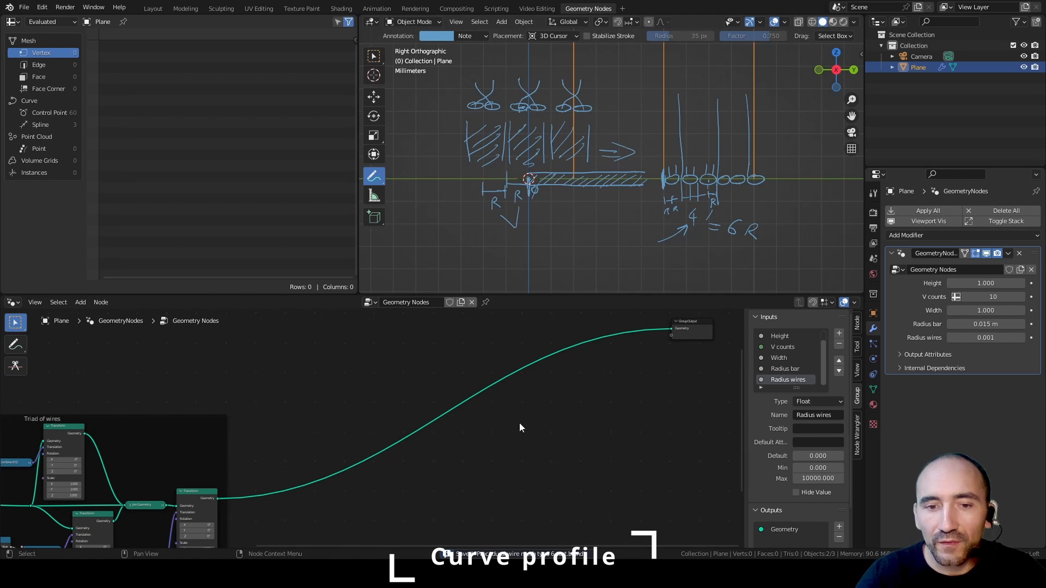
key("F3")
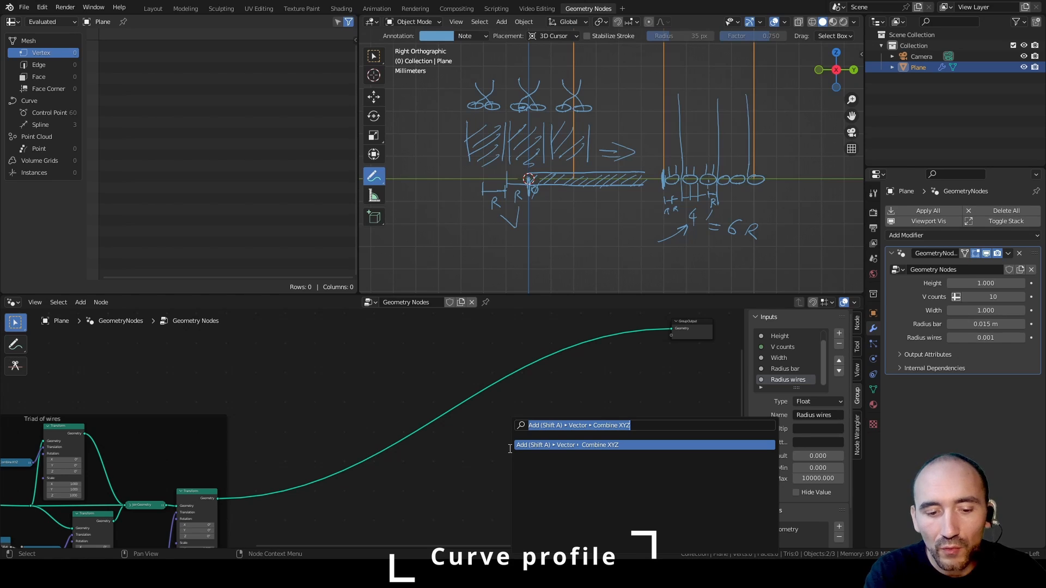
type("circle")
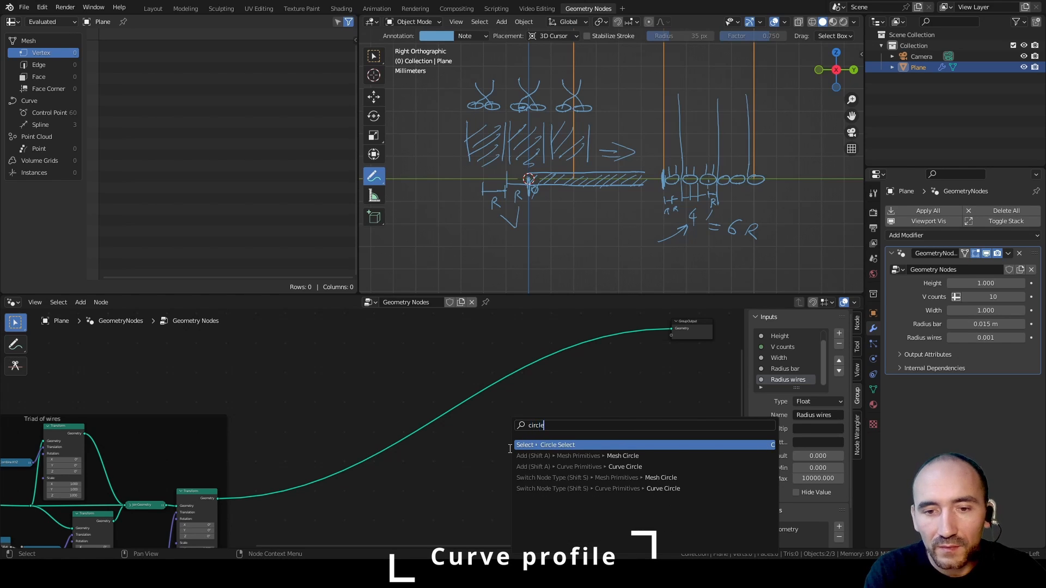
key("Return")
left_click(510, 448)
key("F3")
type("tran")
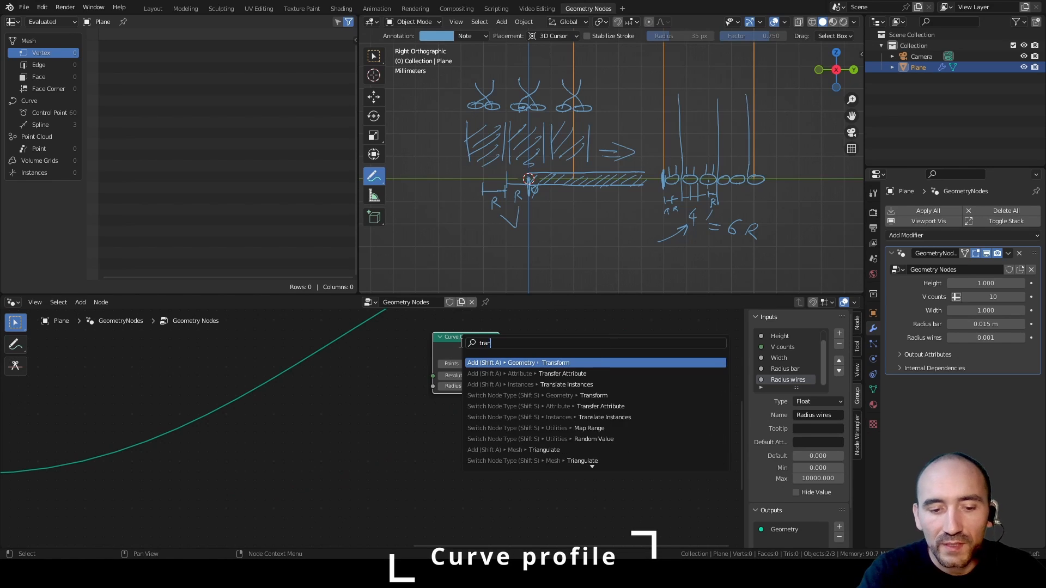
type("sform")
key("Return")
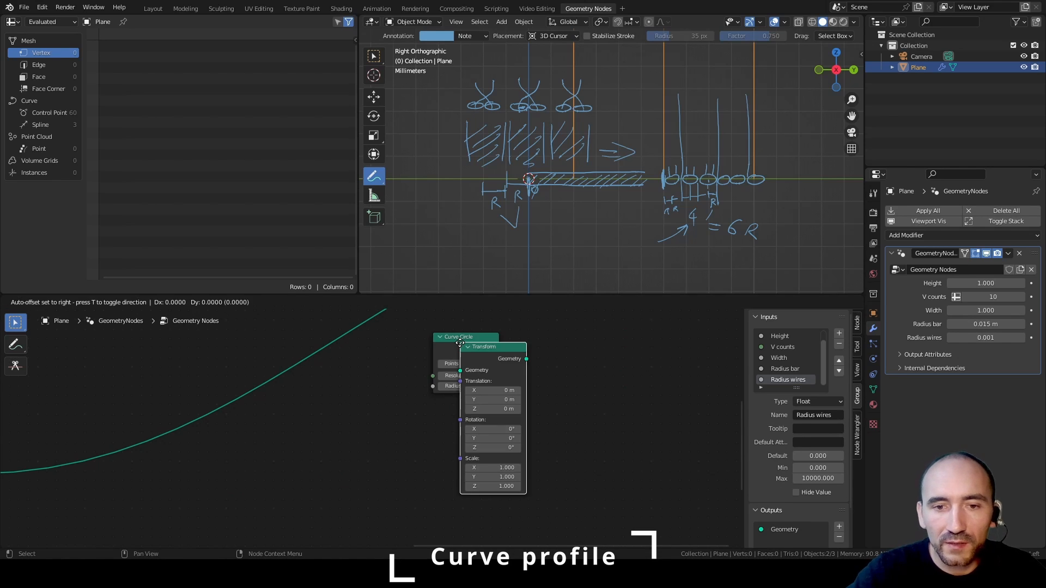
left_click(532, 336)
Step: Add a Group Input node for the circle profile and place a new Combine XYZ node between the Curve Circle and the Transform
key("F3")
type("group inp")
key("Return")
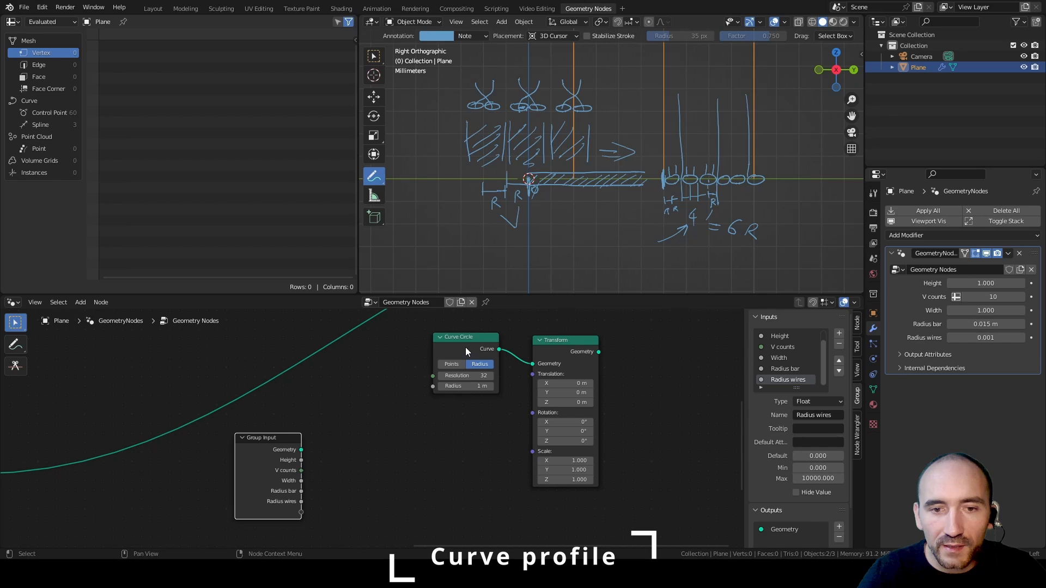
left_click_drag(465, 347, 440, 412)
left_click(377, 427)
key("F3")
type("combi")
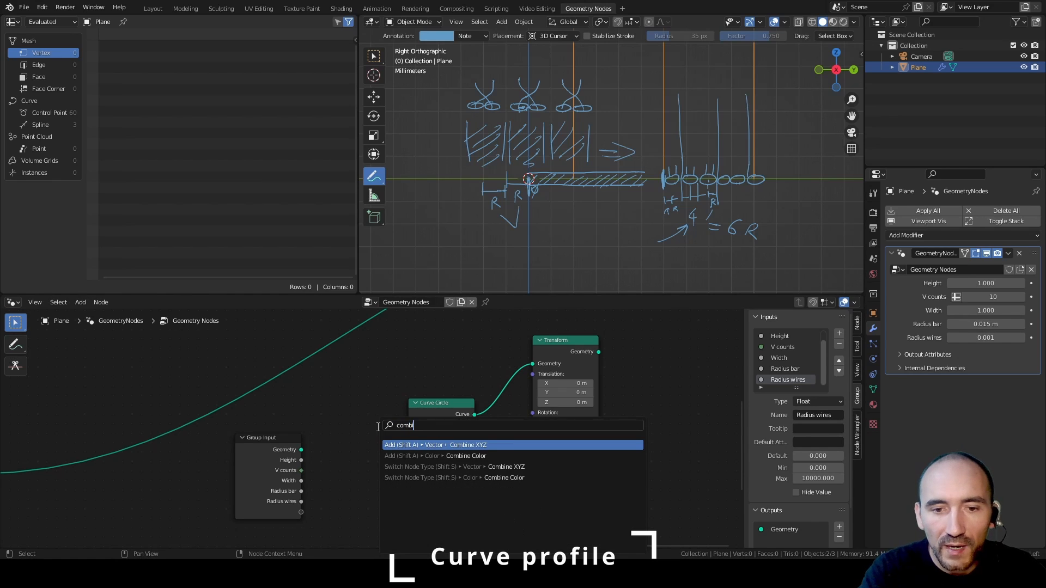
key("Return")
left_click(487, 420)
Step: Duplicate the Combine XYZ and Transform pair and place the copies below the originals
left_click_drag(567, 353, 601, 380)
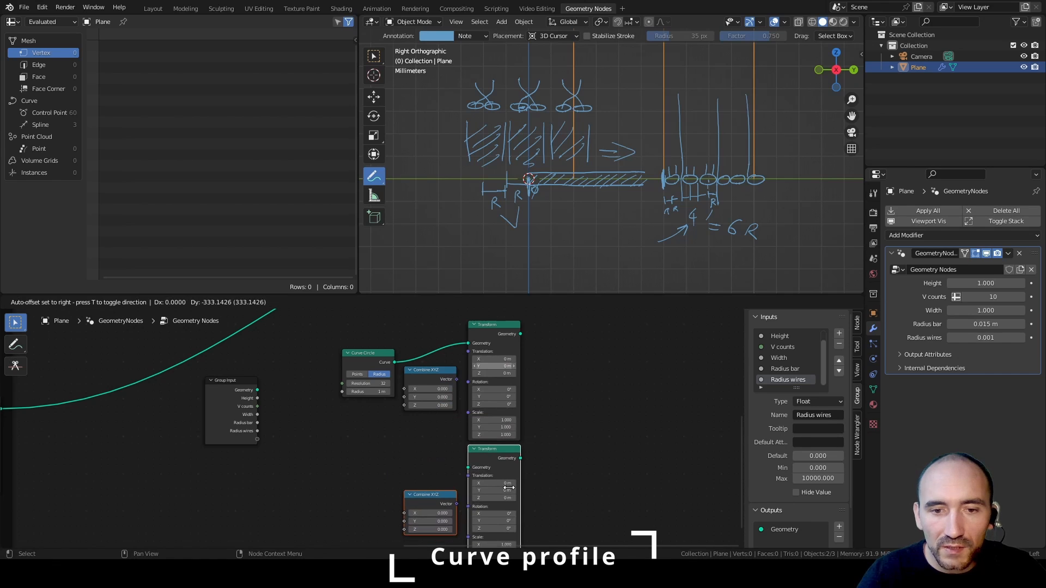
left_click(578, 469)
middle_click_drag(577, 469, 592, 442)
scroll(617, 411, "up", 2)
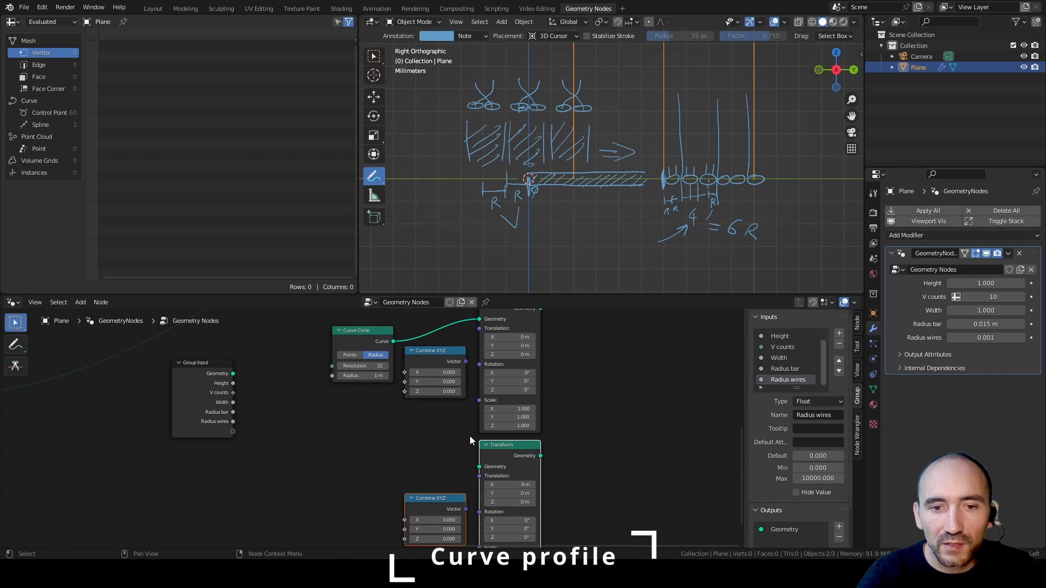
left_click(430, 422)
left_click(431, 500)
left_click_drag(431, 501, 431, 489)
Step: Add a Math node beside the lower Combine XYZ and set its second value to -1
left_click(381, 478)
key("F3")
type("math")
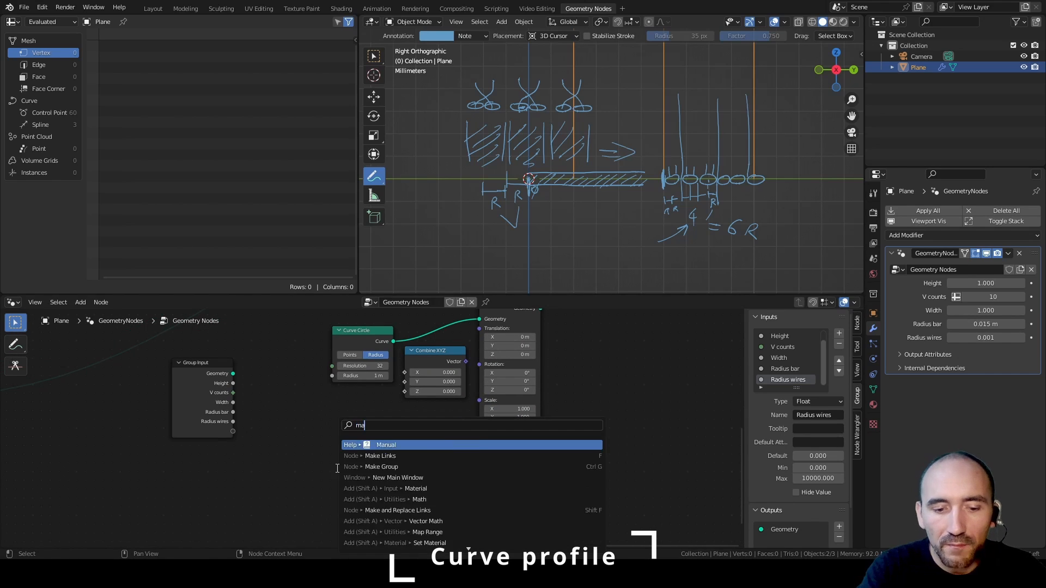
key("Return")
left_click(326, 466)
left_click(352, 525)
key("BackSpace")
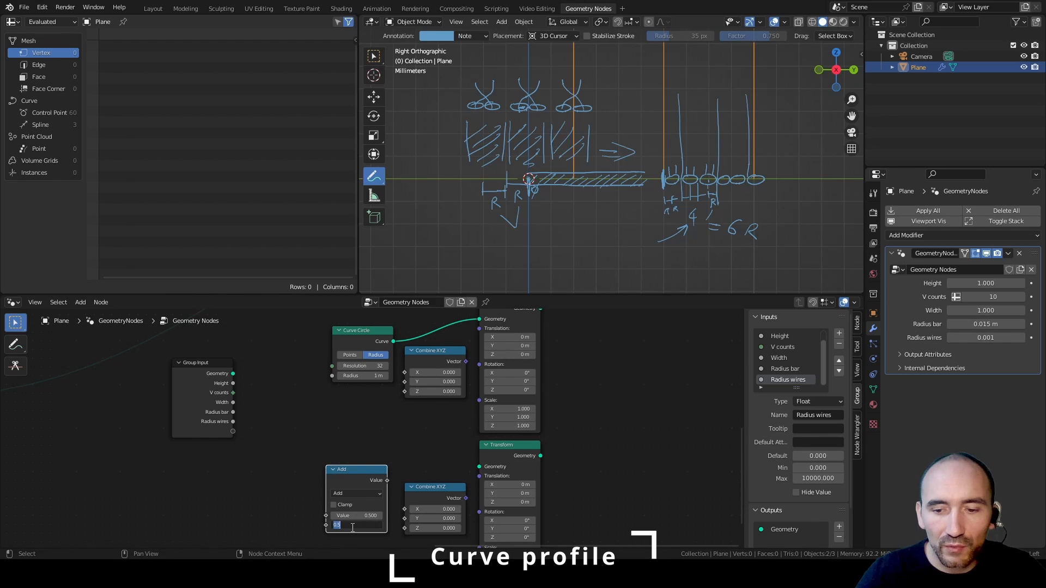
type("-1")
key("Return")
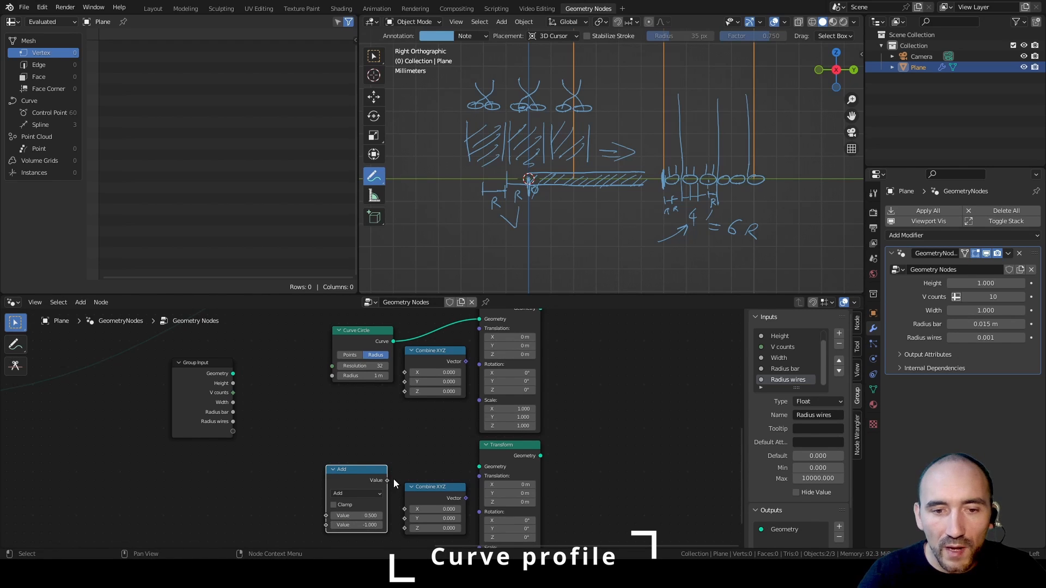
Step: Link the Math node's Value to the lower Combine XYZ's Y and feed Radius wires into the Math node's first value
left_click_drag(387, 480, 404, 518)
left_click_drag(213, 386, 194, 410)
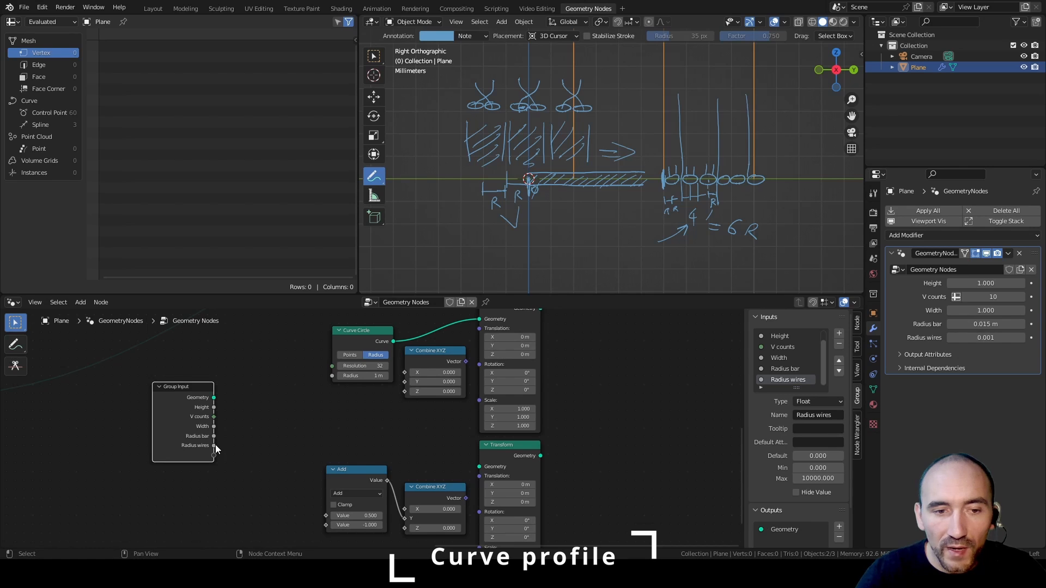
left_click_drag(213, 446, 325, 515)
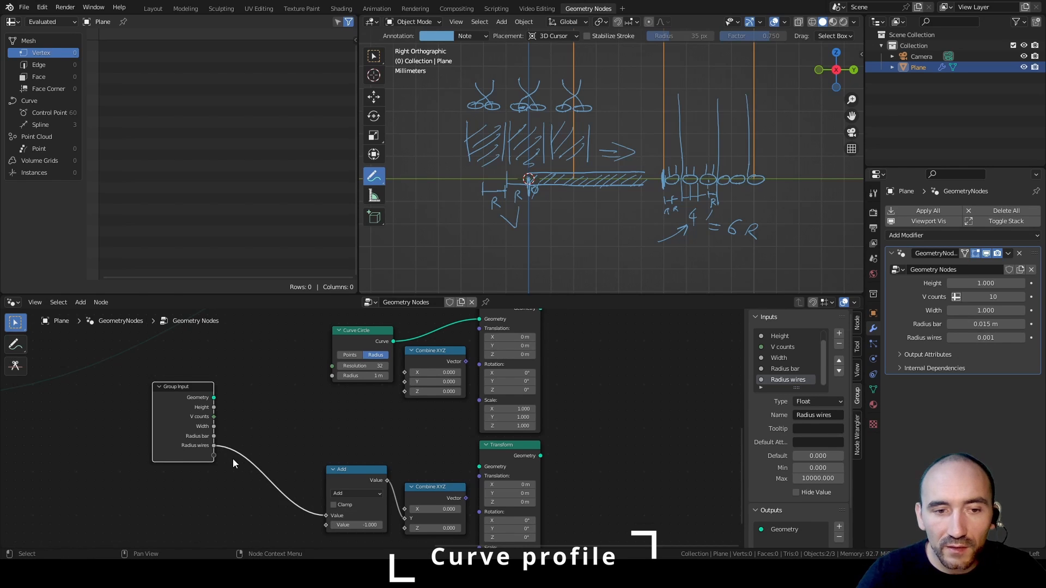
Step: Add a reroute on the Radius wires link, connect it to the upper Combine XYZ's Y, and link that node's Vector to the upper Transform's Translation
right_click_drag(260, 446, 244, 473, "shift")
left_click_drag(253, 463, 407, 384)
left_click_drag(467, 363, 480, 330)
Step: Combine the two Transform outputs in a Join Geometry node and connect it to the group output
right_click_drag(531, 393, 512, 492, "ctrl+shift")
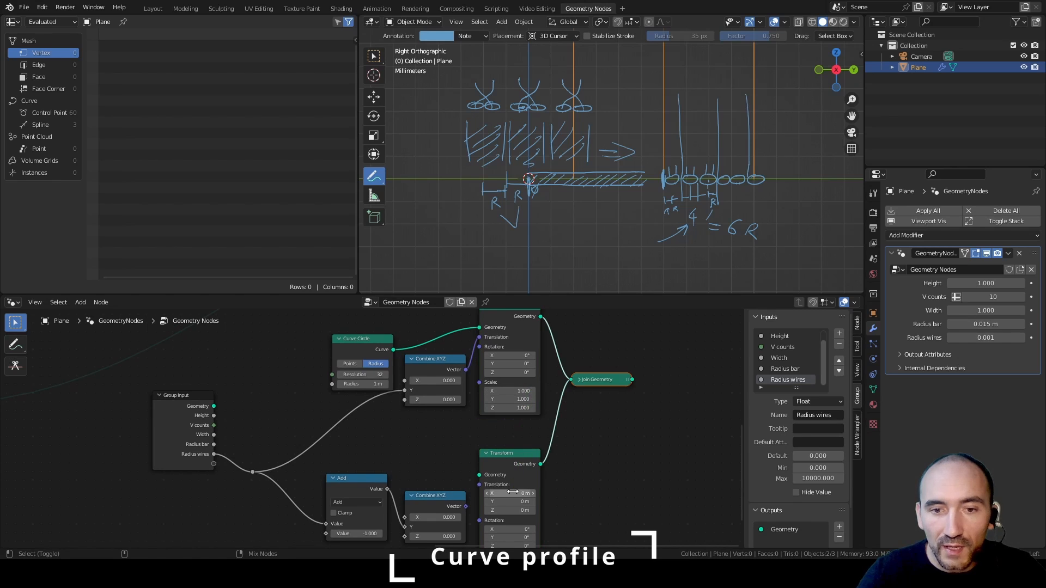
left_click(600, 384, "ctrl+shift")
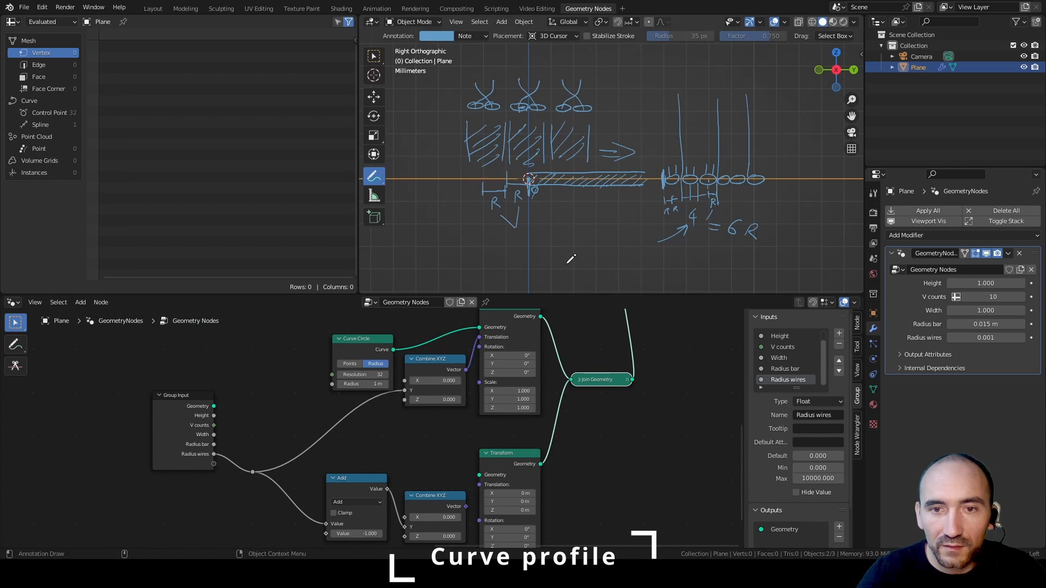
Step: Reduce the Curve Circle's radius to 0.15 m
scroll(556, 218, "down", 7)
left_click_drag(548, 189, 575, 218, "alt")
scroll(574, 219, "down", 12)
left_click_drag(368, 384, 331, 384)
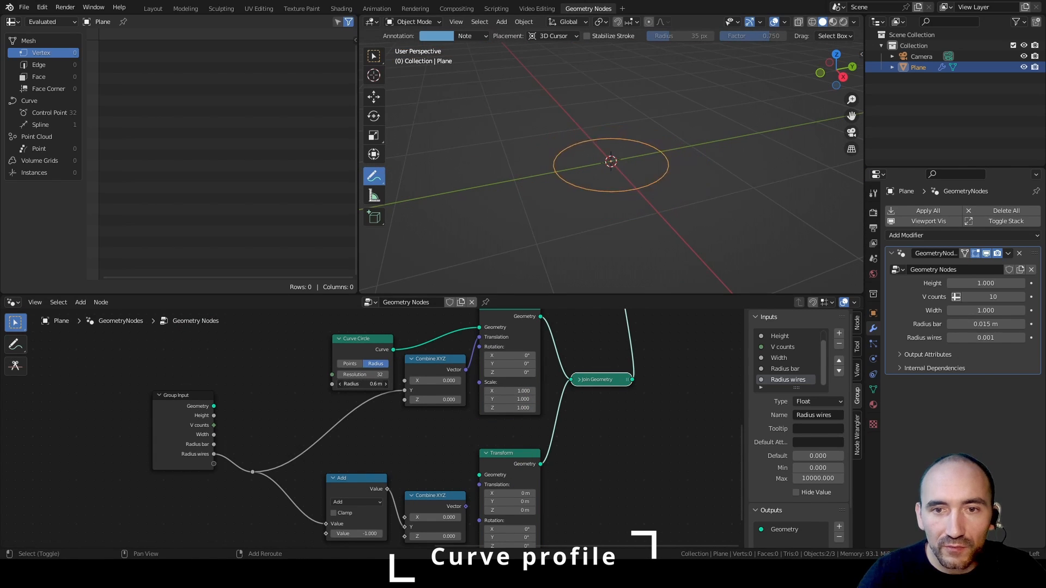
Step: Change the Math node's operation to Multiply and link the lower Combine XYZ's Vector to the lower Transform's Translation
left_click(357, 502)
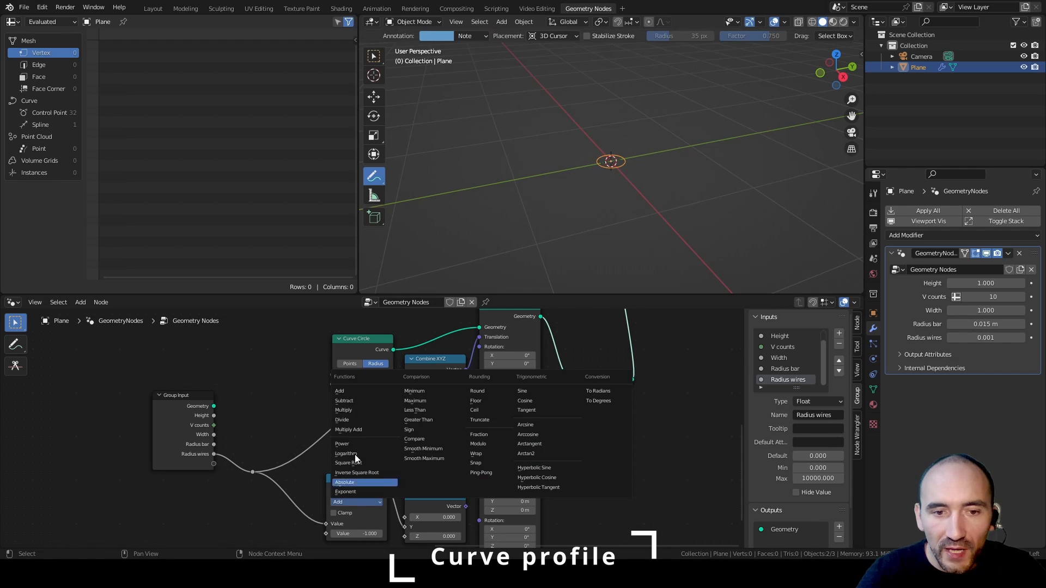
left_click(356, 412)
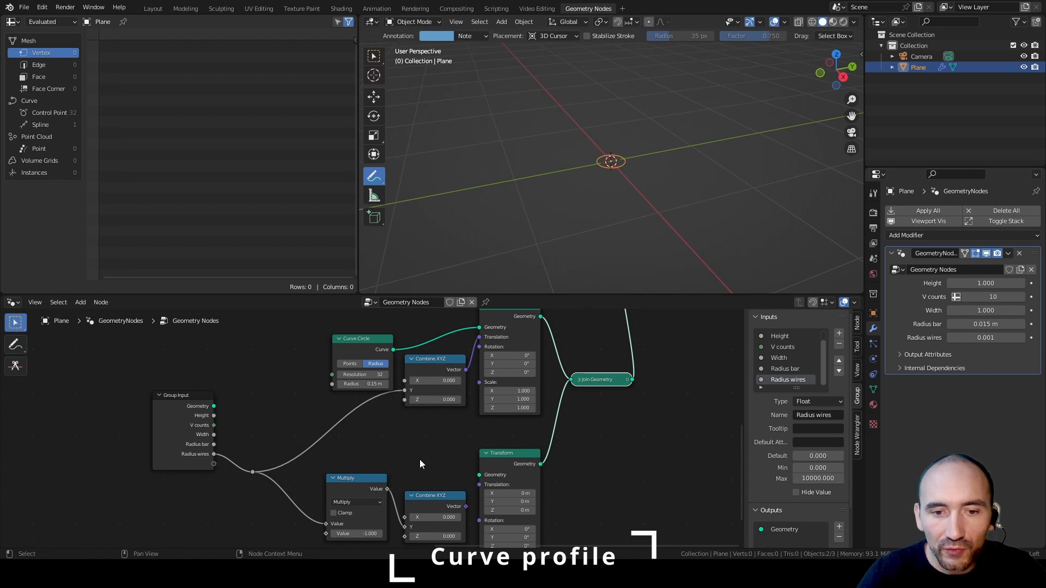
left_click_drag(466, 506, 483, 486)
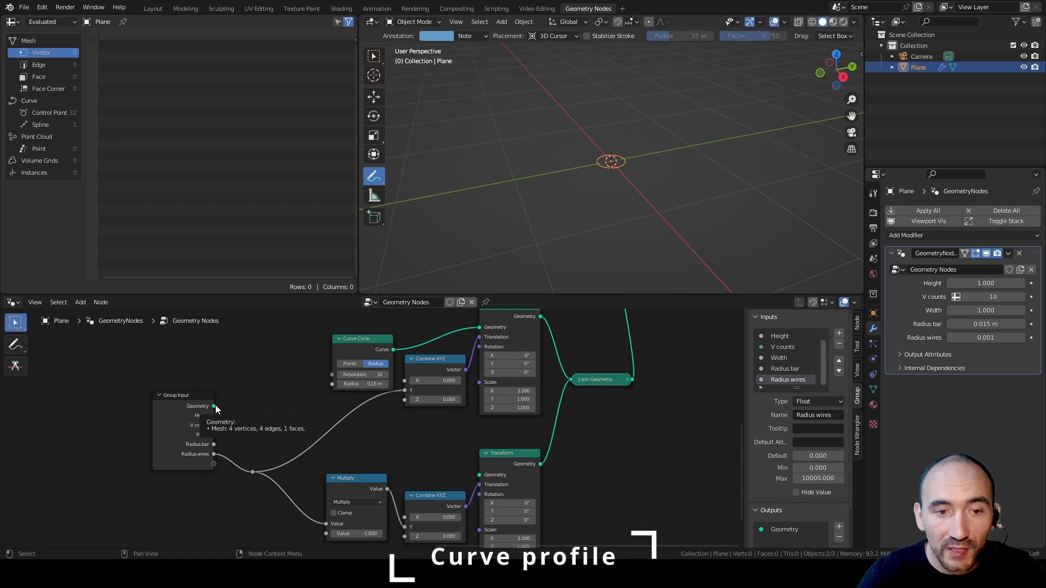
Step: Link the Curve Circle's Curve to the lower Transform's Geometry and move the Curve Circle between the two Combine XYZ nodes
left_click_drag(394, 349, 480, 475)
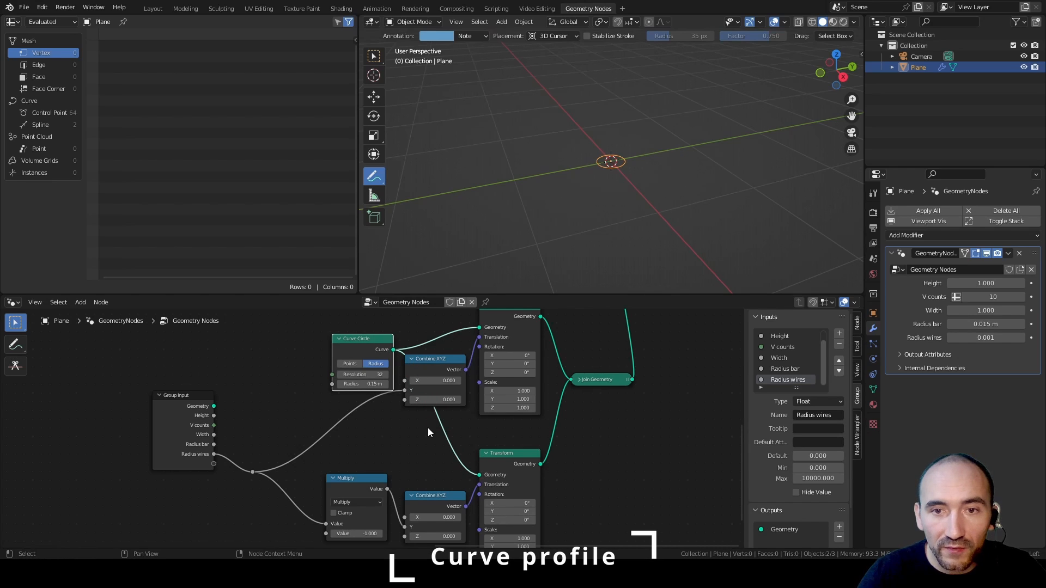
left_click_drag(354, 338, 432, 431)
scroll(433, 431, "up", 1)
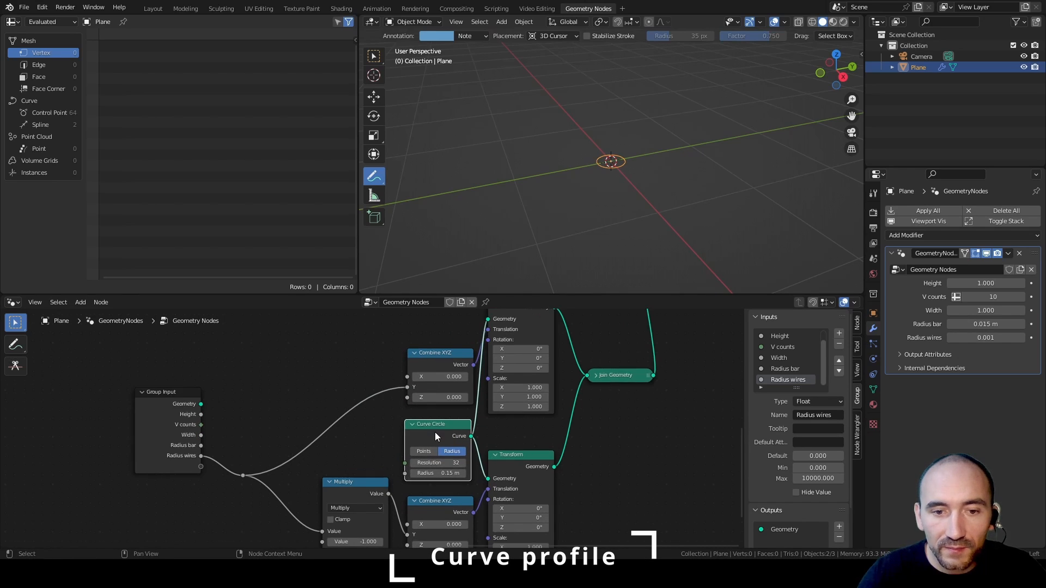
Step: Drive the Curve Circle's Radius from the Radius wires reroute
mouse_move(431, 473)
left_mouse_down("shift")
mouse_move(387, 473)
mouse_move(432, 470)
left_mouse_up("shift")
scroll(621, 162, "up", 13)
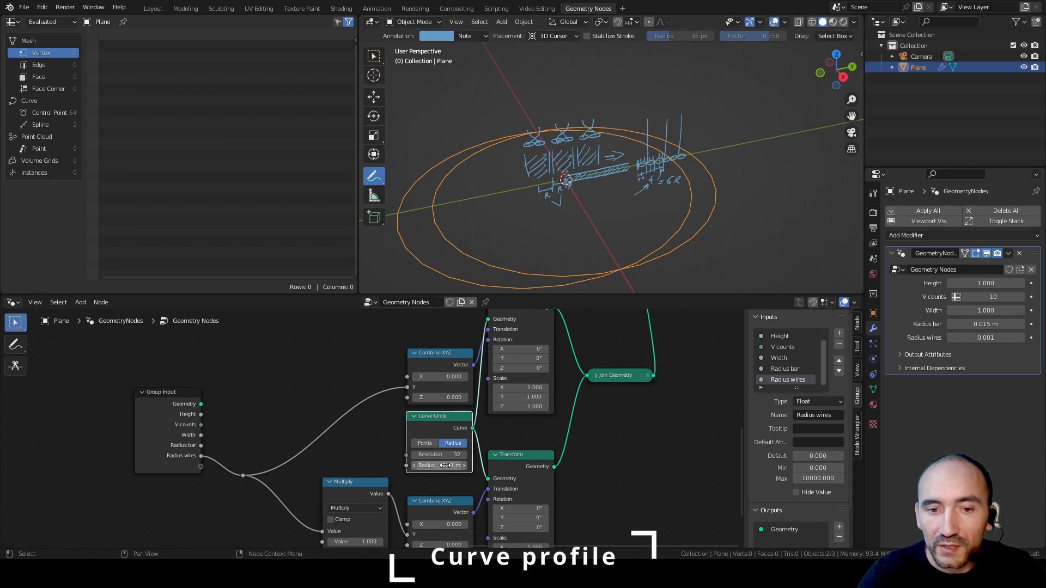
left_click_drag(243, 476, 405, 466)
scroll(545, 229, "up", 3)
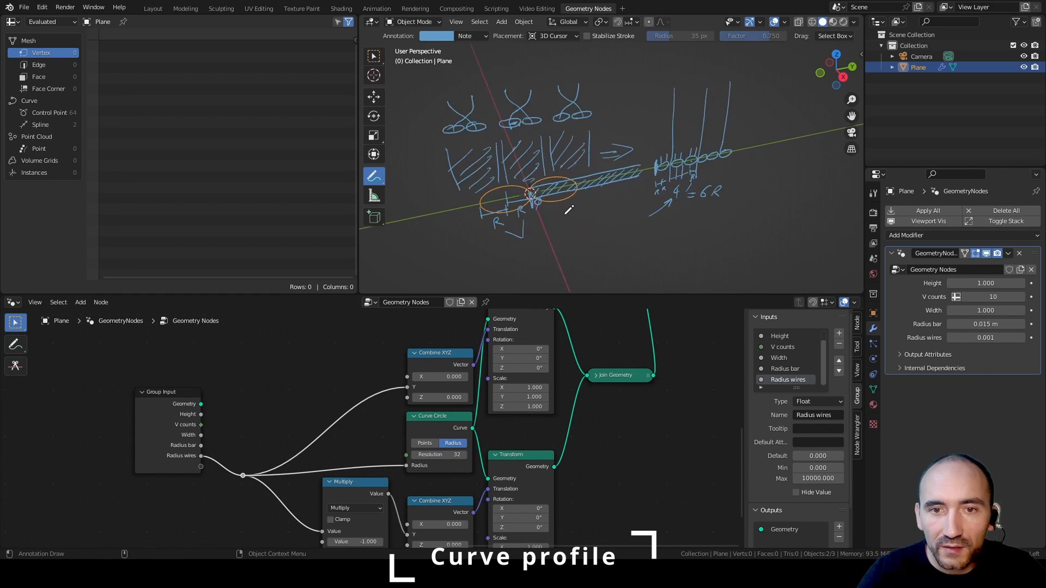
Step: Set the 3D viewport's Clip Start to 0.0001 m so close-up geometry can be viewed
scroll(574, 204, "down", 4)
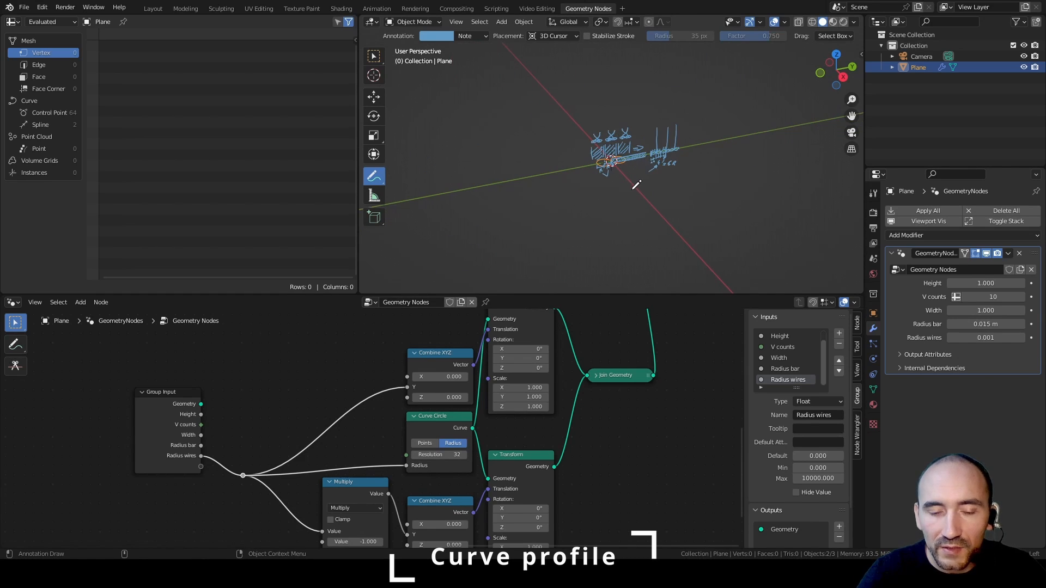
key("n")
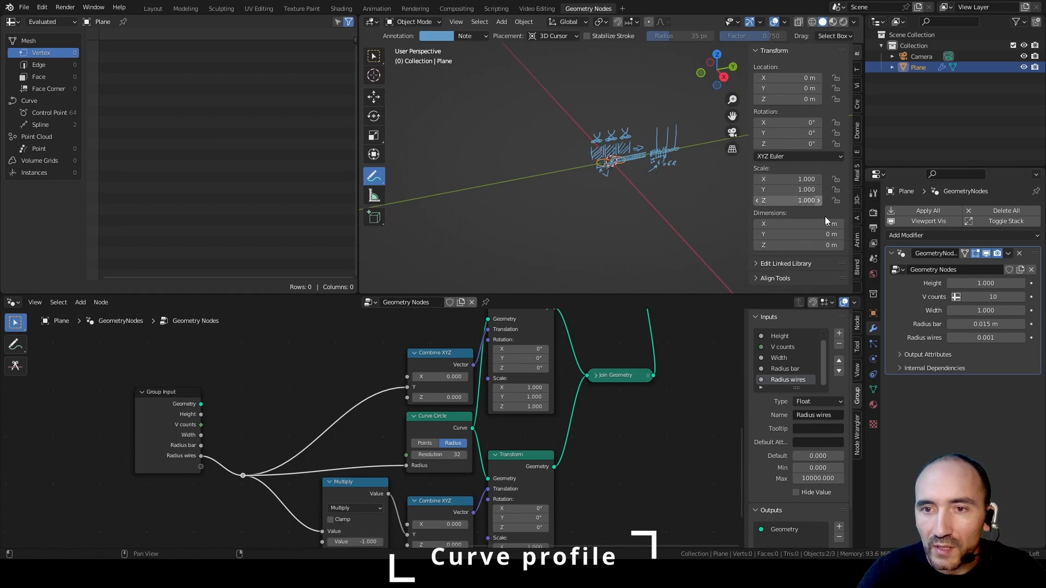
left_click(856, 85)
scroll(792, 225, "down", 5)
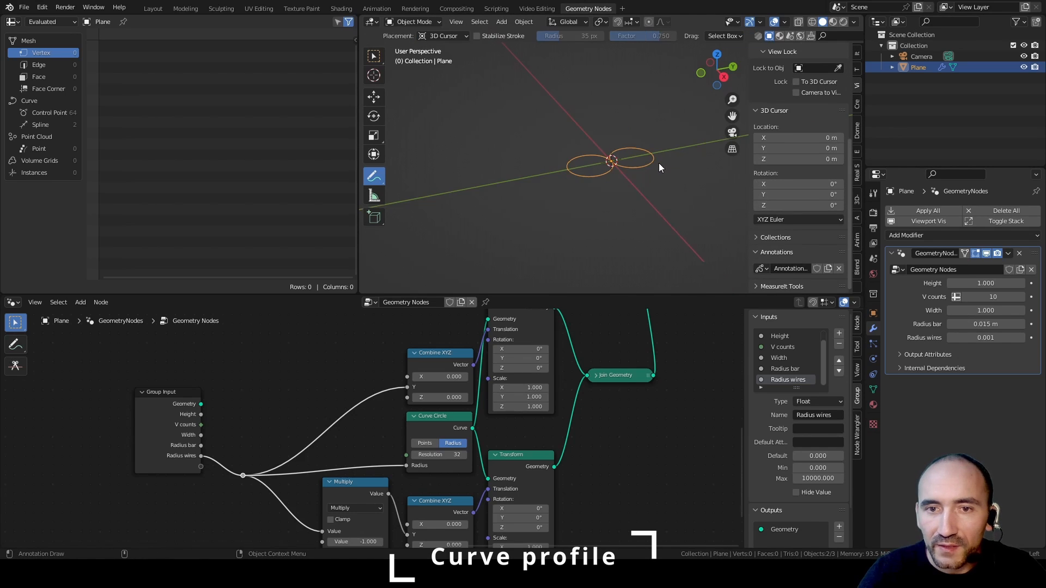
scroll(659, 169, "up", 6)
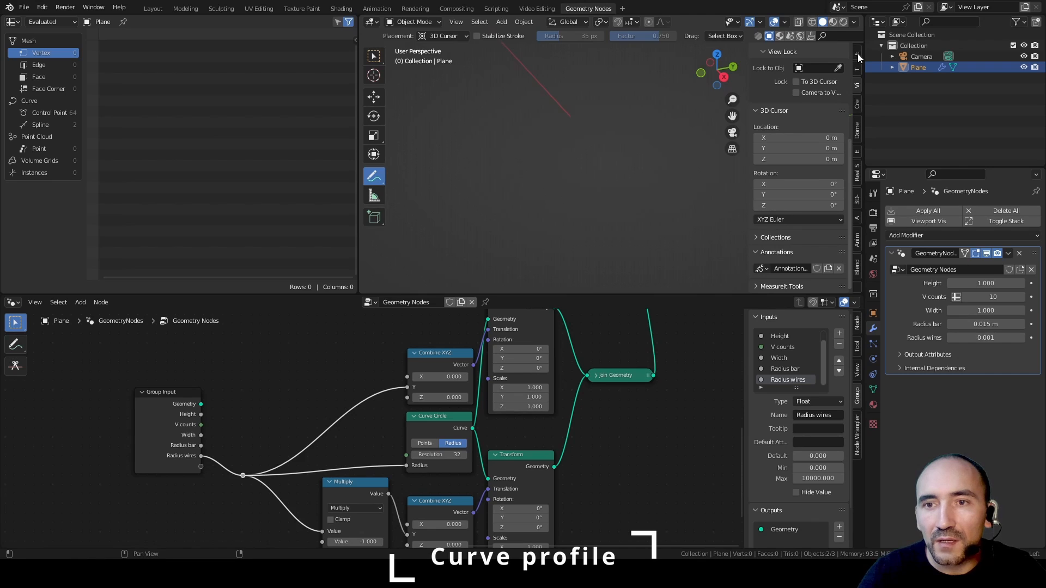
scroll(808, 111, "up", 5)
left_click(807, 79)
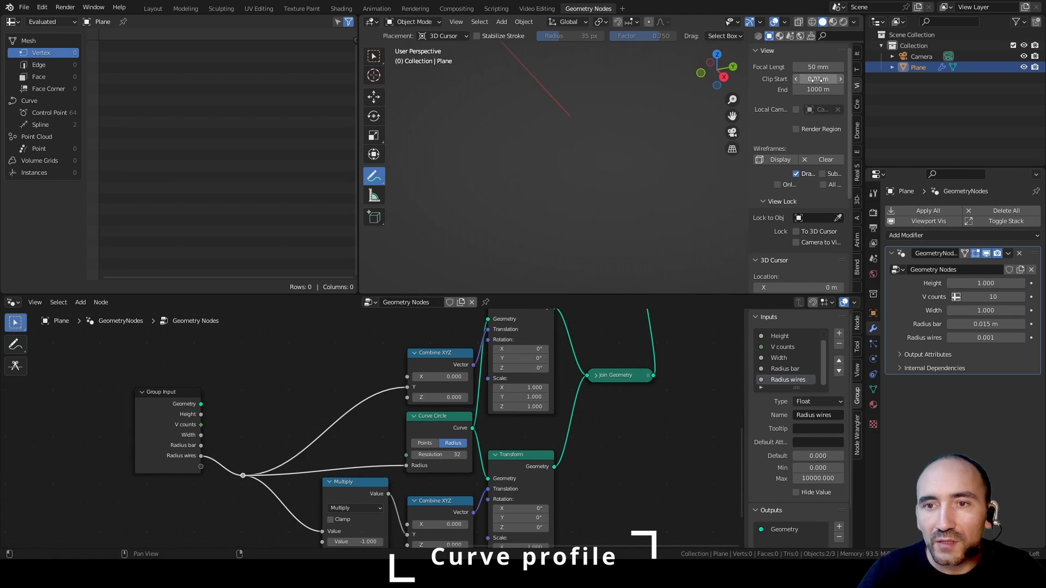
left_click(807, 79)
type("00")
key("Return")
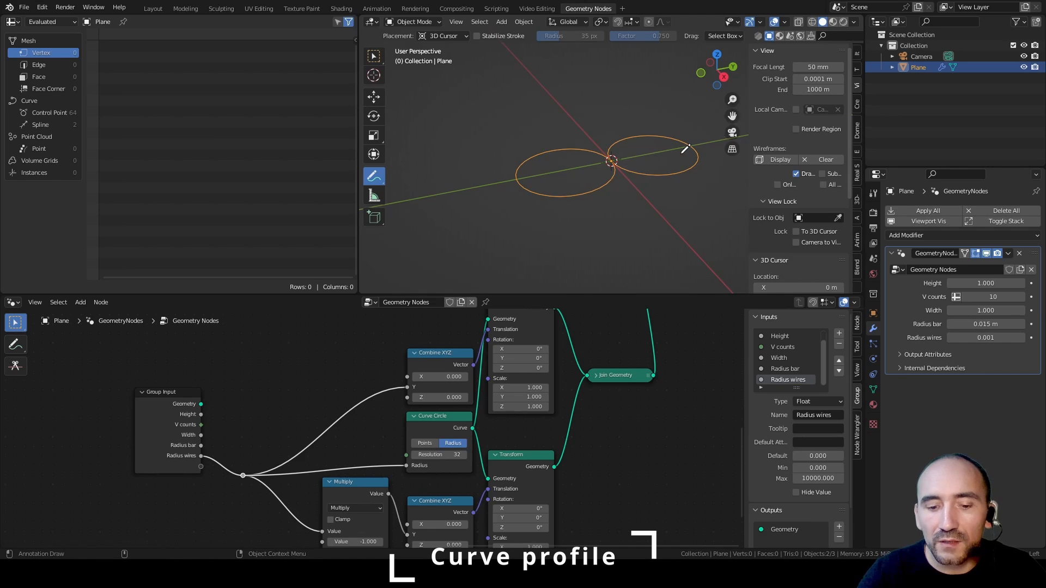
key("n")
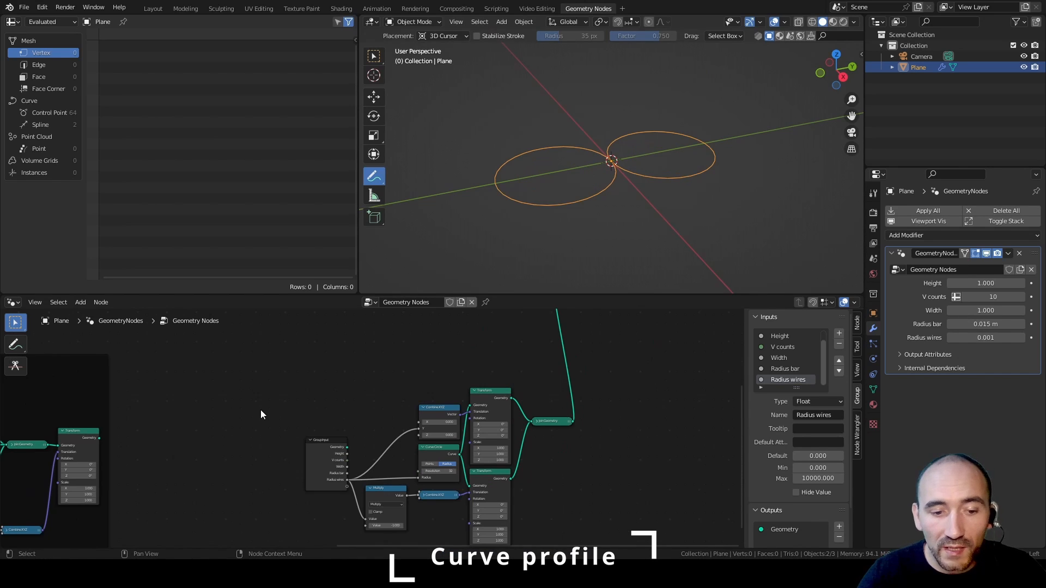
Step: Add a Curve to Mesh node with Fill Caps enabled and link the wires Transform's Geometry to its Curve input
key("F3")
type("cuve to me")
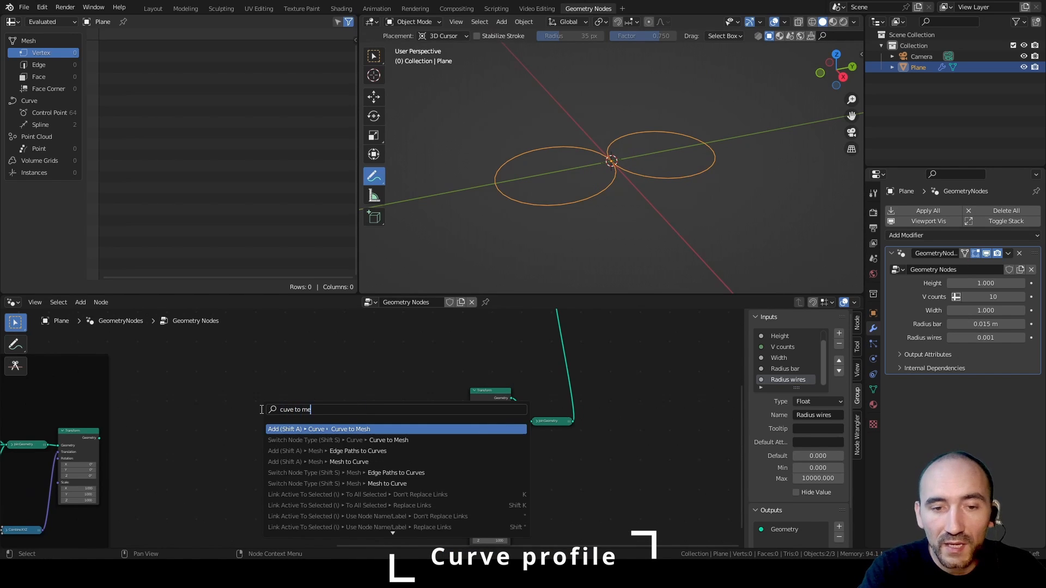
key("Return")
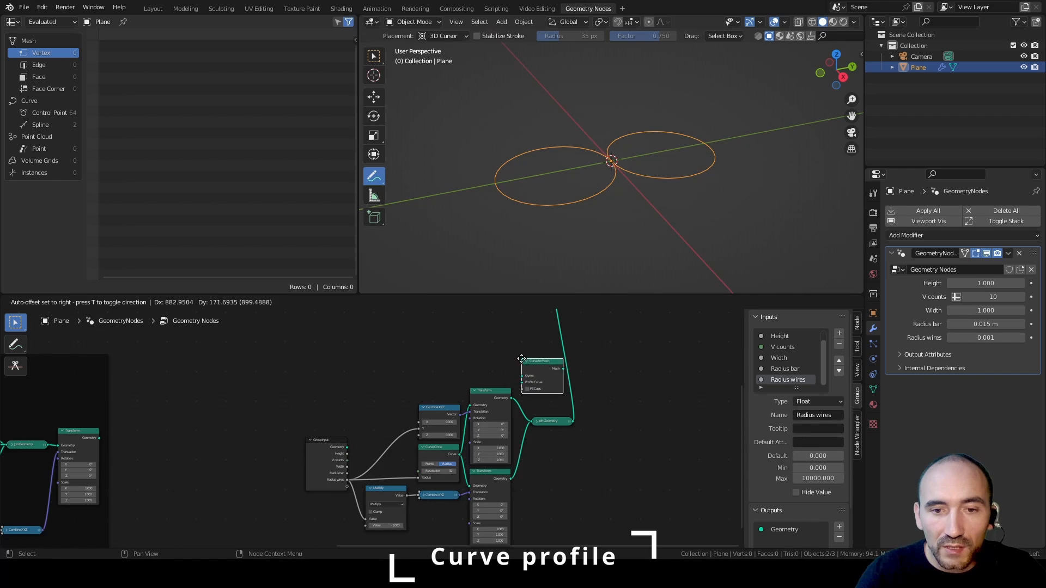
left_click(492, 396)
scroll(490, 394, "up", 1)
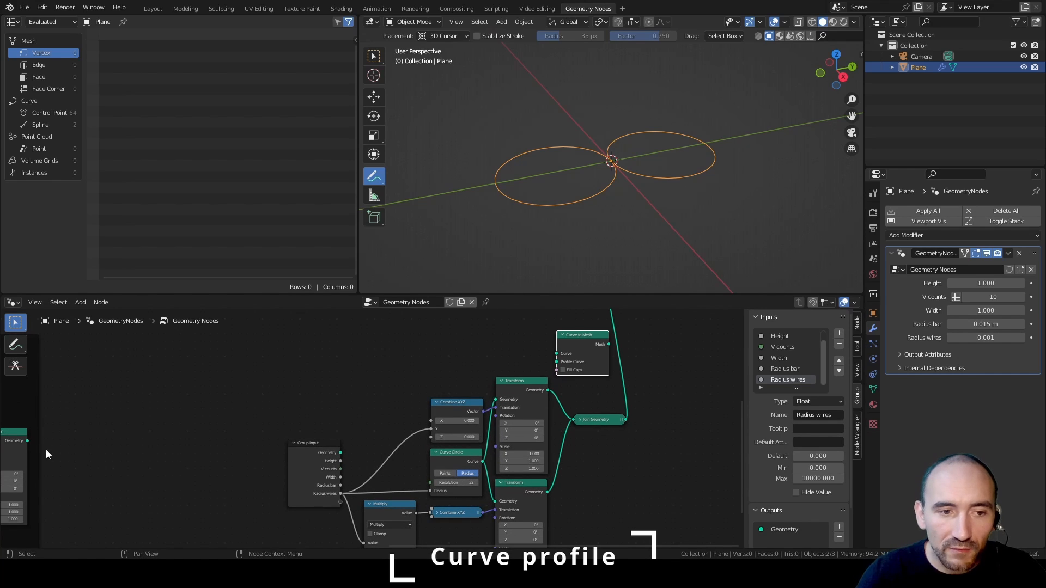
left_click_drag(27, 440, 561, 362)
middle_click_drag(574, 372, 349, 434)
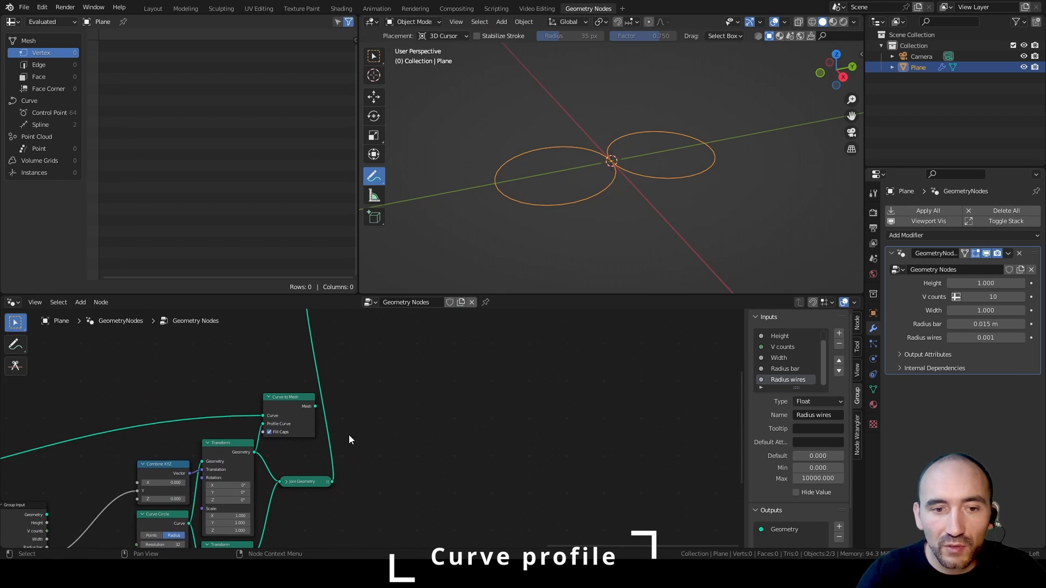
Step: Link the circles' Join Geometry to the Curve to Mesh's Profile Curve and send the Mesh to the Group Output
left_click_drag(331, 481, 380, 406)
scroll(377, 413, "down", 4)
left_click(377, 414, "ctrl+shift")
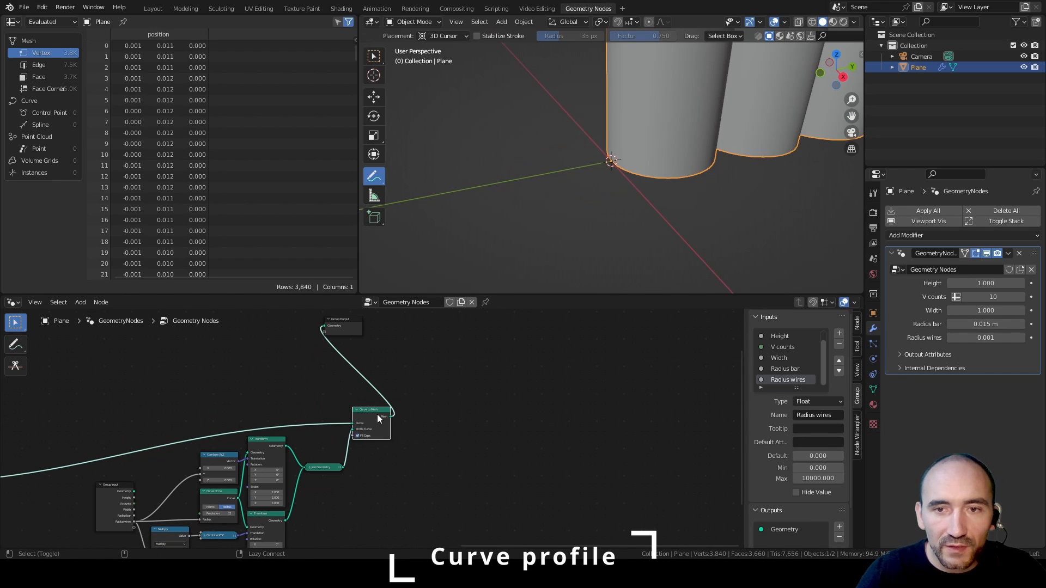
Step: Examine the lower ends of the wire tubes in wireframe from the right orthographic view
scroll(689, 196, "down", 9)
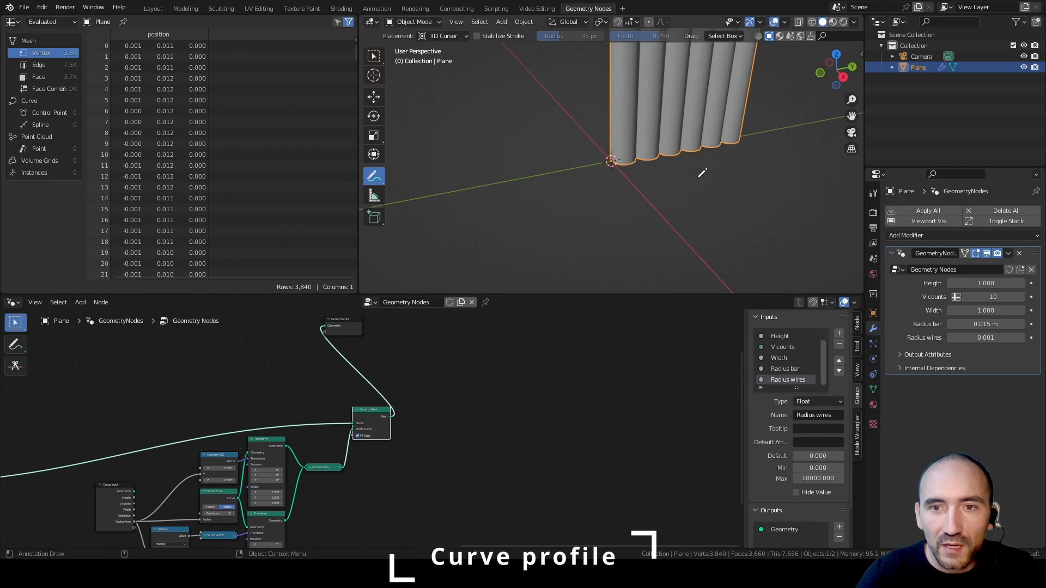
middle_click_drag(702, 161, 611, 194, "shift")
key("KP_3")
scroll(611, 194, "up", 2)
key("shift+z")
middle_click_drag(563, 227, 569, 175, "shift")
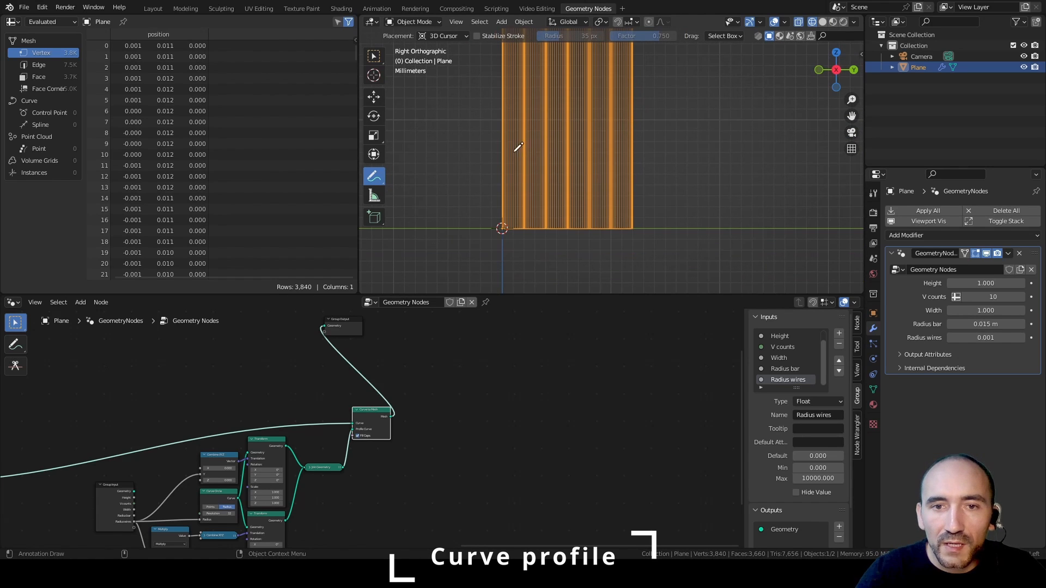
Step: Group the two-circle profile nodes and the Curve to Mesh node in a frame labelled "Curve profile"
scroll(334, 401, "down", 5)
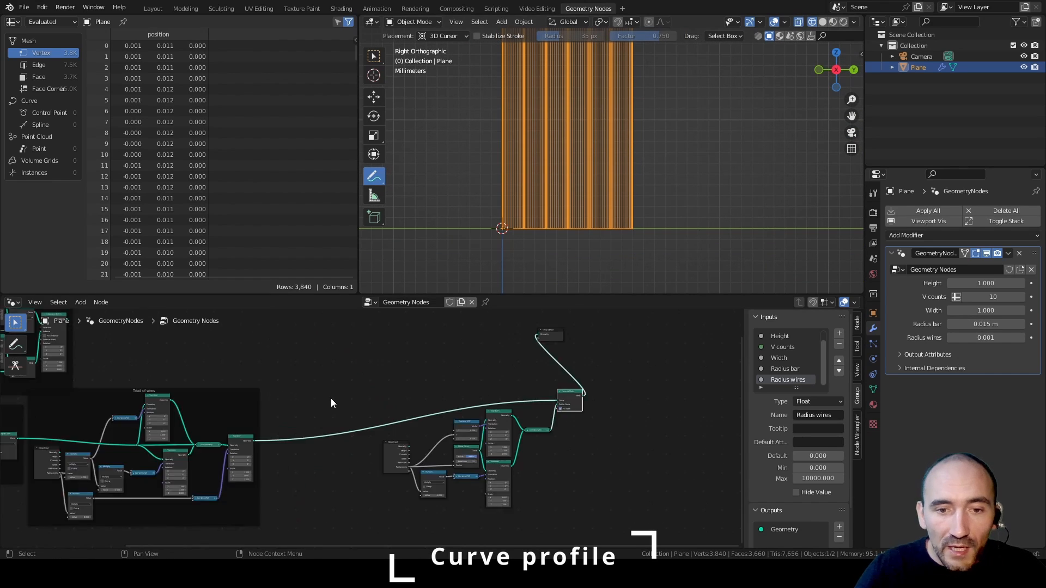
left_click_drag(369, 338, 550, 472)
key("KP_Decimal")
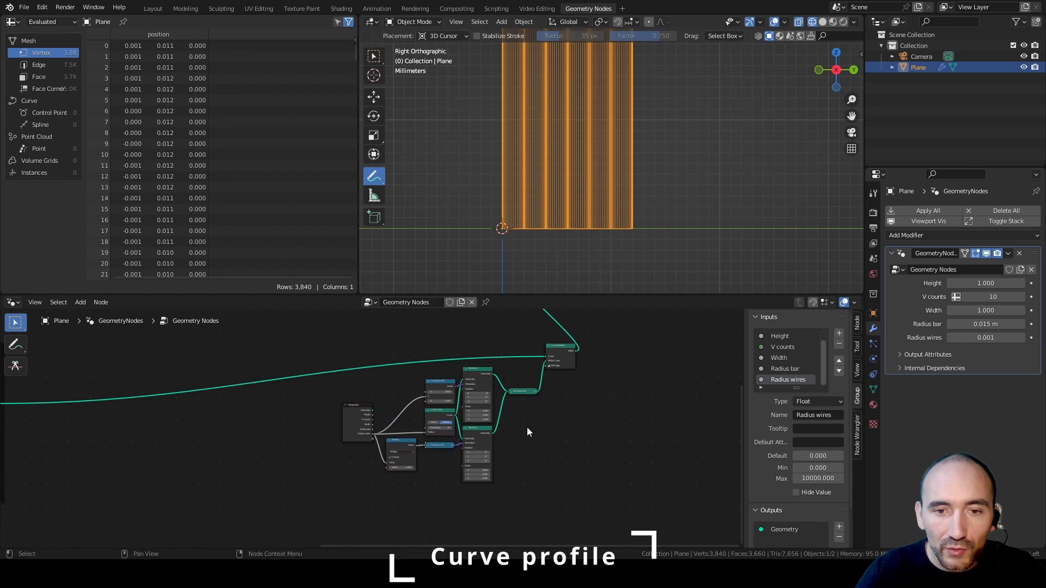
left_click_drag(339, 338, 579, 483)
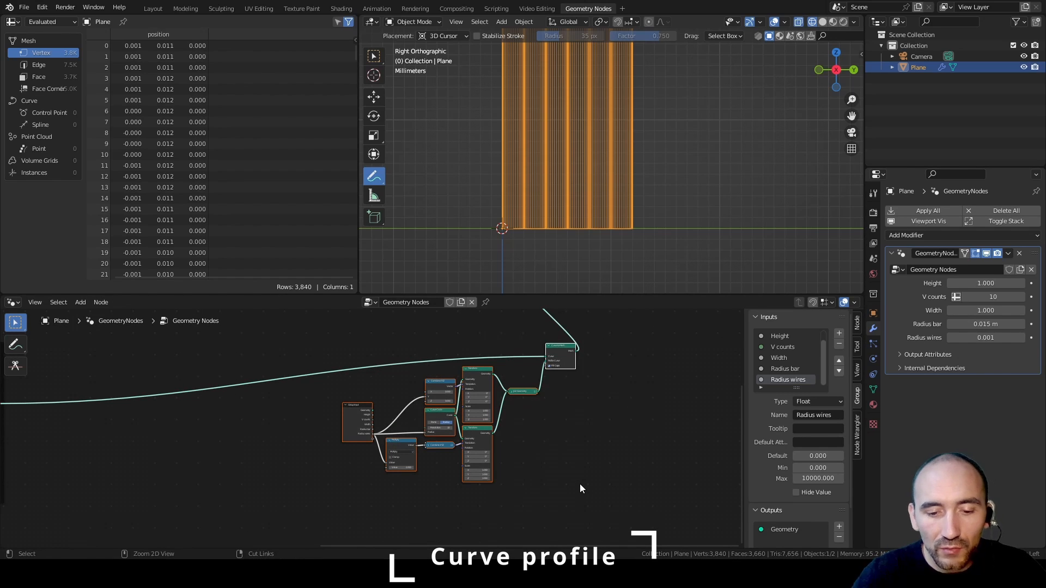
key("ctrl+j")
key("F2")
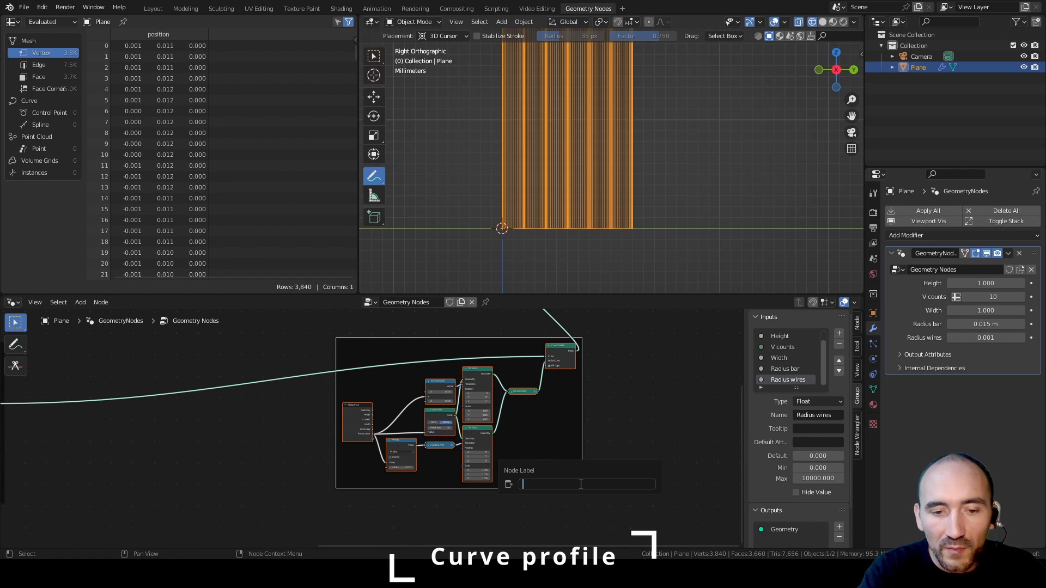
type("Curve profile")
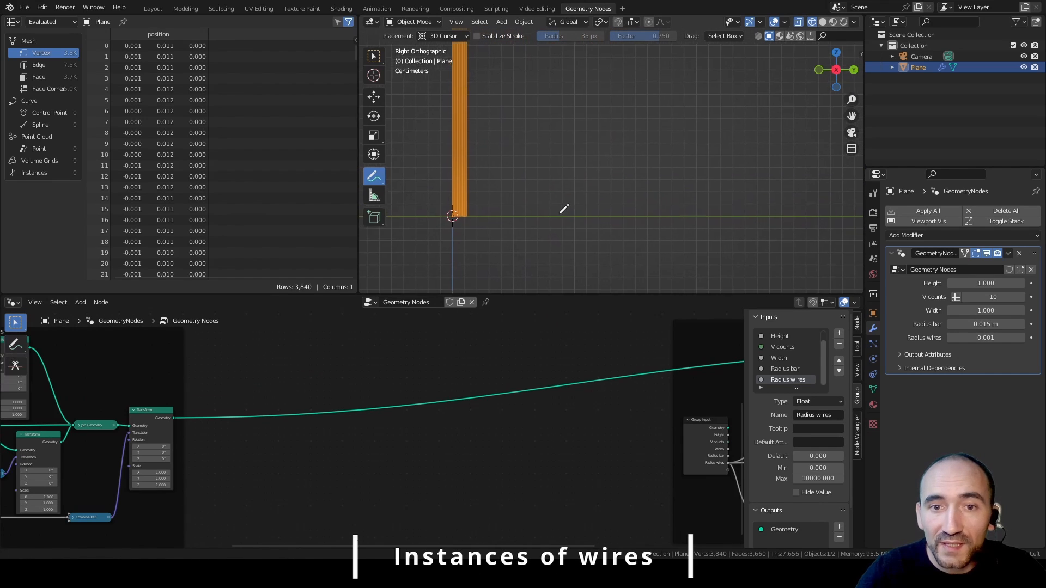
Step: Set the 3D viewport's active tool to Select Box and add a Curve Line node before the Curve profile frame
middle_click_drag(561, 213, 550, 224, "shift")
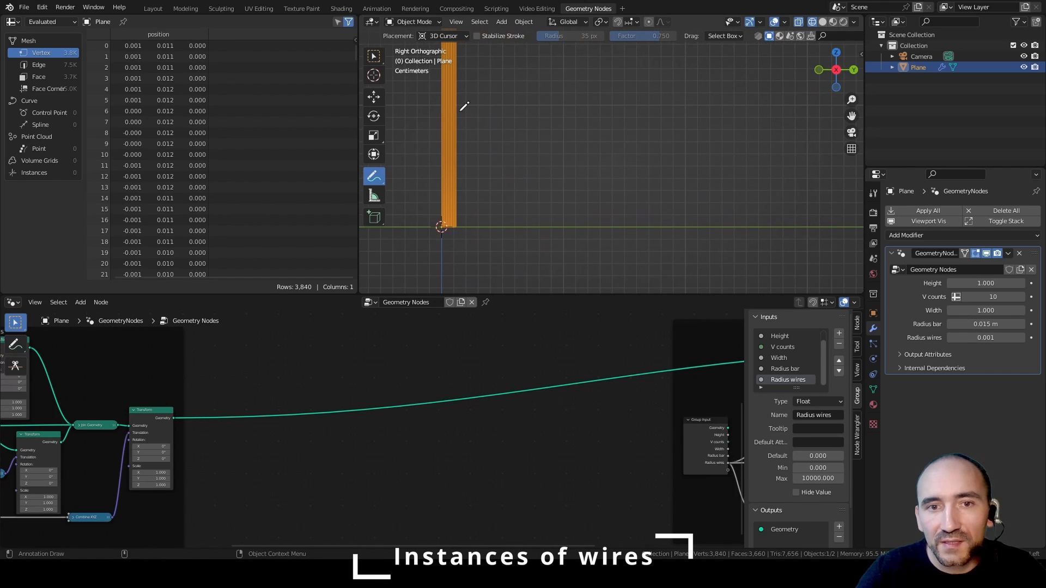
left_click(377, 57)
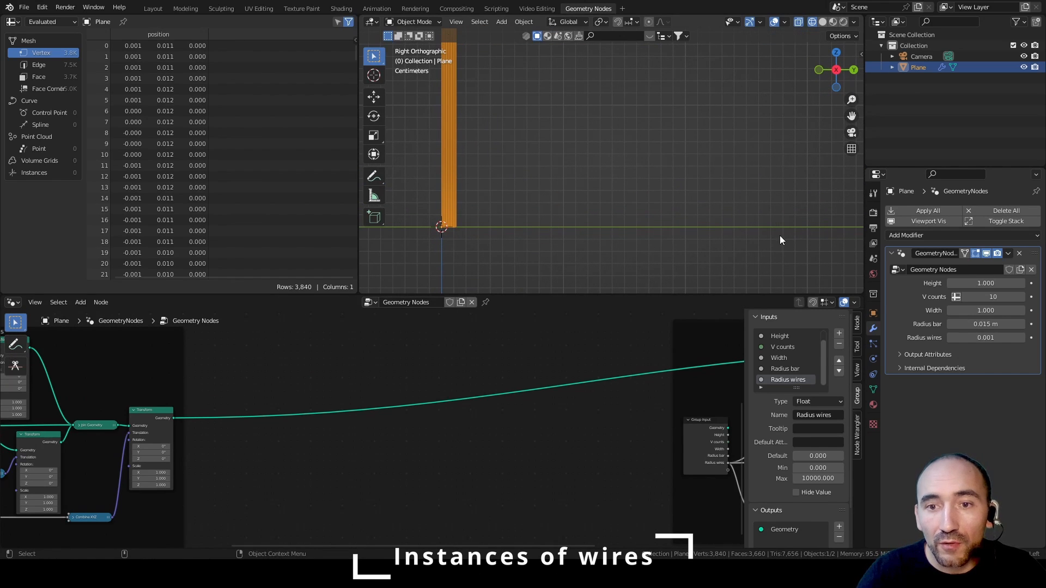
key("F3")
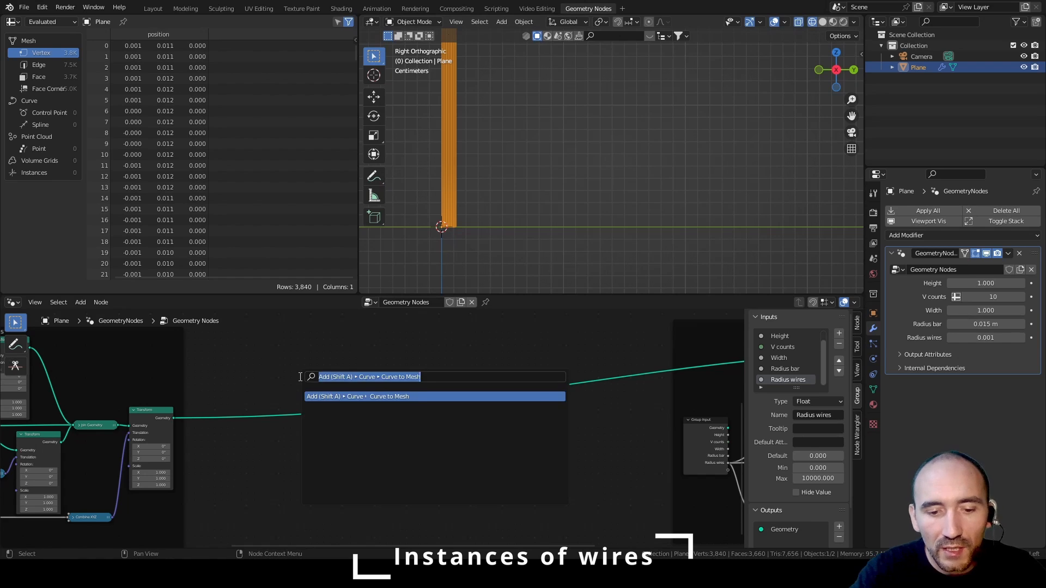
type("curve lin")
key("Return")
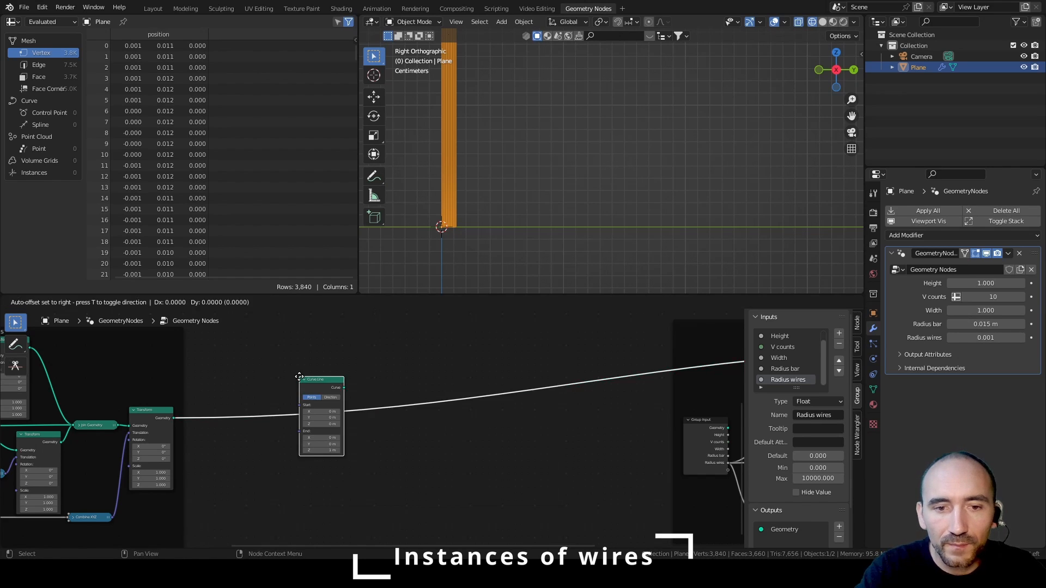
Step: Add a Resample Curve node beside the Curve Line and link the Curve Line's Curve to it
key("F3")
type("resampl")
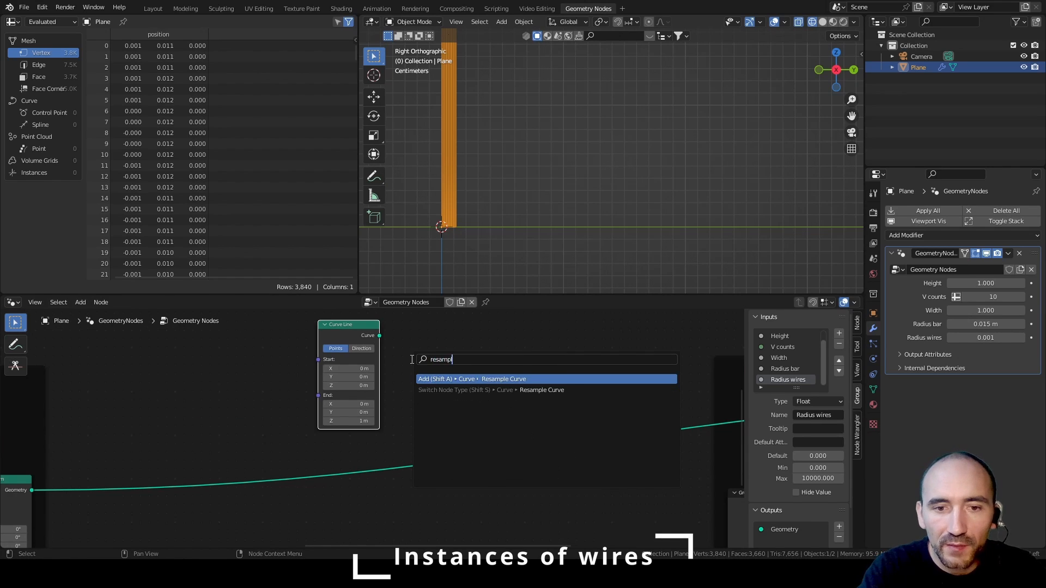
key("Return")
left_click(463, 355)
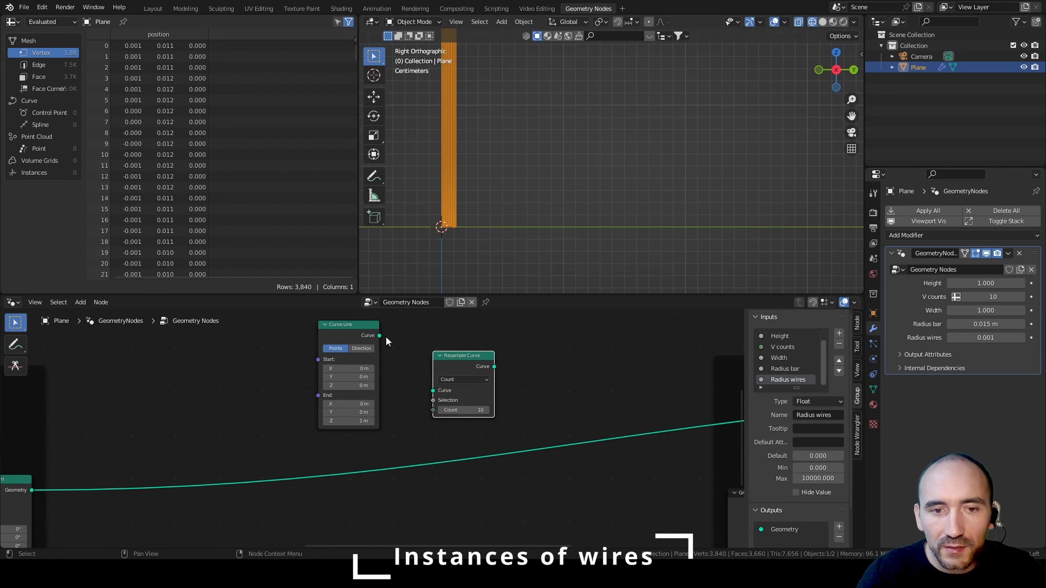
Step: Add a Group Input node near the Curve Line and expose the Resample Curve's Count as a new group input
key("F3")
type("group in")
key("Return")
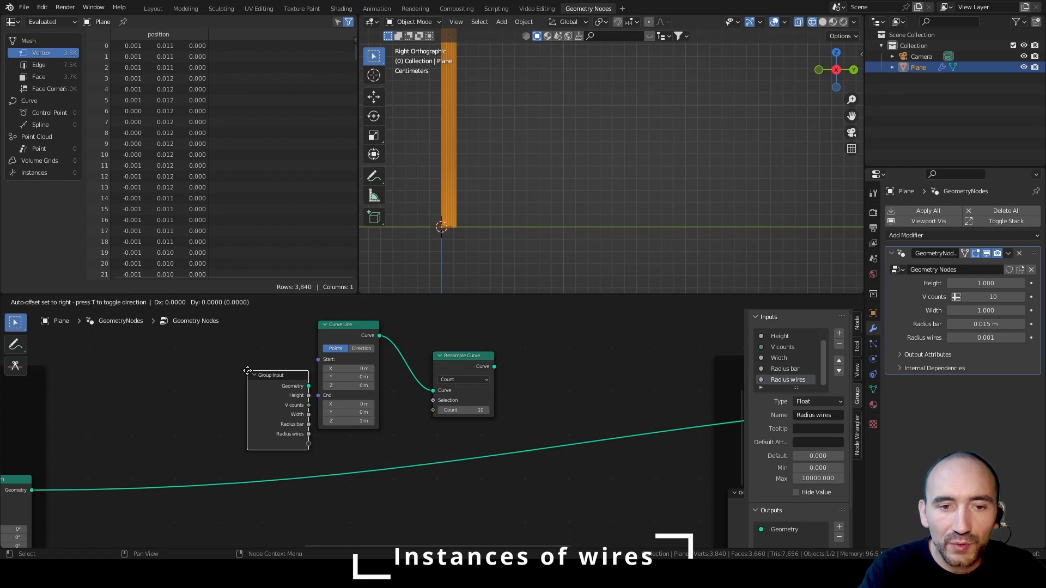
left_click(110, 382)
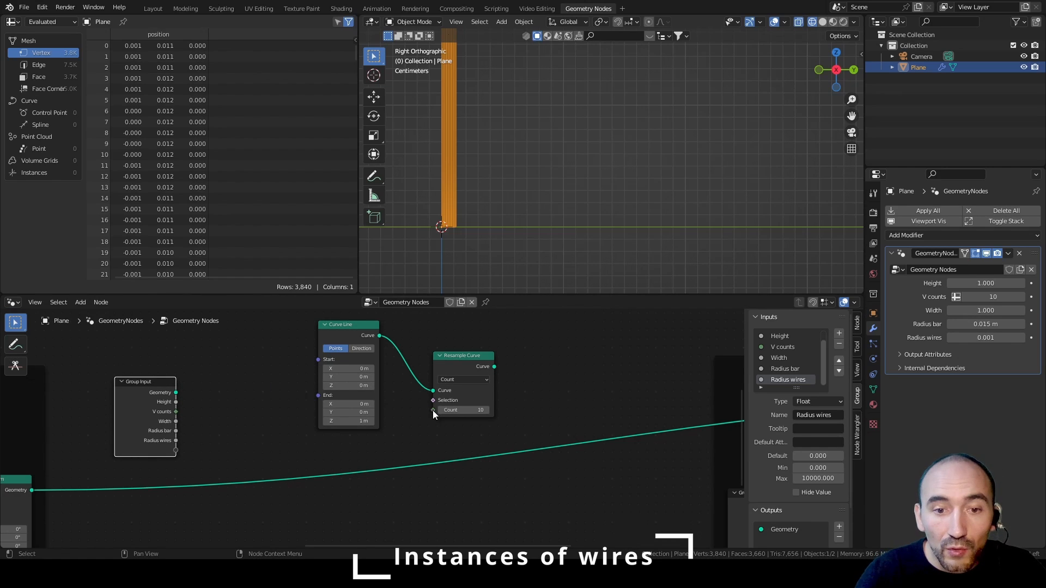
left_click_drag(432, 411, 177, 451)
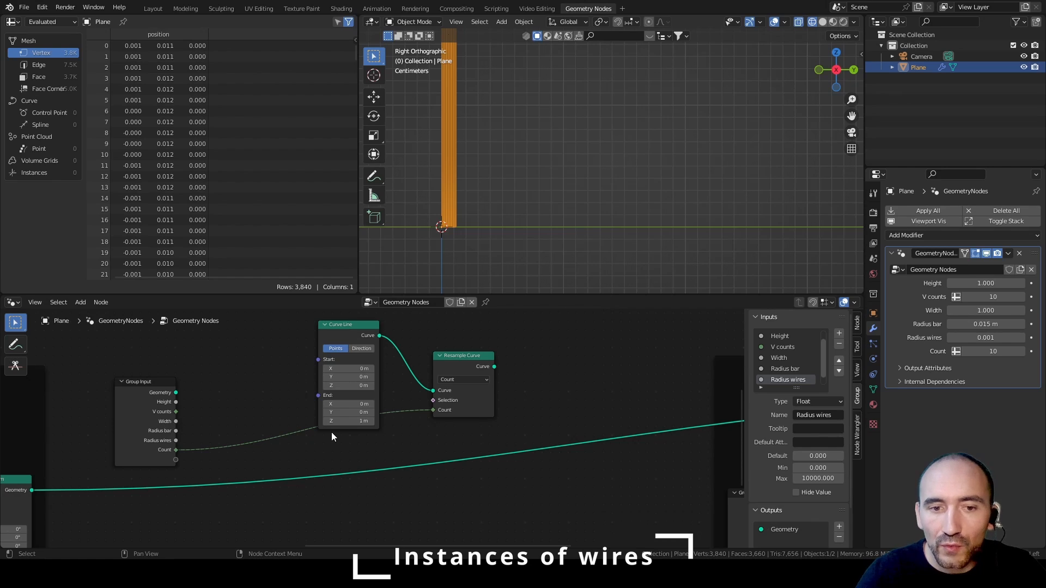
left_click_drag(463, 356, 421, 384)
Step: Move the Count group input directly below Width and rename it to "H counts"
scroll(781, 351, "down", 1)
left_click(779, 381)
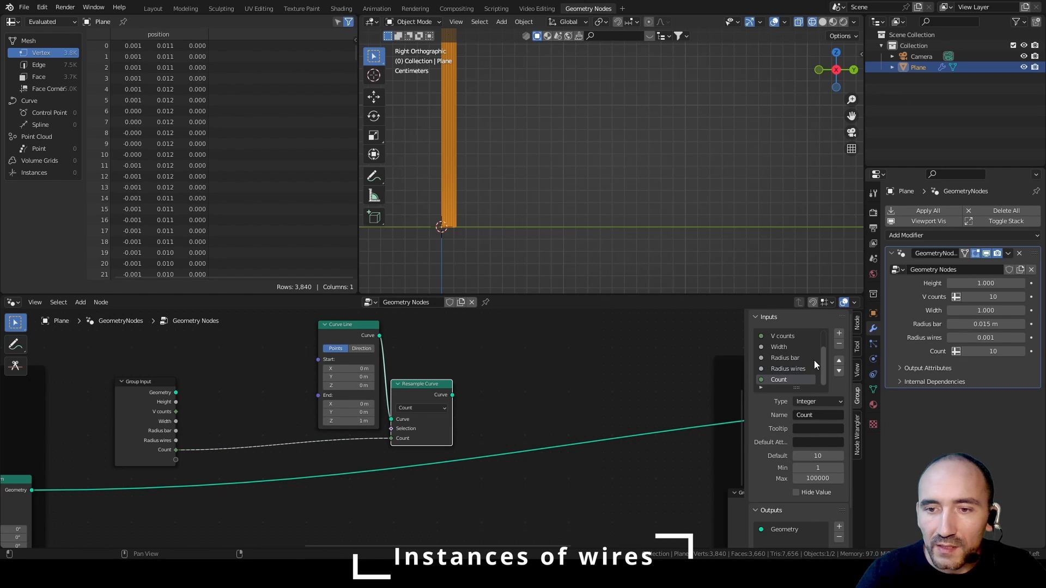
left_click(839, 361)
left_click(839, 360)
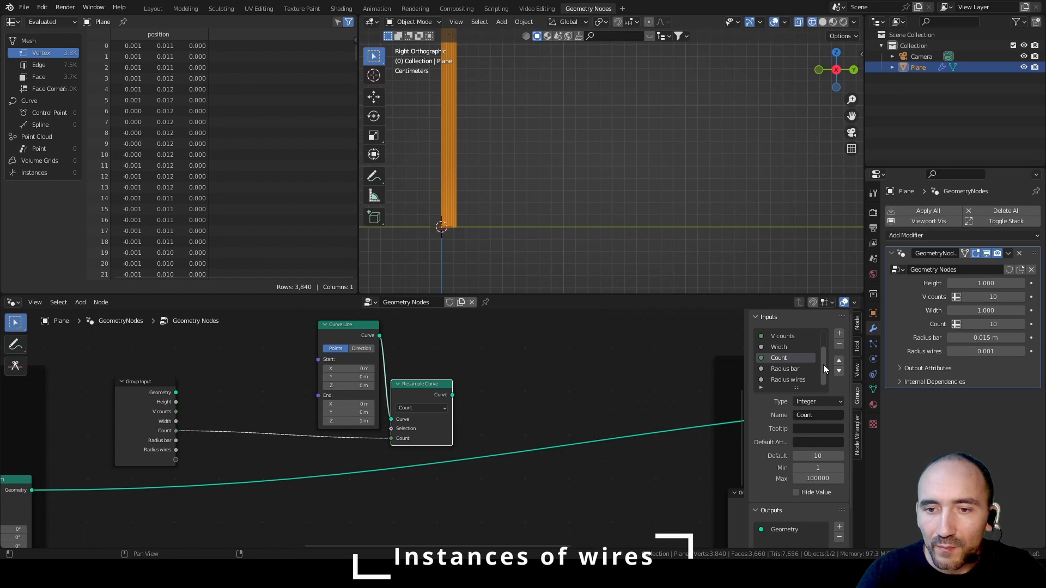
left_click(811, 415)
key("Home")
type("H")
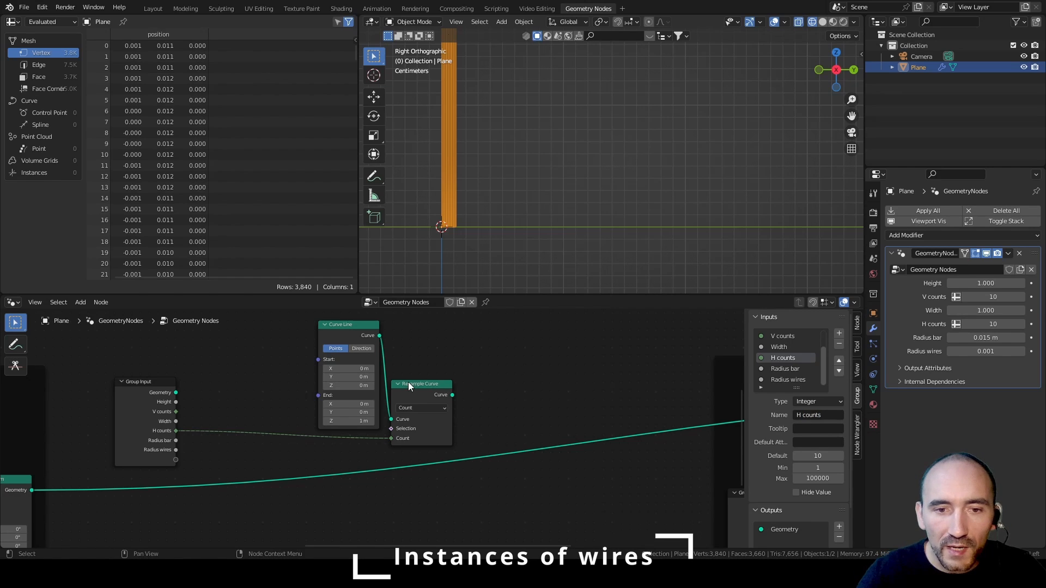
Step: Add a collapsed Combine XYZ node that passes the Group Input's Width as Y to the Curve Line's End
left_click_drag(408, 383, 416, 376)
key("shift+a")
type("combine")
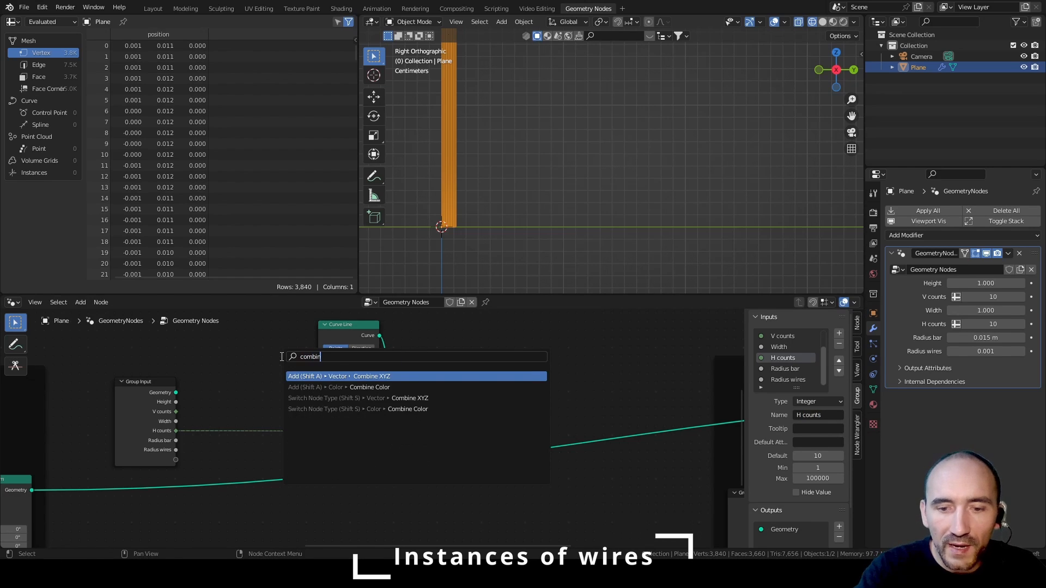
key("Return")
left_click(248, 357)
left_click_drag(310, 371, 285, 378)
left_click_drag(176, 421, 246, 405)
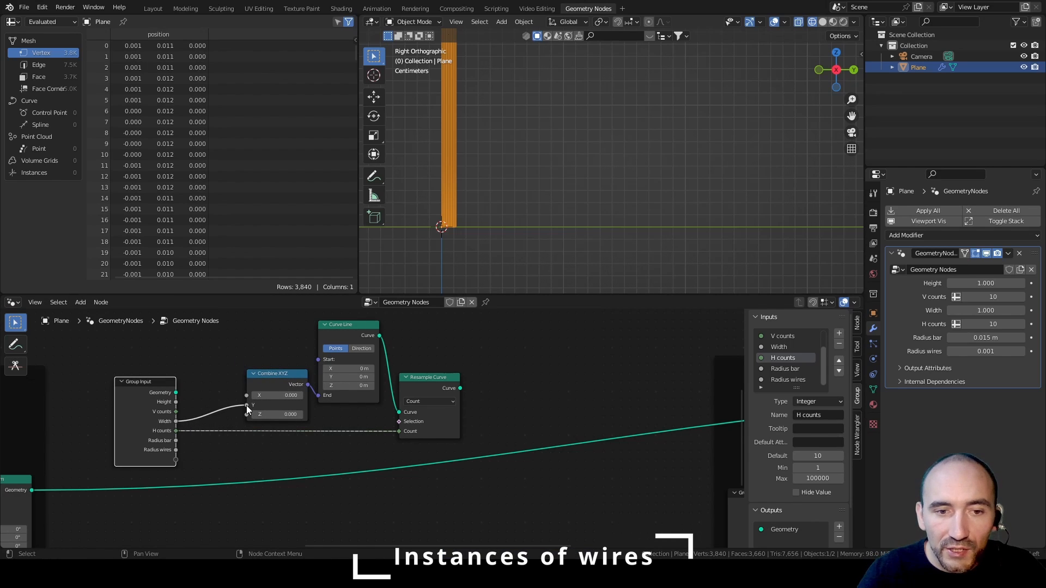
left_click(253, 374)
left_click_drag(294, 387, 298, 396)
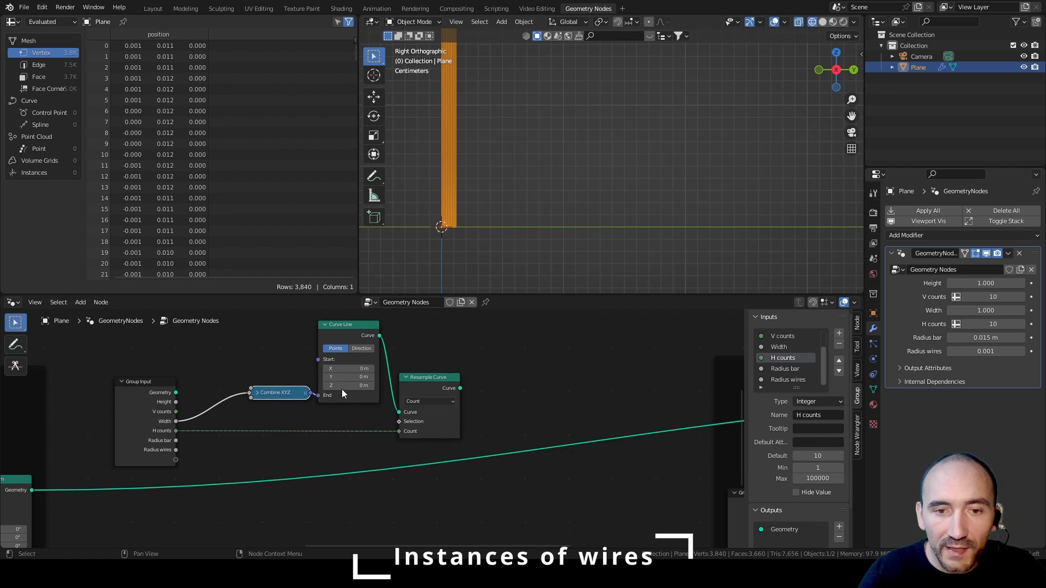
Step: Add an Instance on Points node using the Resample Curve as Points and the wires Transform's Geometry as Instance
key("F3")
type("ins on p")
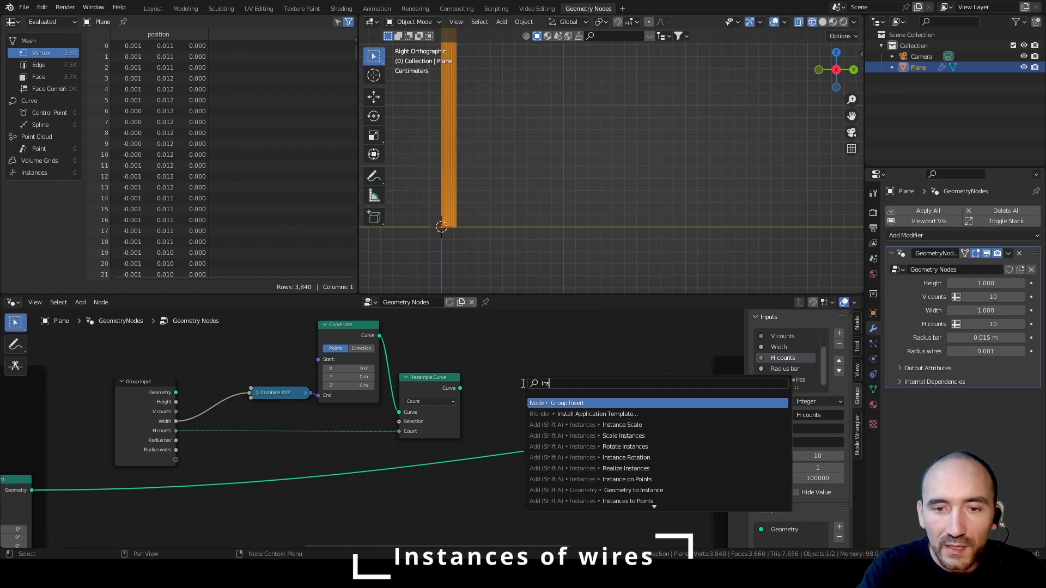
key("Return")
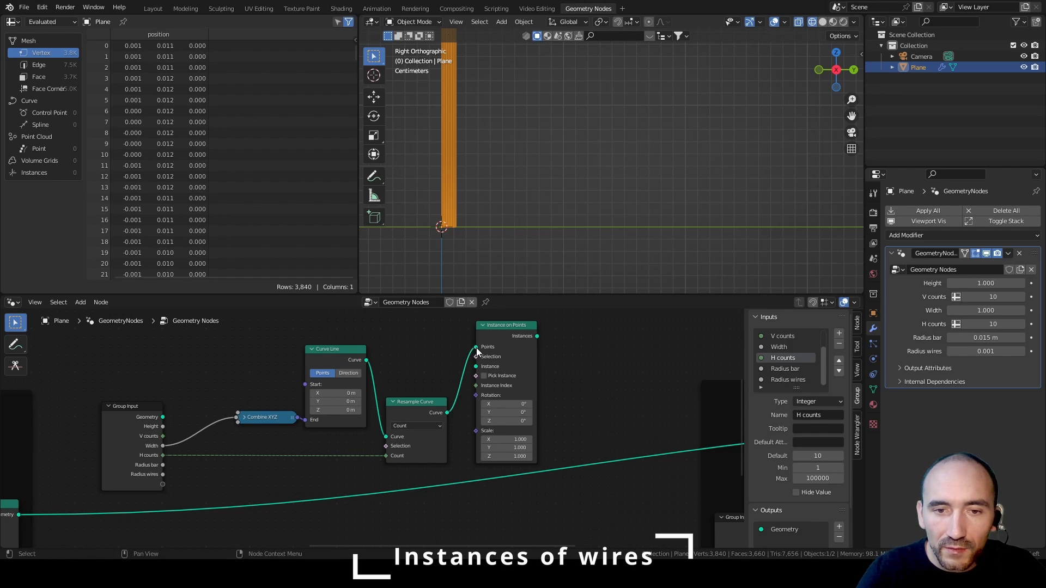
left_click_drag(496, 343, 484, 432)
middle_click_drag(443, 488, 453, 383)
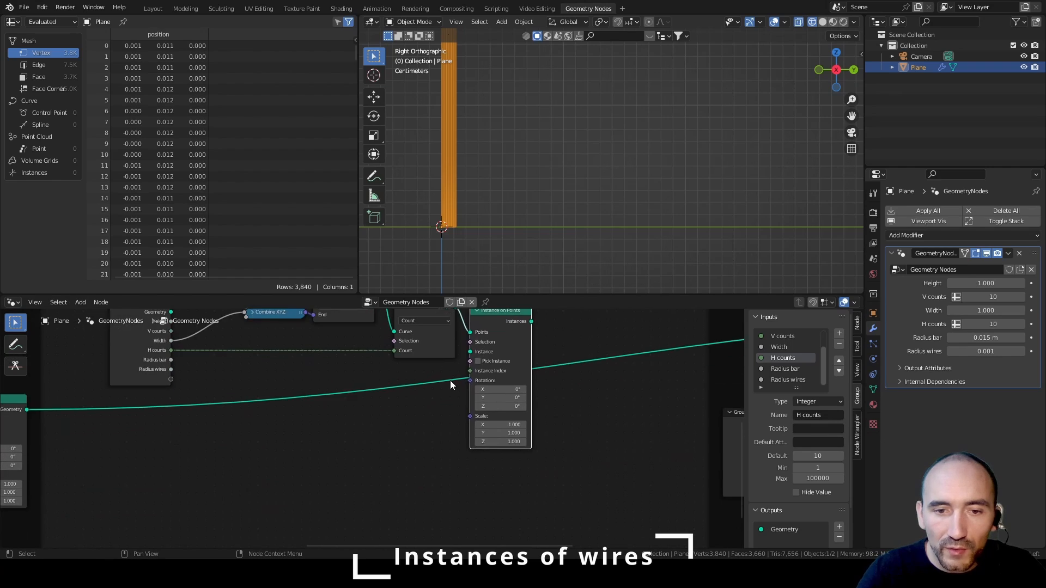
scroll(458, 378, "down", 3)
left_click_drag(475, 343, 474, 363)
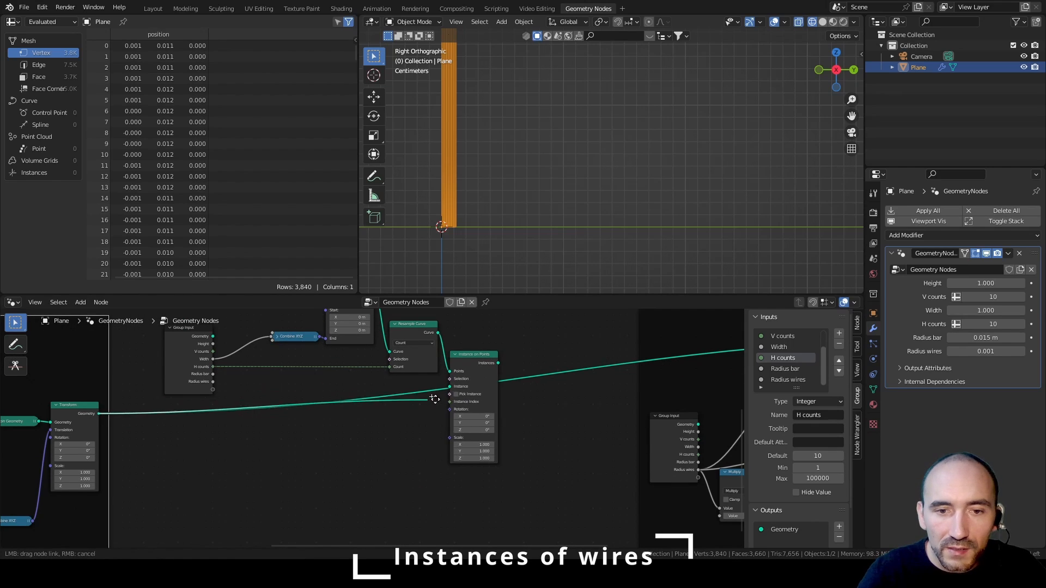
Step: Link the Instance on Points output to the Curve to Mesh's Curve input and save the file
middle_click_drag(497, 361, 145, 410)
left_click_drag(145, 411, 623, 387)
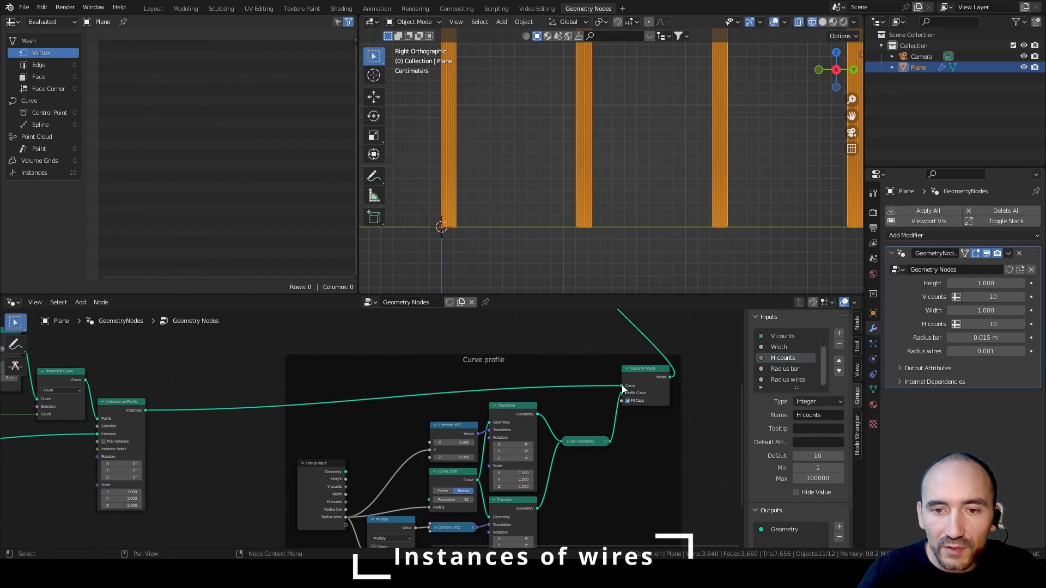
key("ctrl+s")
Step: Examine the row of instanced wires from a perspective view
middle_click_drag(201, 385, 603, 382)
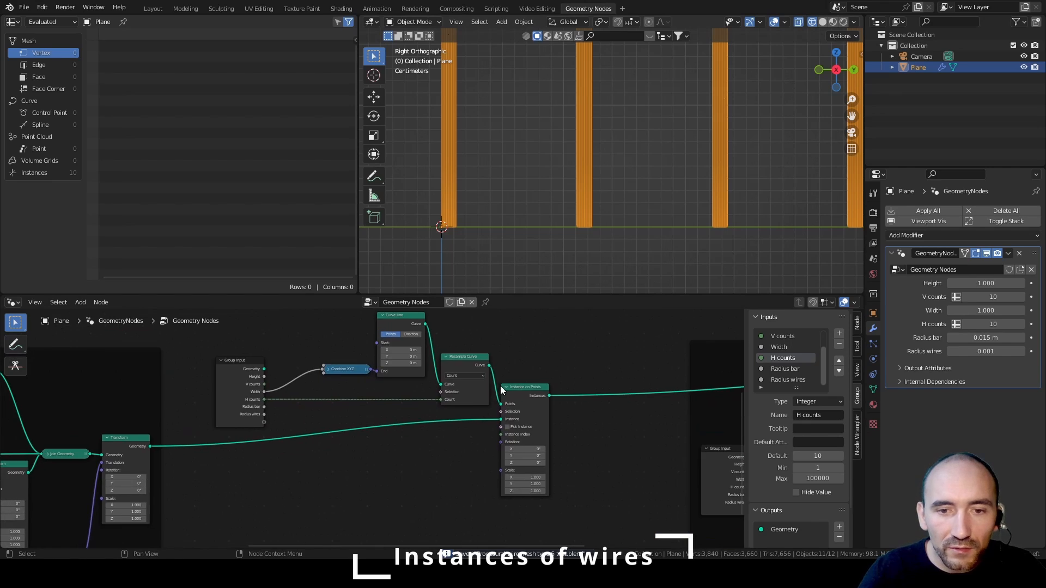
scroll(603, 382, "up", 2)
scroll(664, 202, "down", 4)
scroll(627, 232, "down", 4)
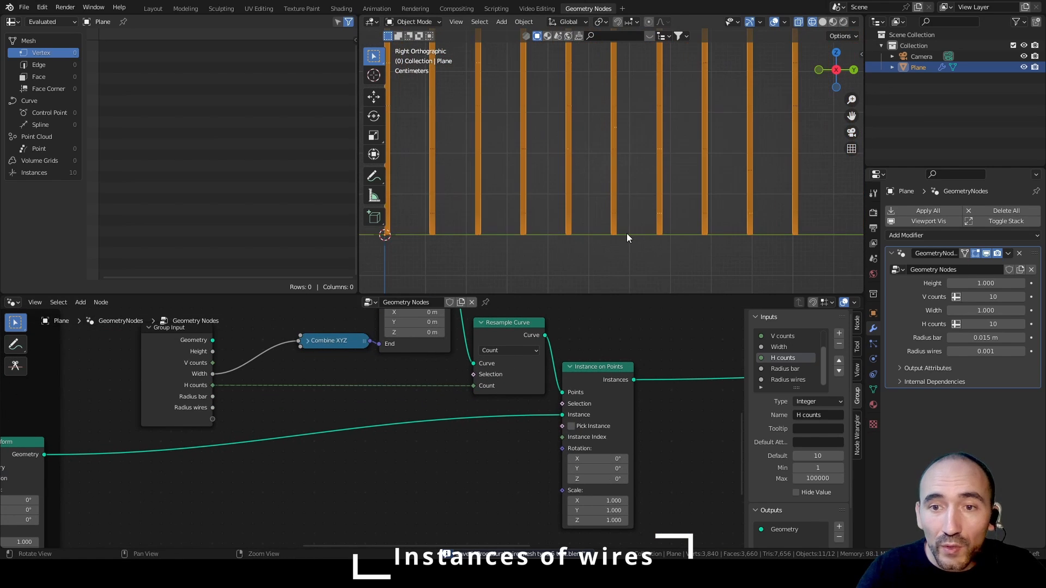
mouse_move(626, 231)
middle_mouse_down()
mouse_move(593, 210)
mouse_move(613, 225)
middle_mouse_up()
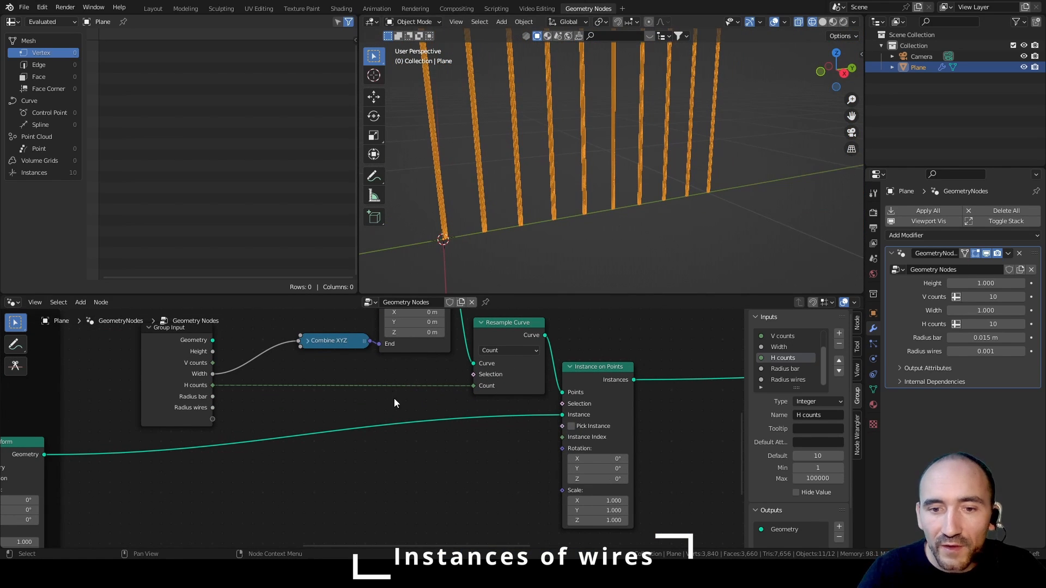
Step: Move the horizontal bars frame directly above the Curve profile frame and shift the Group Output node away to make room
key("Home")
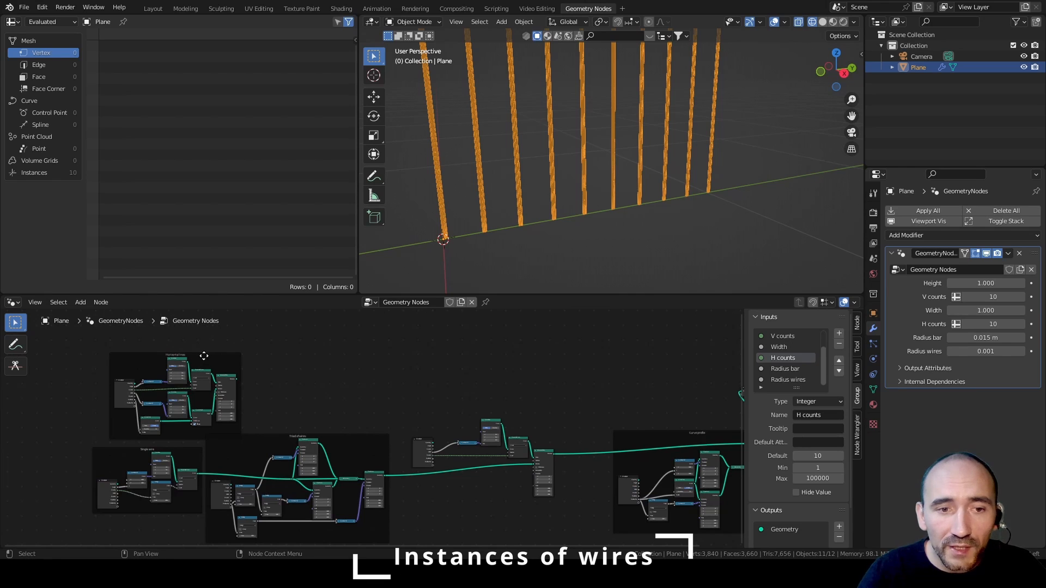
left_click_drag(204, 353, 679, 339)
middle_click_drag(669, 376, 339, 427)
scroll(182, 370, "up", 2)
left_click_drag(340, 430, 570, 449)
left_click_drag(267, 352, 377, 356)
Step: Combine the horizontal bars' instances with the Curve profile's mesh in a Join Geometry node feeding the Group Output
middle_click_drag(470, 424, 423, 375)
scroll(422, 375, "up", 5)
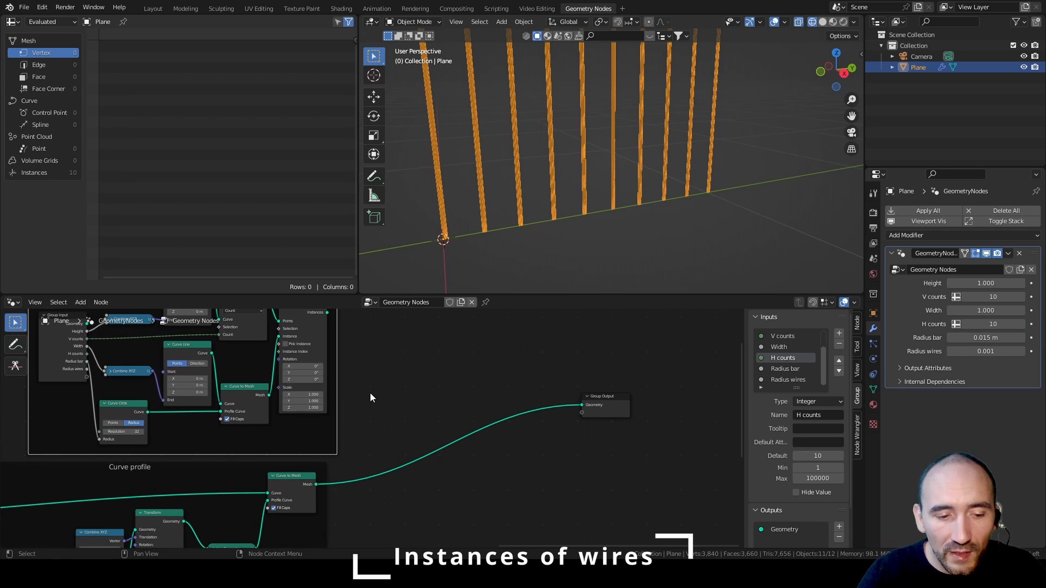
right_click_drag(312, 342, 307, 485, "alt")
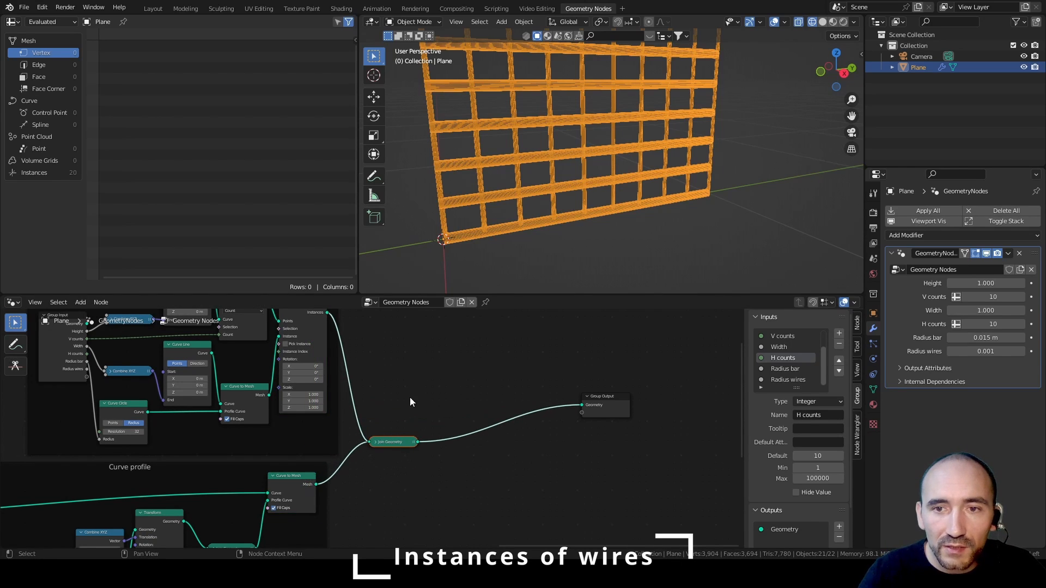
Step: Deselect the mesh object and switch the viewport from wireframe to solid shading
left_click(661, 229)
mouse_move(664, 228)
middle_mouse_down()
mouse_move(533, 207)
mouse_move(581, 181)
mouse_move(466, 185)
middle_mouse_up()
key("shift+z")
scroll(588, 203, "up", 3)
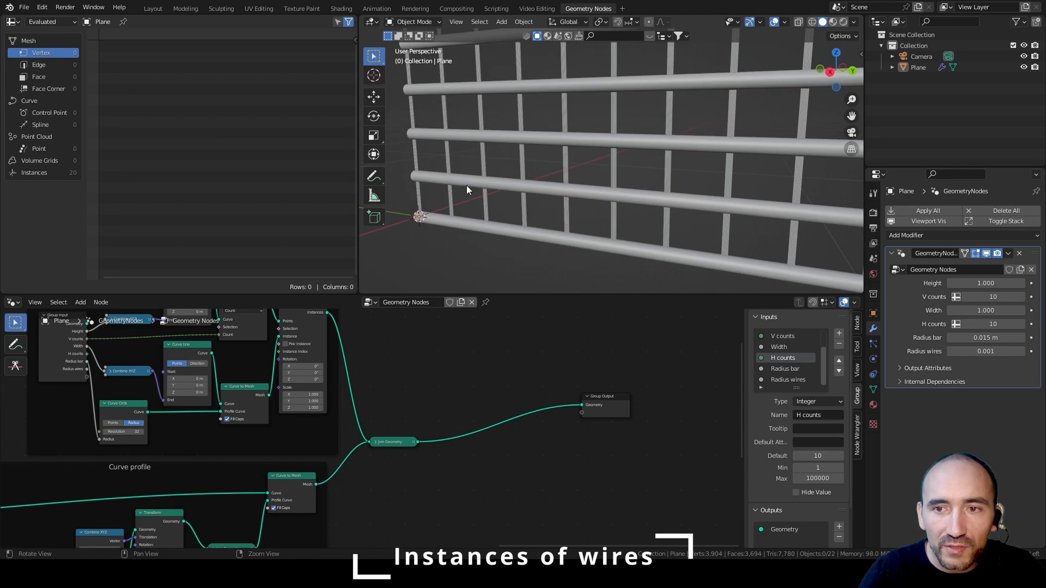
Step: Examine how the last vertical wire lines up with the bar ends, and review the nodes that instance the wires
scroll(528, 168, "up", 6)
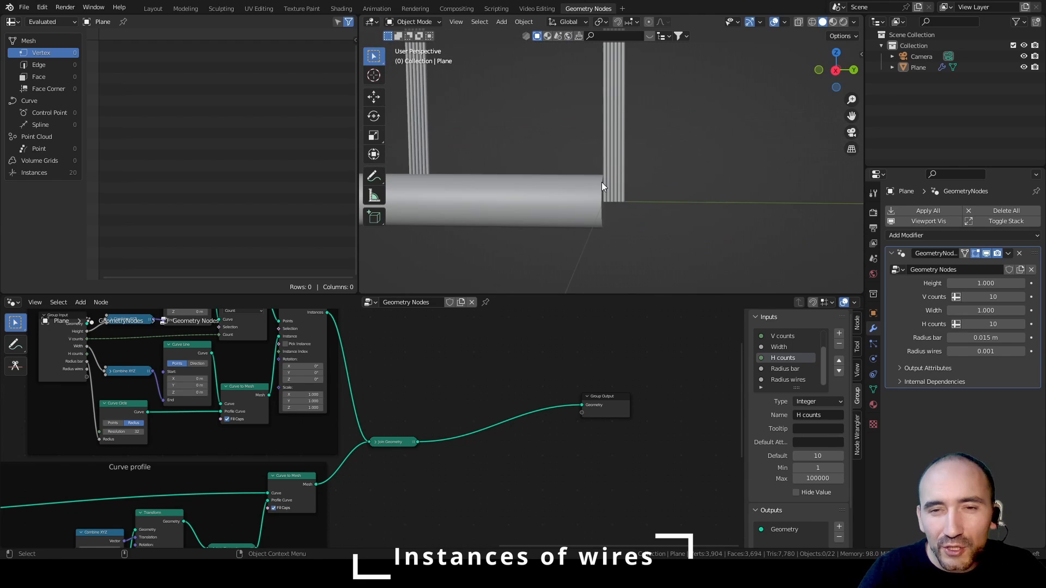
scroll(505, 166, "down", 6)
scroll(599, 183, "up", 4)
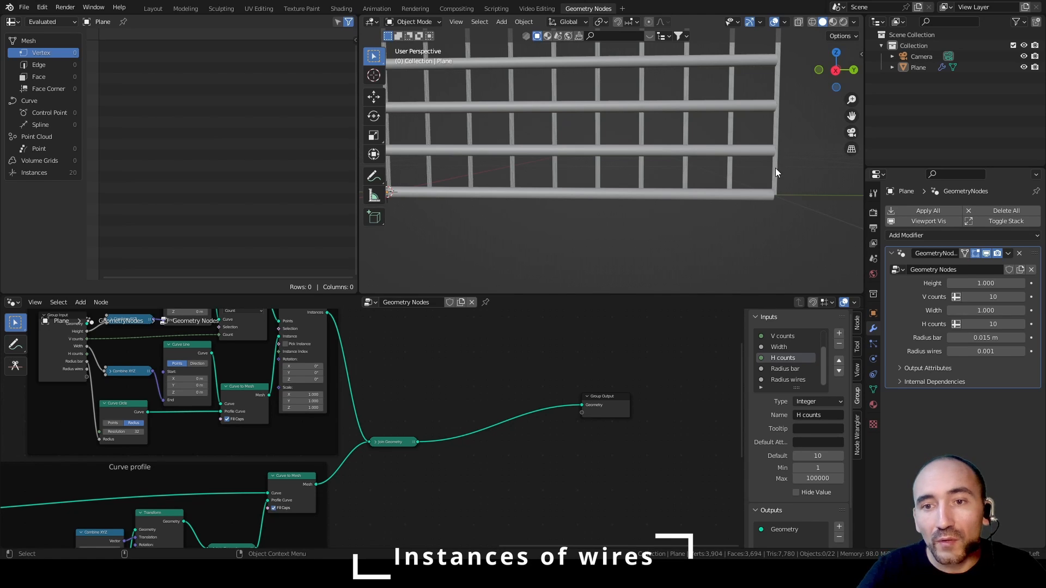
middle_click_drag(784, 177, 774, 141)
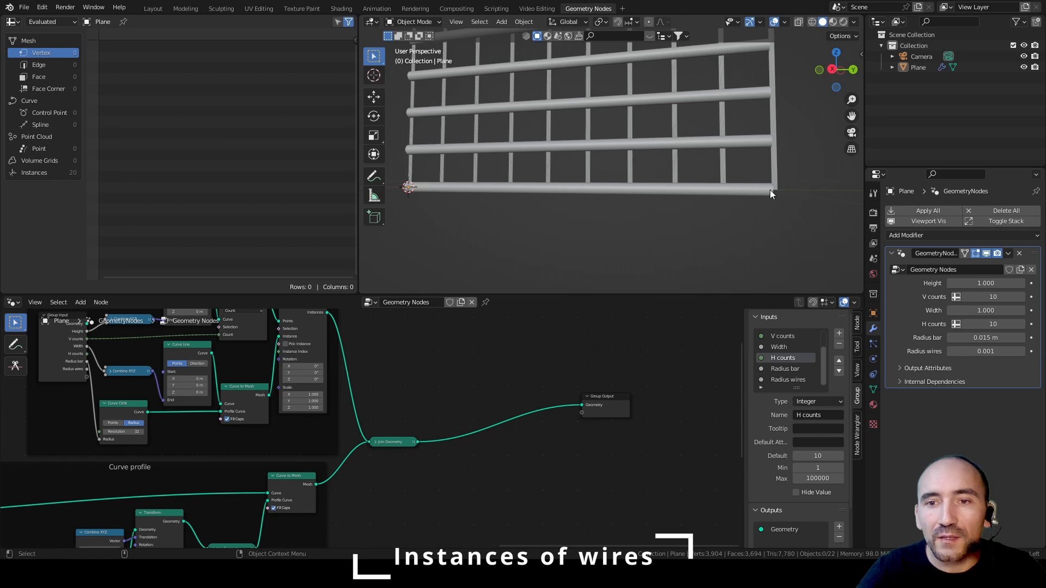
scroll(776, 189, "down", 1)
middle_click_drag(776, 189, 688, 181, "shift")
middle_click_drag(567, 141, 629, 155, "shift")
scroll(629, 154, "up", 1)
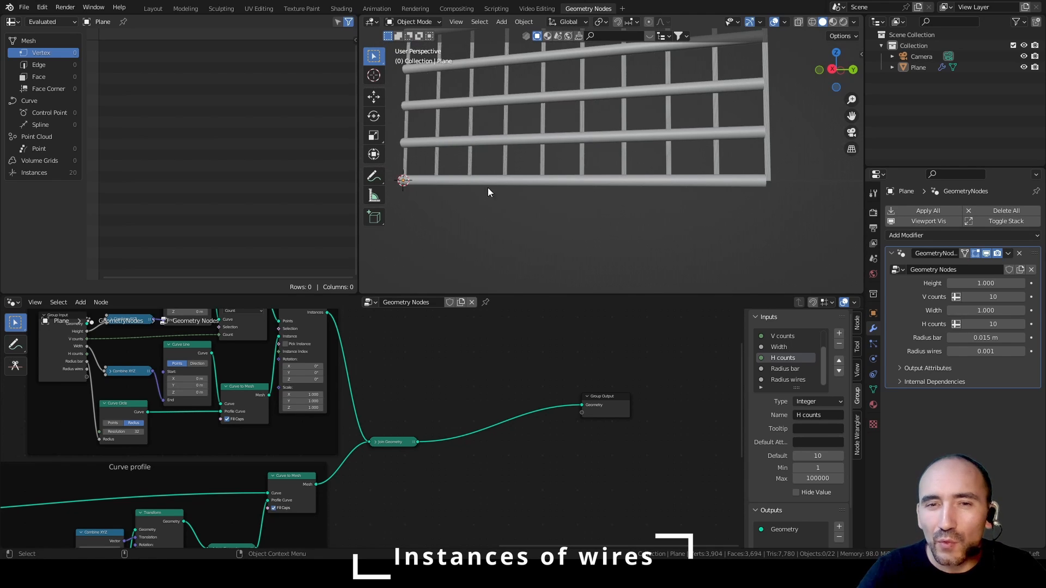
middle_click_drag(394, 414, 580, 381)
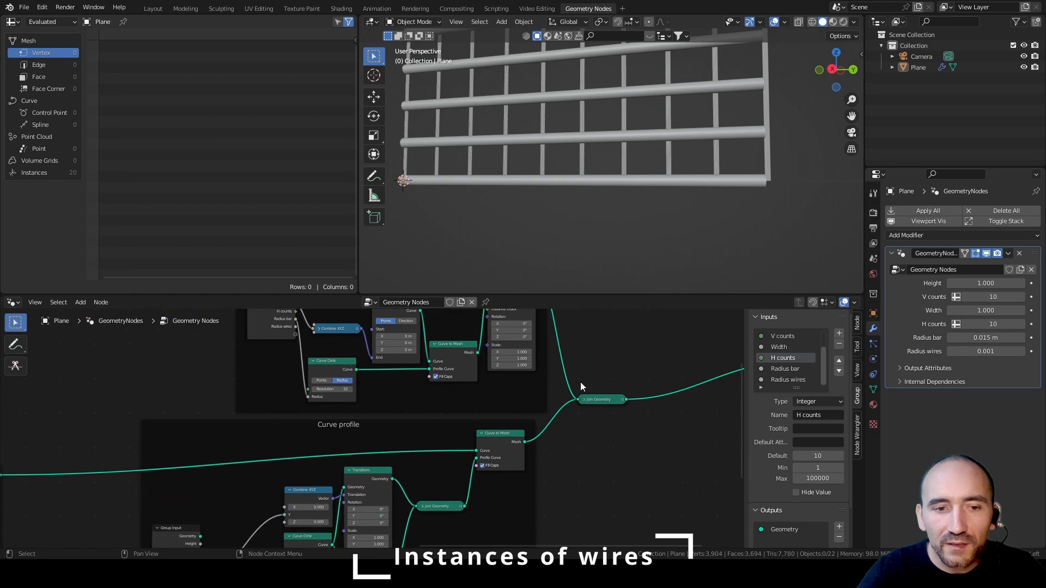
middle_click_drag(261, 463, 457, 384)
middle_click_drag(244, 404, 605, 427)
scroll(440, 394, "up", 4)
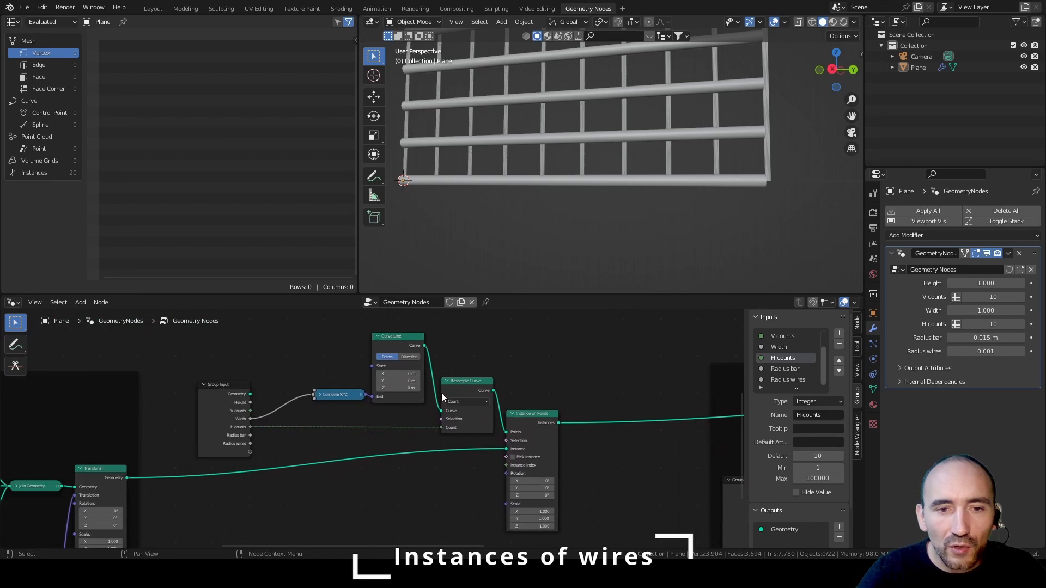
middle_click_drag(427, 378, 406, 427)
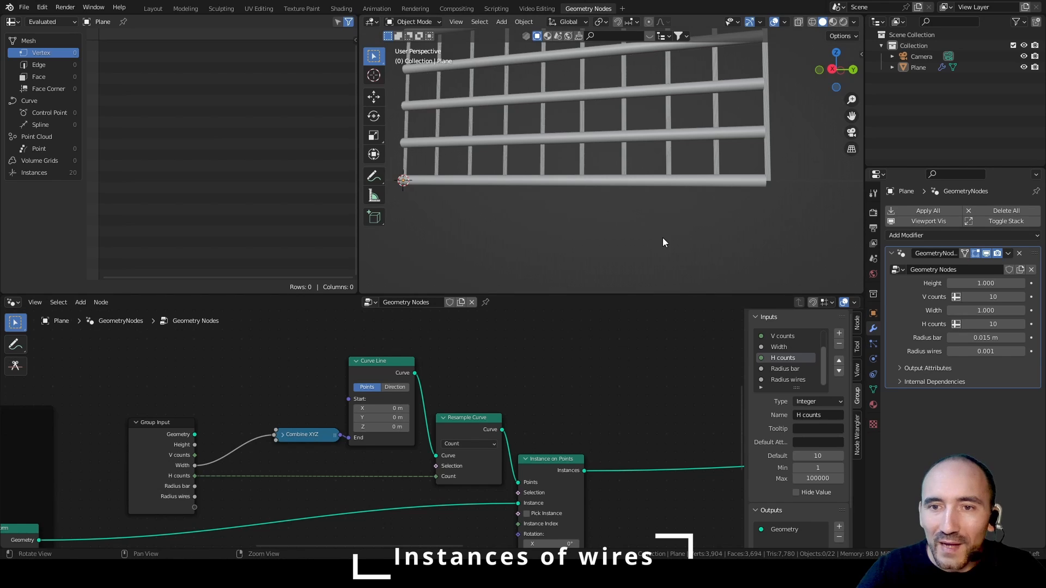
scroll(523, 235, "up", 8)
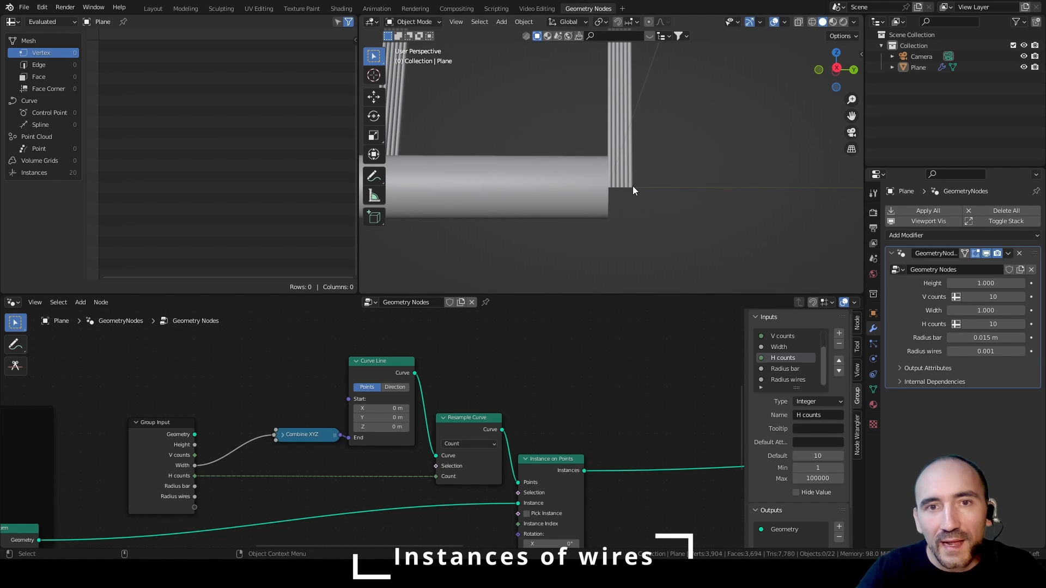
mouse_move(632, 186)
middle_mouse_down()
mouse_move(636, 201)
mouse_move(642, 182)
middle_mouse_up()
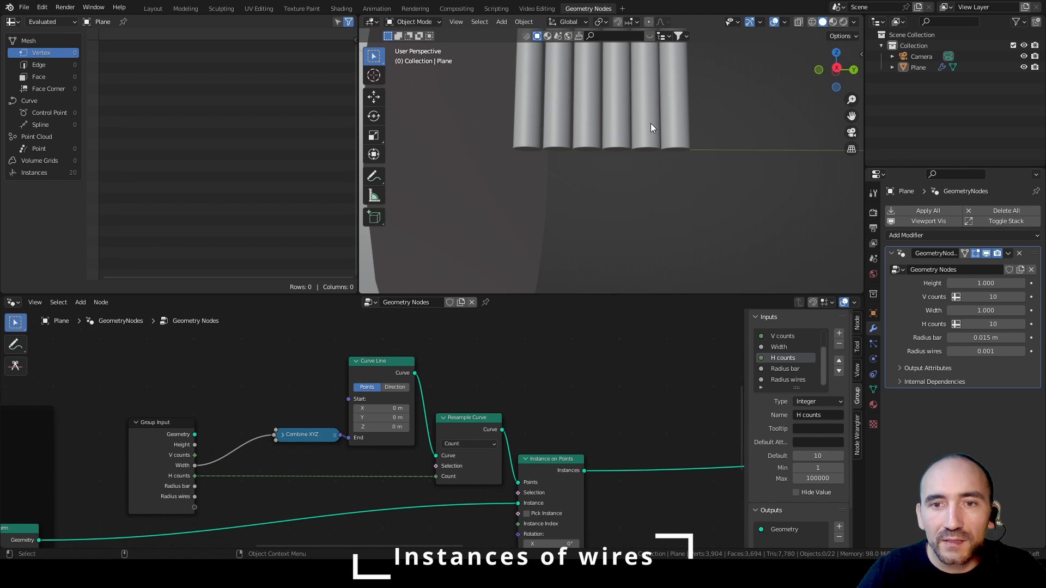
Step: Add a Multiply math node that multiplies the Group Input's Radius wires by 12
middle_click_drag(220, 489, 203, 417)
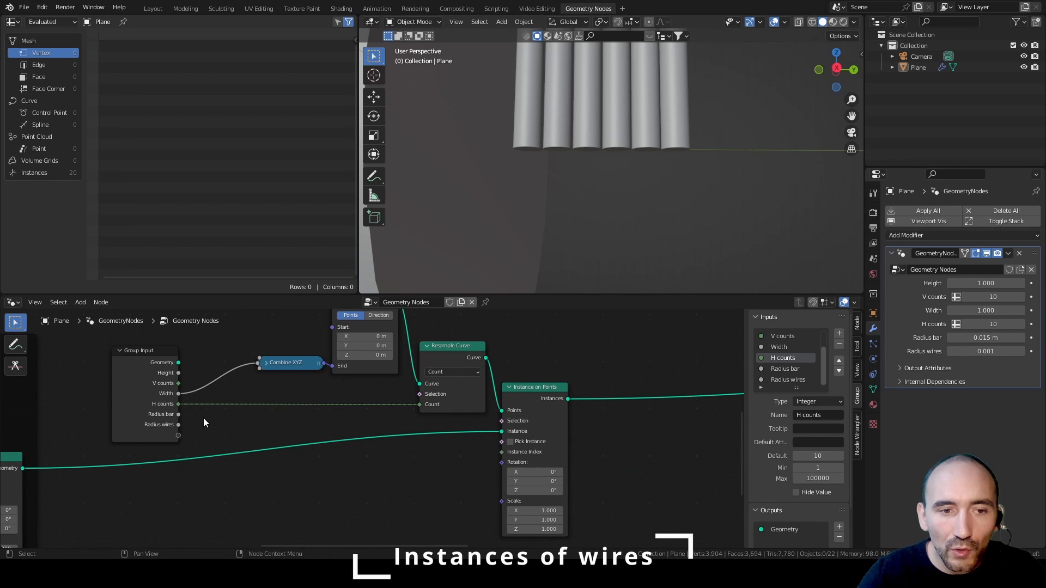
left_click_drag(178, 435, 227, 432)
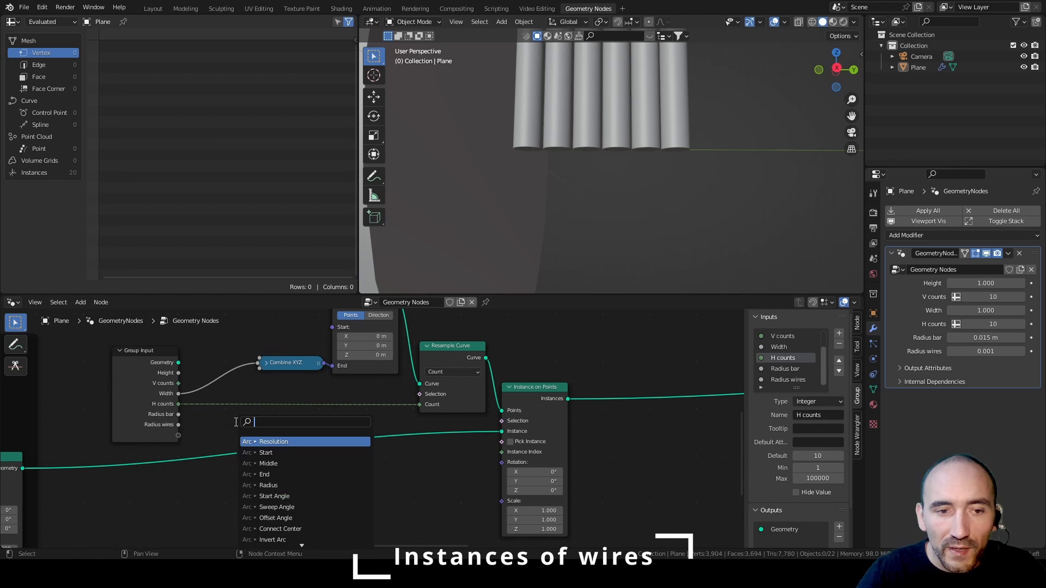
type("mul")
key("Return")
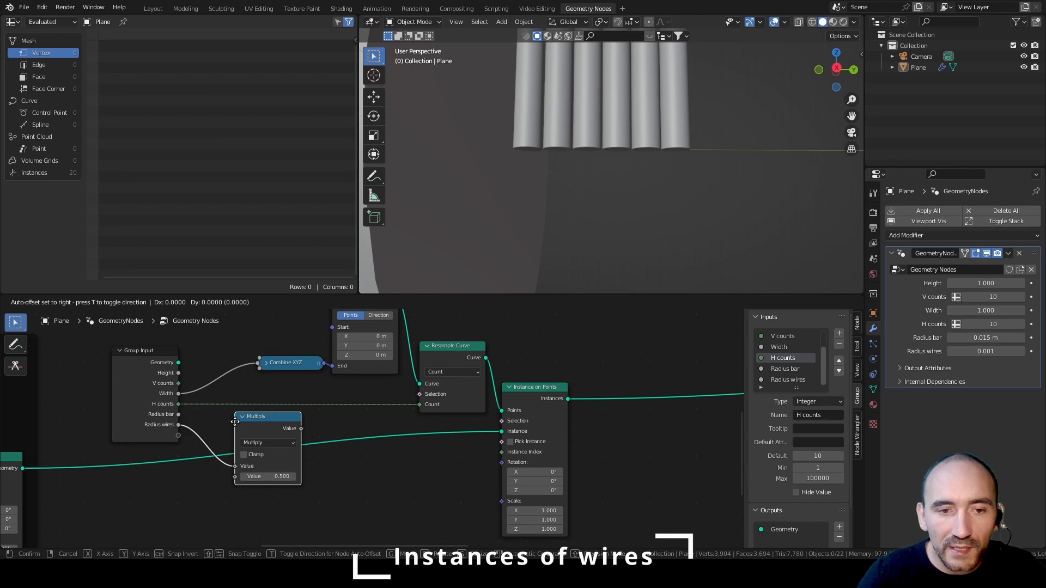
left_click(219, 435)
Step: Add a collapsed Subtract node that takes the multiplied radius from Width and feeds the Combine XYZ node's Y in place of Width
left_click_drag(284, 441, 246, 390)
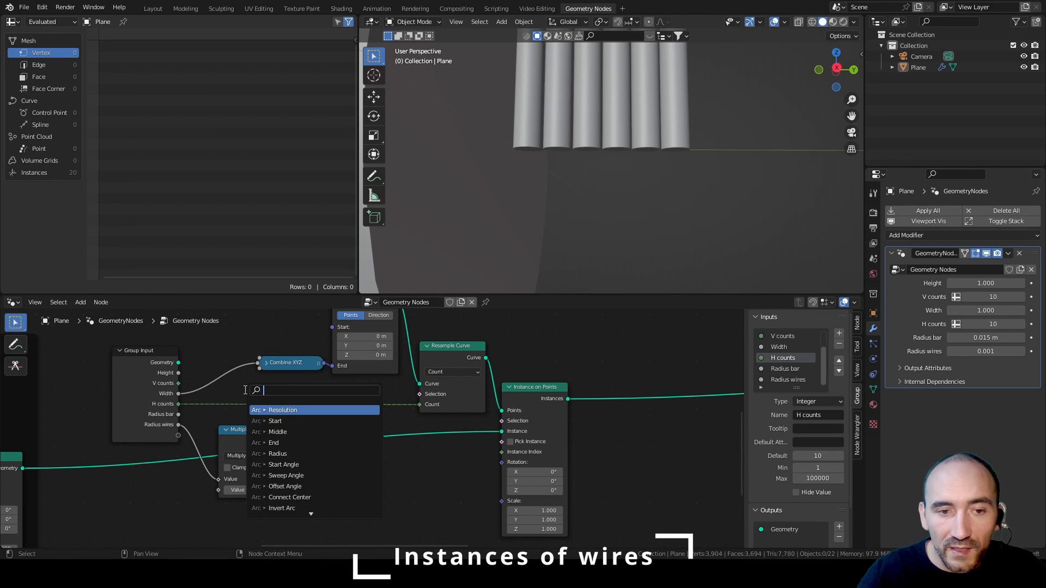
type("subt")
key("Return")
left_click(206, 350)
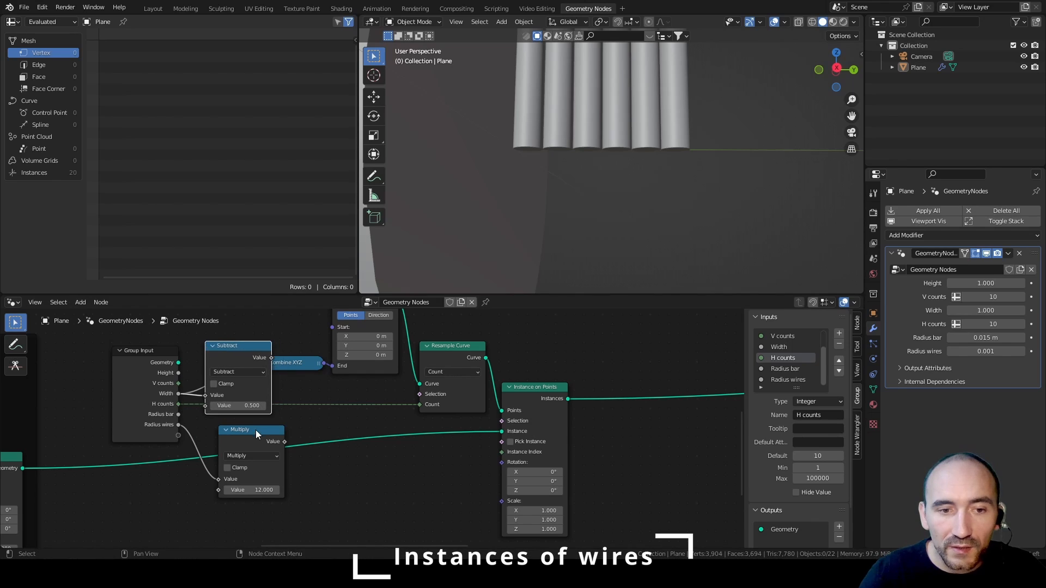
left_click_drag(284, 442, 212, 413)
left_click_drag(213, 413, 256, 411)
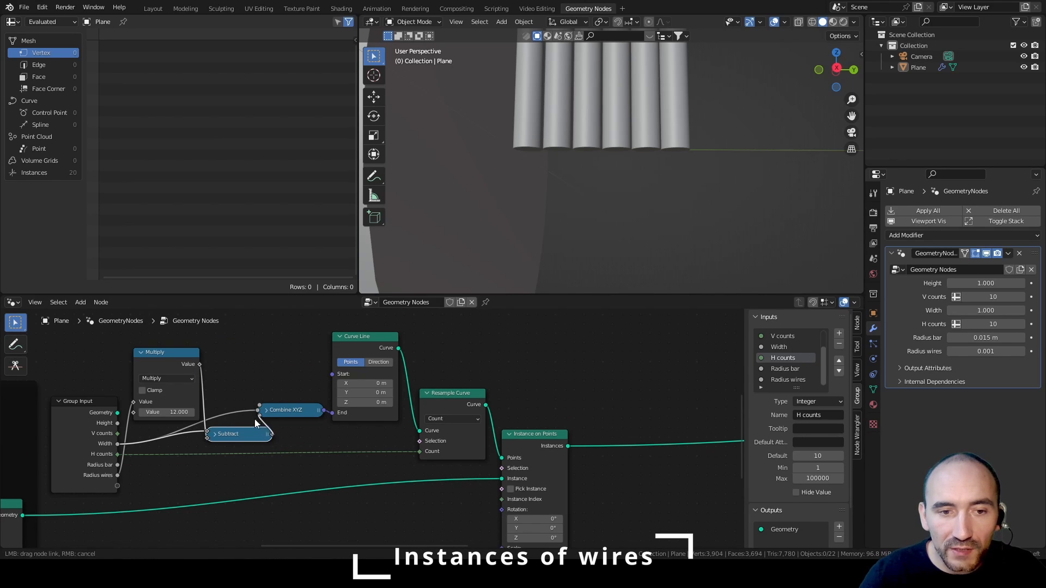
scroll(409, 453, "down", 2)
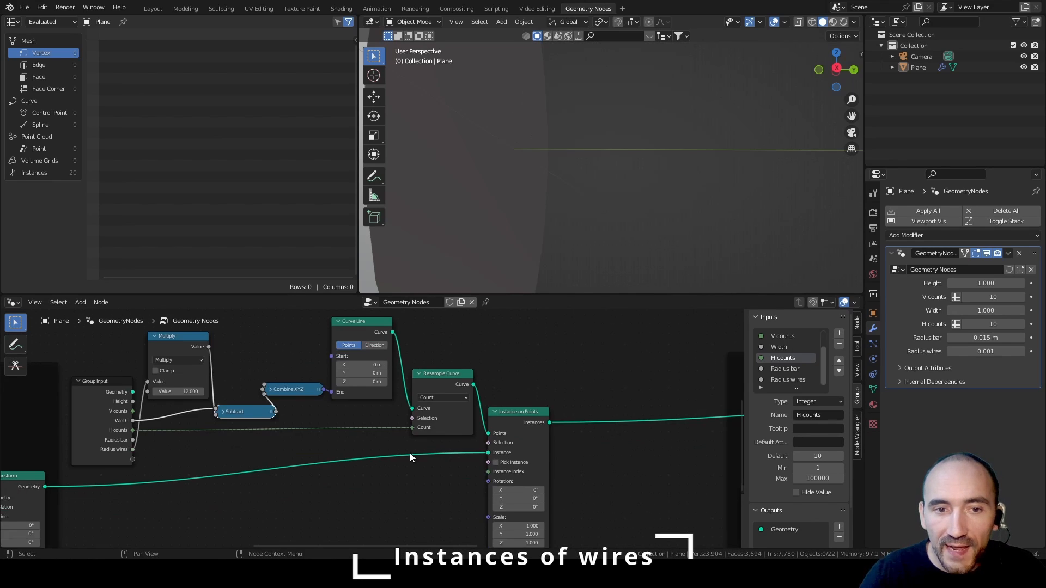
Step: Space the Curve Line, Resample Curve and Instance on Points nodes away from the Subtract node, then check the outer wires against the bar ends
left_click_drag(289, 356, 514, 491)
key("g")
key("x")
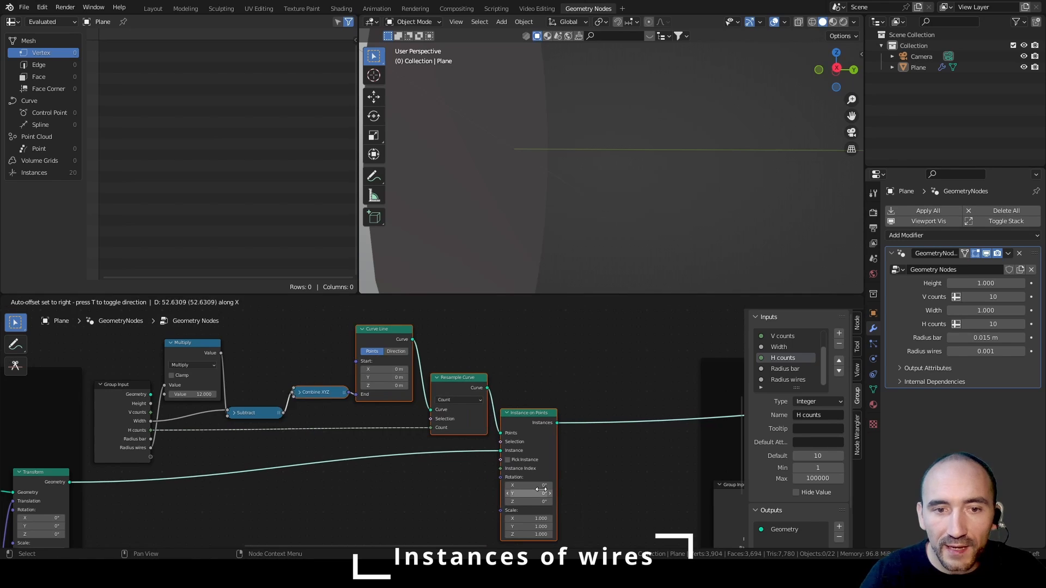
left_click(552, 491)
scroll(565, 157, "down", 5)
middle_click_drag(565, 156, 588, 193, "shift")
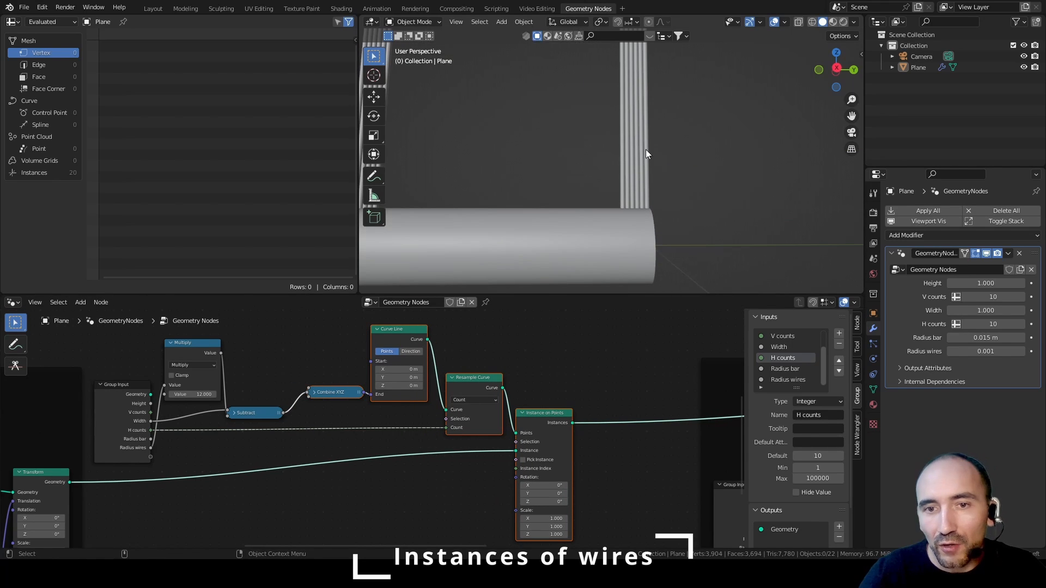
scroll(650, 204, "down", 11)
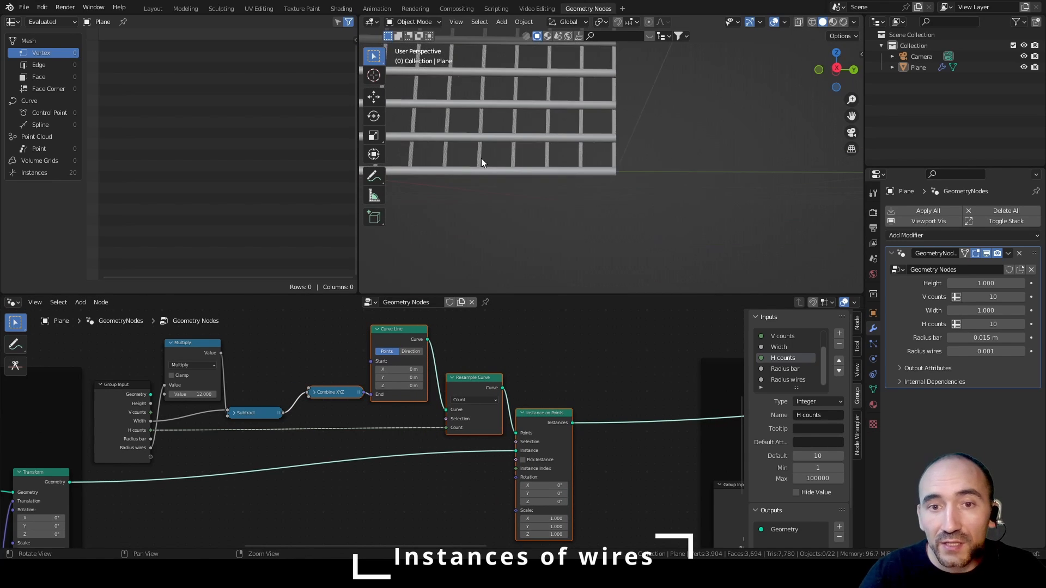
middle_click_drag(481, 158, 603, 179, "shift")
scroll(598, 184, "up", 1)
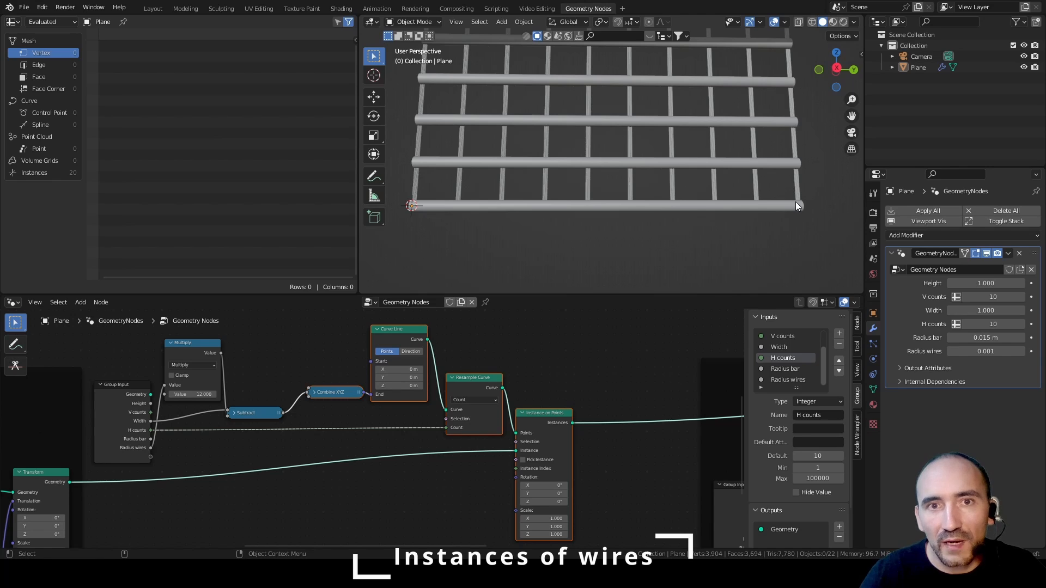
Step: Group the wire instancing nodes in a frame labelled "Instances wires"
scroll(392, 414, "down", 2)
left_click_drag(554, 481, 173, 370)
key("ctrl+j")
key("F2")
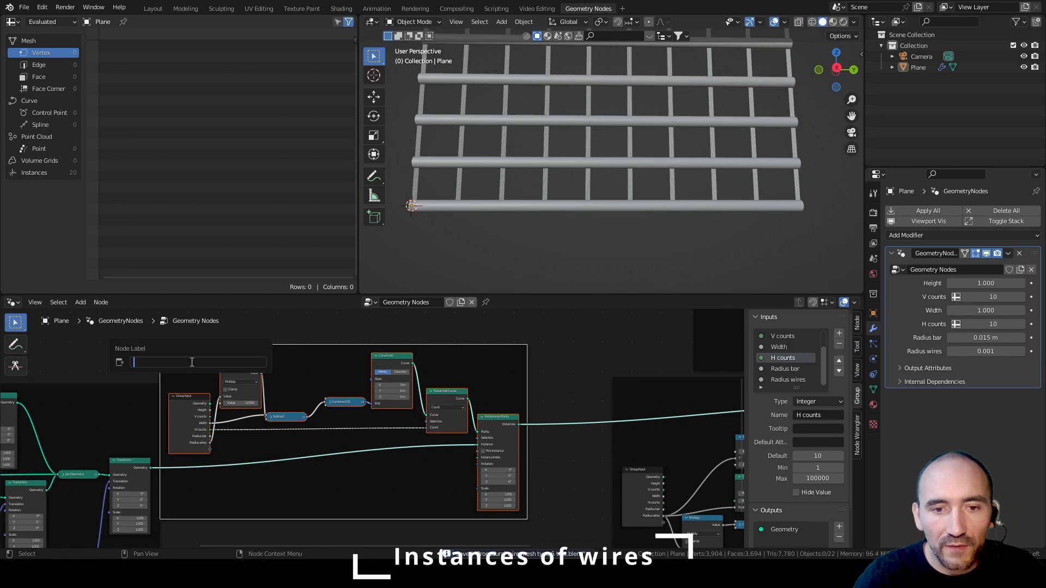
type("Inste")
type("nces")
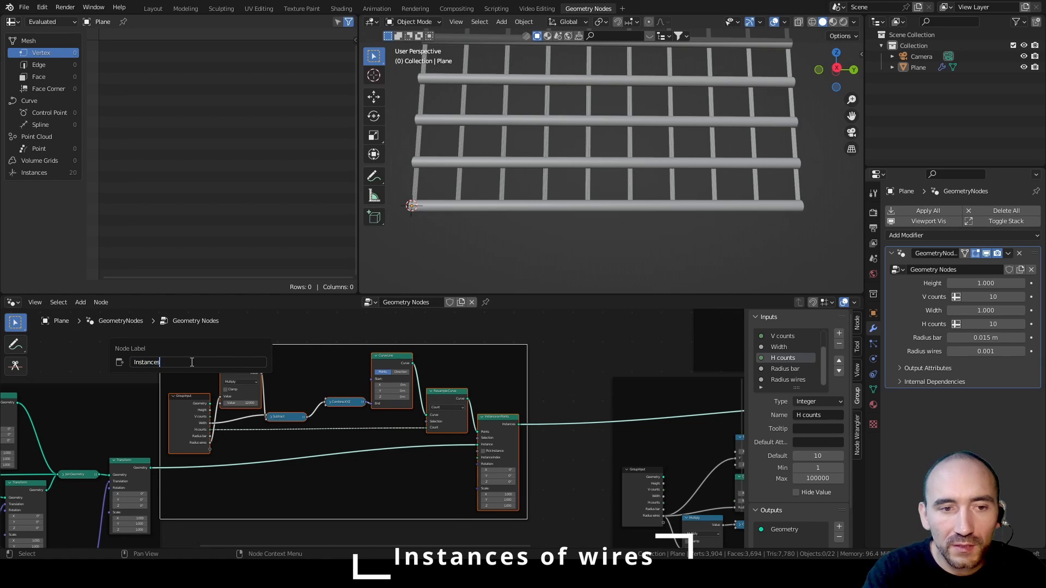
type(" wires")
key("Return")
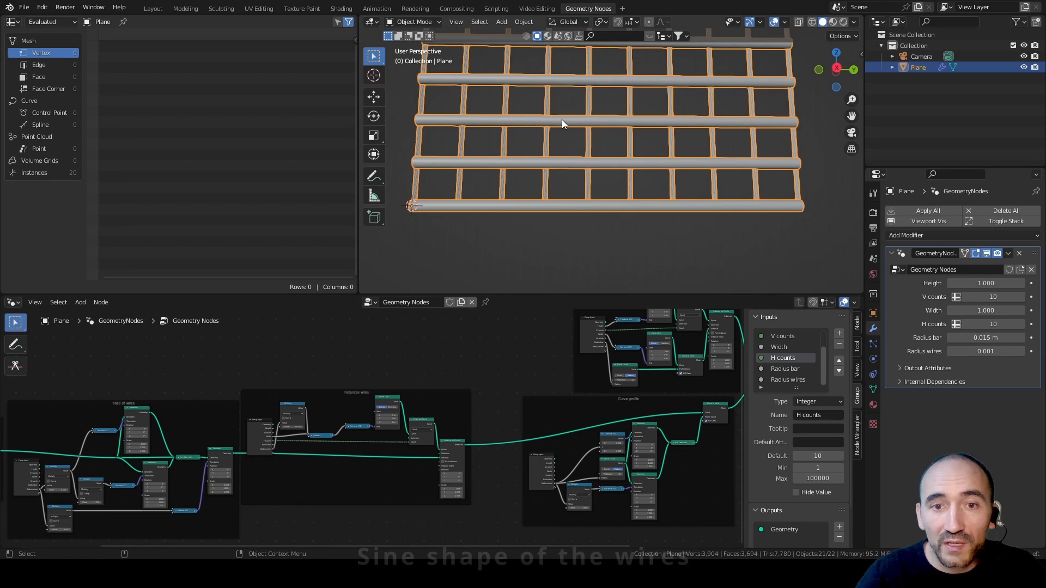
Step: Set the modifier's Radius bar value to 0.004 m
left_click_drag(986, 338, 960, 337)
scroll(470, 389, "up", 3)
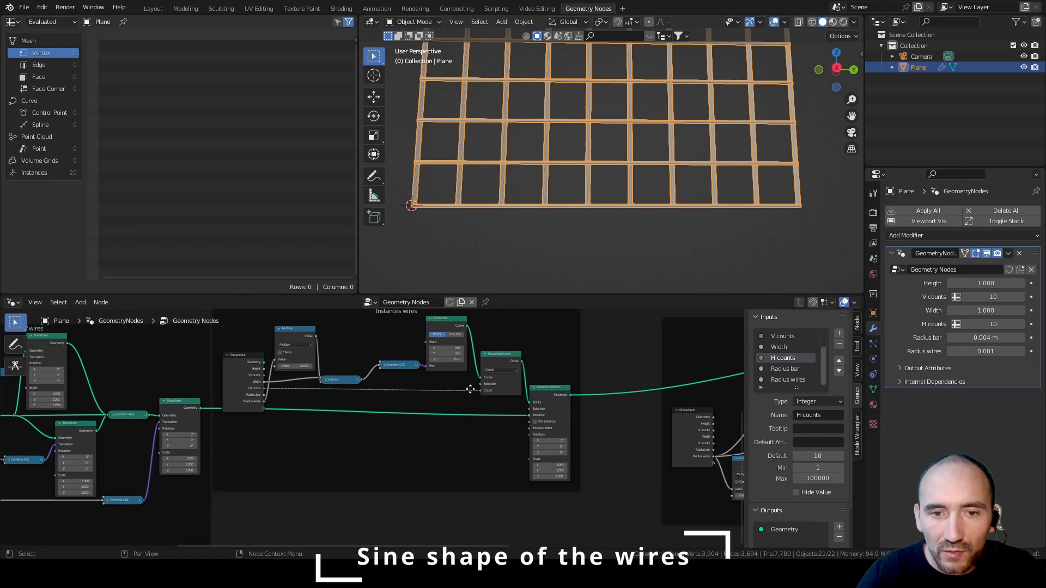
scroll(470, 388, "down", 6)
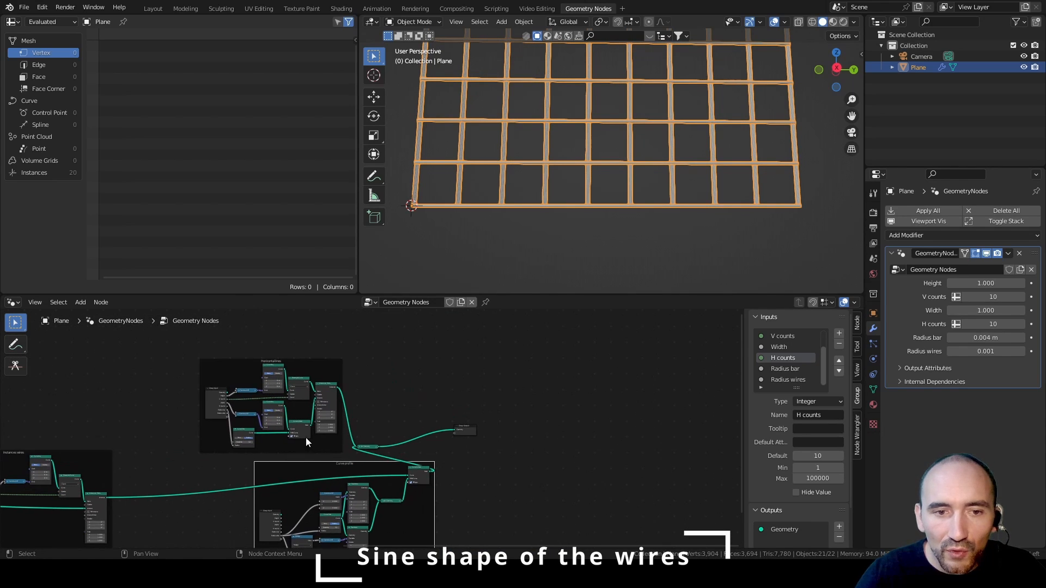
Step: Spread out the horizontal bars frame, Curve profile frame, Join Geometry and Group Output nodes to free space after the Instances wires frame
left_click_drag(306, 370, 306, 348)
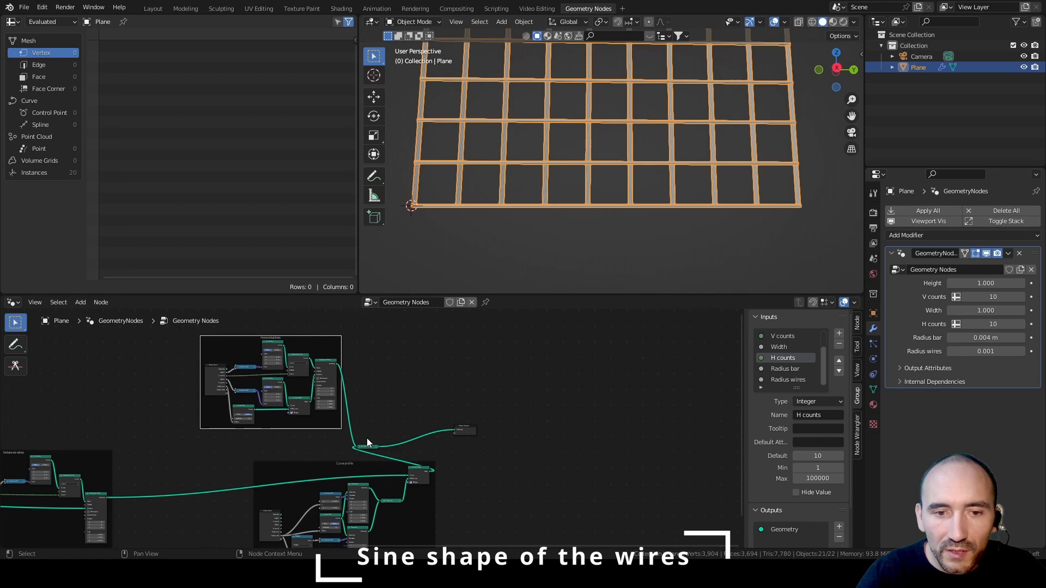
left_click(366, 446)
left_click(464, 430, "shift")
left_click_drag(464, 429, 656, 435)
left_click_drag(342, 464, 444, 468)
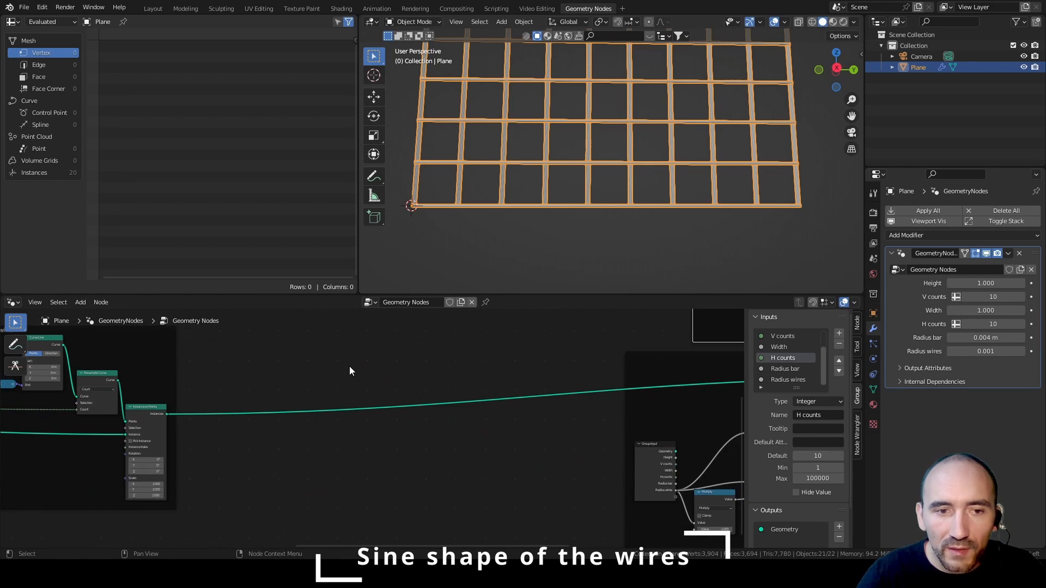
Step: Insert a Set Curve Tilt node on the link leaving the wires' Instance on Points node, placed just after the Instances wires frame
middle_click_drag(351, 370, 351, 398)
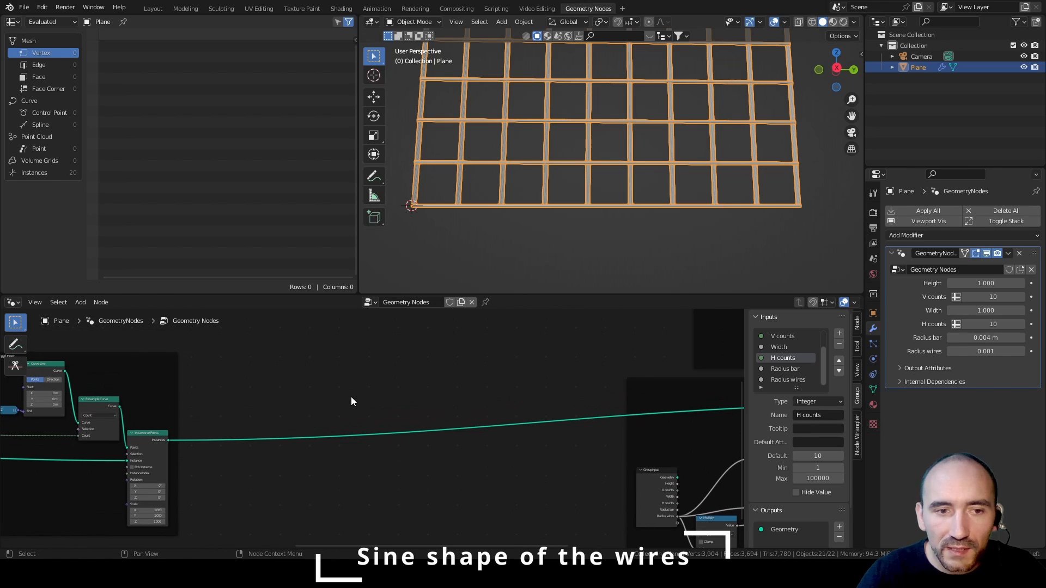
key("F3")
type("set ti")
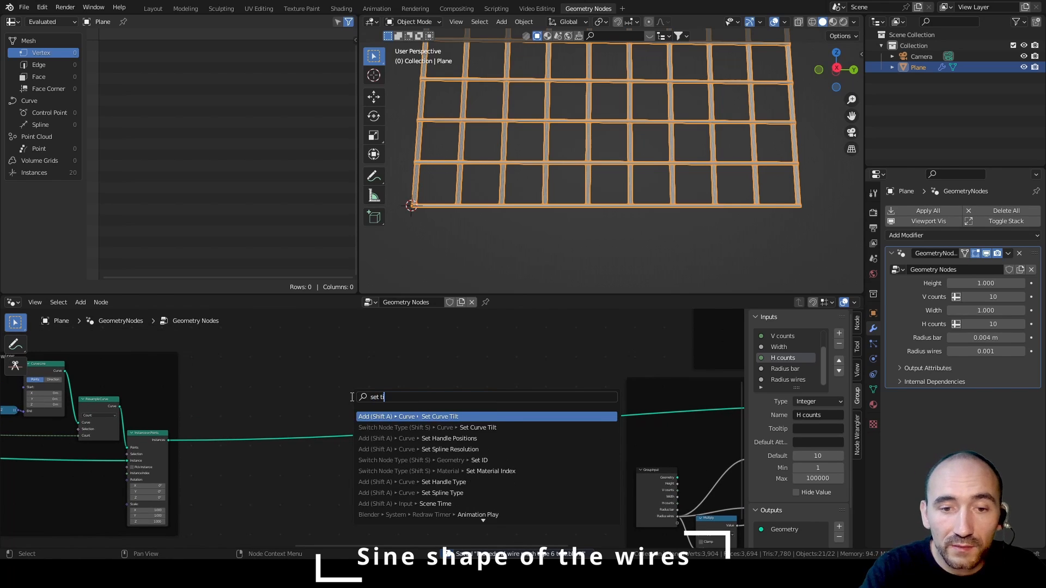
left_click(453, 416)
left_click(453, 418)
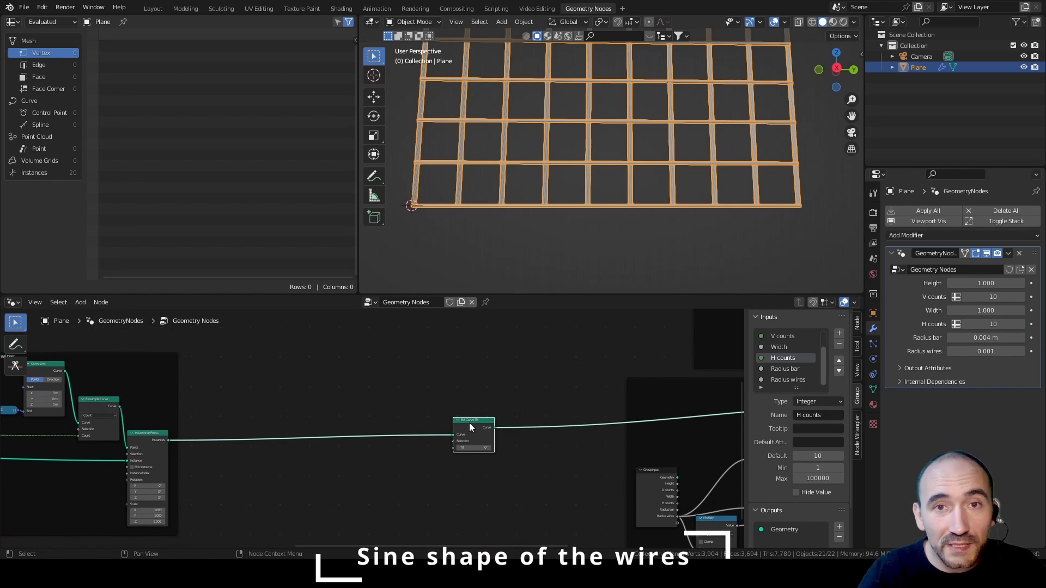
left_click_drag(469, 423, 243, 426)
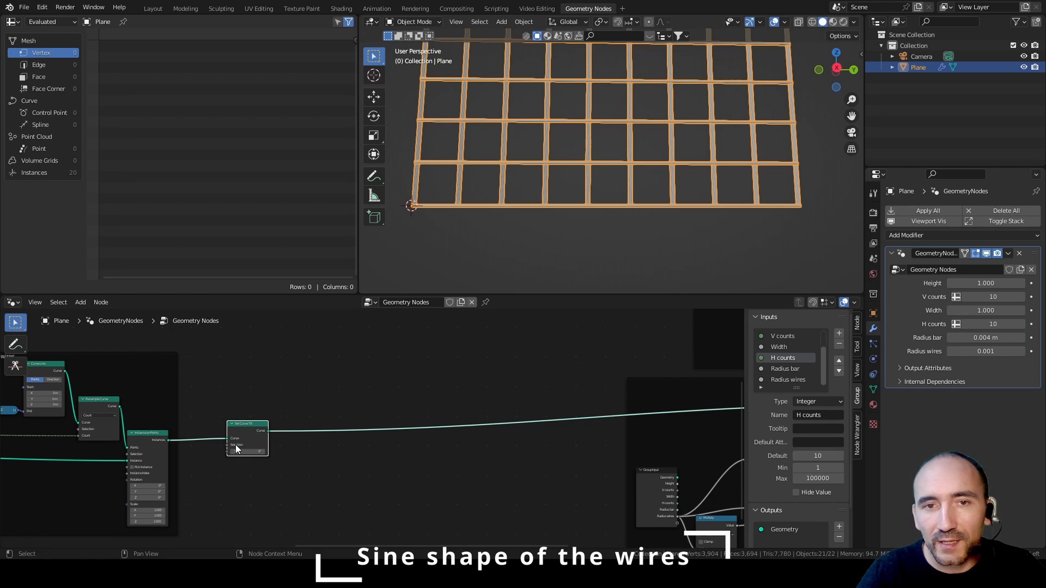
Step: Insert a Set Position node on the link leaving the Set Curve Tilt node, leaving a wide gap between the two
middle_click_drag(424, 232, 579, 203)
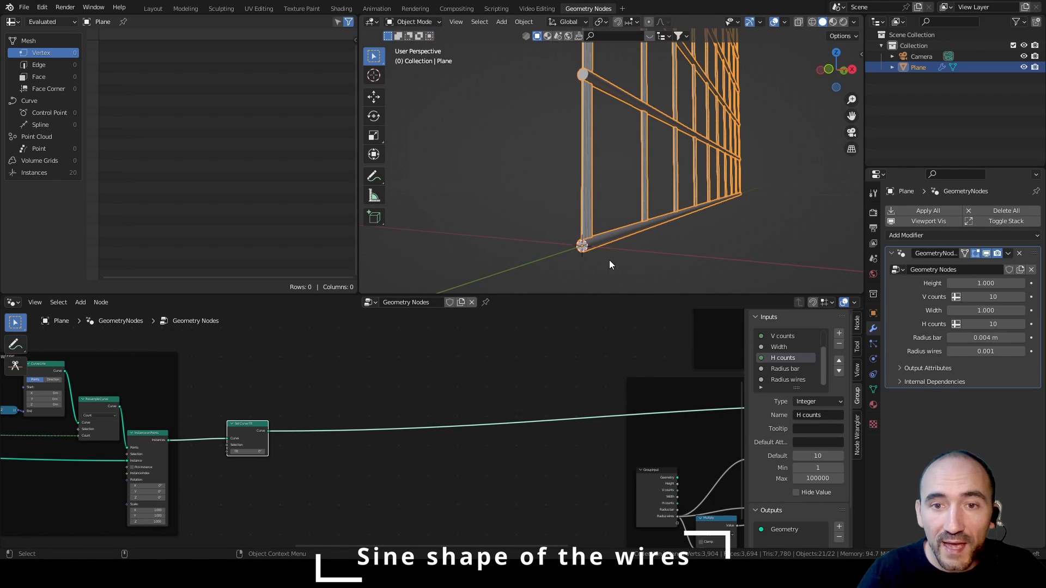
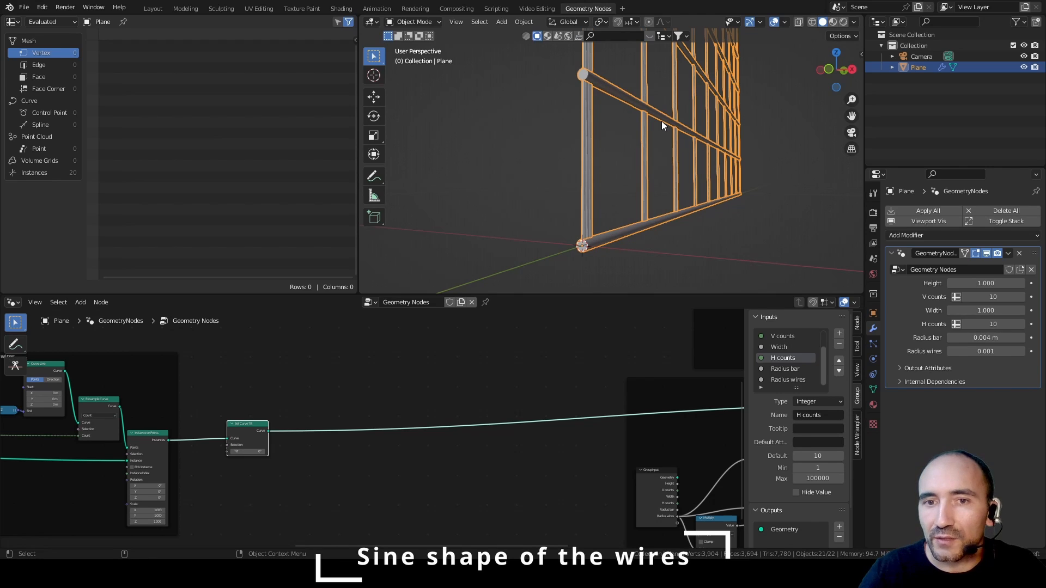
key("ctrl+s")
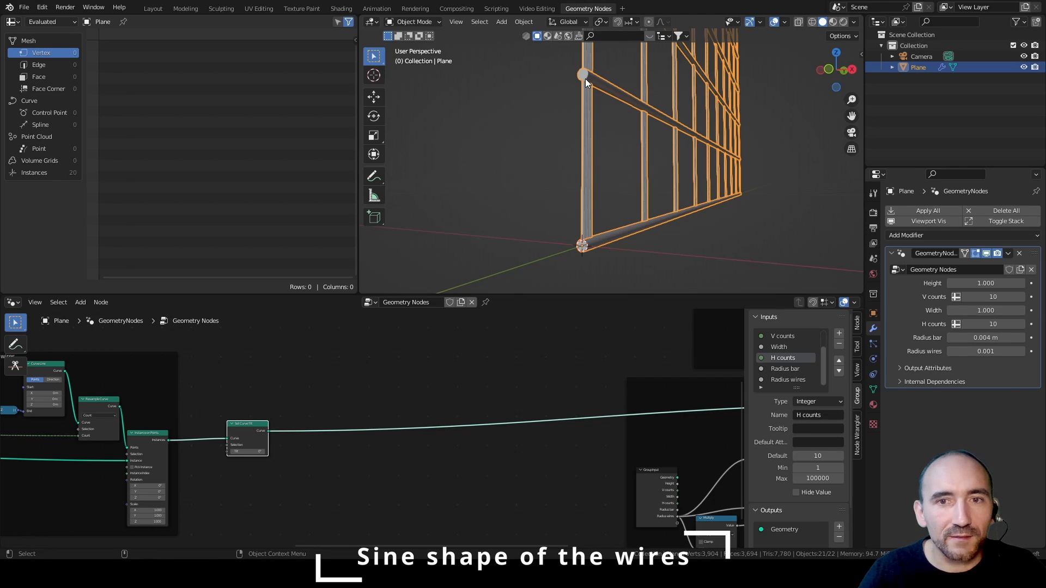
left_click(545, 158)
left_click(417, 406)
scroll(417, 406, "up", 4)
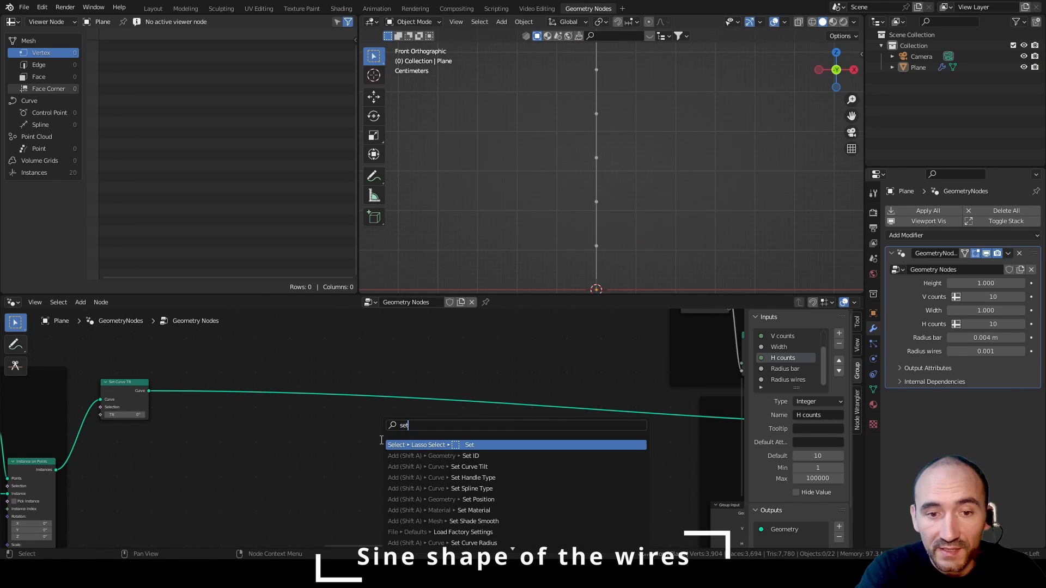
type("pos")
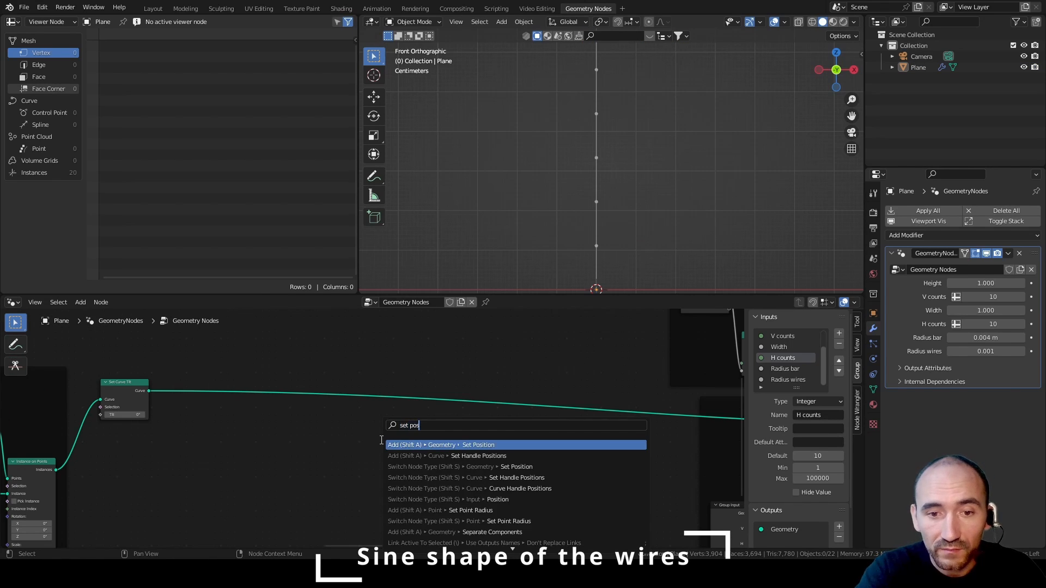
key("Return")
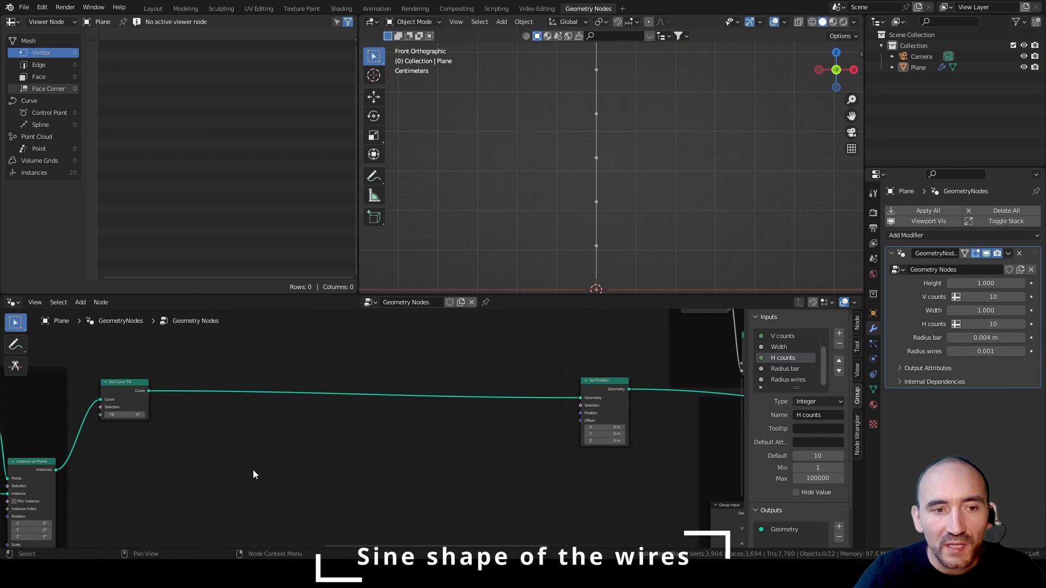
Step: Attach a Viewer to the Set Curve Tilt node's output to inspect its geometry data in the spreadsheet
middle_click_drag(195, 427, 302, 419)
left_click(230, 378, "ctrl+shift")
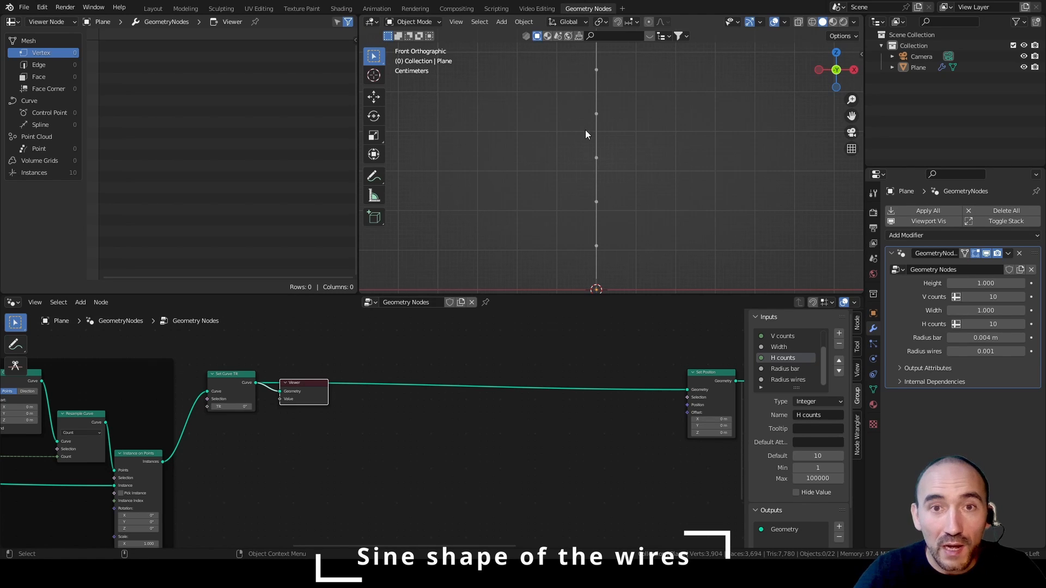
middle_click_drag(568, 417, 479, 401)
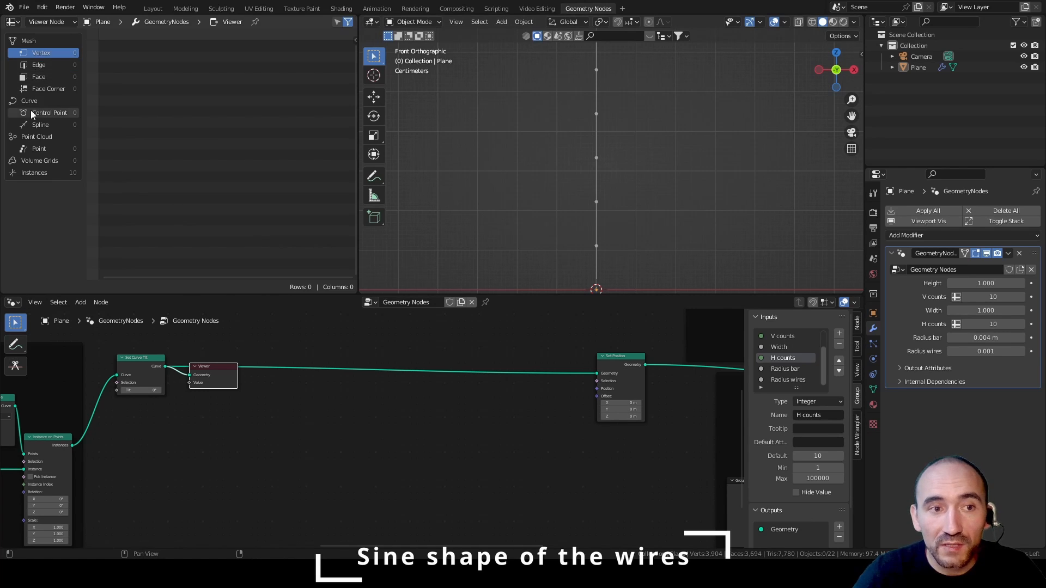
scroll(479, 423, "up", 1)
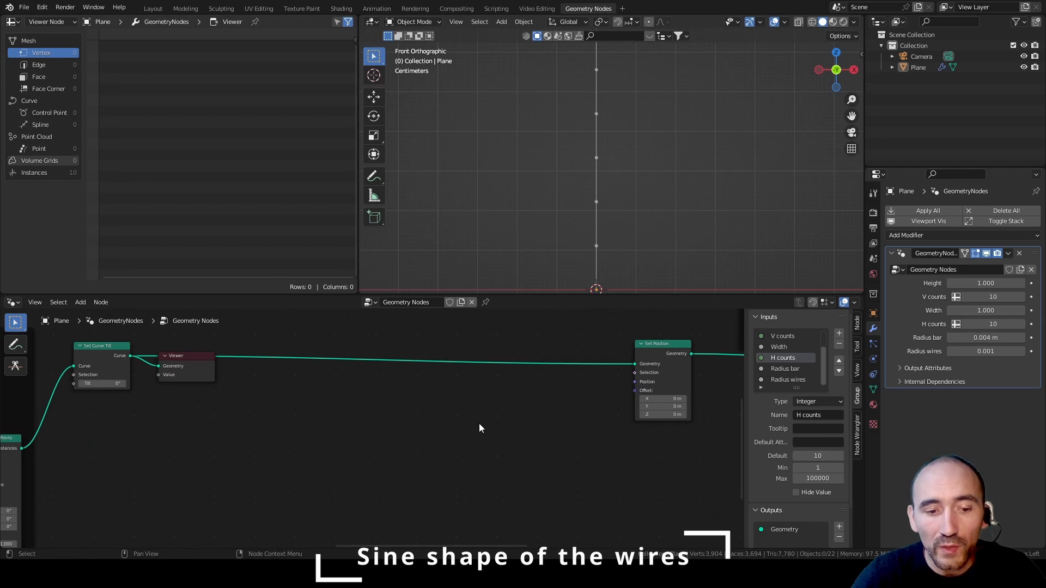
Step: Insert a Realize Instances node between Set Curve Tilt and Set Position, and delete the Viewer node
key("F3")
type("rea")
key("Return")
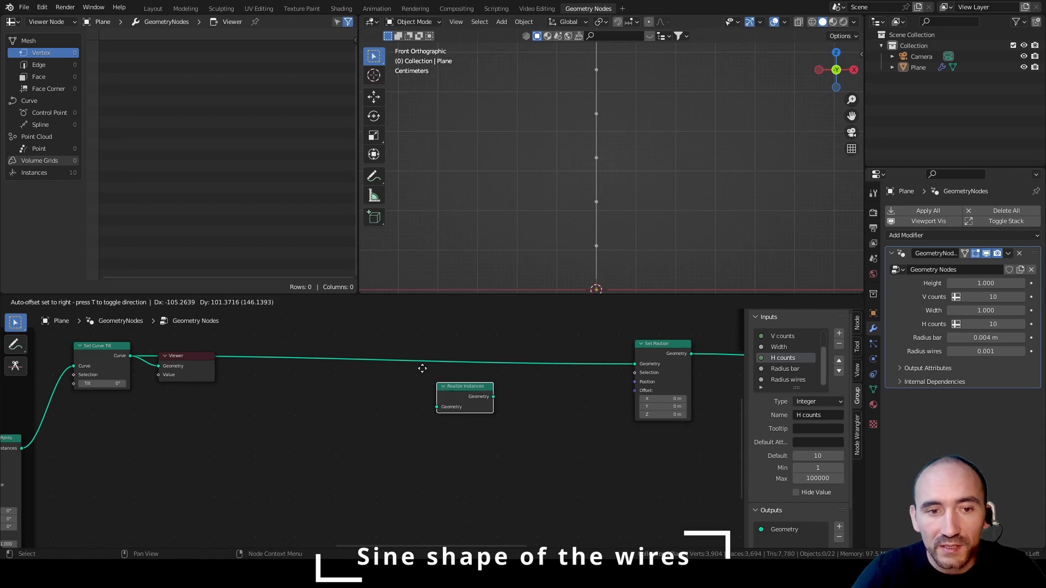
left_click(245, 351)
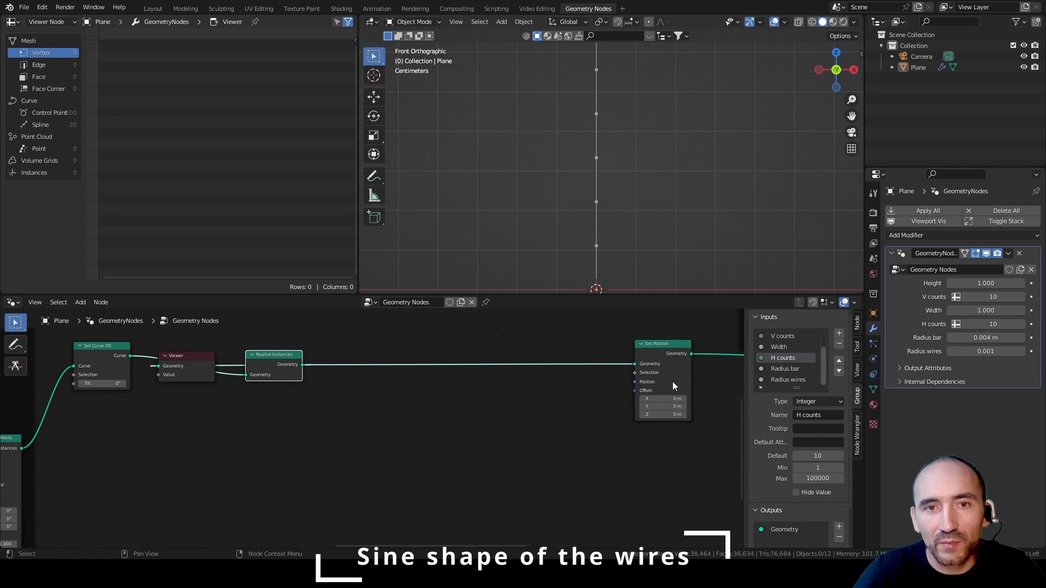
left_click(188, 357)
key("x")
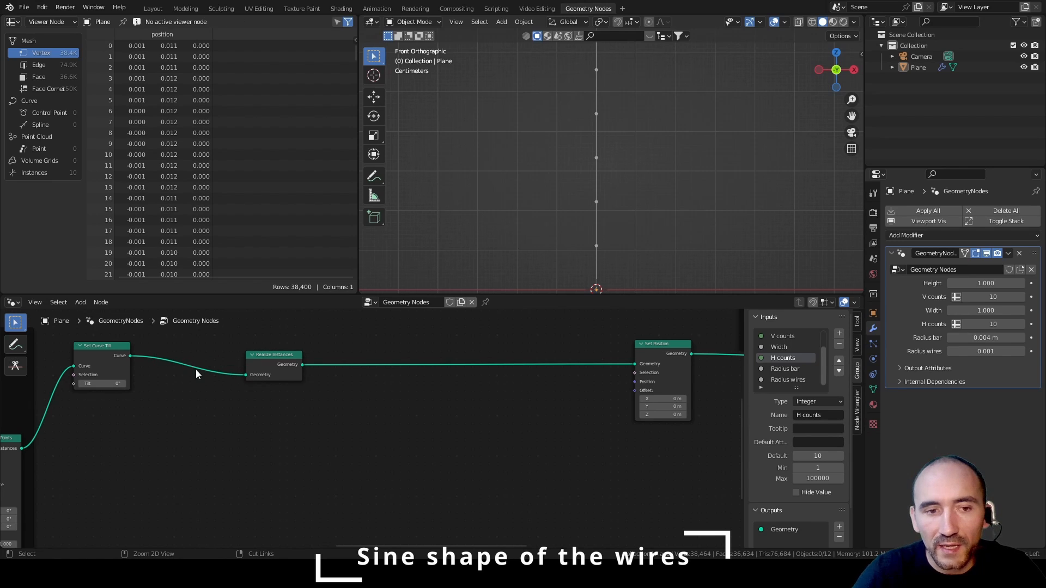
Step: Add a Spline Parameter node below the Realize Instances link and feed its Factor output into a new Multiply math node
key("F3")
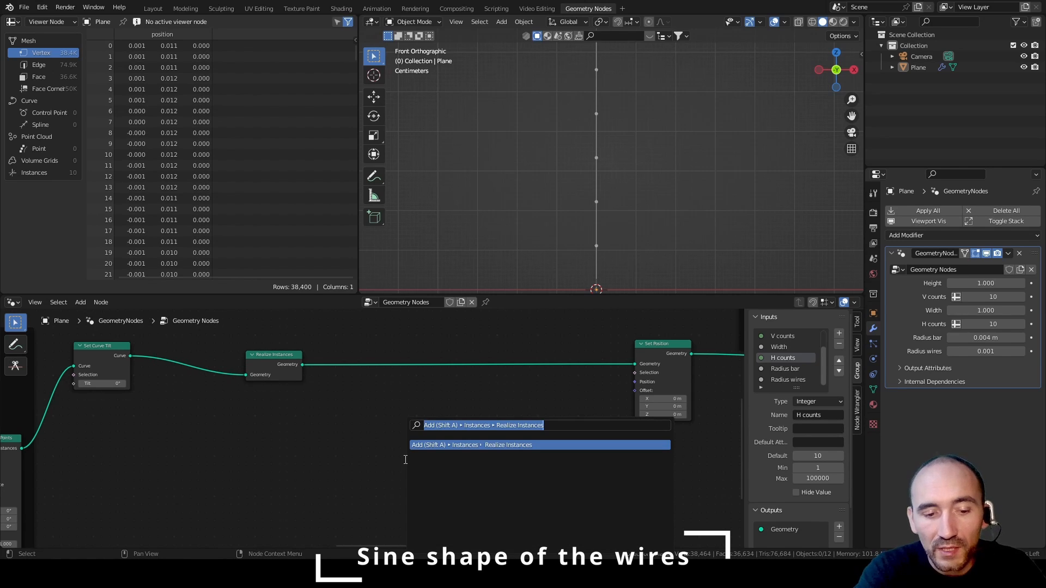
type("spline par")
key("Return")
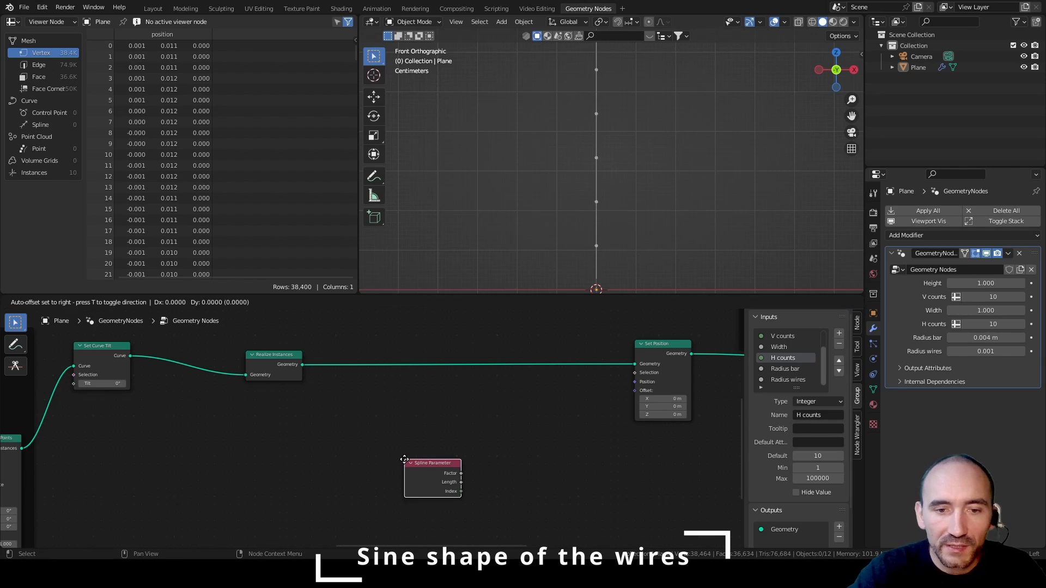
left_click(335, 403)
scroll(372, 428, "up", 2)
left_click_drag(396, 415, 430, 416)
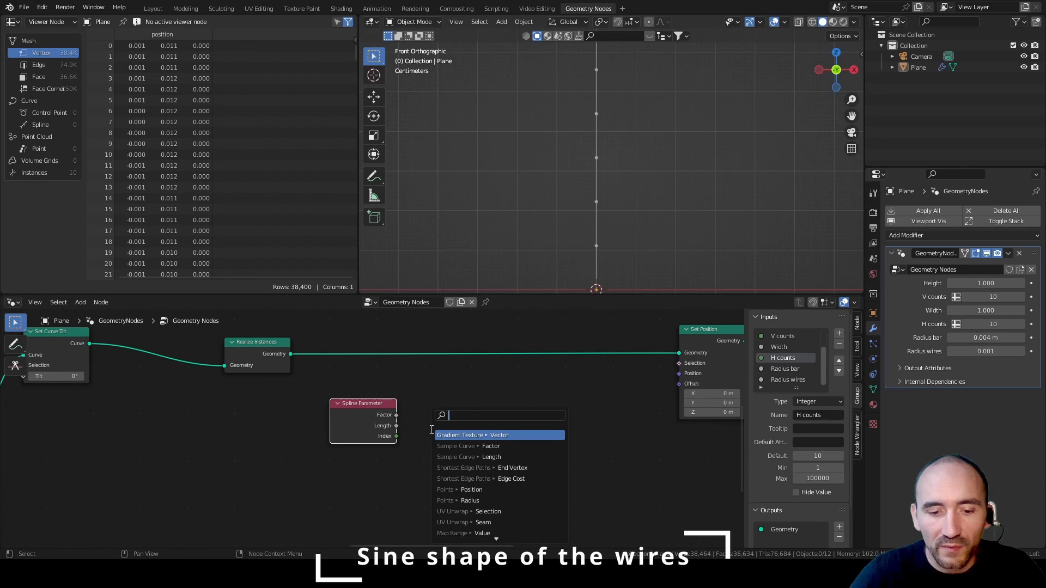
type("mult")
key("Return")
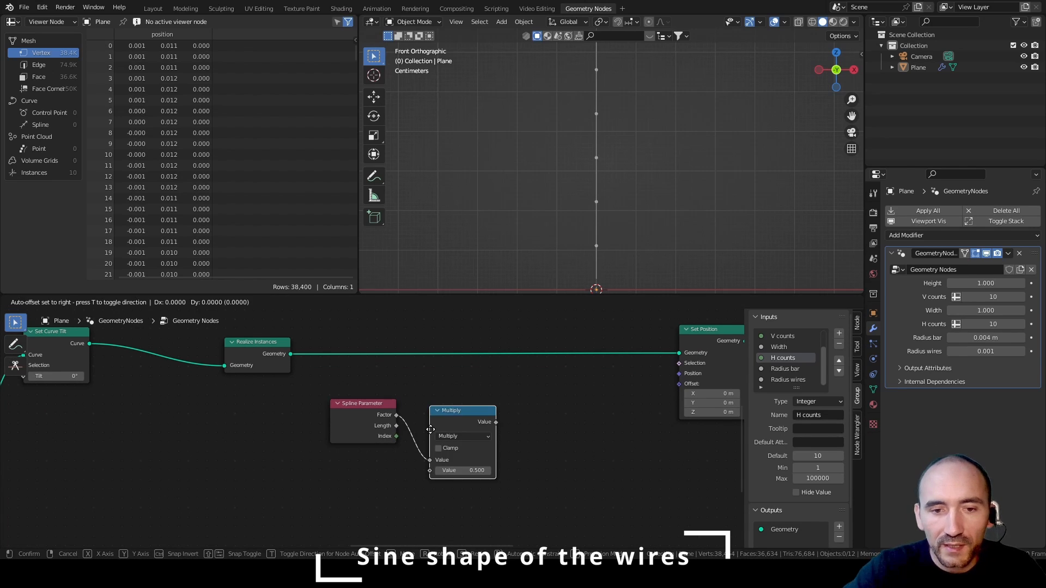
left_click(423, 433)
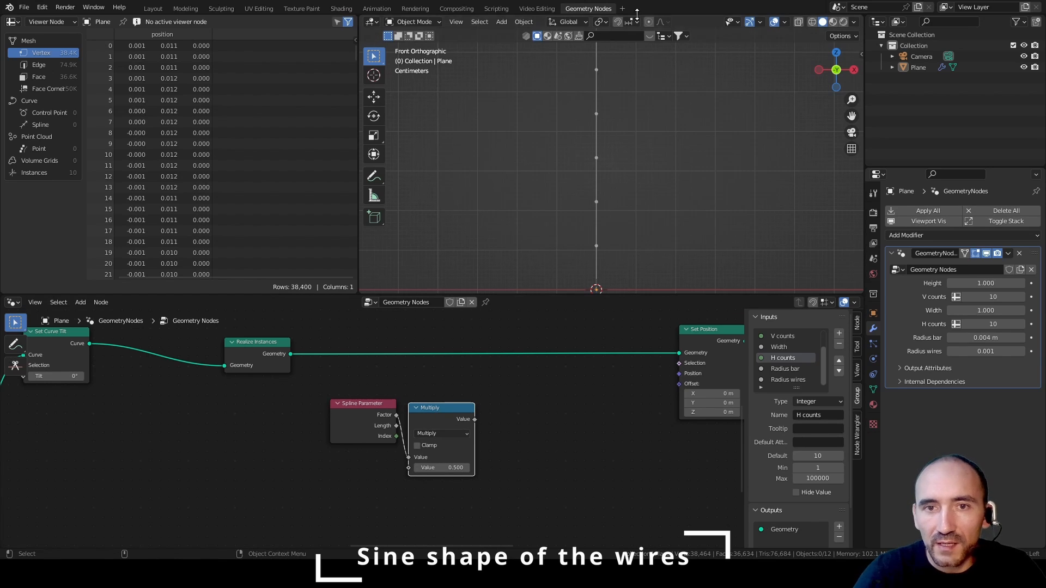
Step: Chain a Sine node and a second Multiply node after the first Multiply, and shift the whole chain away from Set Position
left_click_drag(475, 419, 513, 416)
type("sin")
key("Return")
left_click(498, 410)
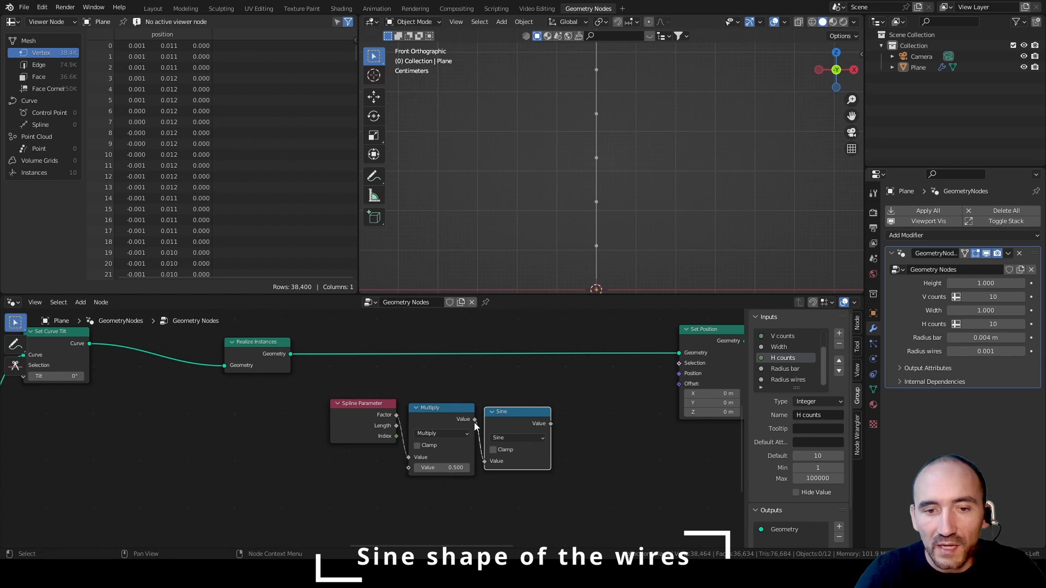
left_click(552, 425)
type("multi")
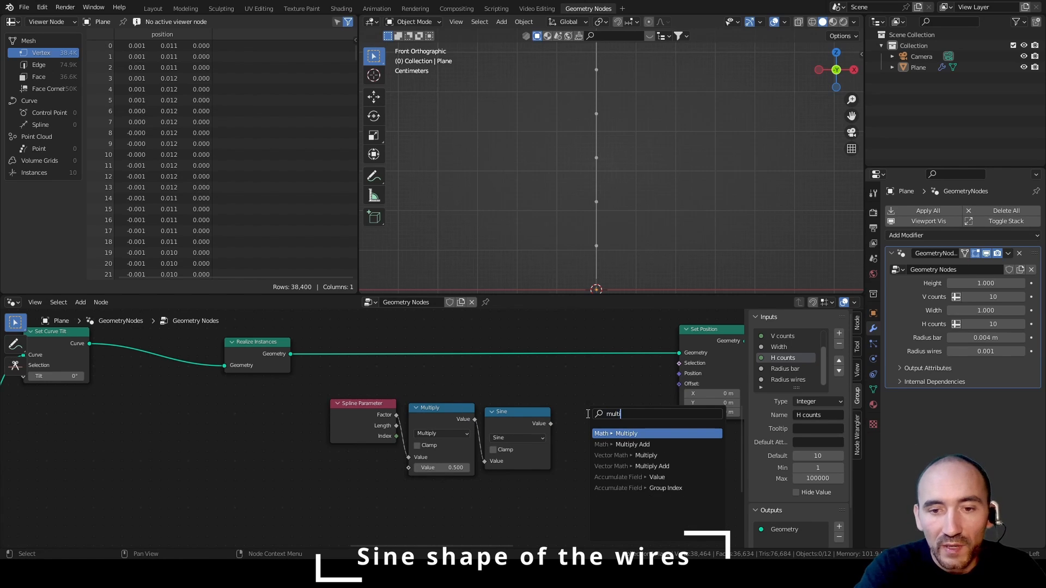
key("Return")
left_click(558, 416)
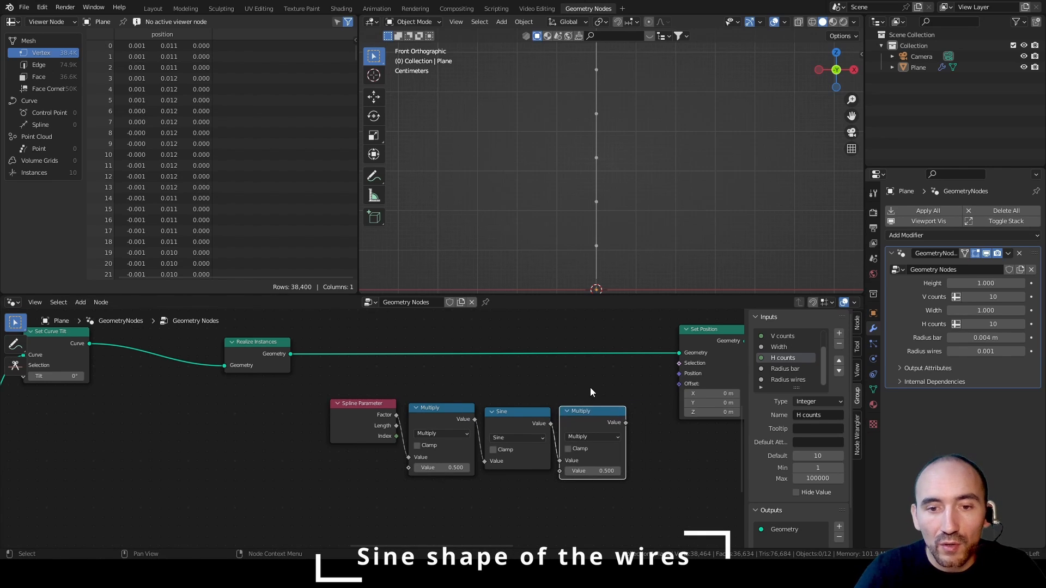
left_click_drag(592, 387, 234, 441)
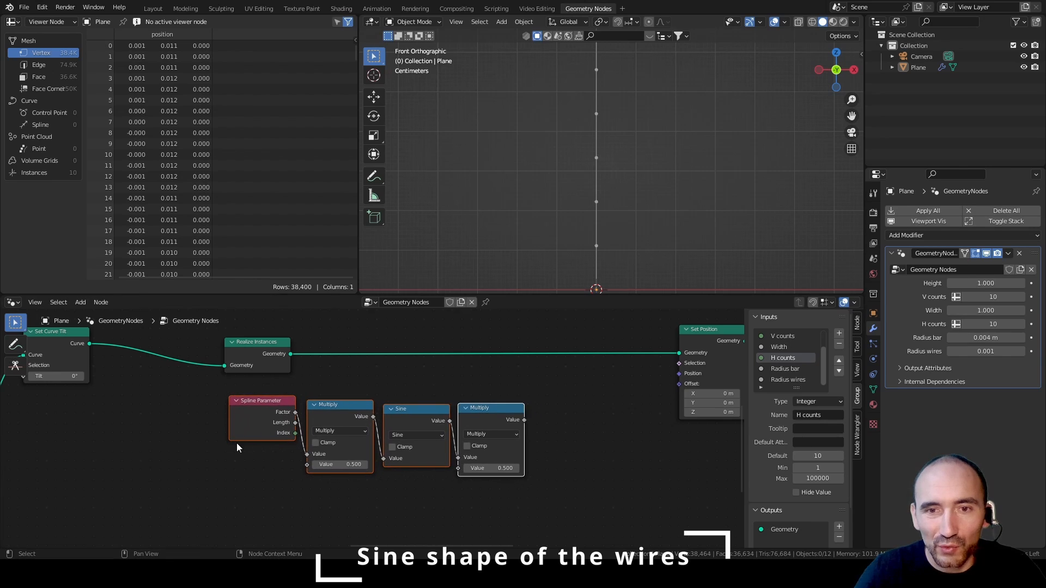
left_click(439, 377)
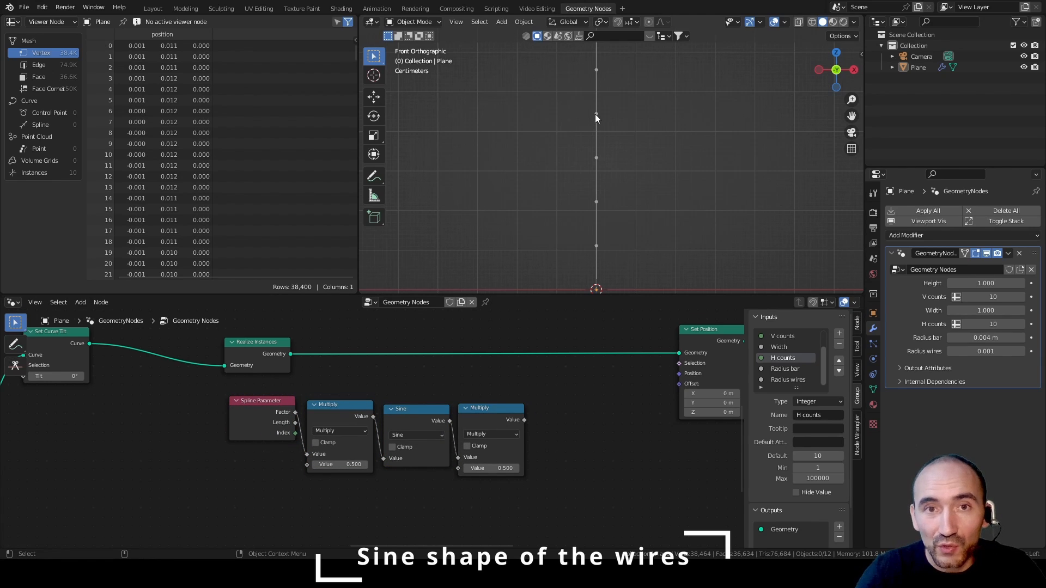
Step: Feed the second Multiply into the X input of a new Combine XYZ node and link its Vector to Set Position's Offset
left_click_drag(524, 419, 566, 417)
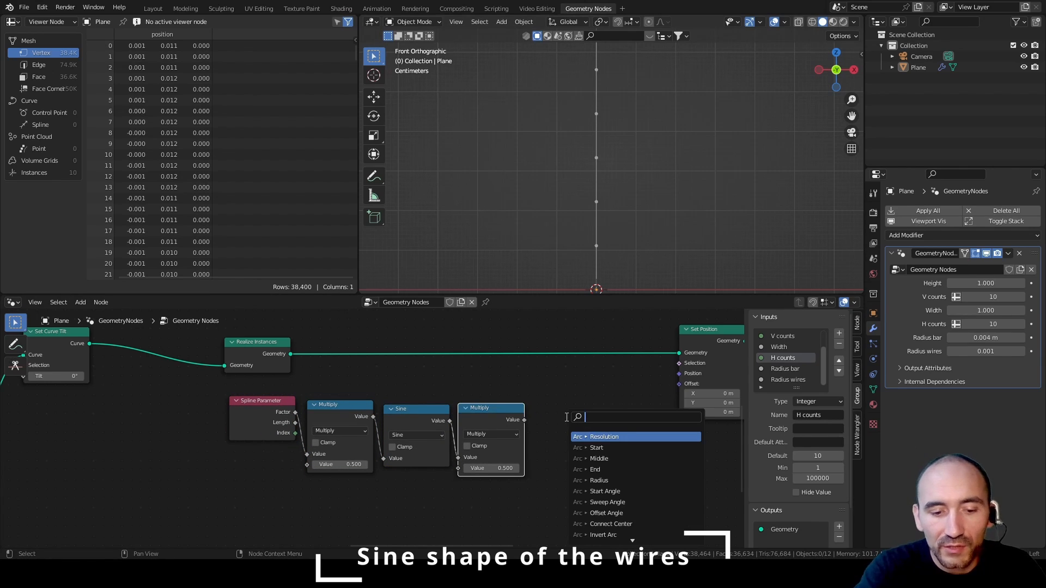
type("combine")
key("Down")
key("Down")
key("Down")
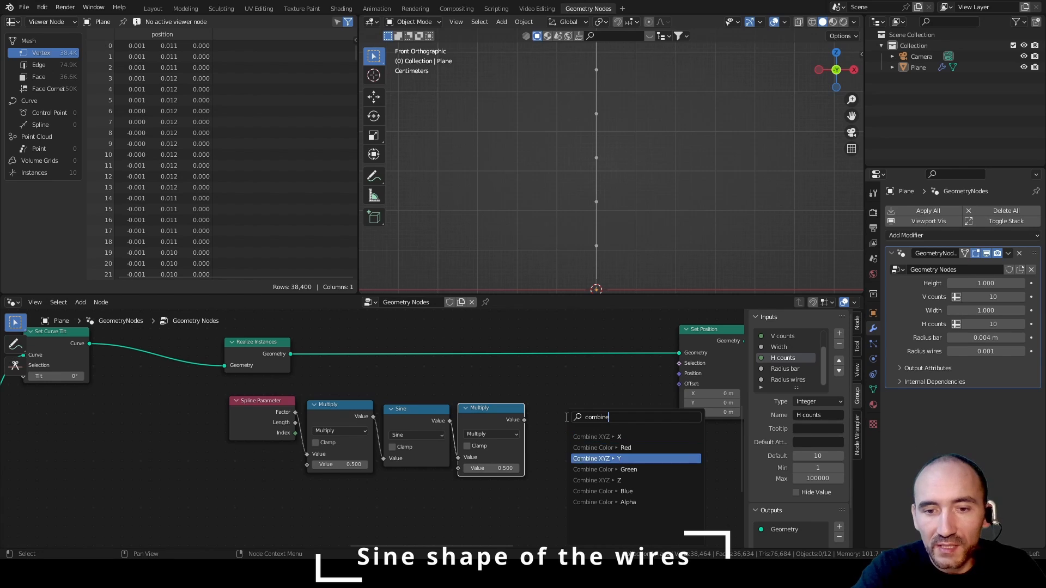
key("Up")
key("Up")
key("Up")
key("Return")
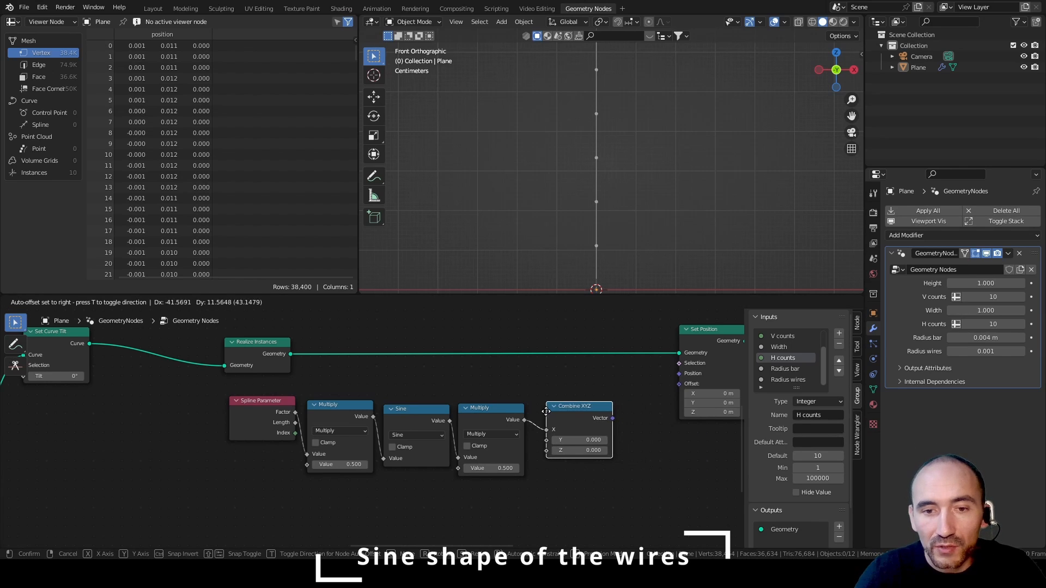
left_click(546, 412)
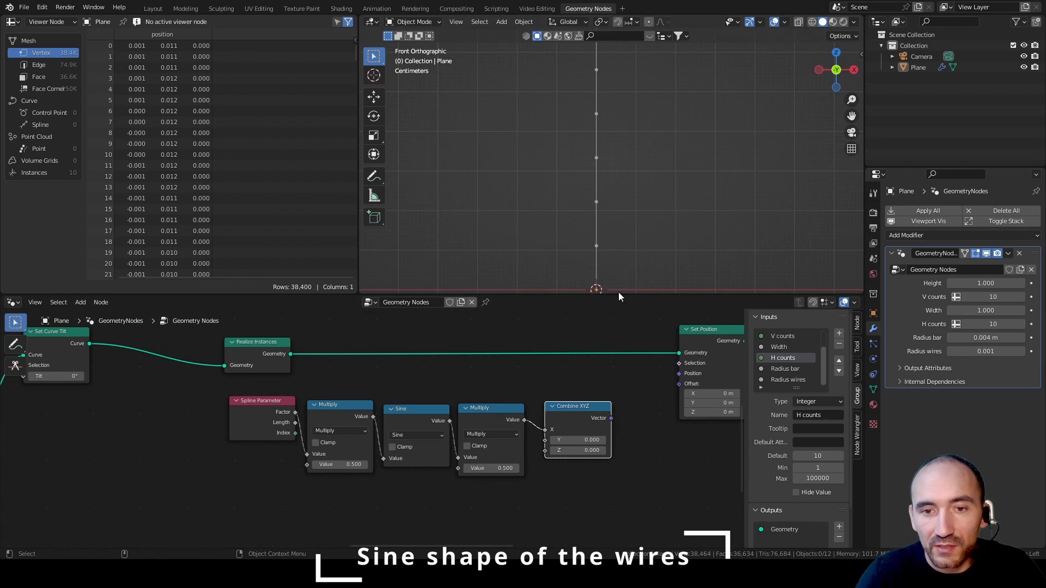
left_click_drag(612, 418, 678, 383)
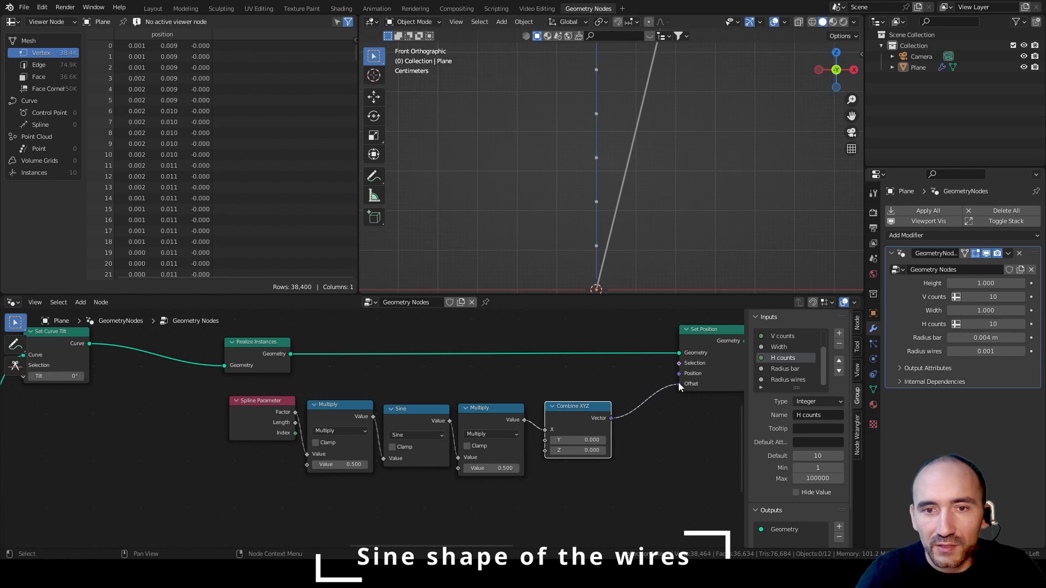
Step: Set the Multiply value before the Sine node to 28.900 and the one after it to 0.030
scroll(659, 182, "down", 5)
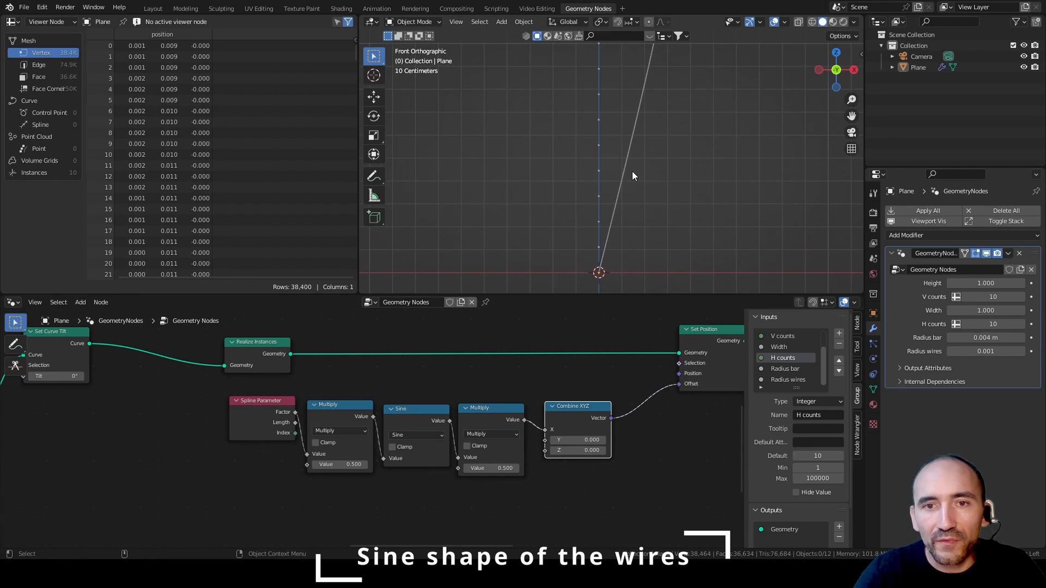
scroll(633, 172, "up", 1)
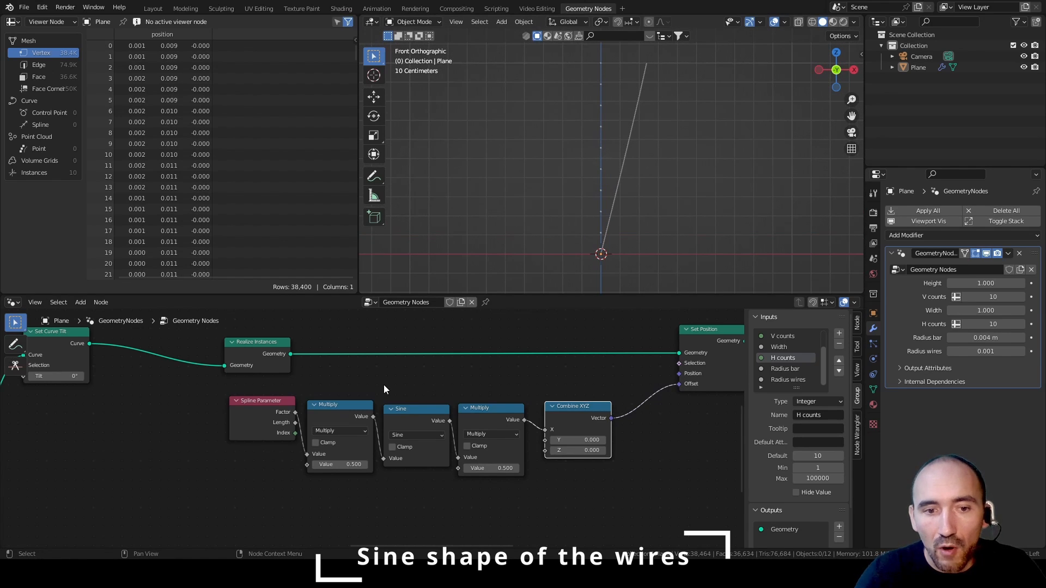
middle_click_drag(383, 385, 452, 387)
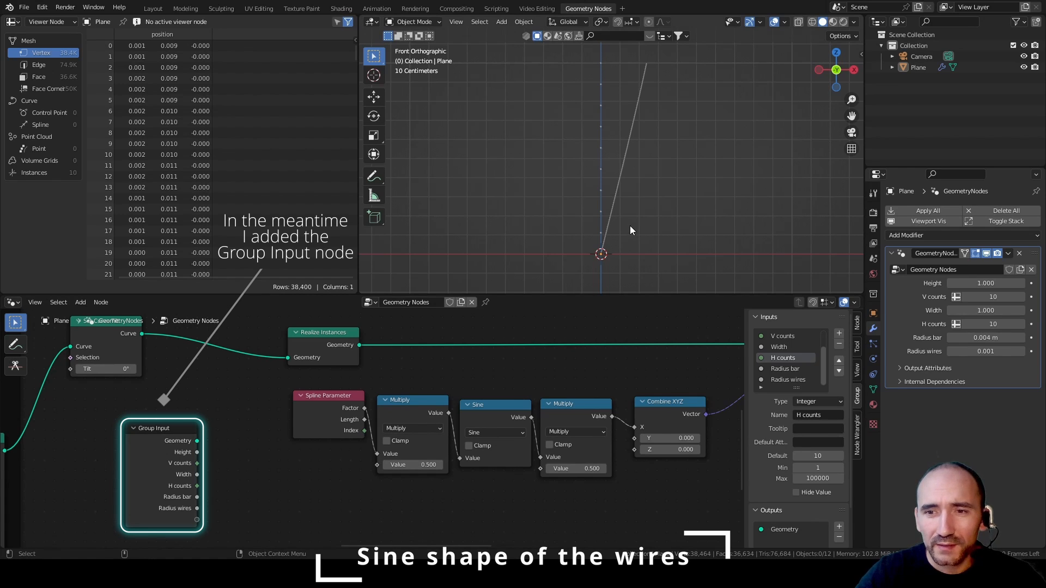
left_click_drag(413, 464, 713, 464)
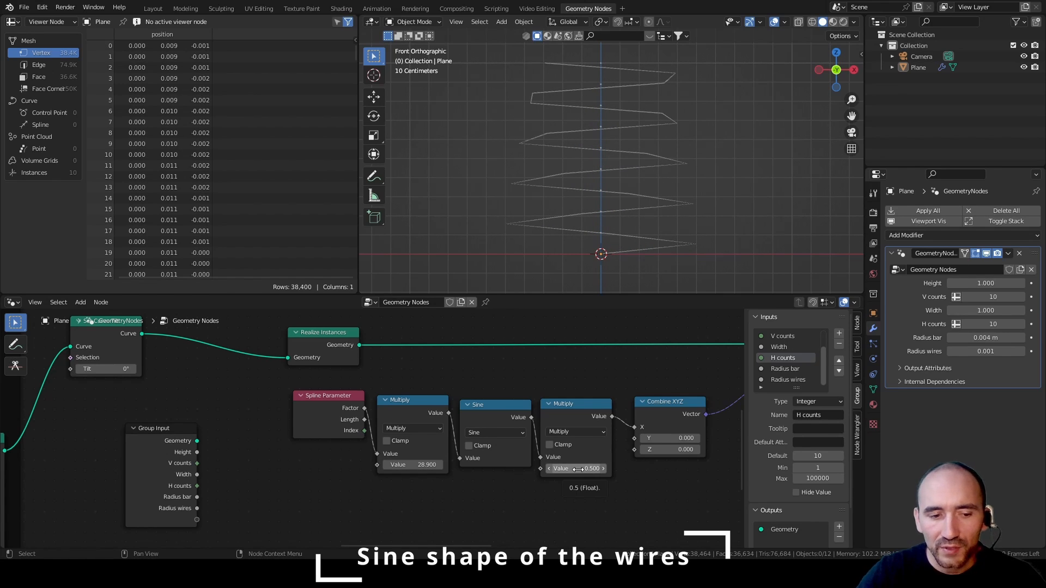
left_click_drag(579, 469, 537, 468)
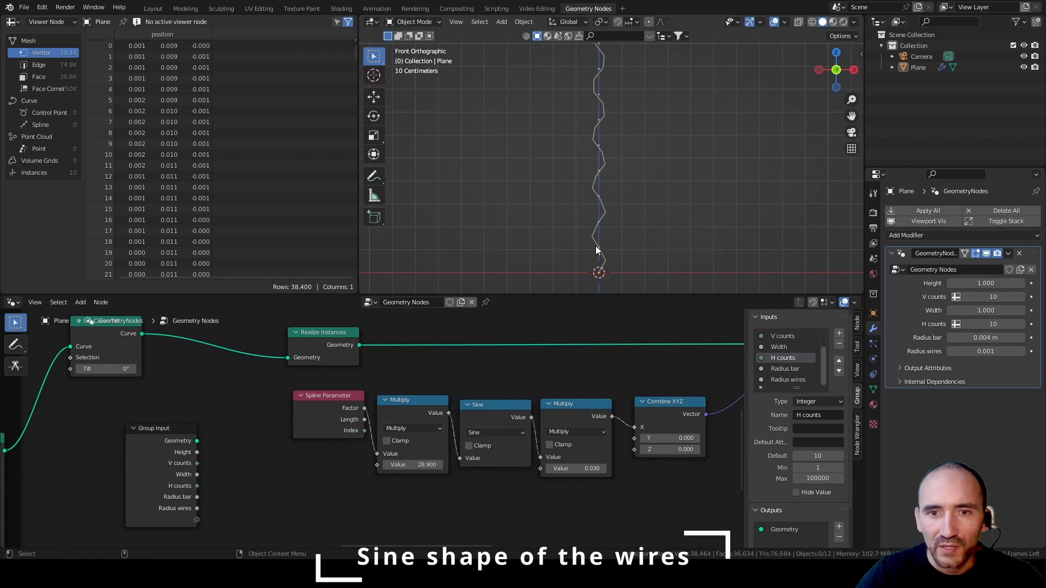
middle_click_drag(590, 203, 613, 164, "shift")
scroll(599, 251, "up", 7)
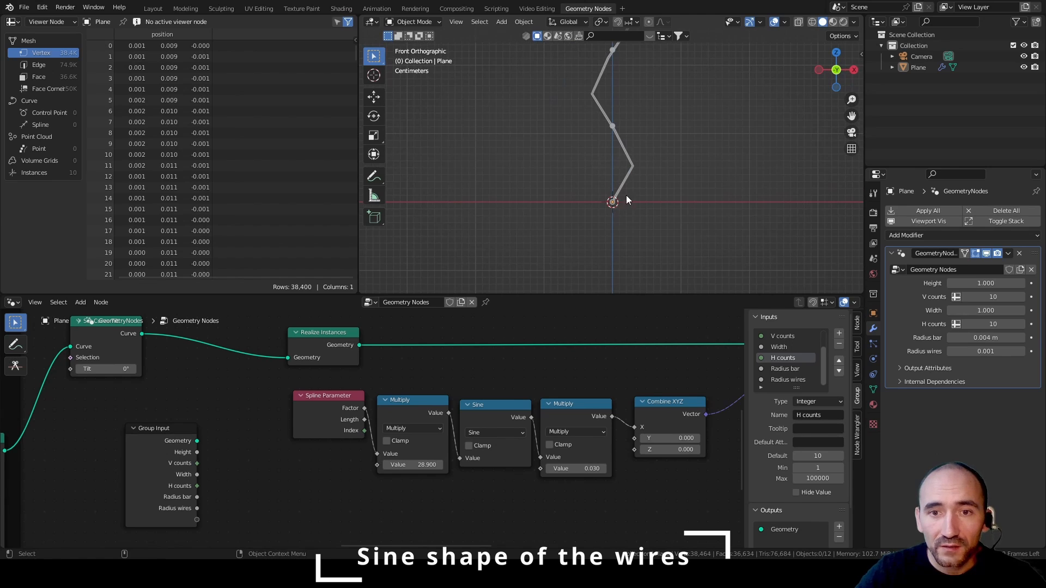
Step: Shift Spline Parameter and the first Multiply away from Sine and insert an Add math node between Multiply and Sine
left_click_drag(345, 400, 270, 402)
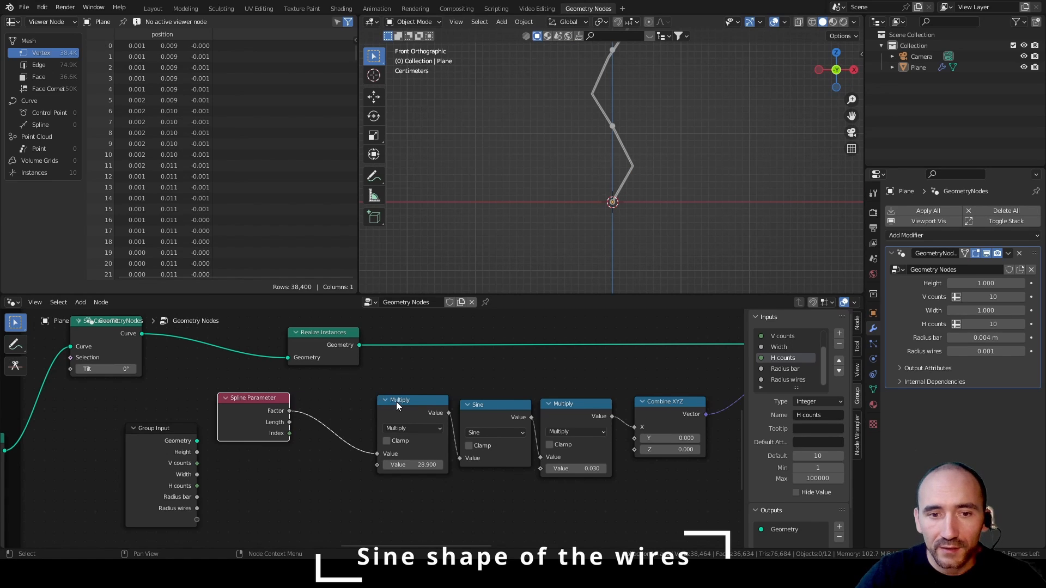
left_click_drag(397, 401, 325, 401)
key("shift+a")
type("add")
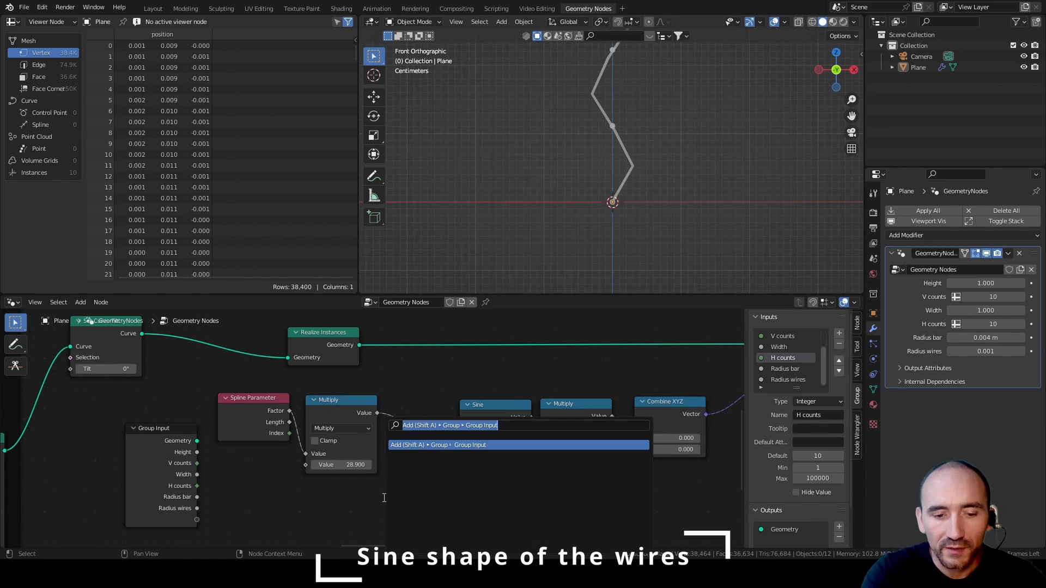
key("Return")
left_click(392, 400)
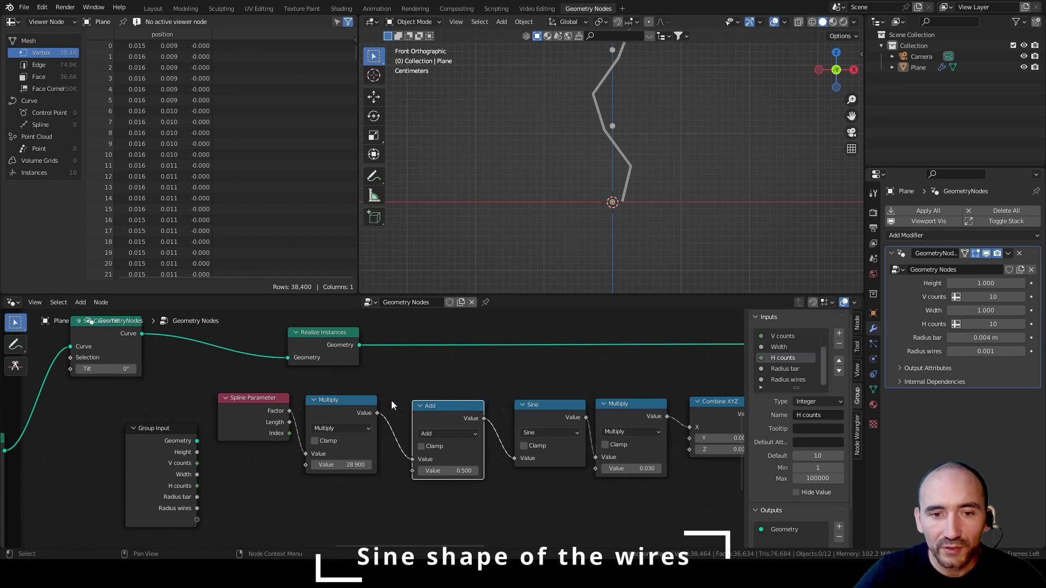
Step: Adjust the Add node's value to 1.000 to shift the phase of the wire's sine wave
left_click(454, 434)
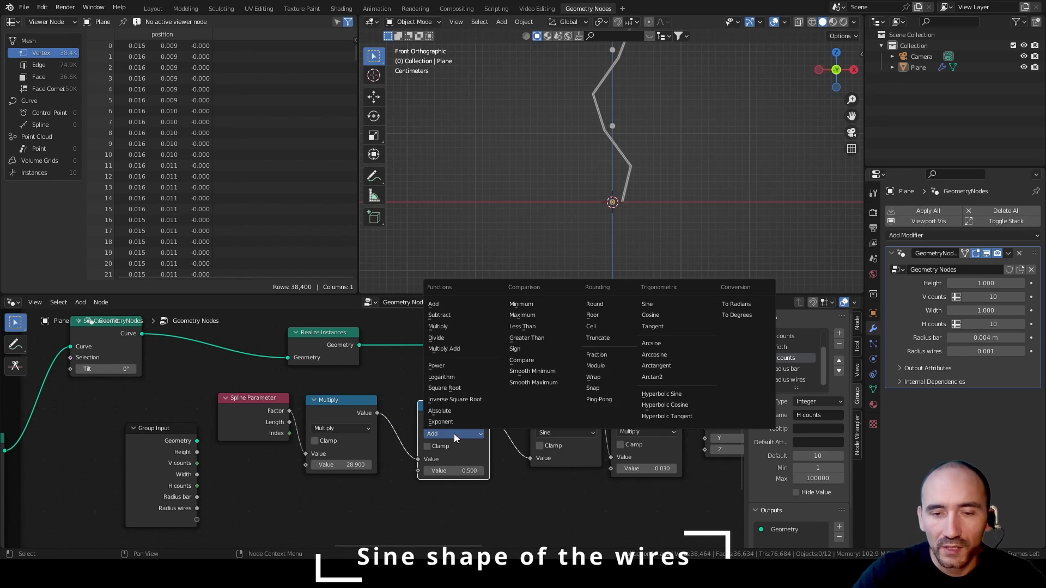
left_click_drag(449, 472, 474, 472)
left_click(451, 472)
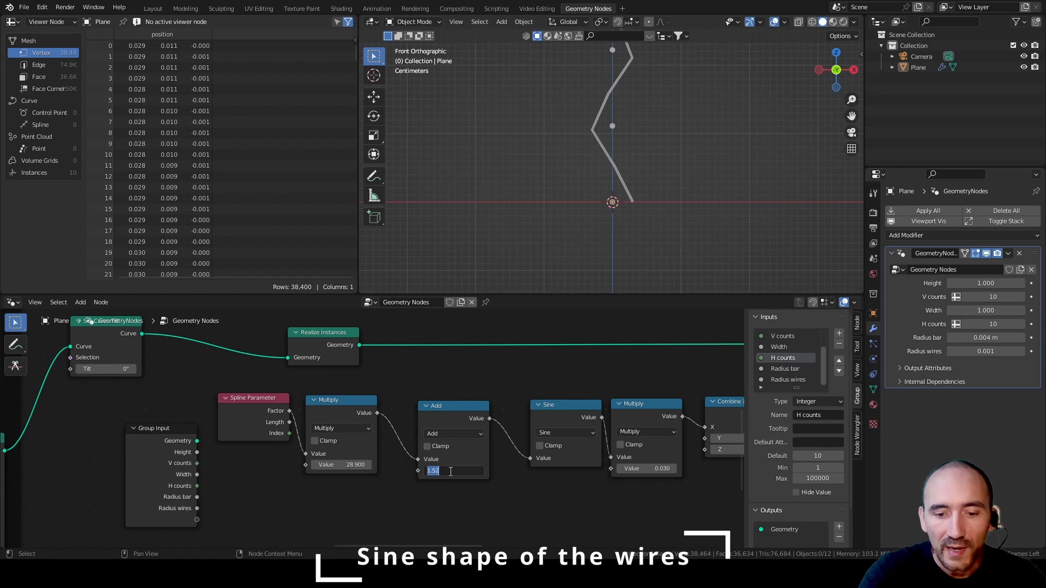
type("pi/2")
key("Return")
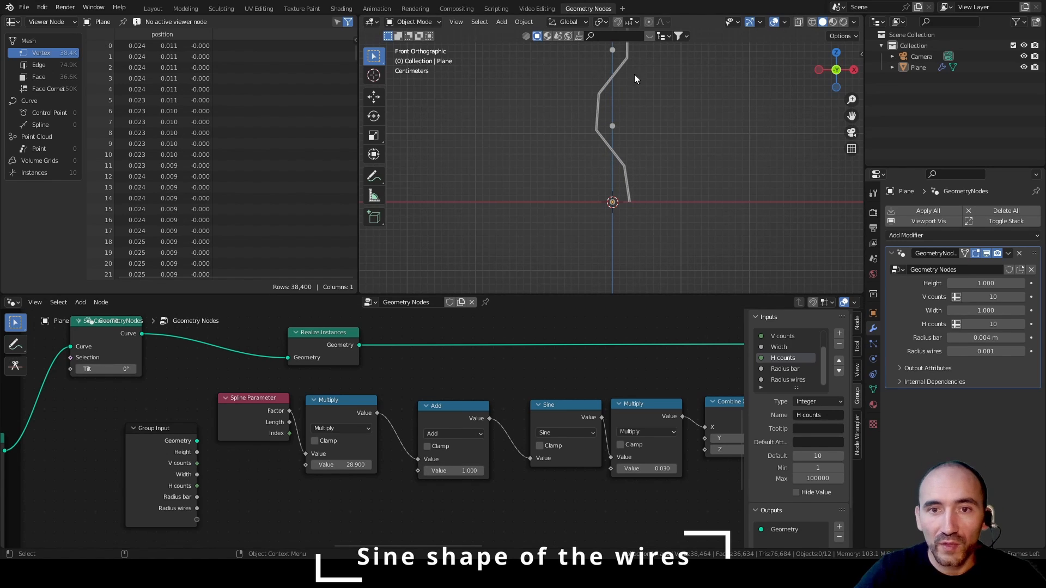
Step: Move the first Multiply and Spline Parameter nodes closer to Add and the Group Input node farther away
scroll(641, 222, "down", 5)
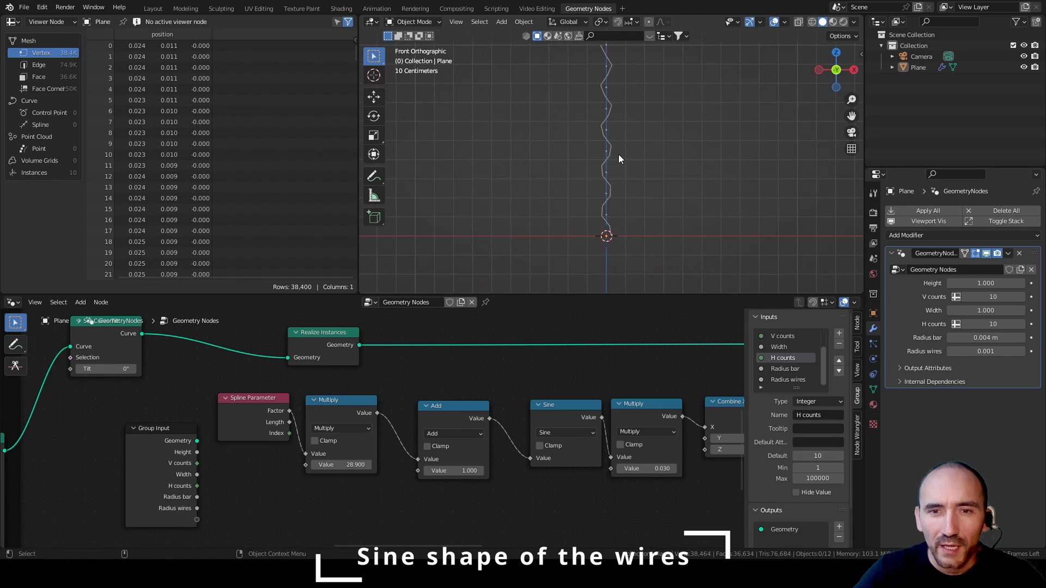
scroll(621, 164, "up", 2)
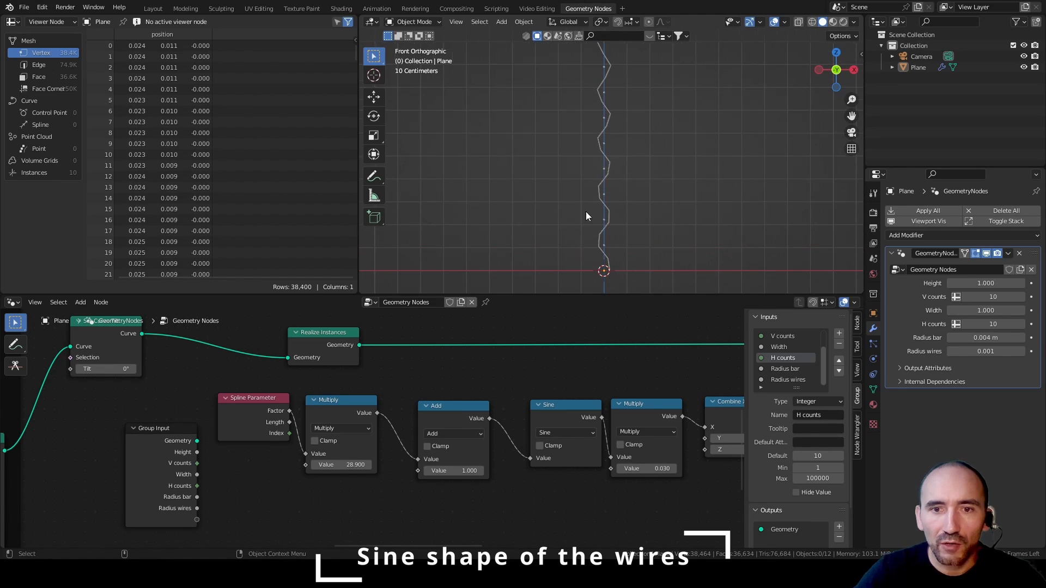
left_click_drag(259, 405, 283, 430)
left_click_drag(162, 439, 91, 444)
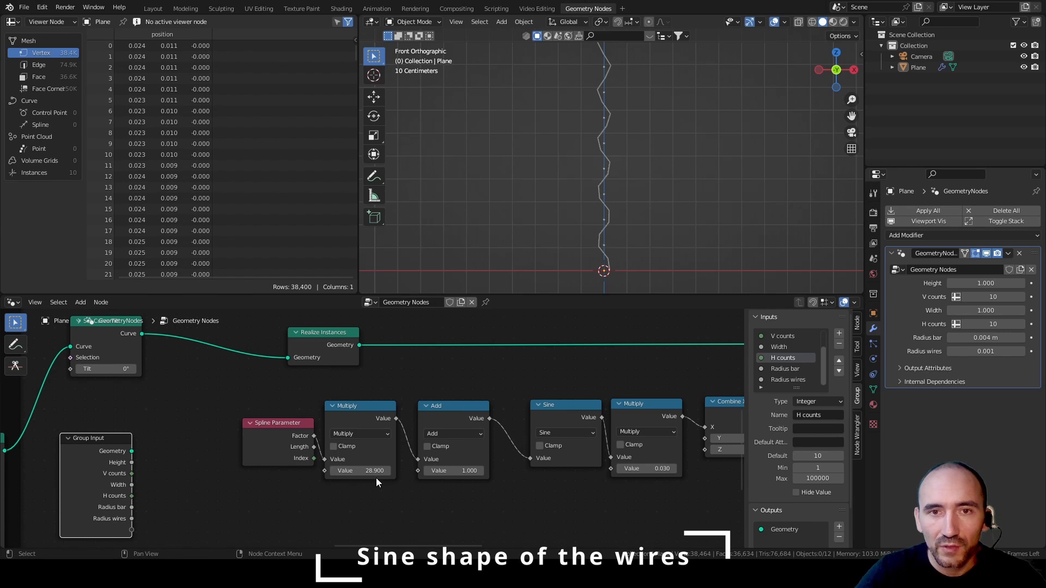
Step: Set the modifier's V counts to 2
double_click(992, 296)
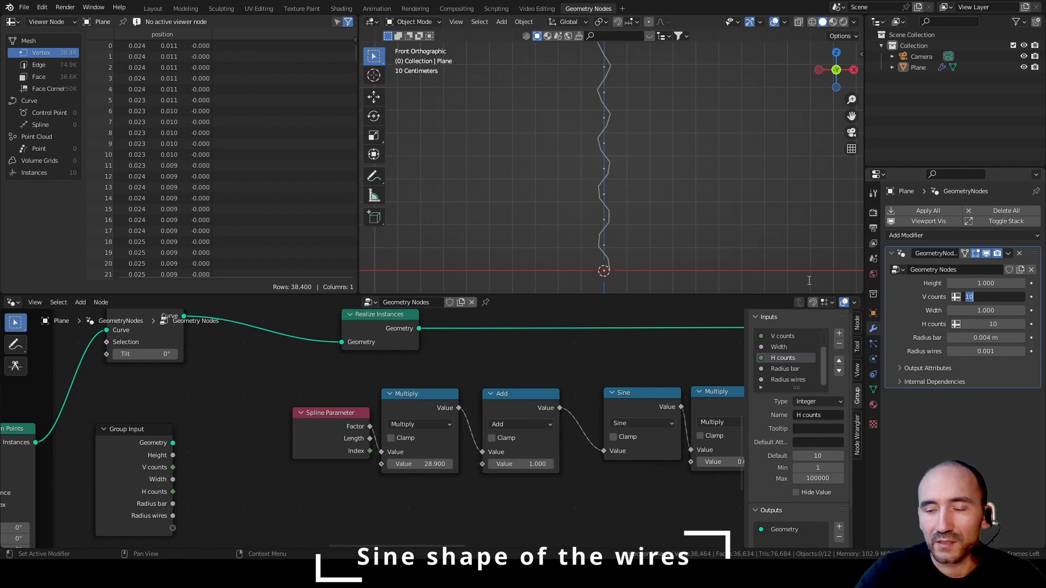
type("2")
key("Return")
scroll(686, 185, "down", 1)
middle_click_drag(667, 158, 664, 169, "alt")
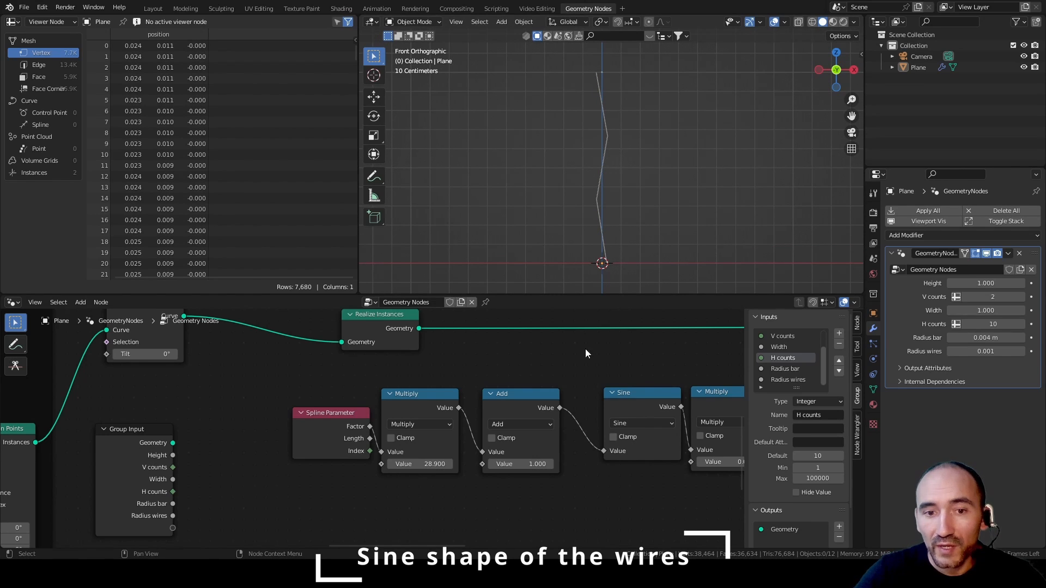
Step: Insert a Set Handle Type node set to Auto on the link between Realize Instances and Set Position
scroll(563, 352, "down", 1)
middle_click_drag(561, 352, 384, 401)
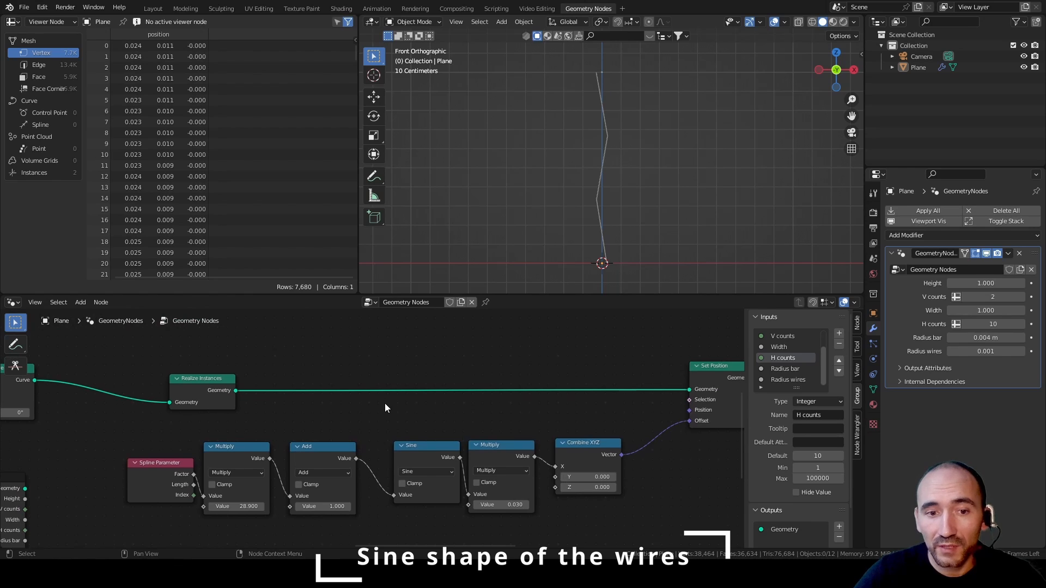
key("F3")
type("set h")
key("Return")
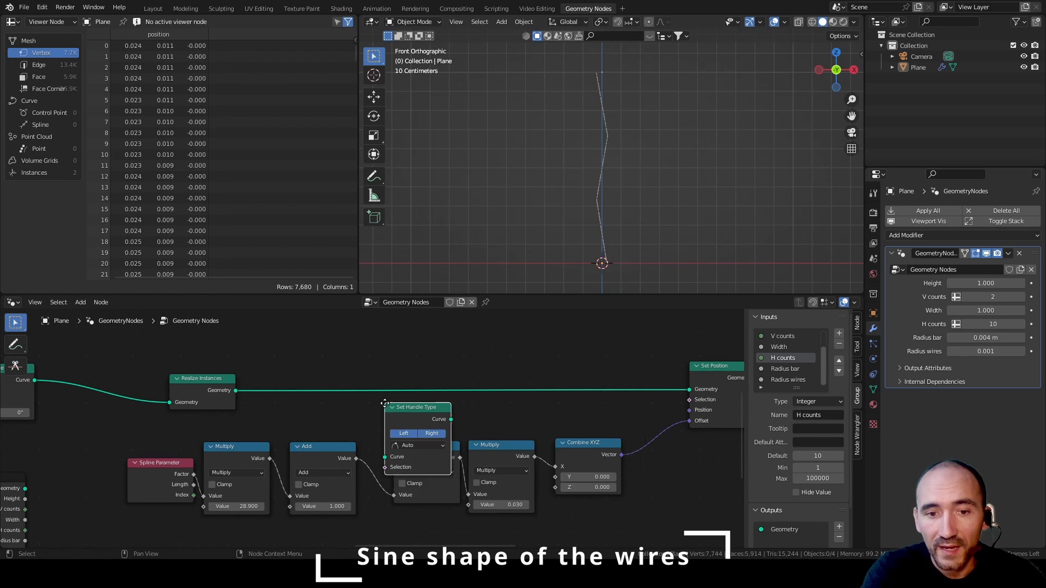
left_click(497, 345)
Step: Insert a Set Spline Type node before Set Handle Type, set it to Bezier, and save the file
key("F3")
type("s")
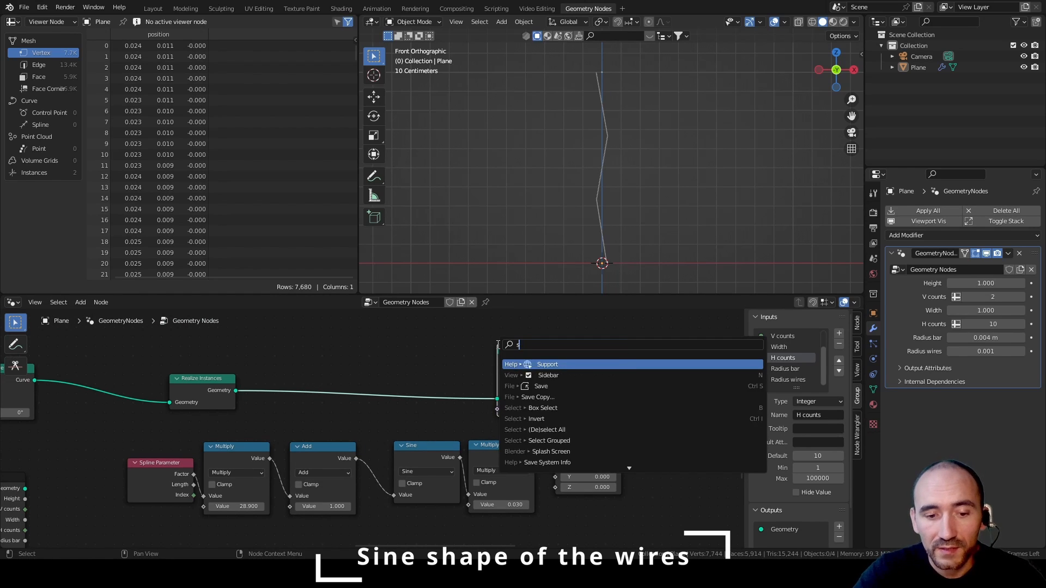
type("et spl")
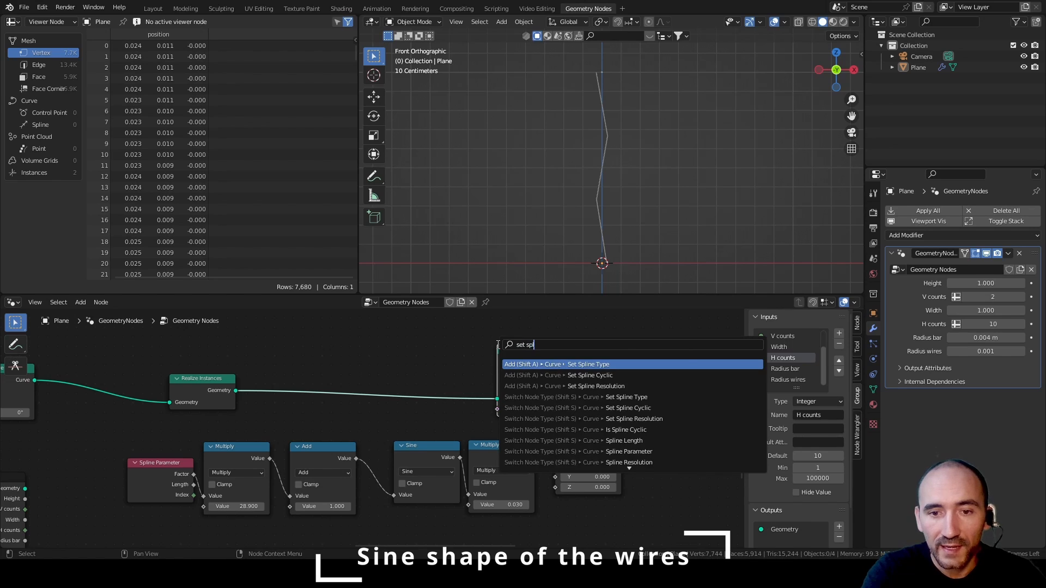
key("Return")
left_click(402, 361)
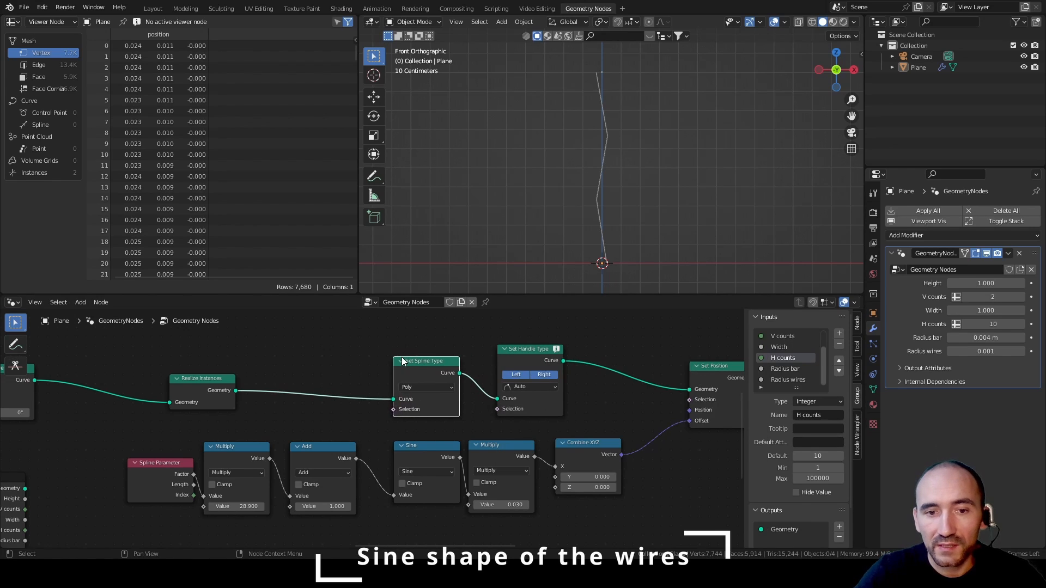
left_click(414, 387)
left_click(424, 421)
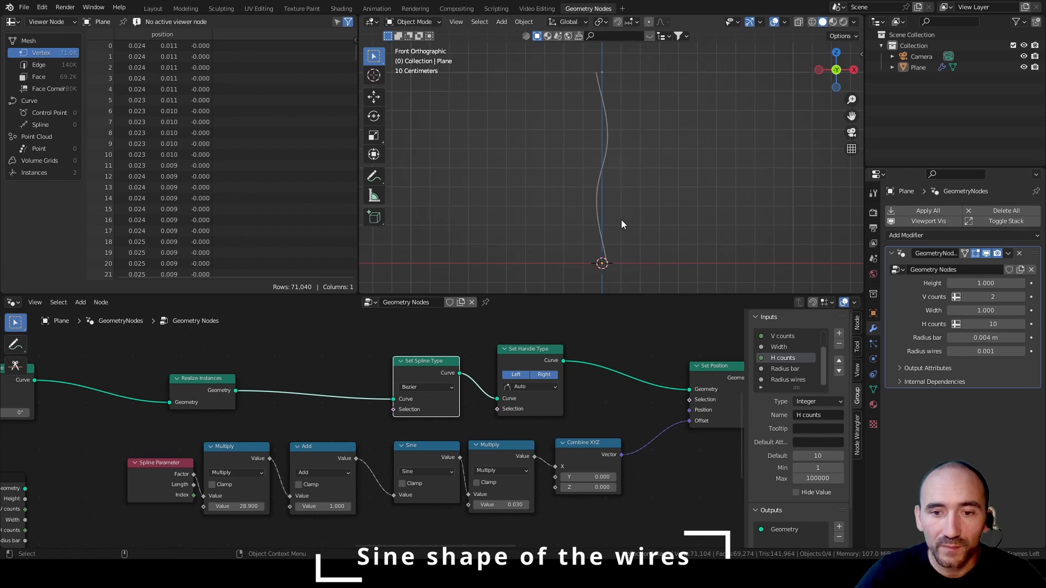
key("ctrl+s")
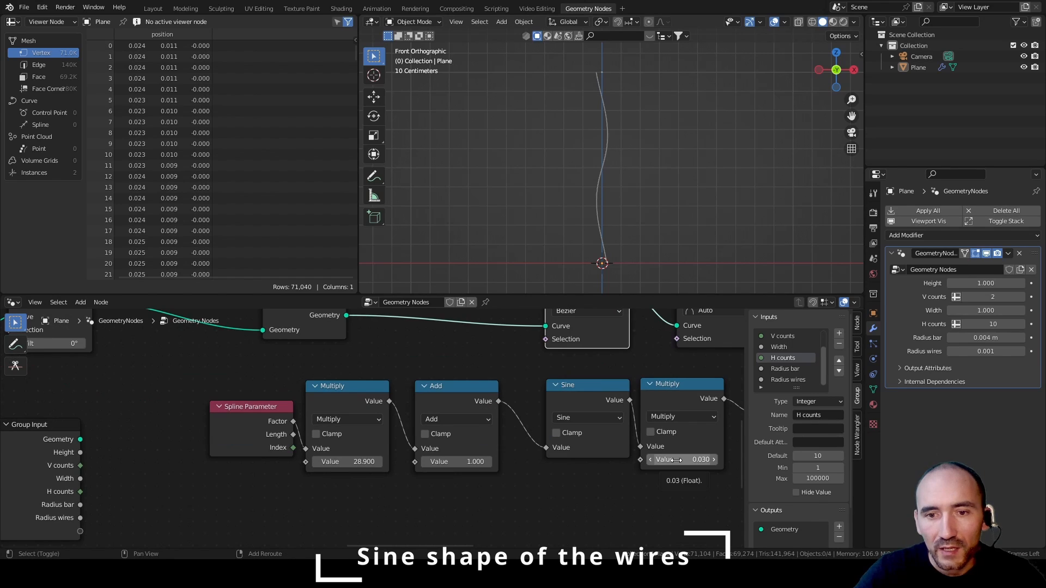
Step: Set the Multiply value after Sine to 0.130 and lower the Multiply value before Add to reduce the wave frequency
left_click_drag(678, 460, 684, 461, "shift")
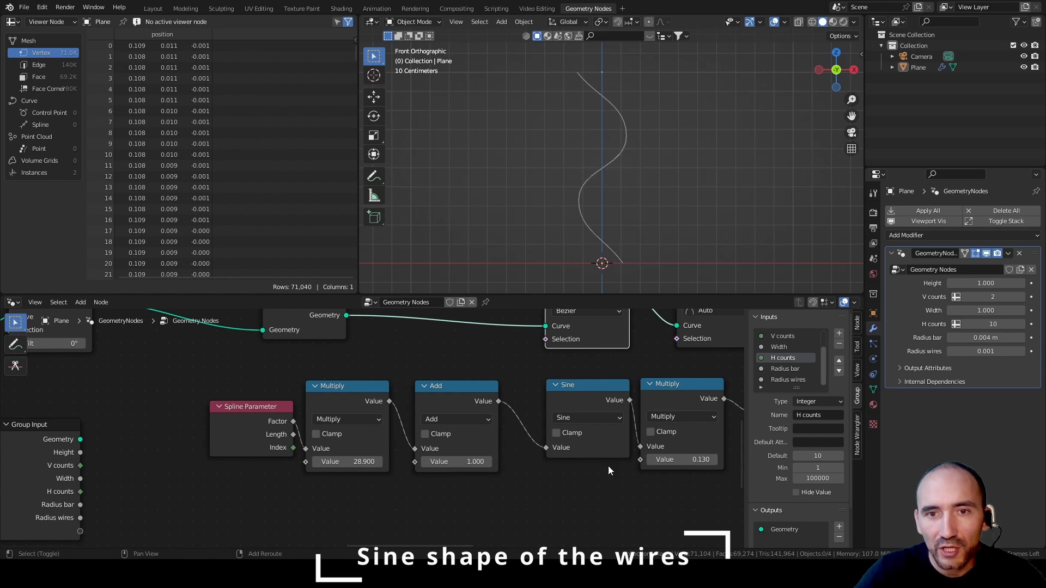
left_click_drag(353, 462, 215, 461)
Step: Set the value of the Multiply node feeding Resample Curve's Count in the Single wire frame to 10
scroll(394, 442, "down", 1)
scroll(393, 440, "down", 8)
middle_click_drag(194, 410, 616, 396)
middle_click_drag(109, 409, 332, 443)
scroll(347, 440, "up", 1)
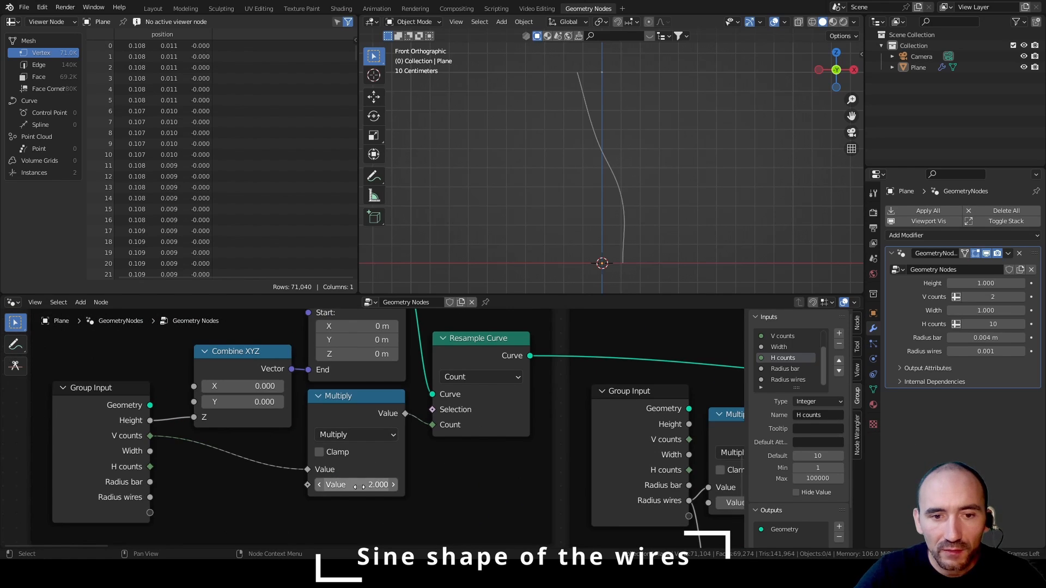
double_click(360, 486)
type("10")
key("Return")
scroll(361, 479, "down", 10)
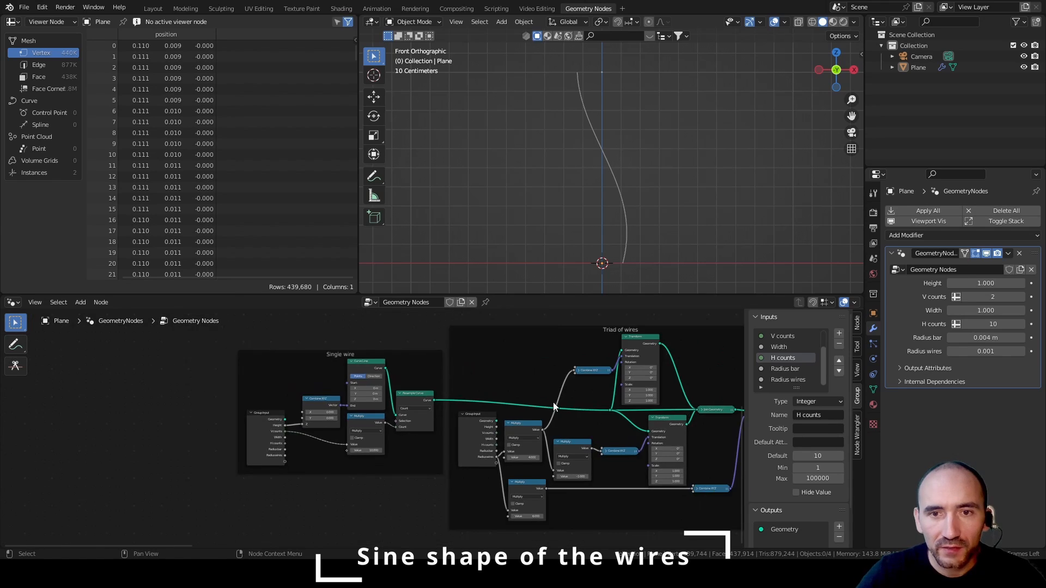
Step: Fine-tune the Multiply value before the Add node to 3.550
middle_click_drag(553, 402, 70, 413)
scroll(205, 446, "up", 5)
middle_click_drag(351, 420, 275, 436)
scroll(203, 446, "up", 1)
mouse_move(329, 464)
left_mouse_down()
mouse_move(303, 464)
mouse_move(322, 464)
left_mouse_up()
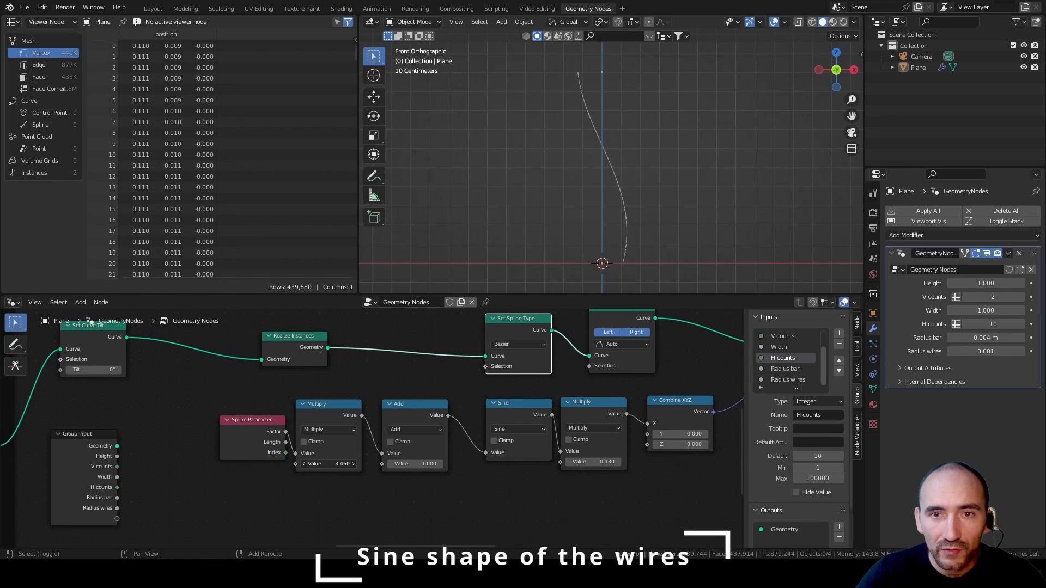
Step: Set the value of the Multiply node feeding Resample Curve's Count to 3, trying 4 first
scroll(509, 432, "down", 10)
middle_click_drag(509, 432, 748, 415)
scroll(247, 447, "up", 12)
middle_click_drag(248, 447, 424, 423)
left_click(354, 462)
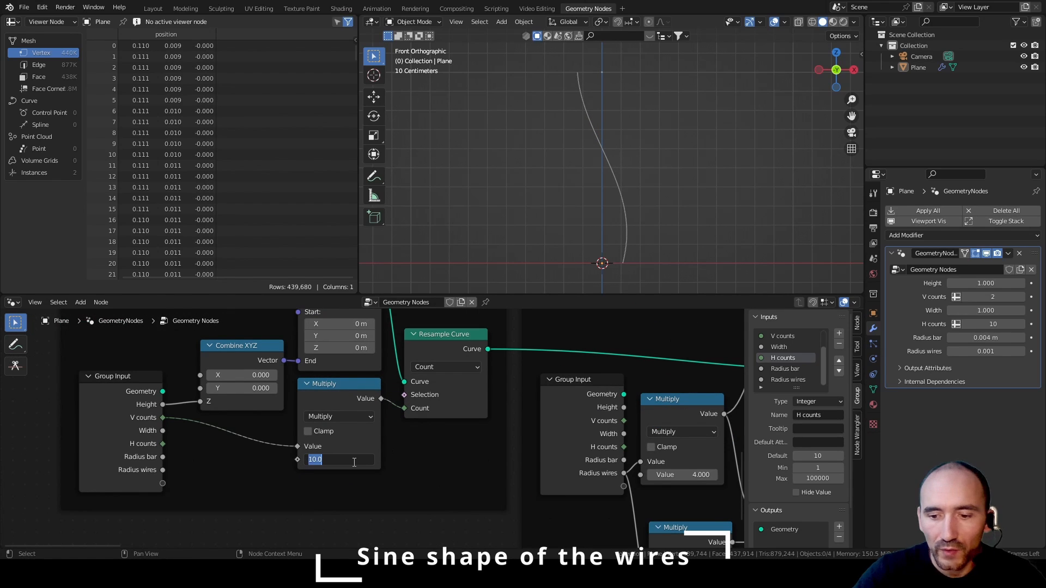
type("4")
key("Return")
left_click(354, 463)
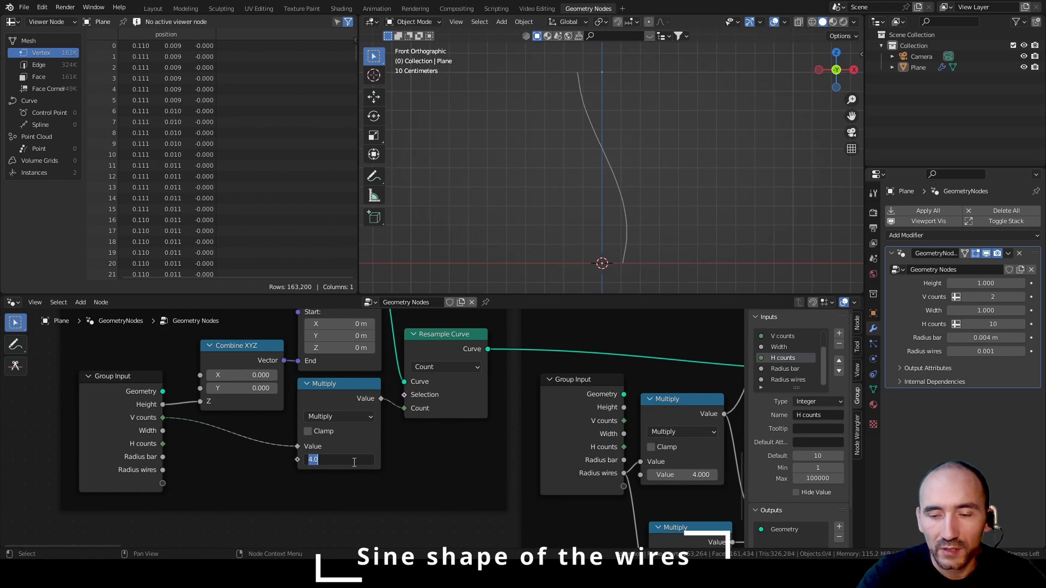
type("3")
key("Return")
Step: Set the value of the Multiply node between Spline Parameter and Add to pi
scroll(434, 466, "down", 8)
middle_click_drag(433, 466, 11, 466)
scroll(456, 466, "up", 8)
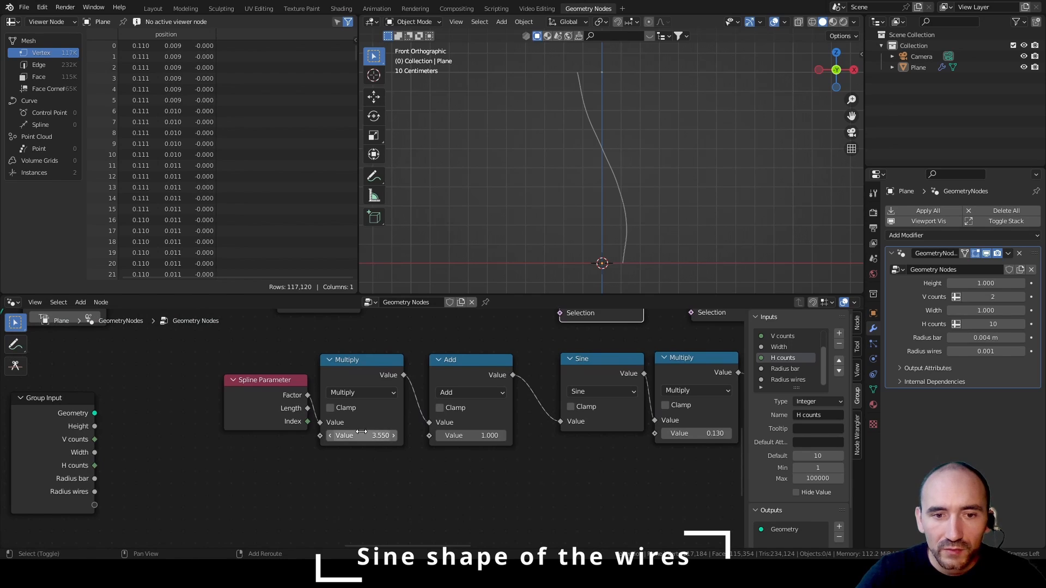
left_click_drag(361, 432, 362, 434)
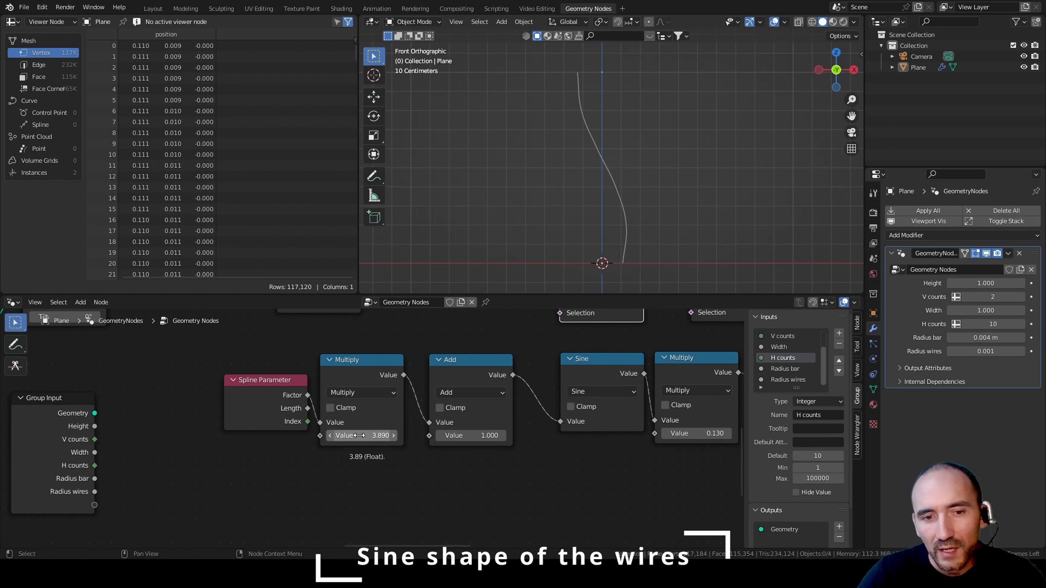
left_click(359, 435)
type("pi")
key("Return")
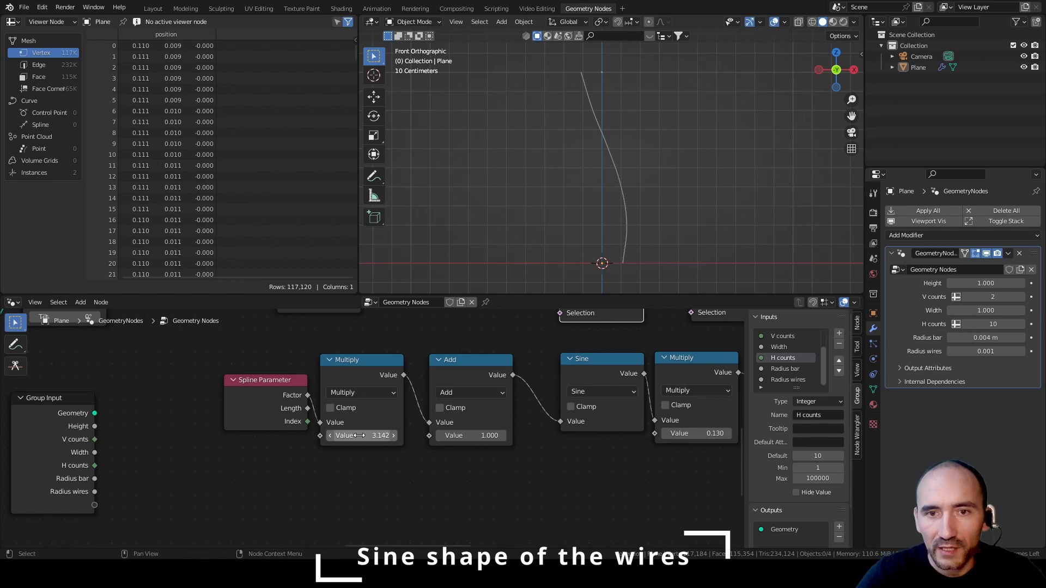
Step: Set the Add node's value before Sine to pi/2
left_click(463, 435)
type("pi/2")
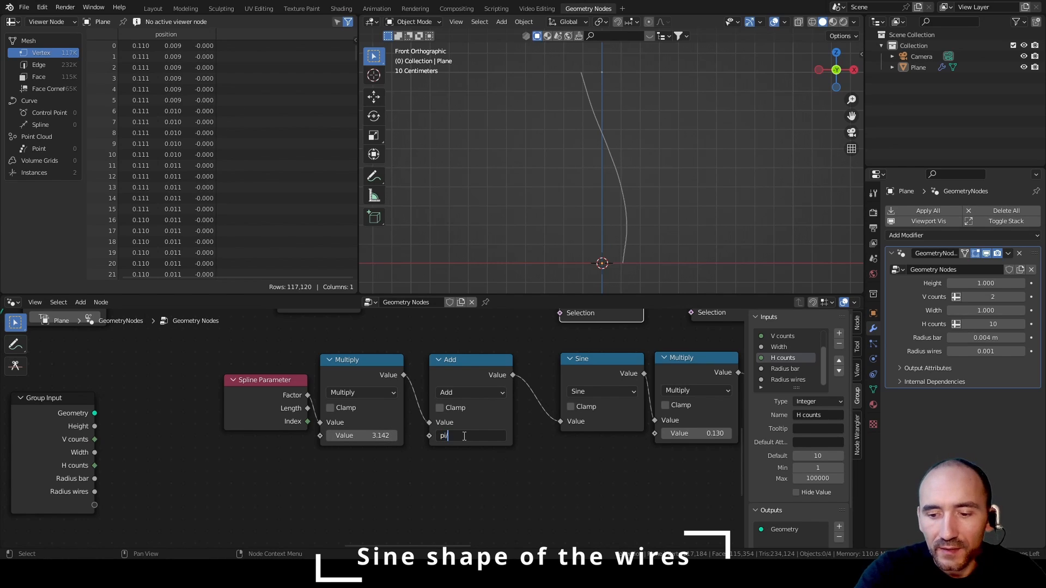
key("Return")
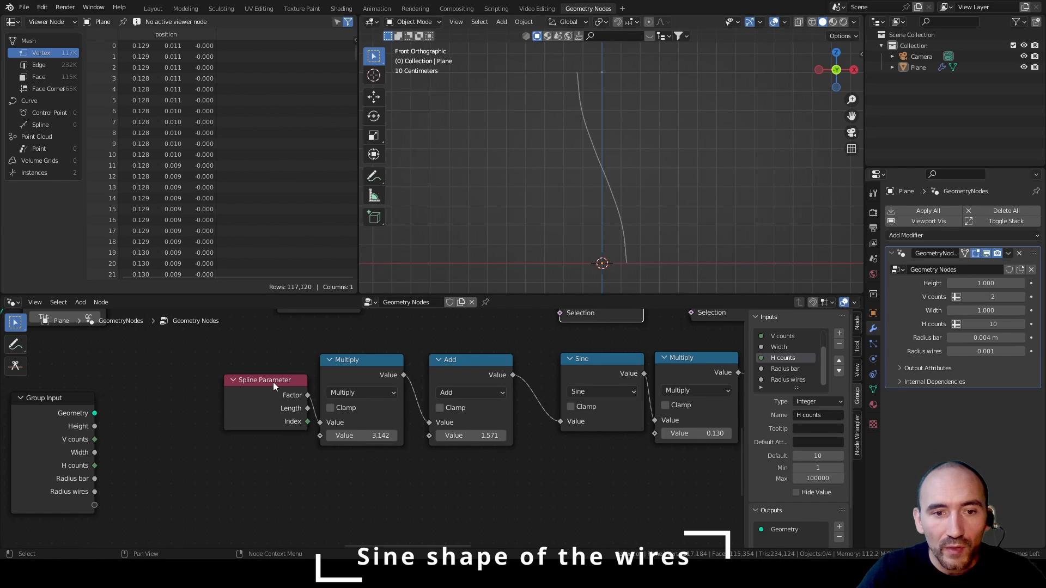
Step: Move Spline Parameter away from the pi Multiply node and place a duplicate of that Multiply between them
left_click_drag(273, 382, 229, 383)
left_click_drag(246, 370, 282, 461)
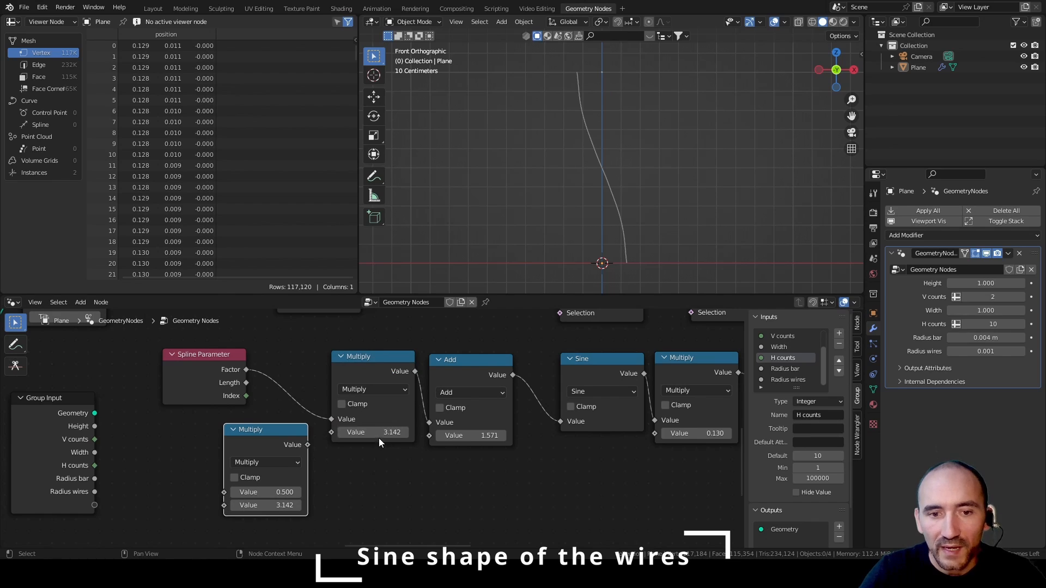
left_click_drag(274, 433, 275, 433)
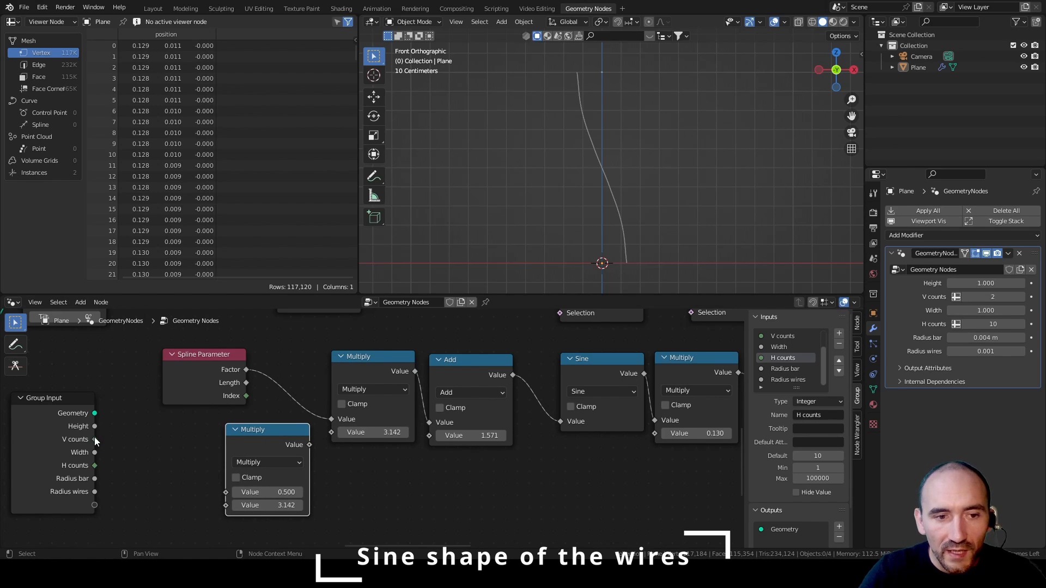
Step: Route Spline Parameter's Factor through the new Multiply into the pi Multiply, leaving V counts unlinked and the new node's value at 1.000
left_click_drag(95, 439, 225, 493)
left_click_drag(246, 369, 225, 493)
left_click_drag(309, 445, 331, 420)
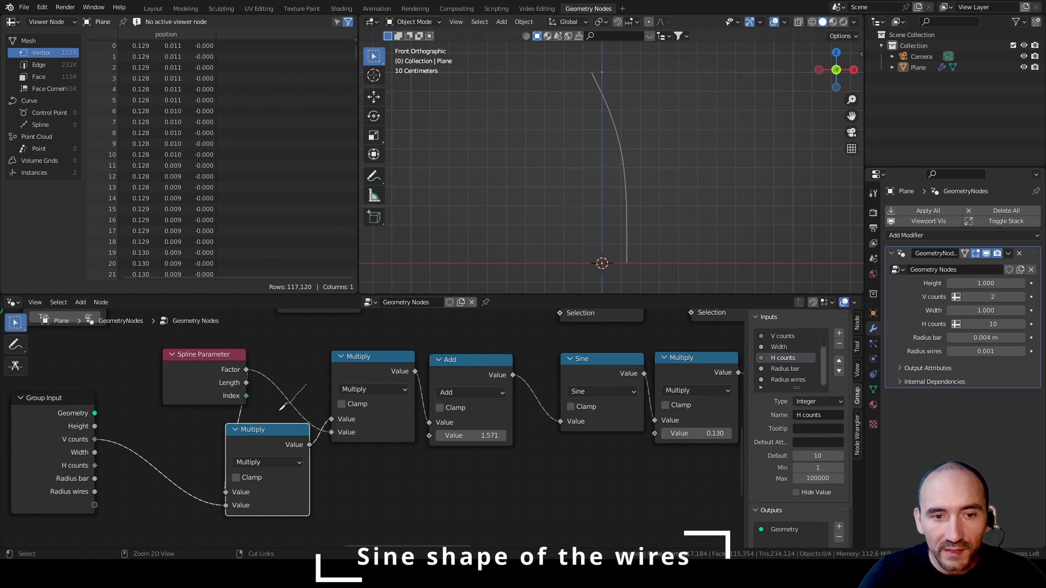
left_click_drag(218, 364, 170, 366)
left_click_drag(226, 506, 246, 506)
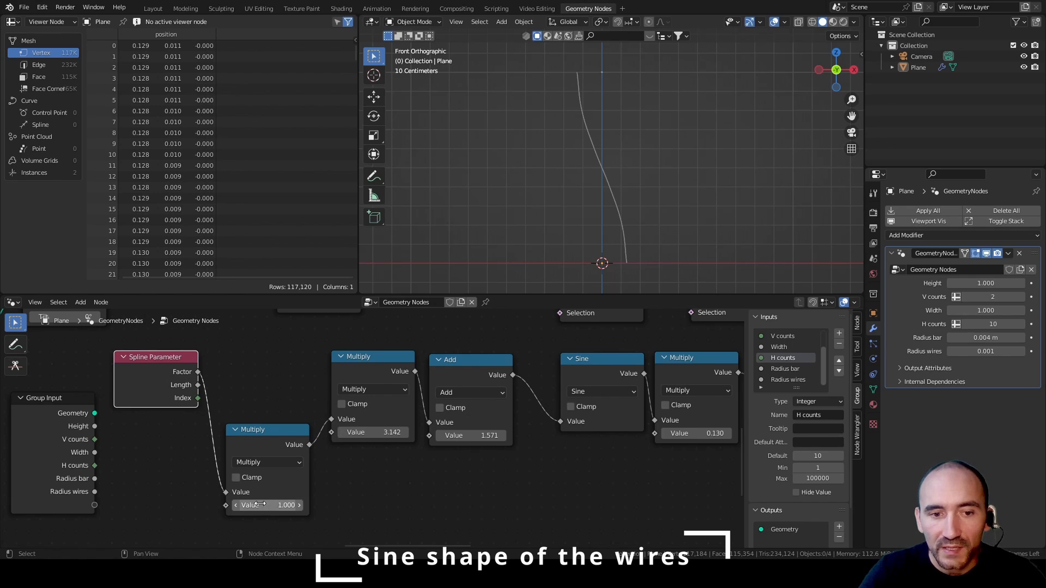
Step: Raise the modifier's V counts to 3 and set the new Multiply node's value to 2.000
left_click(1019, 297)
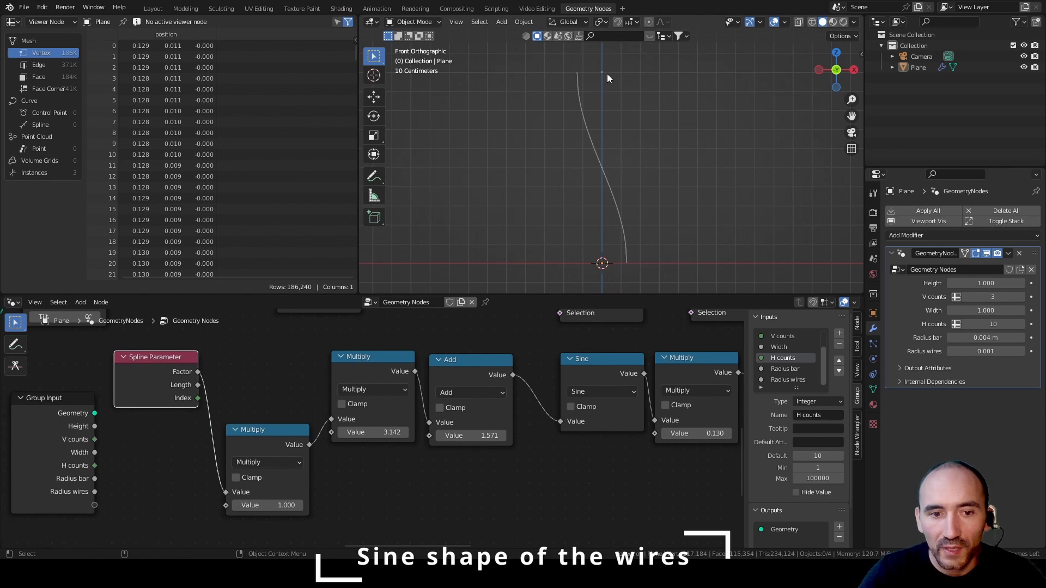
left_click_drag(267, 505, 295, 504)
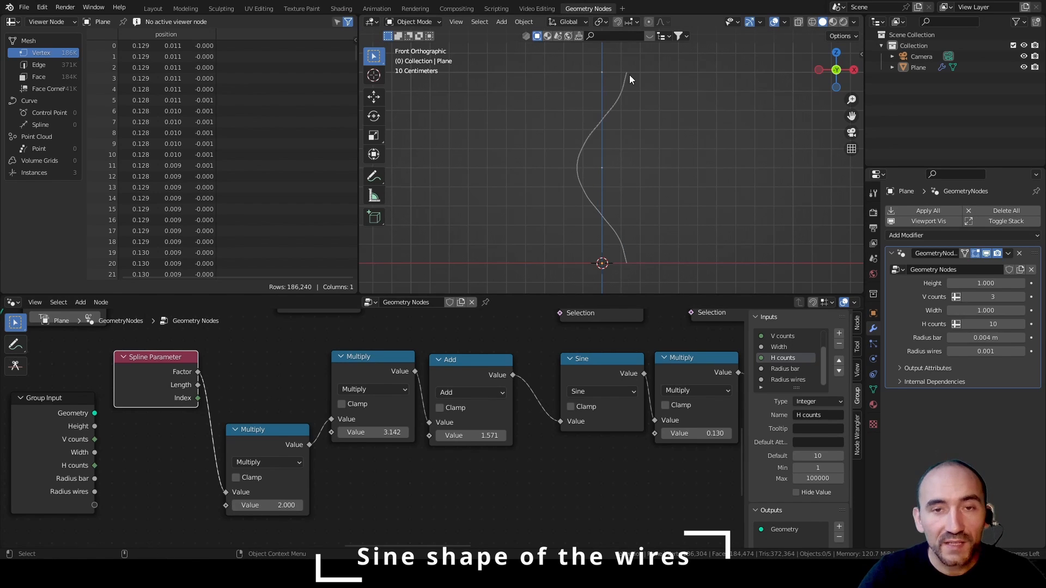
Step: Add a Subtract node taking 1.000 from V counts and link its output to the second input of the Multiply after Spline Parameter
left_click(100, 456)
left_click_drag(94, 440, 133, 448)
type("sube")
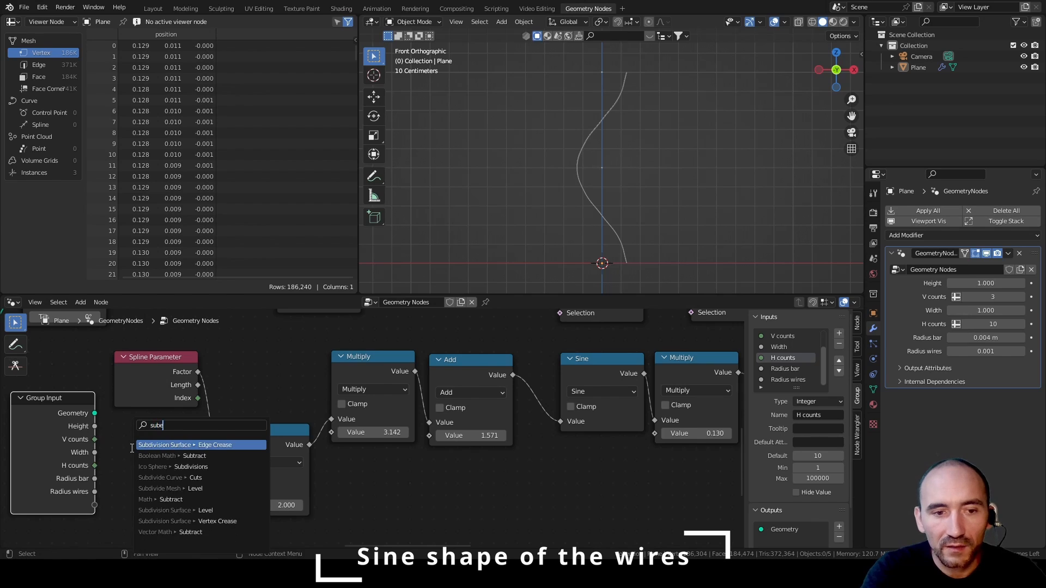
left_click(170, 499)
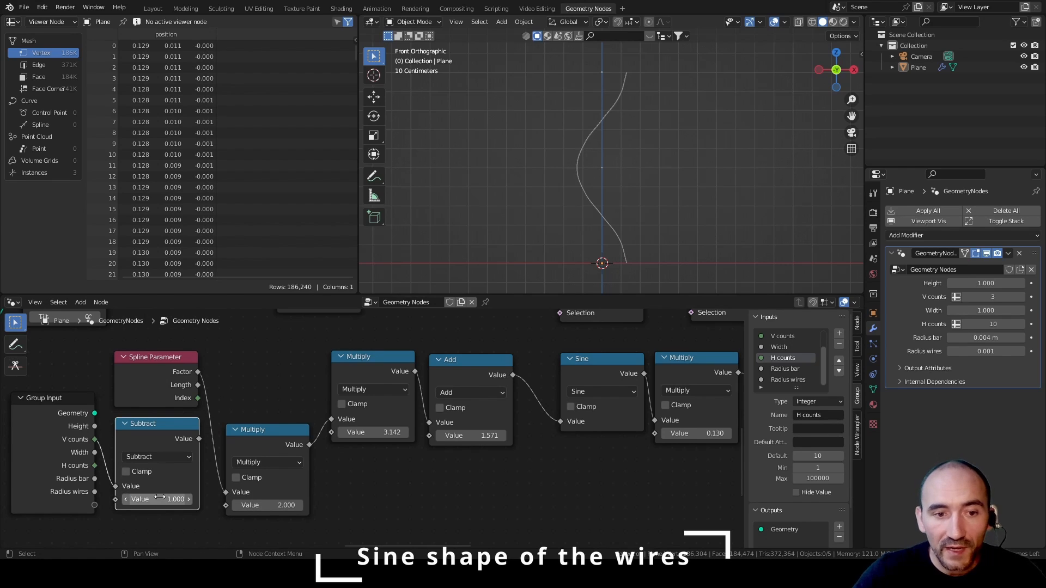
left_click_drag(201, 439, 225, 505)
left_click_drag(255, 434, 252, 361)
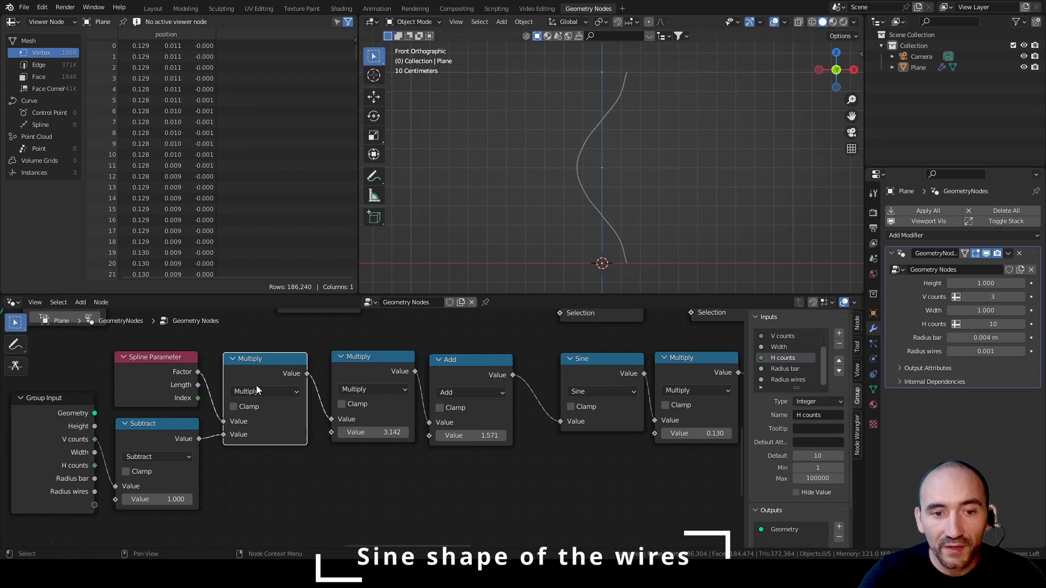
left_click(322, 463)
Step: Raise the modifier's V counts to 7 and check the wire's waves against the bars
left_click(1023, 297)
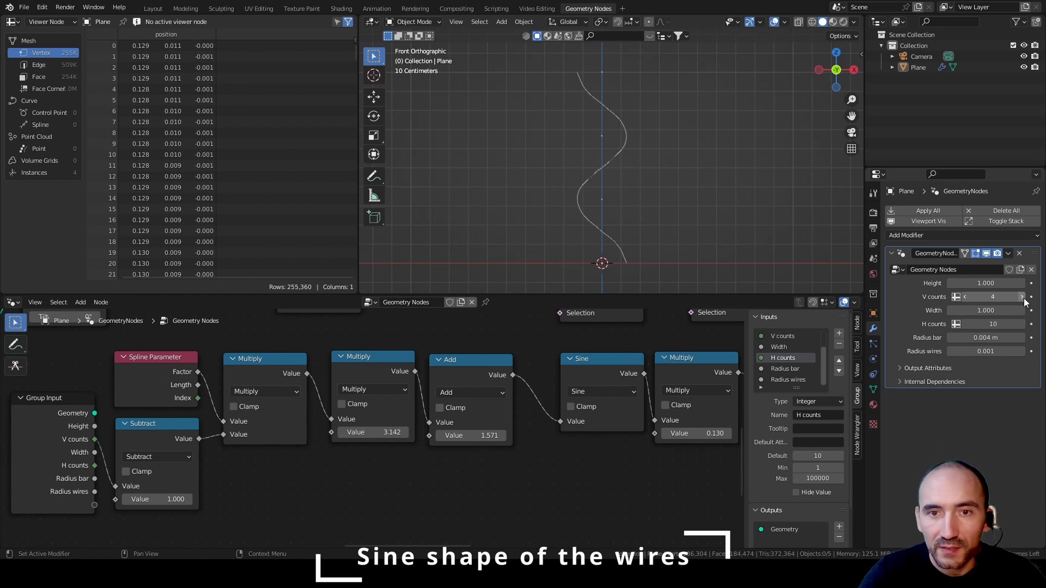
left_click(1023, 296)
left_click(1022, 297)
left_click(1022, 296)
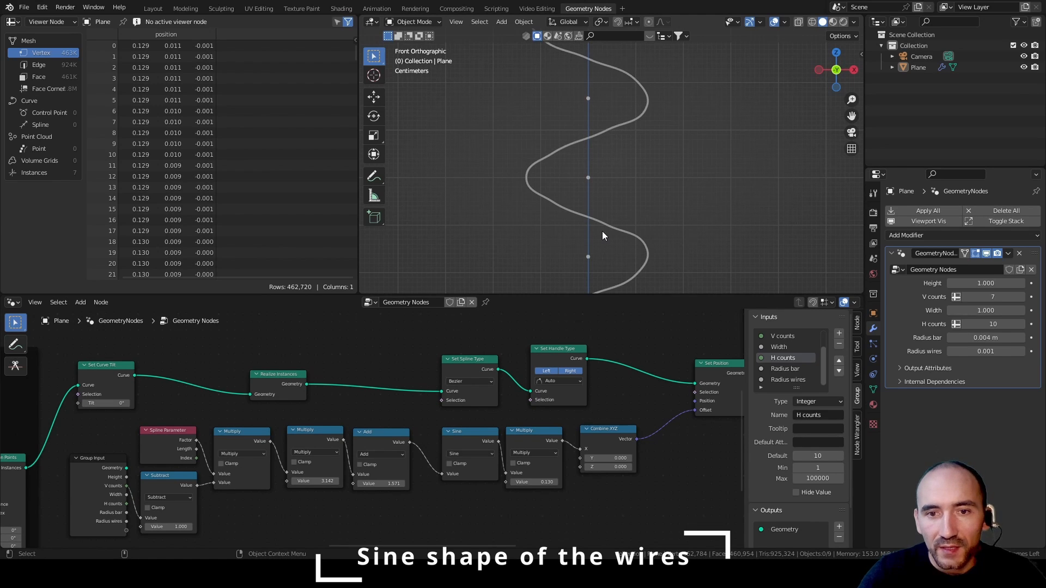
scroll(602, 231, "down", 3)
scroll(471, 350, "up", 1)
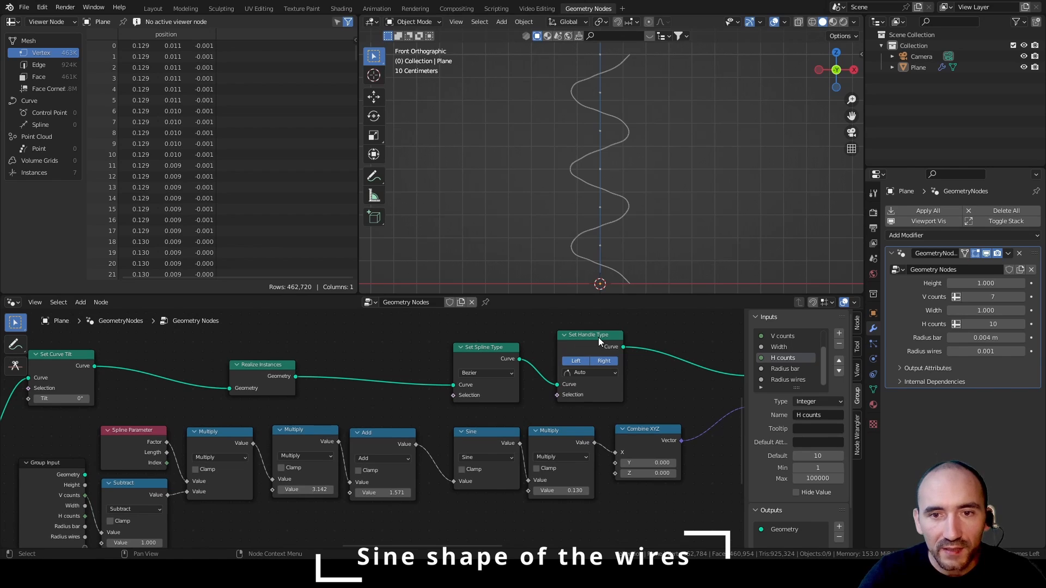
Step: Set the value of the Multiply node after Sine to 0.040
scroll(518, 438, "up", 4)
middle_click_drag(555, 493, 562, 438)
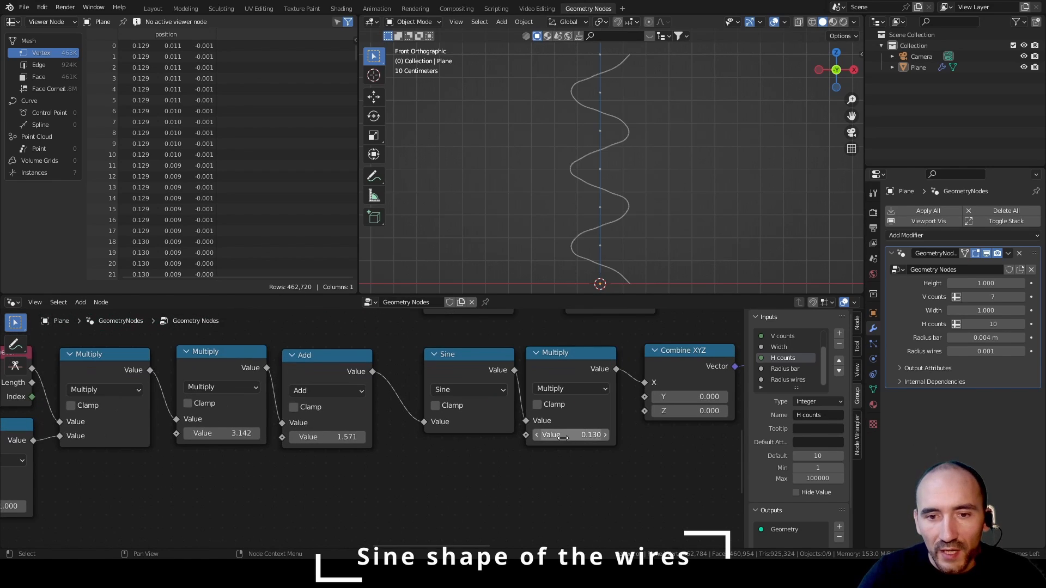
left_click_drag(563, 438, 553, 438)
left_click_drag(570, 435, 602, 434, "shift")
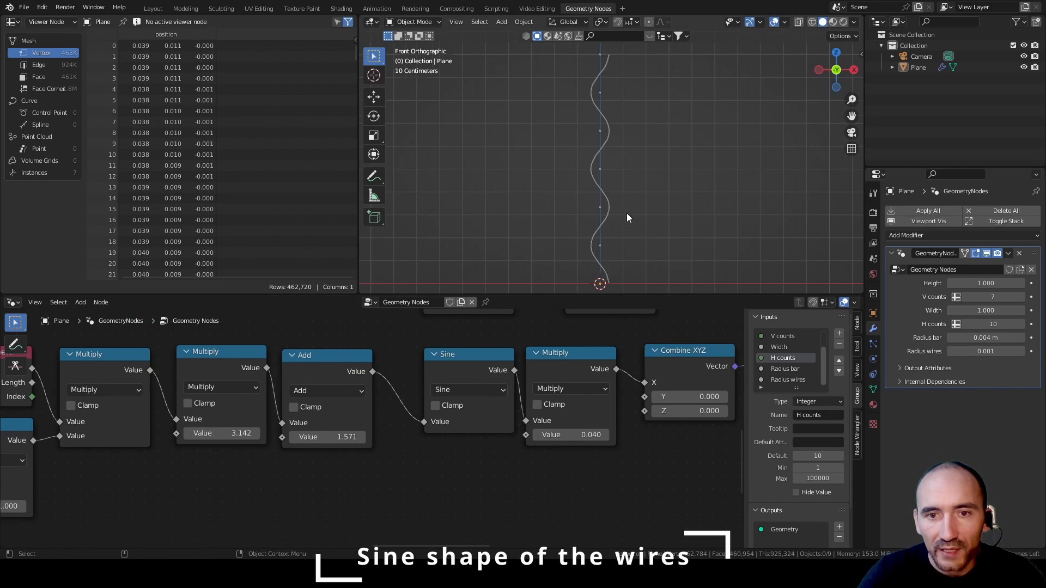
Step: Inspect the wire's offset from the lowest bar and link Radius bar to the second input of the Multiply after Sine
scroll(626, 213, "up", 5)
middle_click_drag(626, 214, 649, 76, "shift")
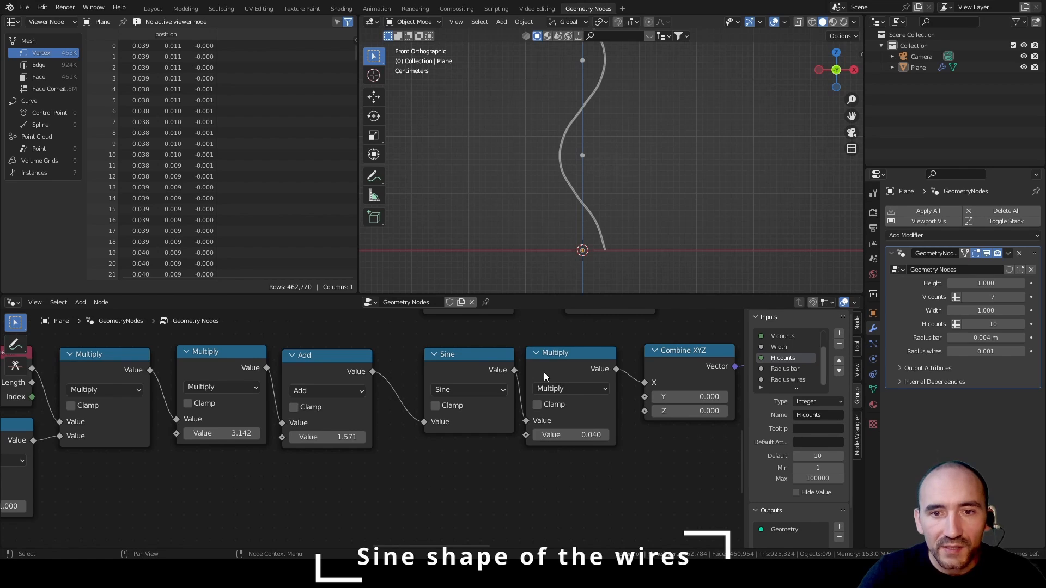
middle_click_drag(560, 240, 579, 162, "shift")
scroll(580, 164, "up", 6)
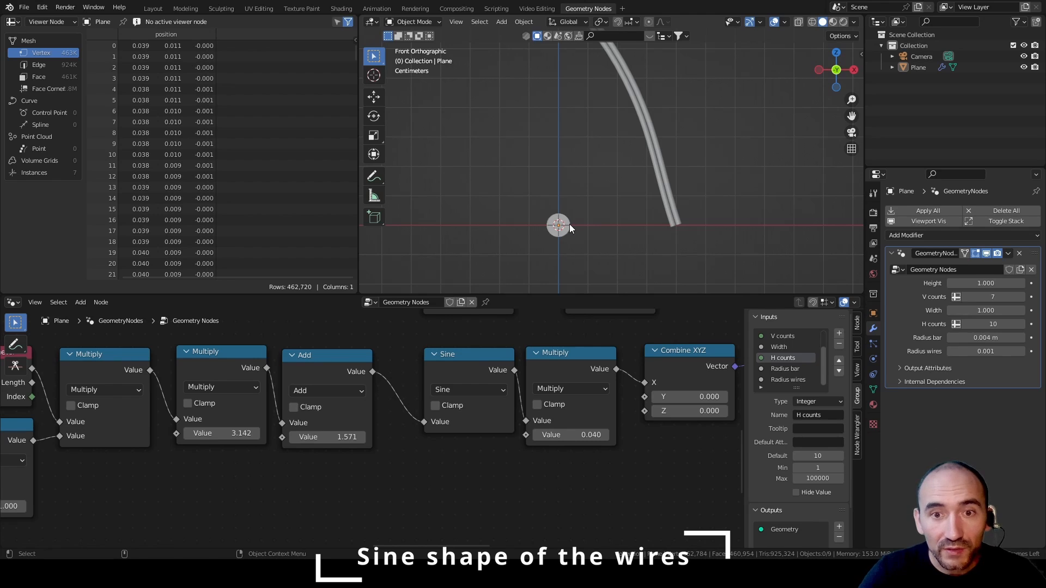
scroll(372, 425, "down", 6)
middle_click_drag(257, 497, 329, 495)
scroll(405, 475, "up", 2)
scroll(403, 472, "up", 1)
left_click_drag(132, 478, 616, 436)
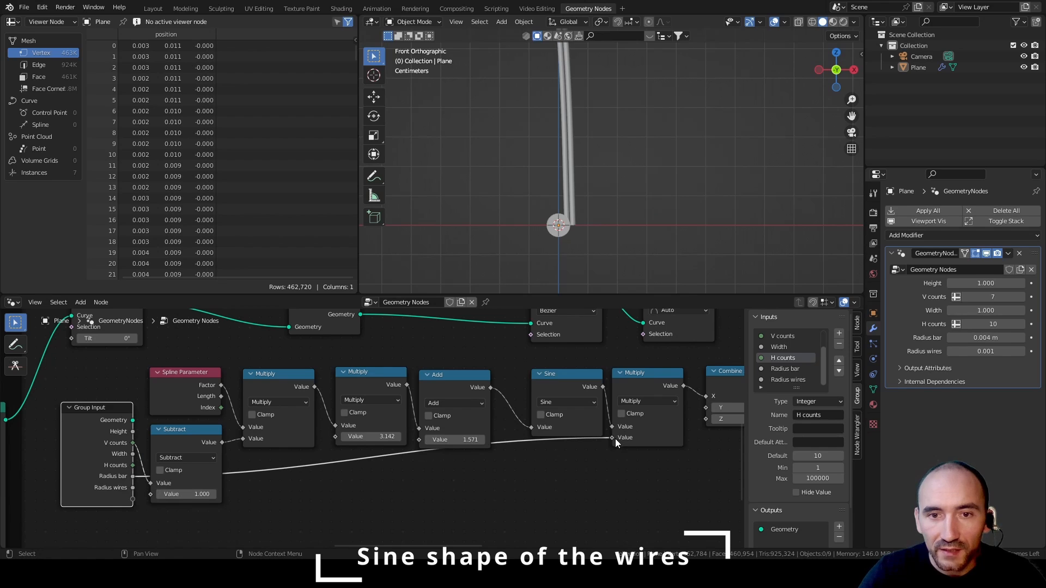
Step: Mute the Realize Instances node to compare the wire bases up close, and unmute it again
scroll(586, 218, "up", 5)
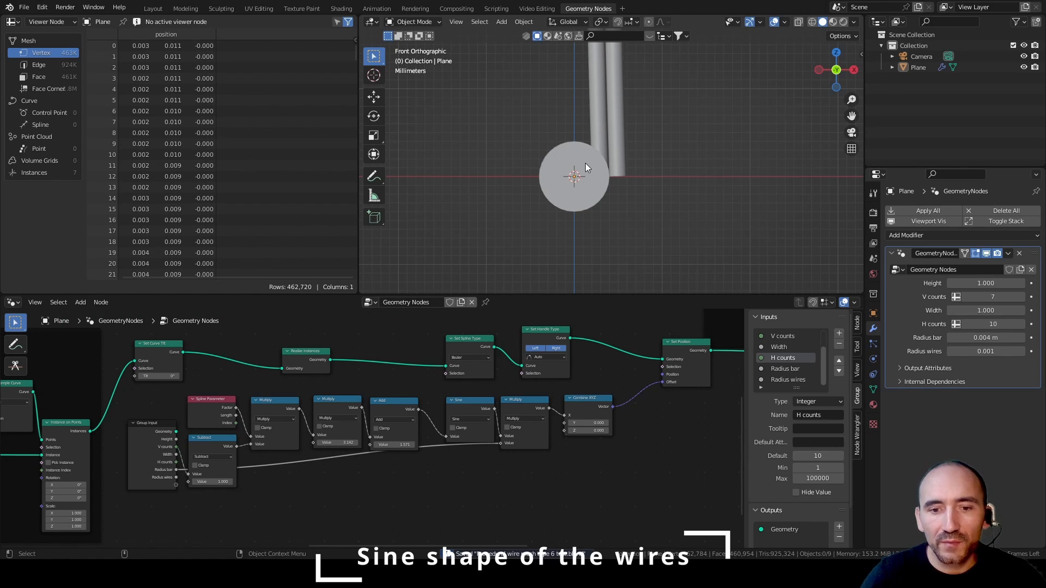
middle_click_drag(585, 162, 621, 162)
scroll(355, 374, "up", 3)
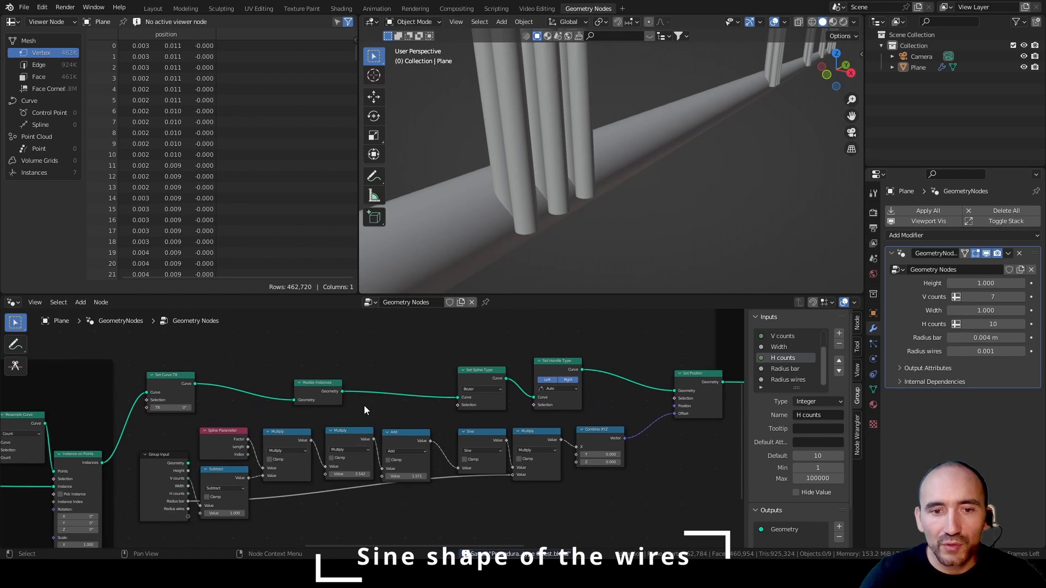
middle_click_drag(407, 403, 367, 413)
left_click(269, 374)
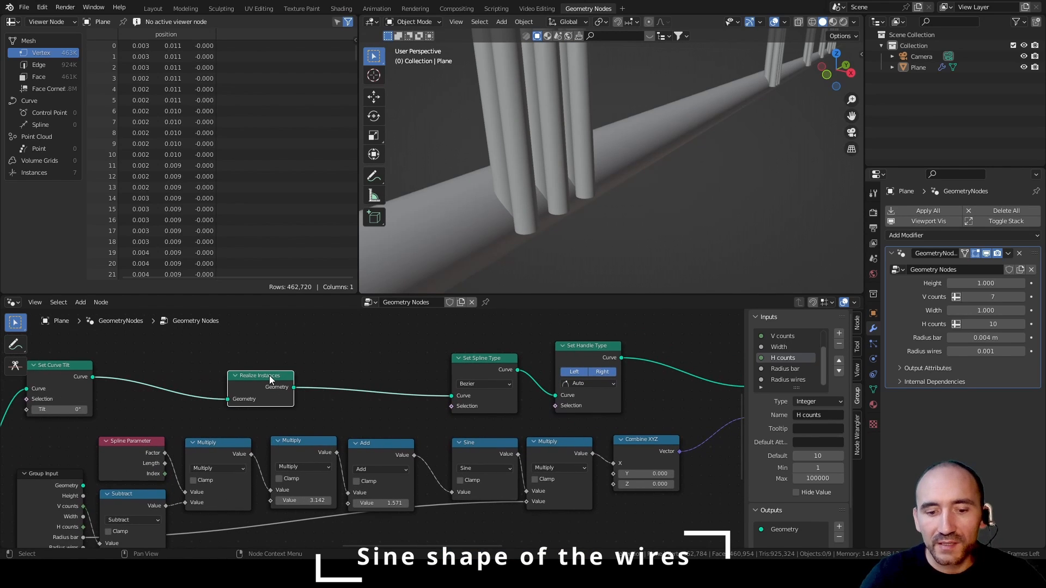
key("m")
key("m")
key("m")
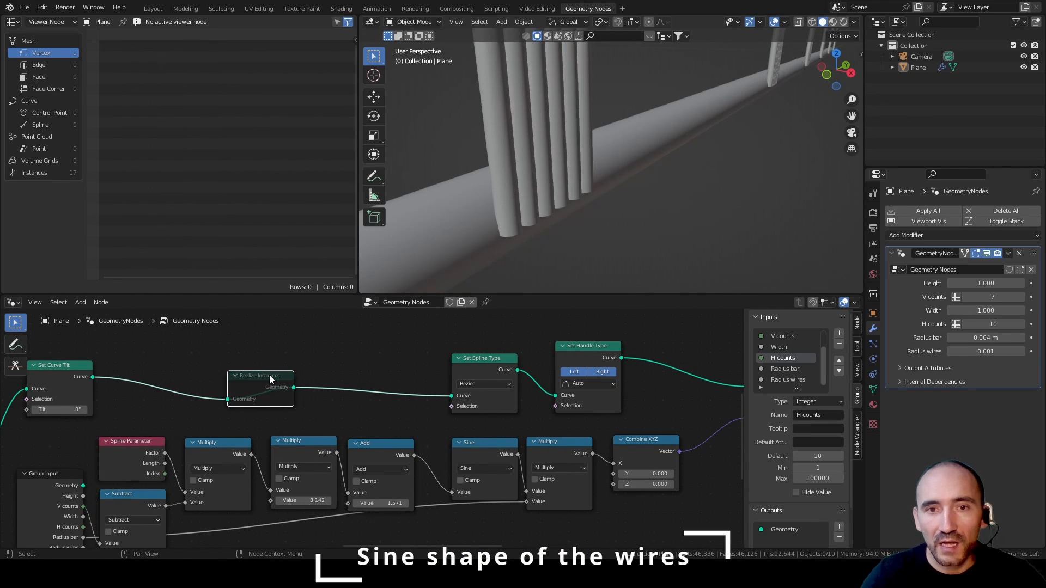
key("m")
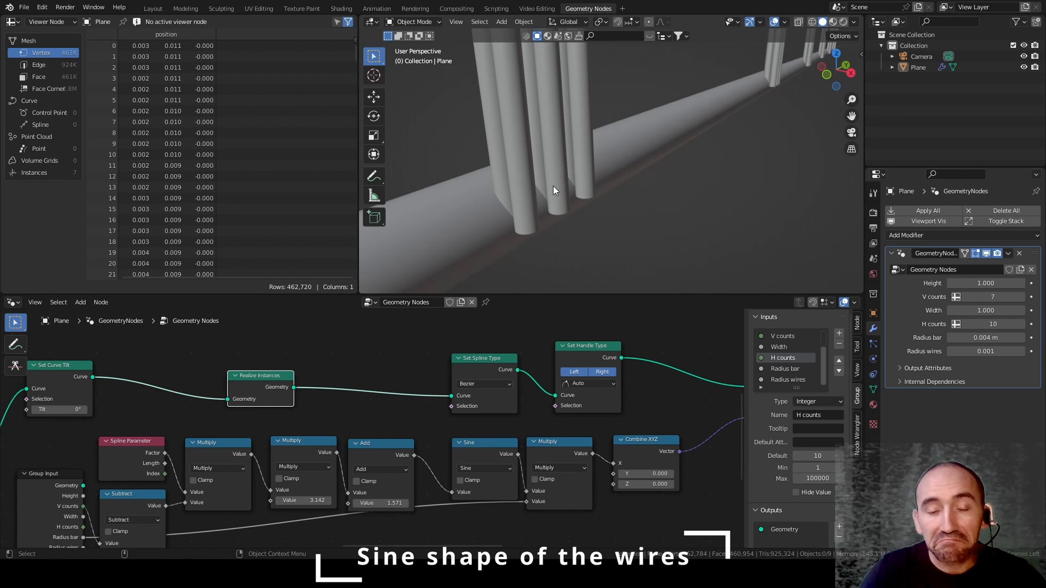
Step: Connect Radius wires and the negative Multiply output to the X inputs of the two Combine XYZ nodes offsetting the wire profile circles
scroll(491, 414, "down", 3)
middle_click_drag(582, 420, 342, 415)
scroll(355, 420, "up", 8)
left_click_drag(323, 419, 324, 407)
middle_click_drag(352, 443, 359, 375)
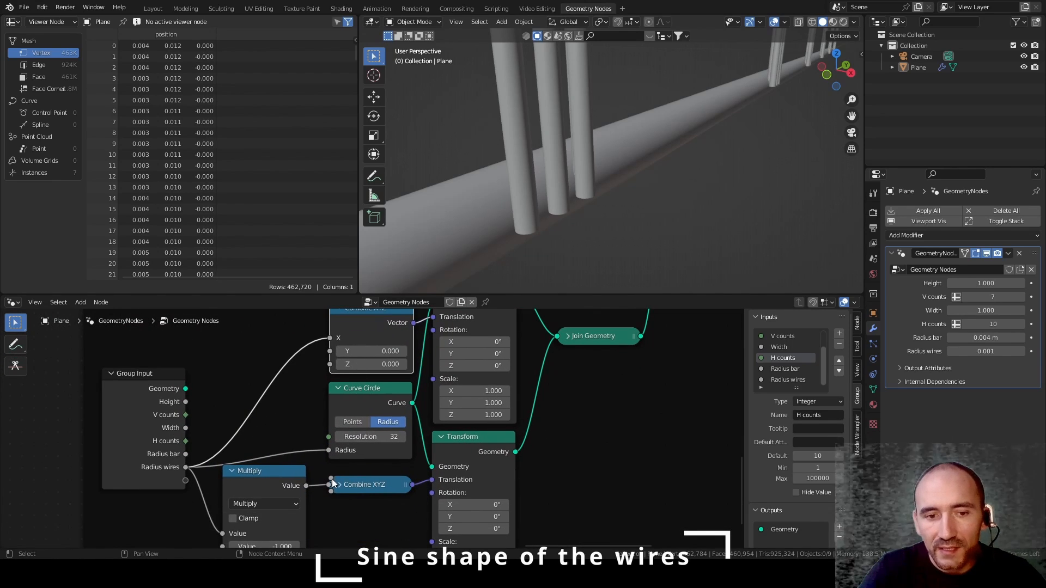
left_click_drag(328, 486, 334, 479)
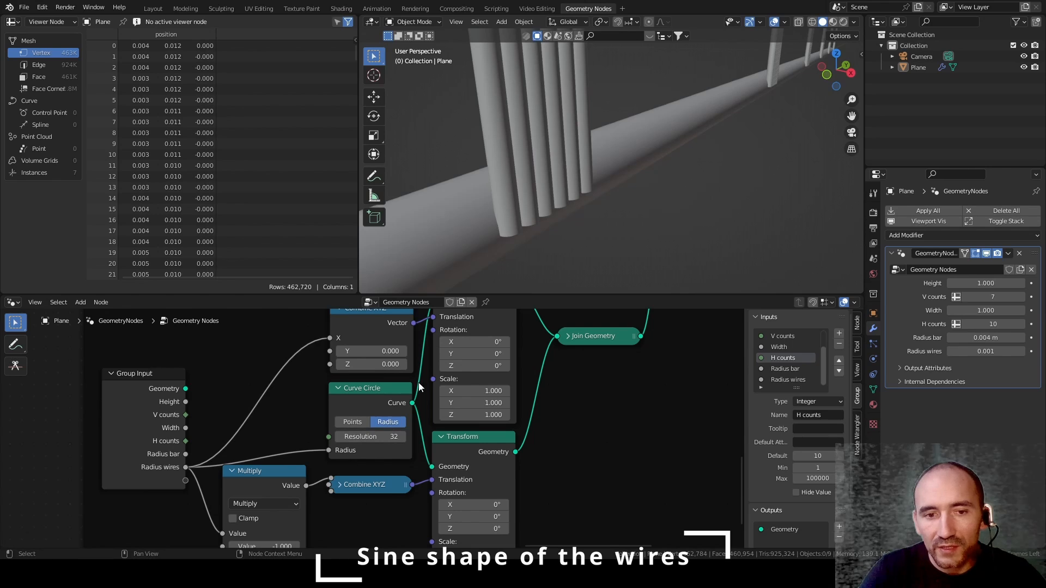
middle_click_drag(420, 386, 440, 423)
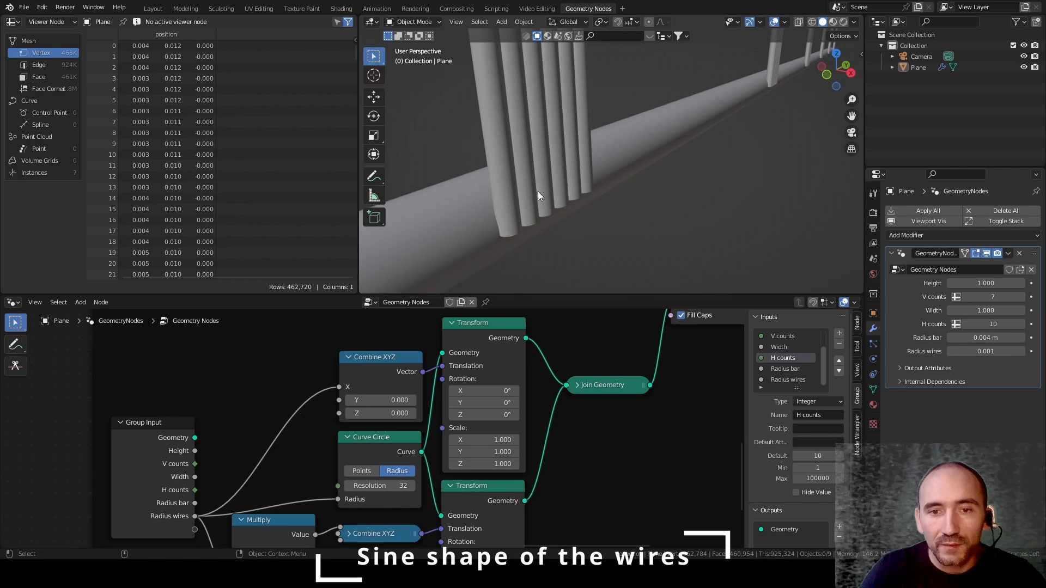
Step: Mute the Set Spline Type and Set Handle Type nodes between Realize Instances and Set Position
scroll(407, 397, "down", 10)
middle_click_drag(180, 403, 391, 432)
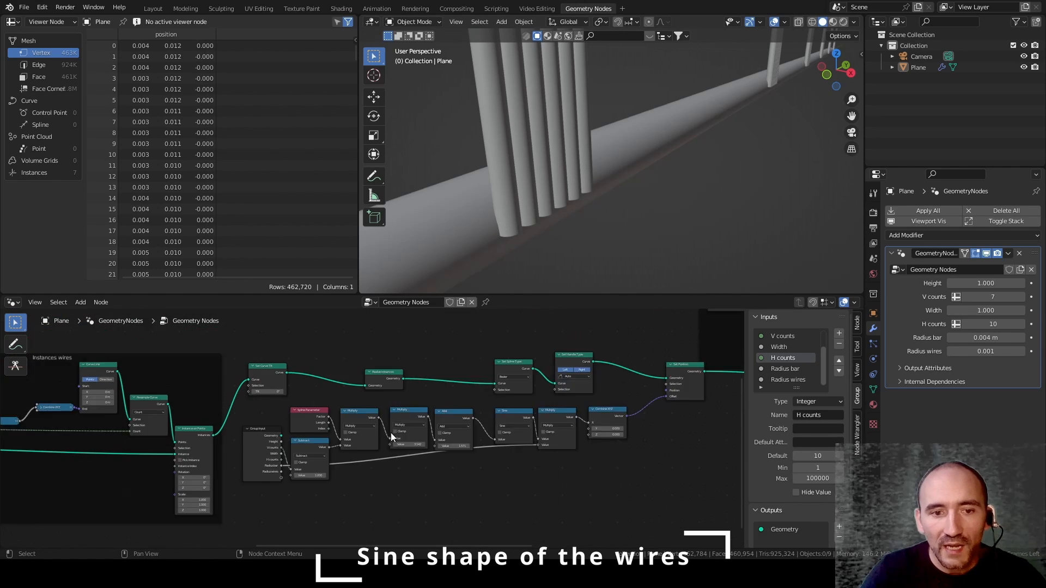
scroll(391, 432, "up", 4)
scroll(504, 416, "up", 1)
middle_click_drag(504, 415, 436, 432)
middle_click_drag(509, 404, 461, 413)
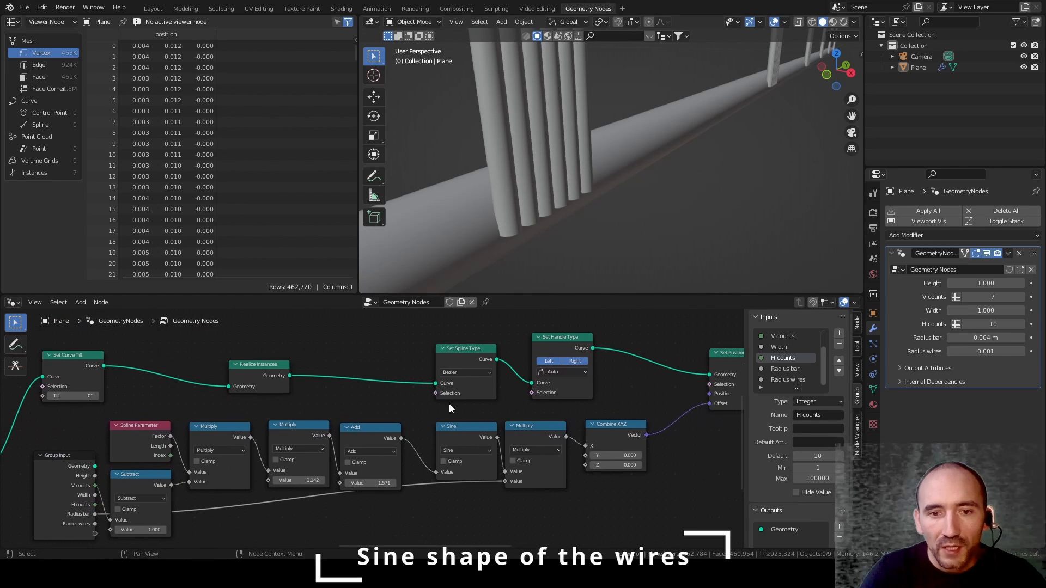
left_click_drag(449, 404, 561, 386)
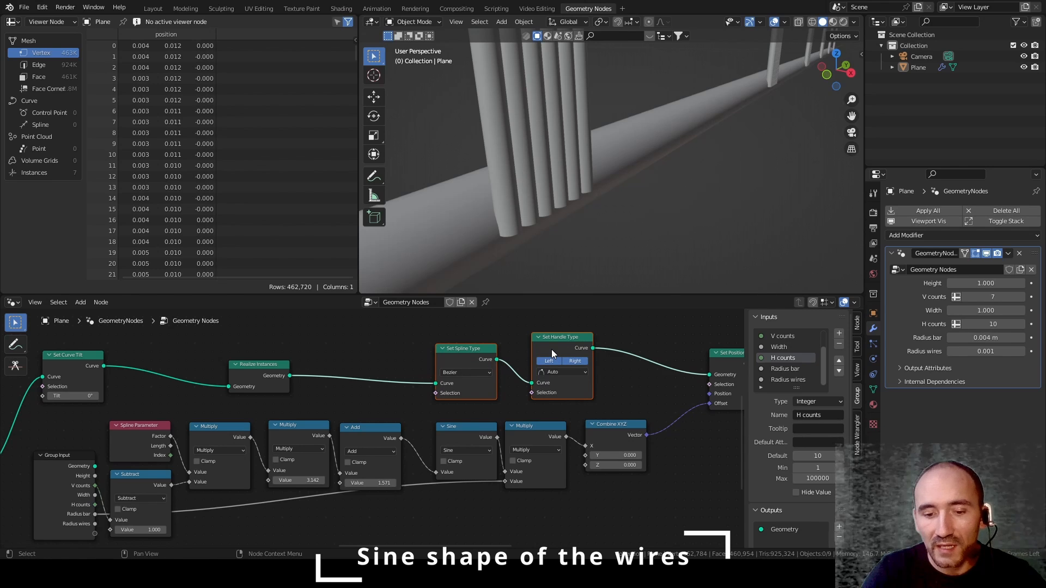
key("m")
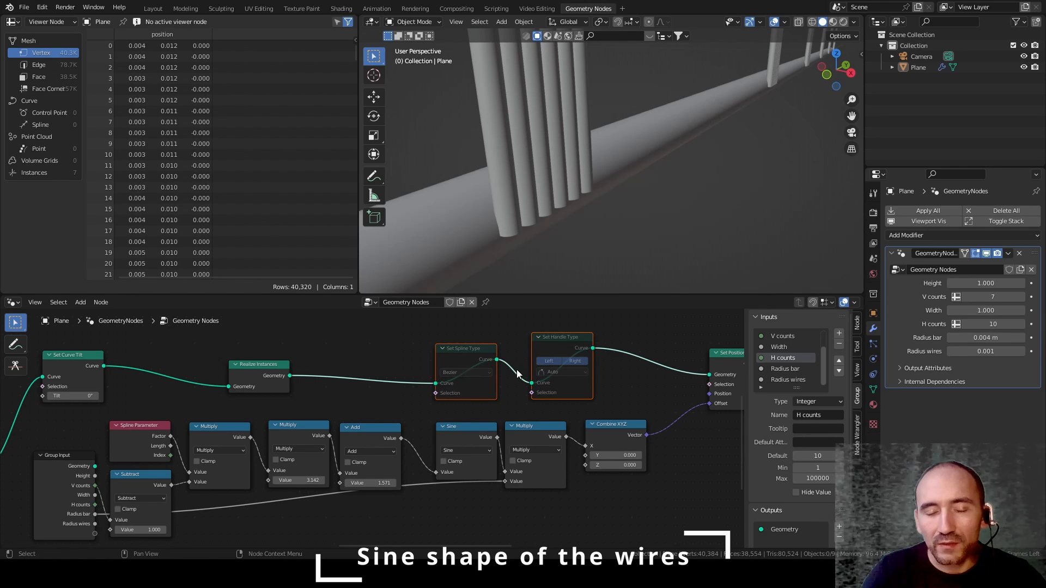
Step: Set the V counts multiplier feeding the Resample Curve count to 10
scroll(516, 370, "down", 6)
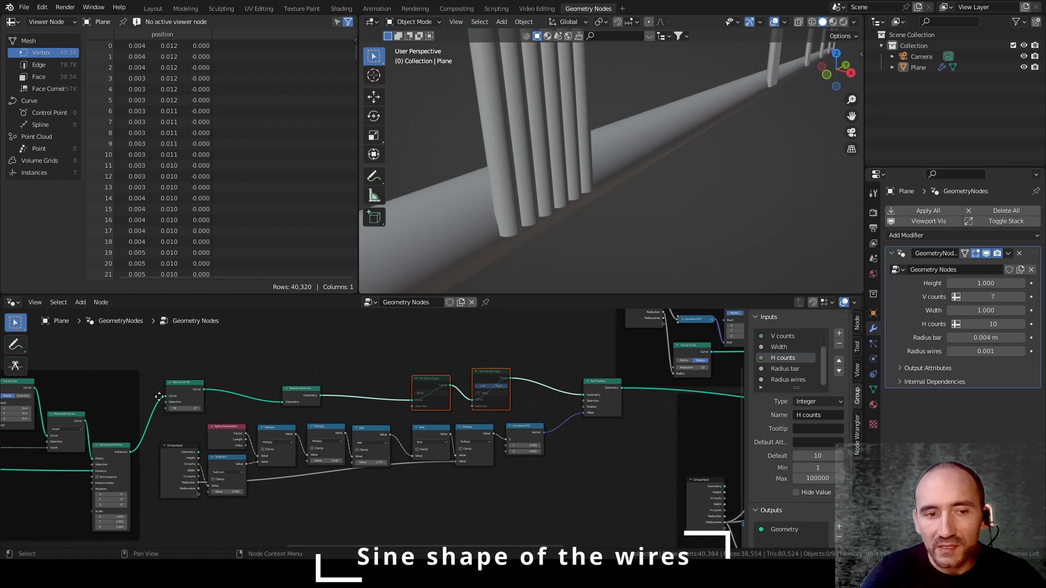
middle_click_drag(159, 397, 535, 408)
middle_click_drag(220, 417, 618, 382)
middle_click_drag(58, 459, 283, 434)
scroll(364, 463, "up", 8)
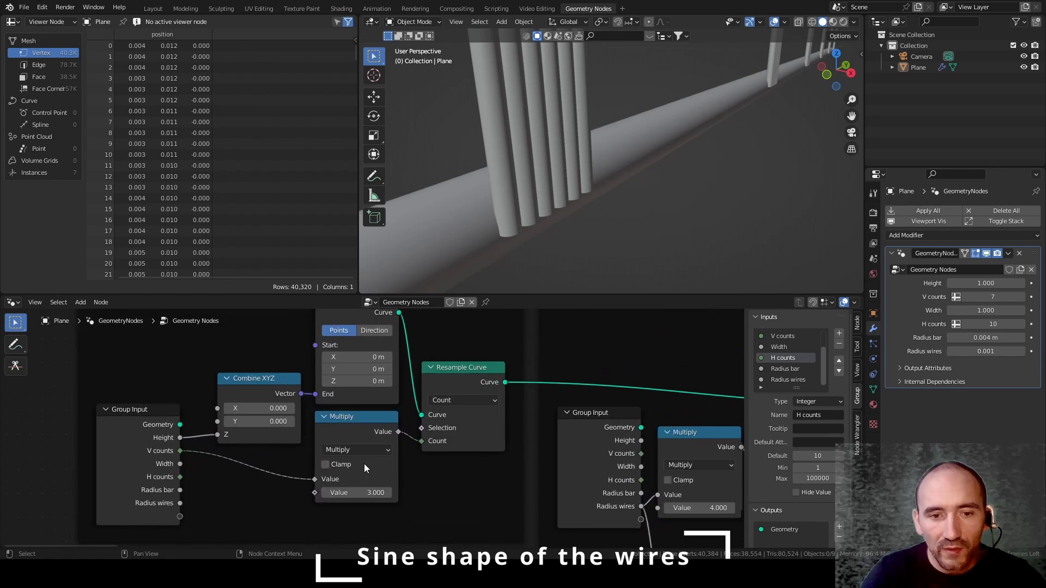
left_click(360, 497)
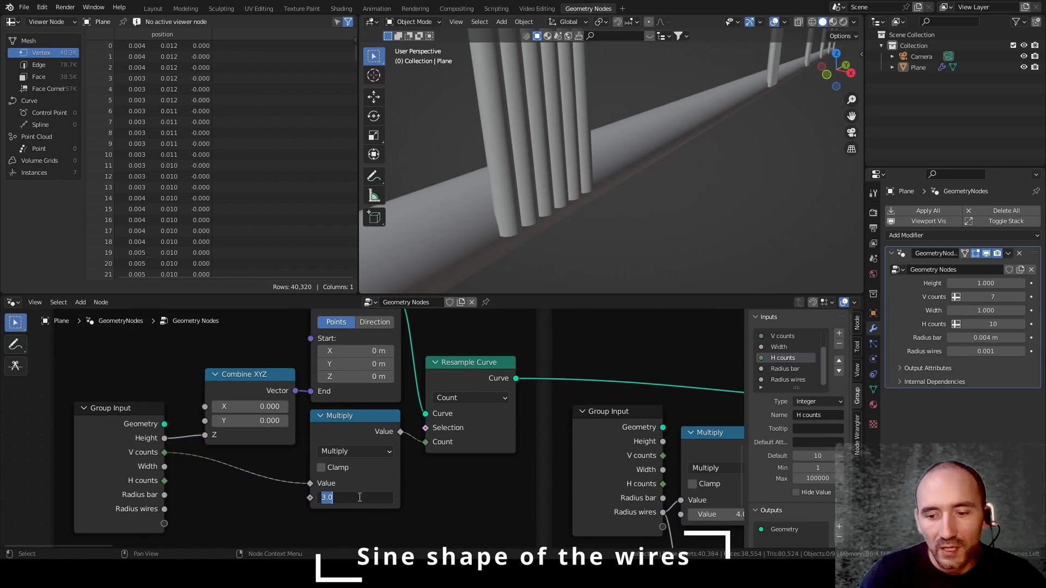
type("10")
key("Return")
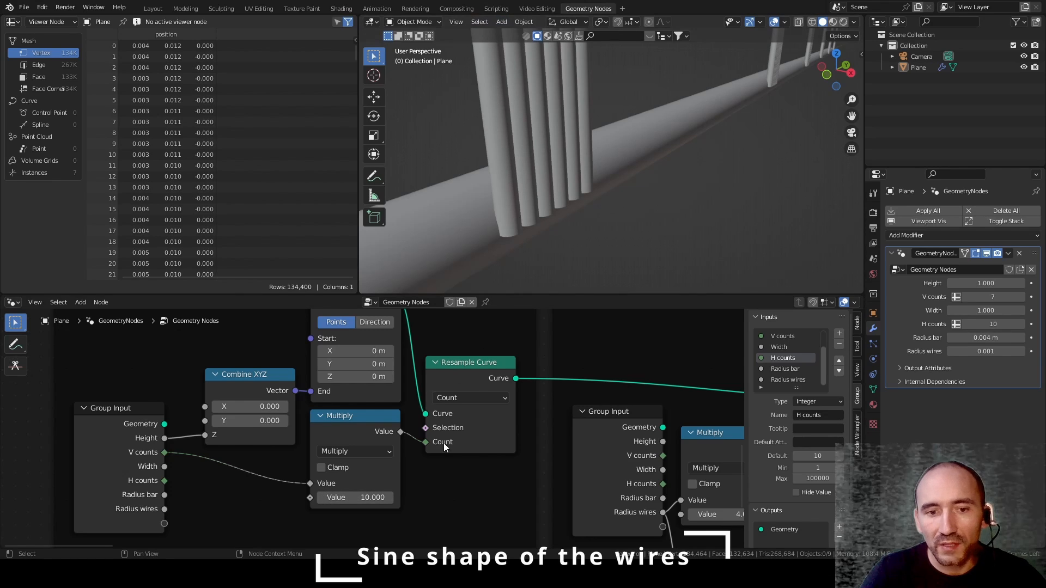
Step: Raise the V counts multiplier feeding the Resample Curve count to 20
scroll(415, 453, "down", 3)
scroll(415, 453, "up", 2)
left_click(355, 492)
type("20")
key("Return")
Step: Examine the wire end against the lowest bar up close in front view with wireframe shading
middle_click_drag(594, 428, 334, 448)
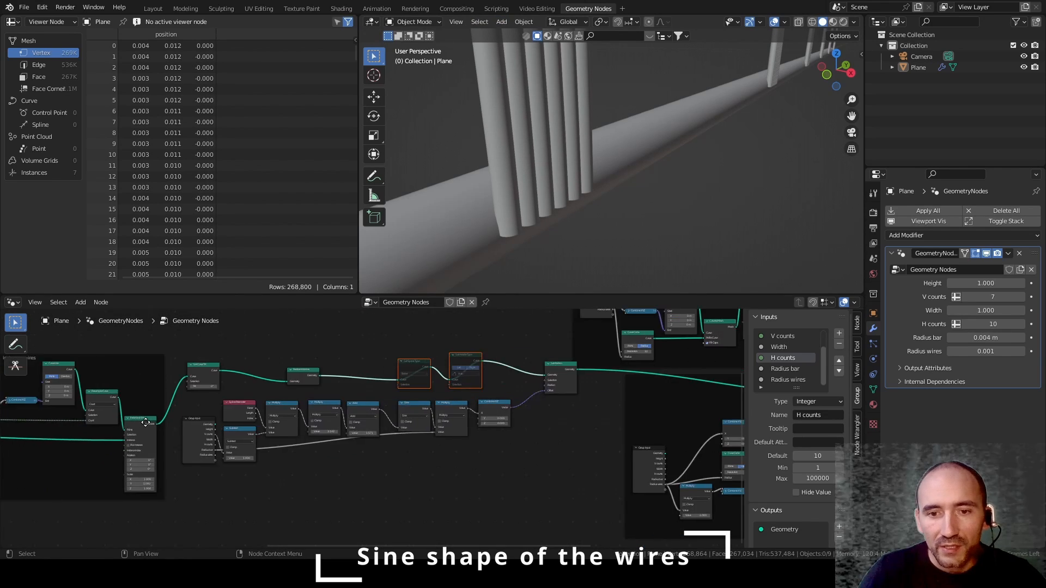
scroll(335, 449, "up", 8)
scroll(315, 487, "down", 2)
middle_click_drag(315, 487, 370, 526)
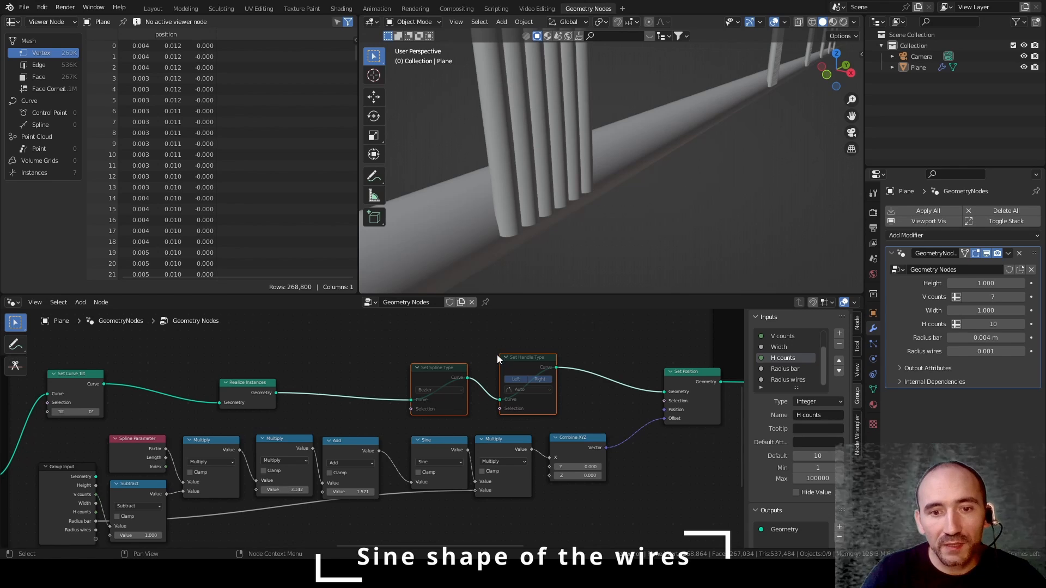
left_click(458, 342)
key("F3")
type("is view")
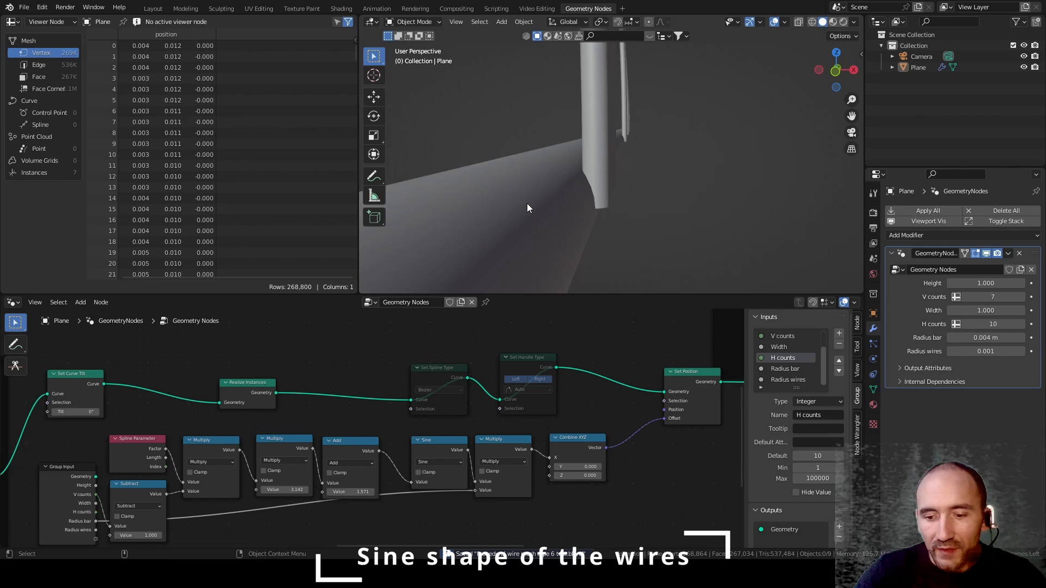
key("KP_1")
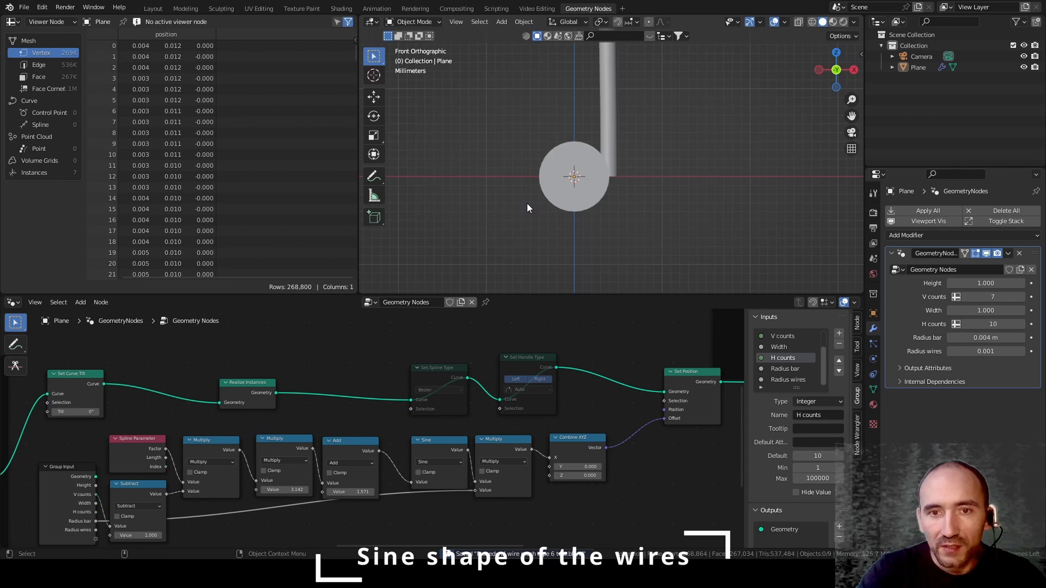
scroll(525, 207, "up", 4)
key("shift+z")
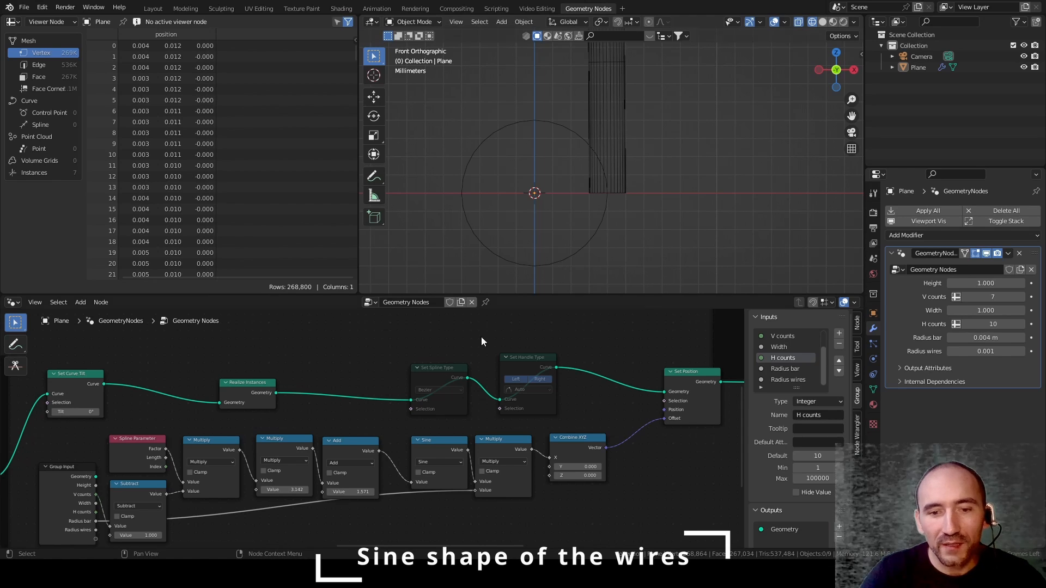
Step: Duplicate the Add node to sum Radius bar and Radius wires, and feed the result into the Multiply node after Sine
scroll(342, 407, "up", 3)
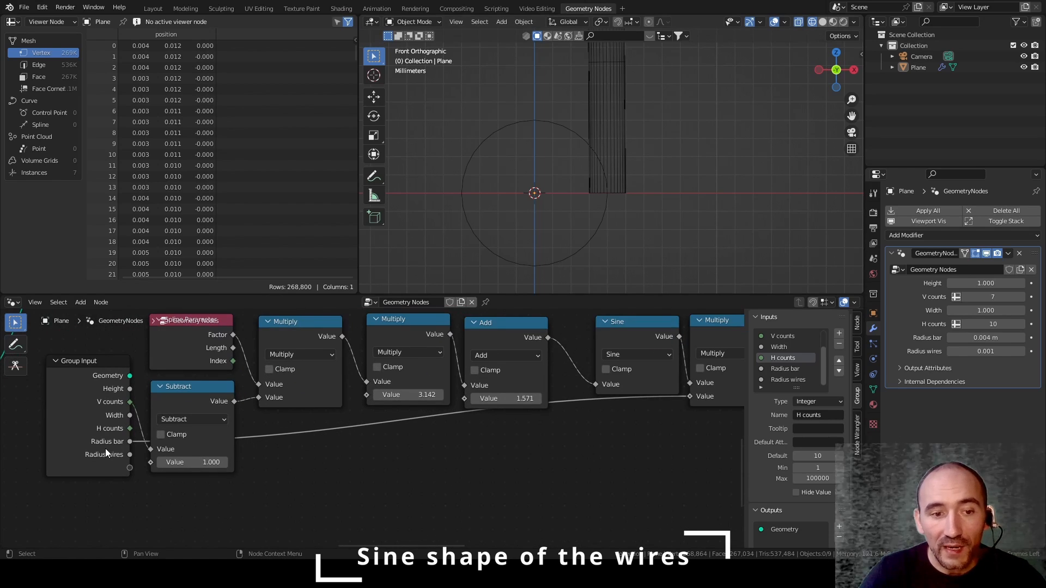
middle_click_drag(404, 442, 326, 468)
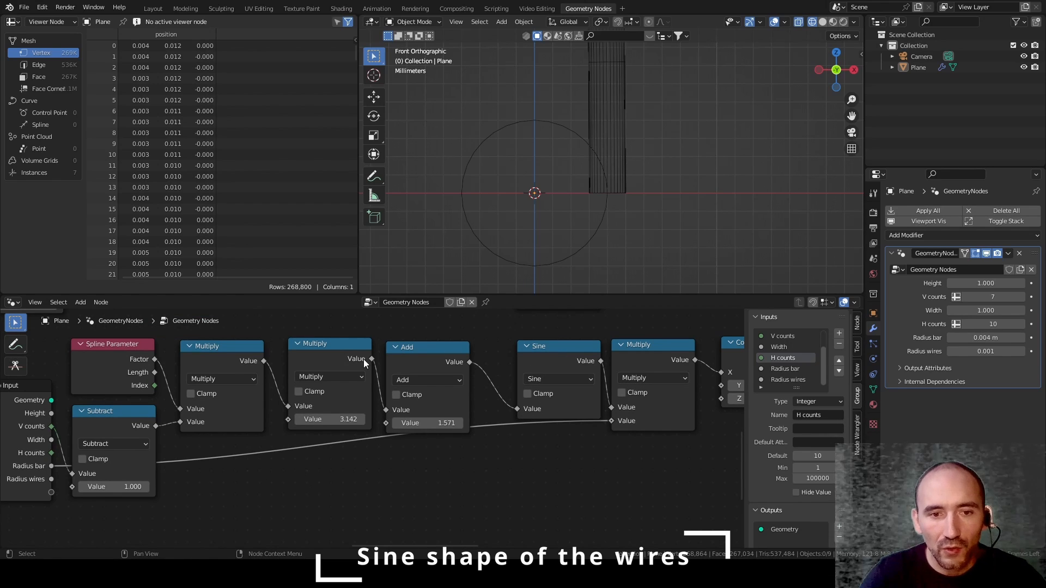
left_click(414, 349)
key("shift+d")
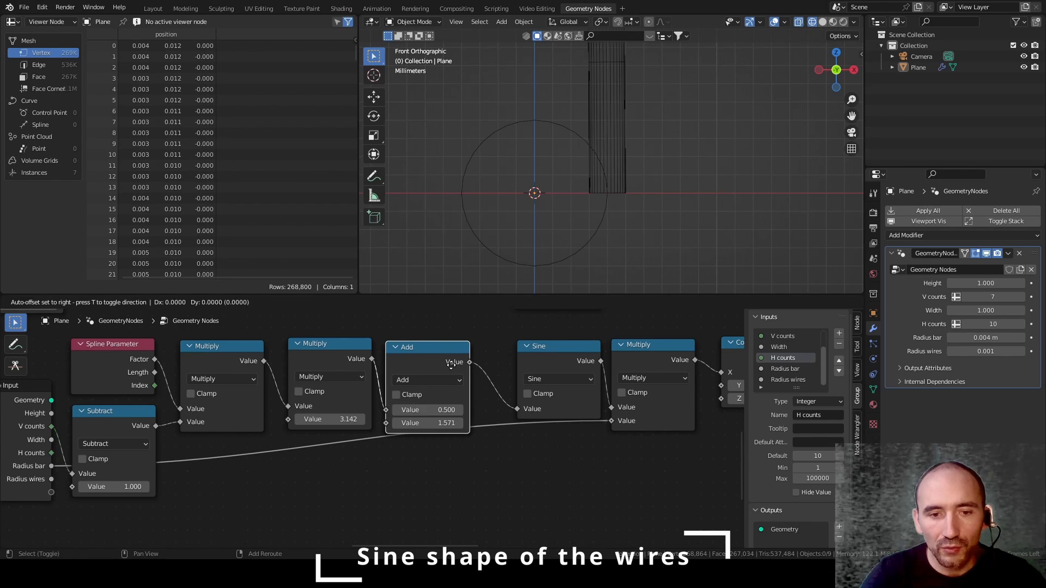
left_click(444, 477)
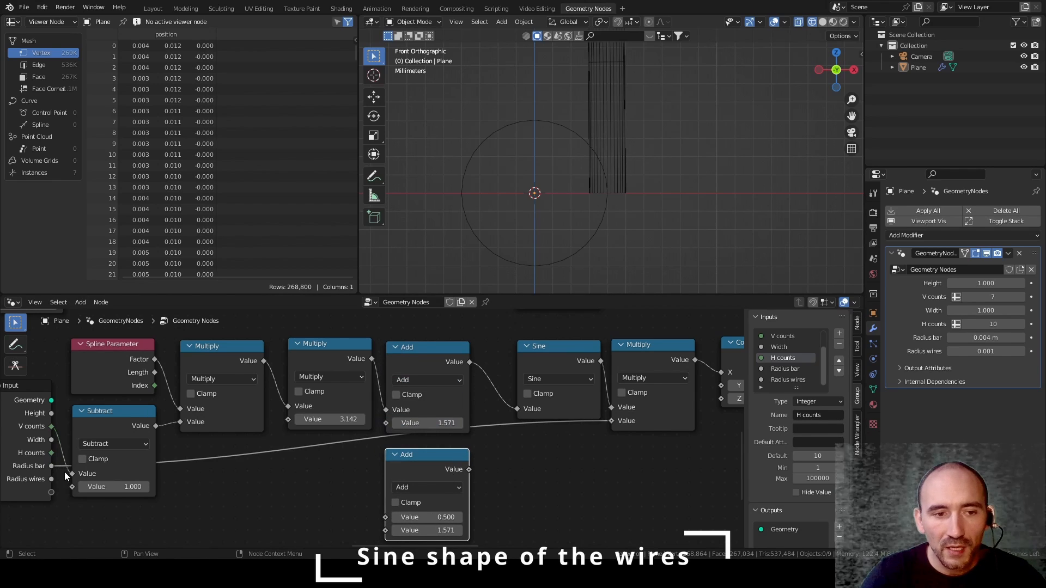
left_click_drag(51, 479, 385, 517)
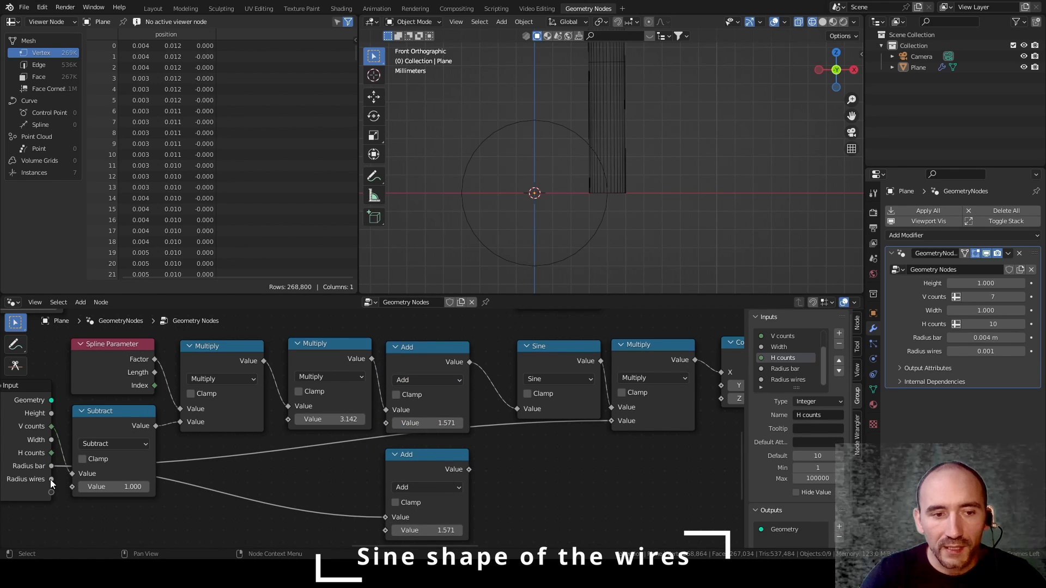
left_click_drag(51, 479, 385, 530)
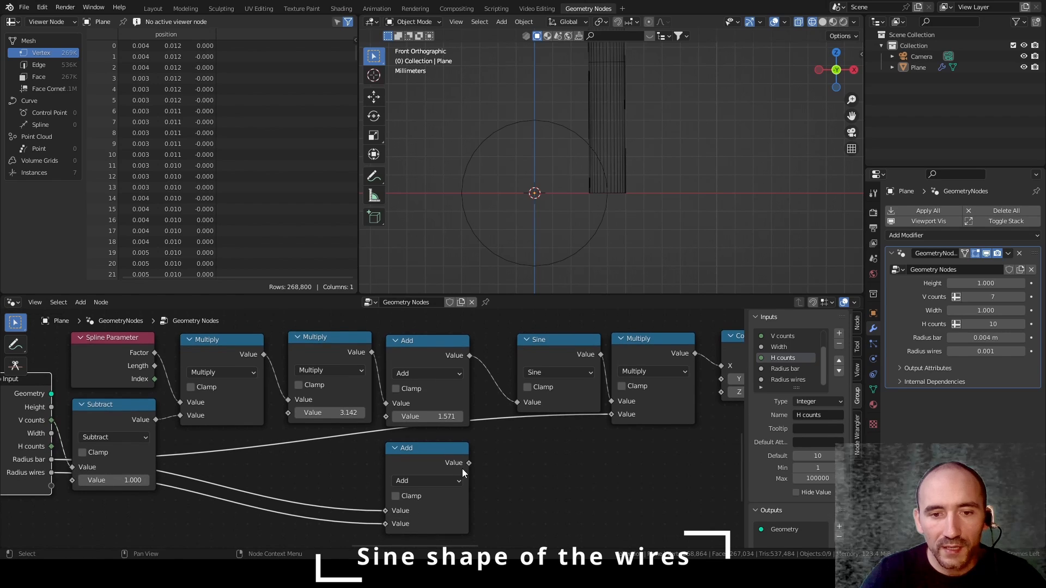
left_click_drag(468, 462, 610, 414)
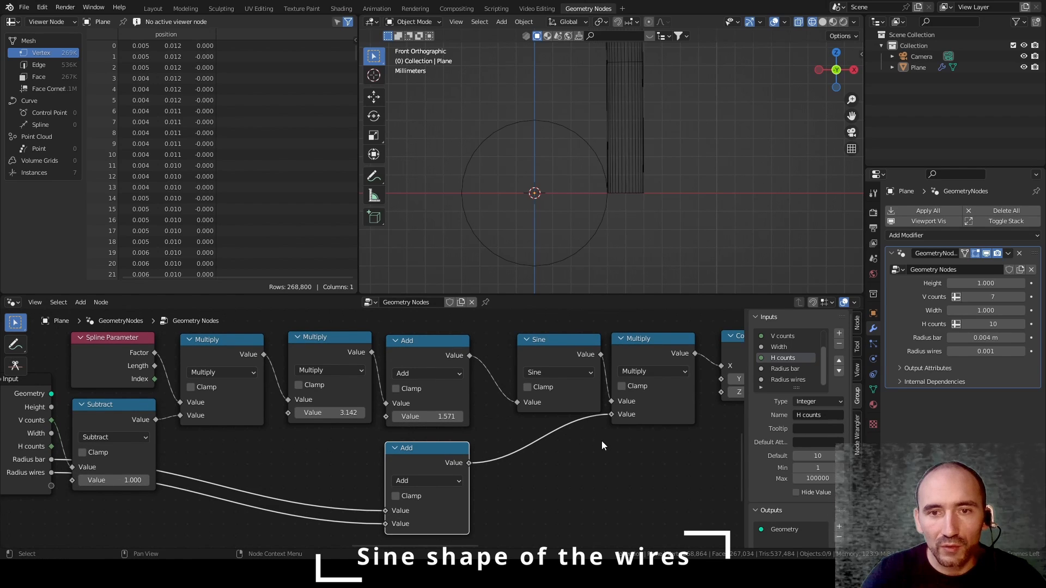
Step: Set the modifier's V counts to 20 to test the wire's sine shape over the full height
scroll(620, 206, "down", 12)
middle_click_drag(583, 110, 602, 254, "shift")
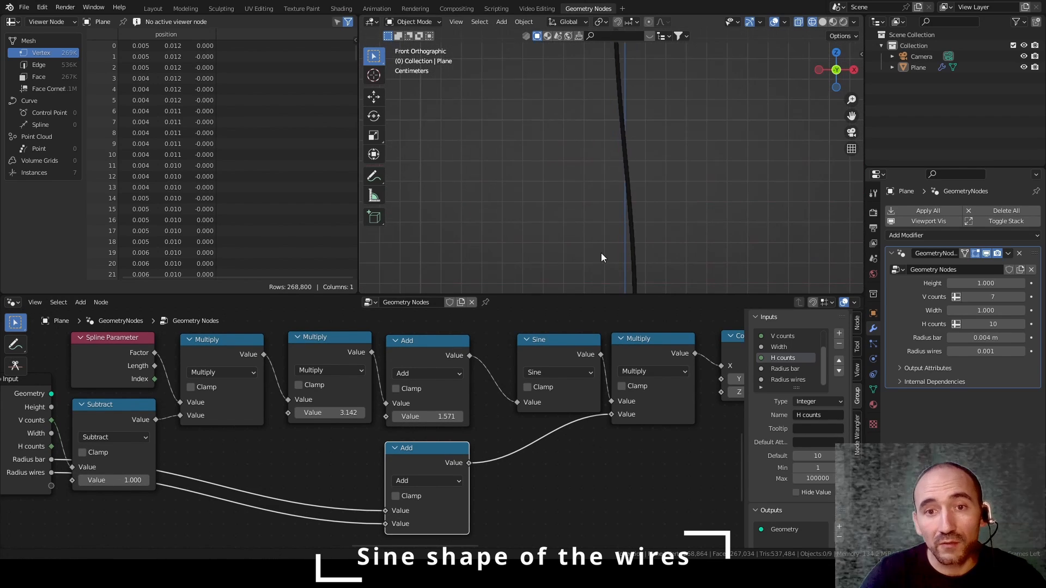
middle_click_drag(618, 163, 610, 55, "shift")
left_click(998, 297)
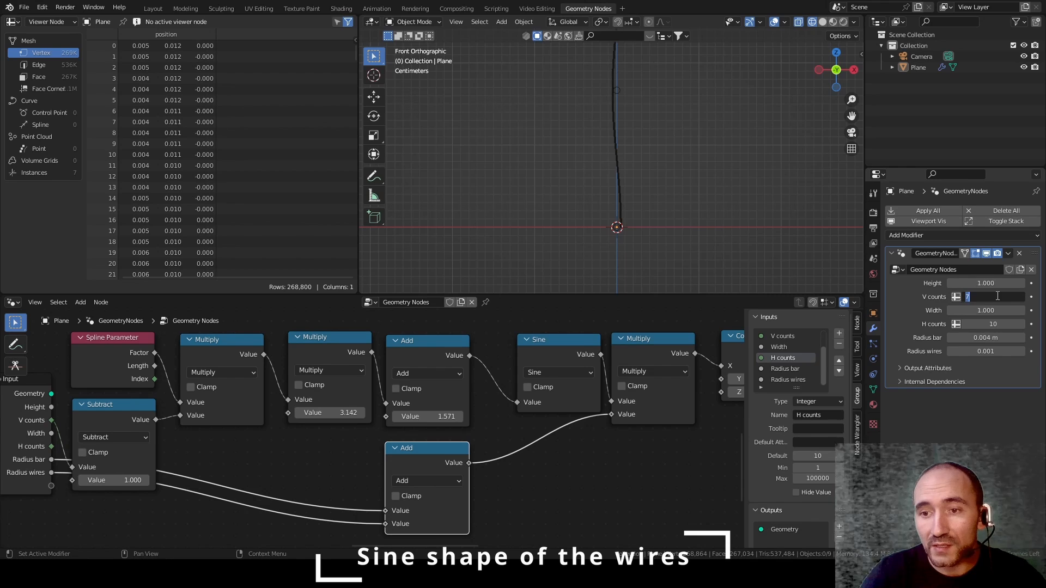
type("20")
key("Return")
Step: Raise the modifier's V counts to 40
left_click(996, 296)
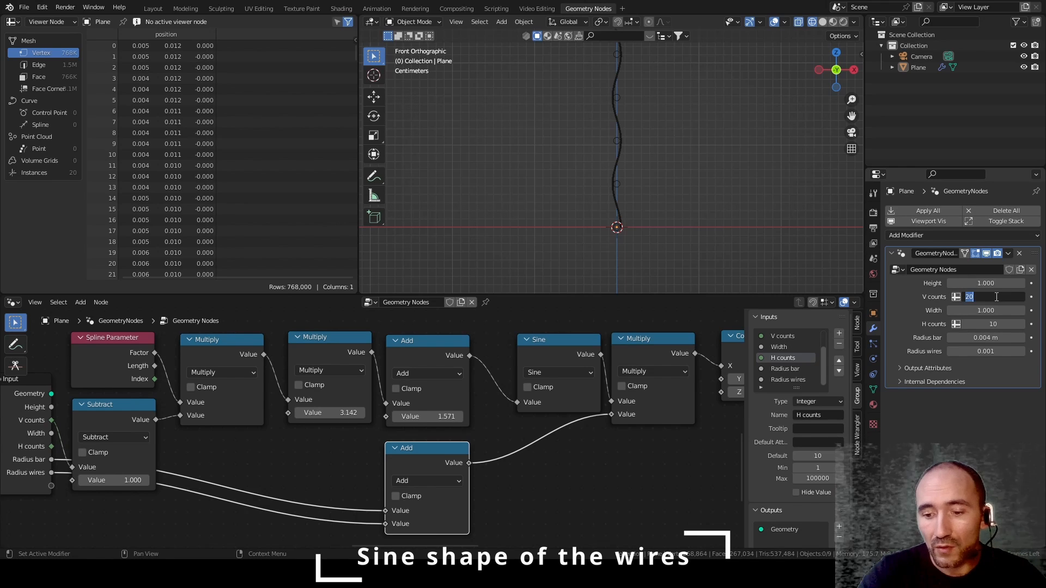
type("40")
key("Return")
Step: Return the viewport to solid shading with the lower sine waves and bars in view, and save the file
scroll(642, 154, "up", 4)
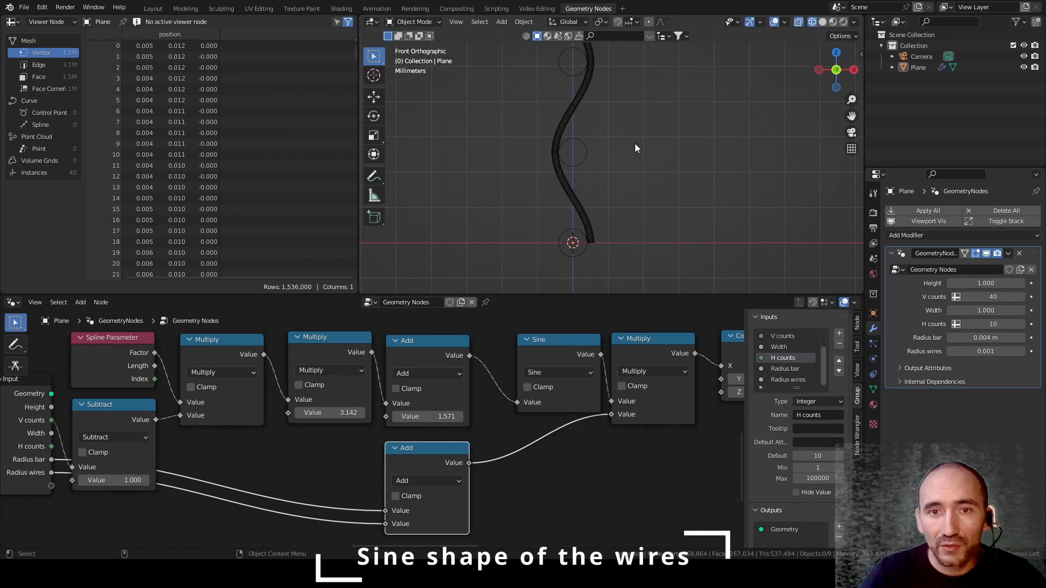
middle_click_drag(651, 142, 661, 163, "shift")
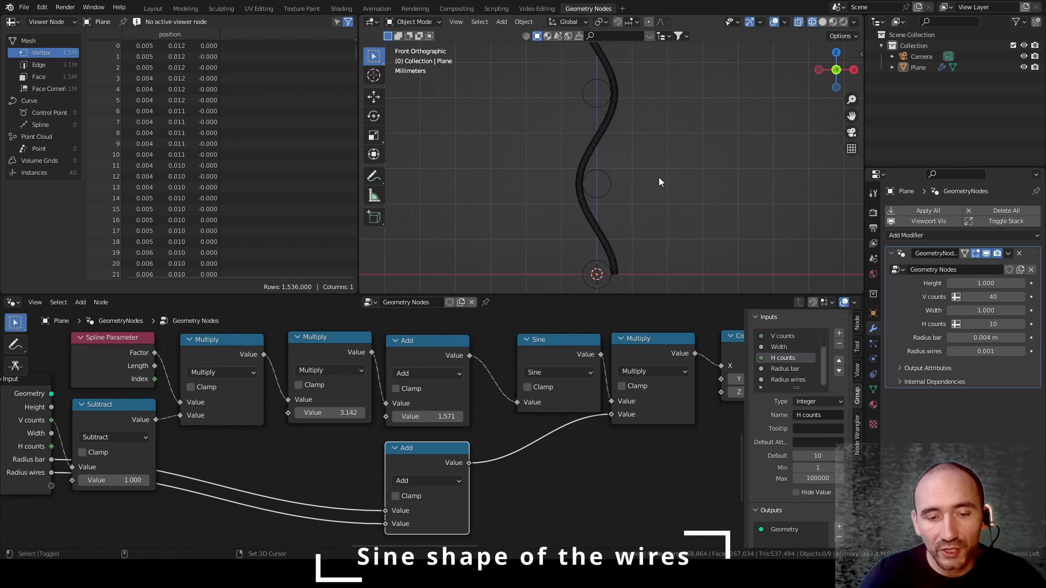
key("shift+z")
key("ctrl+s")
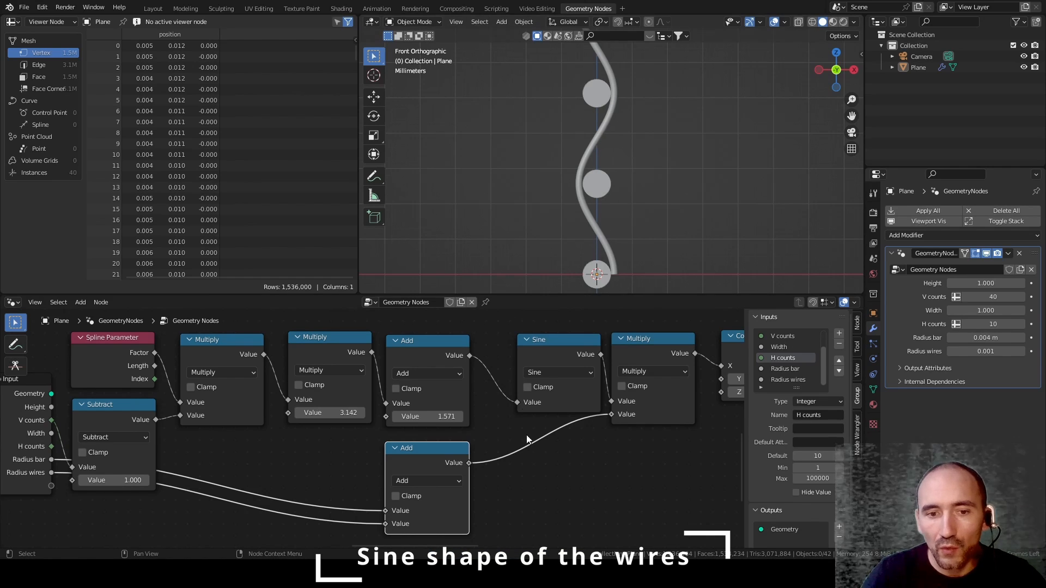
Step: Move the Group Input node down so its radius outputs line up with the lower Add node's inputs
scroll(599, 455, "down", 3)
middle_click_drag(482, 467, 517, 483)
left_click_drag(38, 422, 42, 453)
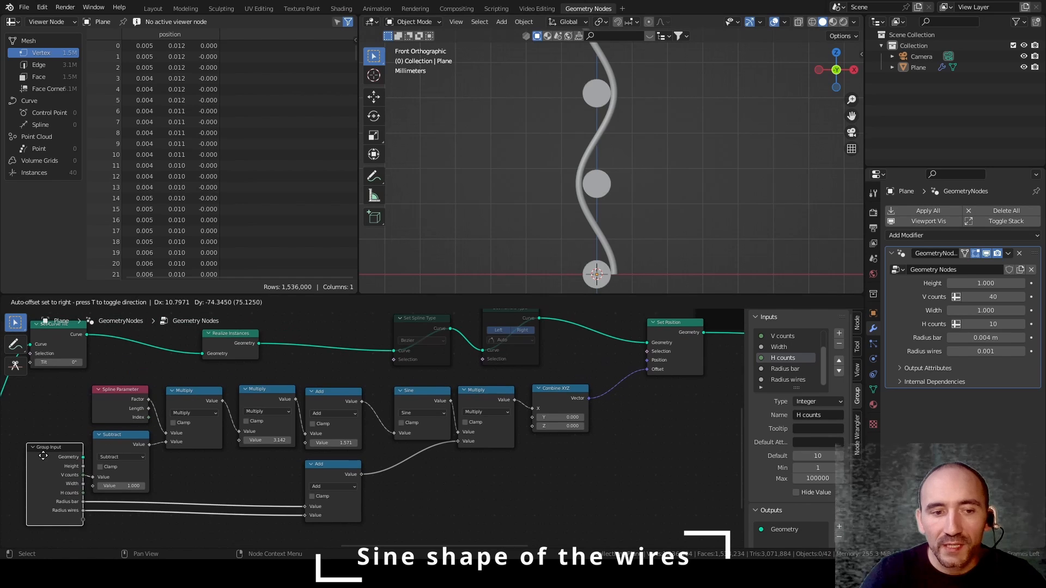
Step: Save the file and preview the Set Position node's curves in an angled perspective view
left_click(429, 486)
key("ctrl+s")
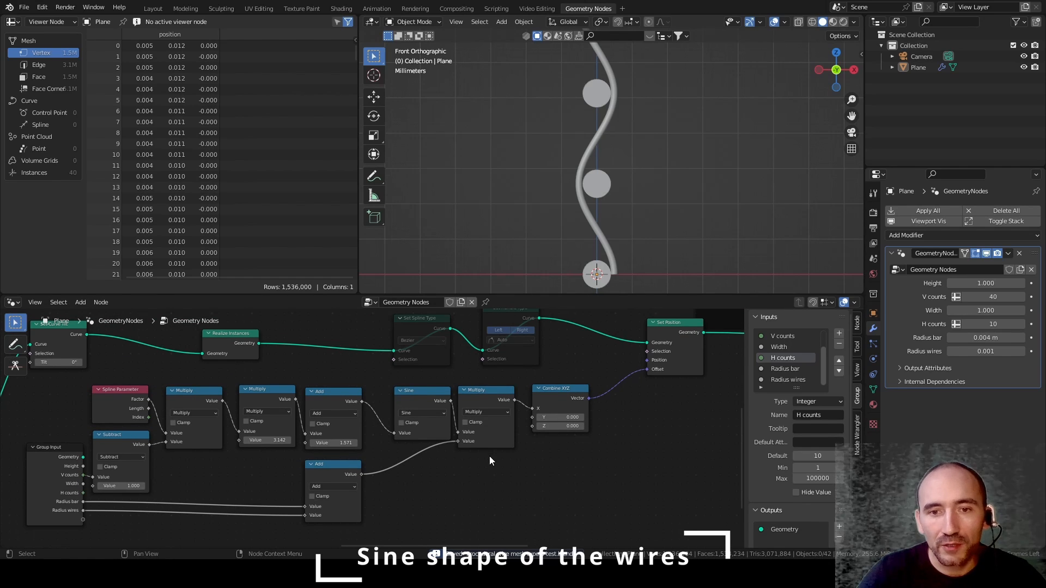
middle_click_drag(630, 220, 571, 213)
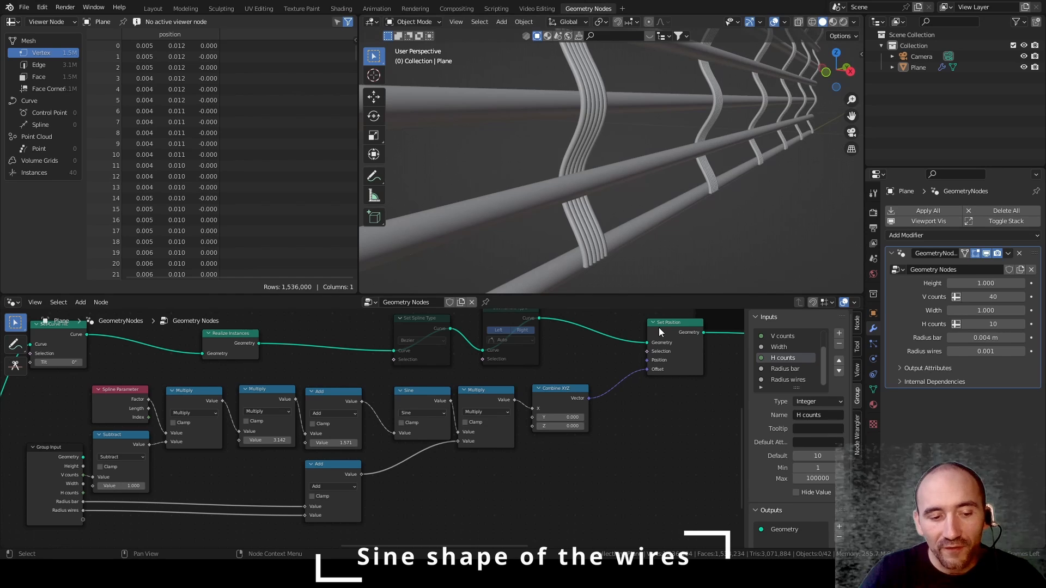
left_click(674, 326, "ctrl+shift")
middle_click_drag(675, 219, 593, 210)
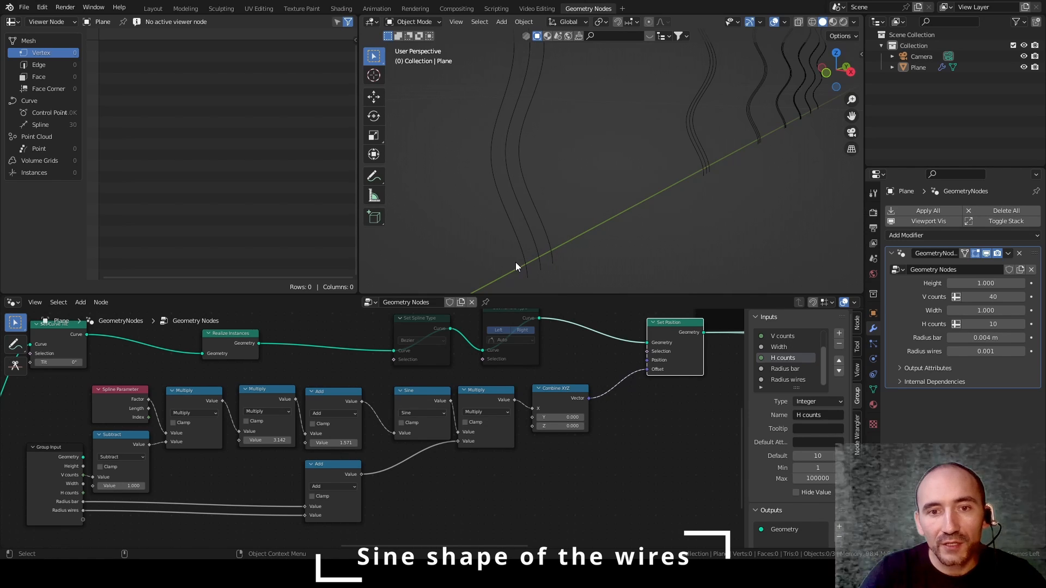
Step: Add an Index node below the lower Add node in the wire node chain
middle_click_drag(427, 490, 430, 423)
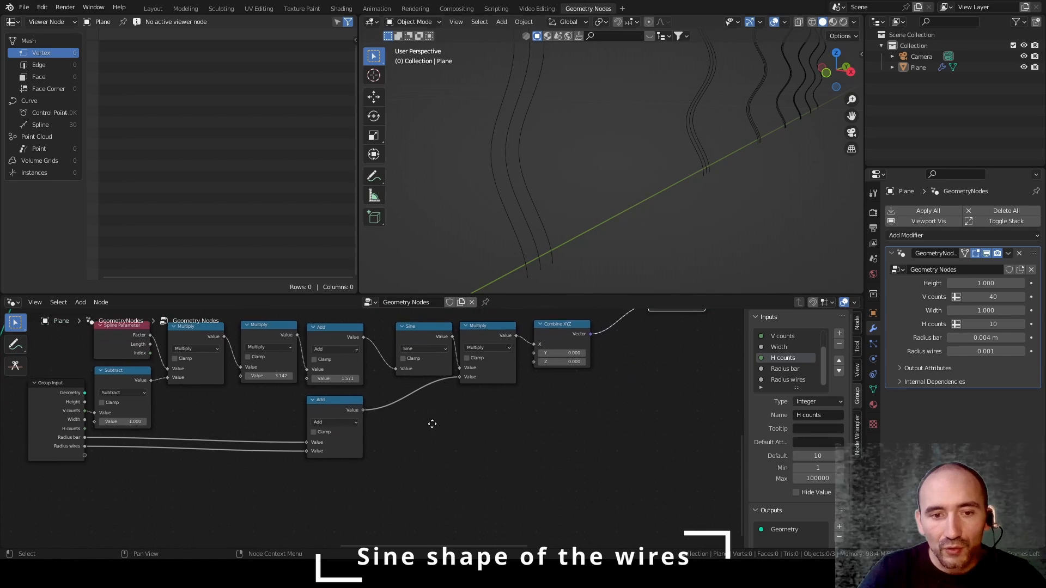
key("F3")
type("index")
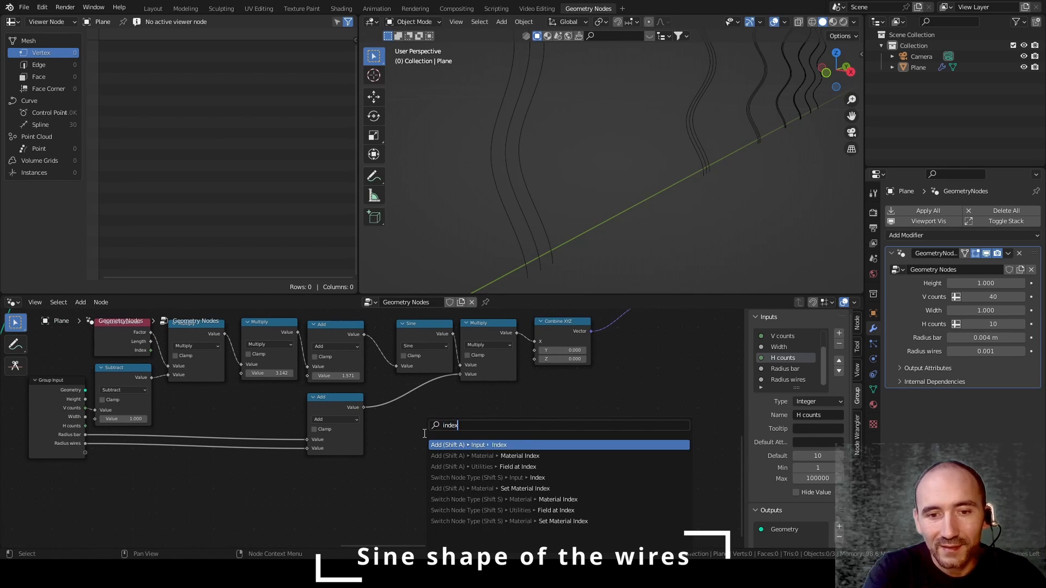
key("Return")
left_click(316, 469)
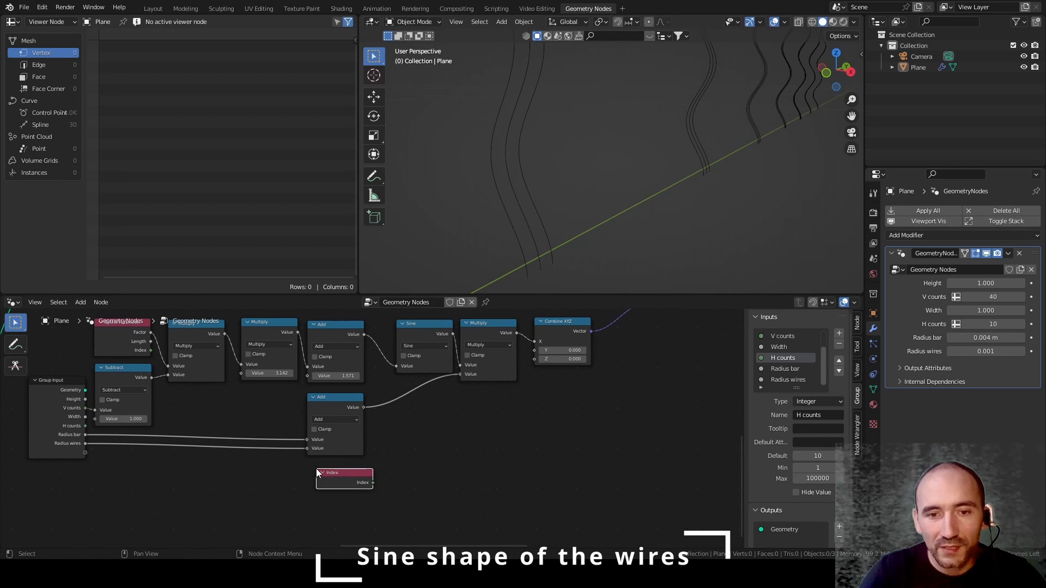
Step: Feed the Index output into a new Math node set to Modulo with a value of 2
scroll(485, 435, "down", 2)
middle_click_drag(485, 436, 471, 482)
scroll(481, 488, "up", 1)
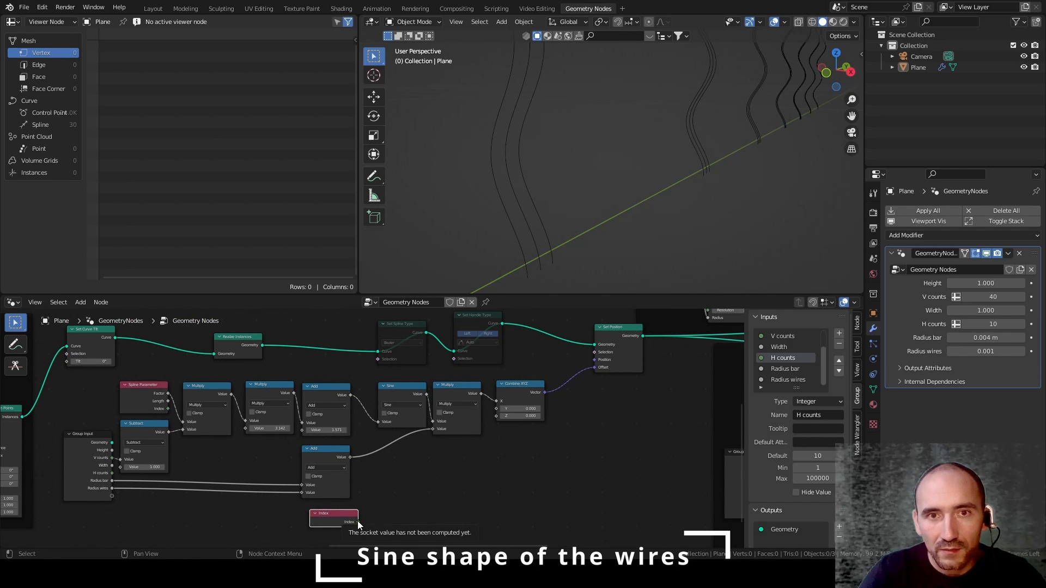
left_click_drag(358, 522, 391, 502)
type("mult")
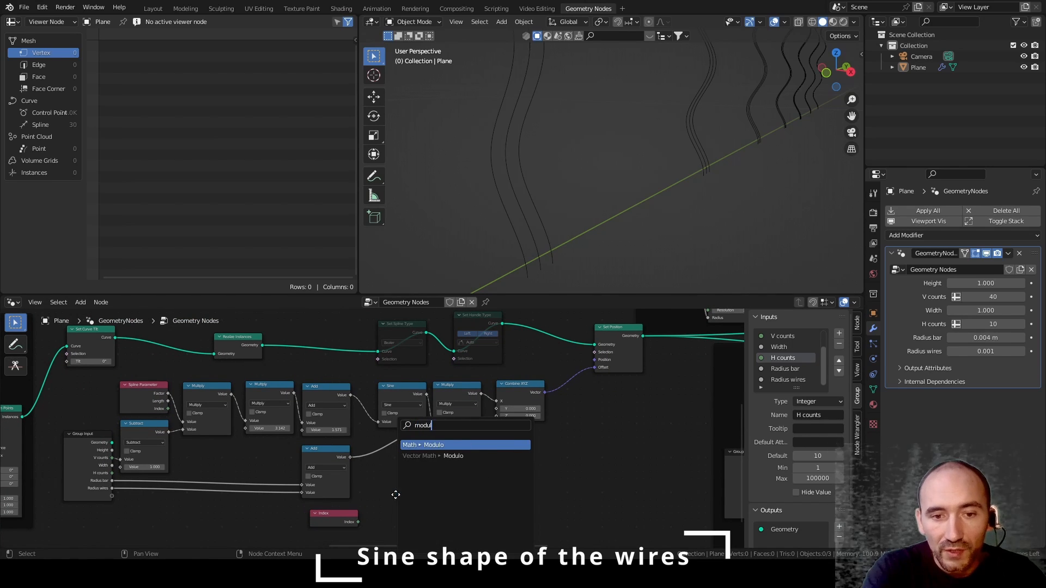
key("Return")
left_click(401, 489)
double_click(423, 528)
type("2")
key("Return")
Step: Connect the Modulo output to a new Map Range node beside it, with To Min set to -1
left_click_drag(446, 493, 478, 480)
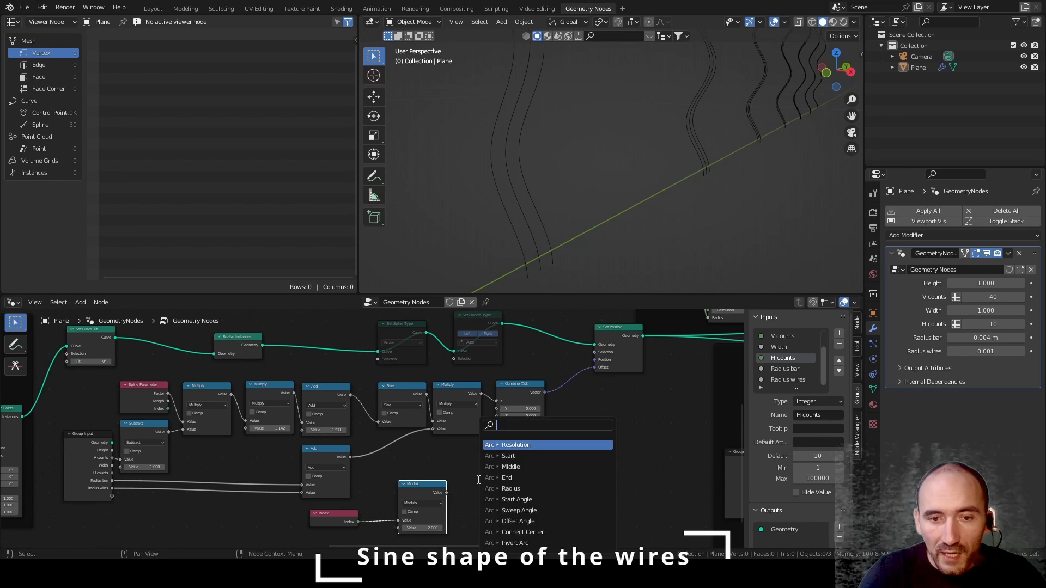
type("map")
key("Return")
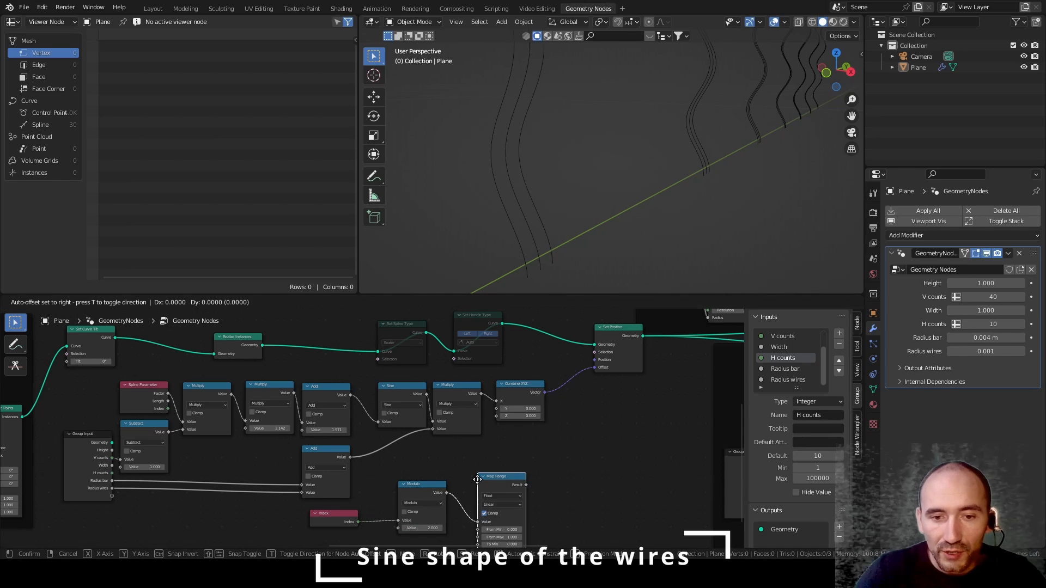
left_click(511, 503)
scroll(519, 499, "up", 3)
double_click(510, 513)
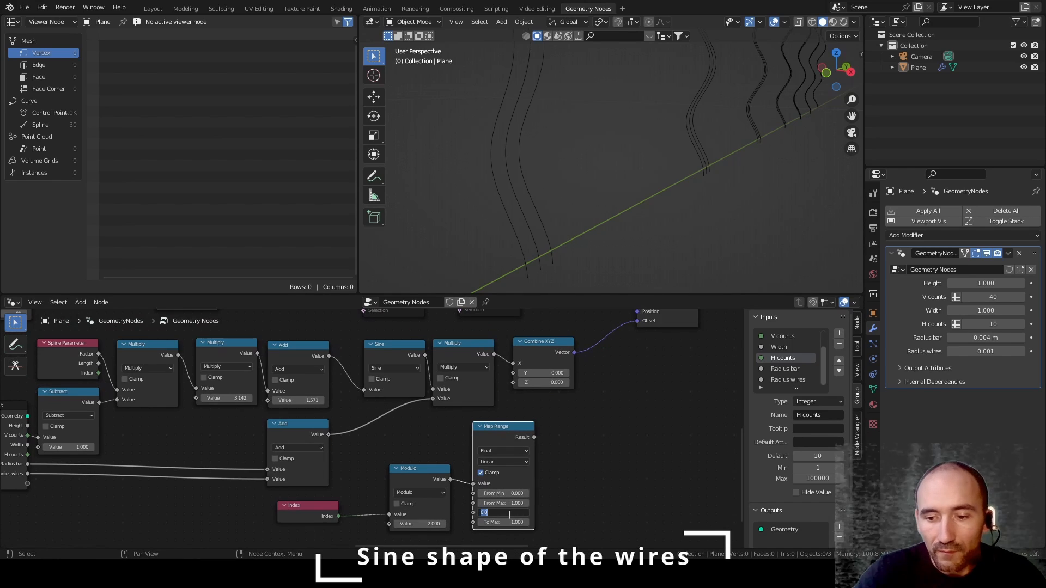
type("-1")
key("Return")
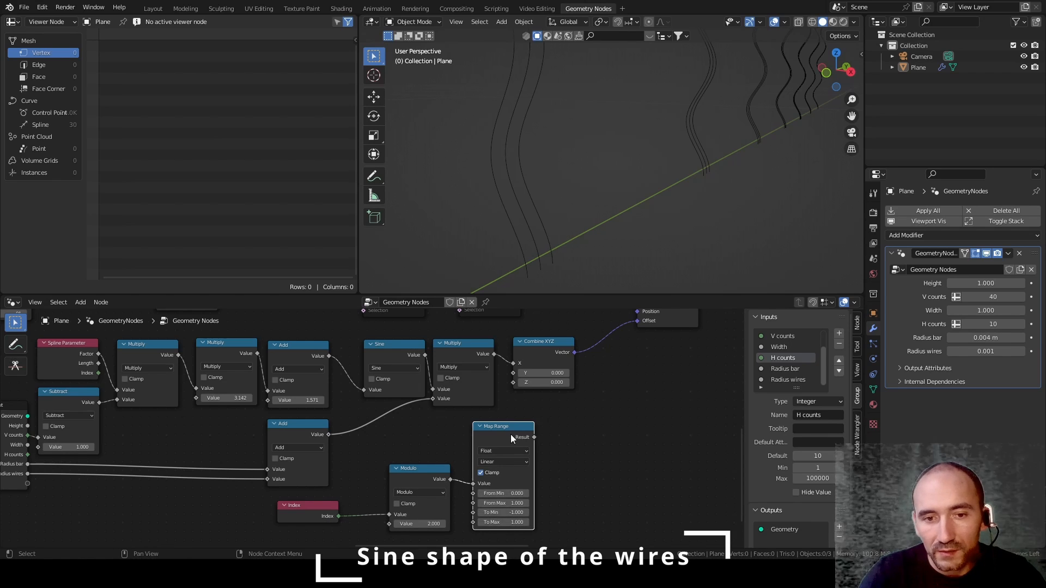
left_click_drag(511, 434, 500, 432)
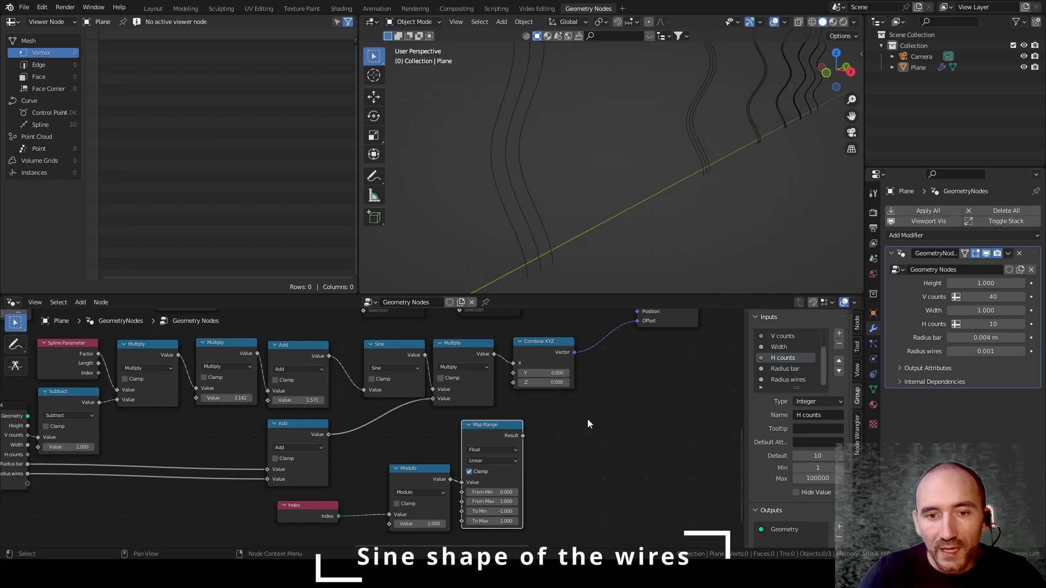
Step: Make room at Combine XYZ and multiply the scaled sine value by the Map Range result, feeding the product into its X input
middle_click_drag(574, 402, 437, 469)
left_click_drag(391, 416, 439, 406)
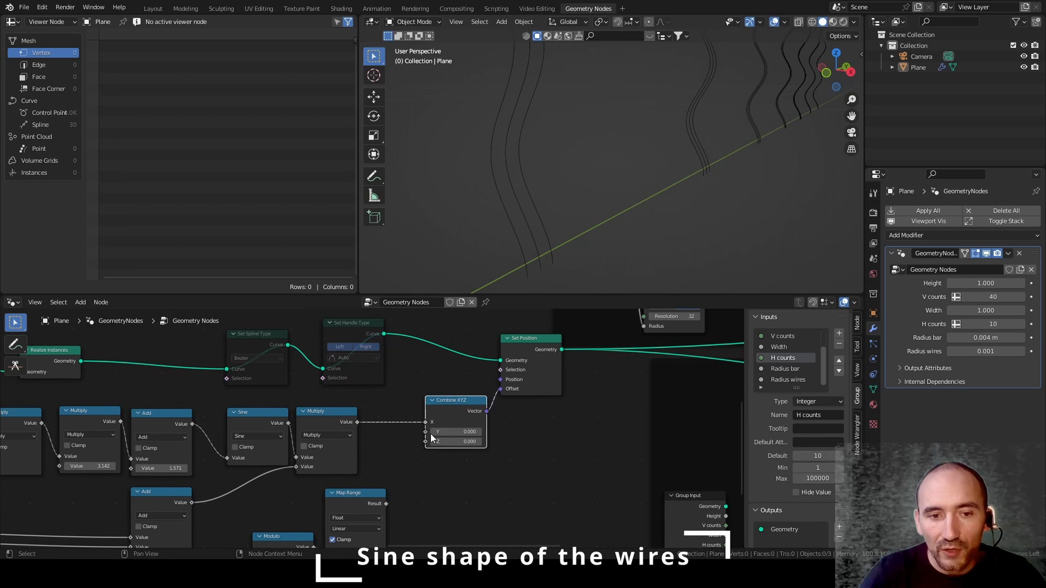
middle_click_drag(292, 445, 348, 403)
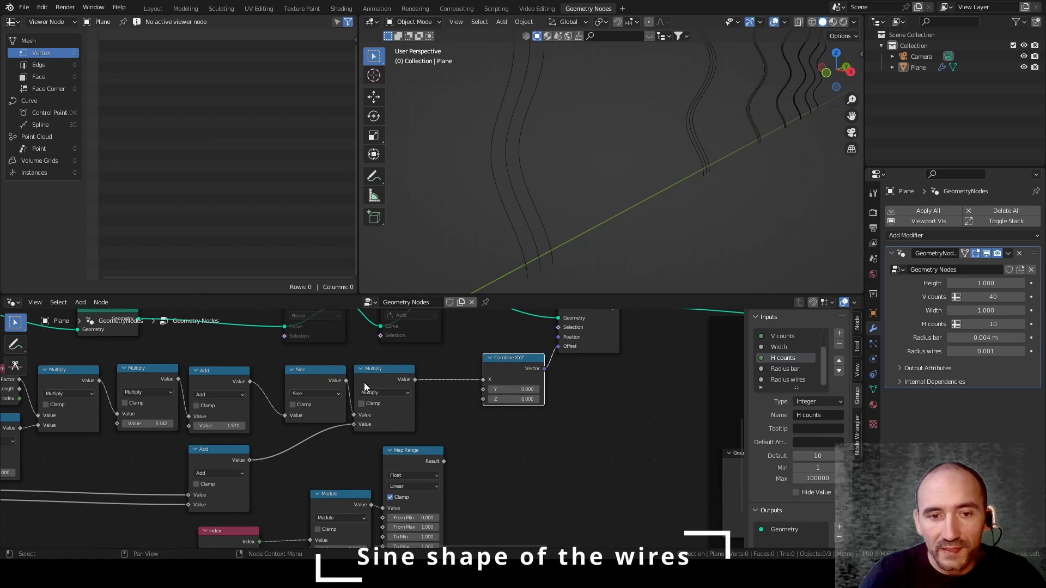
left_click_drag(415, 380, 475, 450)
type("mul")
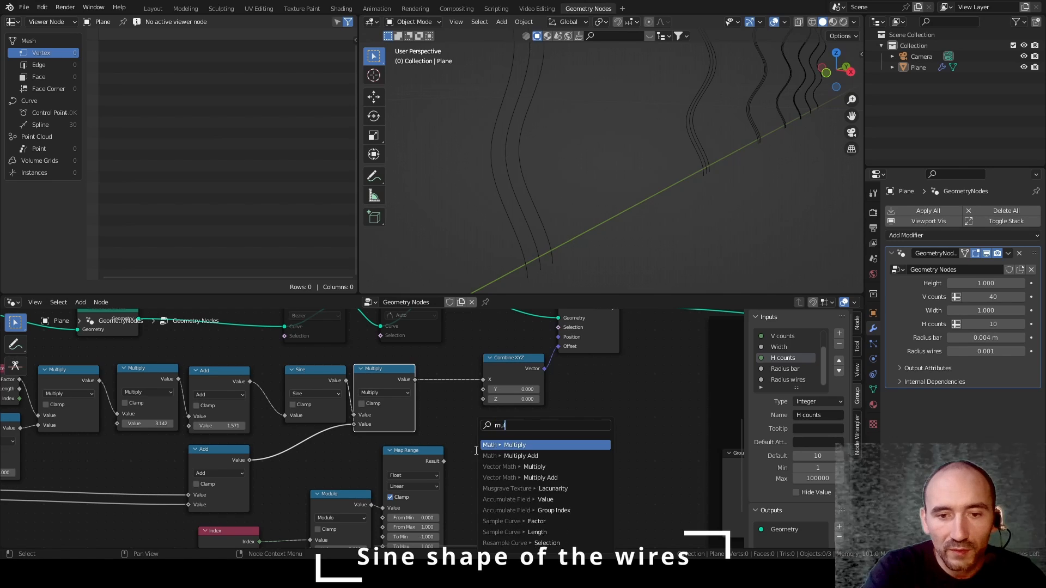
key("Return")
left_click(455, 461)
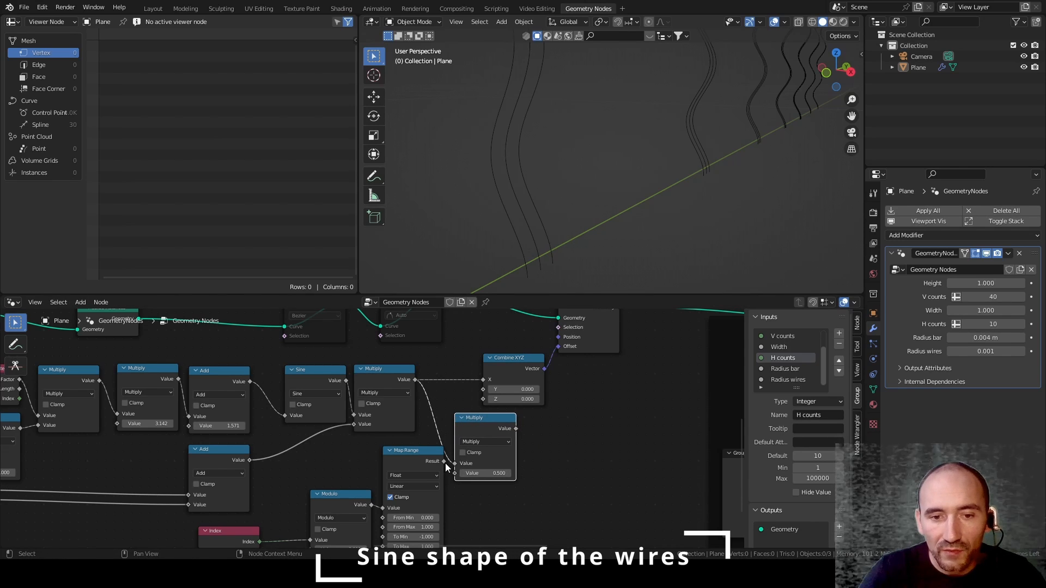
left_click_drag(516, 429, 486, 380)
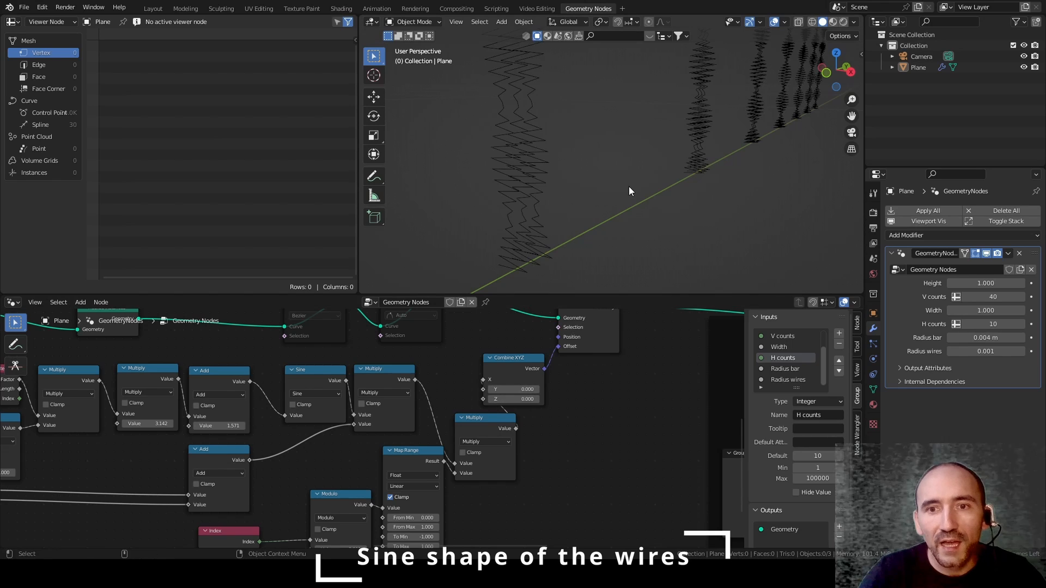
Step: Examine the curves' shape in the viewport and trace the Index, Modulo and Map Range chain up to the Set Position node
middle_click_drag(629, 189, 618, 168)
middle_click_drag(458, 373, 490, 522)
middle_click_drag(494, 486, 529, 425)
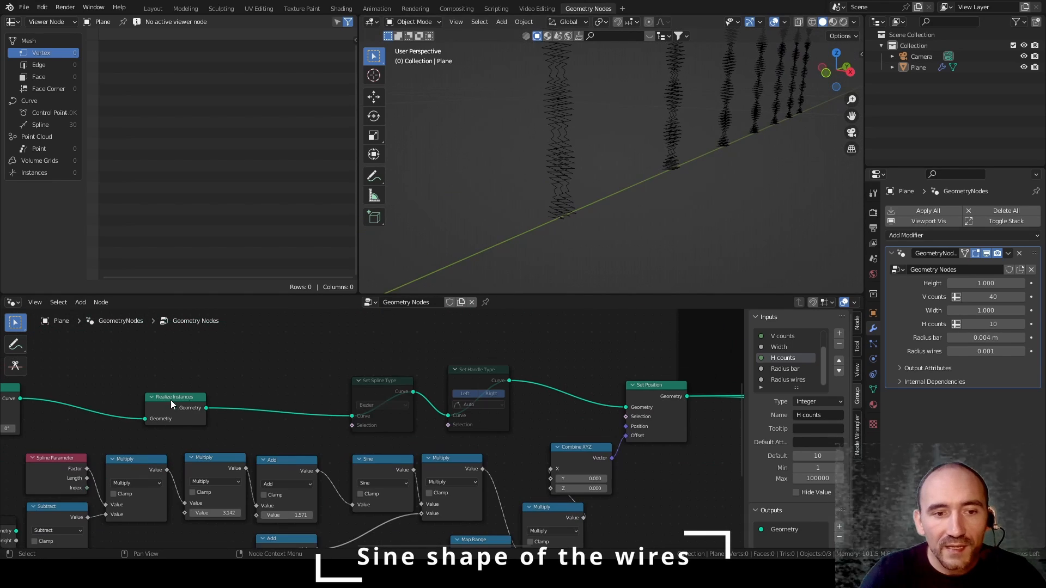
middle_click_drag(608, 445, 502, 381)
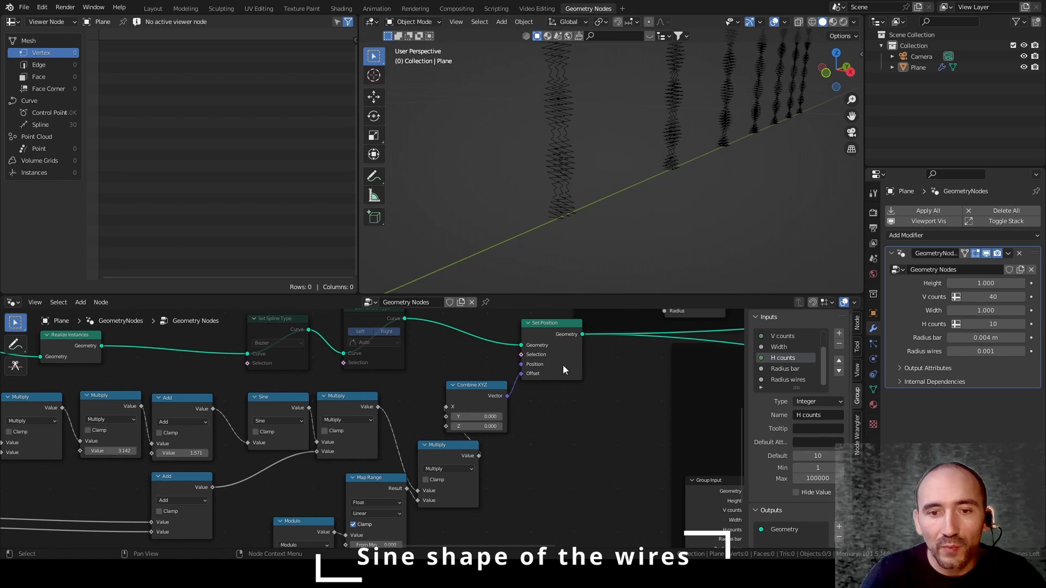
middle_click_drag(433, 440, 471, 352)
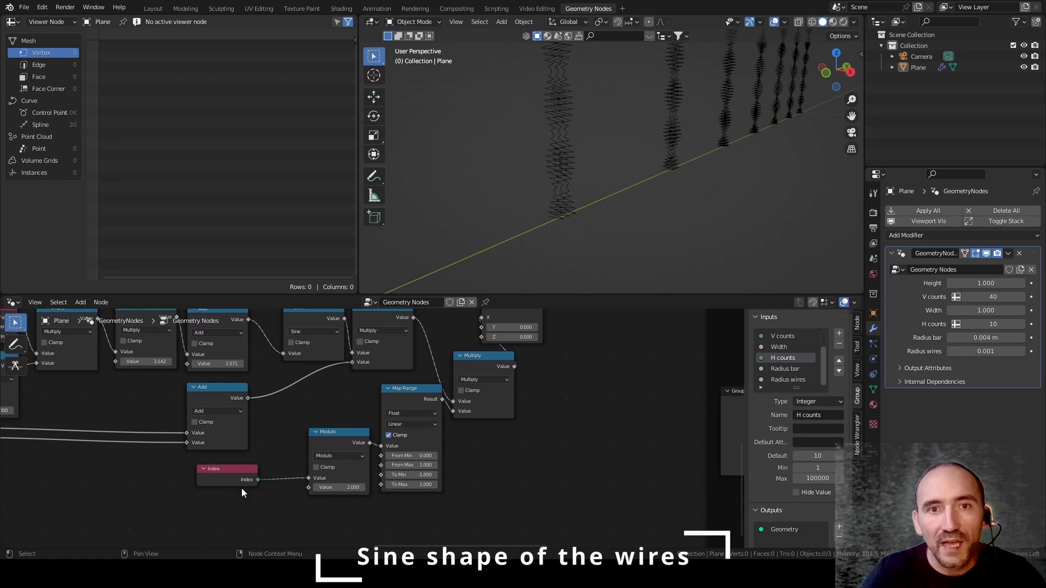
middle_click_drag(548, 391, 518, 460)
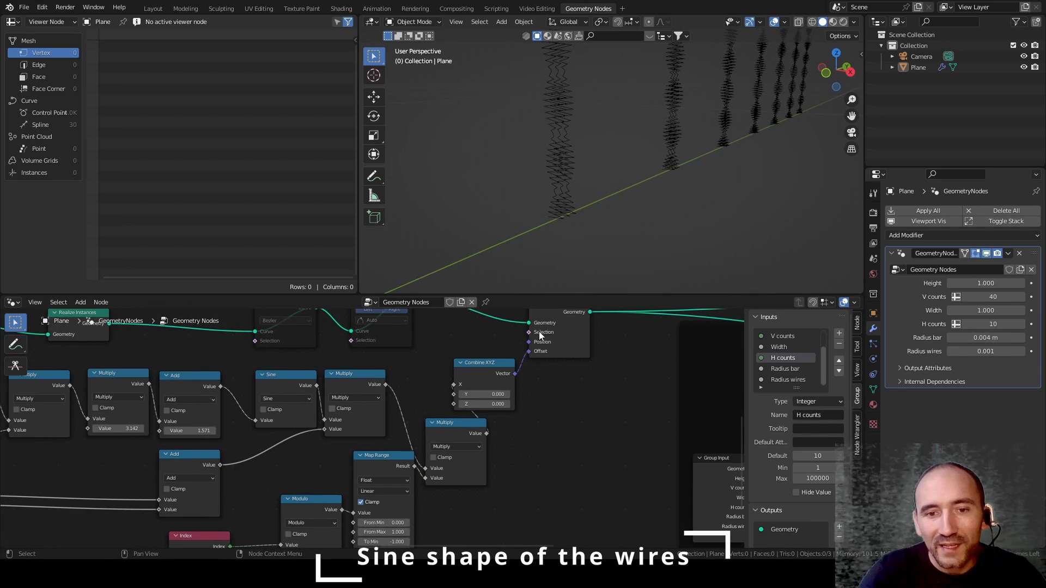
mouse_move(412, 382)
middle_mouse_down()
mouse_move(406, 447)
mouse_move(408, 381)
middle_mouse_up()
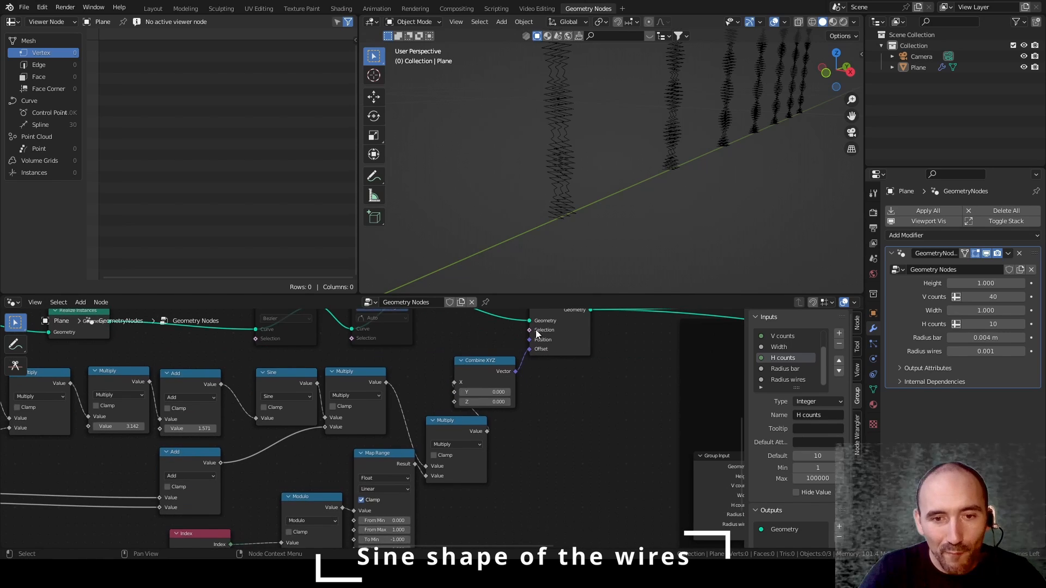
middle_click_drag(538, 387, 534, 443)
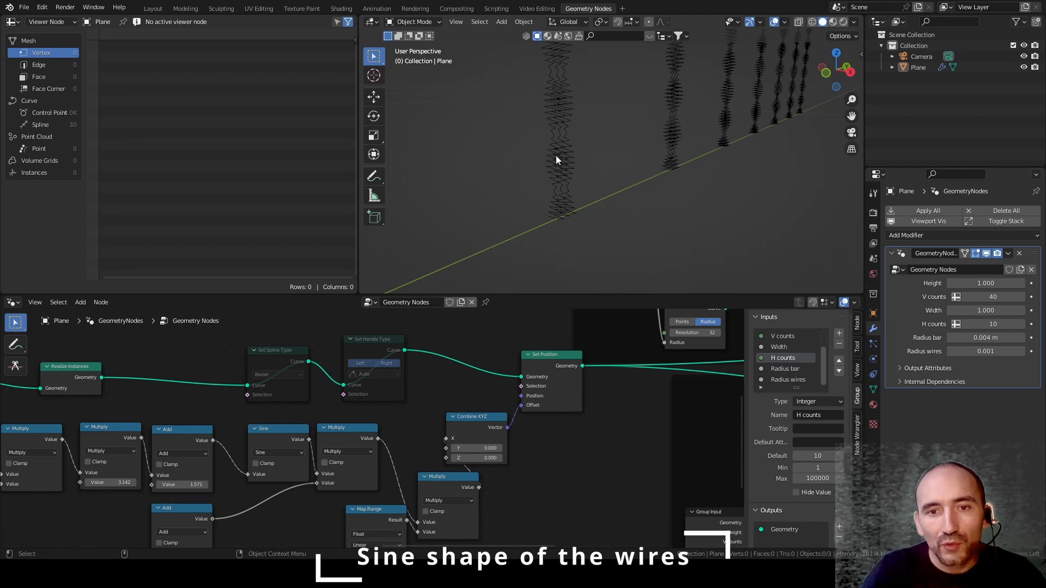
middle_click_drag(555, 156, 570, 184)
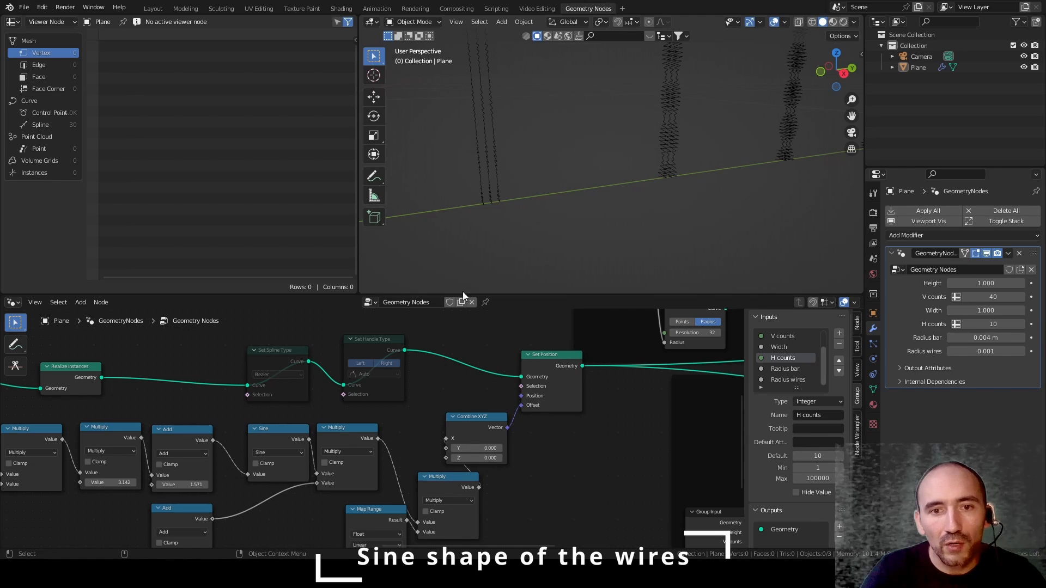
Step: Move the Index node away from Modulo and insert an Interpolate Domain node on the link between them
middle_click_drag(355, 506, 446, 379)
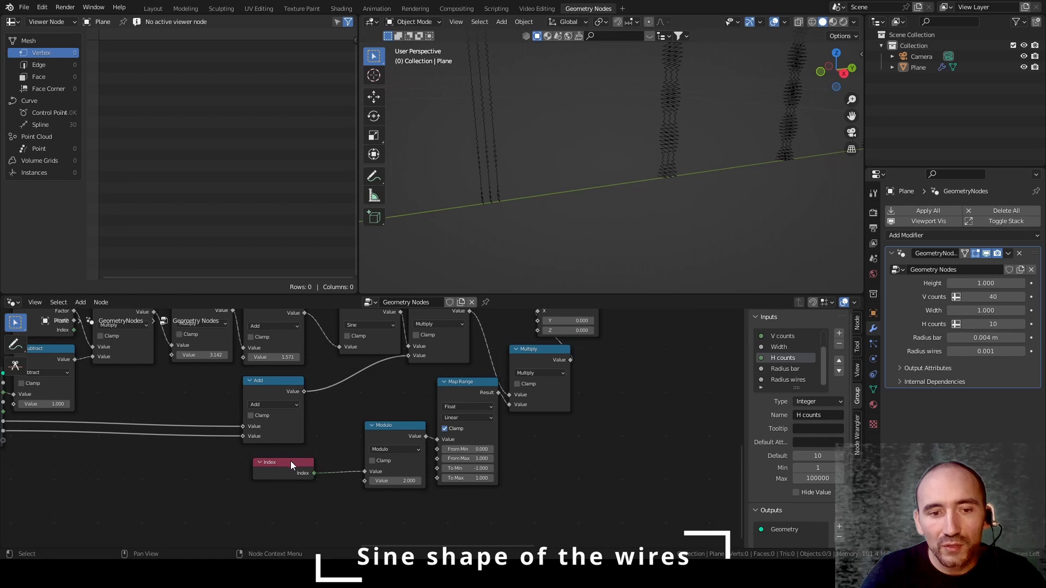
left_click_drag(290, 461, 126, 459)
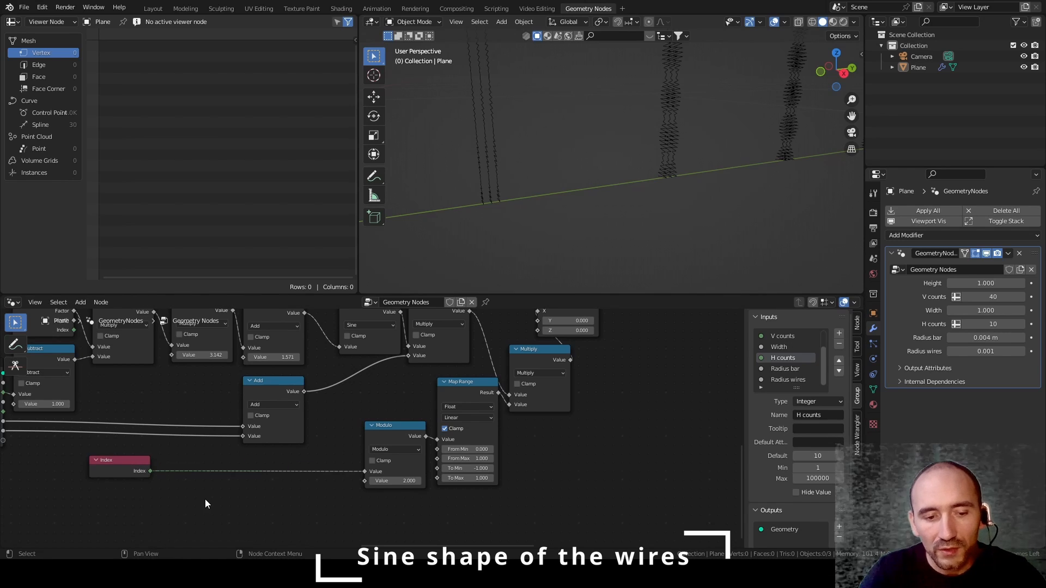
key("F3")
type("domain")
key("Down")
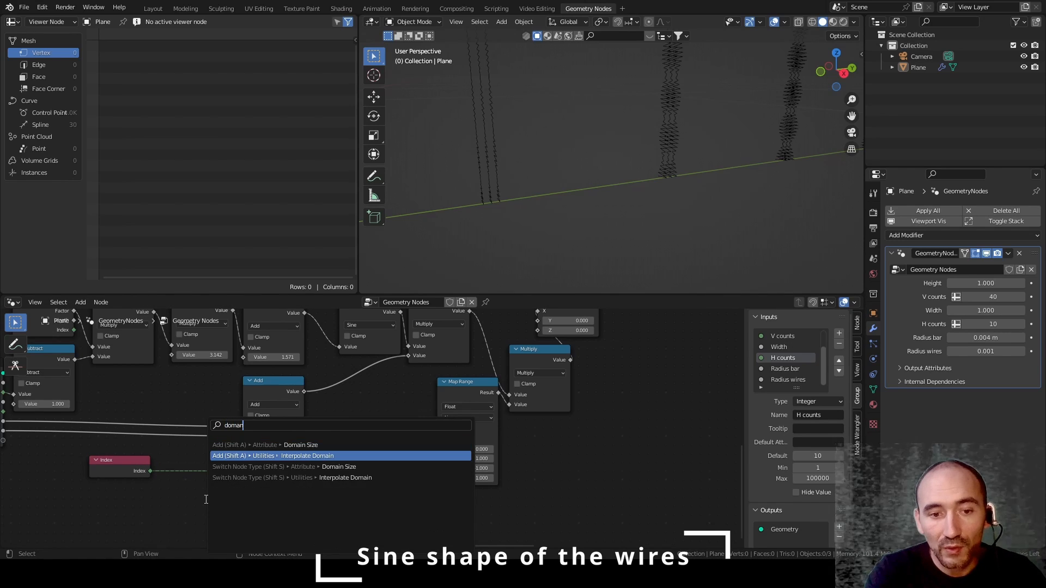
key("Return")
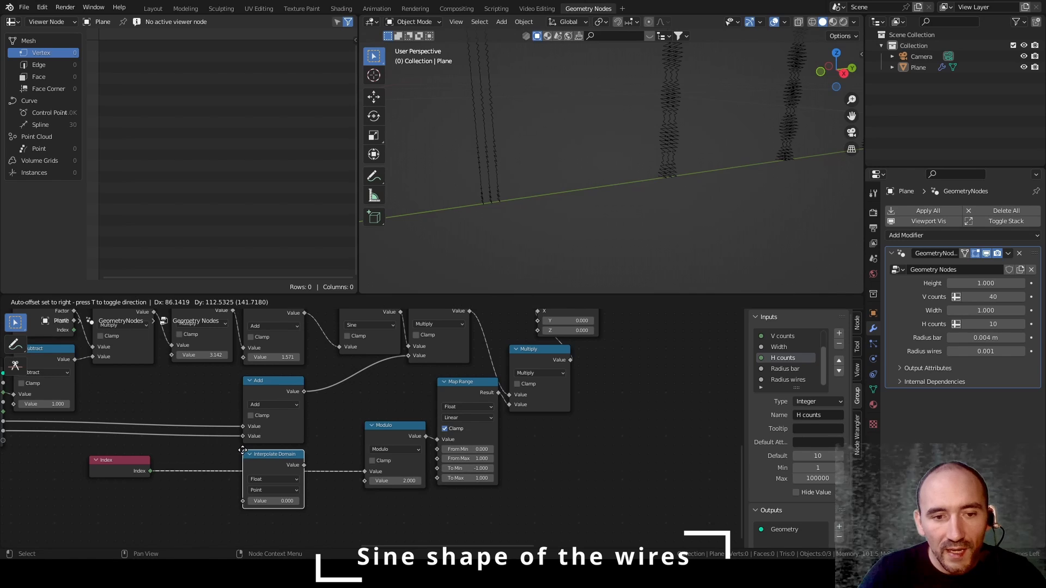
left_click(243, 450)
scroll(276, 476, "up", 1)
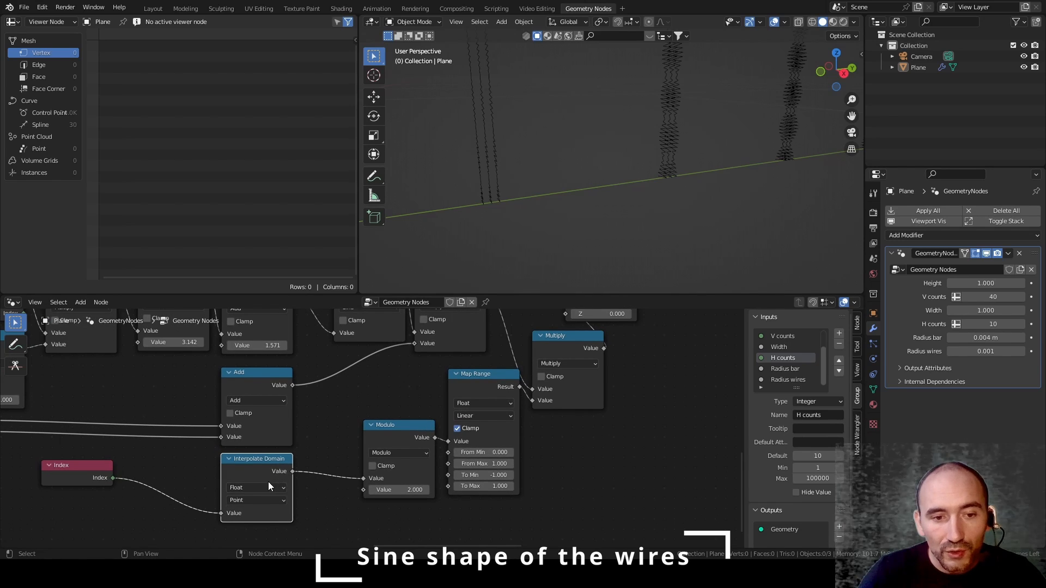
Step: Set the Interpolate Domain node to Integer and Spline, then place the Index node beside it and connect it to its Value input
left_click(265, 488)
left_click(257, 465)
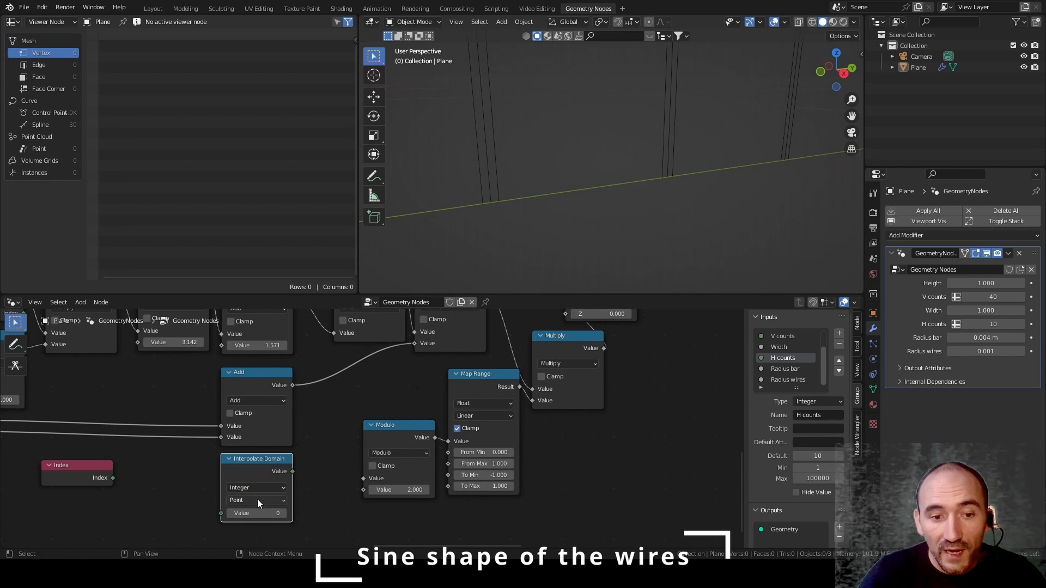
left_click(257, 500)
left_click(257, 444)
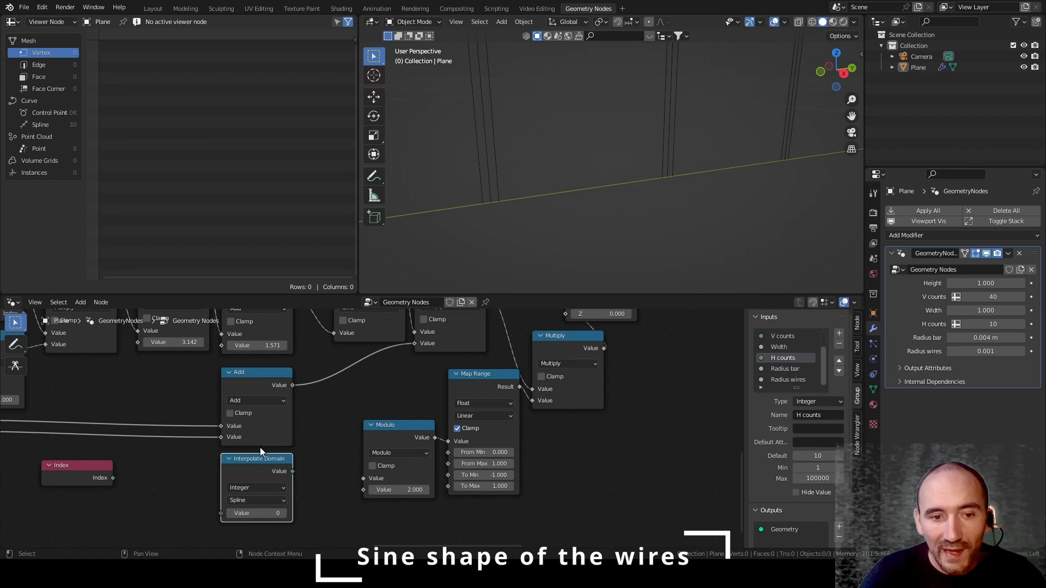
left_click_drag(82, 465, 174, 500)
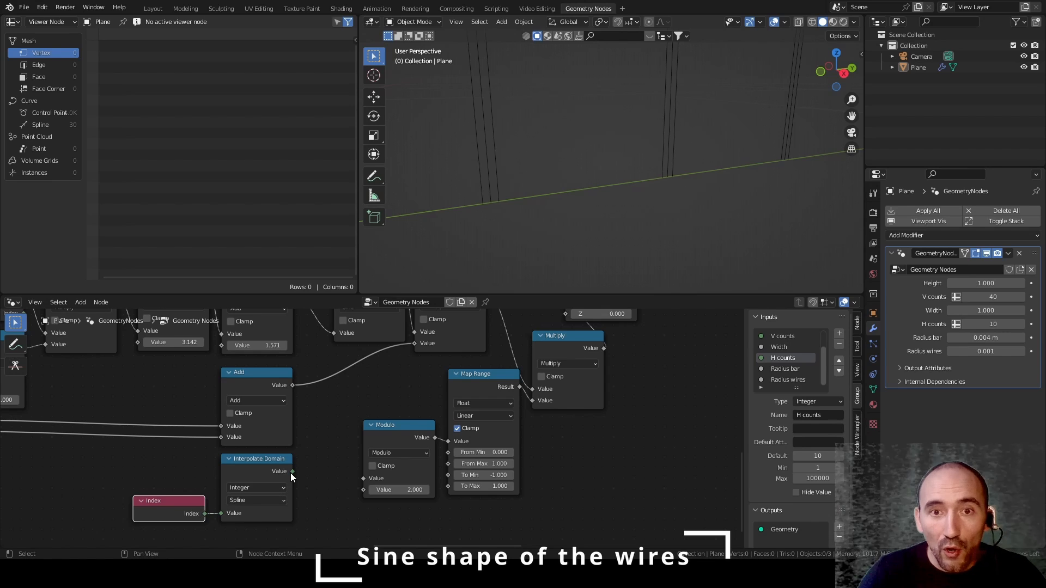
Step: Save the file
middle_click_drag(478, 398, 305, 499)
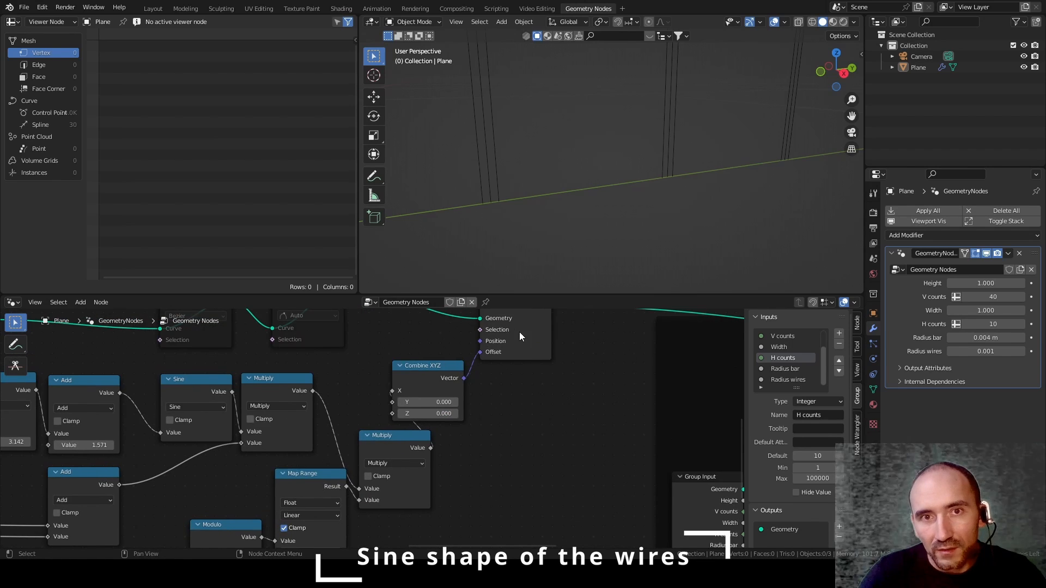
scroll(518, 336, "down", 2)
key("ctrl+s")
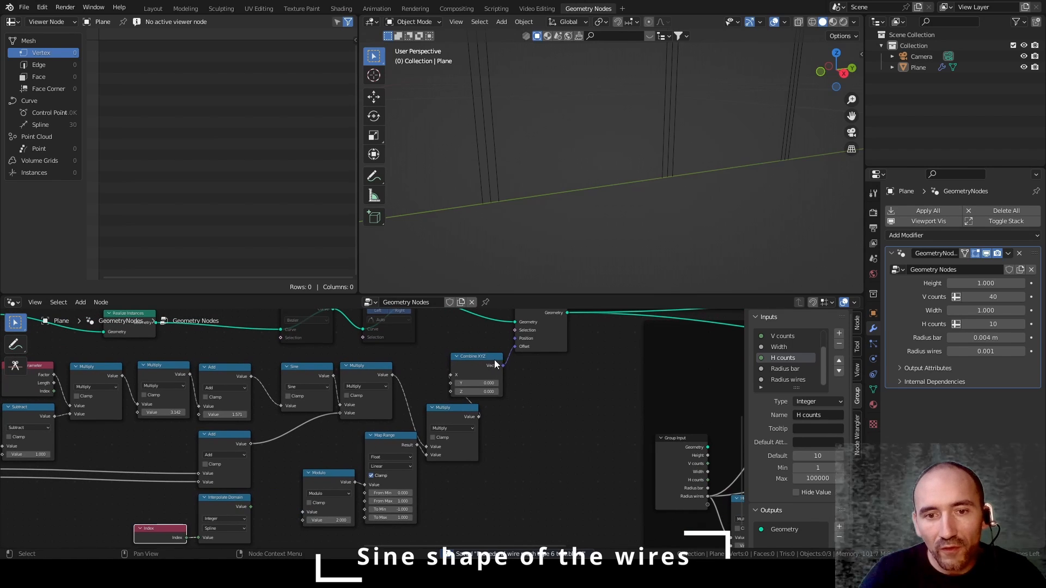
Step: Connect Interpolate Domain's output to Modulo's first Value input and place Interpolate Domain and Index beside Modulo
scroll(328, 467, "up", 2)
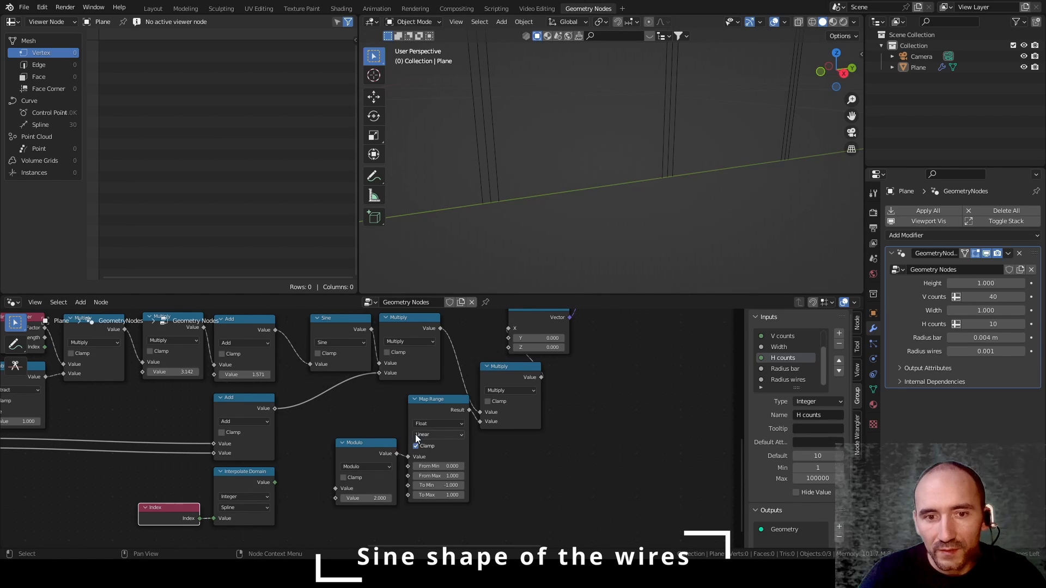
scroll(376, 436, "up", 1)
left_click_drag(258, 492, 328, 497)
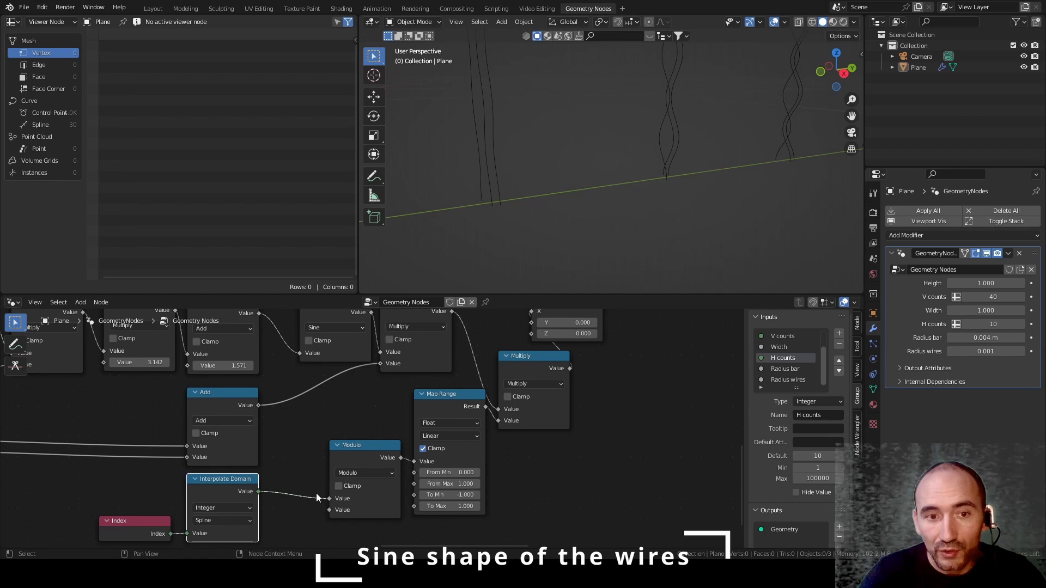
left_click_drag(203, 483, 260, 483)
left_click_drag(133, 518, 189, 516)
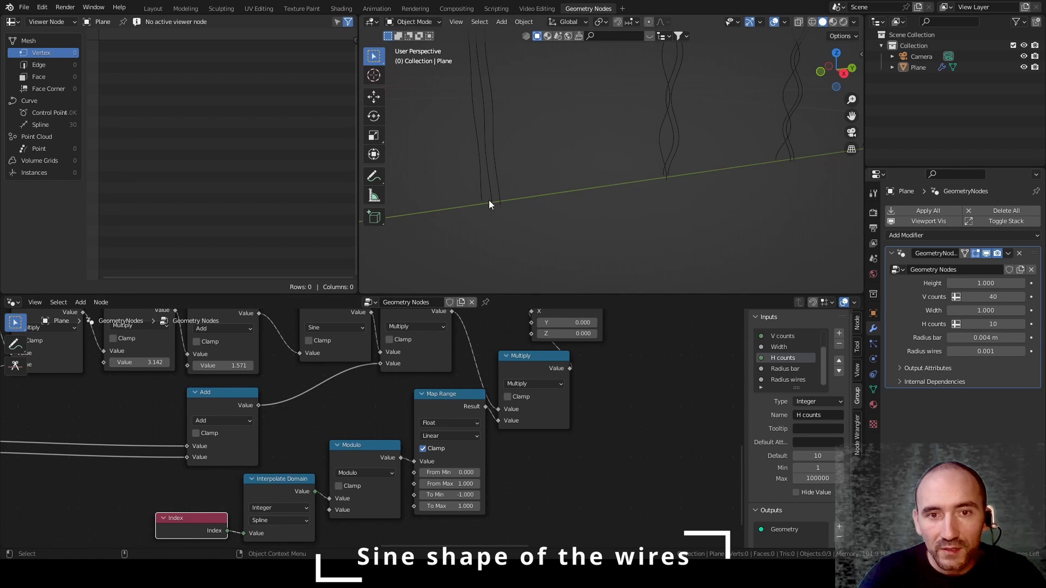
middle_click_drag(489, 201, 605, 186)
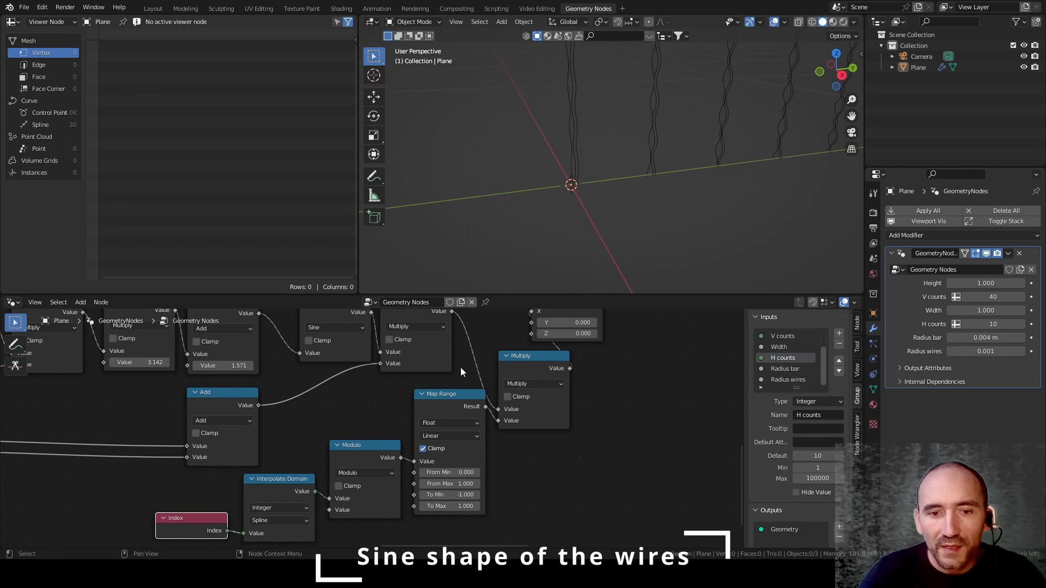
Step: Collapse the Multiply node that feeds Combine XYZ, tuck it in line, and move the Index-to-Map Range nodes closer
middle_click_drag(465, 404, 317, 464)
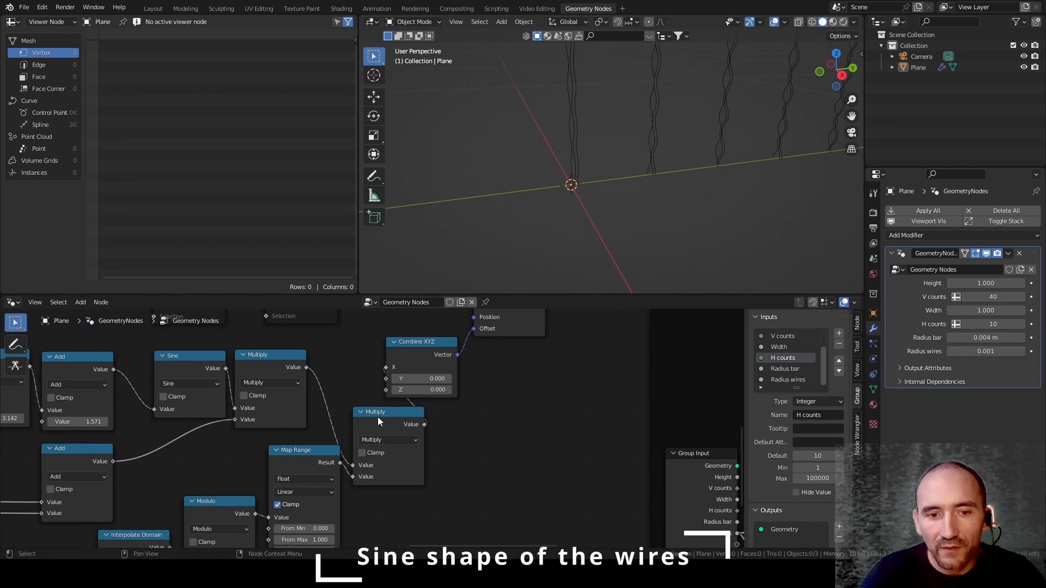
middle_click_drag(377, 416, 362, 462)
key("h")
left_click_drag(368, 466, 347, 418)
scroll(359, 428, "down", 2)
middle_click_drag(244, 480, 419, 345)
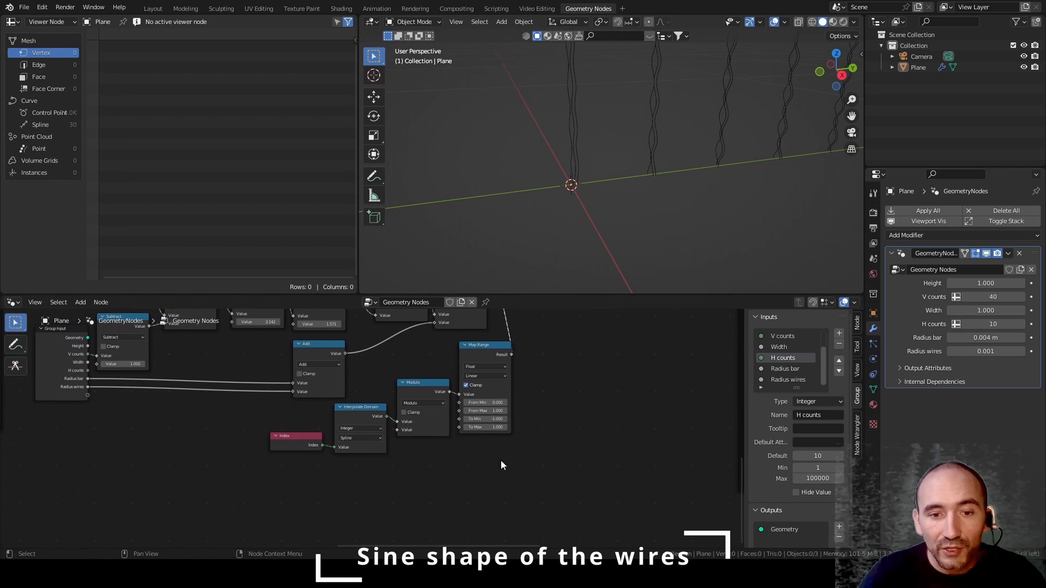
left_click_drag(501, 460, 283, 415)
key("g")
left_click(256, 416)
left_click(566, 335)
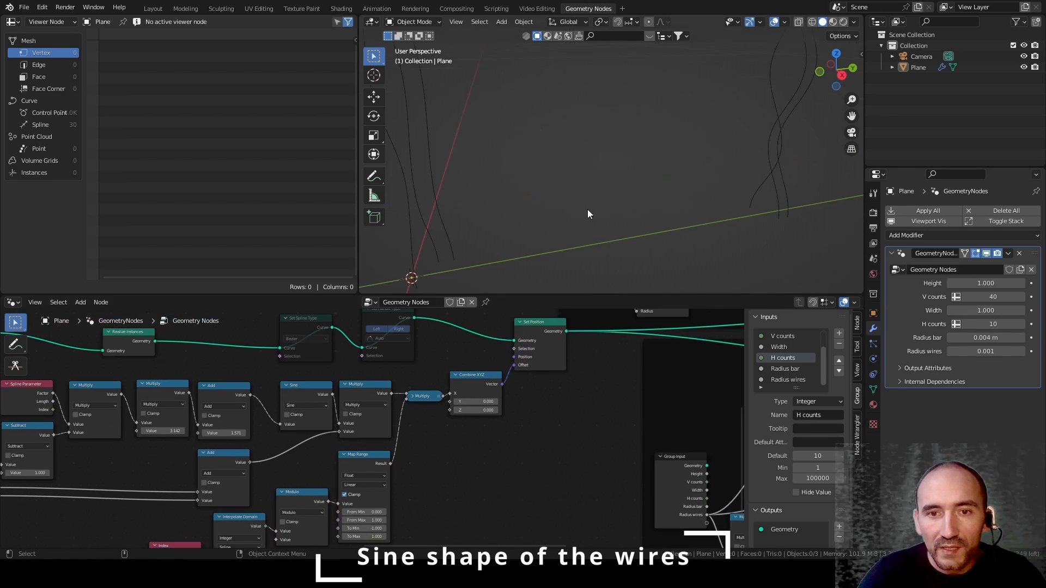
Step: Check the wire curves near the origin and save the file
middle_click_drag(529, 223, 631, 214)
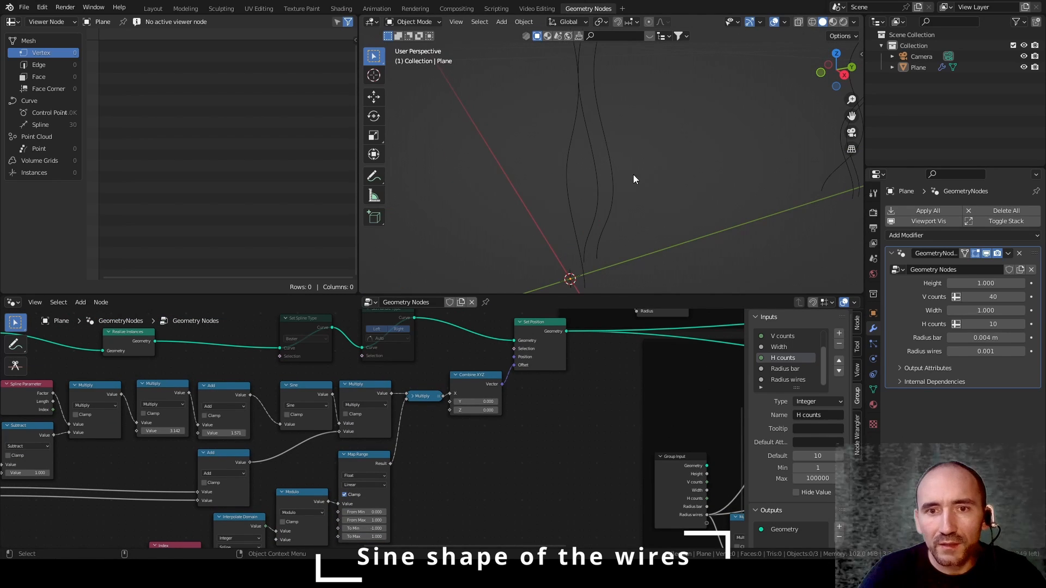
scroll(414, 436, "down", 2)
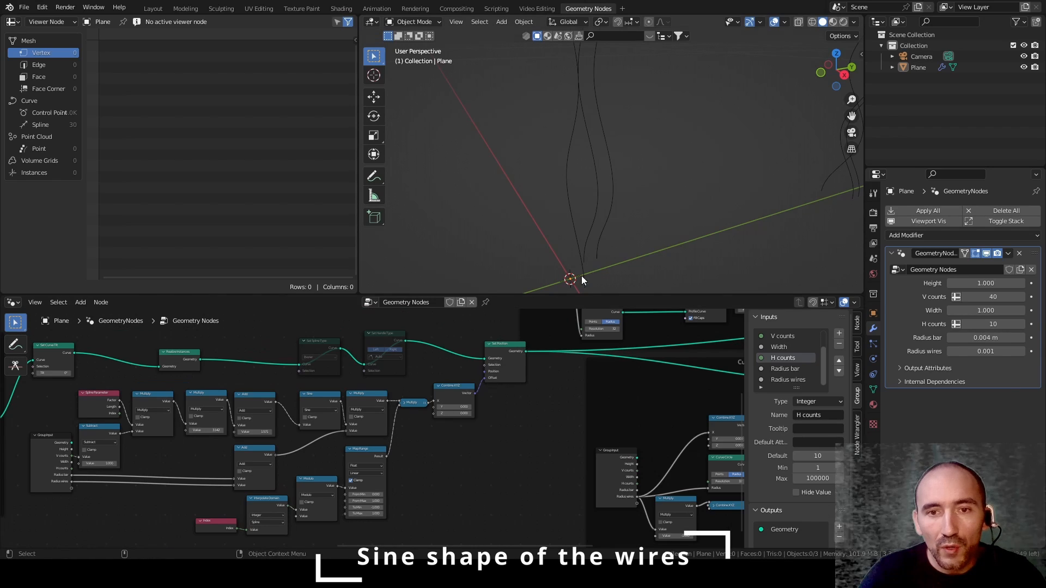
key("ctrl+s")
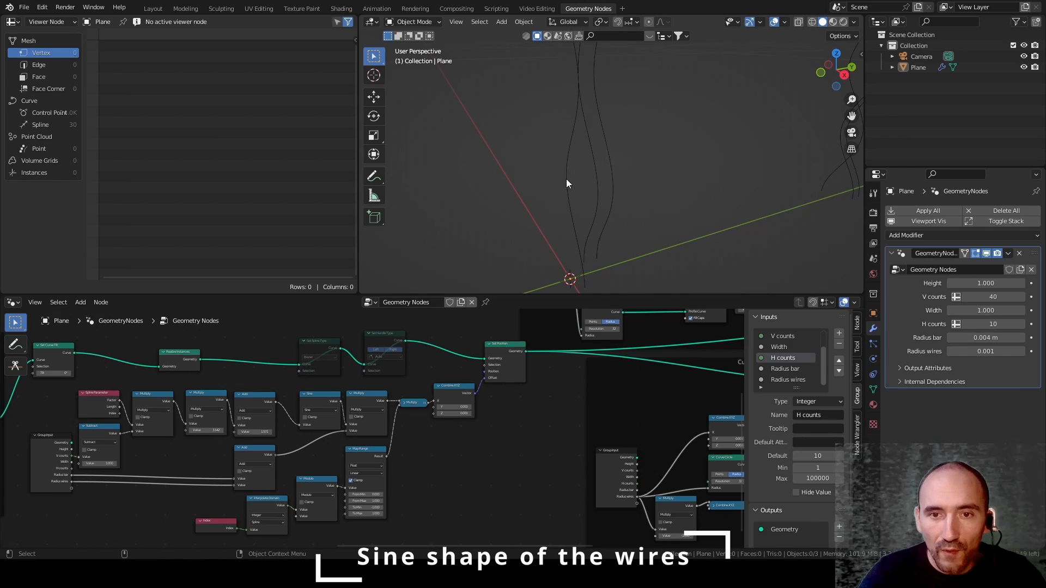
Step: Expand the Join Geometry node in the "Triad of wires" frame and shift it slightly upward
scroll(312, 442, "down", 2)
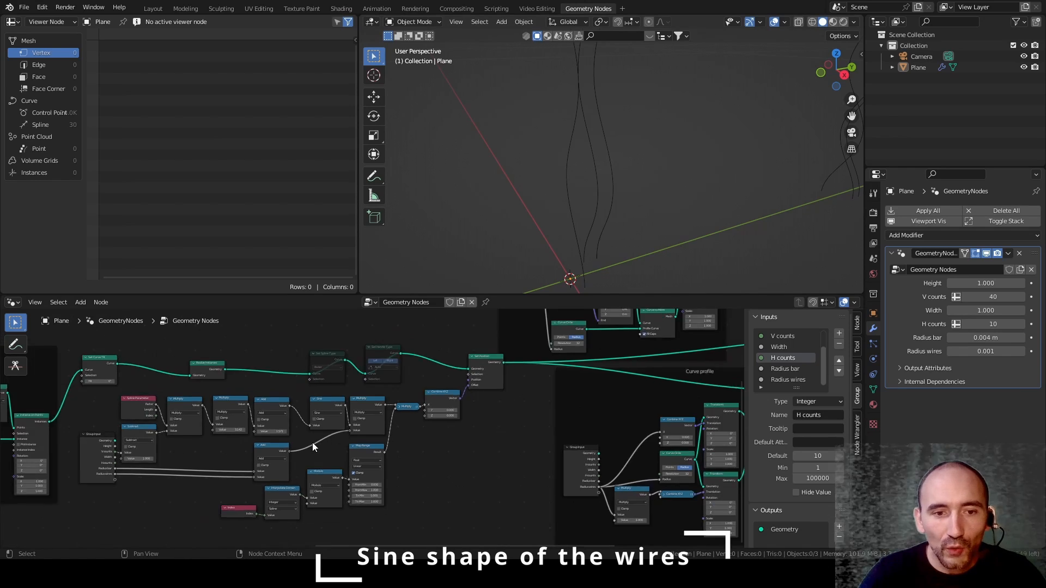
middle_click_drag(113, 421, 498, 396)
middle_click_drag(260, 418, 577, 416)
scroll(397, 420, "up", 4)
middle_click_drag(289, 318, 286, 376)
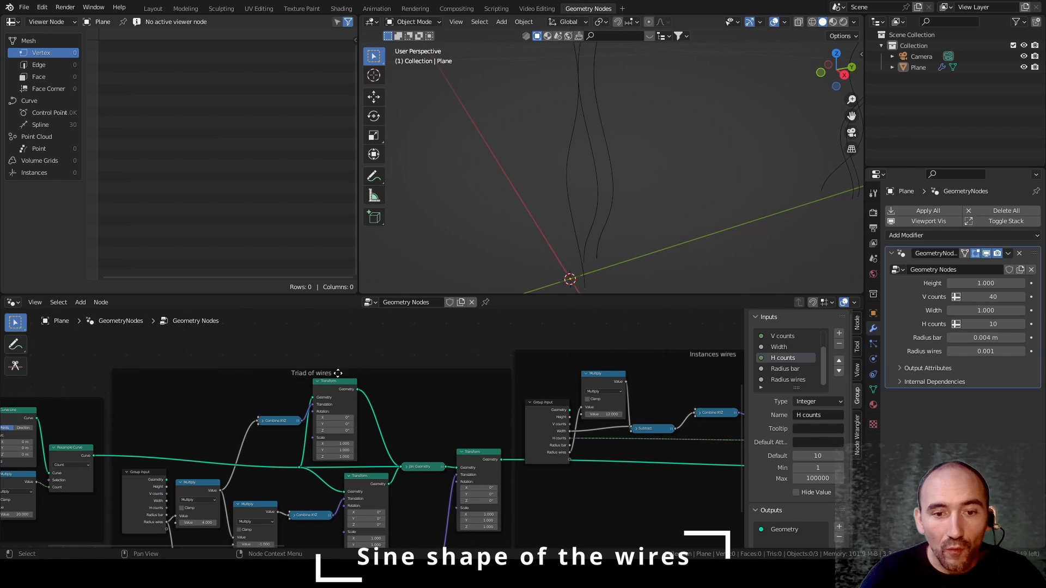
scroll(434, 423, "up", 5)
left_click(349, 401)
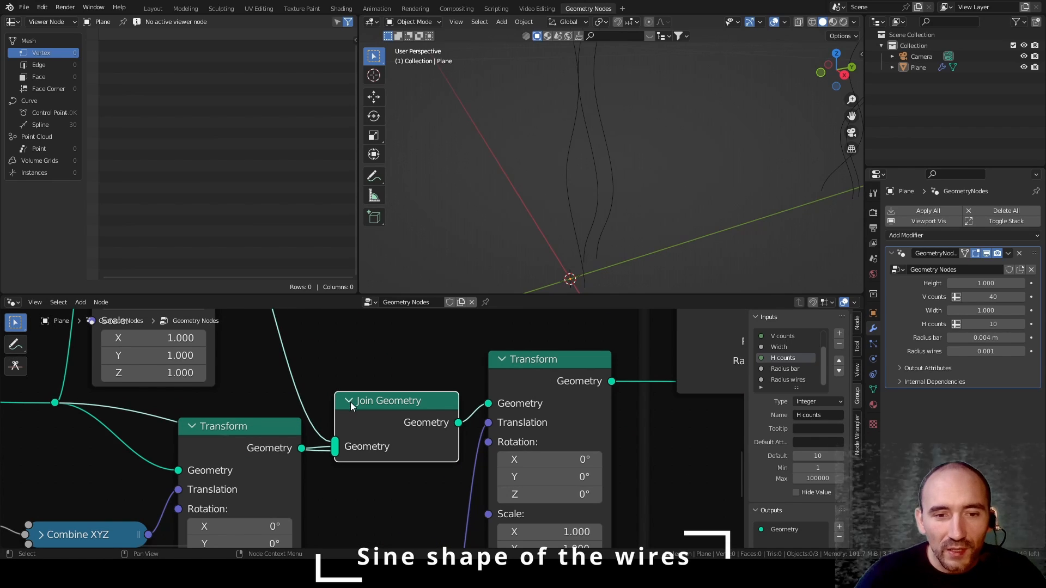
middle_click_drag(351, 402, 418, 318)
scroll(354, 411, "down", 3)
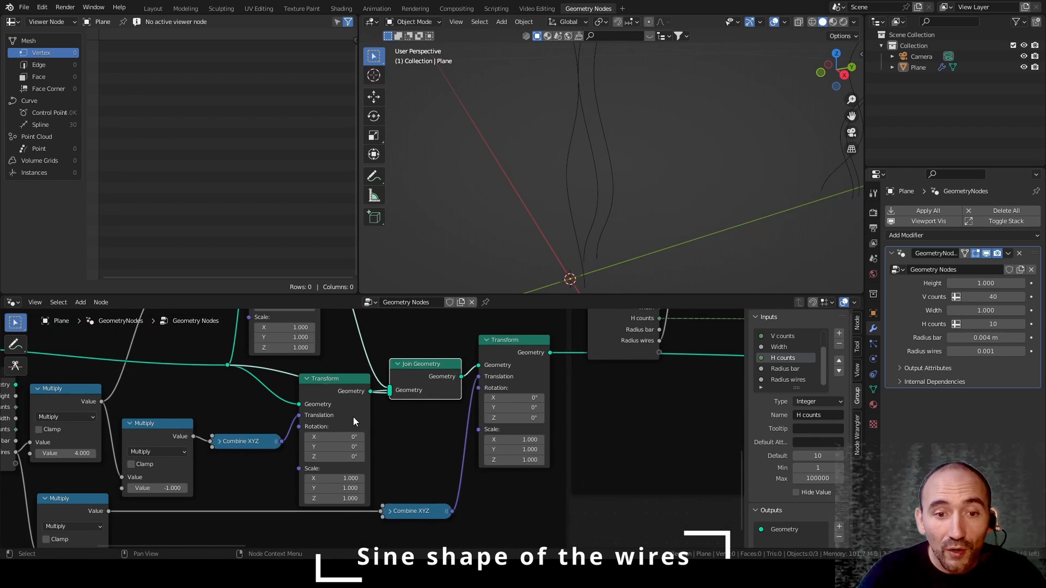
scroll(338, 381, "up", 1)
mouse_move(413, 361)
left_mouse_down()
mouse_move(414, 326)
mouse_move(413, 343)
left_mouse_up()
scroll(445, 387, "up", 4)
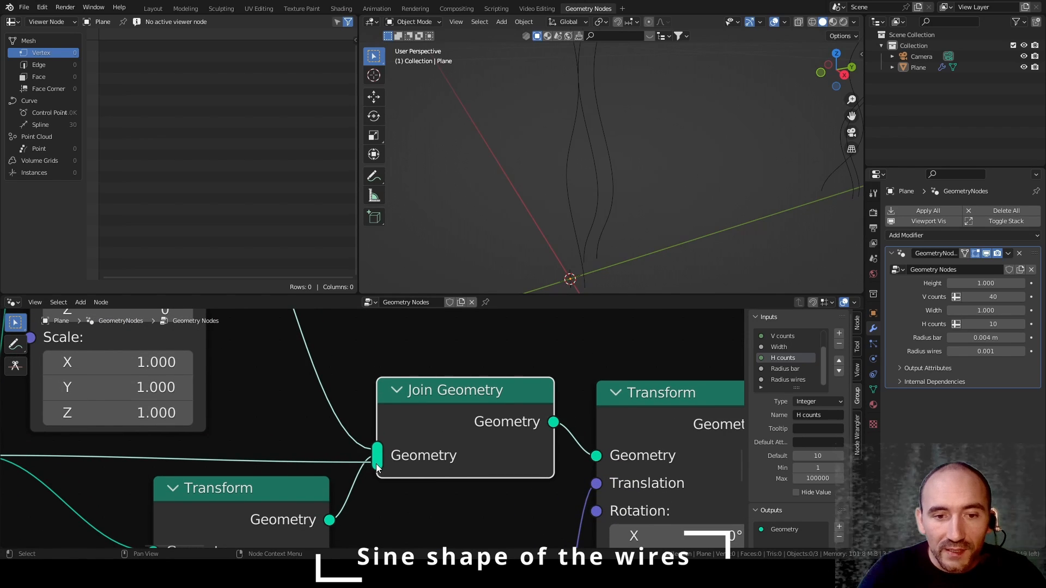
Step: Reorder the links into the triad's Join Geometry so the untransformed wire's link sits between the two Transform links
scroll(335, 382, "down", 4)
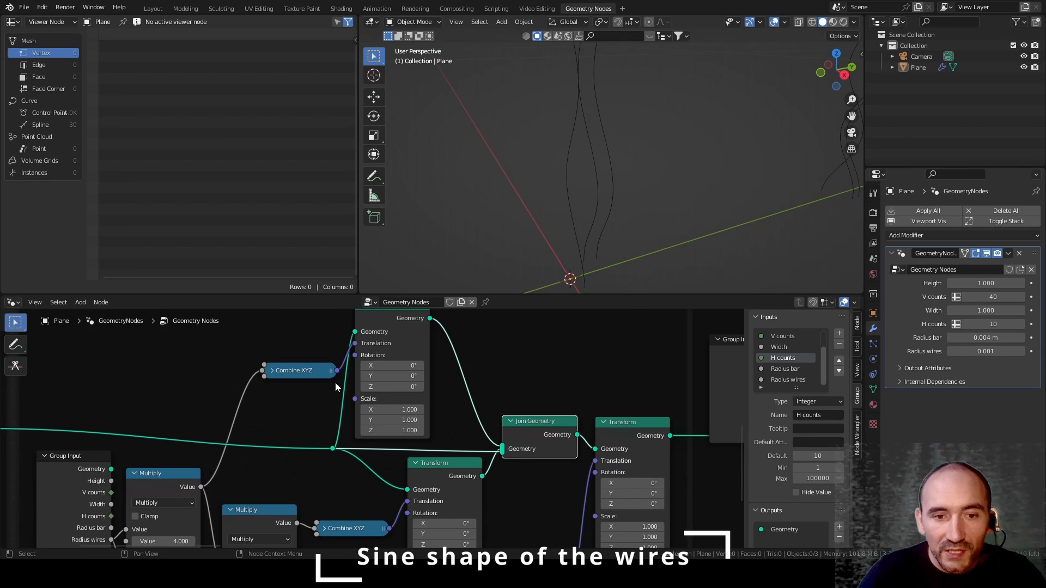
middle_click_drag(250, 428, 209, 484)
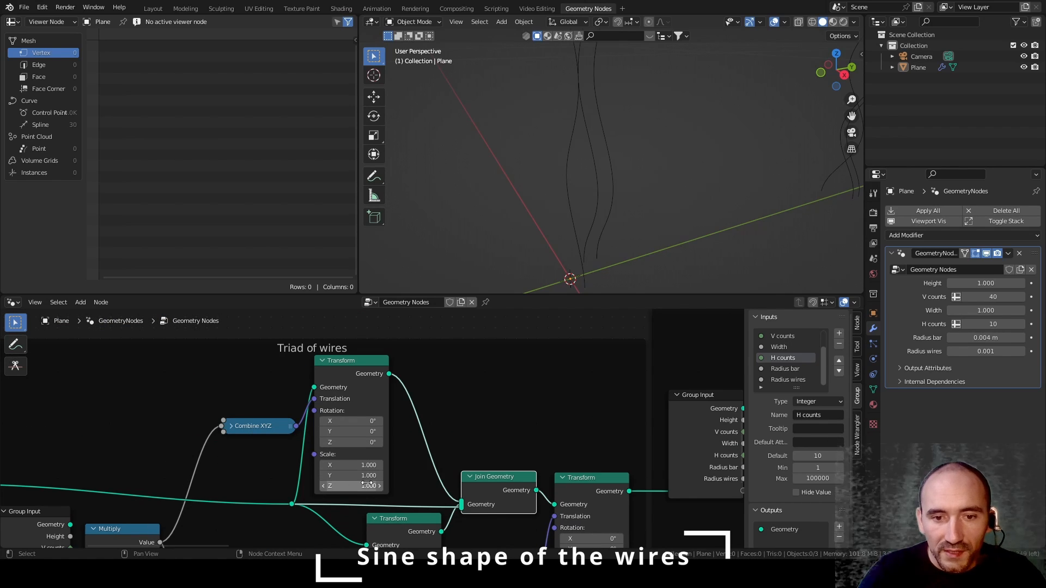
middle_click_drag(356, 465, 336, 424)
scroll(460, 459, "up", 4)
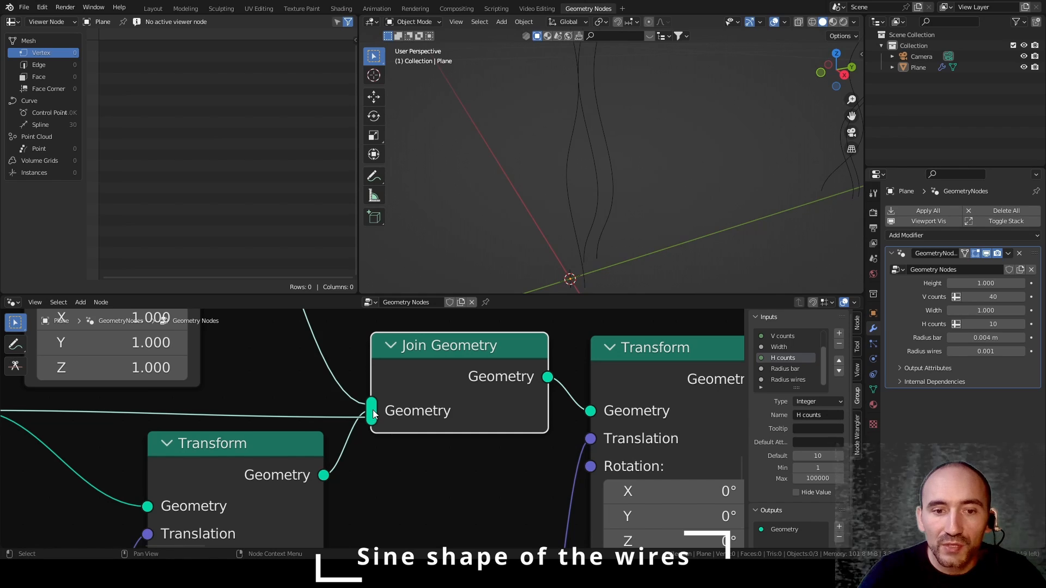
mouse_move(372, 420)
left_mouse_down()
mouse_move(341, 413)
mouse_move(350, 399)
mouse_move(368, 404)
left_mouse_up()
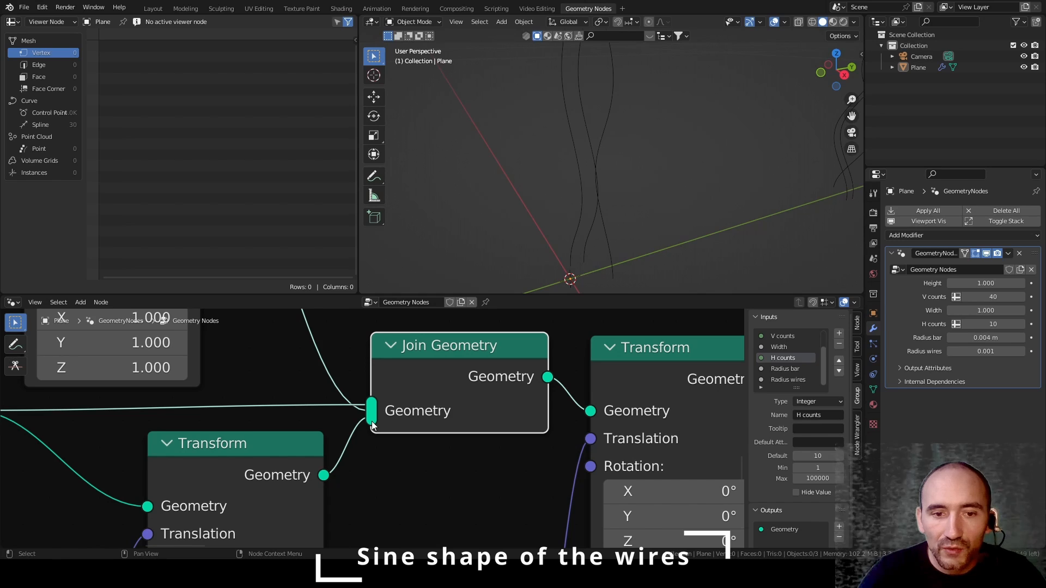
left_click_drag(372, 426, 363, 393)
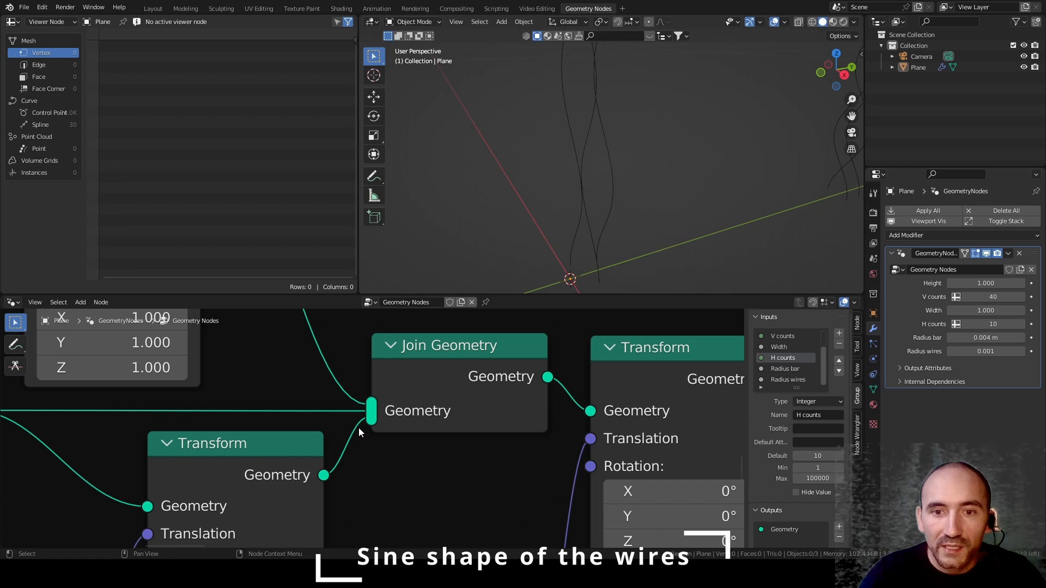
middle_click_drag(655, 247, 647, 247)
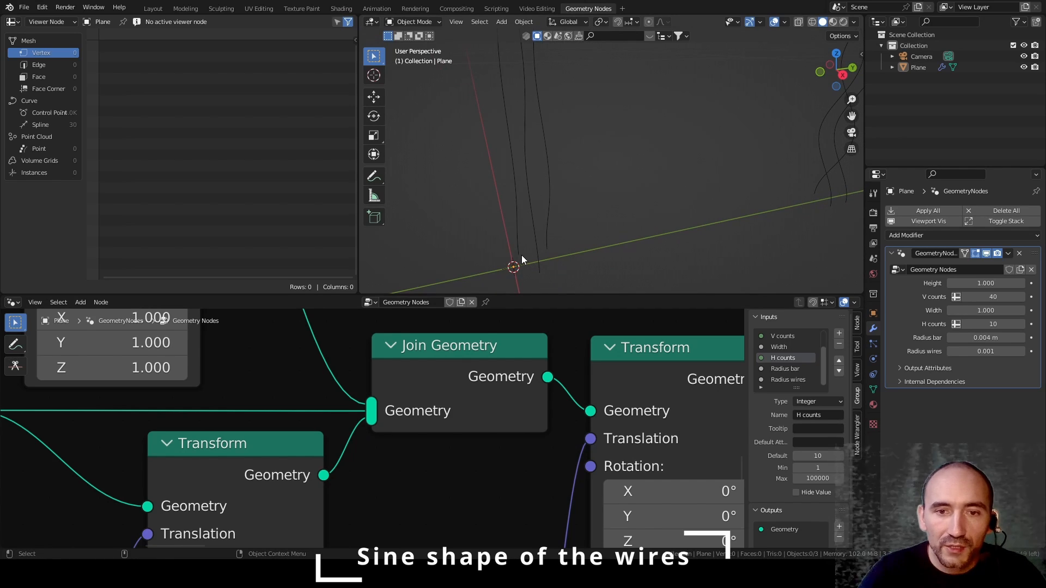
middle_click_drag(522, 255, 609, 198)
middle_click_drag(713, 159, 497, 257, "shift")
scroll(497, 256, "up", 2)
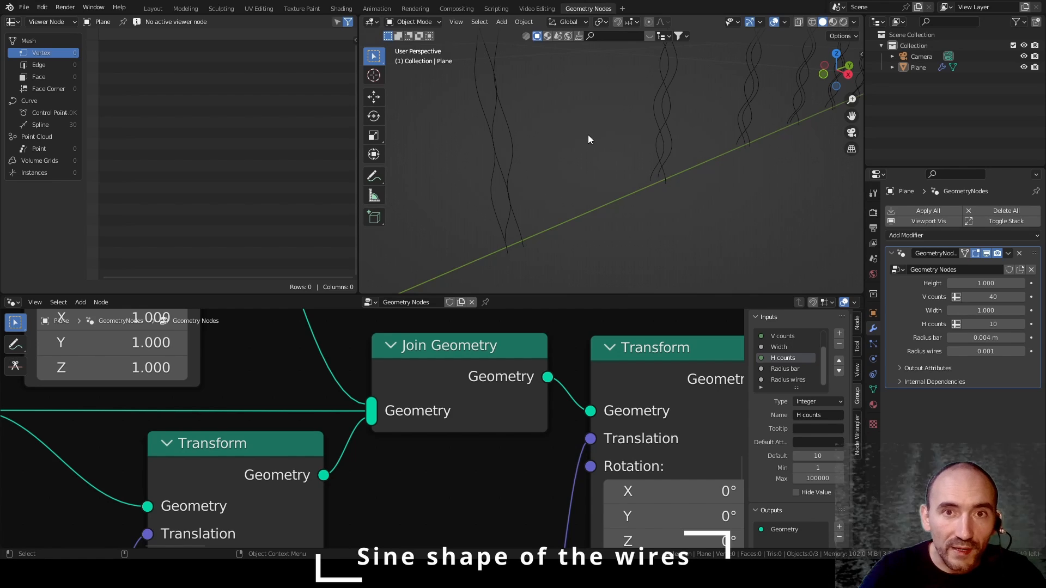
Step: Send the final Join Geometry of bars and wires to the Group Output and inspect the mesh in front view
scroll(587, 430, "down", 8)
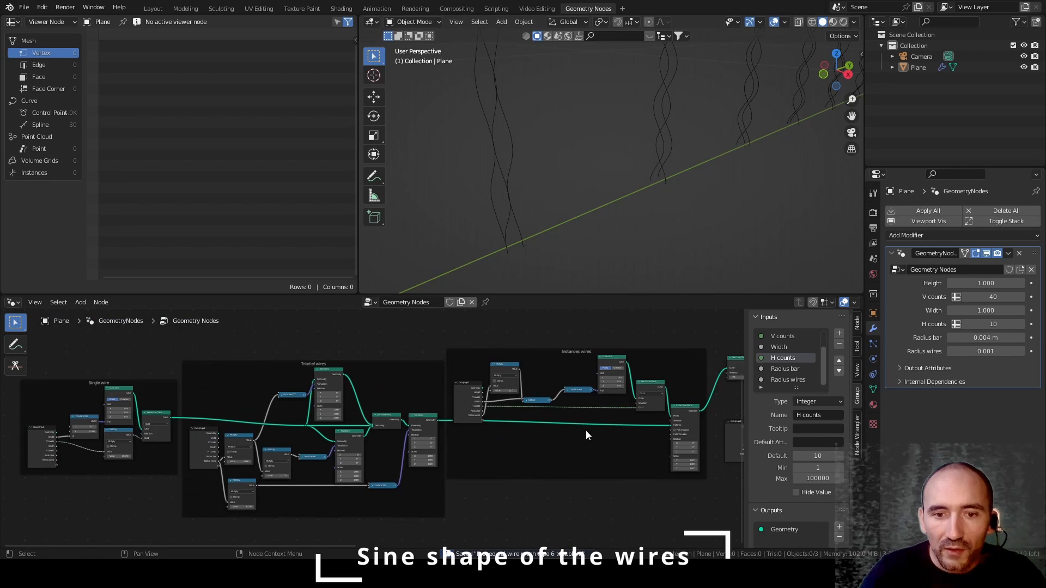
scroll(526, 345, "up", 2)
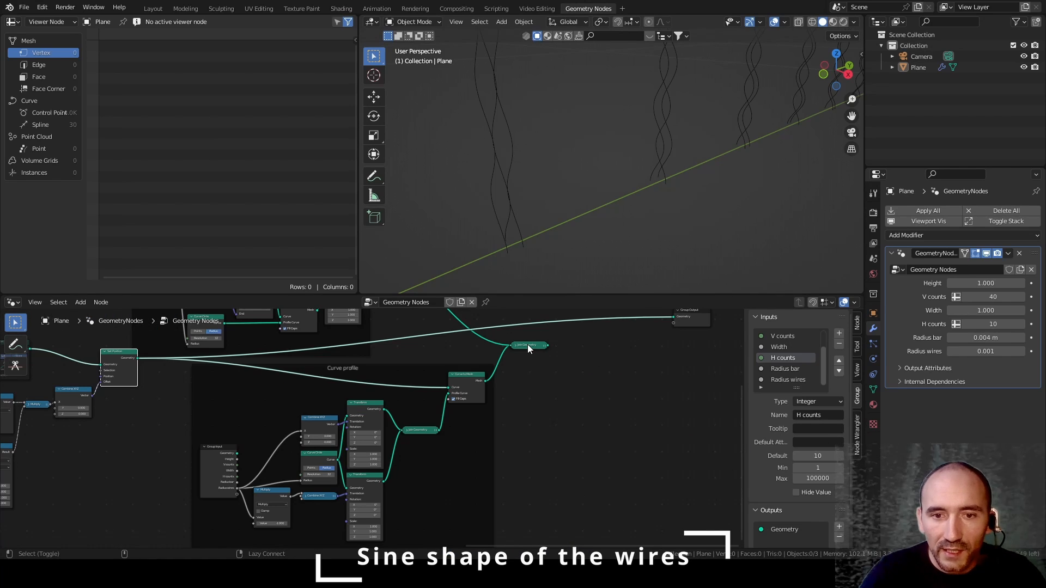
left_click(528, 344, "ctrl+shift")
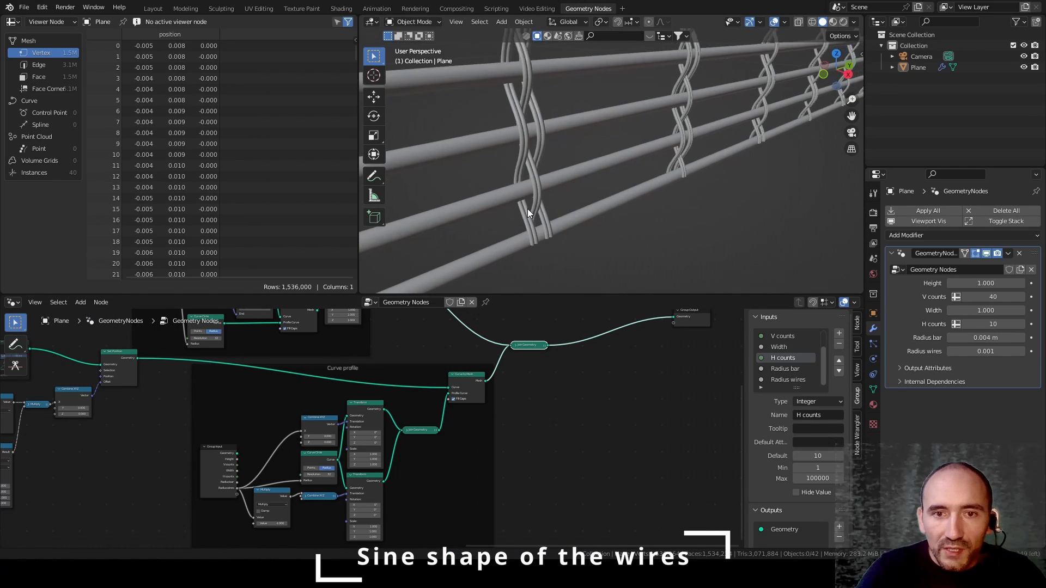
middle_click_drag(528, 208, 551, 195)
scroll(596, 183, "up", 5)
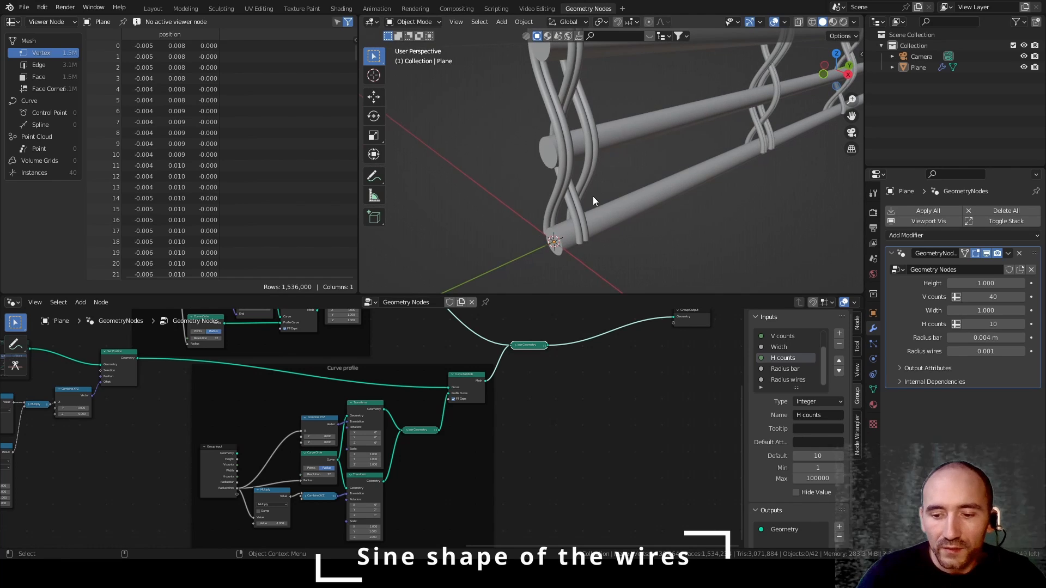
key("KP_1")
middle_click_drag(765, 129, 678, 145, "shift")
scroll(593, 219, "up", 6)
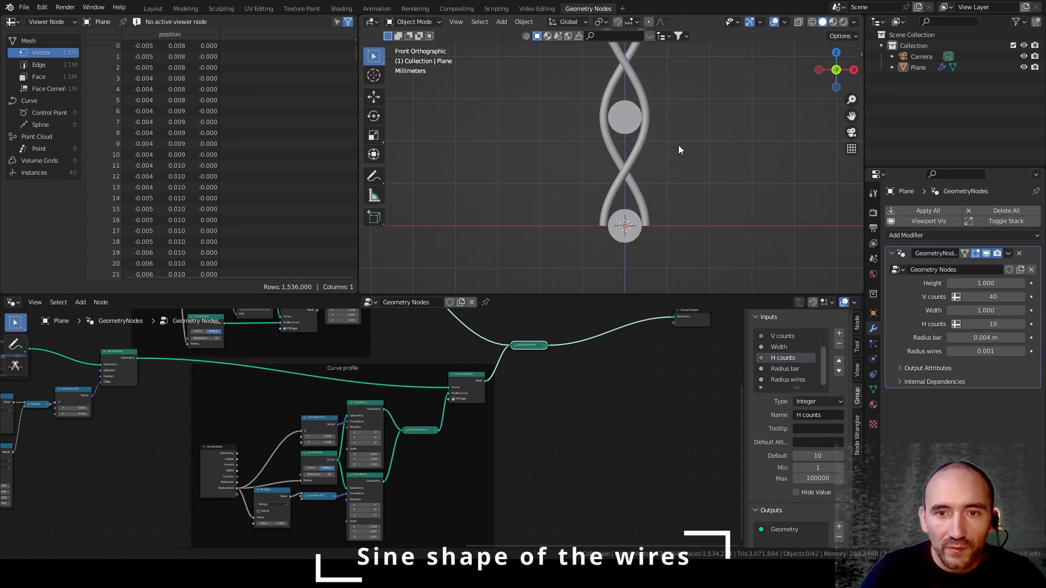
scroll(660, 171, "up", 3)
Step: Enclose the sine-shape nodes in a frame labelled "Make sine shape of wires" and reposition the "Curve profile" frame
middle_click_drag(182, 419, 565, 441)
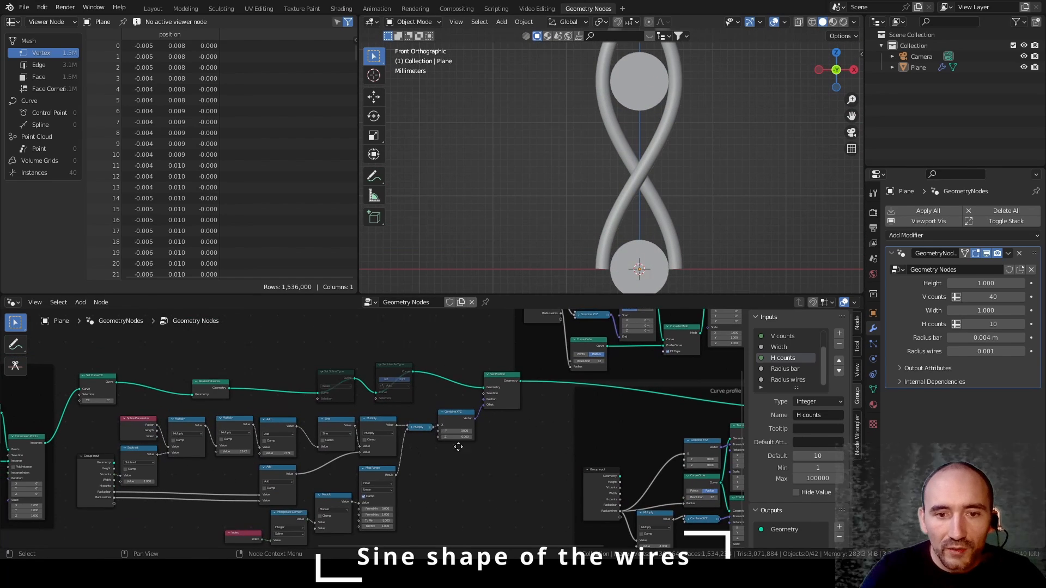
middle_click_drag(458, 446, 505, 449)
left_click_drag(546, 347, 119, 538)
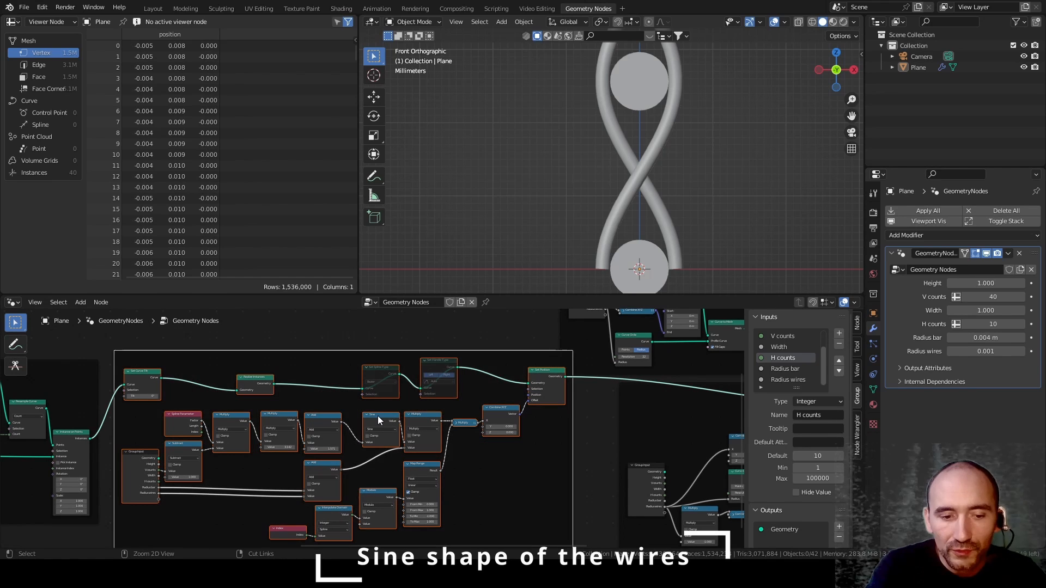
key("F2")
type("Make sine shape")
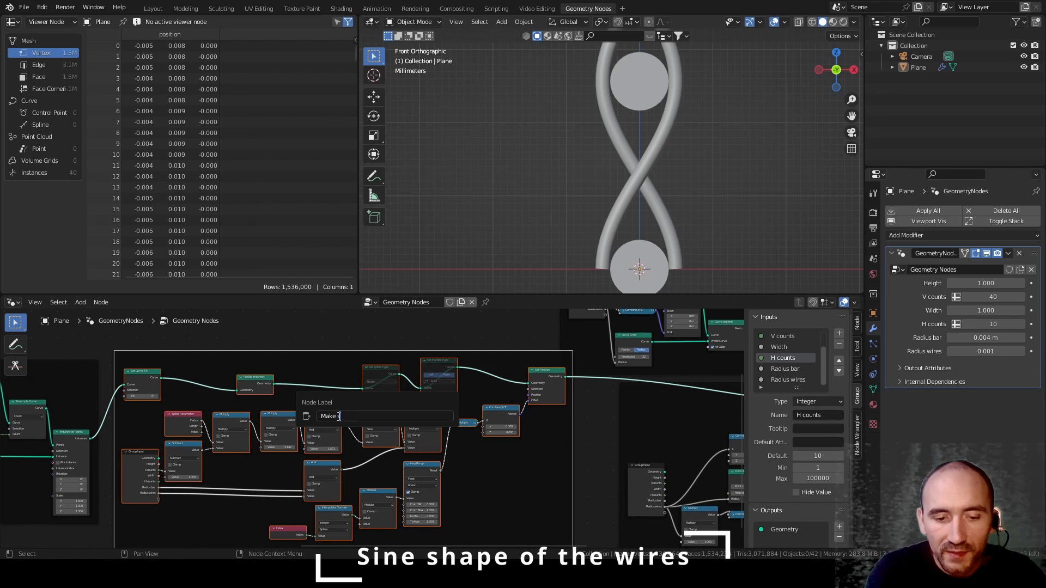
type("of wires")
key("Return")
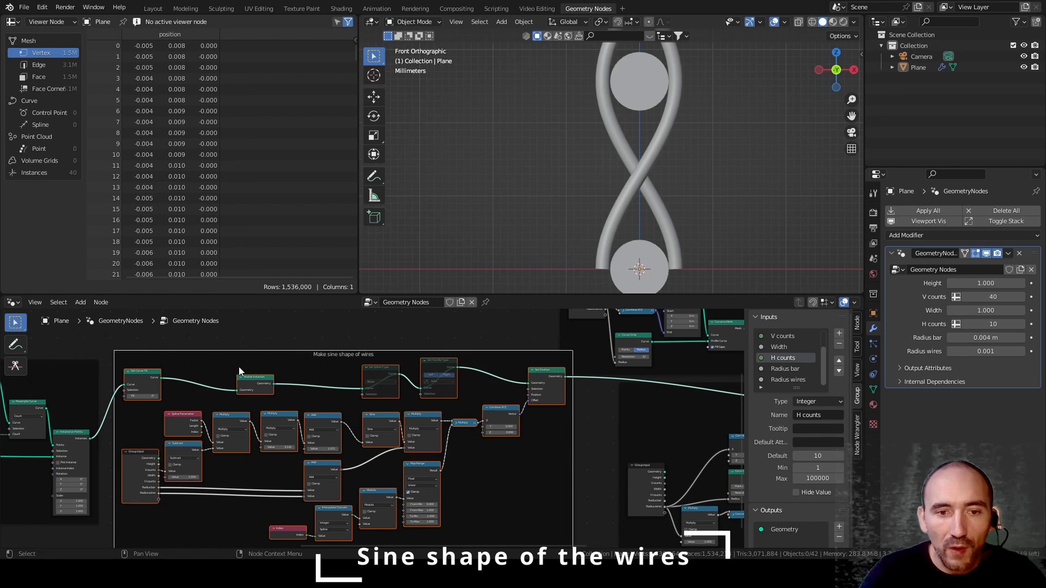
left_click_drag(386, 450, 358, 428)
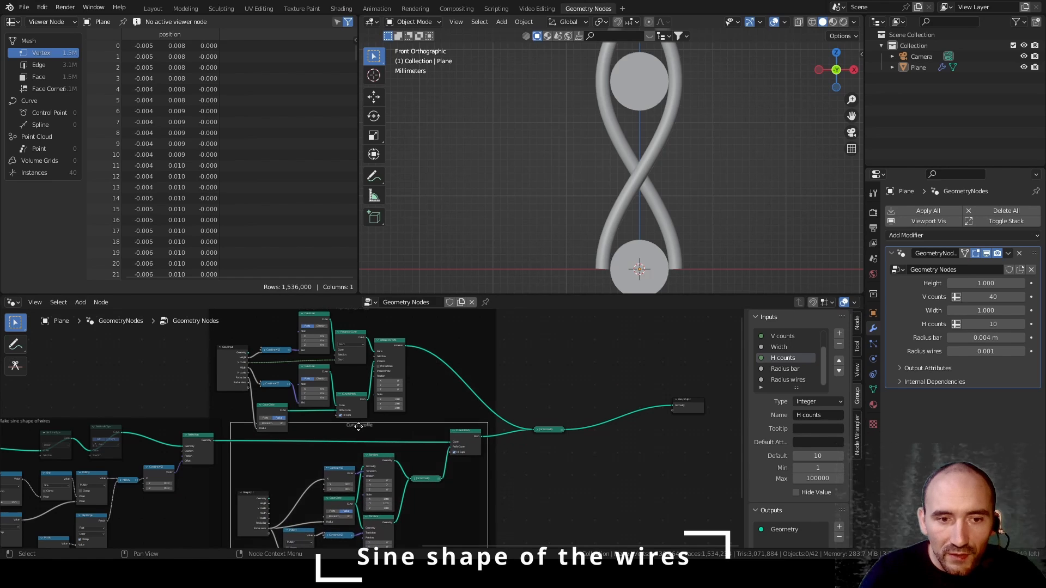
middle_click_drag(376, 431, 345, 499)
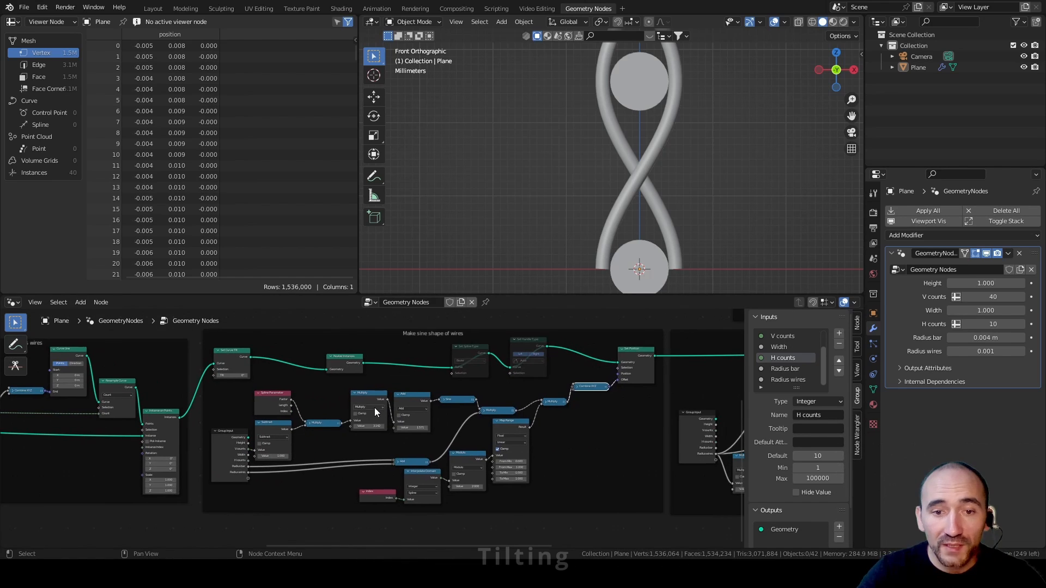
scroll(383, 396, "up", 1)
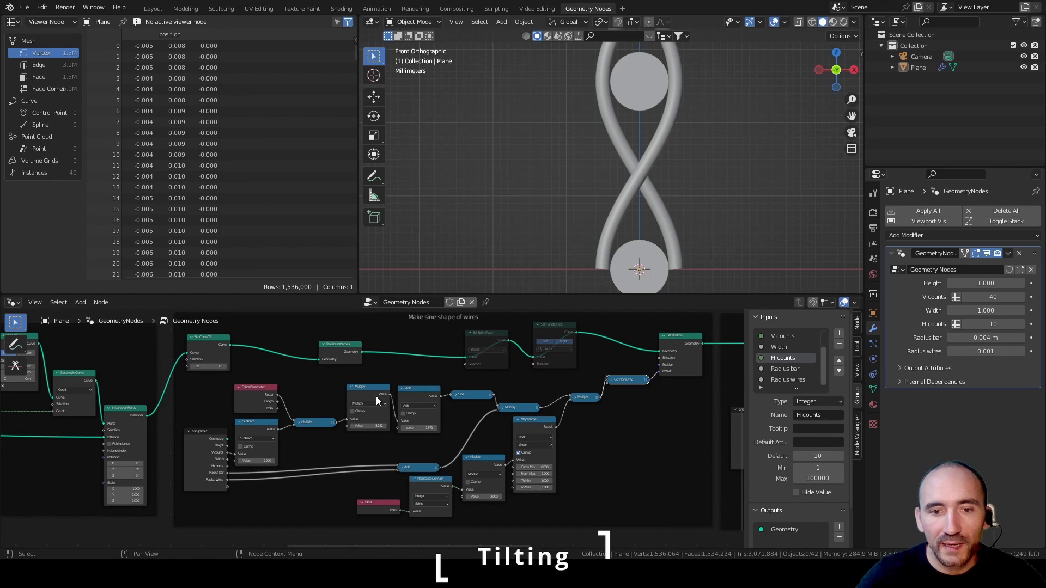
middle_click_drag(303, 386, 486, 402)
scroll(484, 403, "down", 3)
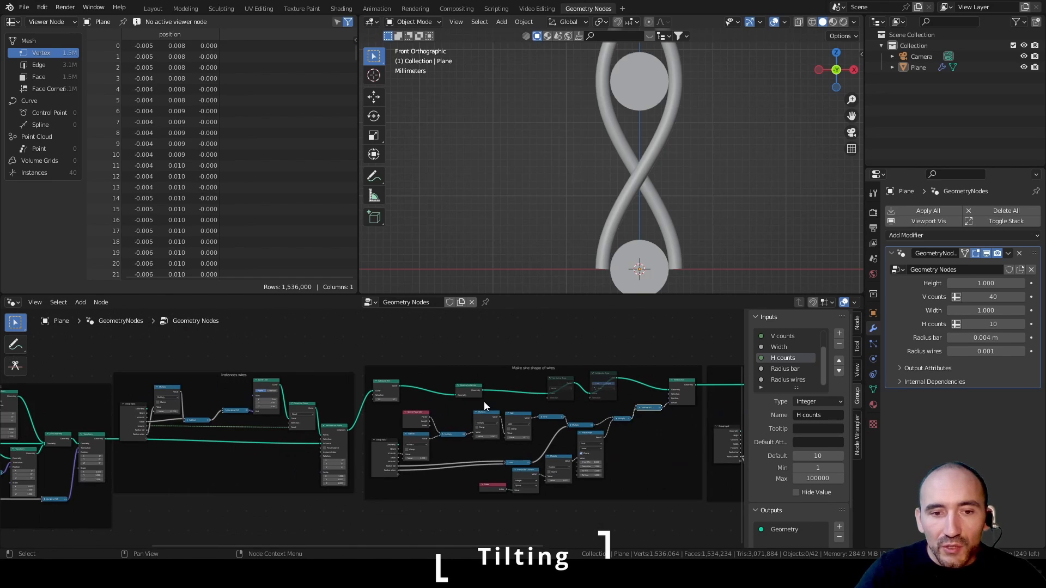
Step: Shift the bars, "Triad of wires" and "Instances wires" frames horizontally away from "Make sine shape of wires" to open a wide gap
scroll(482, 406, "up", 2)
scroll(482, 403, "down", 2)
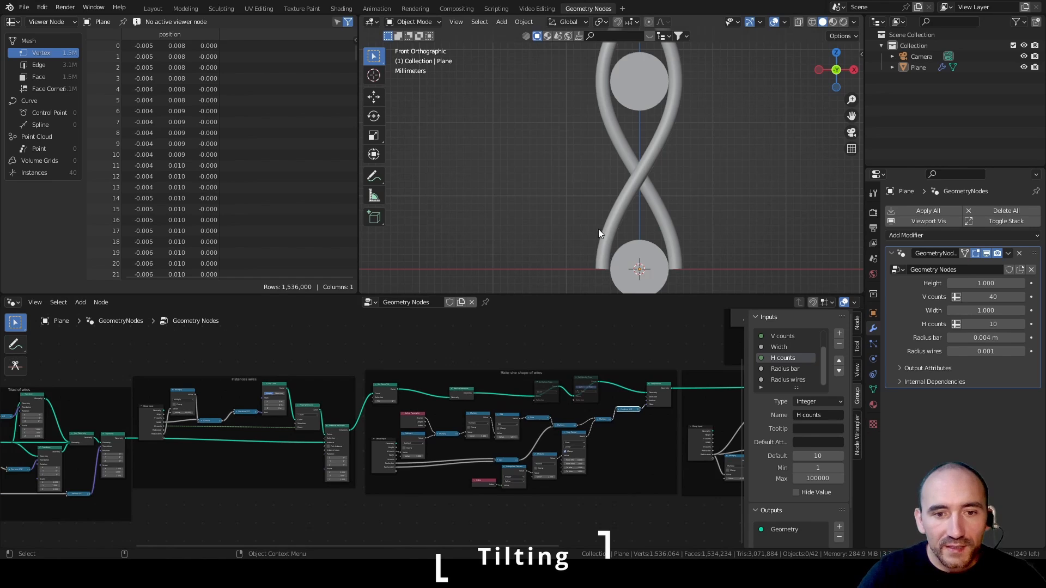
middle_click_drag(262, 433, 431, 427)
scroll(431, 415, "up", 5)
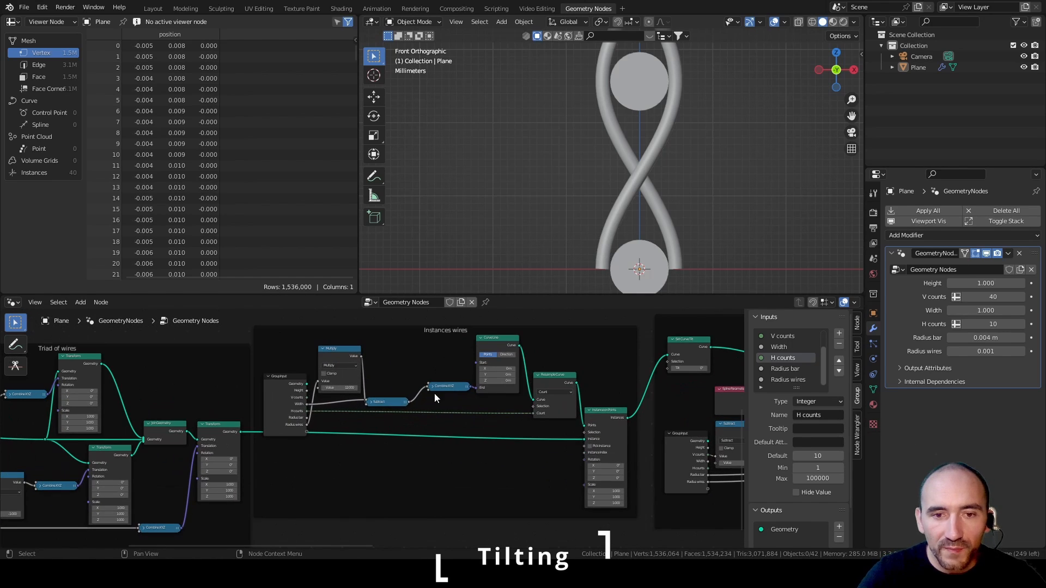
middle_click_drag(522, 378, 250, 418)
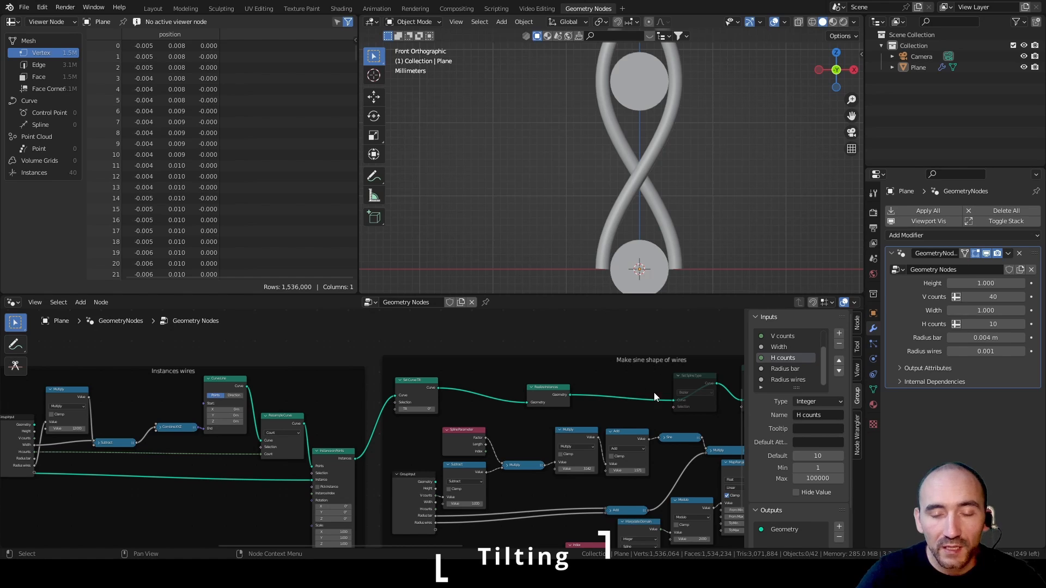
scroll(618, 406, "down", 8)
middle_click_drag(493, 383, 367, 392)
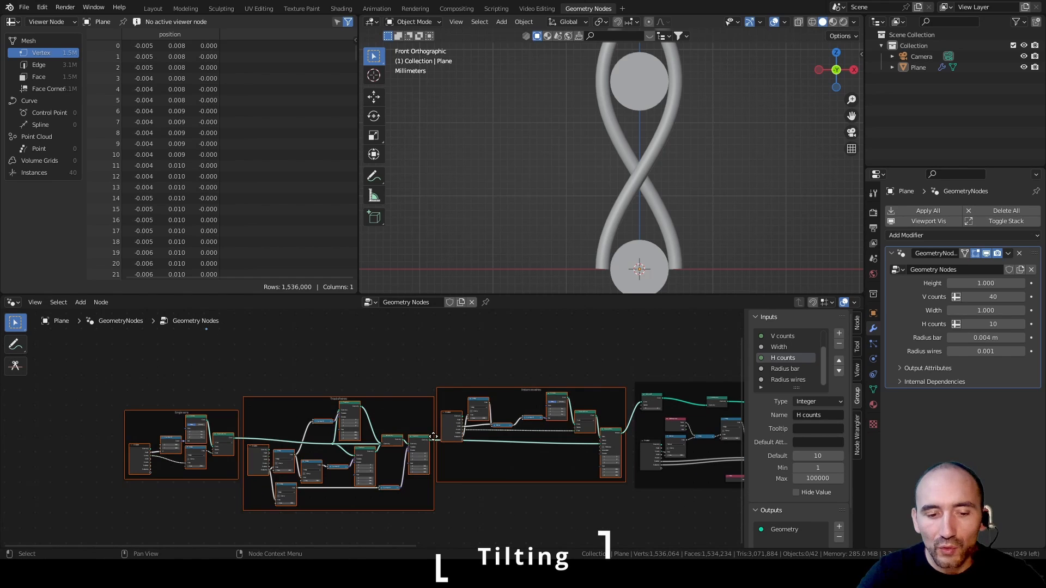
key("g")
key("x")
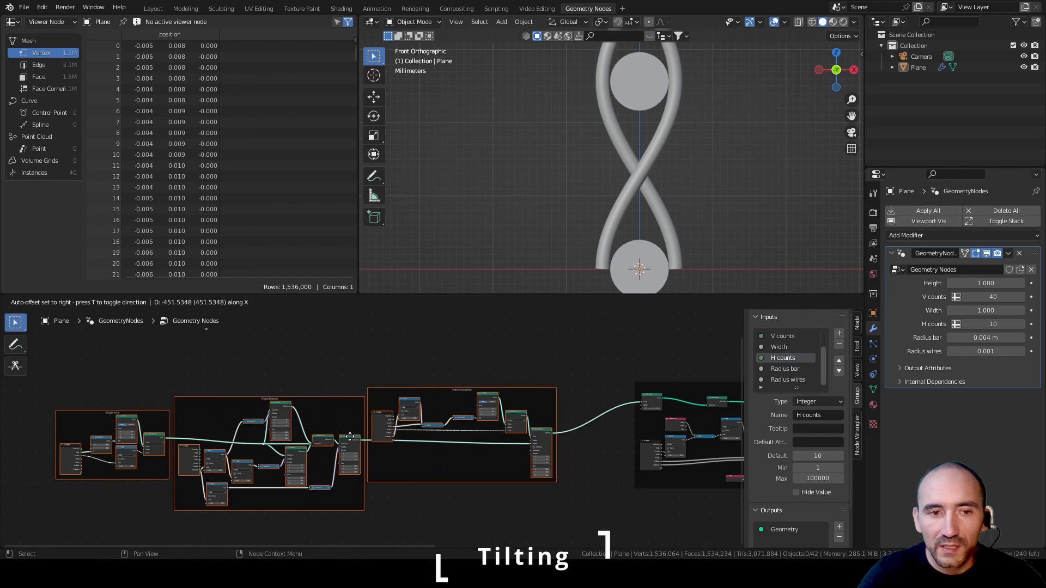
left_click(224, 428)
Step: Move the Set Curve Tilt node out of the "Make sine shape of wires" frame into the gap before it
scroll(637, 380, "up", 3)
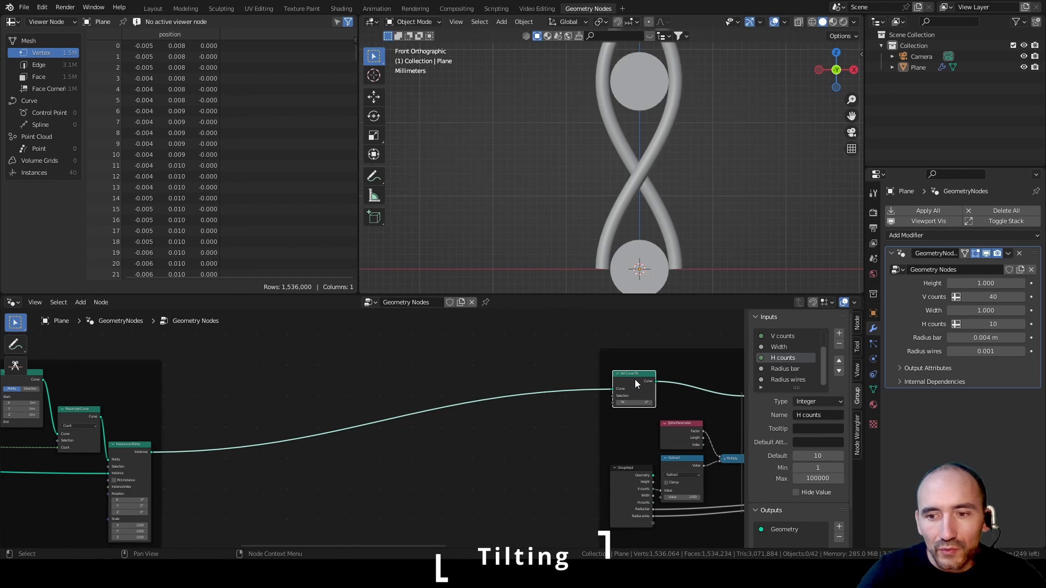
left_click_drag(633, 377, 192, 392)
key("ctrl+z")
scroll(480, 436, "up", 1)
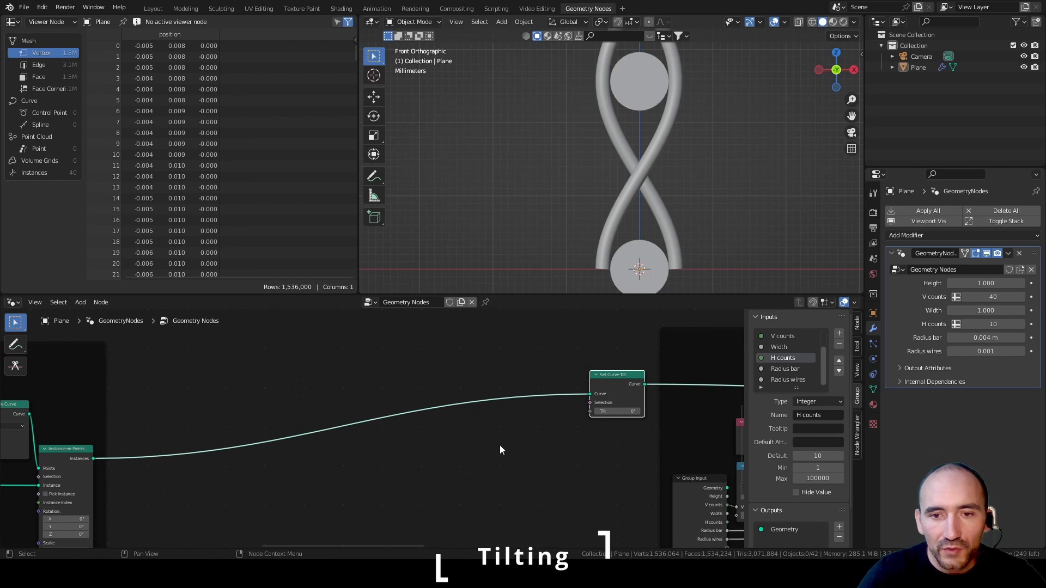
left_click(427, 456)
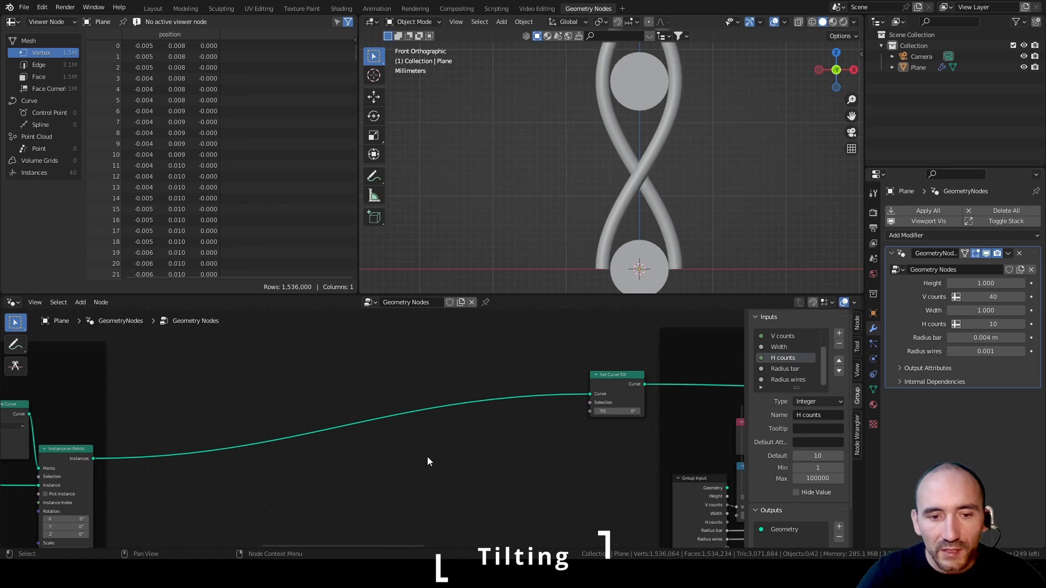
Step: Add a Group Input node in the gap after Instance on Points and save the file
key("F3")
type("grou")
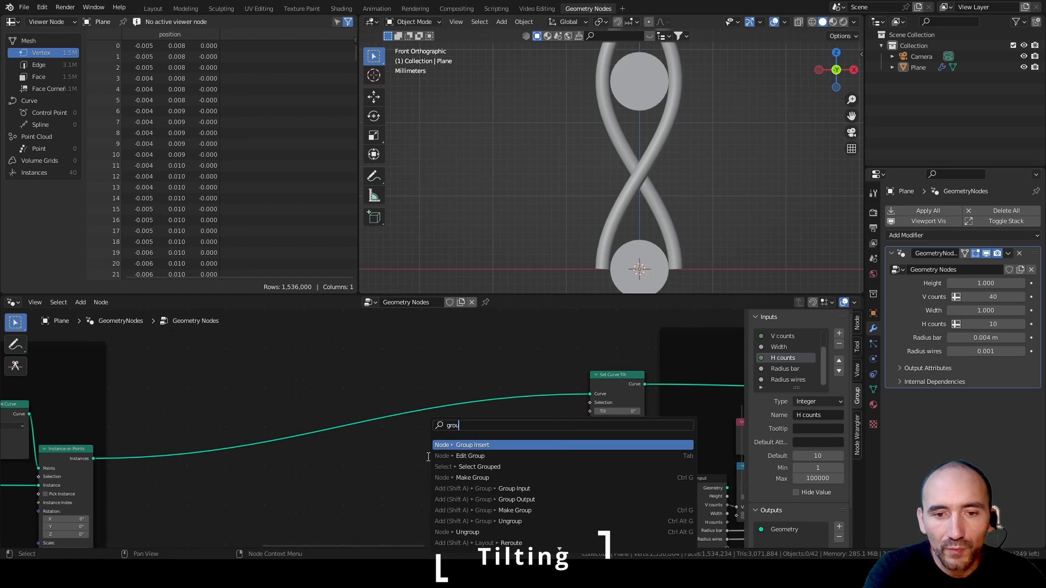
type("p in")
key("Return")
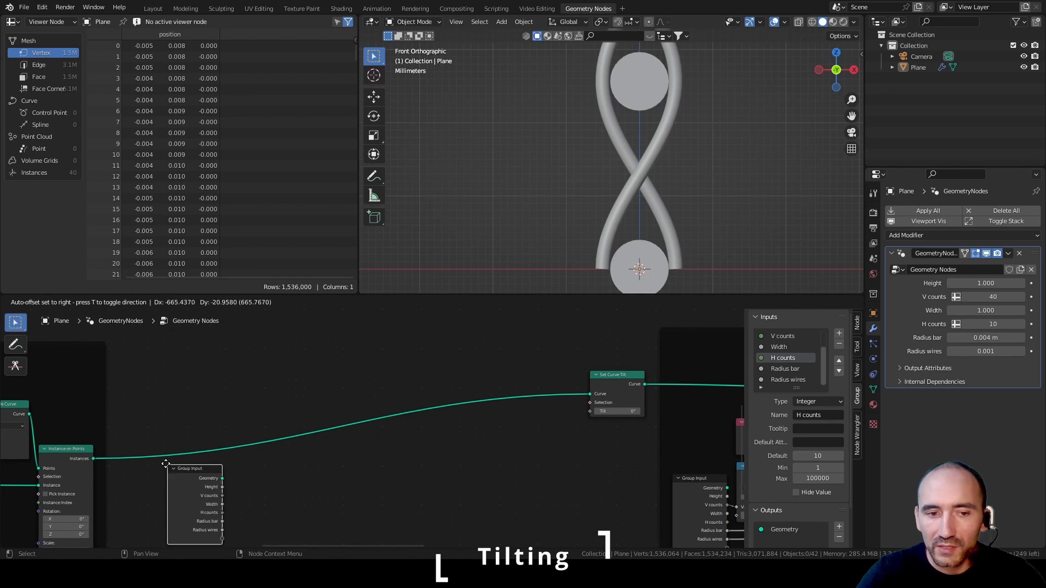
left_click(159, 356)
key("ctrl+s")
scroll(555, 420, "up", 1)
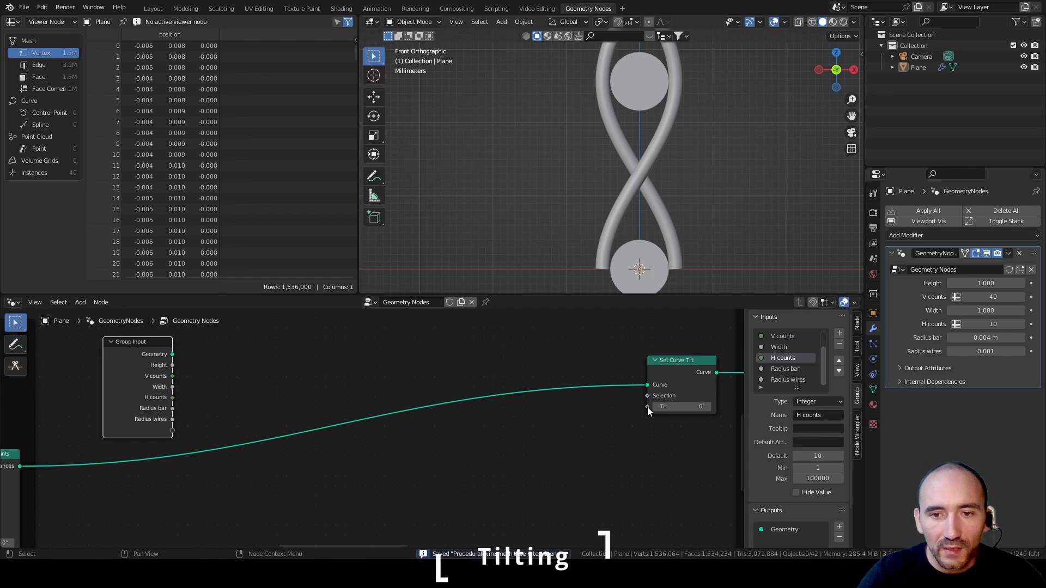
Step: Add a Math node between the new Group Input and Set Curve Tilt, exposing its first value as a new group input
key("F3")
type("math")
key("Return")
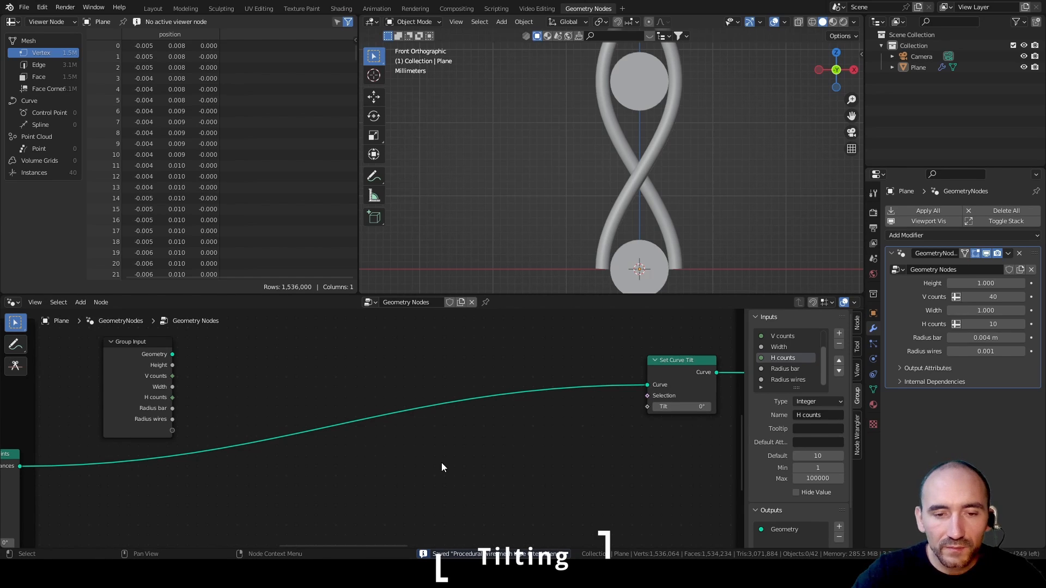
left_click(441, 463)
left_click_drag(423, 483, 174, 431)
scroll(806, 362, "down", 1)
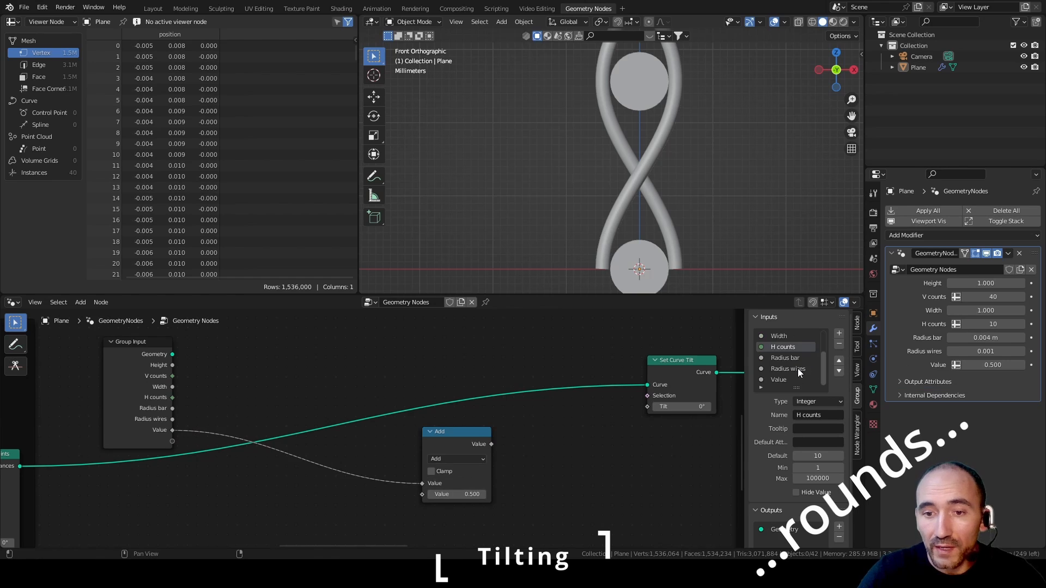
left_click(779, 379)
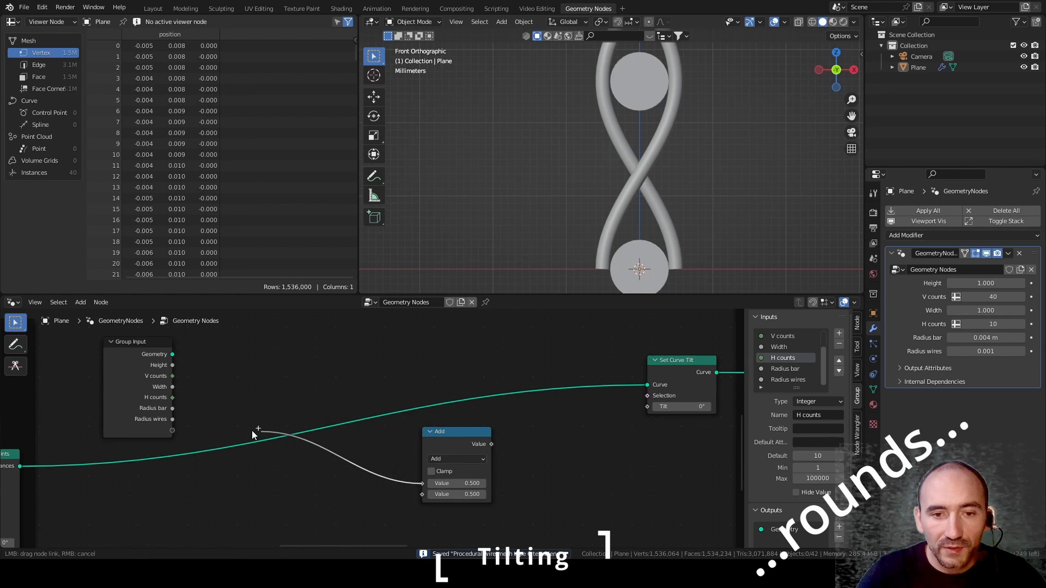
left_click_drag(252, 431, 172, 430)
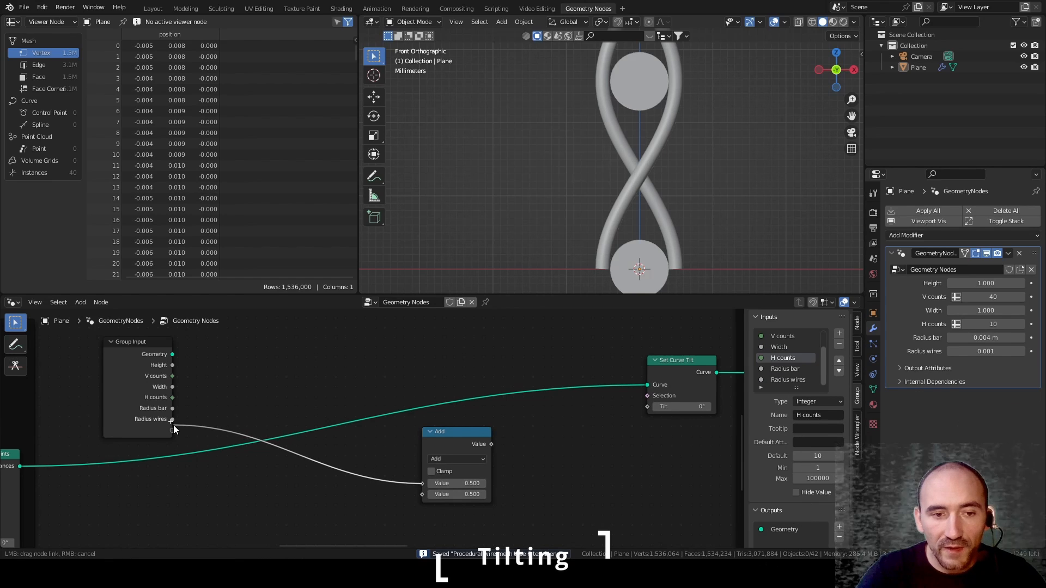
Step: Rename the new group input "Tilt round" and set its minimum to 0
left_click(783, 379)
left_click(810, 415)
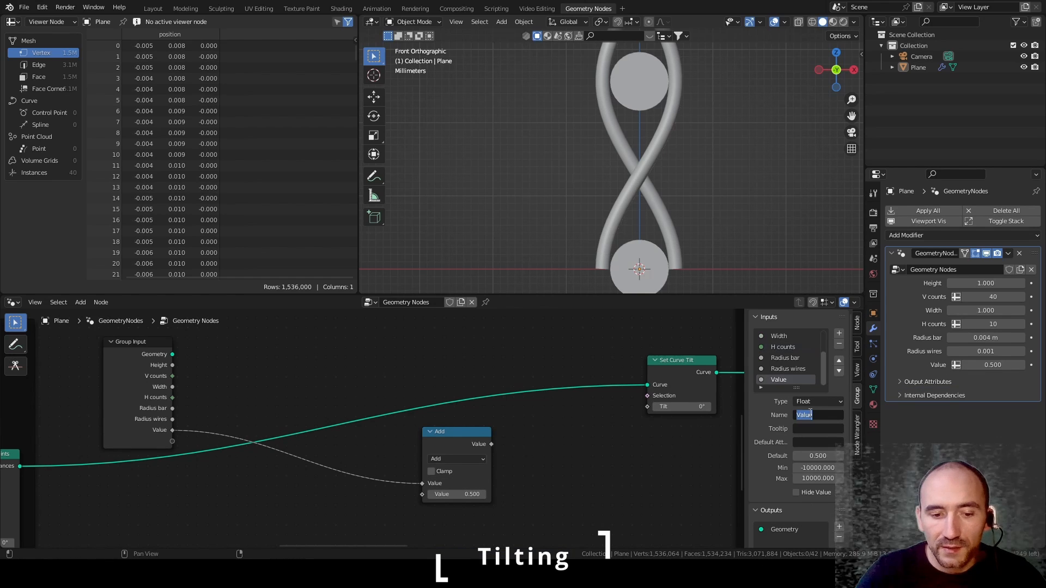
type("Tilt round")
key("Return")
left_click(828, 467)
type("0")
key("Return")
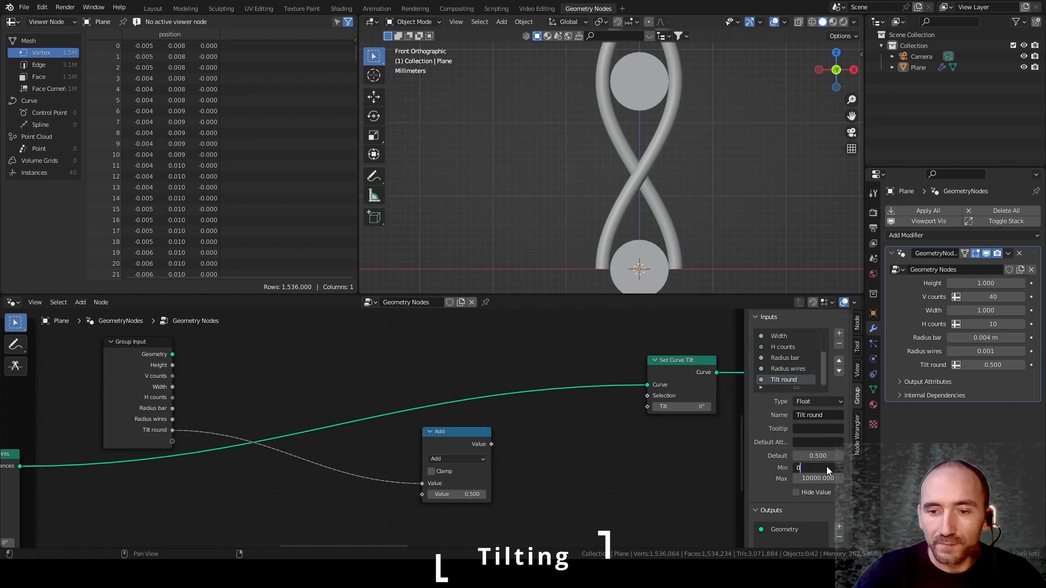
Step: Feed the Add node into Set Curve Tilt's Tilt with its second value set to pi*2, place it beside that node, and save
left_click_drag(492, 444, 647, 406)
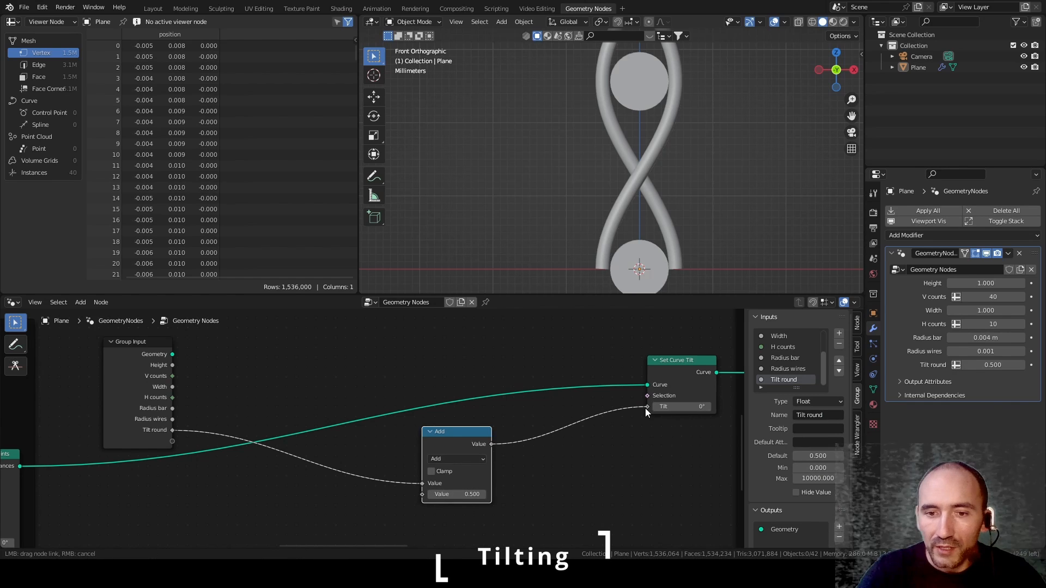
left_click(450, 496)
type("pi*2")
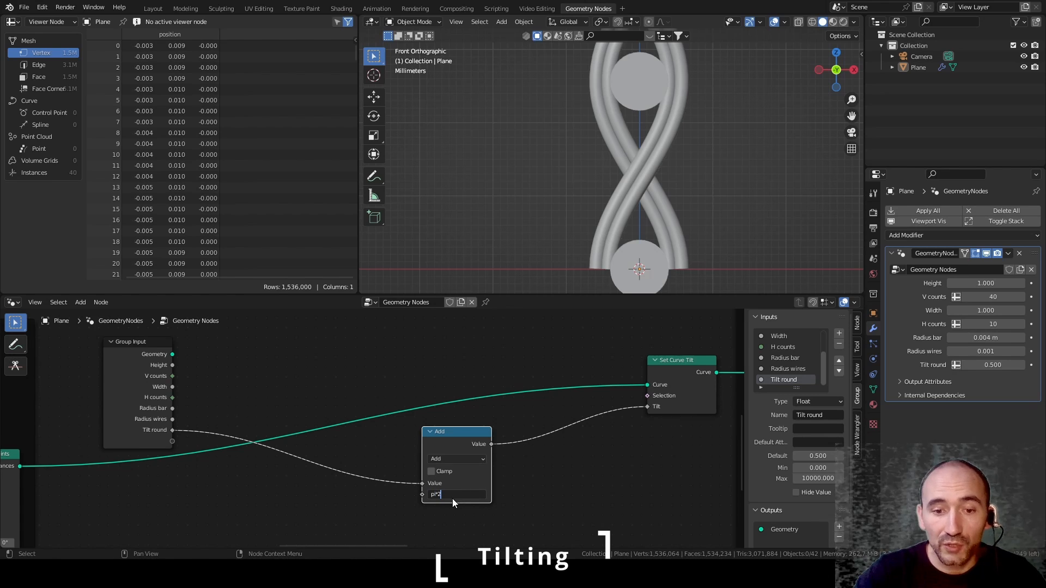
key("Return")
left_click_drag(463, 435, 606, 399)
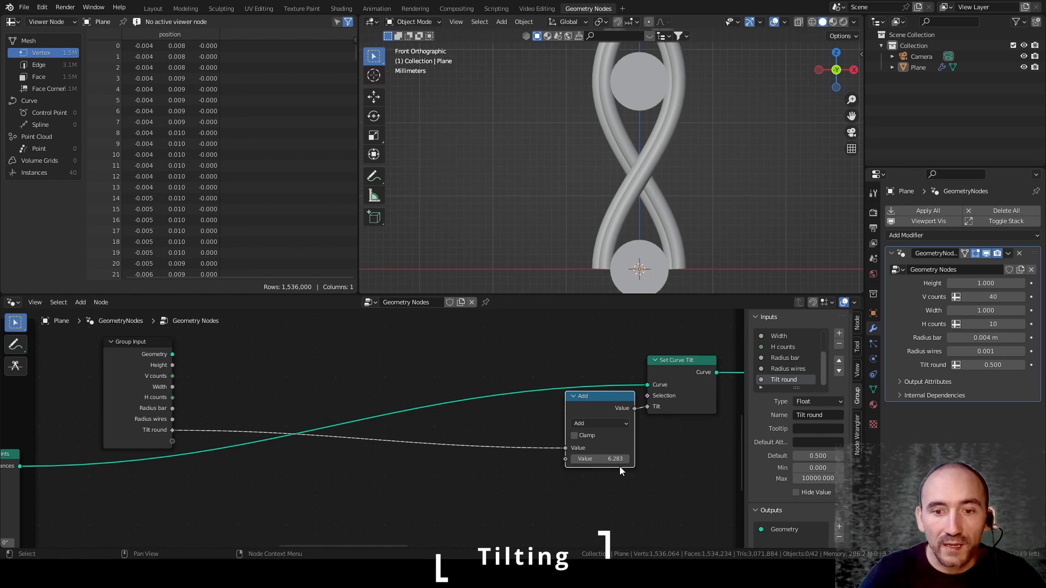
key("ctrl+s")
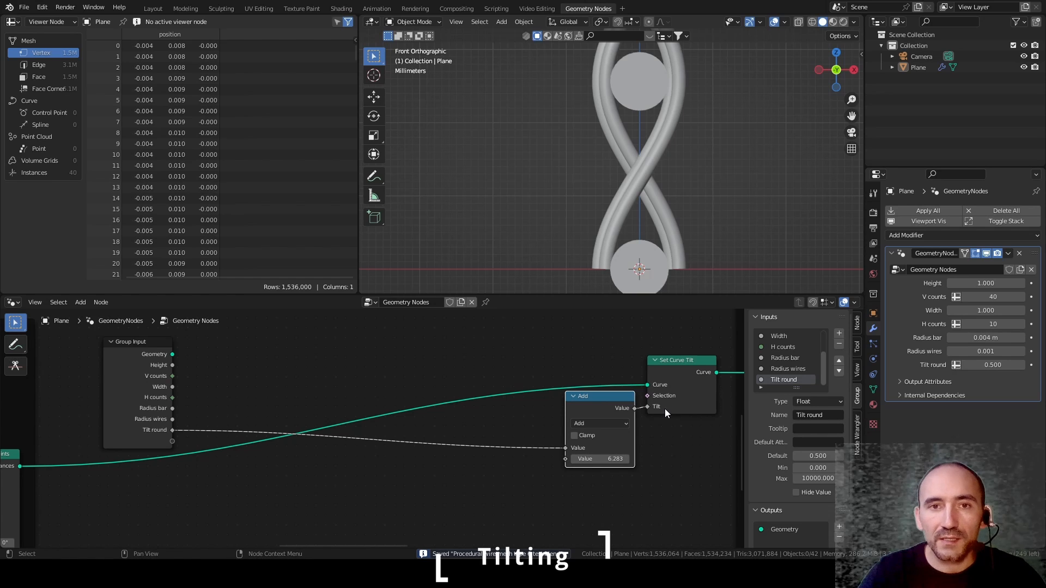
Step: Set the modifier's Tilt round to 0 and inspect the wire ends in perspective view
double_click(982, 364)
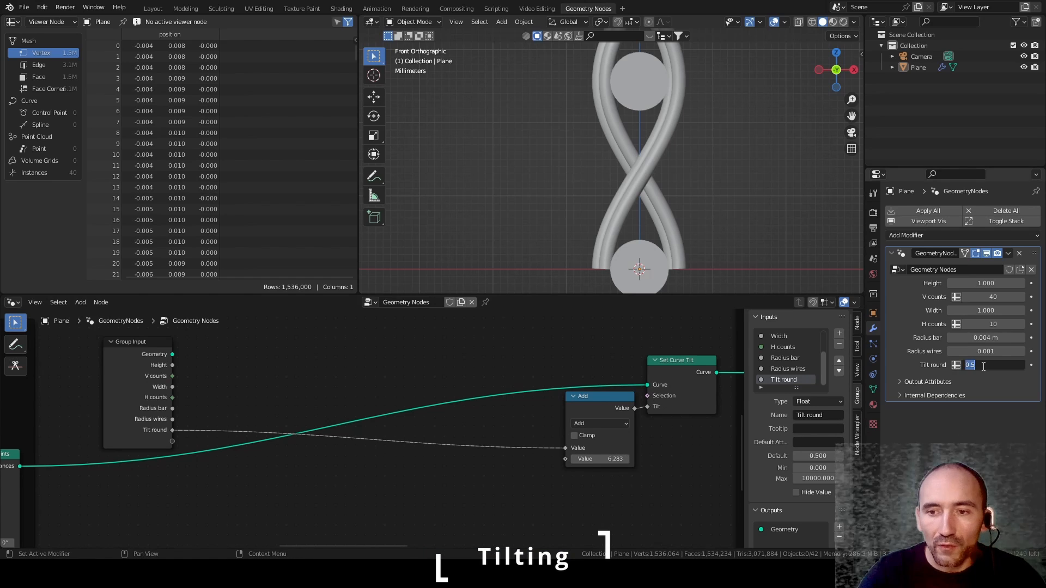
type("0")
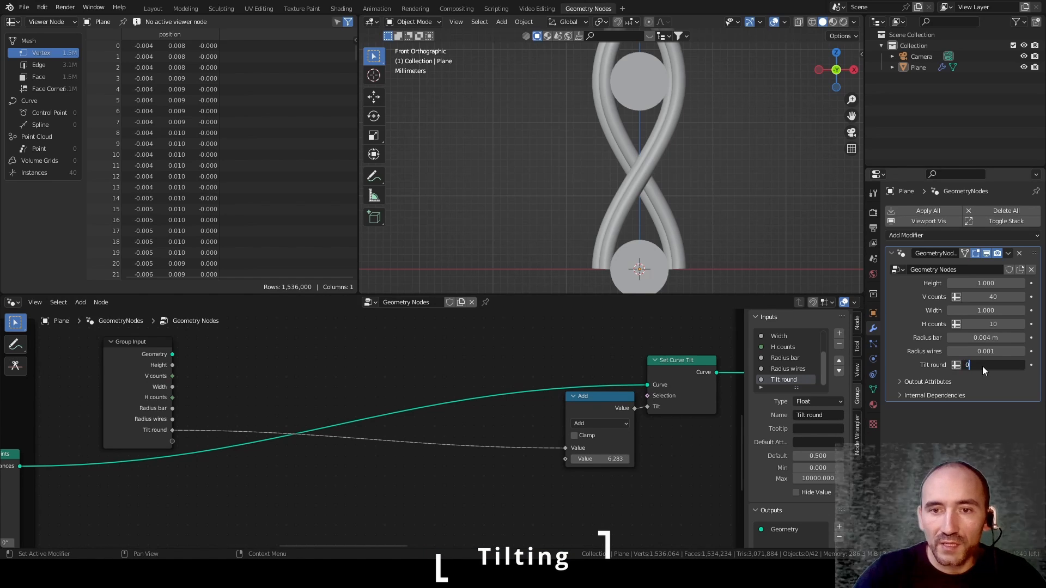
key("Return")
scroll(701, 182, "down", 5)
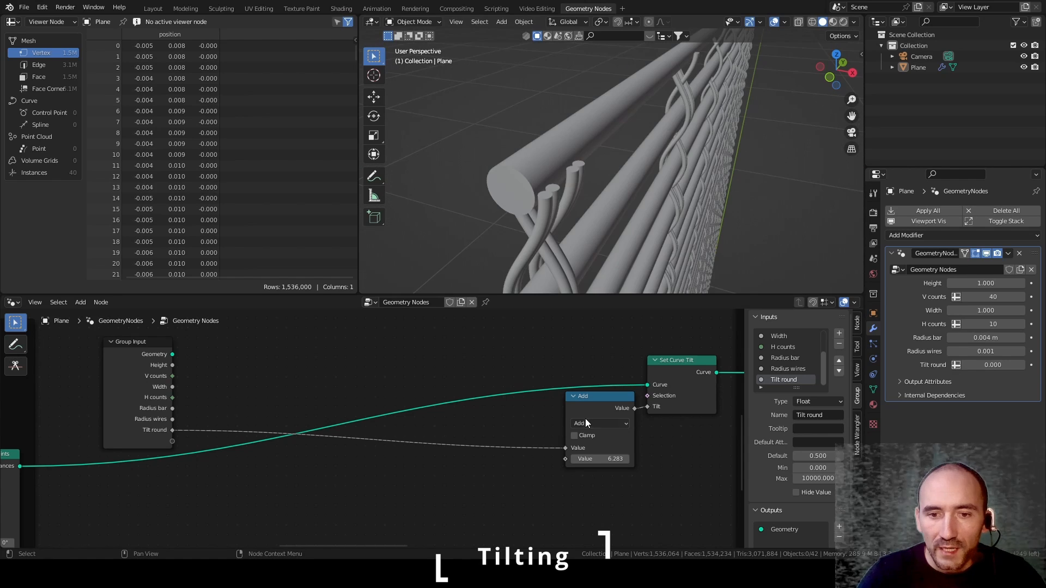
Step: Switch the tilt Math node to Multiply, set the modifier's Tilt round to 1, and save the file
left_click(591, 423)
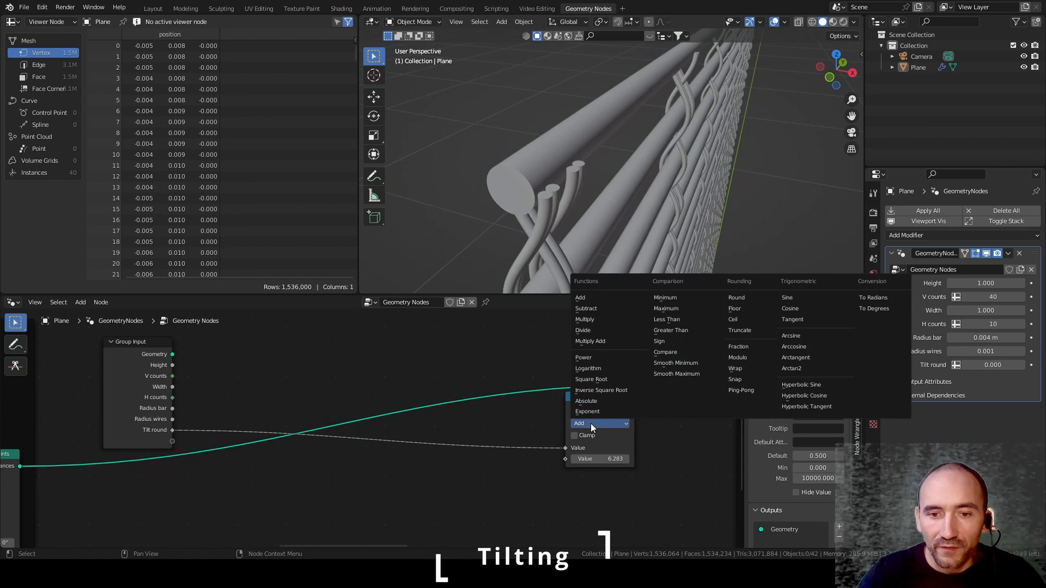
left_click(603, 319)
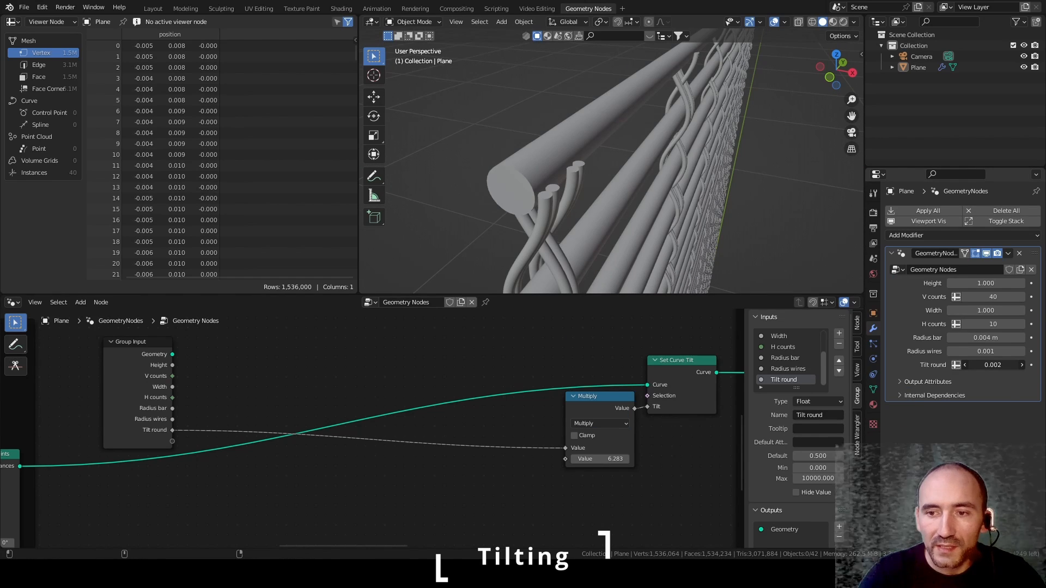
left_click_drag(992, 365, 1015, 365)
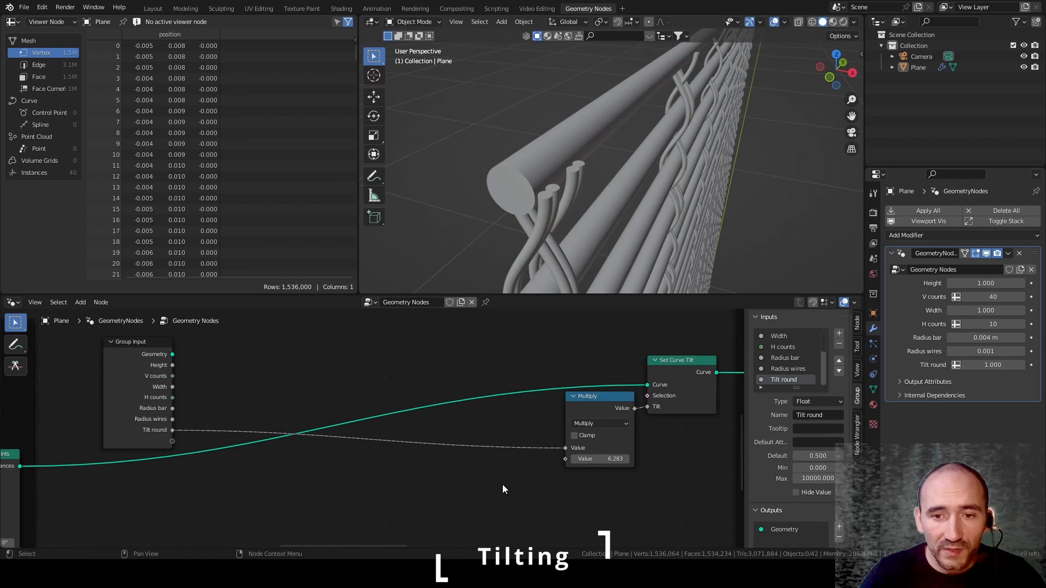
key("ctrl+s")
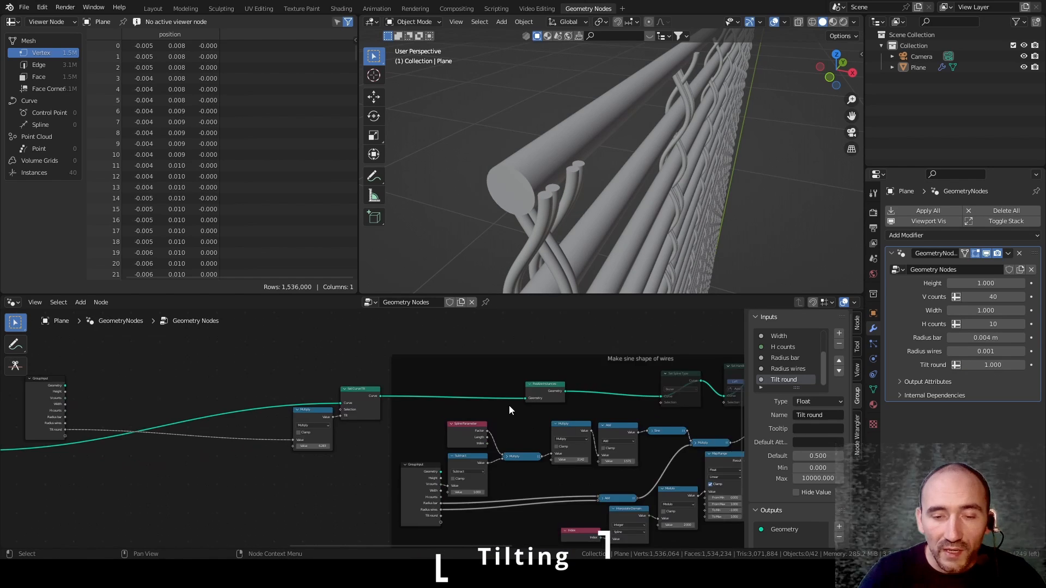
Step: Move the Realize Instances node out of the sine-shape frame to just before Set Curve Tilt, and place the Group Input below the link
scroll(469, 398, "up", 4)
middle_click_drag(463, 397, 599, 435)
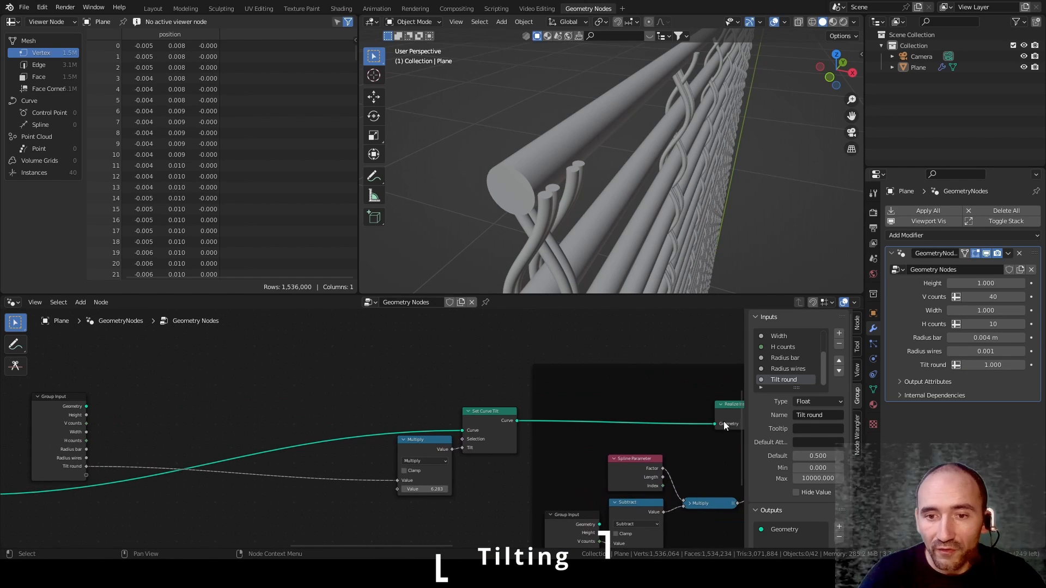
left_click(730, 408)
left_click_drag(730, 408, 321, 420)
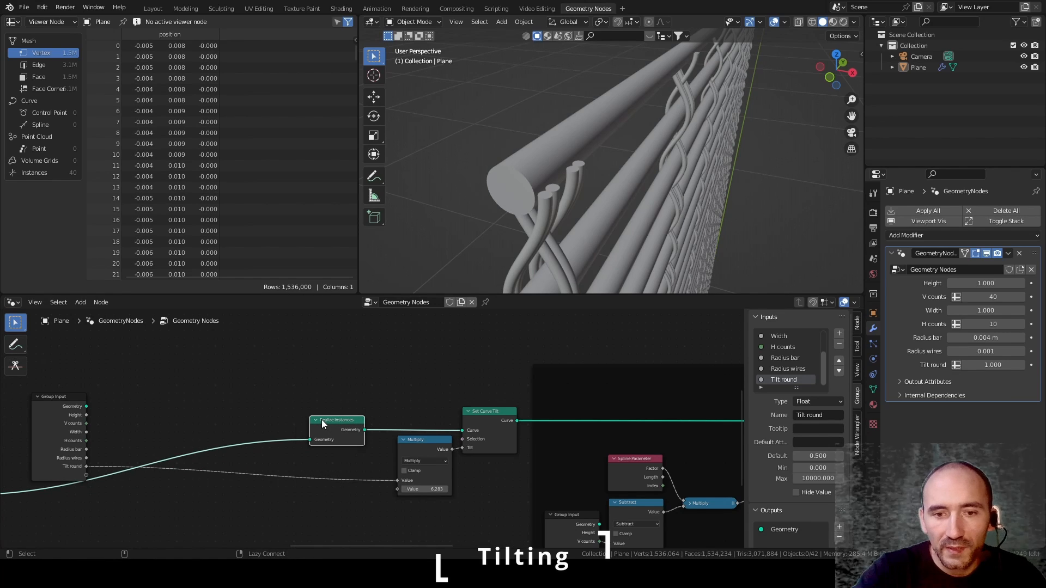
middle_click_drag(526, 439, 645, 416)
scroll(348, 420, "up", 1)
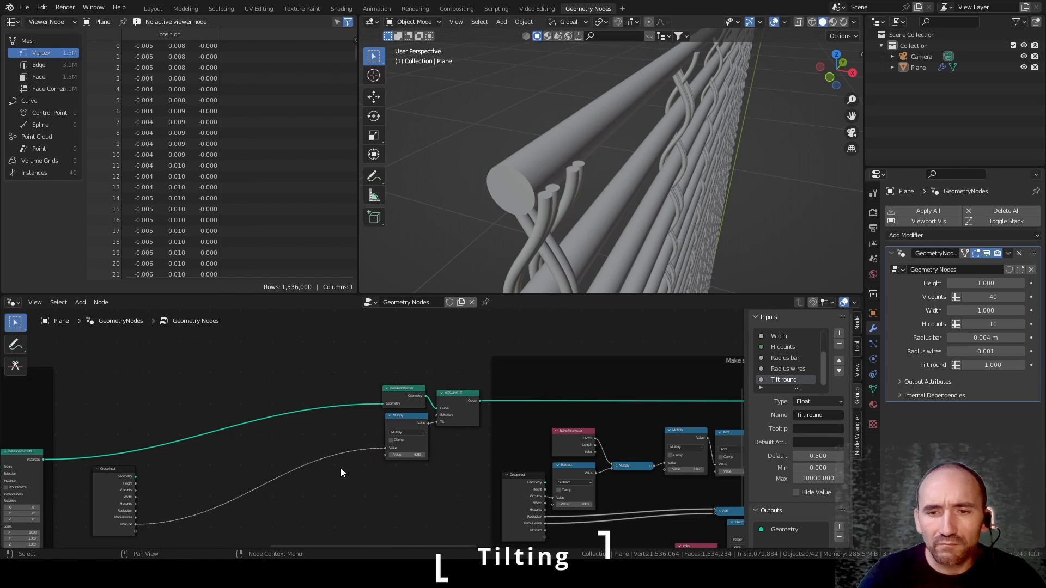
Step: Move the Set Spline Type and Set Handle Type nodes together out of the sine-shape frame to above Set Curve Tilt
scroll(351, 452, "down", 1)
middle_click_drag(558, 441, 303, 459)
scroll(374, 418, "up", 5)
left_click(459, 408)
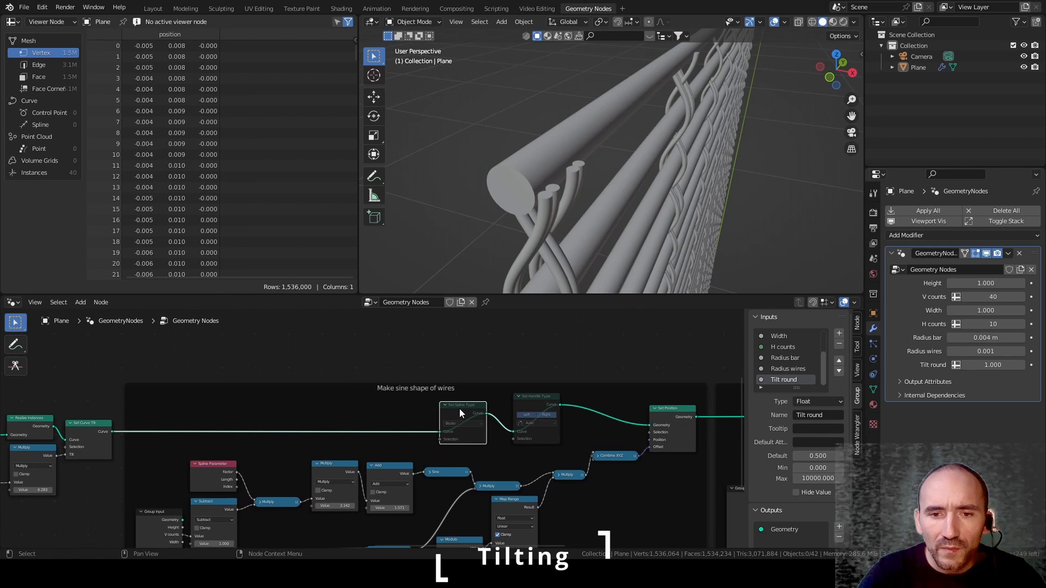
left_click(534, 407, "shift")
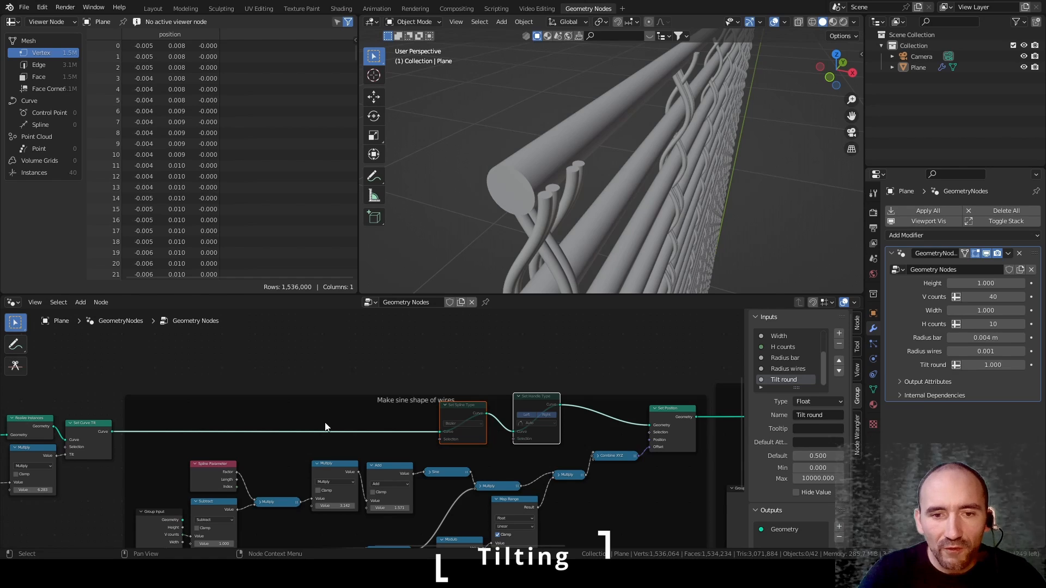
middle_click_drag(285, 417, 423, 401)
scroll(430, 426, "down", 3)
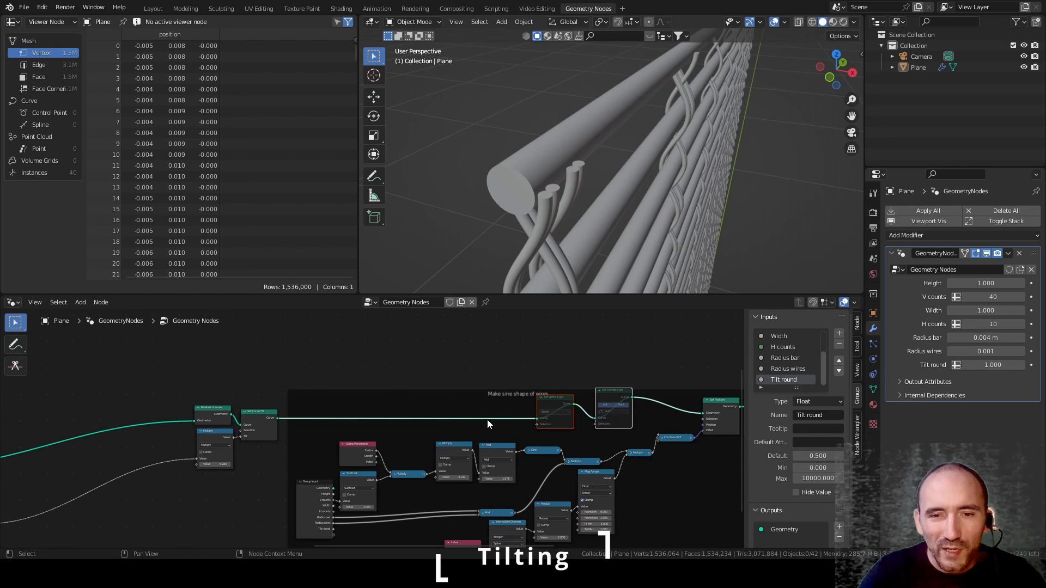
key("g")
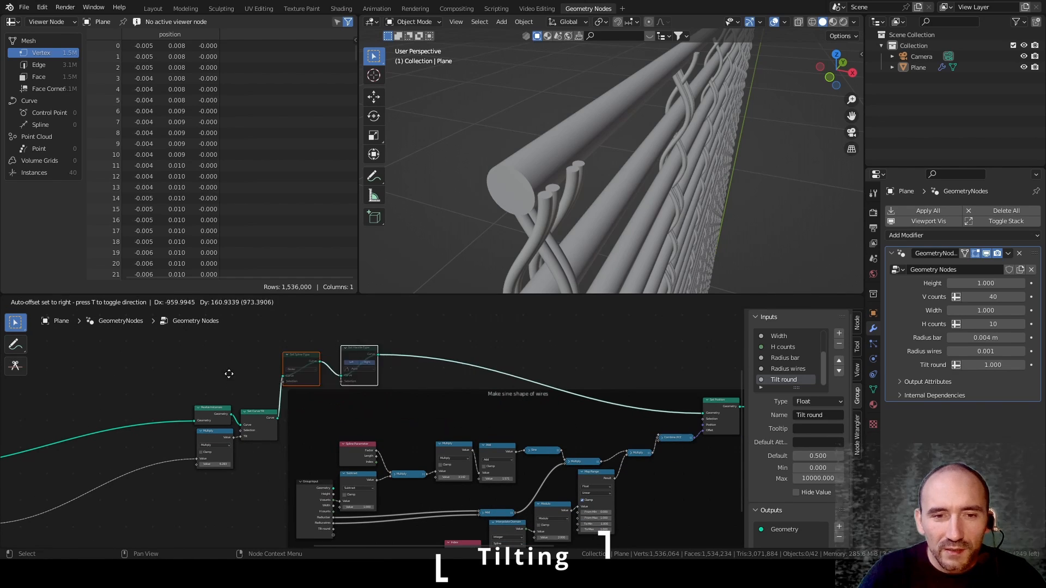
left_click(218, 364)
middle_click_drag(218, 364, 434, 380)
scroll(433, 380, "up", 2)
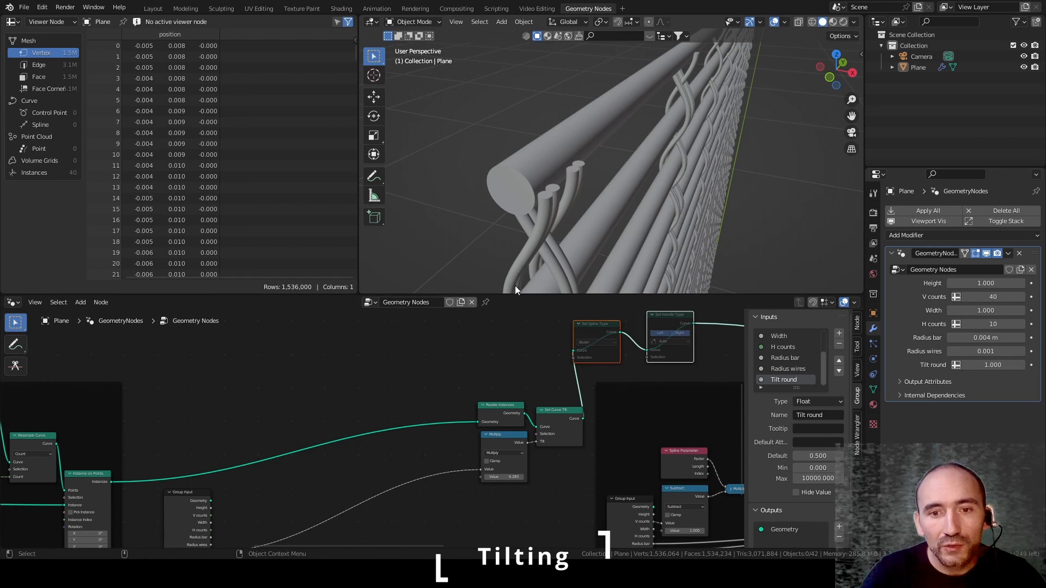
Step: Shift Realize Instances back along its link and insert Set Spline Type and Set Handle Type between it and Set Curve Tilt
left_click_drag(503, 405, 331, 401)
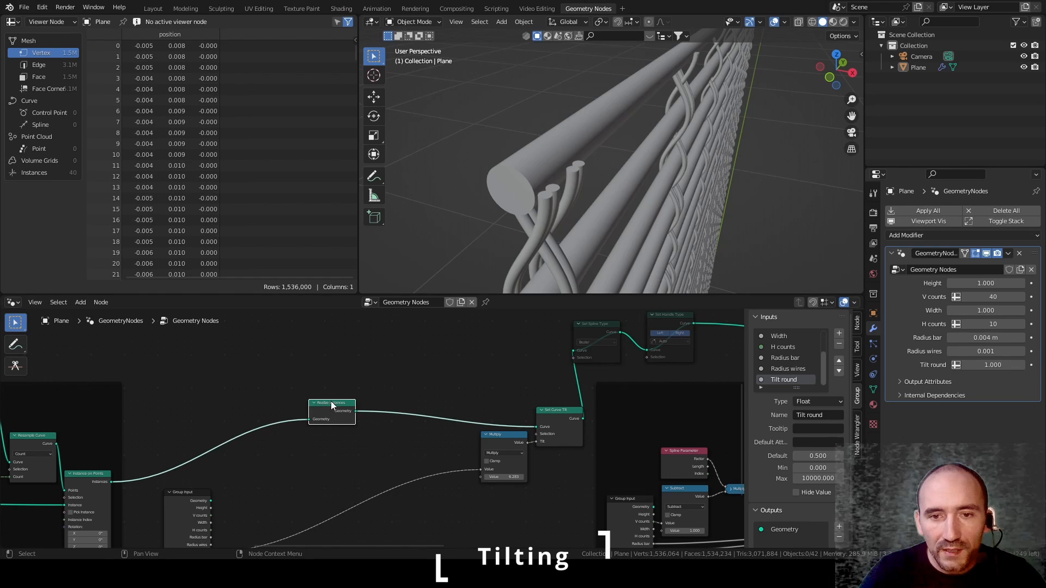
left_click(622, 345)
left_click_drag(583, 331, 393, 394, "alt")
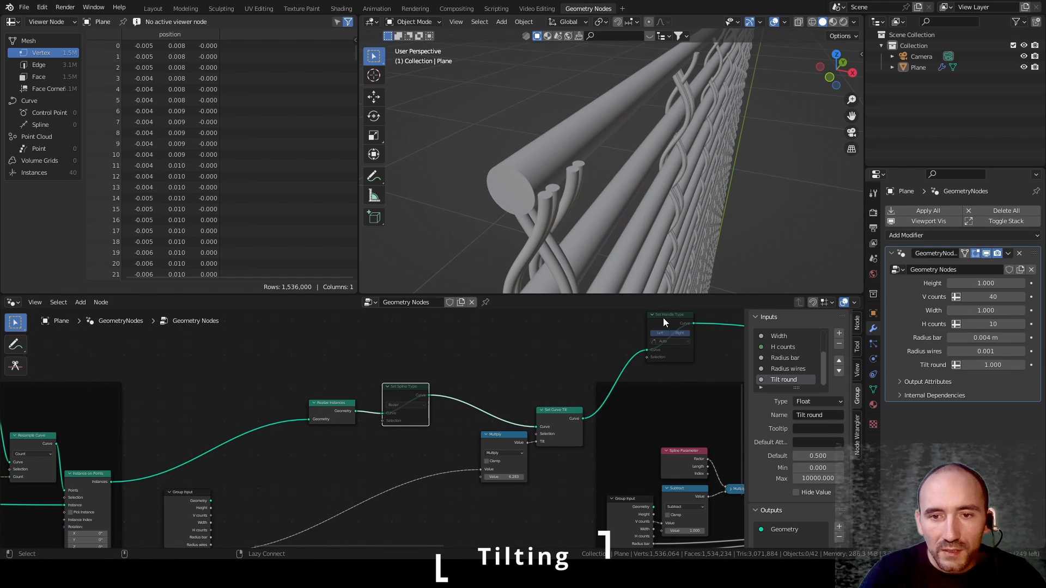
left_click_drag(661, 318, 480, 366, "alt")
scroll(462, 387, "up", 2)
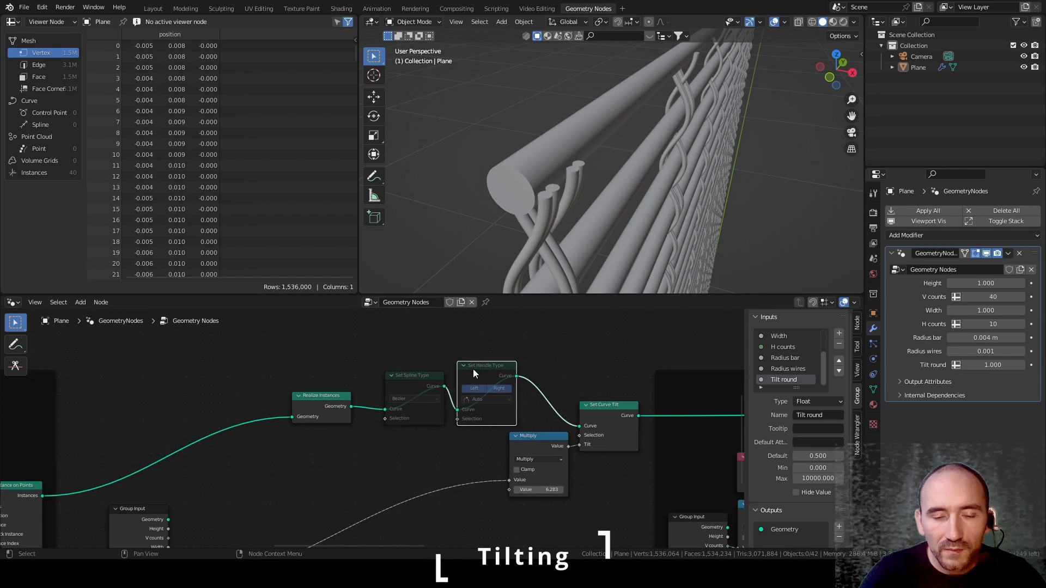
Step: Add an Is Viewport node above the Set Spline Type node
middle_click_drag(473, 369, 459, 402)
scroll(459, 403, "up", 2)
left_click(382, 372)
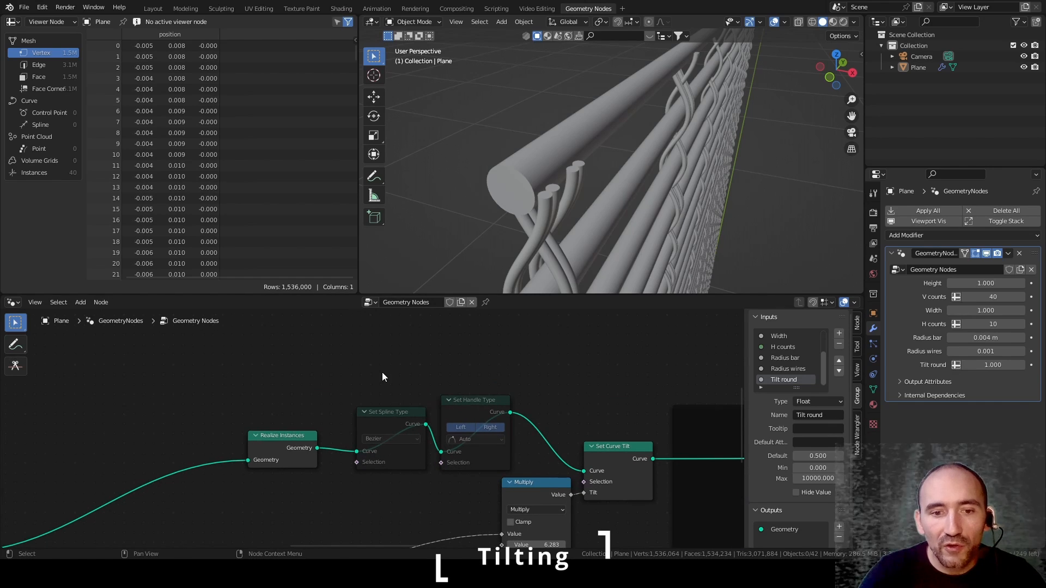
key("F3")
type("isview")
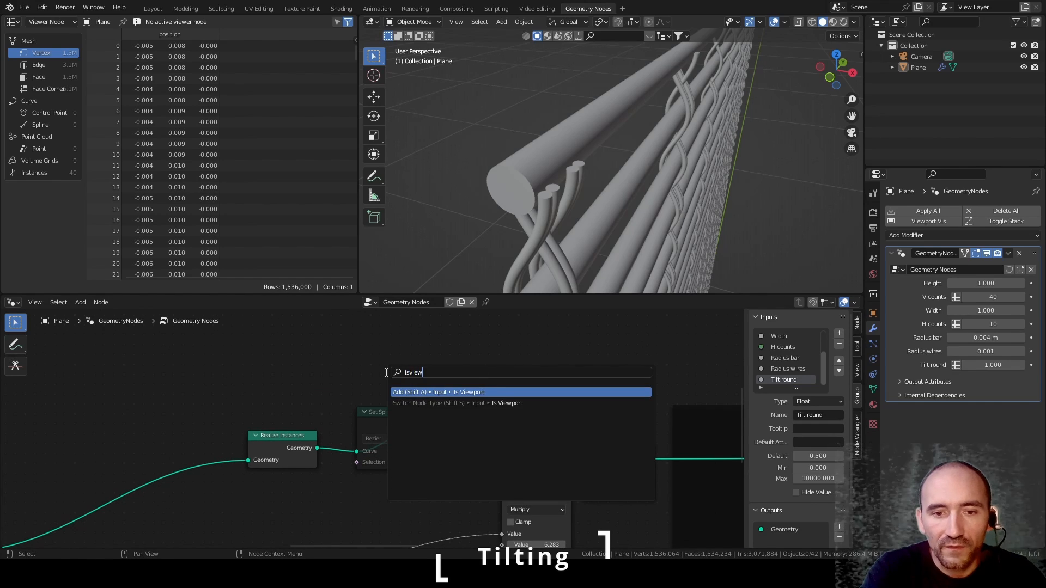
key("Return")
left_click(336, 349)
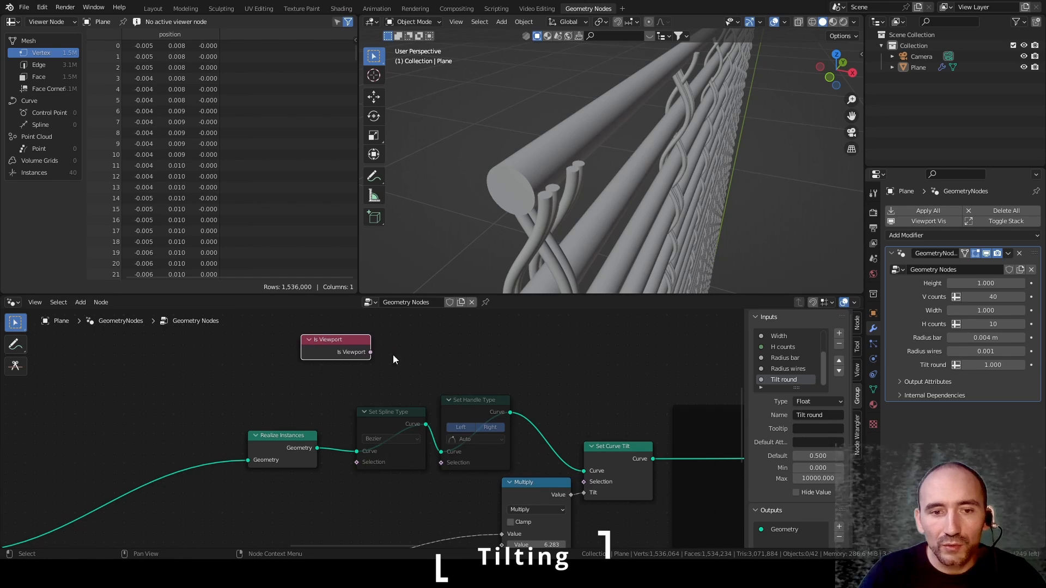
Step: Add a Geometry Switch node beside Is Viewport, connect Is Viewport to its Switch input, and save the file
key("shift+a")
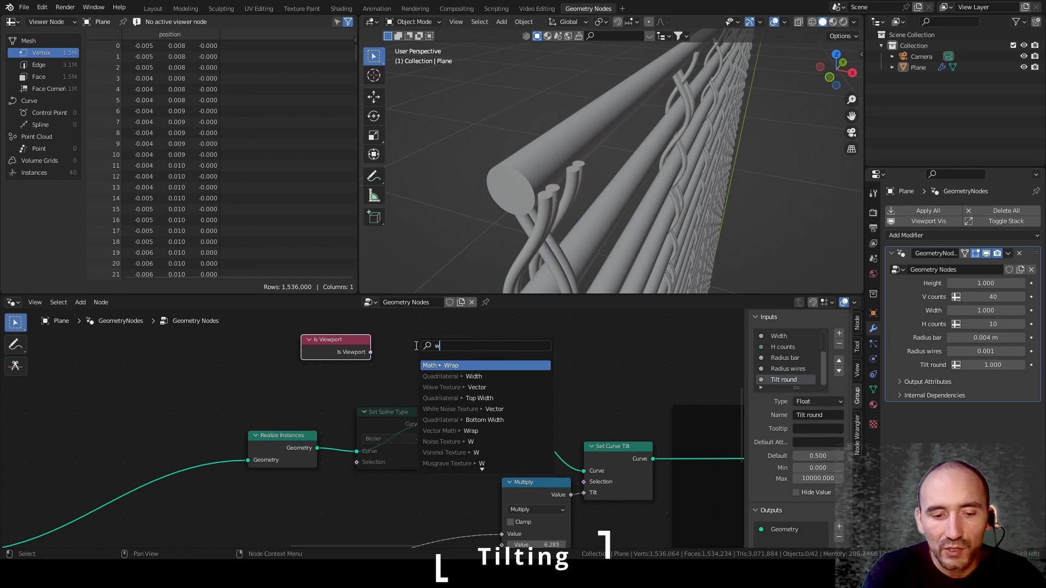
type("swit")
key("Return")
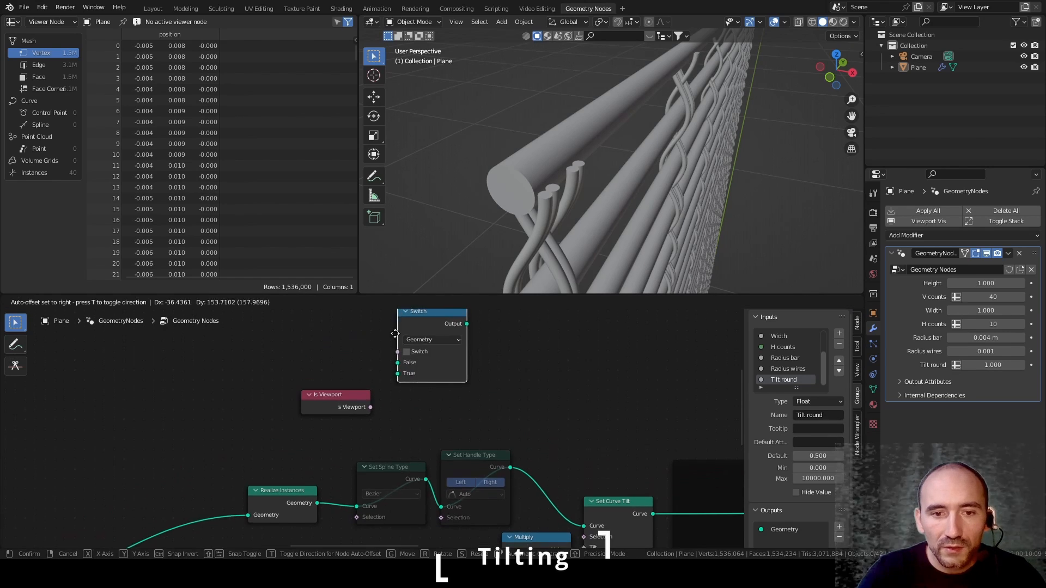
left_click(409, 380)
left_click_drag(371, 409, 419, 405)
middle_click_drag(406, 473, 397, 412)
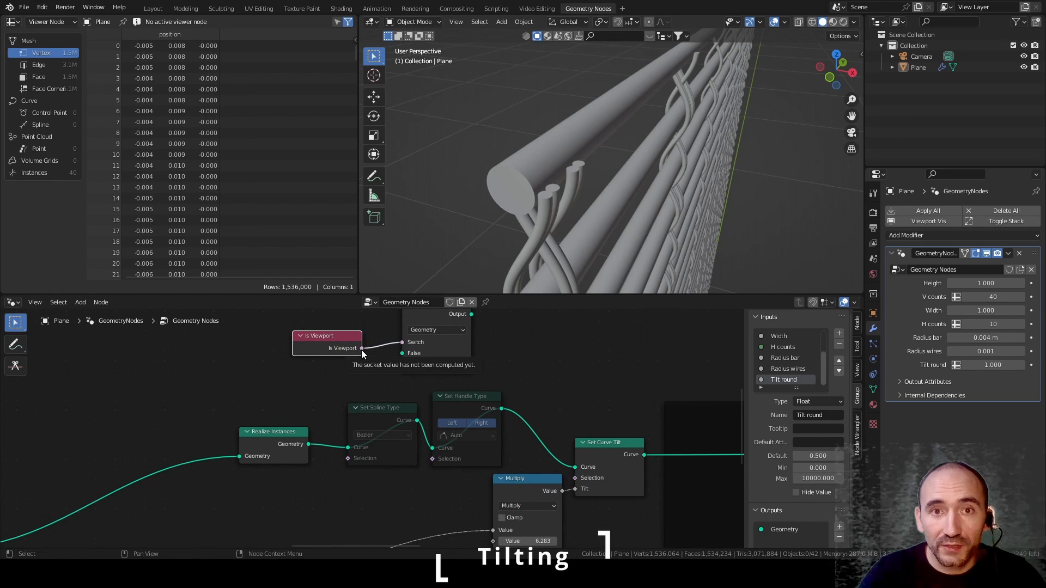
key("ctrl+s")
Step: Wire Realize Instances to the Switch's True, Set Handle Type to False and Output to Set Curve Tilt's Curve, and space out the nodes
left_click_drag(308, 444, 402, 363)
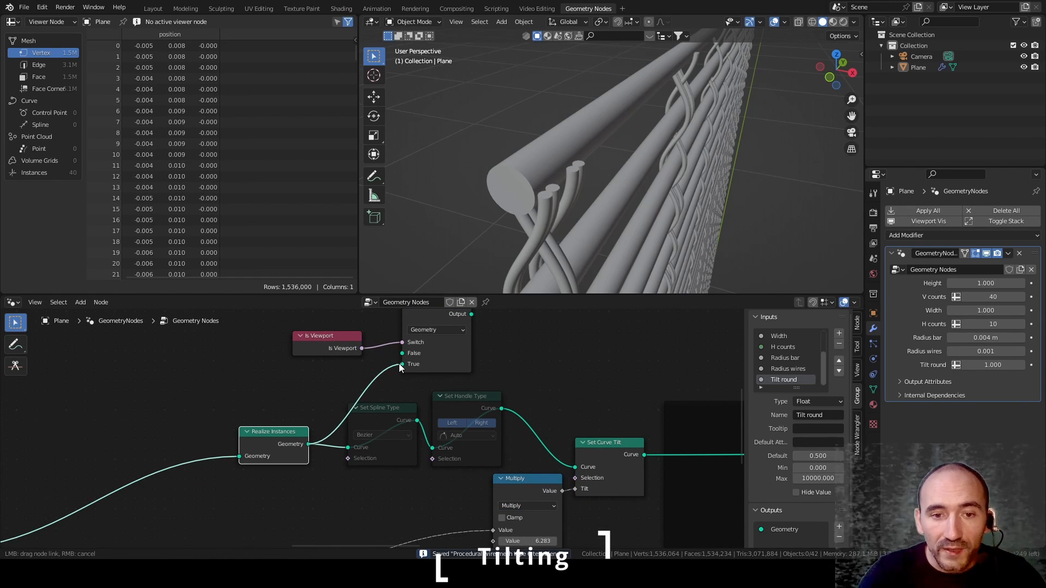
left_click_drag(471, 315, 575, 467)
left_click_drag(501, 409, 402, 354)
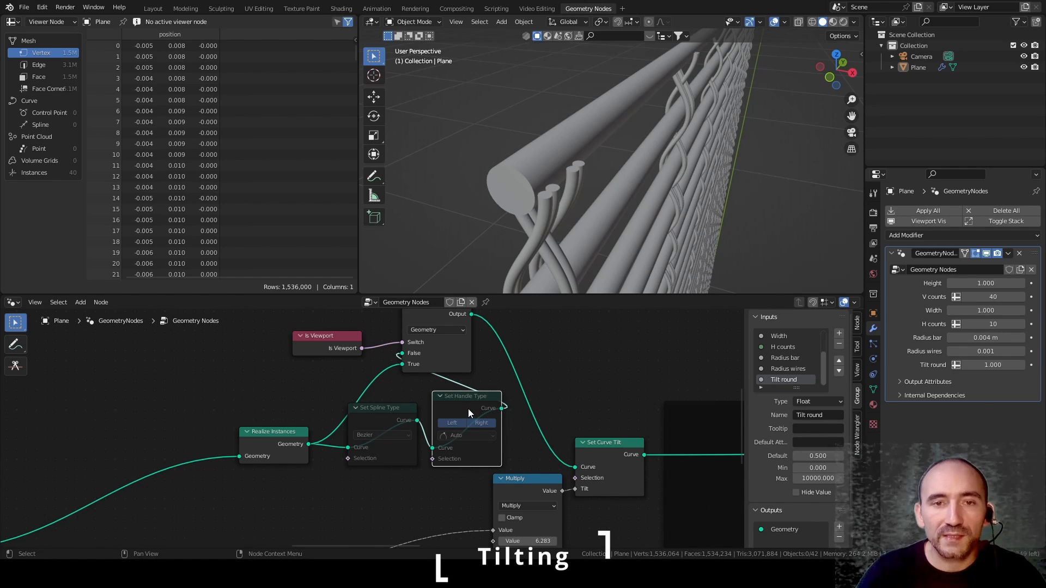
left_click_drag(271, 433, 177, 432)
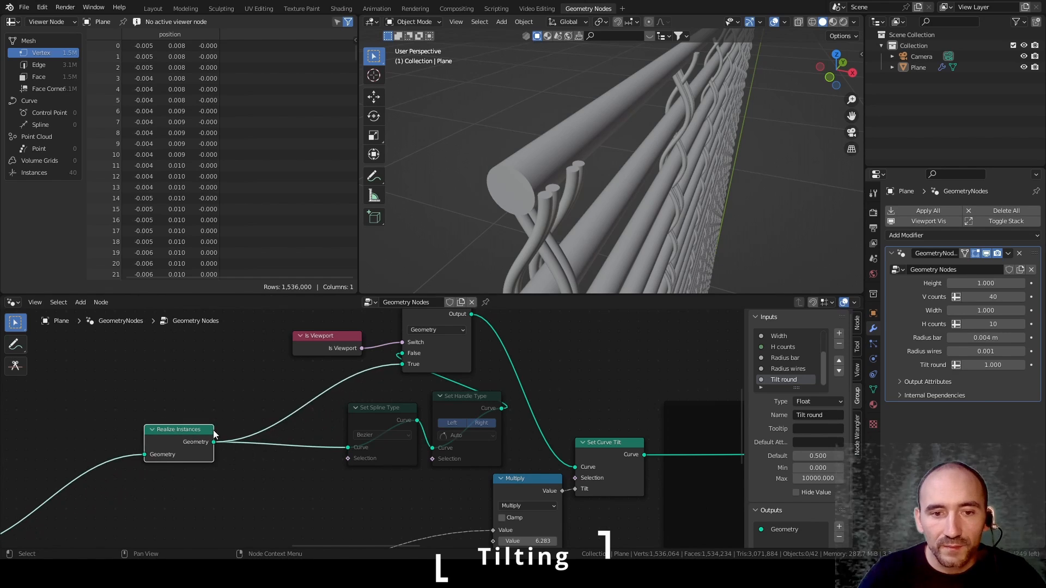
left_click_drag(452, 353, 513, 417)
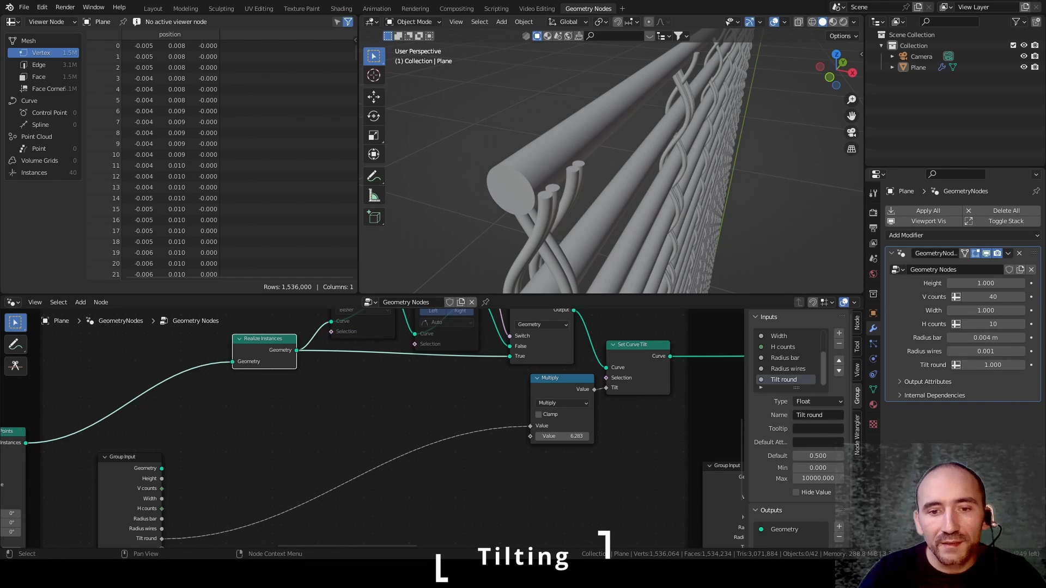
left_click(492, 413)
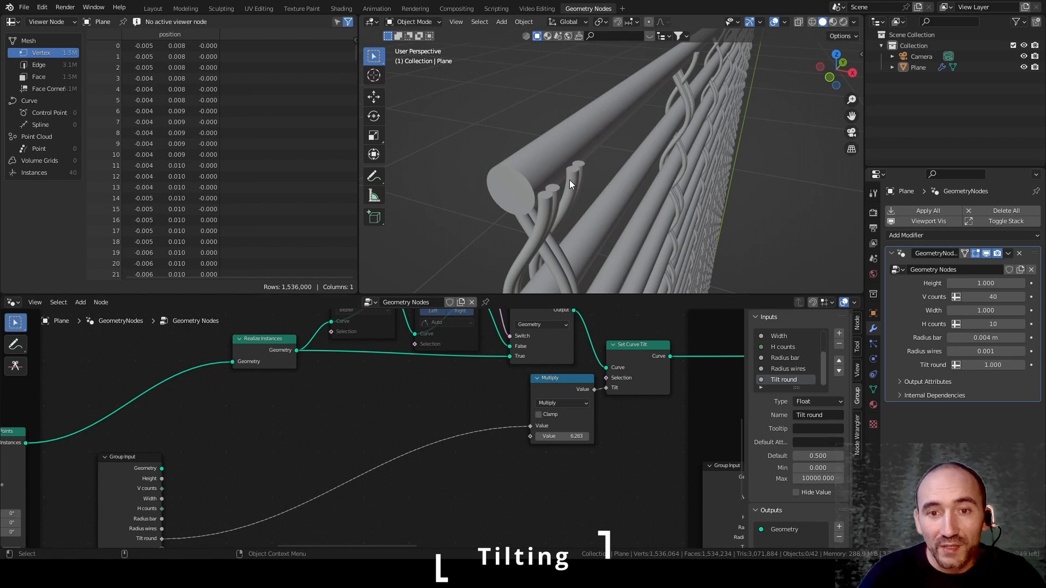
Step: Add a Spline Parameter node and connect its Factor to a new Multiply node placed beside it
key("F3")
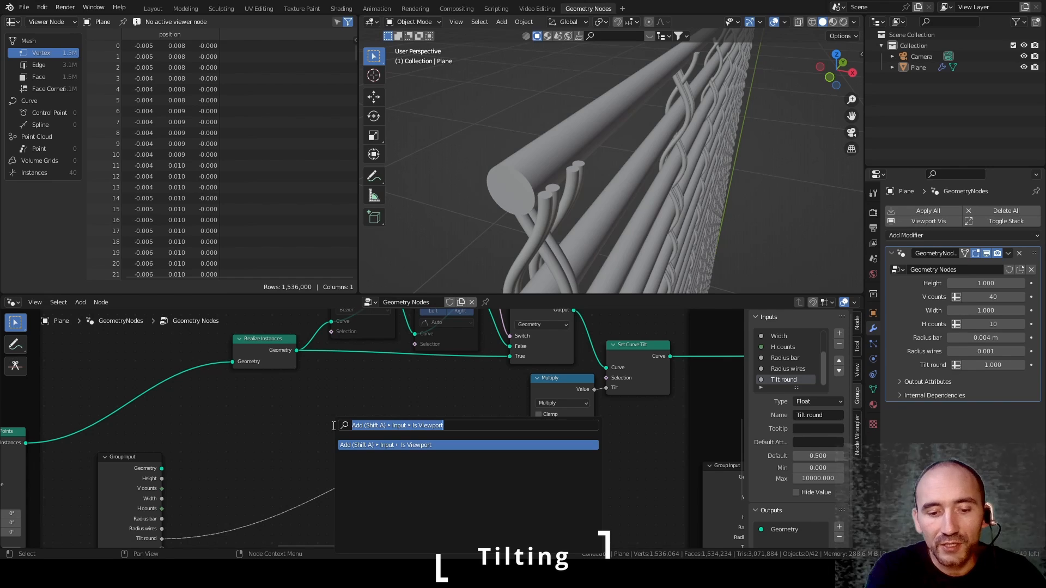
type("spline par")
key("Return")
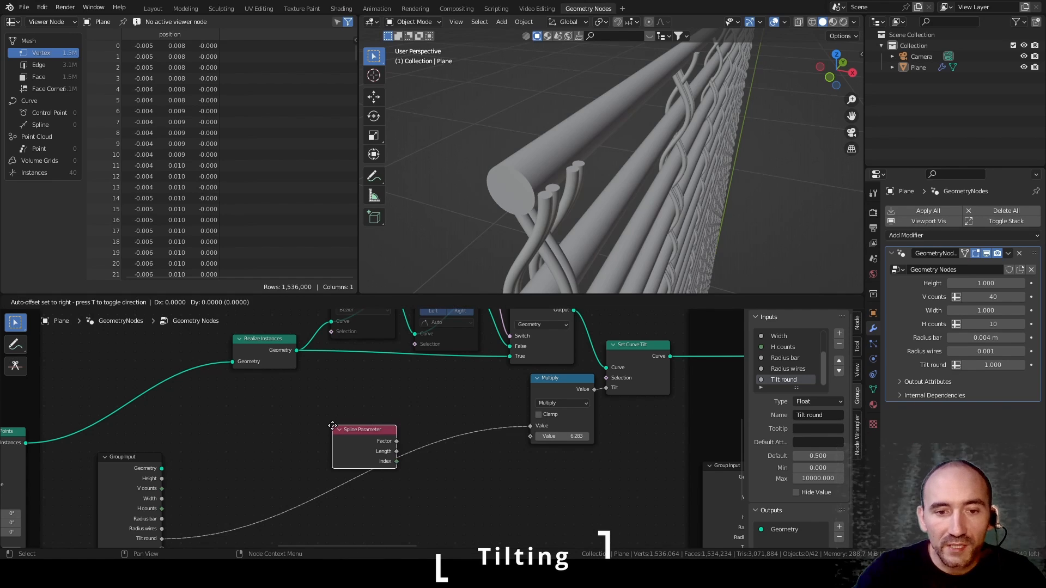
left_click(254, 403)
left_click_drag(318, 418, 365, 415)
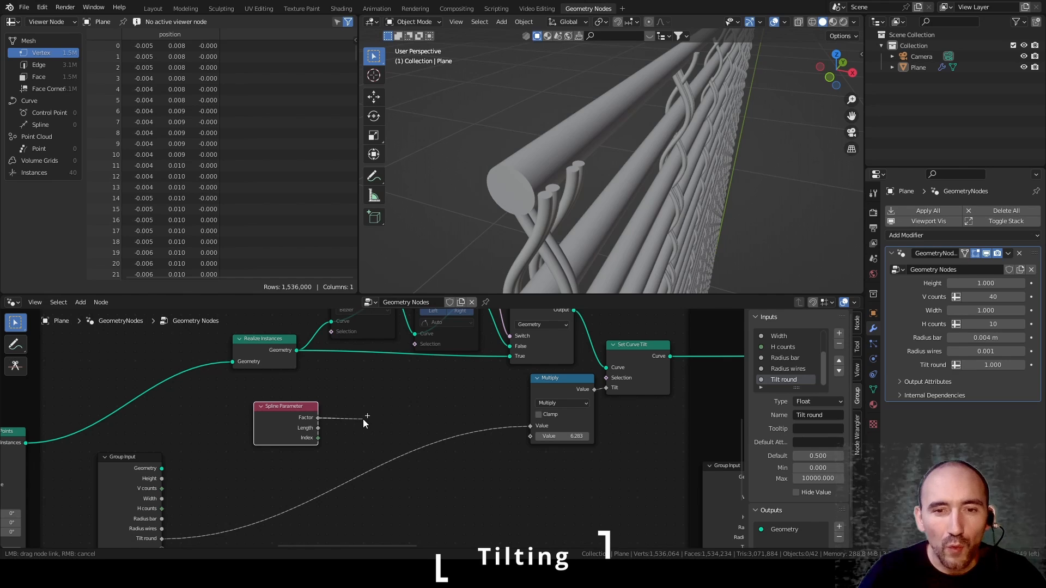
left_click_drag(363, 420, 363, 419)
type("mul")
key("Return")
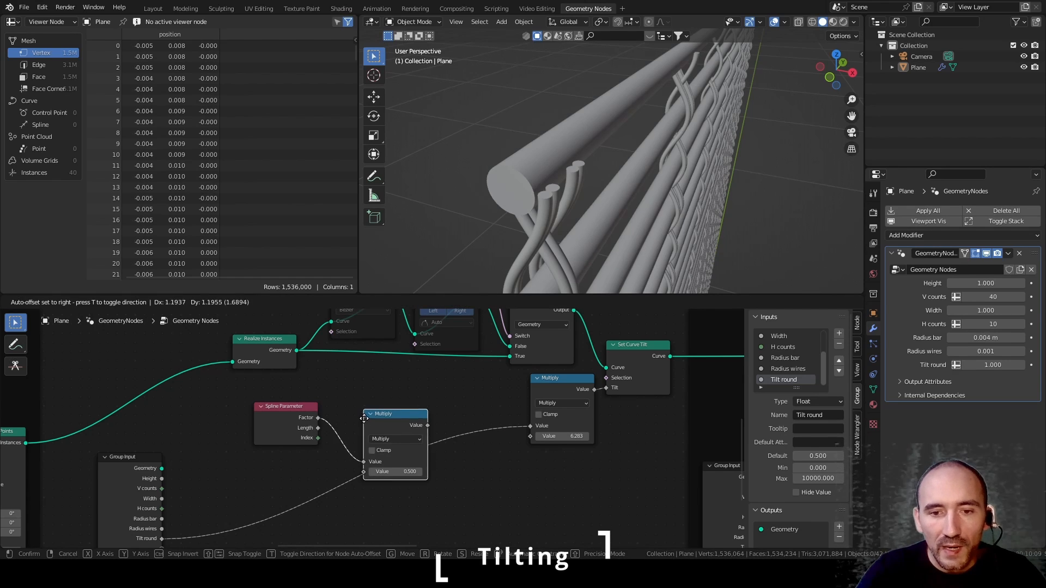
left_click(361, 400)
Step: Multiply Factor by Tilt round, feed the result into the tilt Multiply, cut the direct Tilt round link, and move the nodes closer
left_click_drag(162, 538, 360, 453)
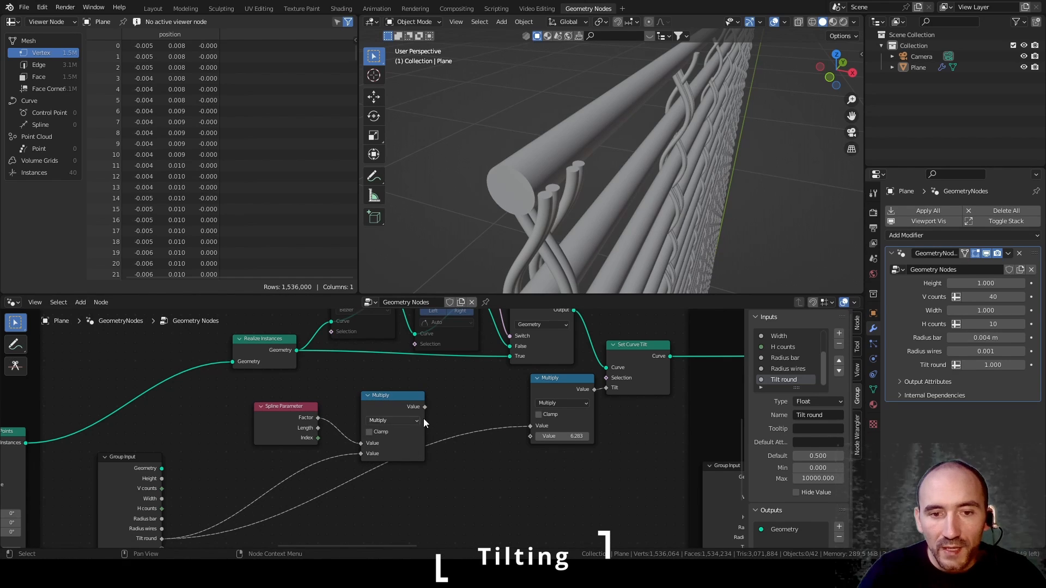
left_click_drag(425, 407, 527, 427)
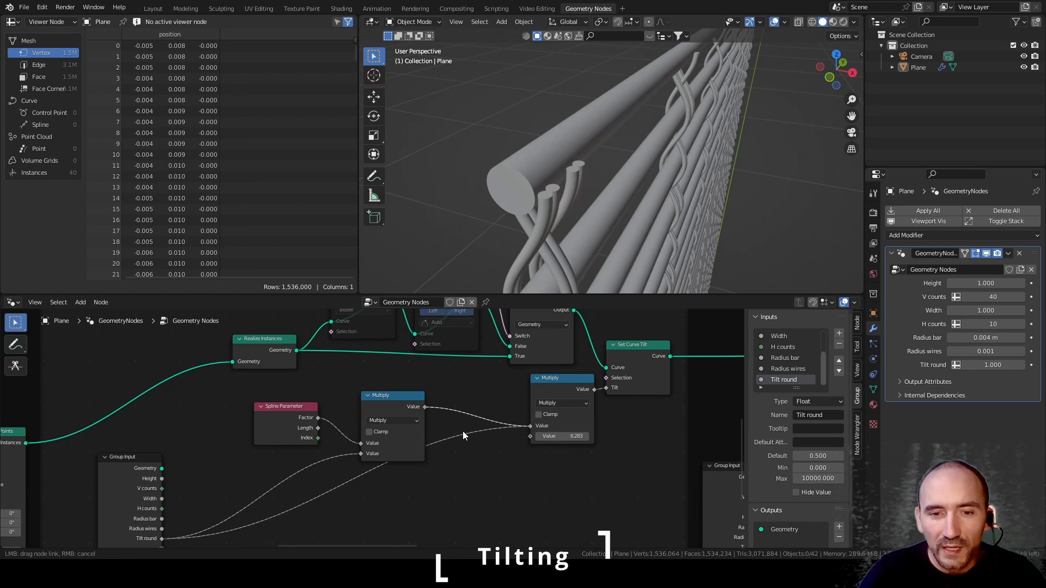
left_click_drag(462, 435, 454, 432)
right_click_drag(508, 498, 508, 498, "ctrl")
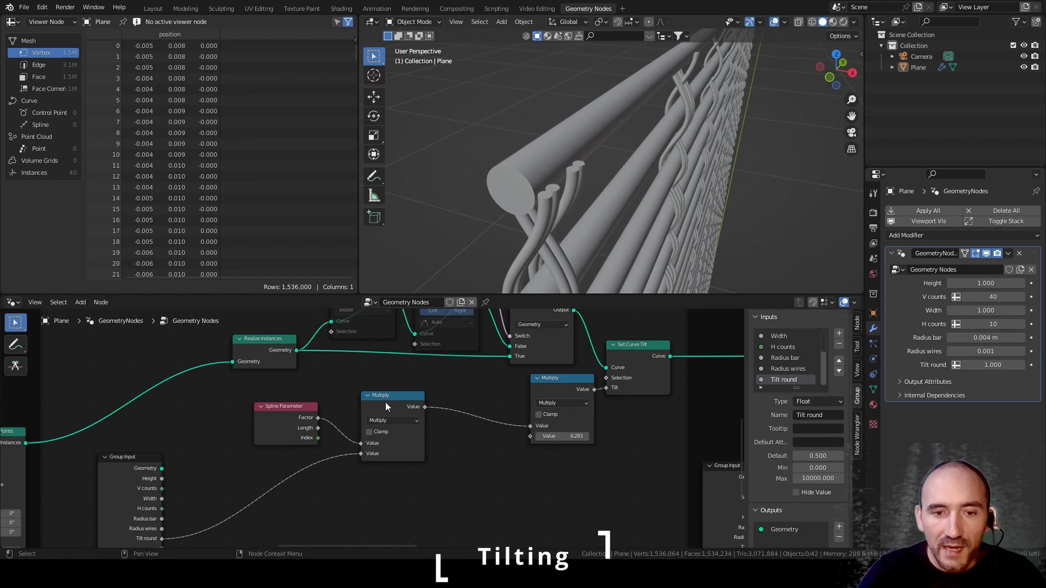
left_click_drag(389, 397, 482, 392)
left_click_drag(302, 406, 422, 408)
Step: Set the modifier's Height to 0.2 and V counts to 10
scroll(511, 272, "down", 5)
middle_click_drag(554, 249, 486, 162)
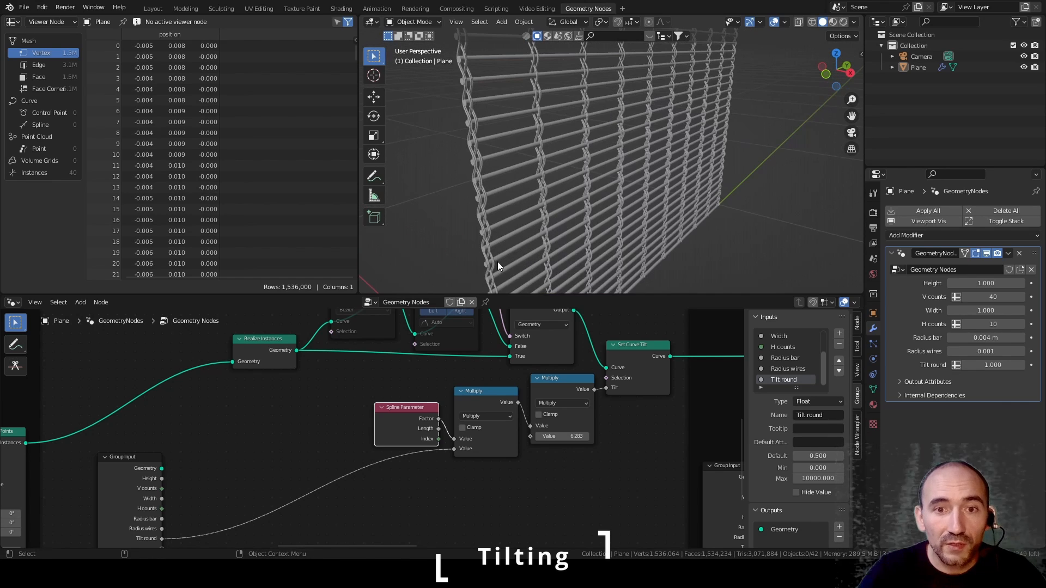
middle_click_drag(498, 266, 507, 256)
left_click(963, 283)
type("0")
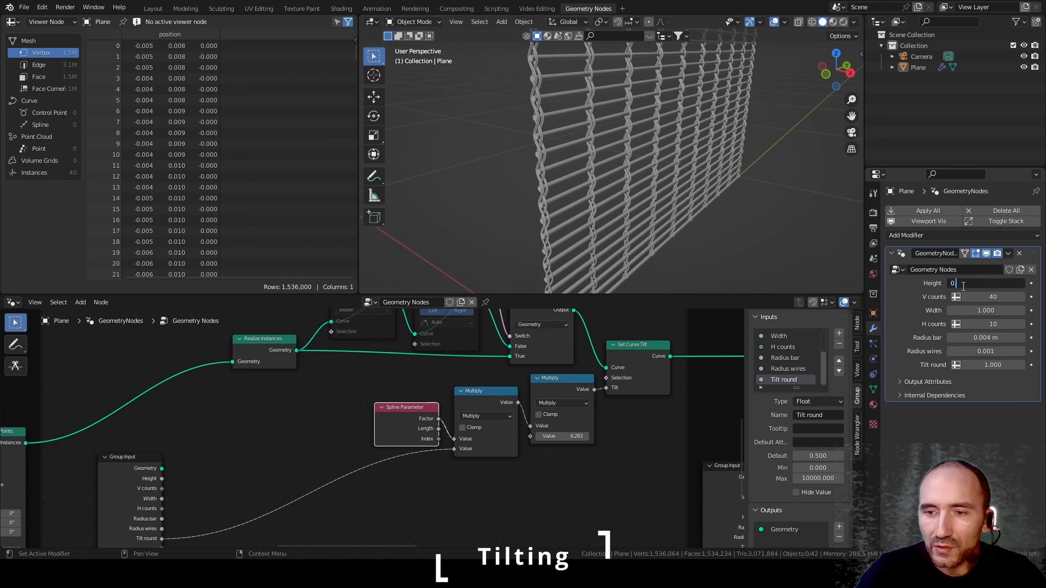
type(".2")
key("Return")
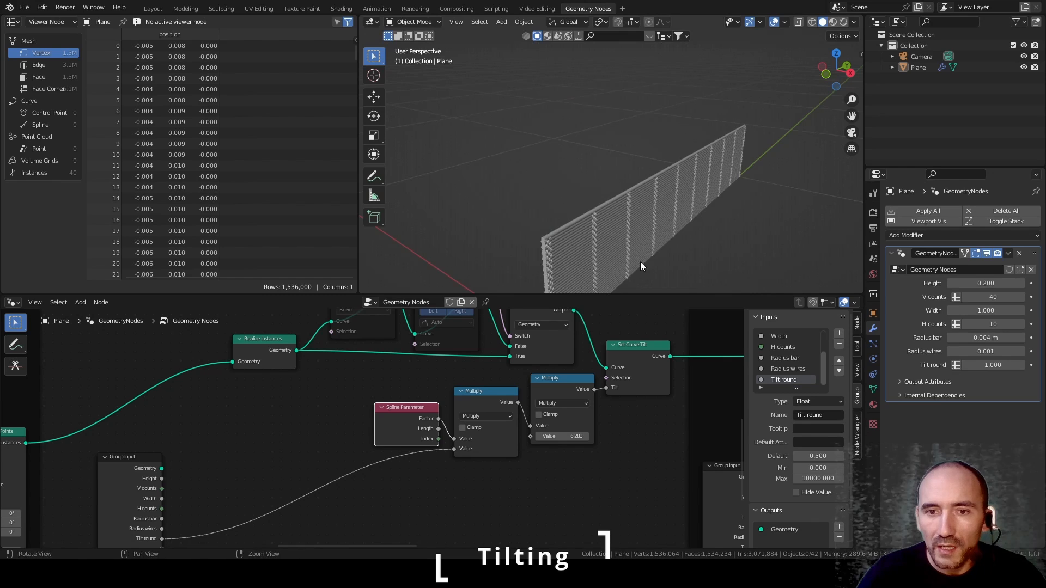
middle_click_drag(639, 266, 674, 165)
scroll(674, 165, "up", 3)
left_click(977, 296)
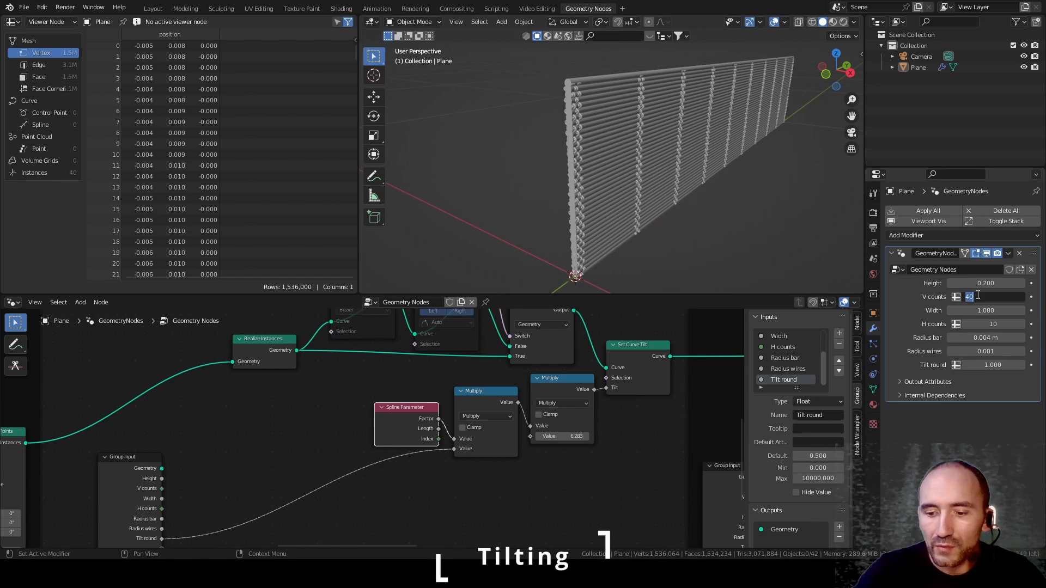
type("10")
key("Return")
Step: Set the modifier's Width to 0.3 and H counts to 5, save the file, and inspect the mesh's lower corner
scroll(649, 226, "up", 3)
middle_click_drag(649, 225, 702, 219)
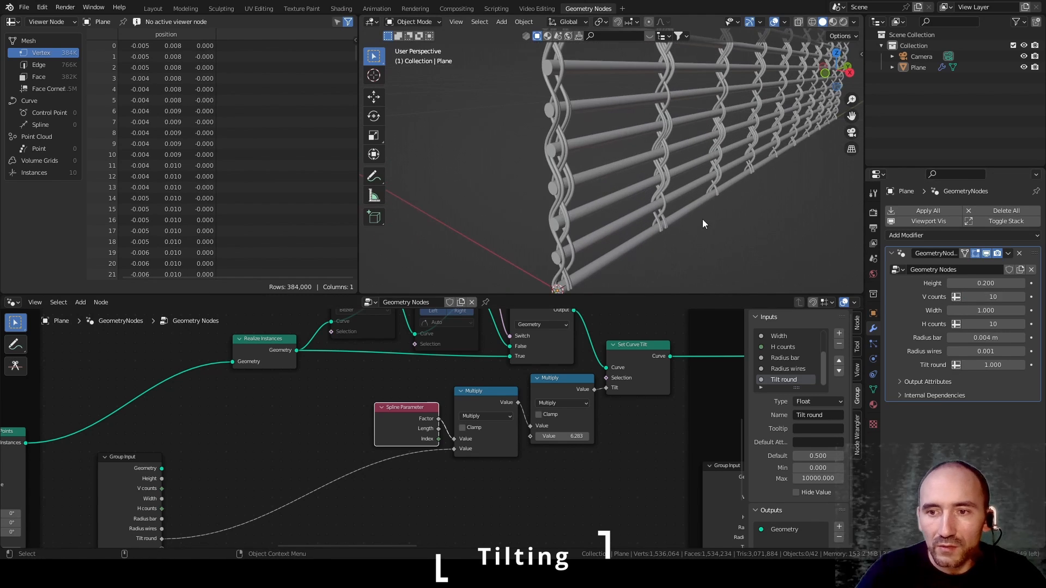
left_click(988, 311)
type("0.3")
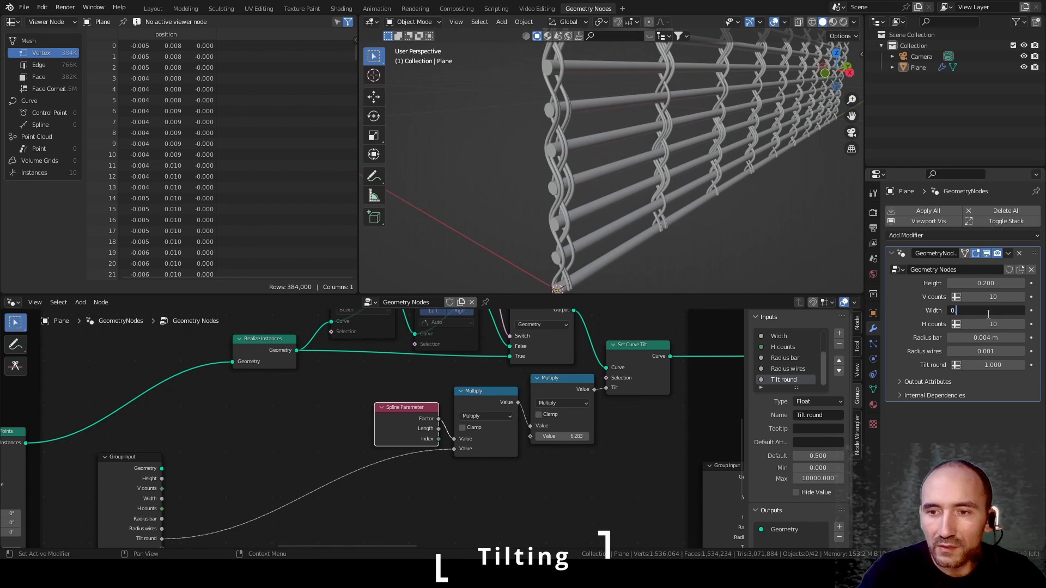
key("Return")
double_click(979, 326)
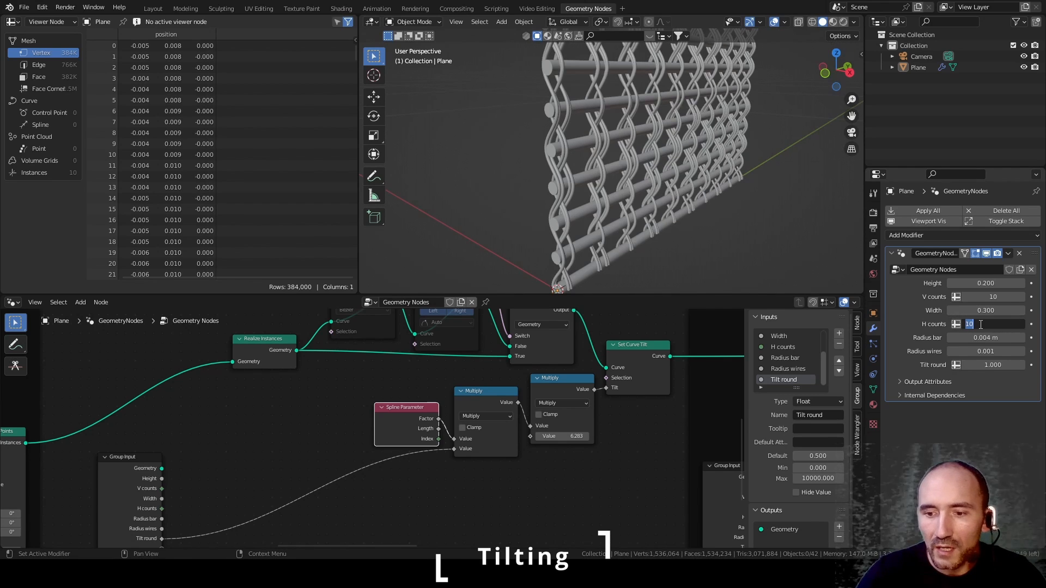
type("5")
key("Return")
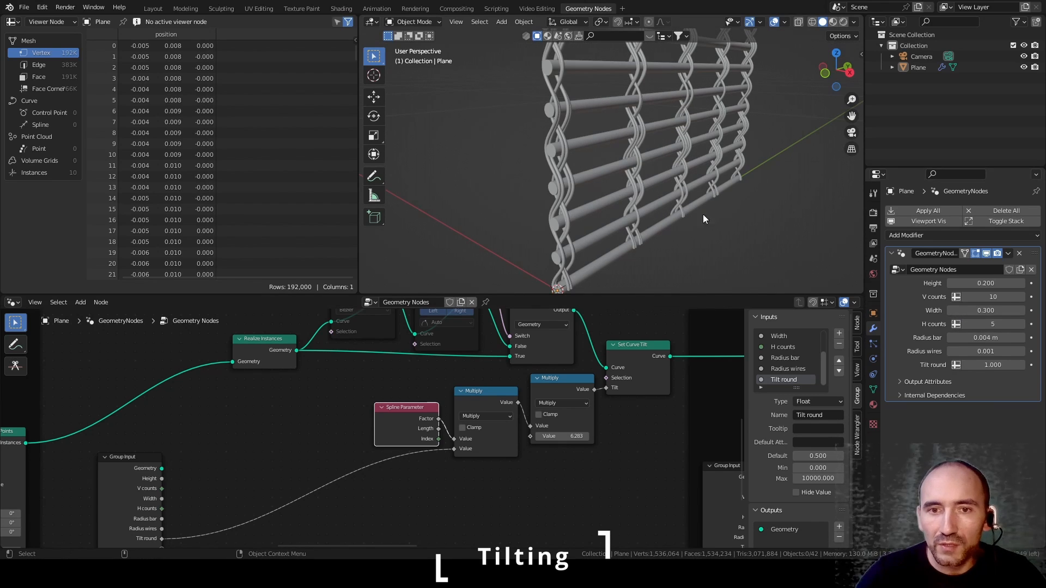
key("ctrl+s")
middle_click_drag(655, 204, 745, 258)
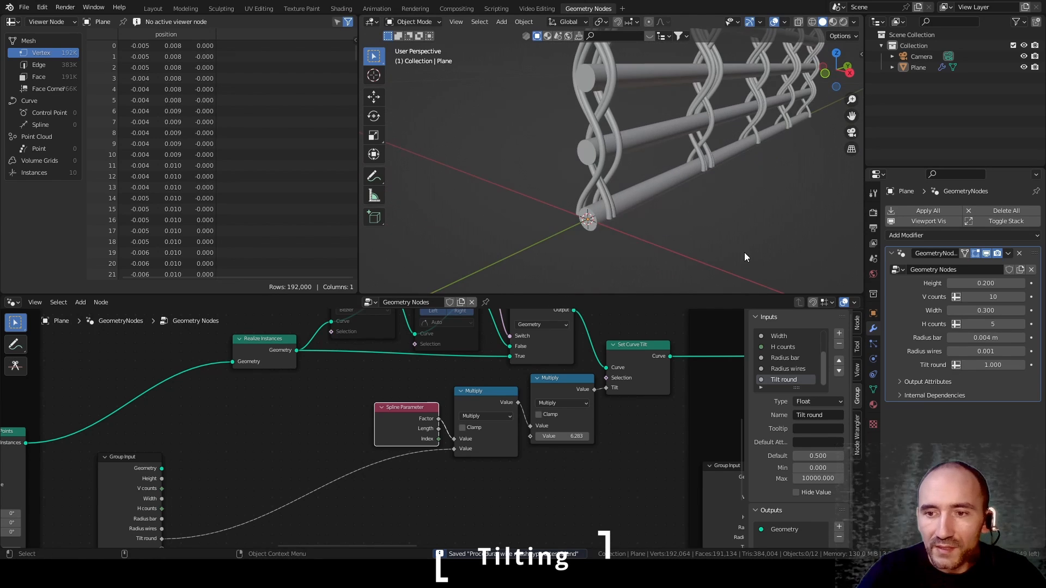
Step: Set the modifier's Tilt round to 0 and view the full height of the wire mesh from the front
left_click(964, 365)
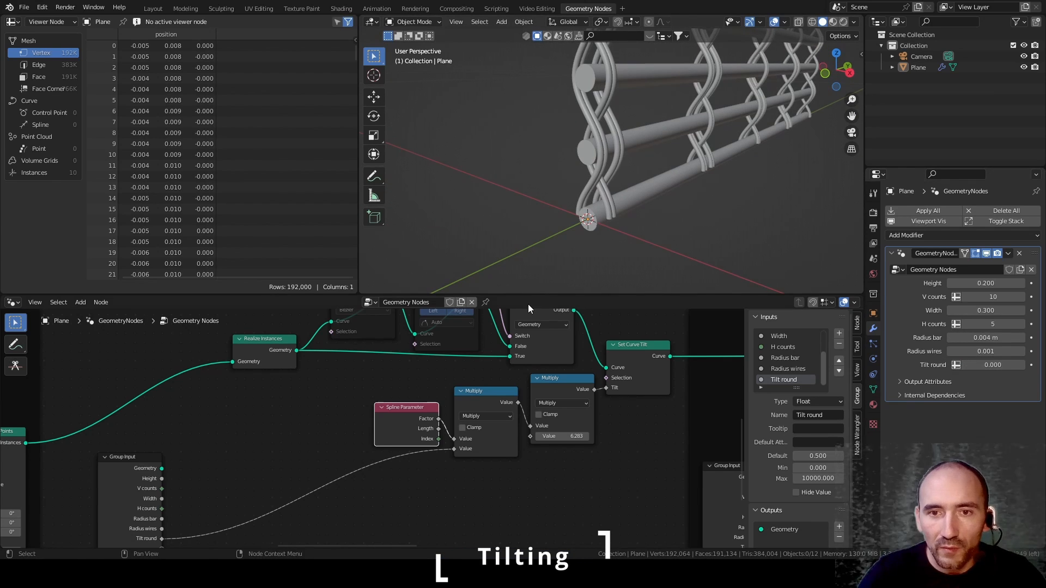
key("KP_1")
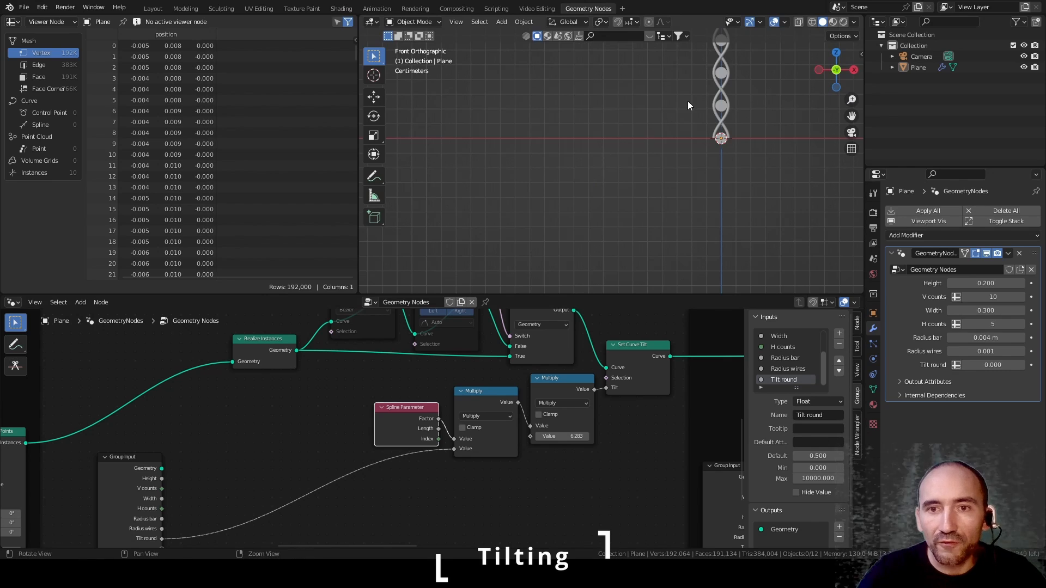
middle_click_drag(688, 100, 577, 195, "shift")
scroll(554, 230, "up", 3)
scroll(555, 227, "down", 6)
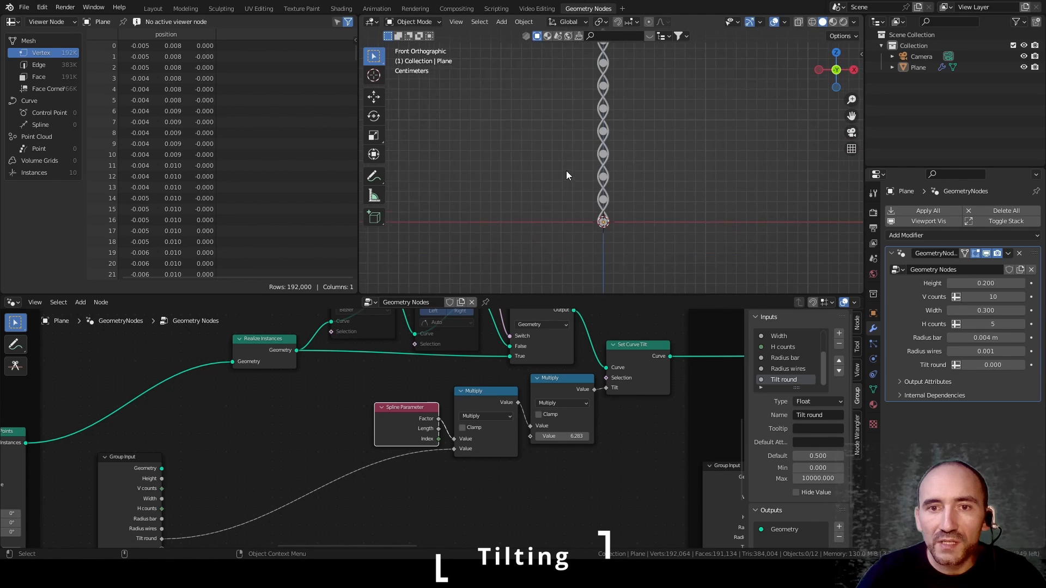
scroll(566, 146, "up", 1)
middle_click_drag(568, 141, 554, 182, "shift")
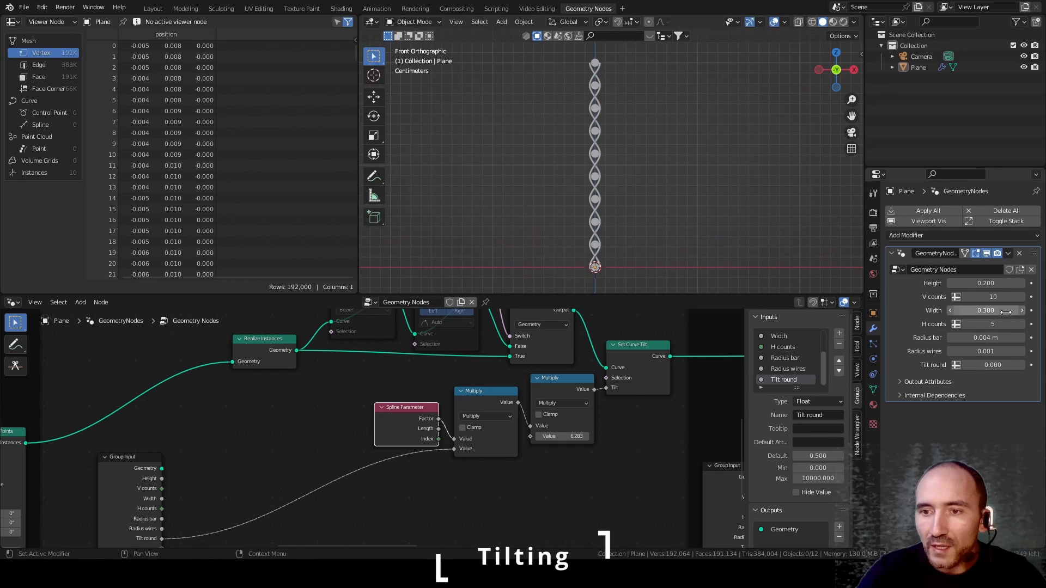
Step: Set the modifier's V counts to 6 and Tilt round to 1
left_click(966, 297)
left_click(965, 297)
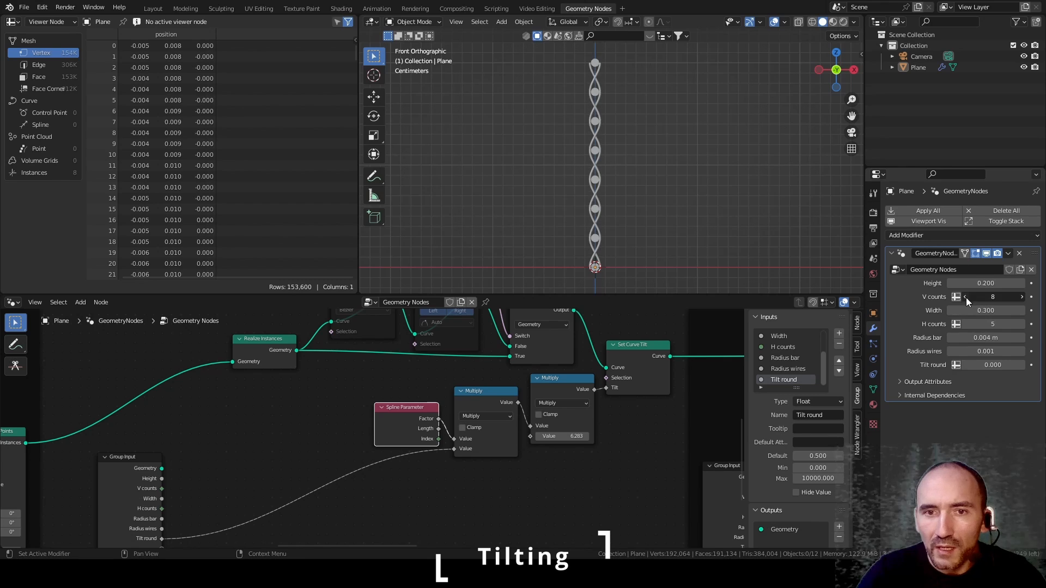
left_click(966, 296)
left_click(965, 297)
left_click(983, 364)
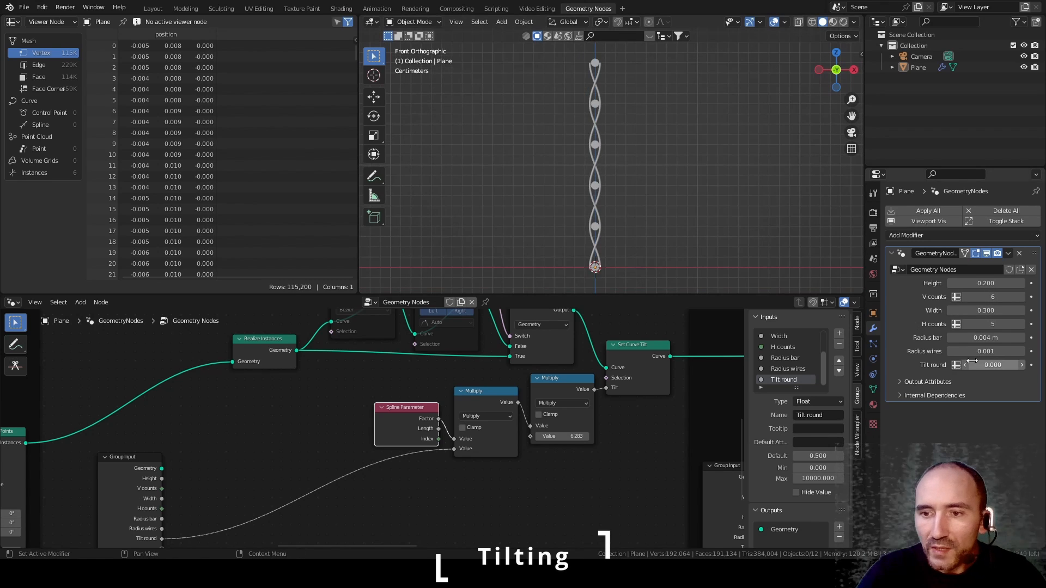
type("1")
key("Return")
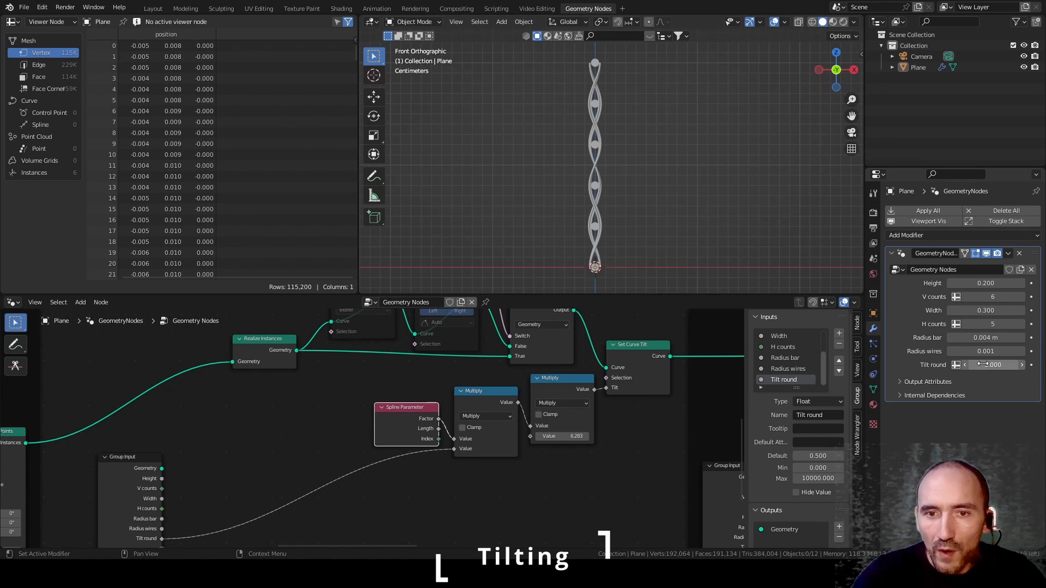
Step: Examine the twisted wires around the two lowest bars up close, switching the viewport to wireframe display
scroll(643, 170, "up", 6)
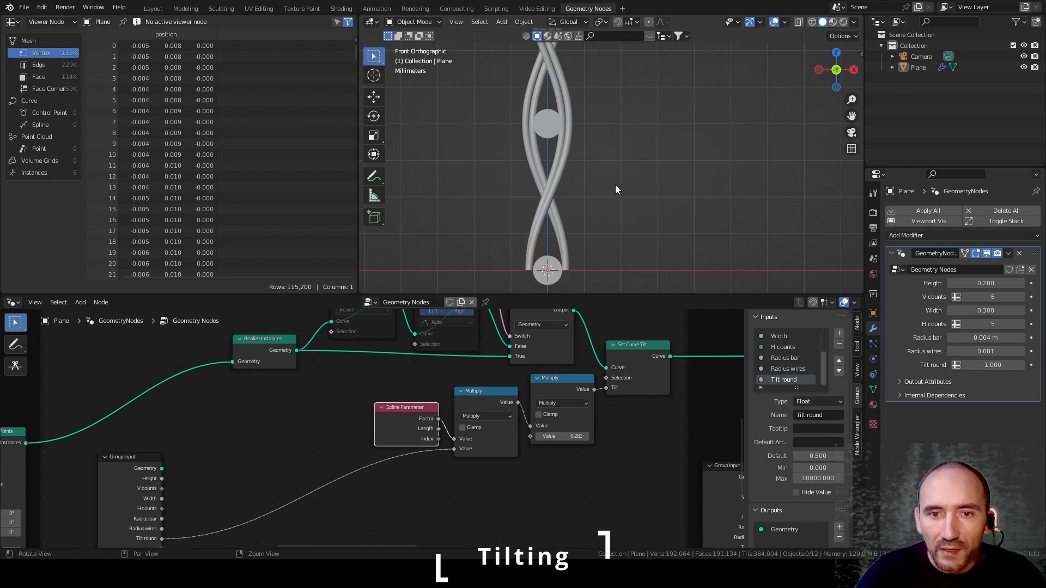
middle_click_drag(616, 186, 647, 144, "shift")
scroll(637, 156, "up", 2)
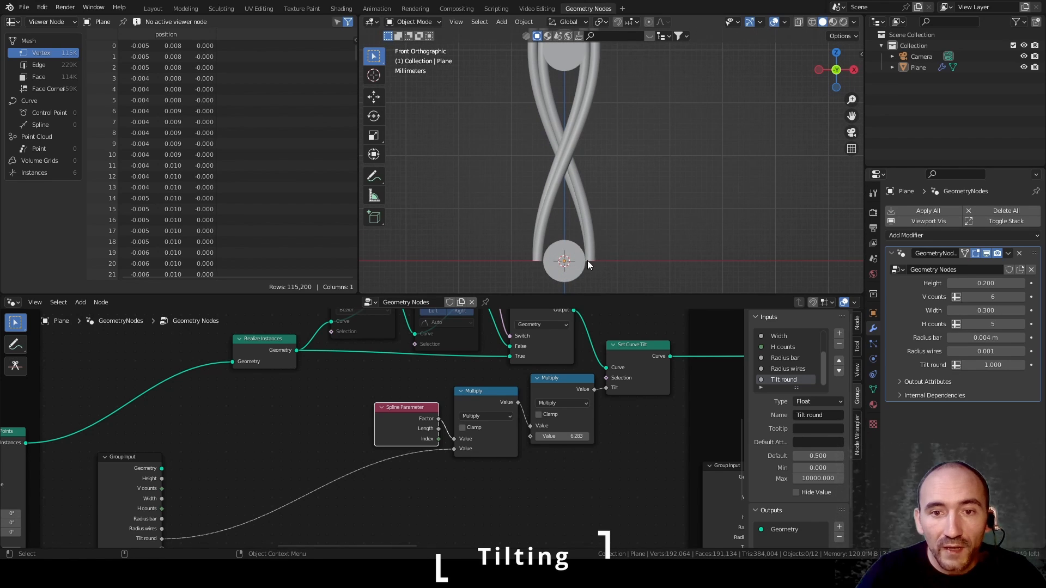
middle_click_drag(635, 72, 632, 171, "shift")
scroll(631, 170, "up", 3)
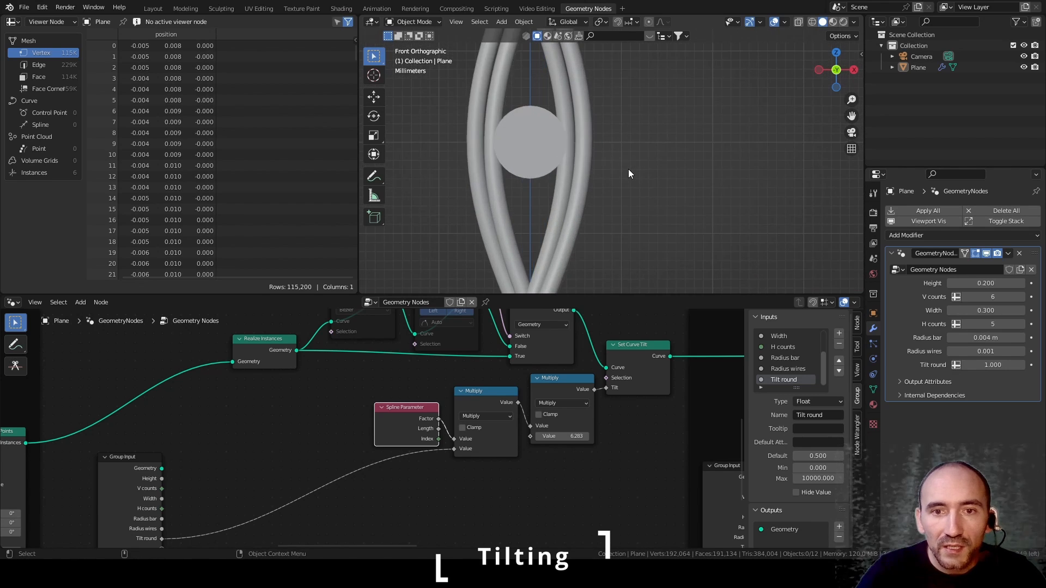
key("shift+z")
middle_click_drag(580, 143, 595, 157, "shift")
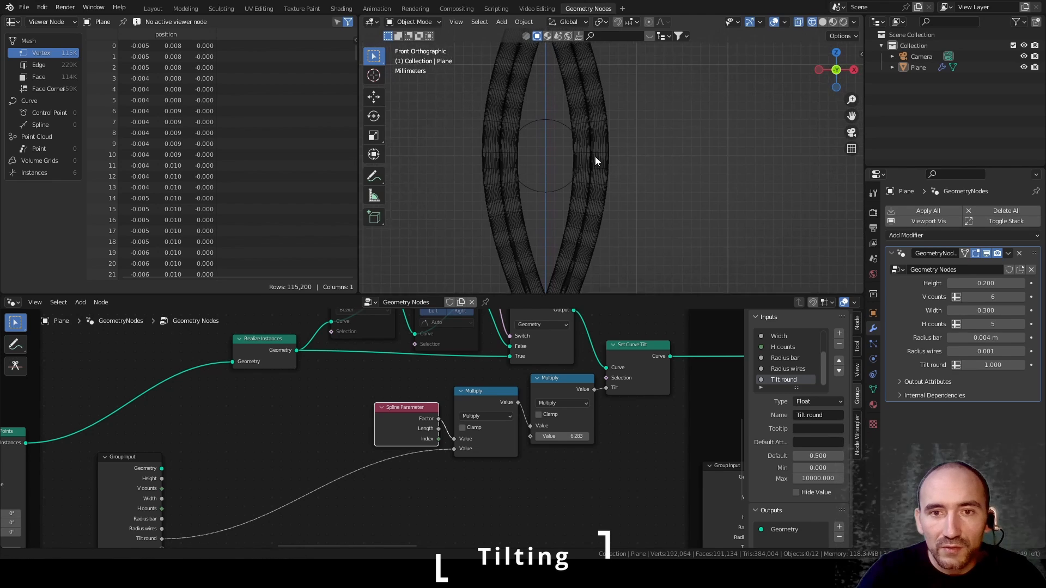
scroll(606, 164, "up", 3)
Step: Try a Tilt round of 1.02, undo it, and compare the wire-to-bar gaps at the lowest bar and the one above
mouse_move(992, 365)
left_mouse_down()
mouse_move(976, 365)
mouse_move(1003, 365)
left_mouse_up()
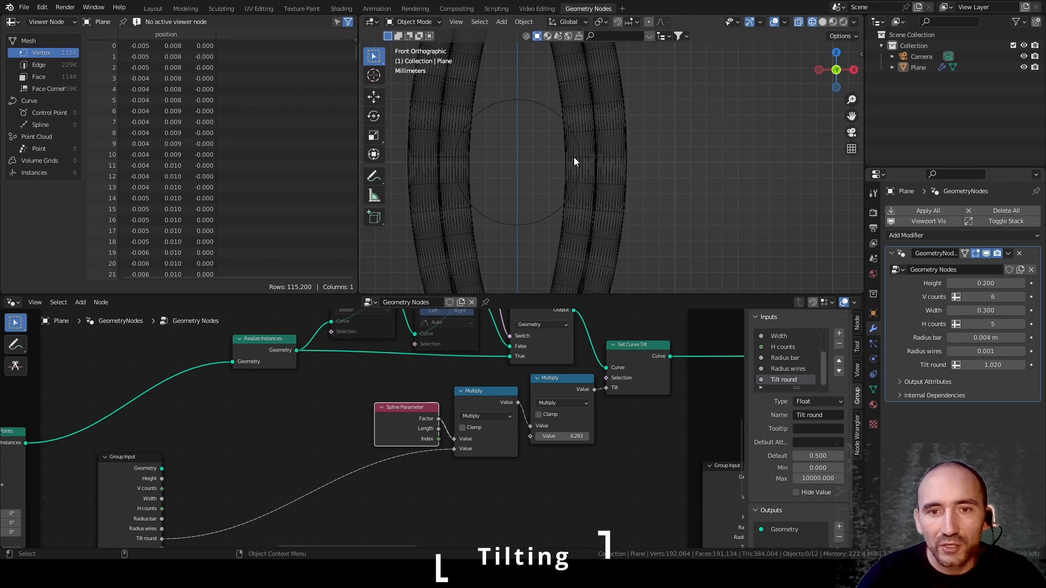
key("ctrl+z")
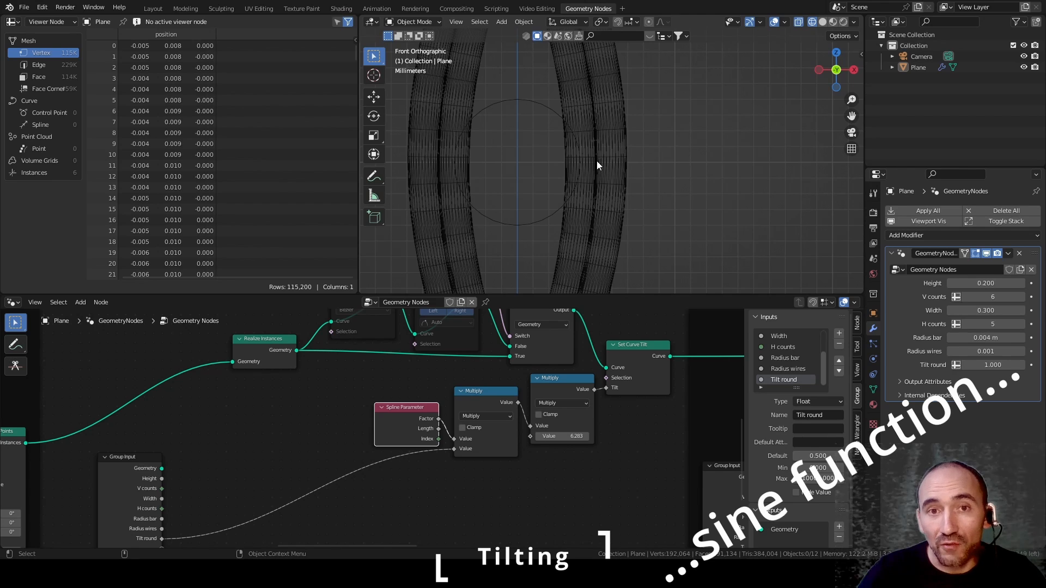
scroll(593, 160, "down", 6)
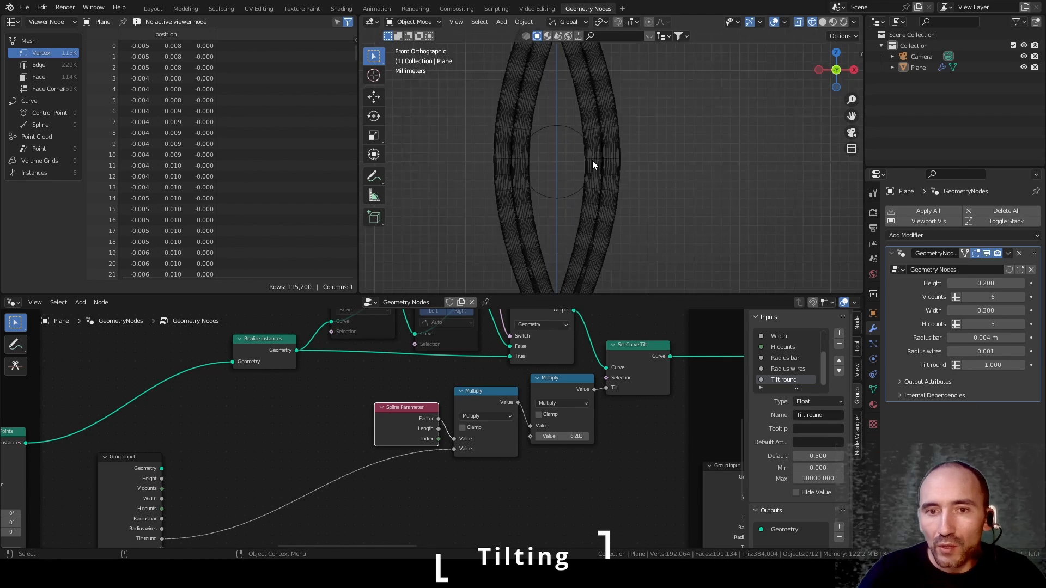
scroll(588, 201, "up", 5)
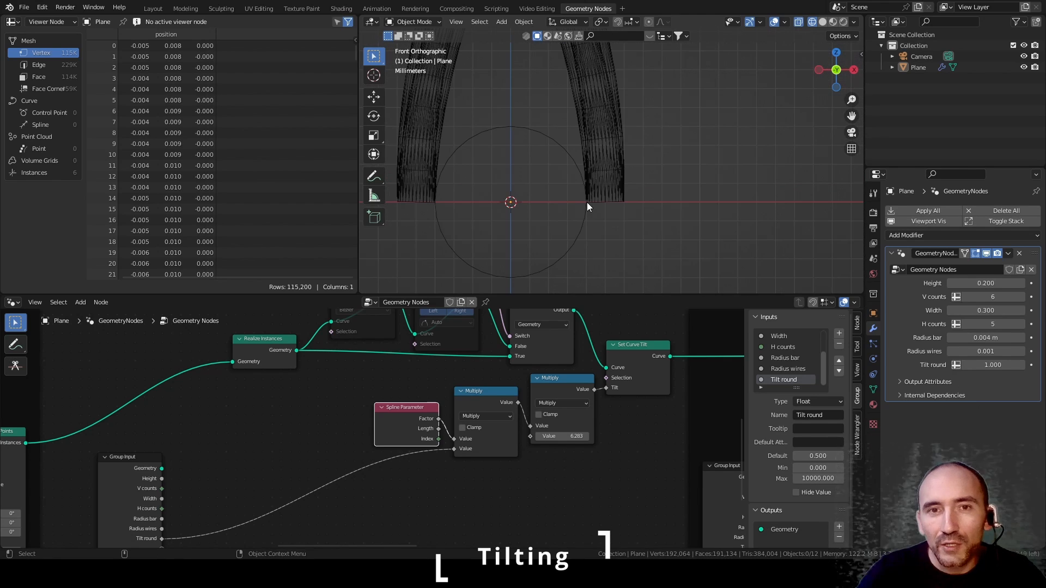
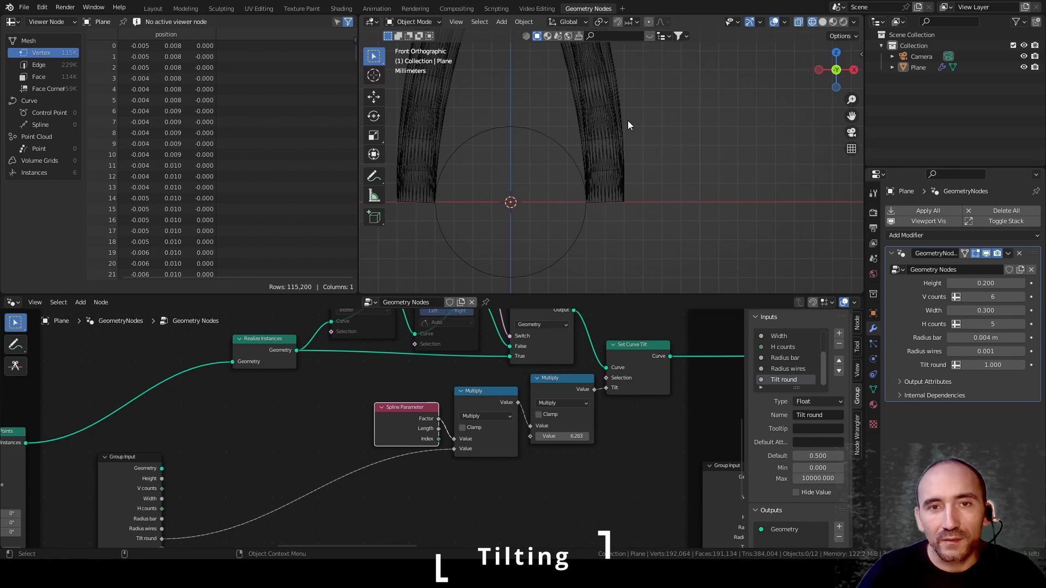
middle_click_drag(629, 116, 631, 278, "shift")
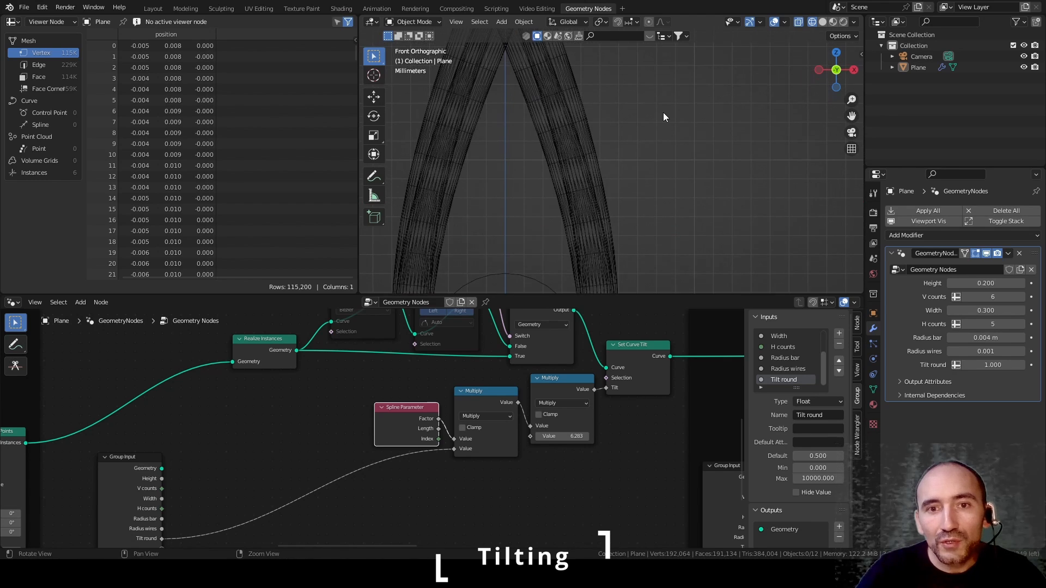
middle_click_drag(662, 112, 705, 259, "shift")
scroll(692, 239, "up", 6)
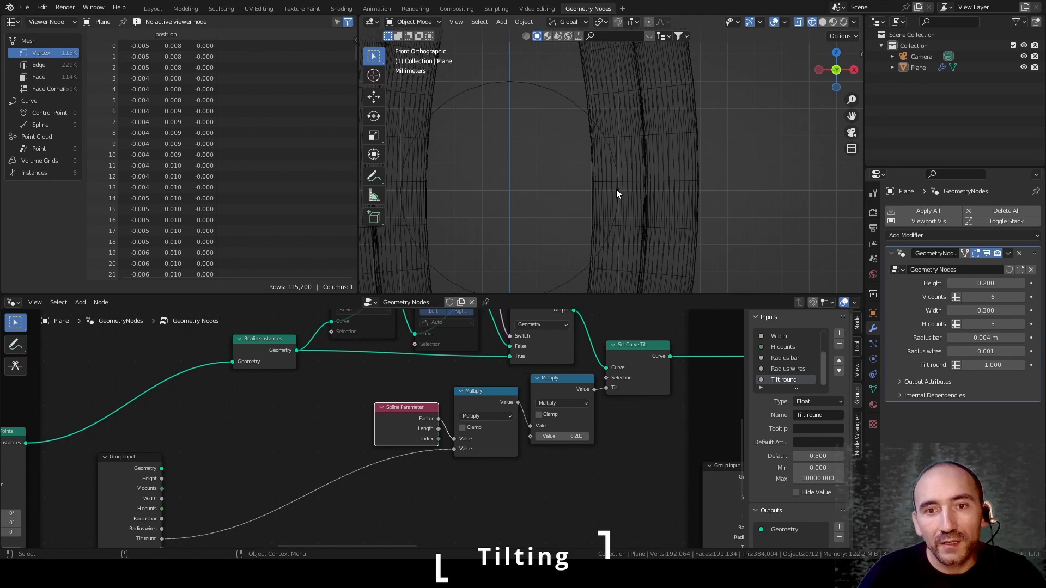
Step: Save the file and examine the node chain in the "Make sine shape of wires" frame against the wire ends at the lowest bar
middle_click_drag(475, 491, 404, 433)
scroll(404, 433, "down", 5)
scroll(395, 414, "up", 2)
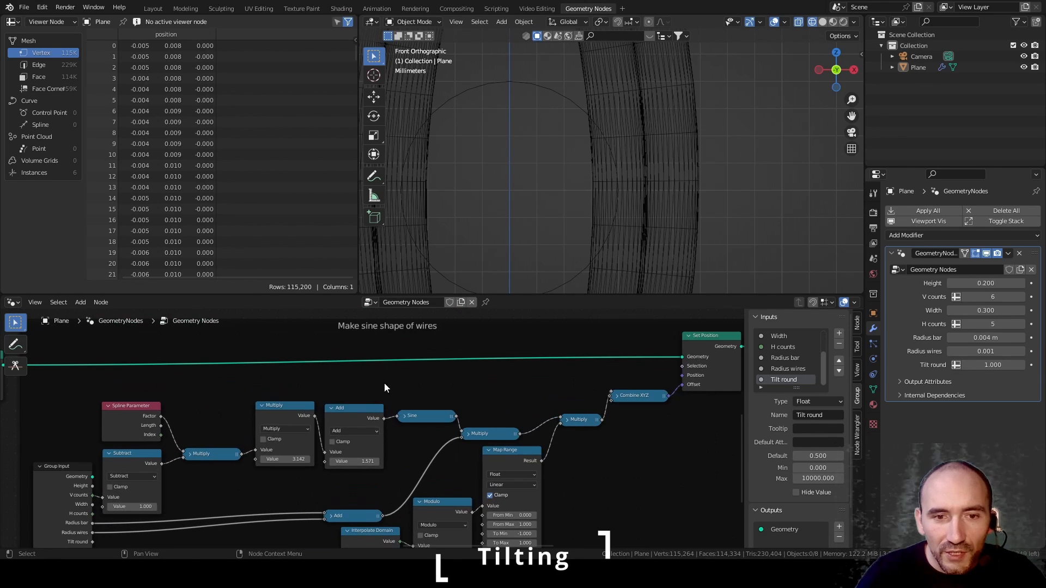
key("ctrl+s")
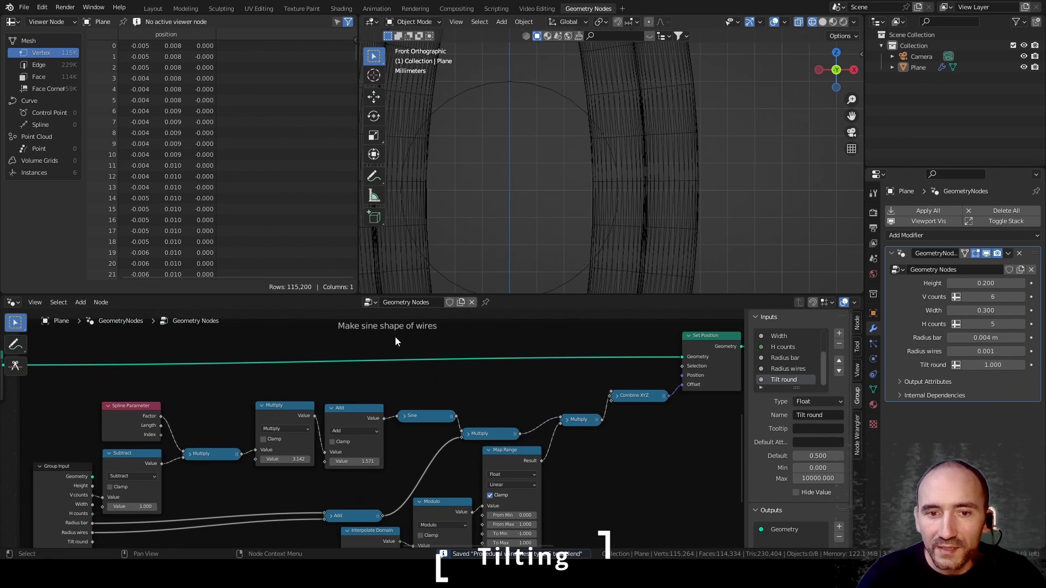
middle_click_drag(371, 463, 386, 407)
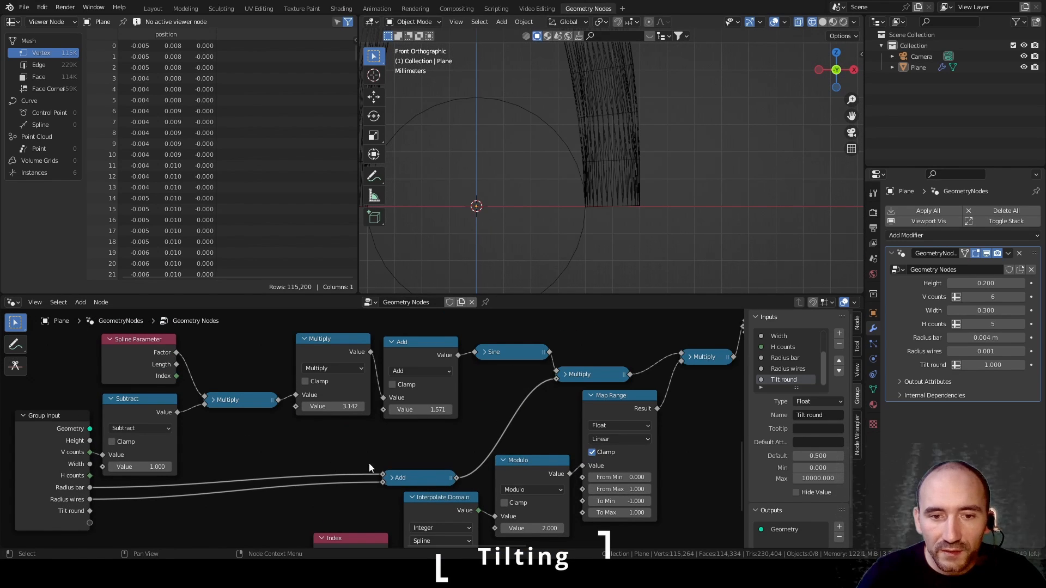
middle_click_drag(395, 451, 380, 440)
middle_click_drag(551, 372, 400, 384)
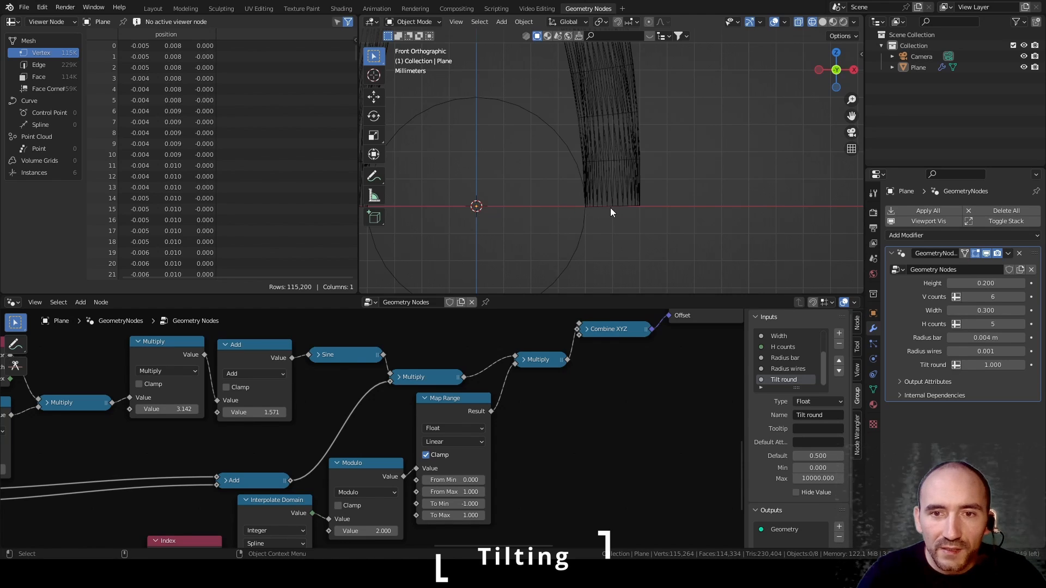
key("ctrl+s")
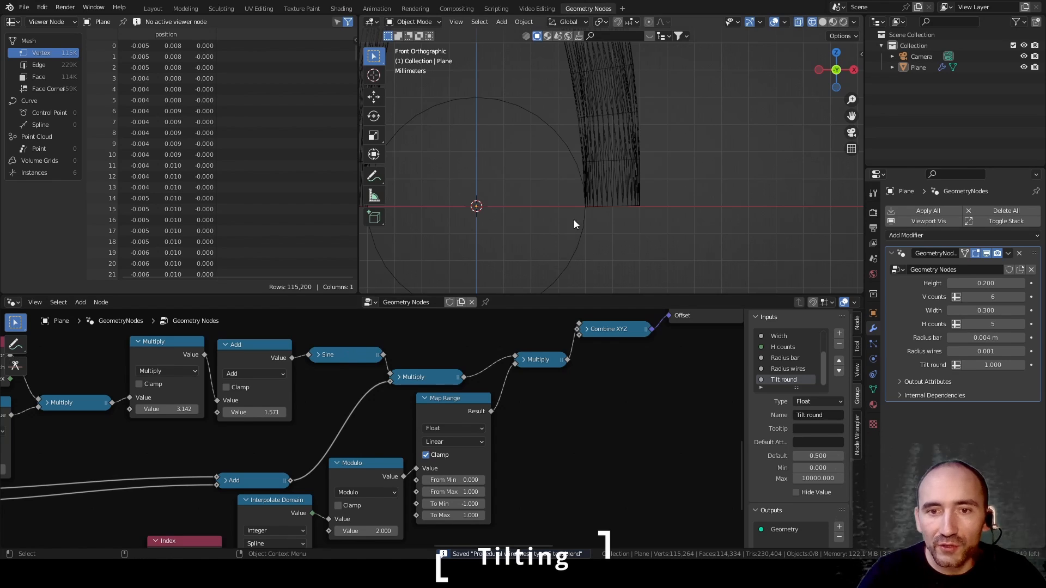
Step: Move the radius Add node closer to the Group Input and insert a copy of Map Range between it and the Multiply
middle_click_drag(247, 466, 400, 429)
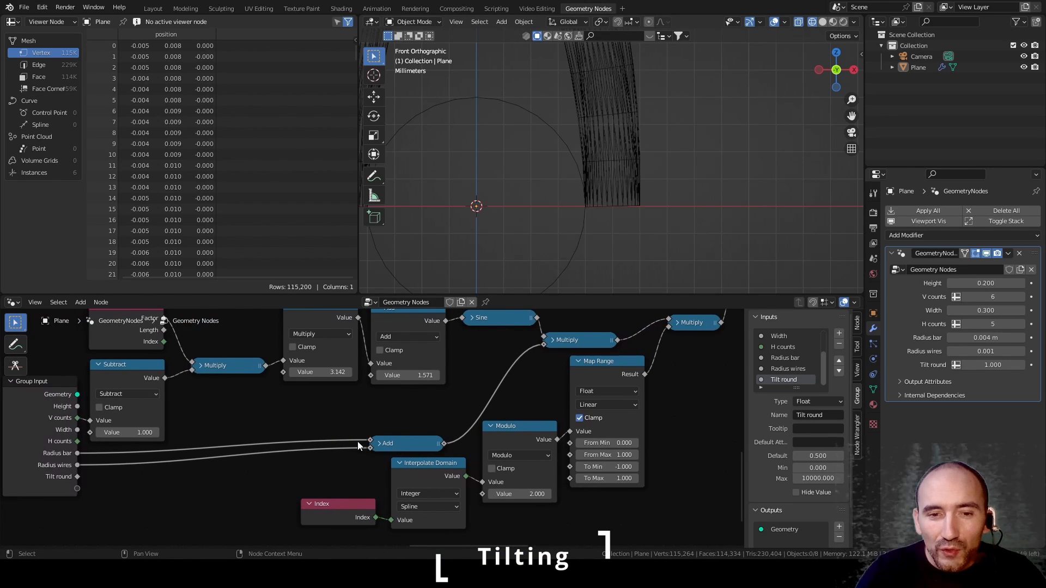
left_click_drag(417, 440, 270, 449)
left_click_drag(602, 365, 381, 403)
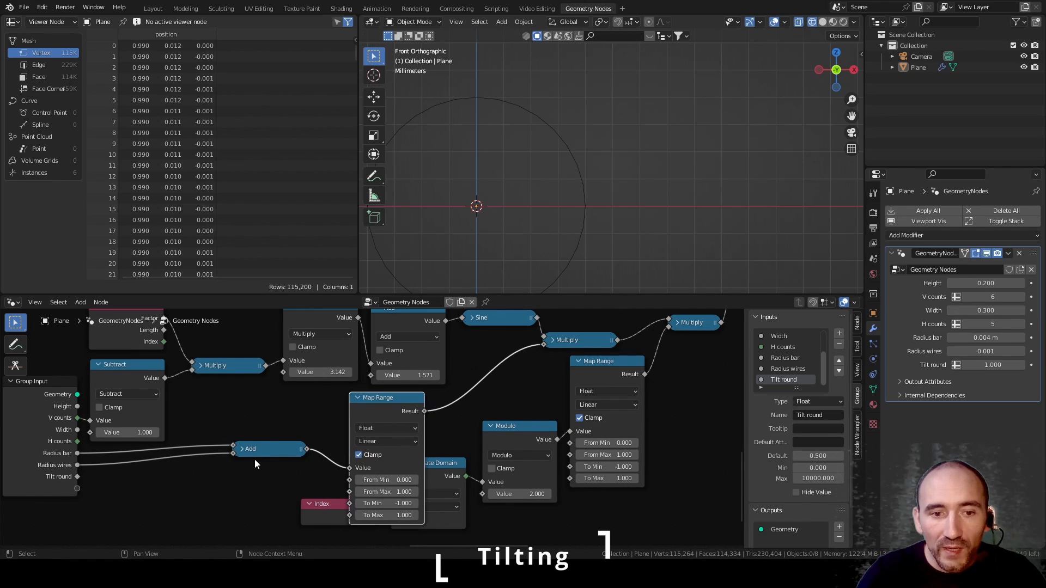
Step: Feed the copied Map Range's Value from a new Curve Tilt node passed through a new Sine node, replacing the Add link
middle_click_drag(254, 460, 349, 396)
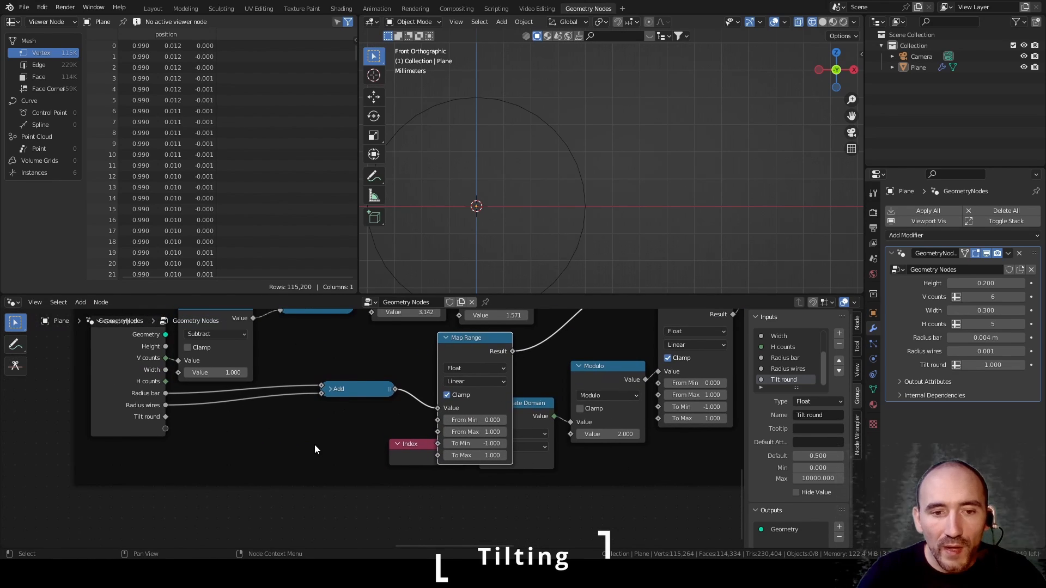
key("F3")
type("tilt")
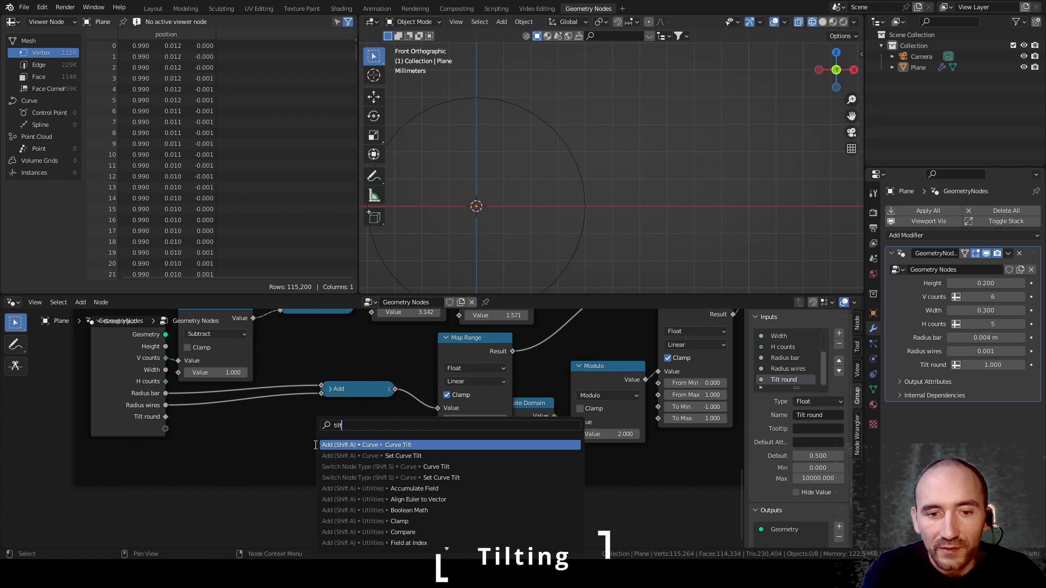
key("Return")
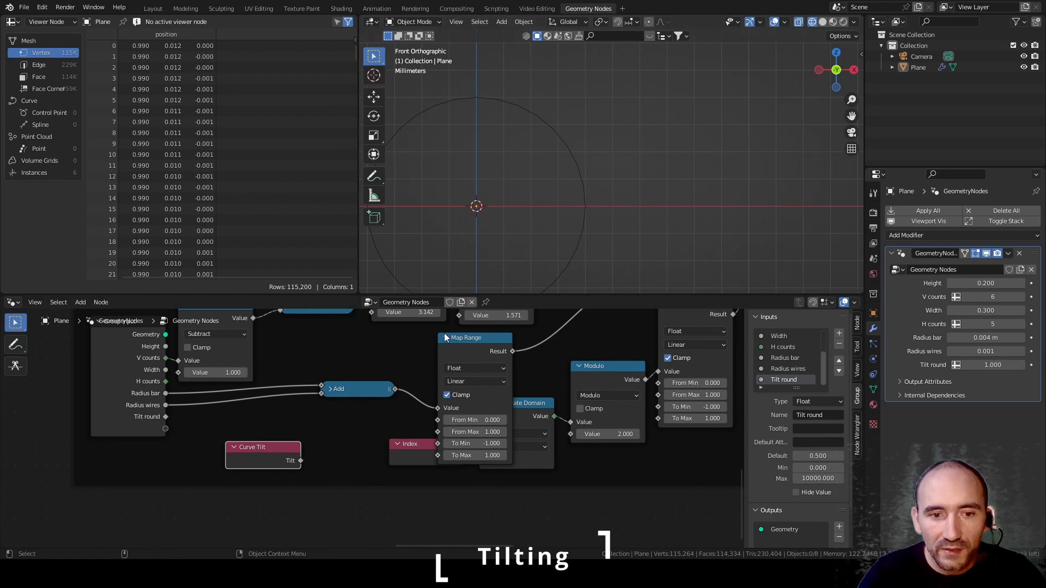
left_click(106, 478)
left_click_drag(166, 484, 197, 478)
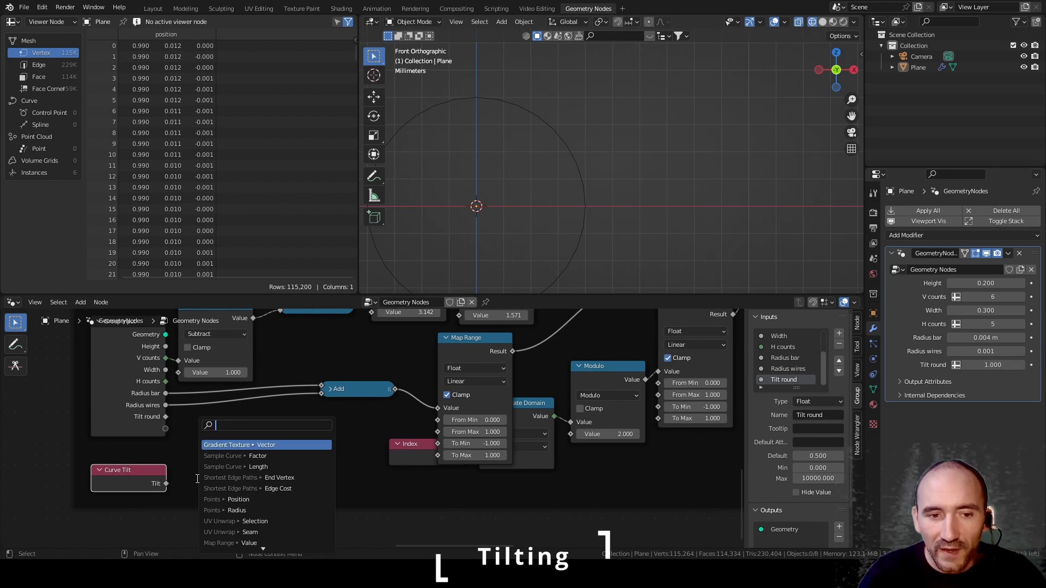
type("sine")
key("Return")
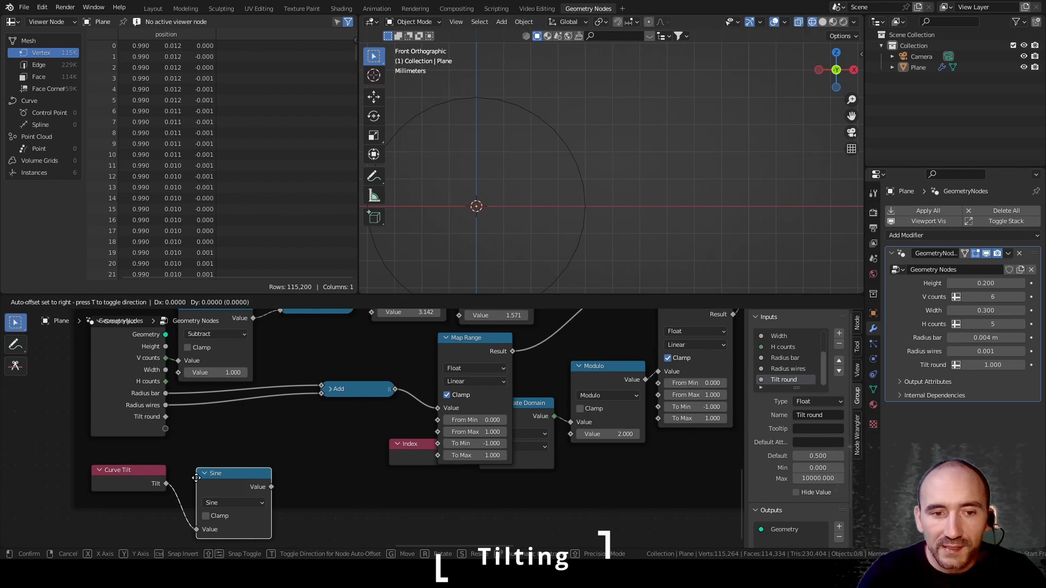
left_click(207, 453)
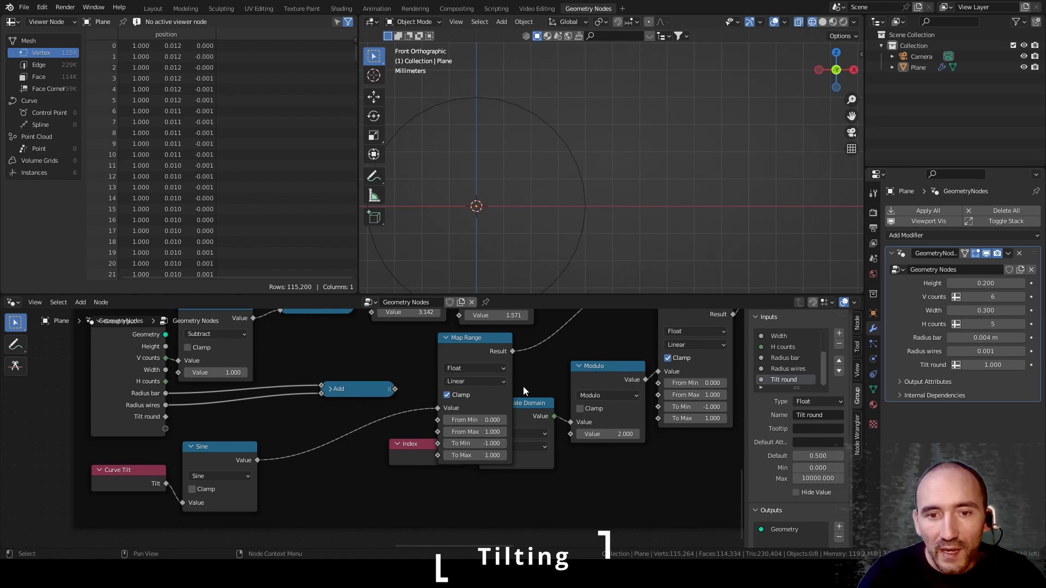
Step: Place the copied Map Range beside the new Sine node and move the radius Add node above Interpolate Domain
middle_click_drag(520, 387, 369, 451)
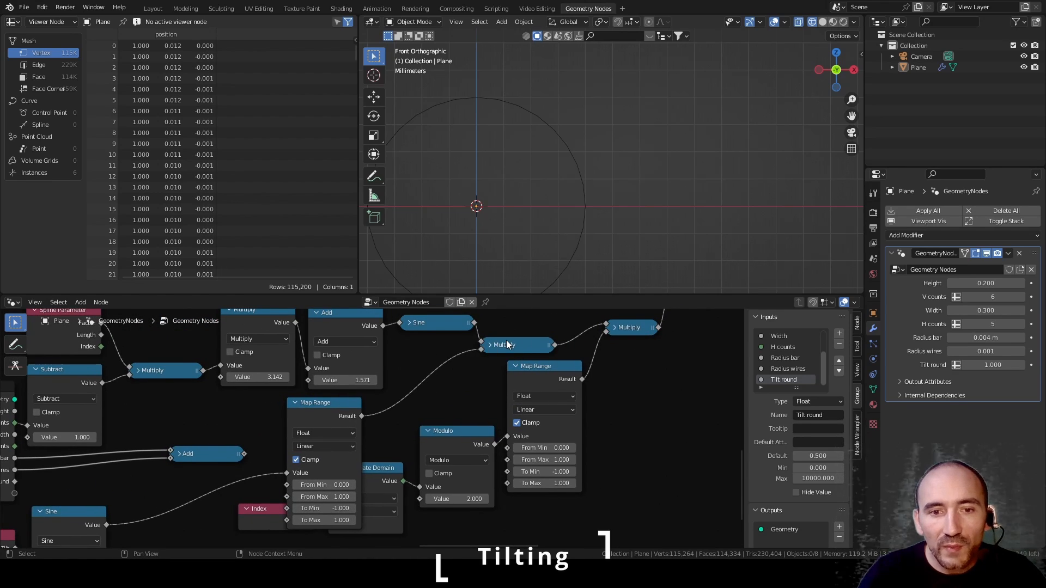
scroll(506, 344, "down", 2)
middle_click_drag(476, 358, 454, 415)
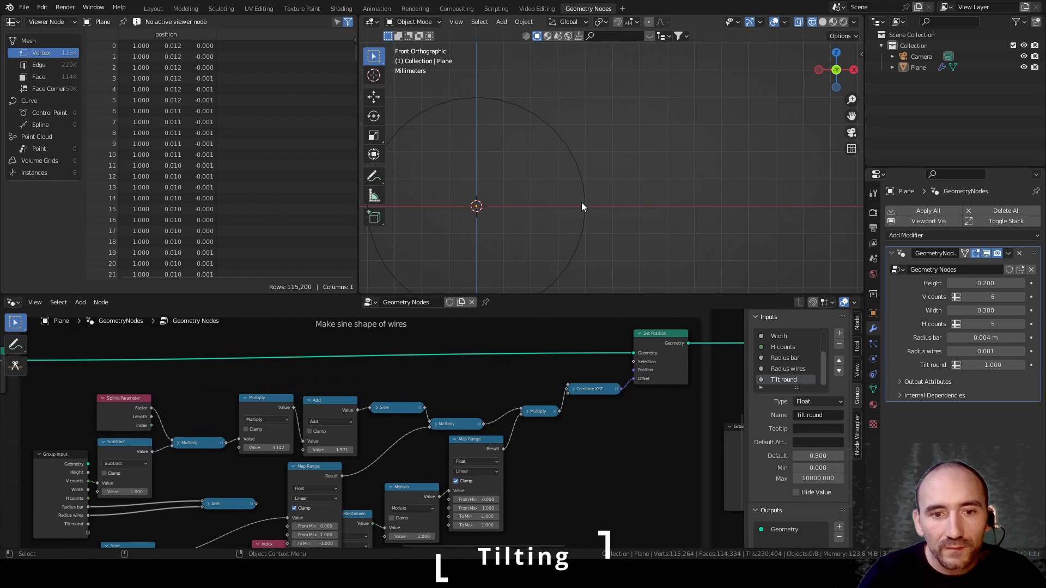
scroll(273, 463, "up", 2)
middle_click_drag(272, 463, 400, 360)
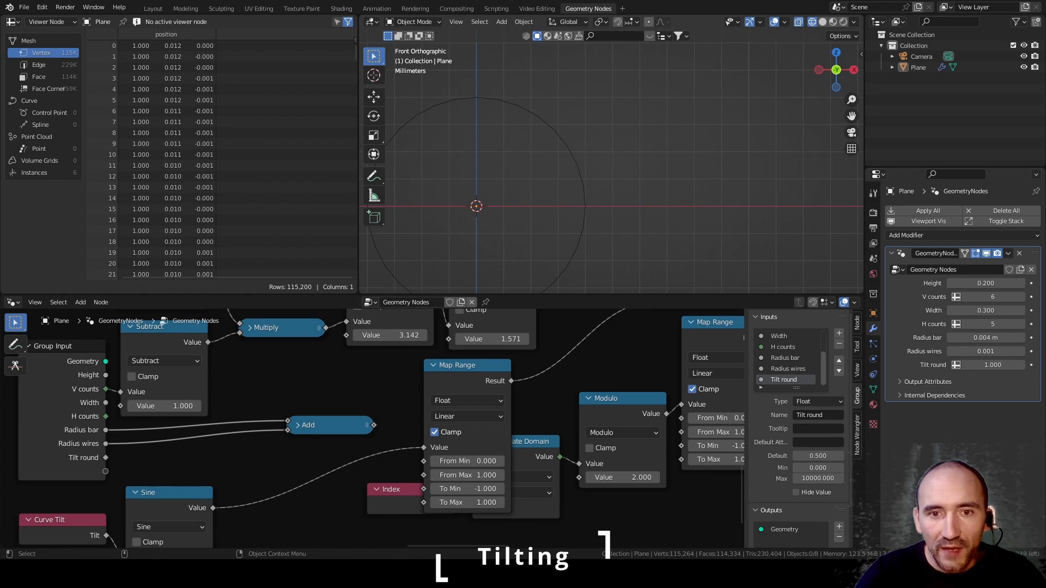
left_click_drag(455, 372, 290, 450)
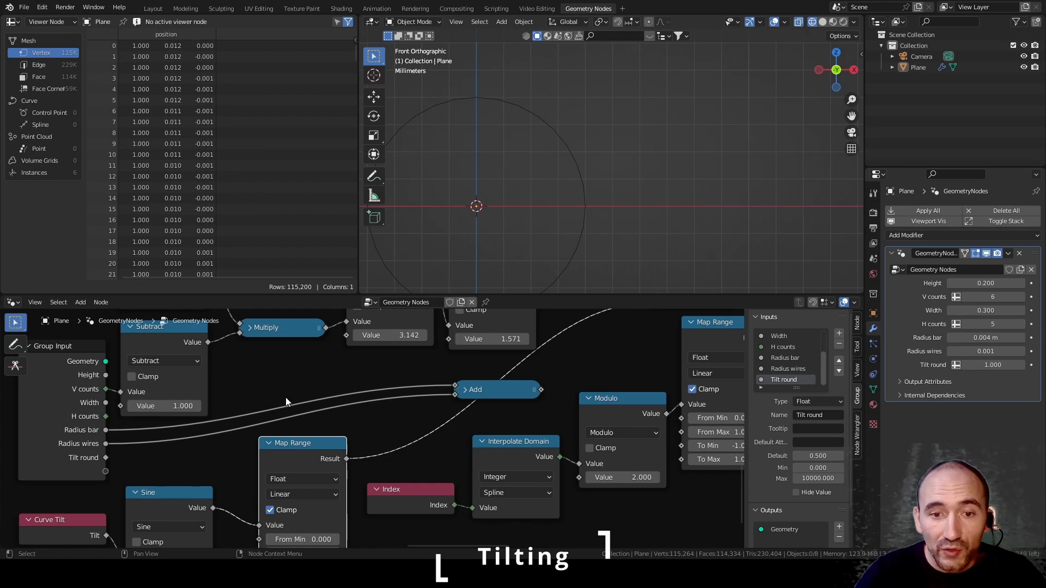
Step: Link the radius Add node to the Multiply in place of the copied Map Range, and check the wire offset with Radius wires feeding Add
middle_click_drag(548, 393, 468, 433)
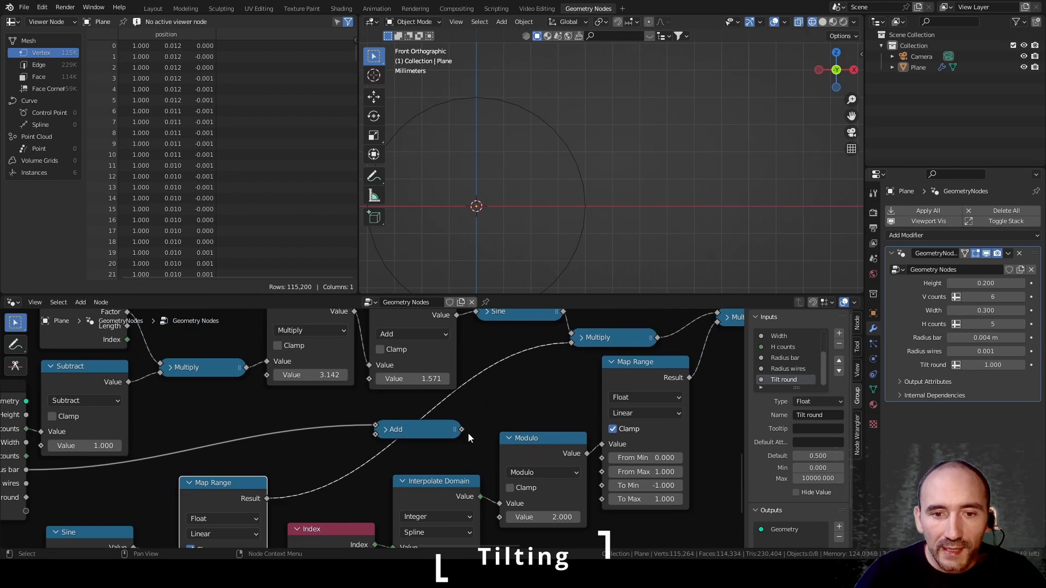
left_click_drag(462, 428, 571, 343)
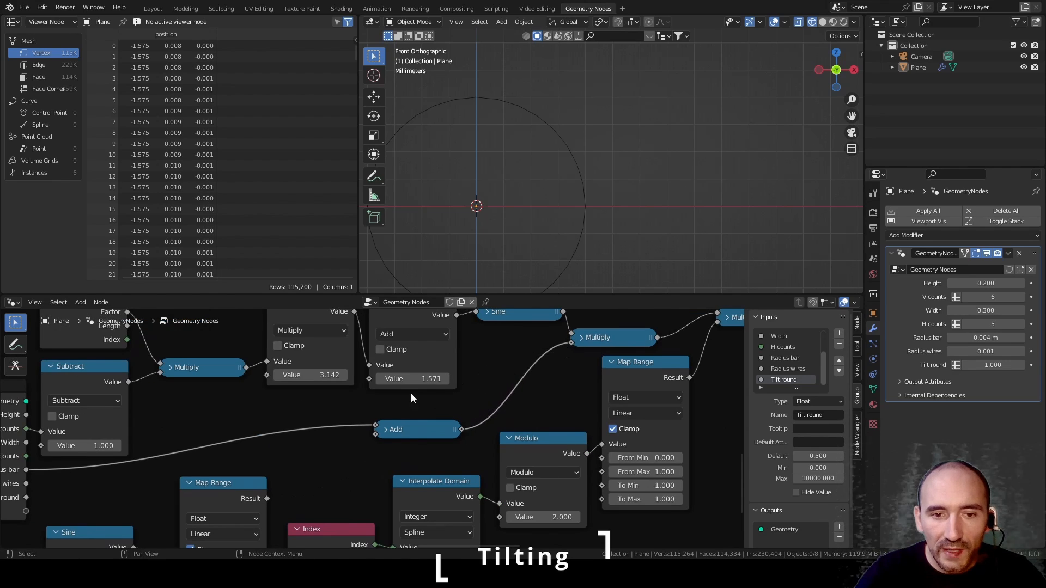
middle_click_drag(371, 452, 512, 396)
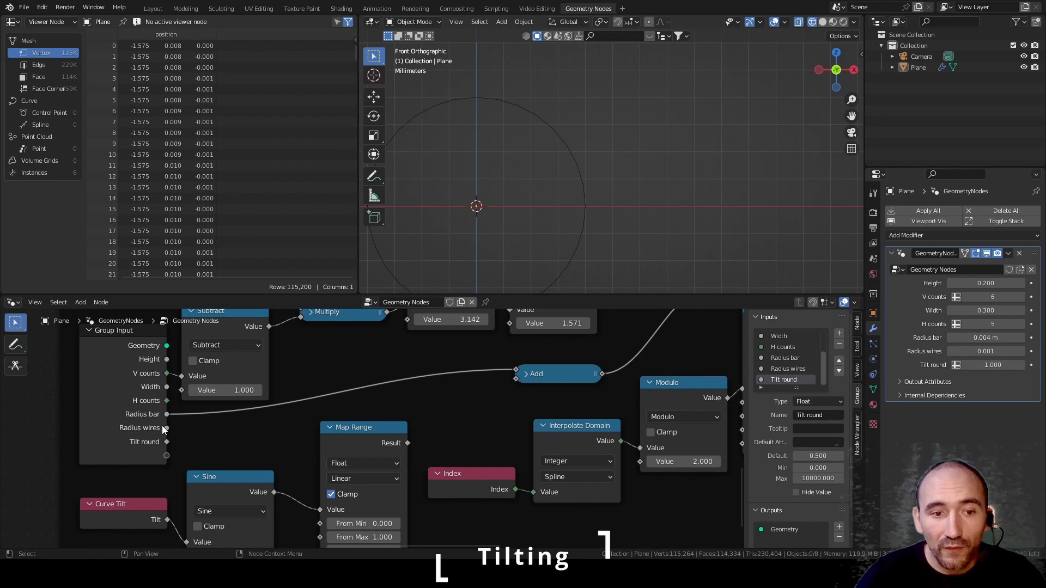
left_click_drag(168, 428, 515, 379)
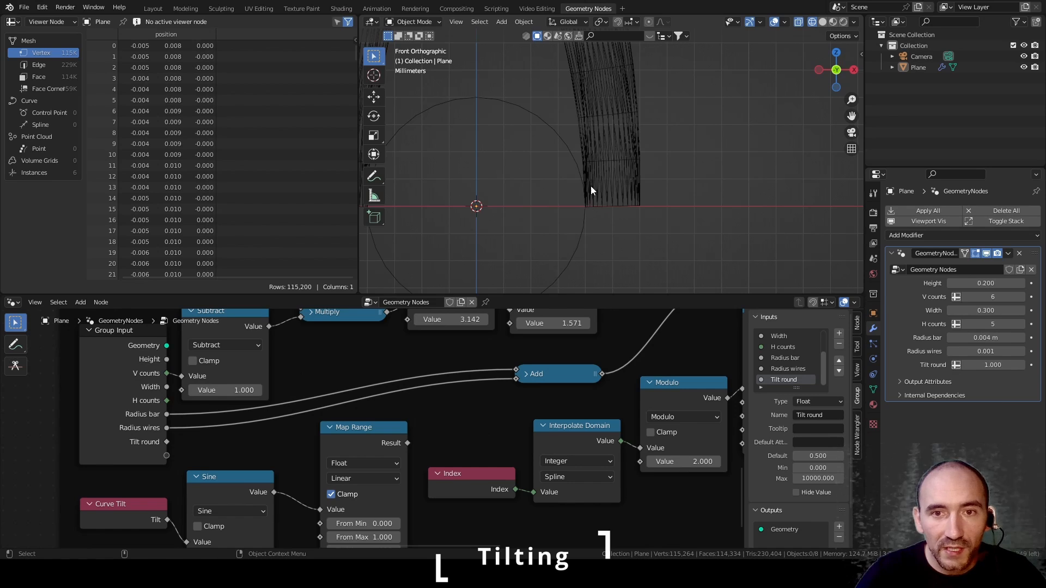
scroll(590, 186, "down", 8)
middle_click_drag(579, 144, 549, 91, "alt")
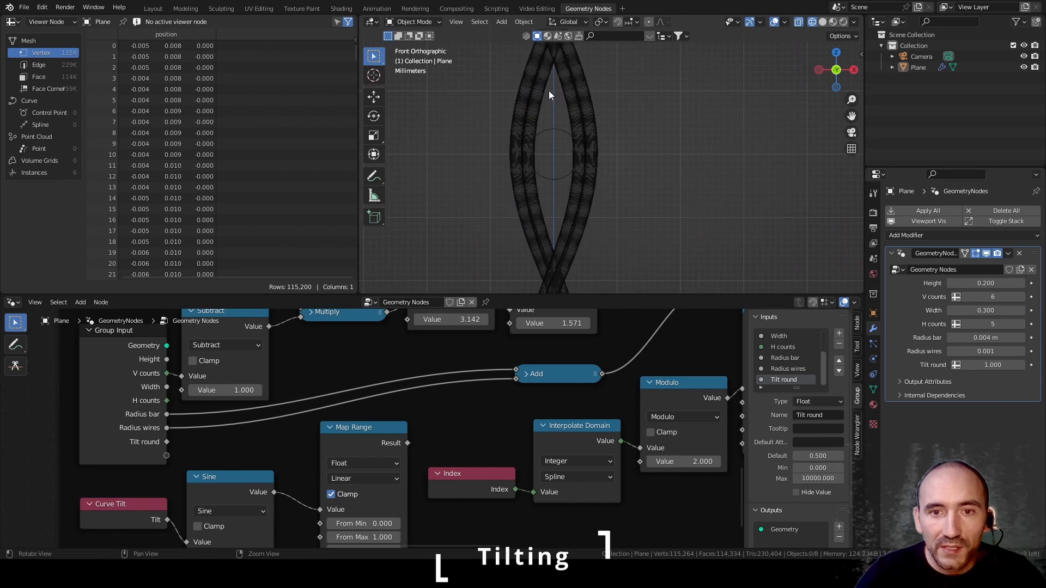
scroll(550, 93, "up", 7)
scroll(493, 141, "down", 6)
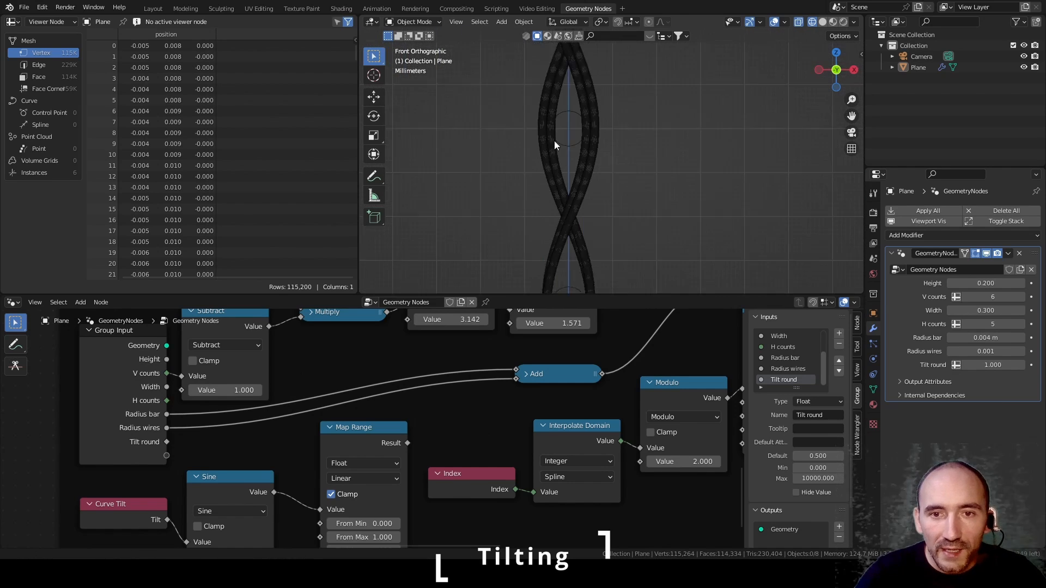
scroll(594, 183, "up", 8)
Step: Link Radius wires to the copied Map Range's To Min, feed its Result into Add's second input and save the file
middle_click_drag(465, 430, 518, 384)
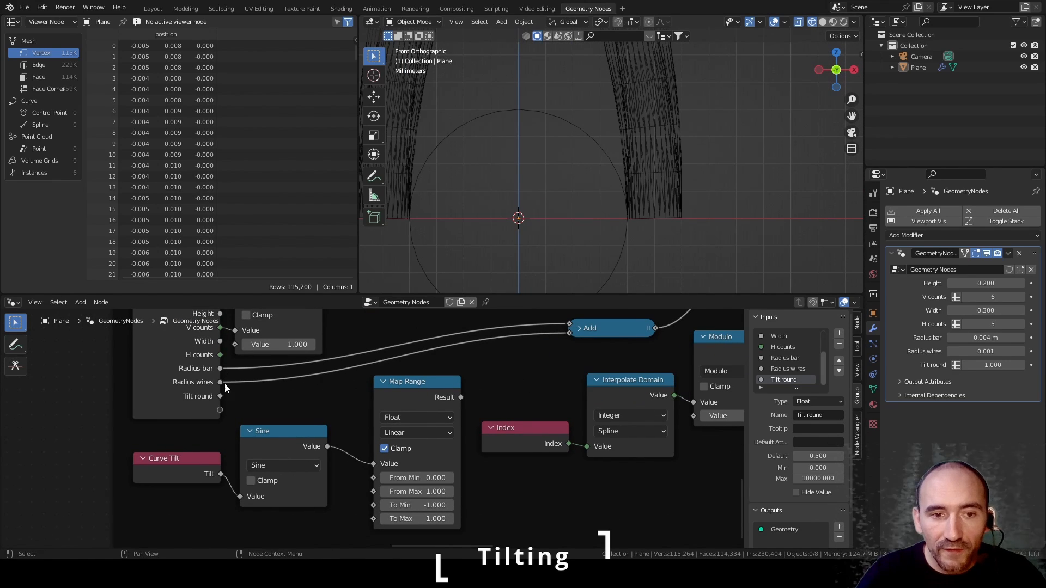
left_click_drag(220, 381, 374, 505)
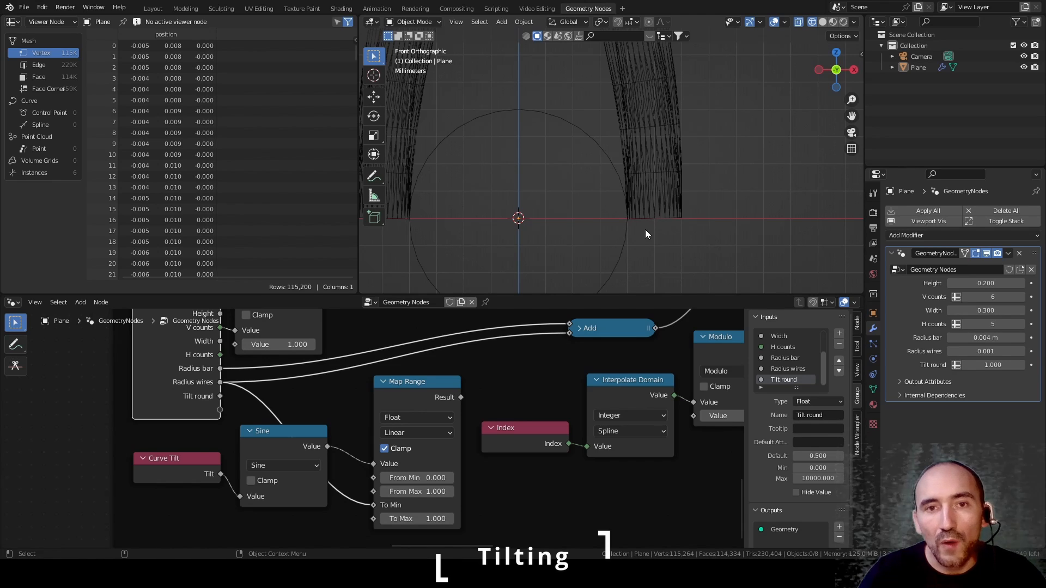
left_click_drag(460, 397, 569, 333)
scroll(372, 520, "down", 2)
key("ctrl+s")
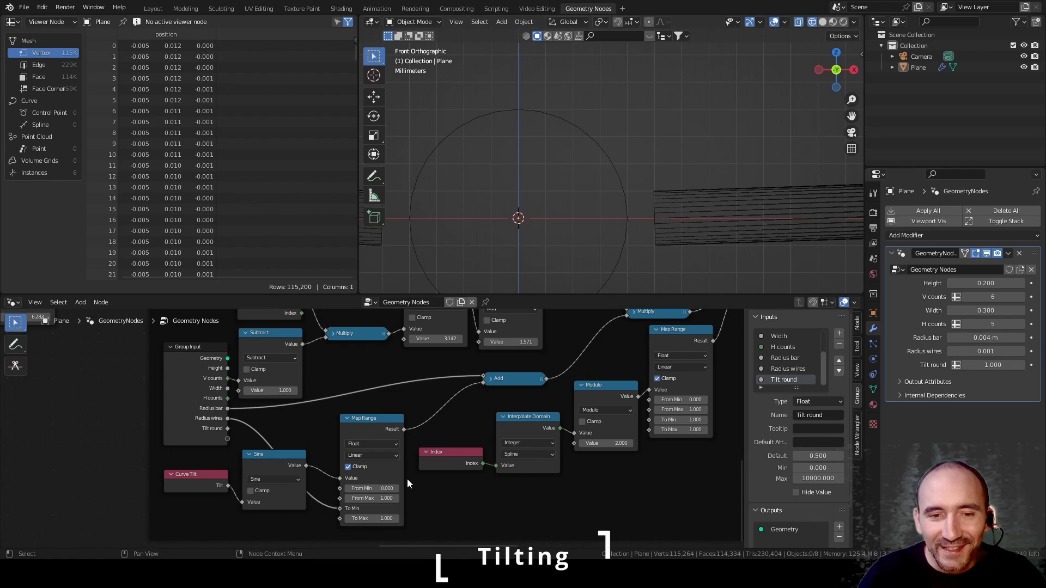
Step: Set the copied Map Range's To Max to 0
scroll(407, 479, "up", 2)
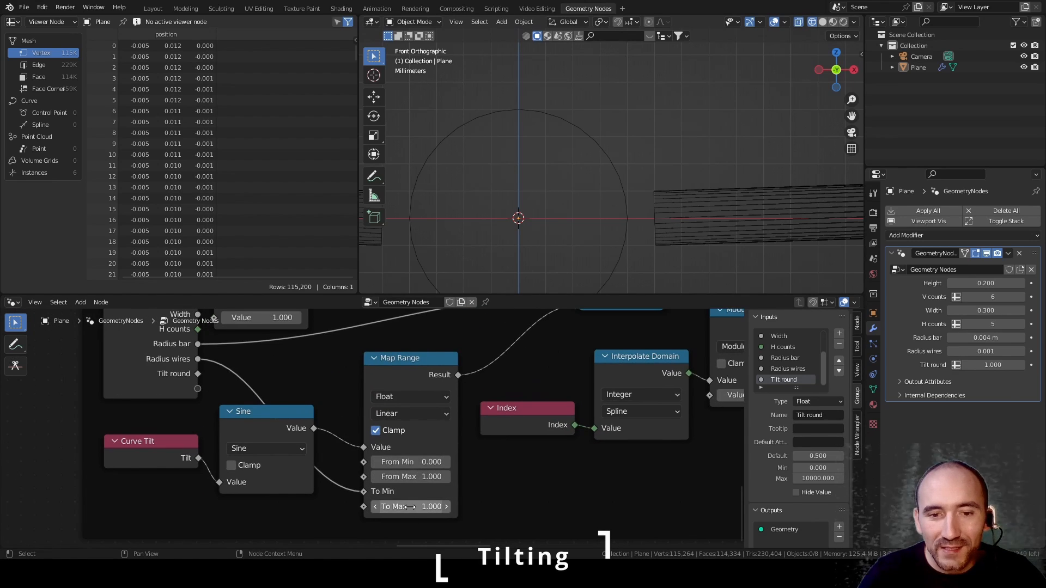
left_click(401, 508)
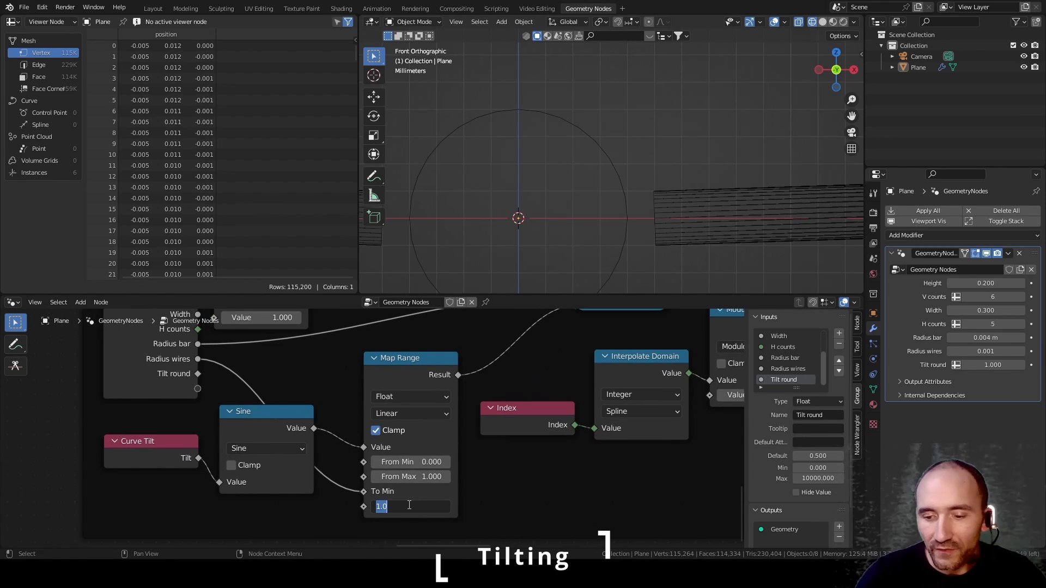
type("0")
key("Return")
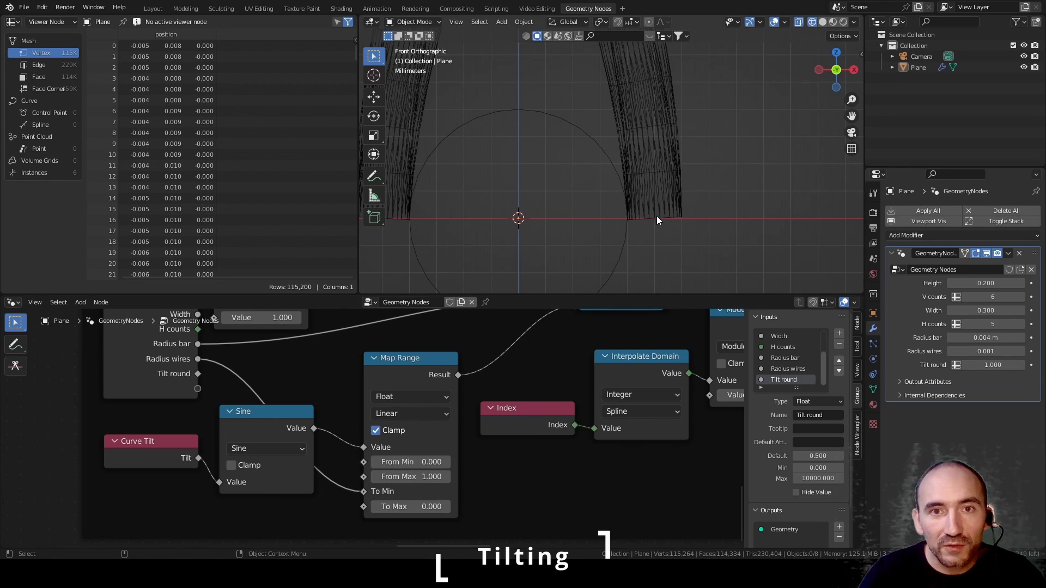
Step: Compare the wires against the bar with Add fed directly by Radius wires and by the copied Map Range's Result
scroll(181, 441, "down", 2)
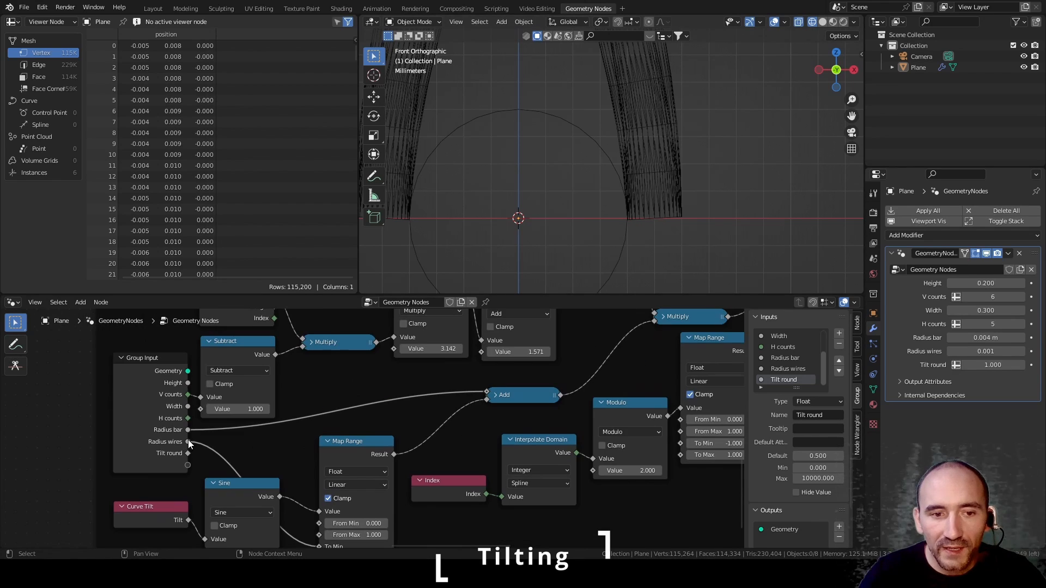
left_click_drag(188, 442, 487, 400)
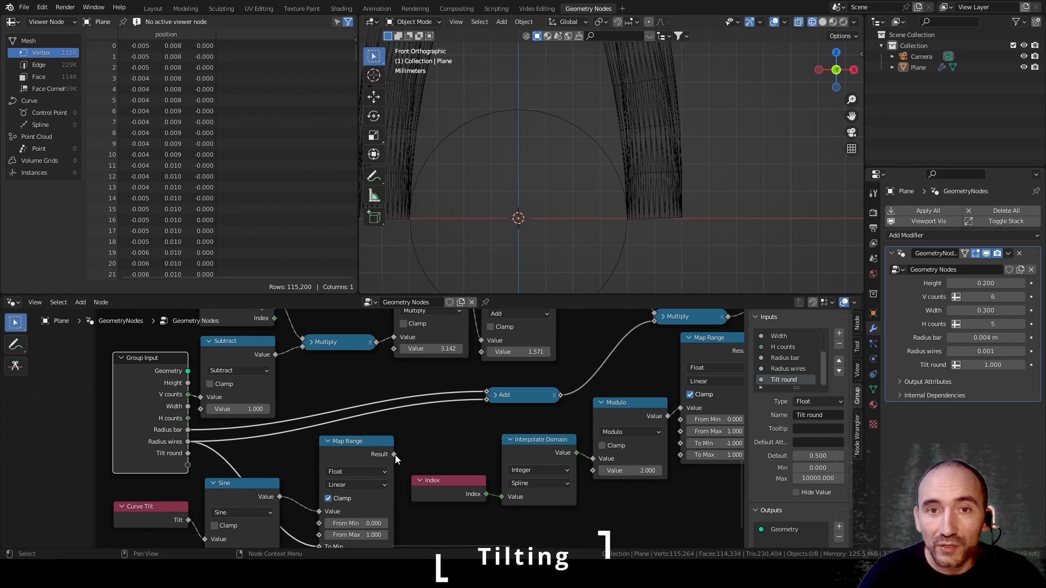
left_click_drag(395, 454, 486, 401)
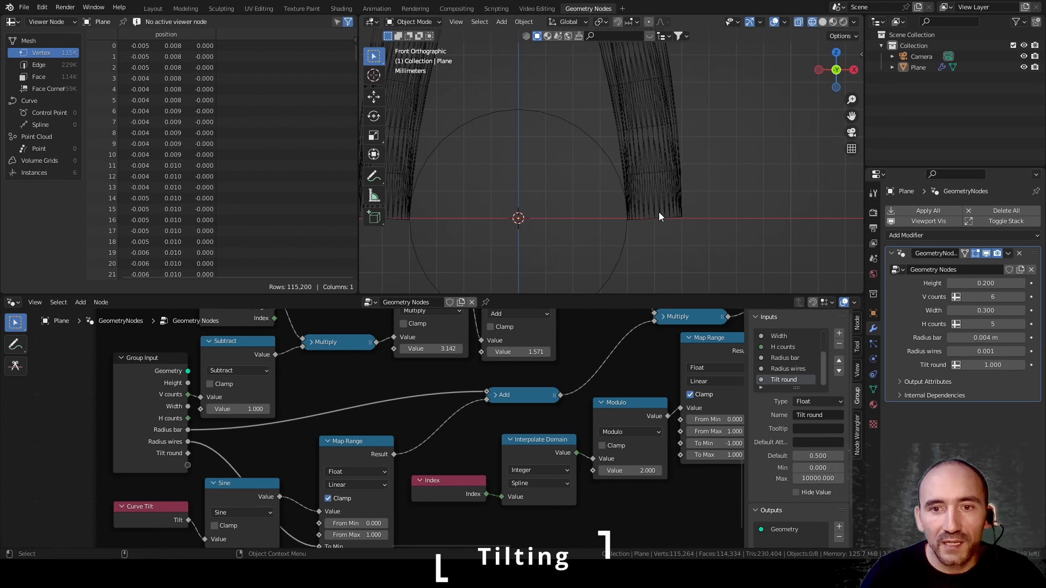
middle_click_drag(429, 449, 456, 413)
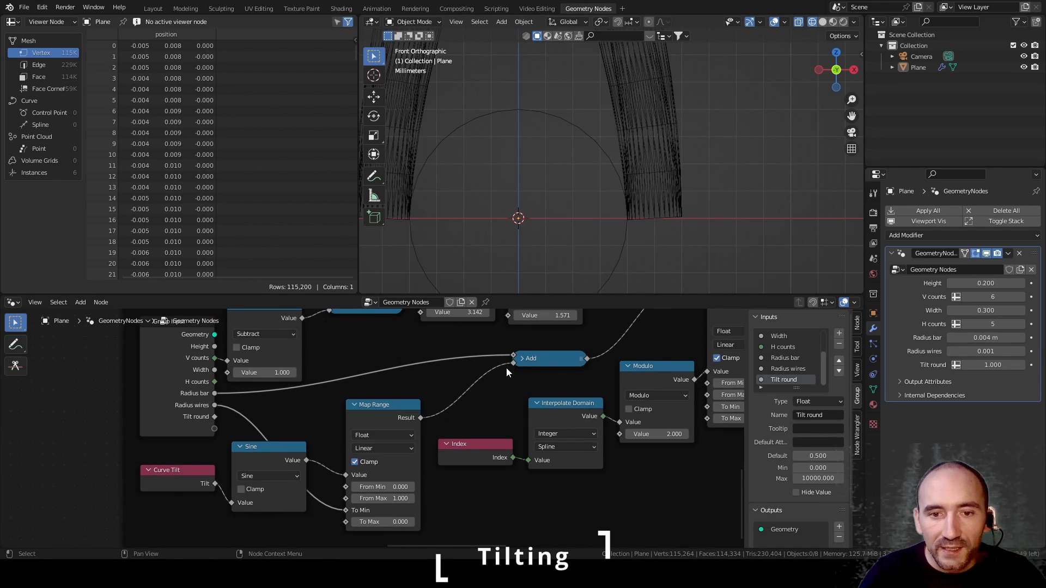
scroll(605, 192, "down", 9)
middle_click_drag(603, 77, 586, 255, "shift")
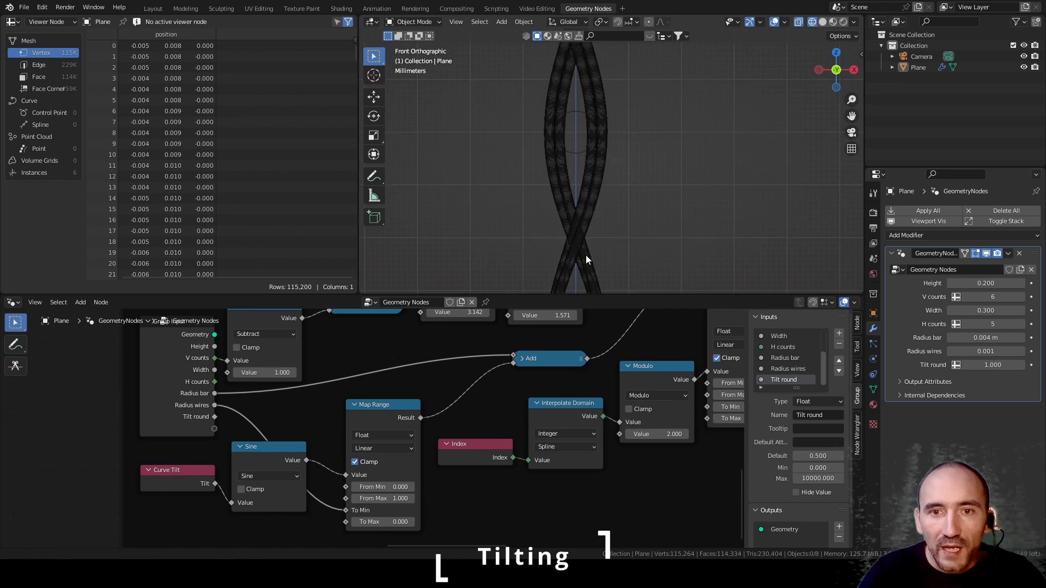
scroll(594, 217, "up", 8)
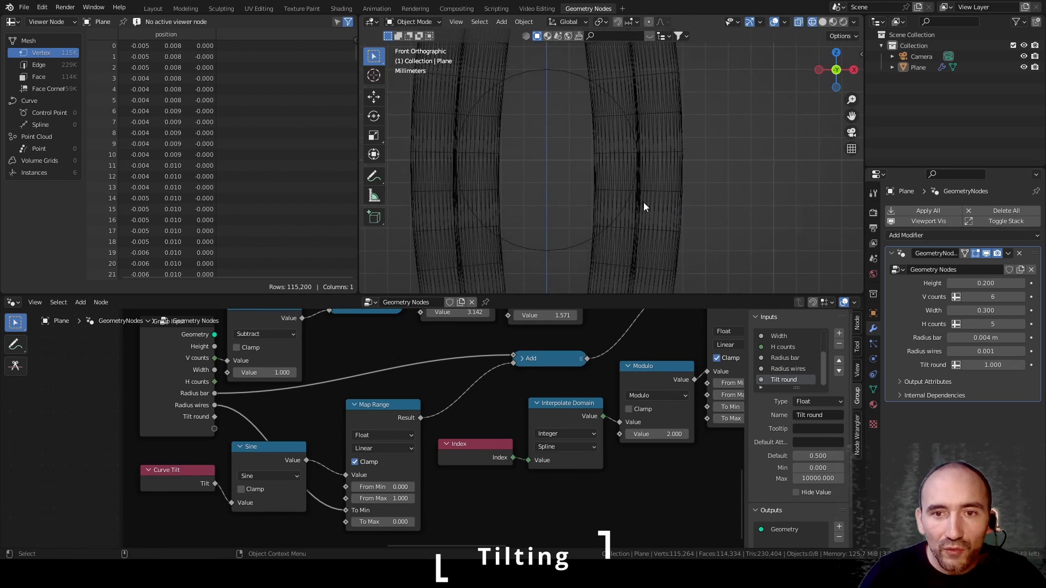
scroll(638, 173, "up", 1)
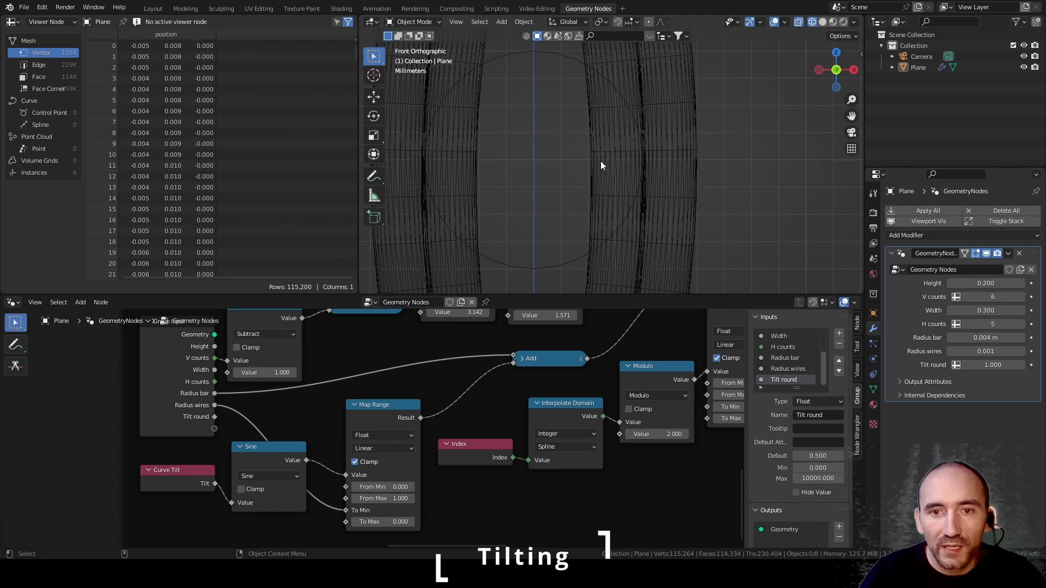
Step: Feed the copied Map Range's To Max from Radius wires through a new Multiply node, tidy the collapsed Sine beside it and save
mouse_move(271, 456)
left_mouse_down()
mouse_move(260, 471)
mouse_move(268, 476)
left_mouse_up()
left_click_drag(214, 406, 283, 415)
type("mul")
key("Return")
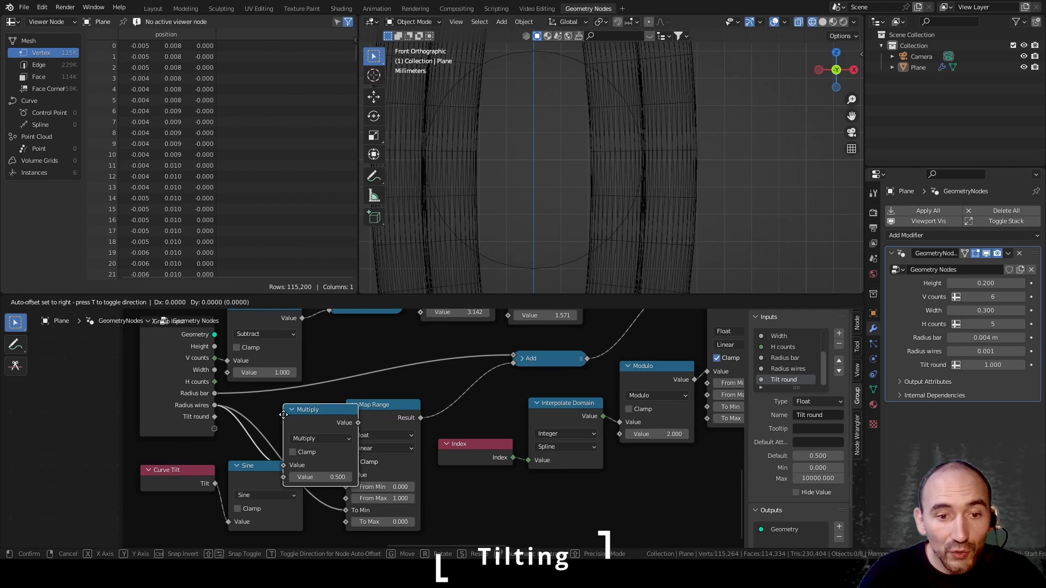
left_click(248, 404)
left_click_drag(323, 411, 345, 523)
left_click_drag(285, 403, 285, 460)
key("ctrl+s")
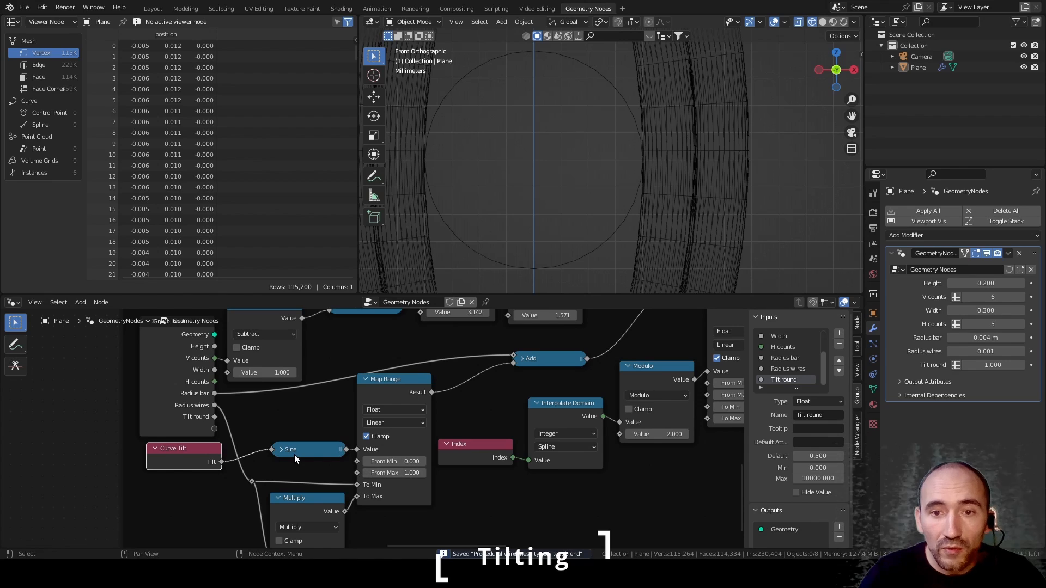
Step: Examine the gap between the twisted wires and the bars, from the lowest bar up along the wires
scroll(622, 264, "down", 5)
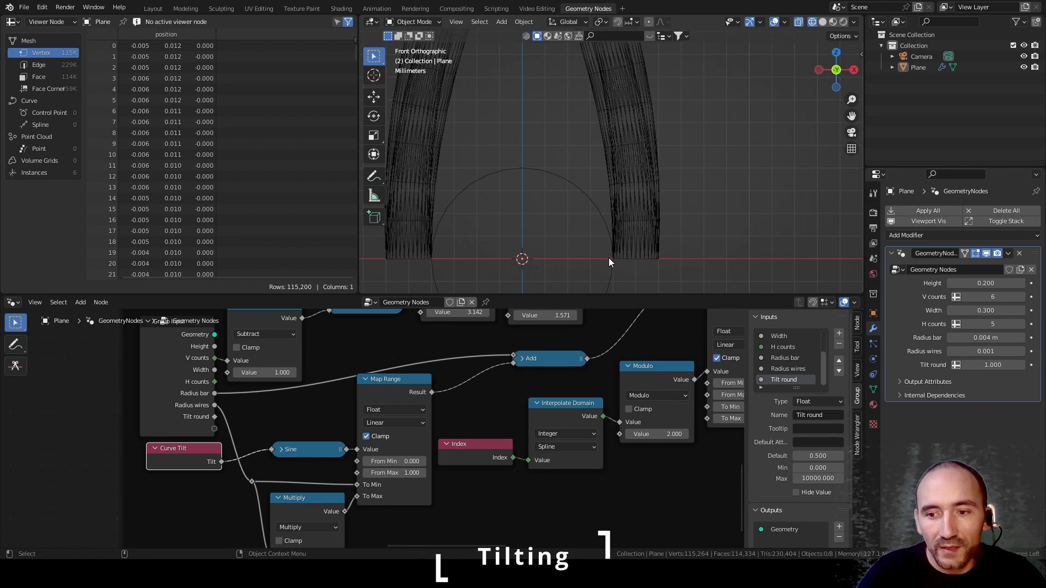
scroll(609, 257, "down", 3)
scroll(615, 212, "up", 6)
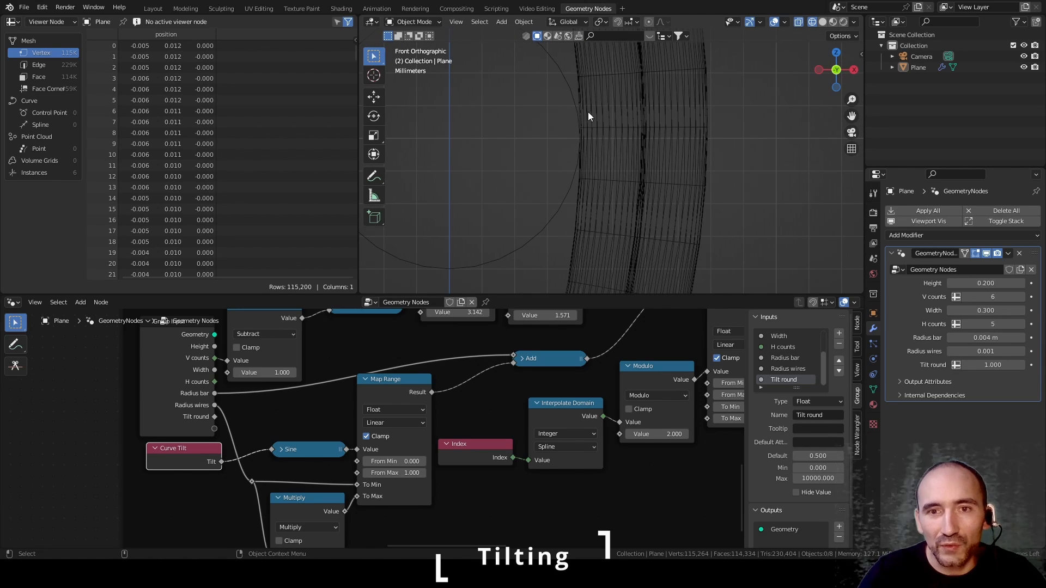
scroll(588, 112, "down", 7)
middle_click_drag(588, 91, 596, 212, "shift")
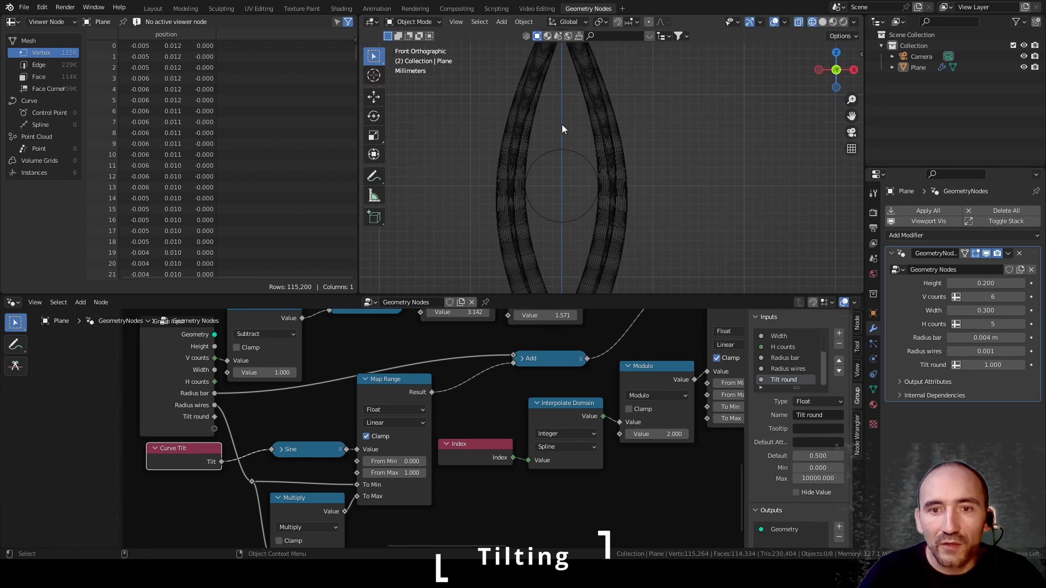
middle_click_drag(561, 124, 600, 20, "shift")
scroll(526, 162, "up", 3)
scroll(515, 171, "up", 2)
scroll(629, 177, "down", 15)
scroll(622, 175, "up", 3)
scroll(622, 175, "up", 4)
middle_click_drag(622, 175, 668, 214, "shift")
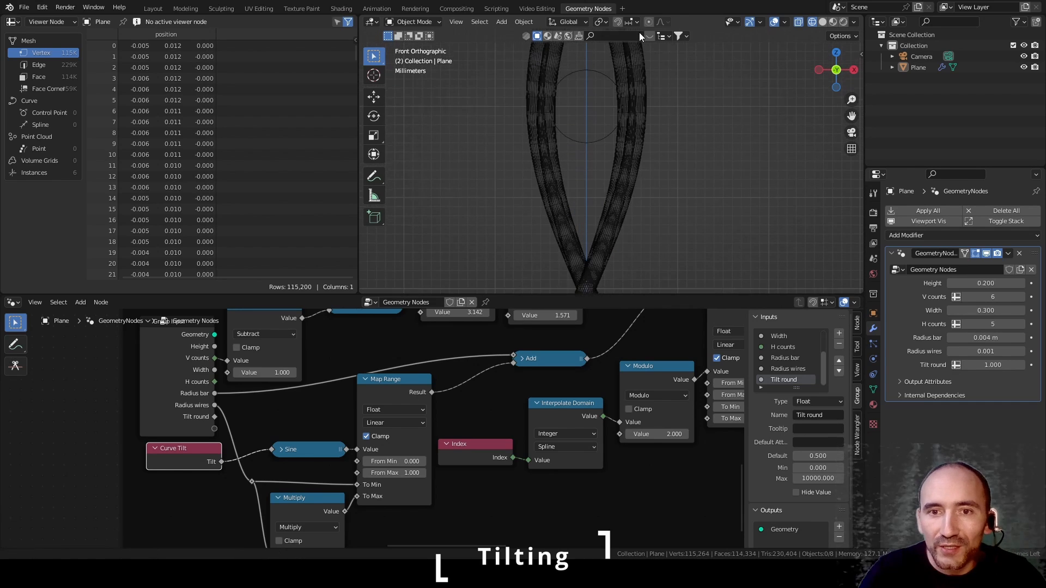
scroll(648, 178, "up", 3)
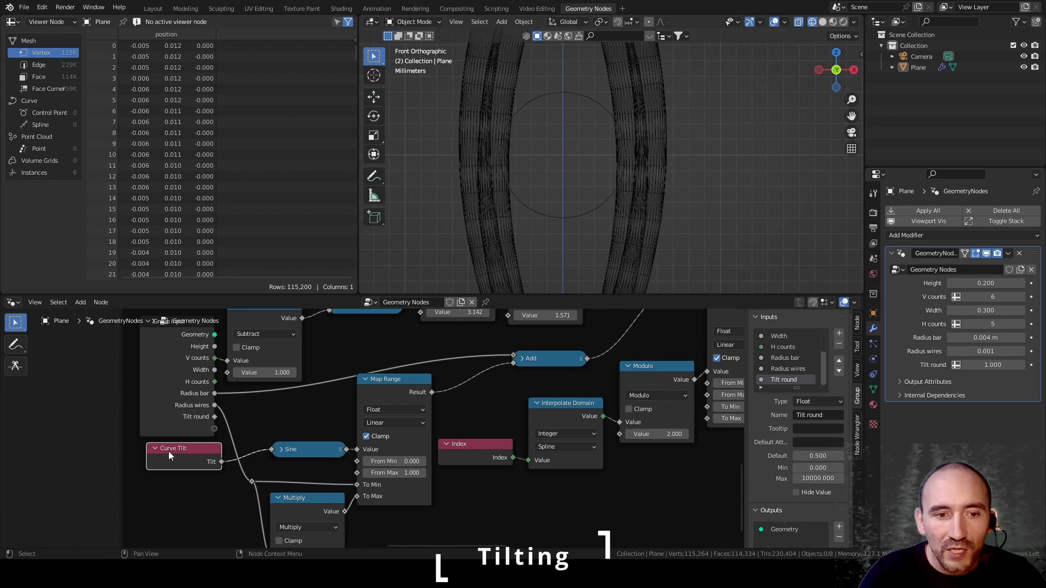
Step: Insert a collapsed Absolute math node between the Sine node and the copied Map Range's Value
left_click_drag(168, 451, 60, 460)
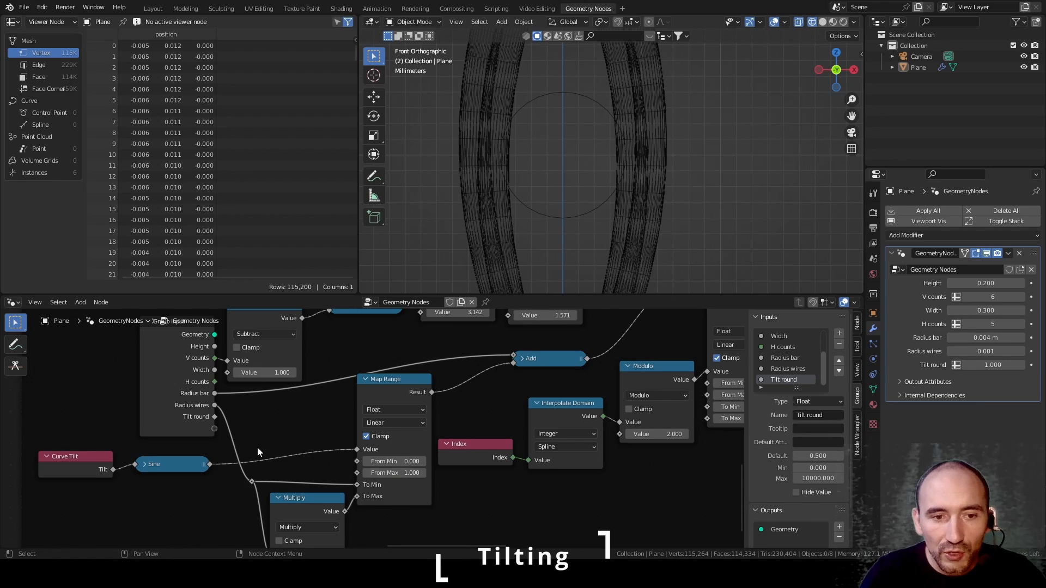
key("shift+a")
type("abso")
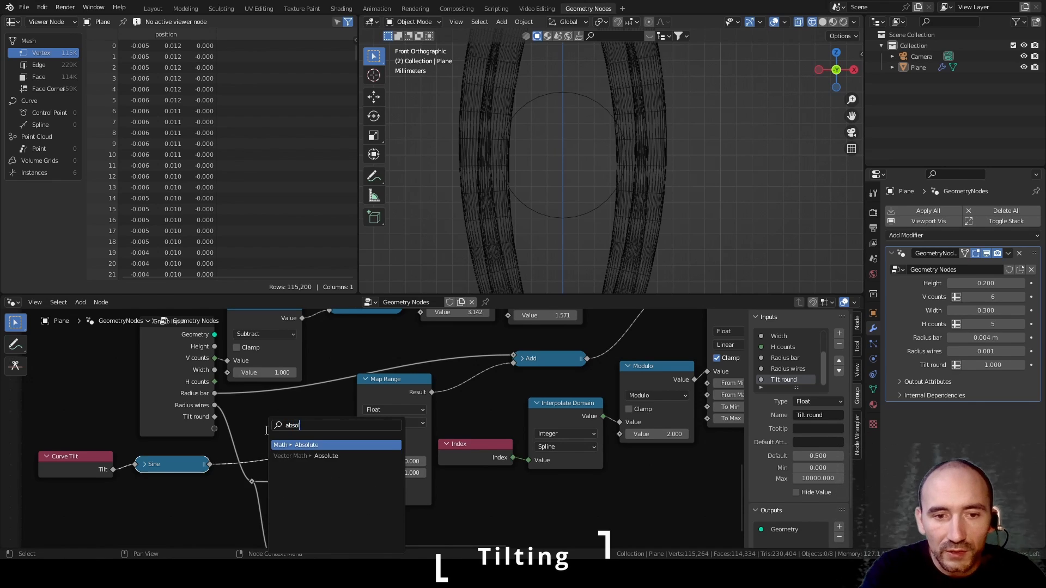
key("Return")
left_click(255, 412)
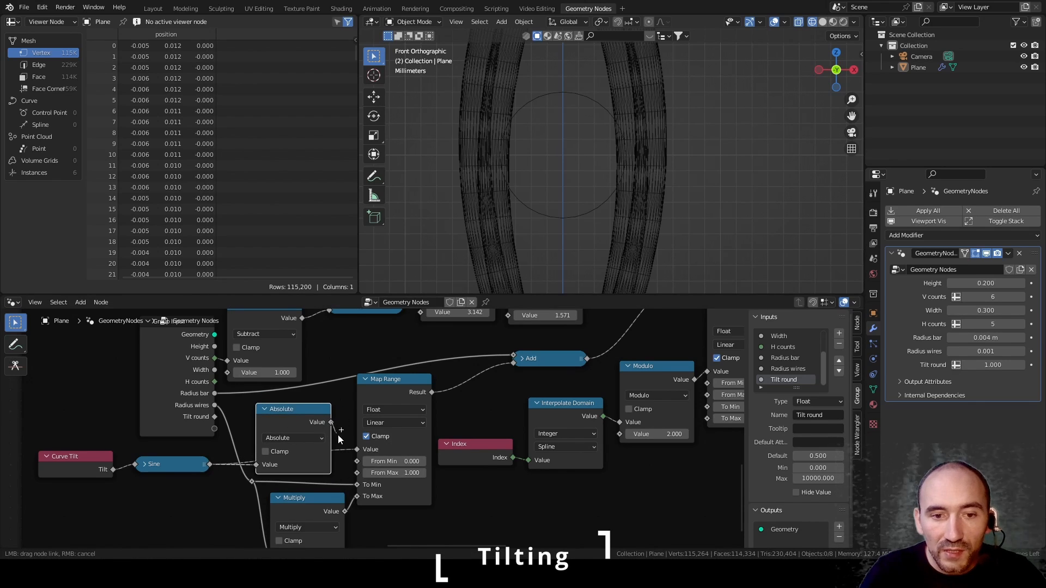
left_click_drag(355, 450, 356, 450)
key("h")
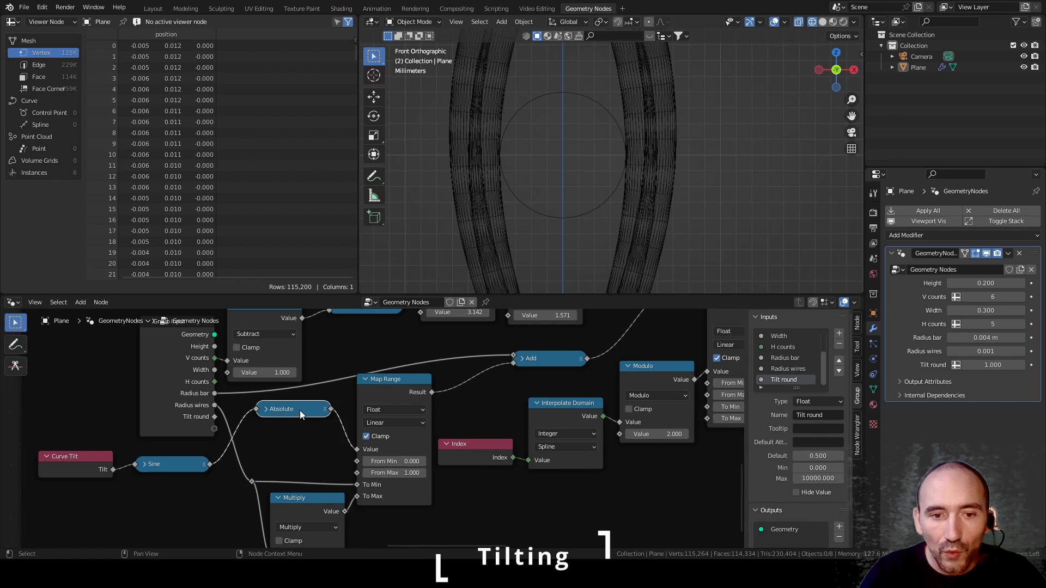
Step: Line up the Curve Tilt, Sine and Absolute nodes in a row before the copied Map Range and save the file
left_click_drag(300, 412, 309, 454)
left_click_drag(167, 470, 178, 465)
left_click_drag(63, 461, 88, 455)
left_click_drag(157, 464, 112, 450)
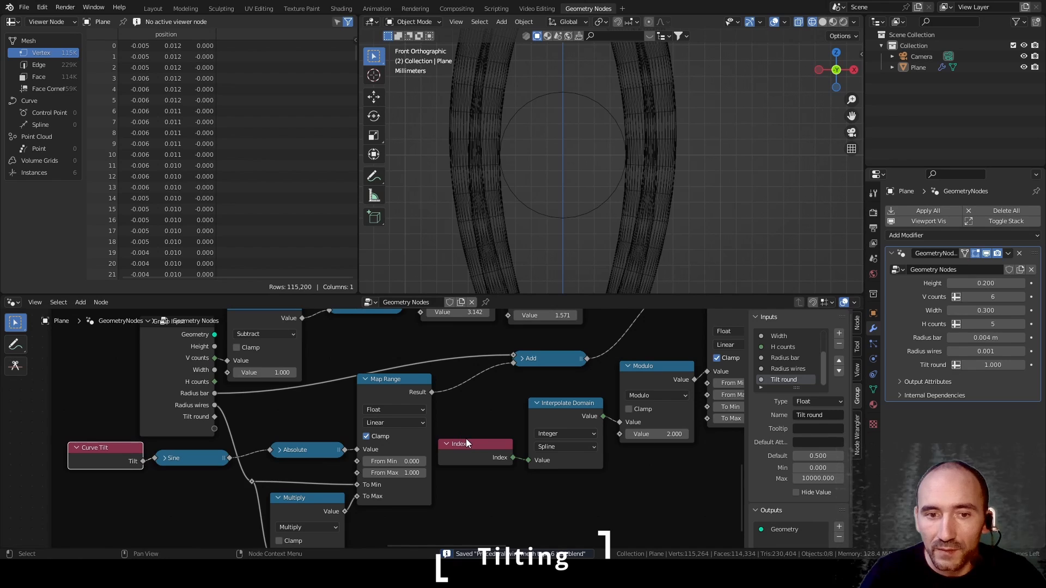
Step: Raise Tilt round to 6.830 and check the twisted wires around the bars in solid shading
middle_click_drag(582, 137, 565, 286, "shift")
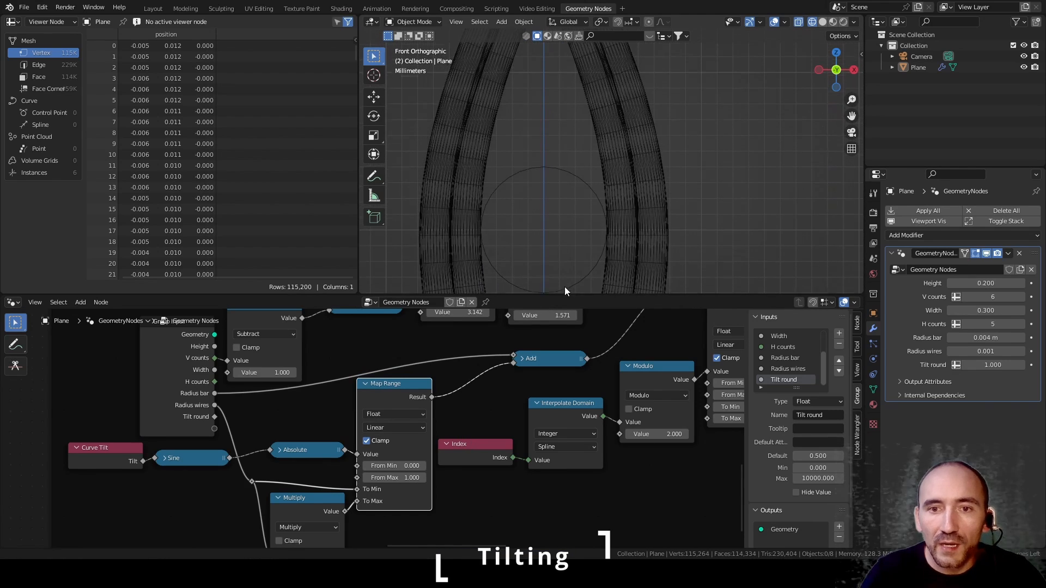
scroll(569, 177, "down", 5)
middle_click_drag(569, 76, 547, 62, "shift")
scroll(596, 162, "down", 7)
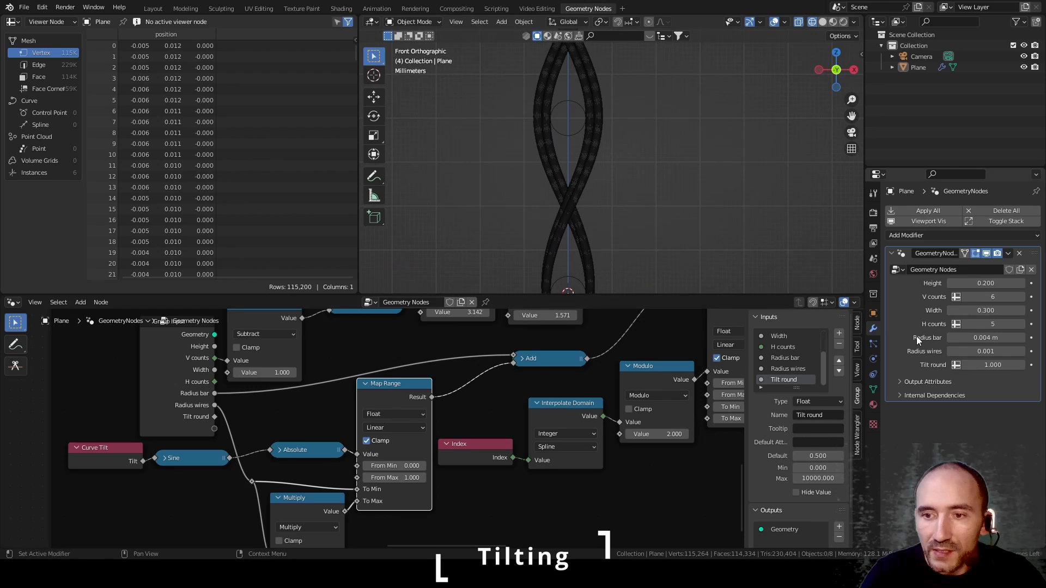
left_click_drag(992, 365, 1040, 365)
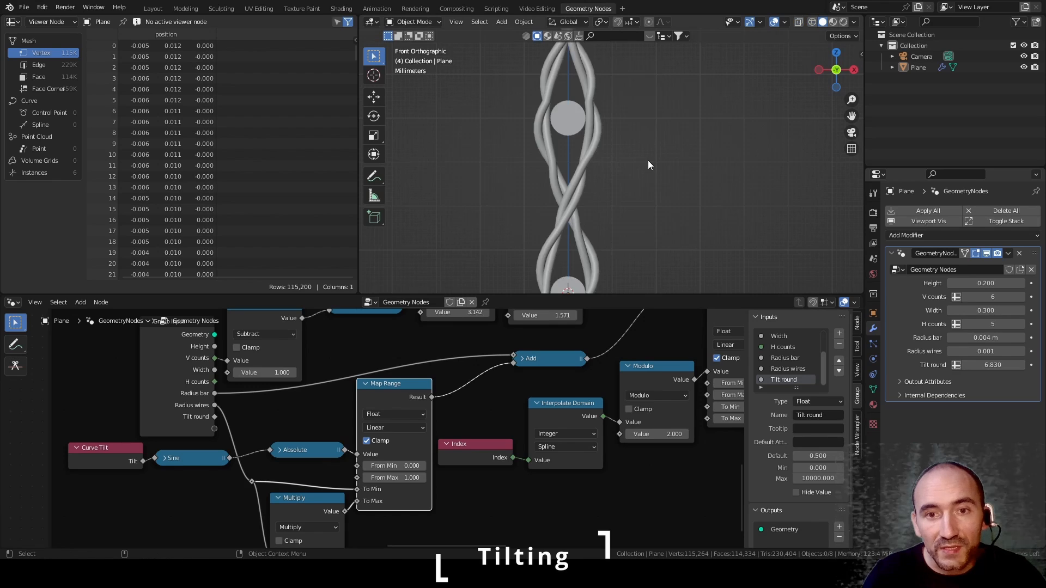
middle_click_drag(713, 168, 567, 186)
Step: Group the nodes from Realize Instances to Set Curve Tilt in a frame labelled "Tilting" and place it beside the neighbouring frame
left_click_drag(555, 476, 228, 323)
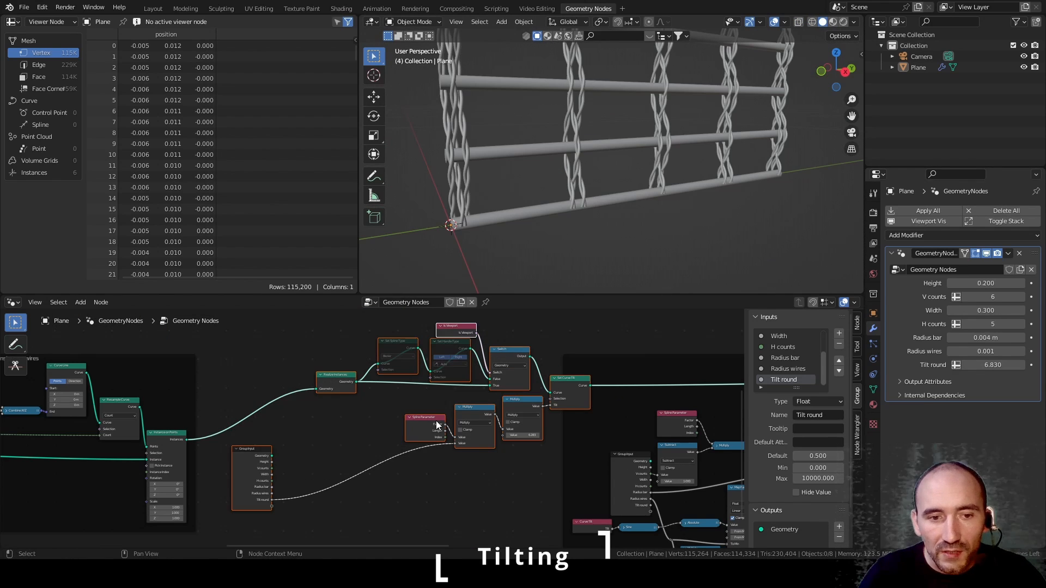
key("ctrl+j")
key("F2")
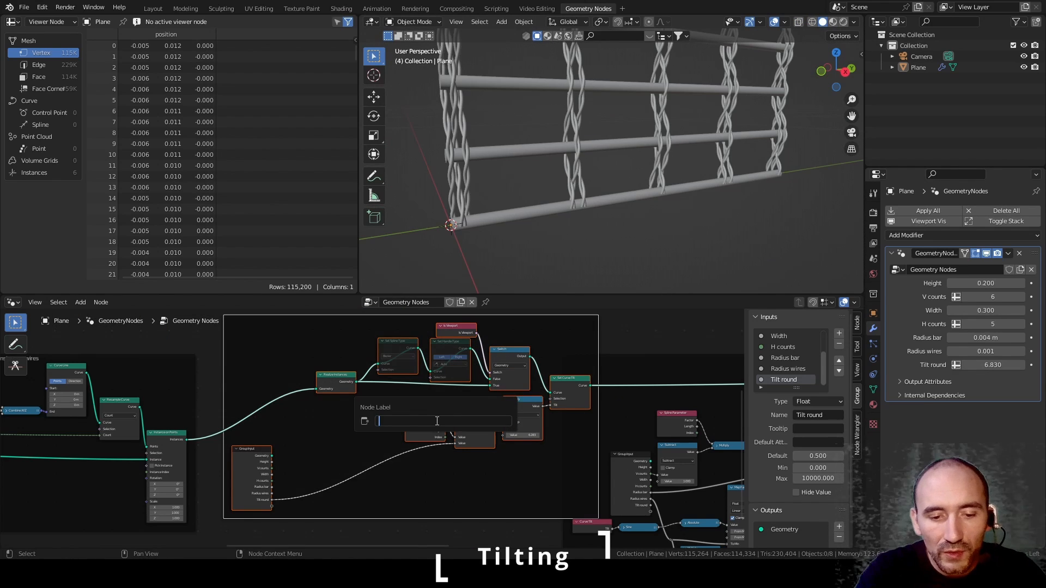
type("Tilting")
key("Return")
left_click_drag(411, 321, 389, 322)
Step: Examine from the side whether the twists of neighbouring wire strands look alike along the bars
key("KP_3")
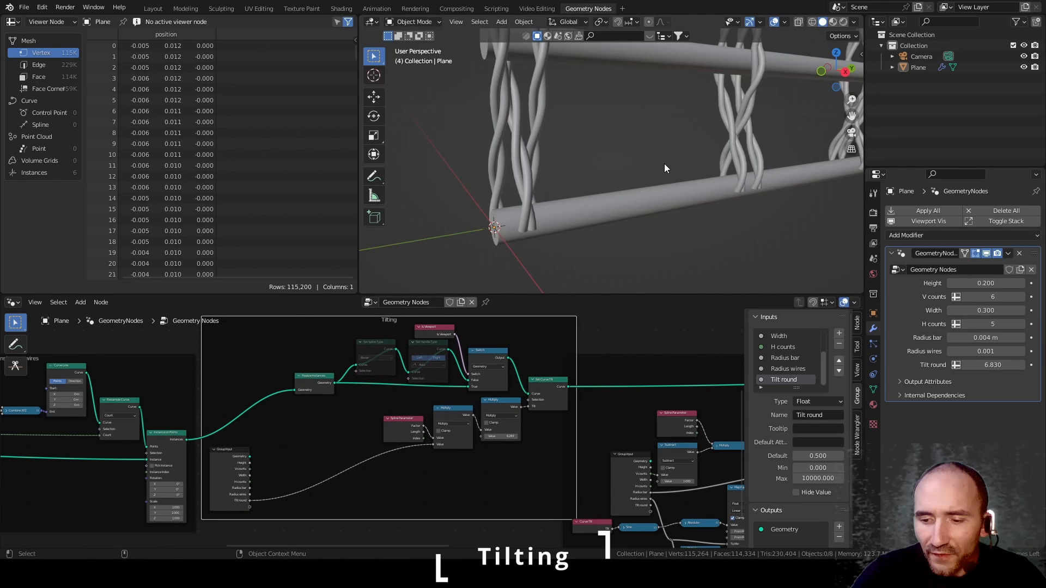
scroll(665, 168, "down", 2)
middle_click_drag(554, 140, 629, 171, "shift")
scroll(610, 175, "up", 3)
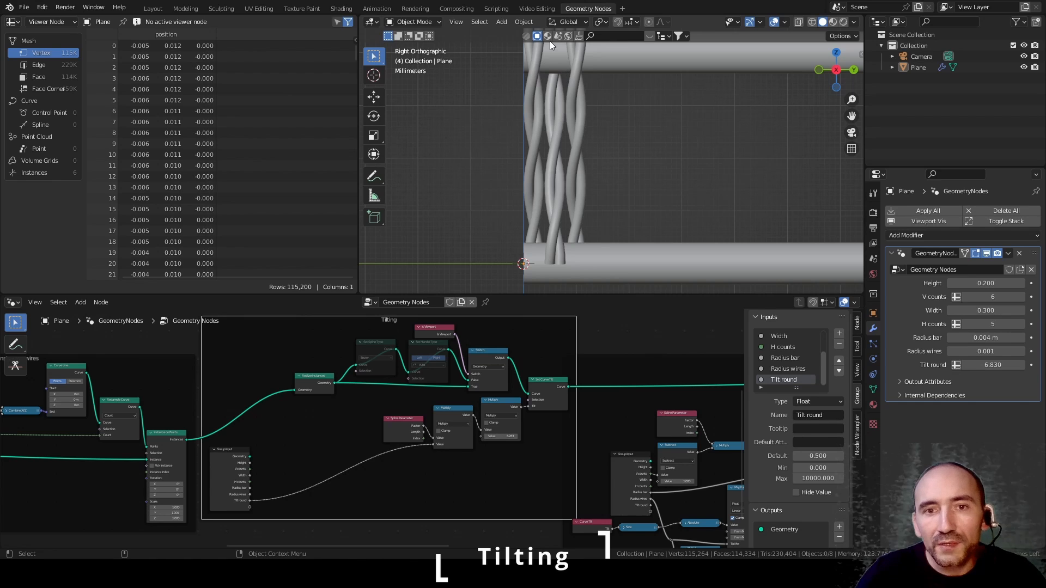
scroll(580, 174, "down", 3)
middle_click_drag(675, 149, 607, 210, "shift")
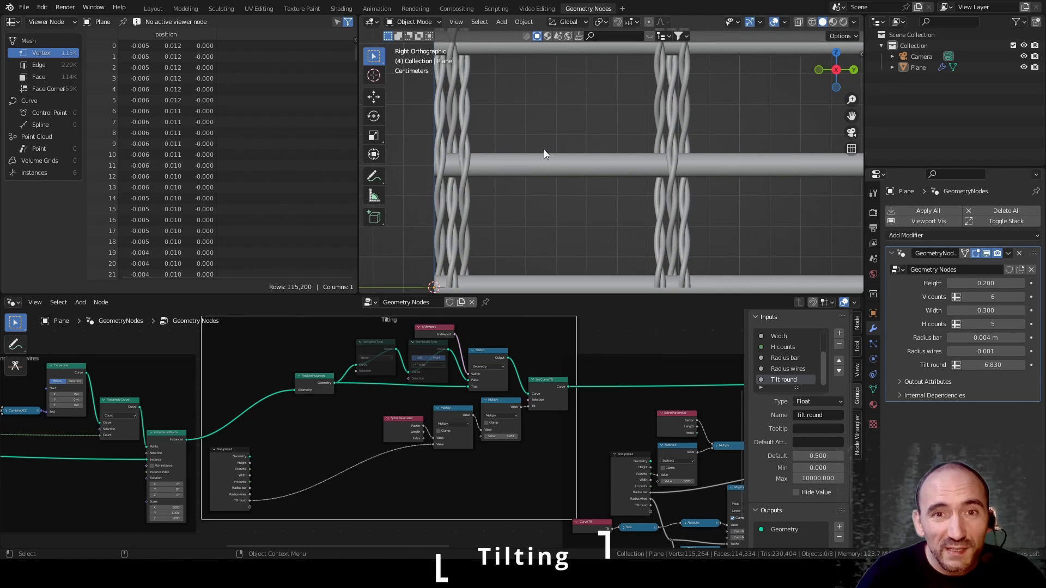
scroll(532, 146, "up", 2)
middle_click_drag(463, 205, 635, 113, "shift")
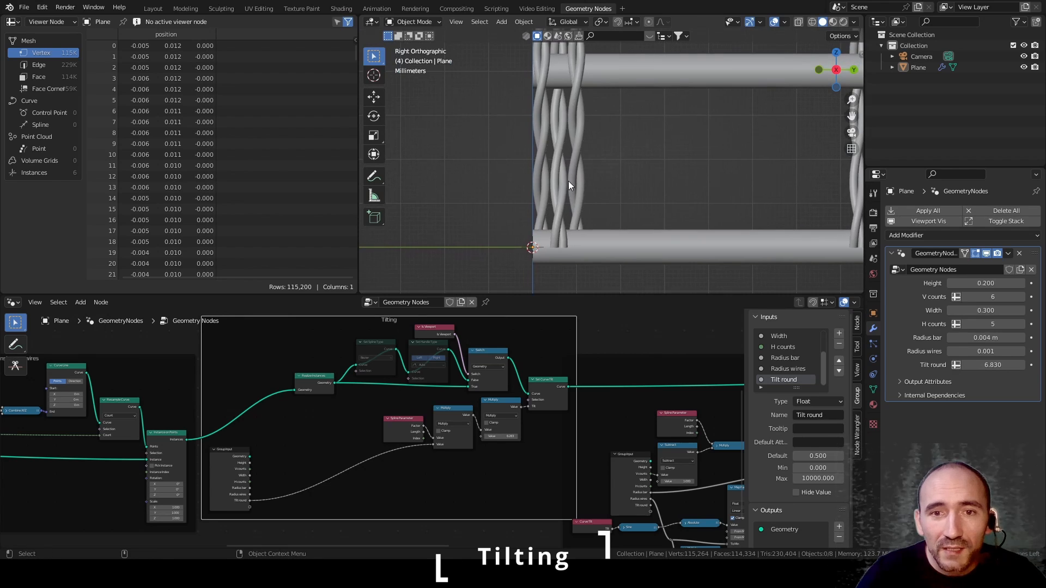
scroll(568, 181, "up", 2)
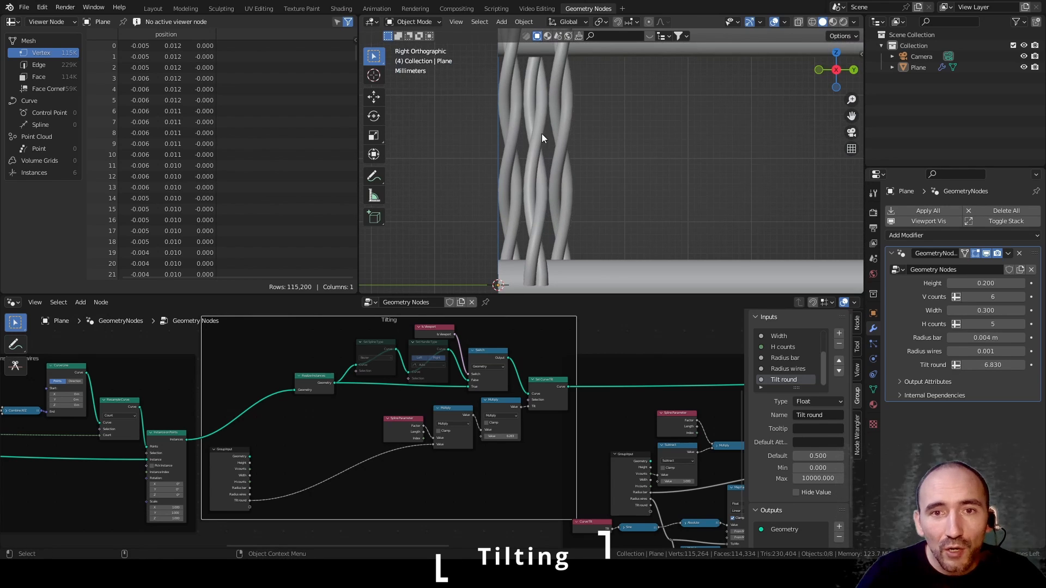
scroll(571, 359, "down", 4)
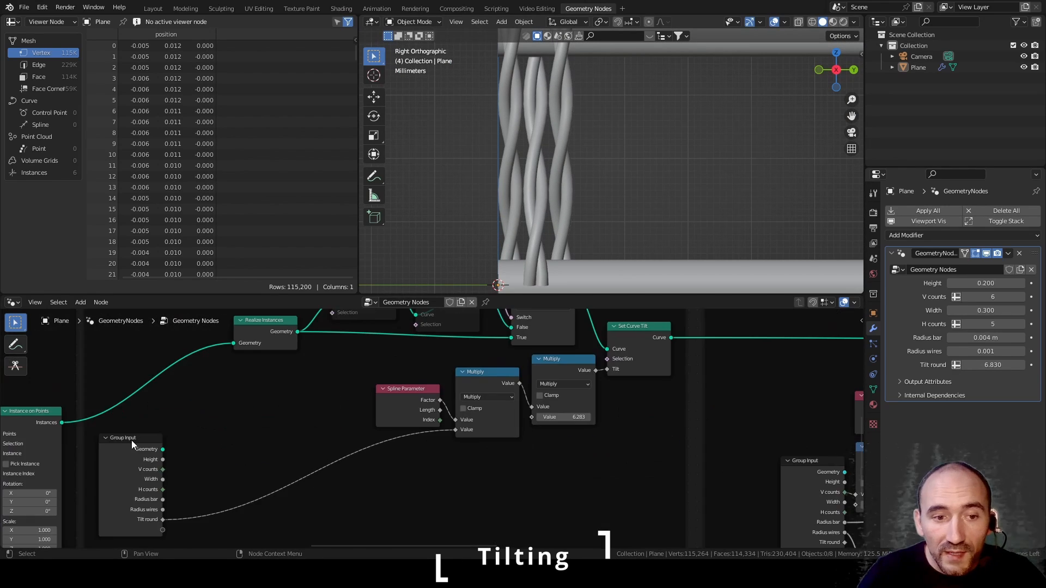
Step: Spread out the nodes in the Tilting frame to make room before Set Curve Tilt and save the file
left_click_drag(132, 440, 105, 439)
left_click_drag(257, 325, 124, 328)
left_click_drag(401, 351, 413, 386)
scroll(413, 387, "up", 1)
key("ctrl+s")
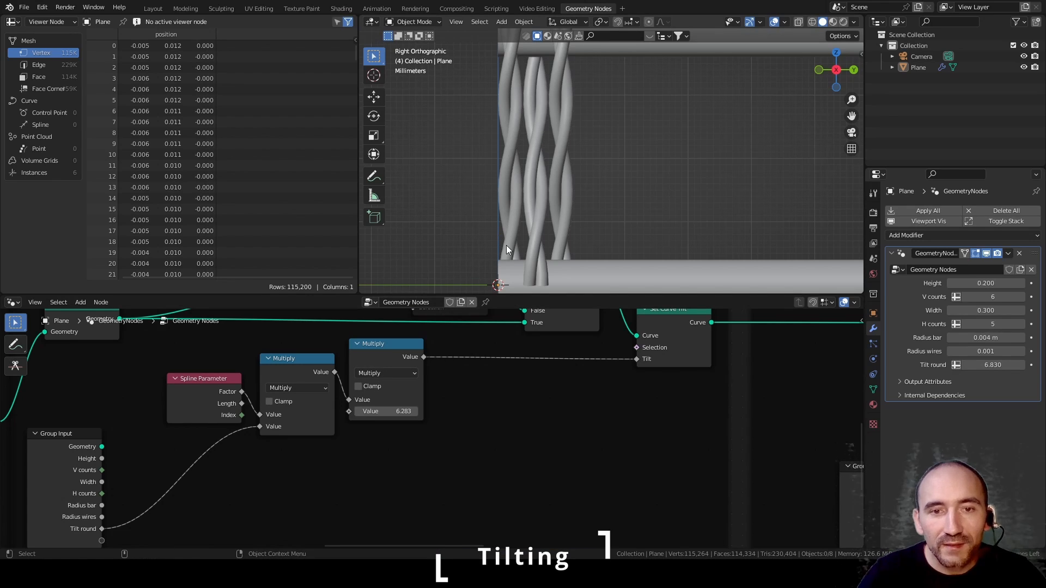
Step: Add an Add math node fed by the output of the 6.283 Multiply node
left_click_drag(424, 357, 548, 403)
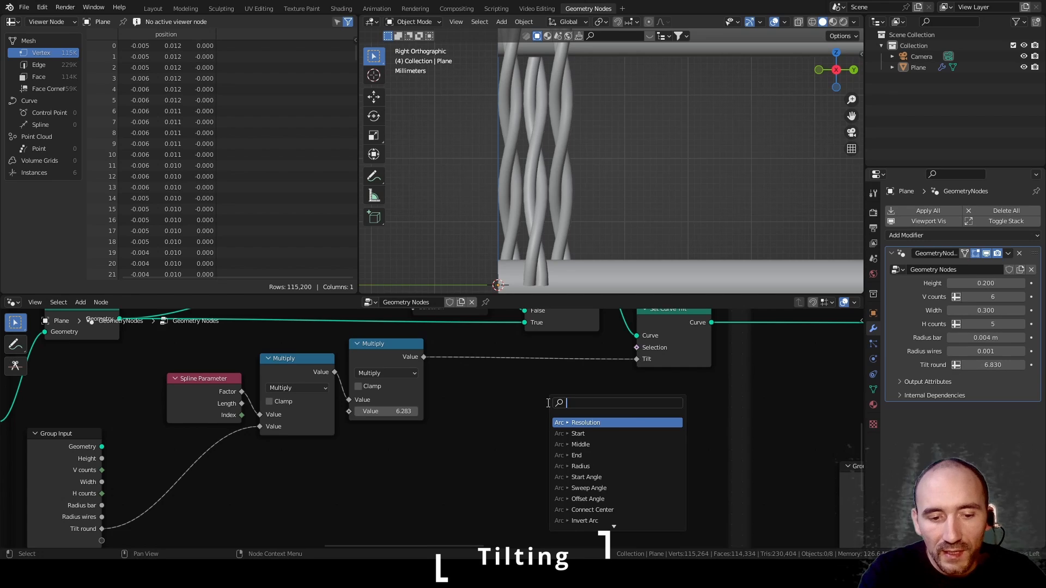
type("add")
key("Return")
left_click(516, 388)
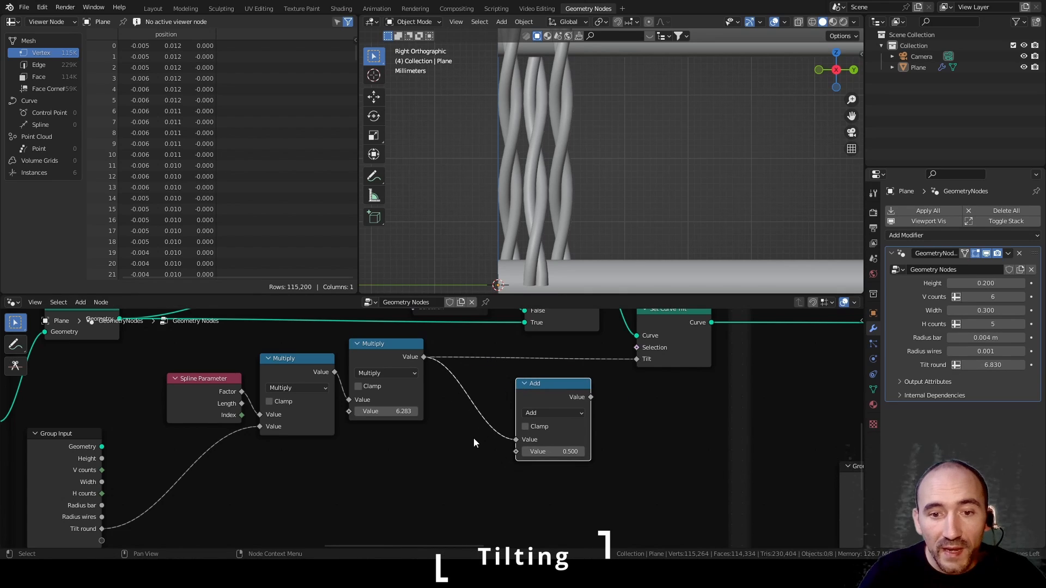
Step: Add an Index node feeding an Integer Interpolate Domain node set to the Spline domain
scroll(473, 437, "down", 4, "shift")
key("shift+a")
type("index")
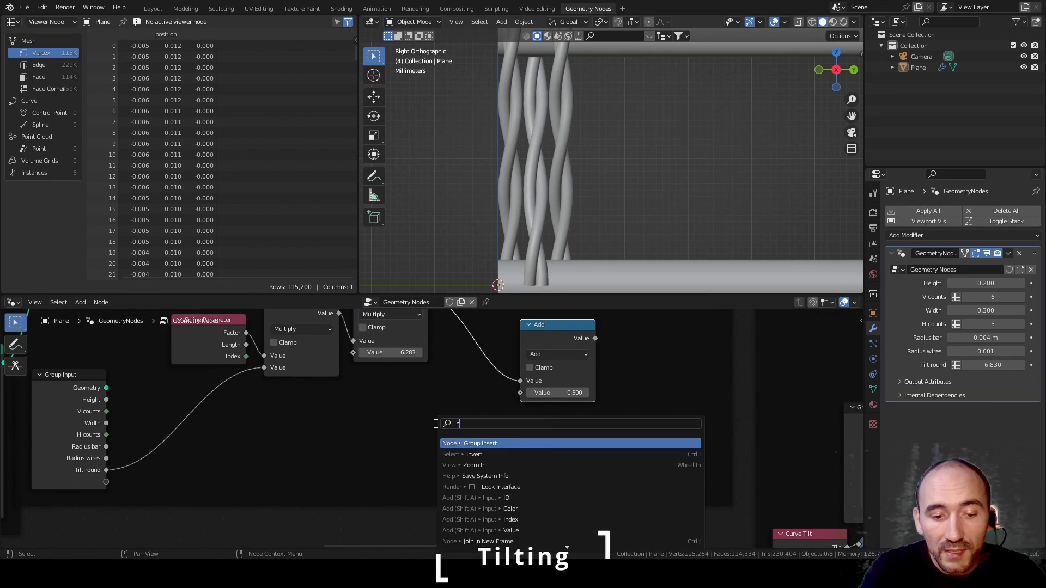
key("Return")
left_click(220, 463)
left_click_drag(295, 481, 342, 478)
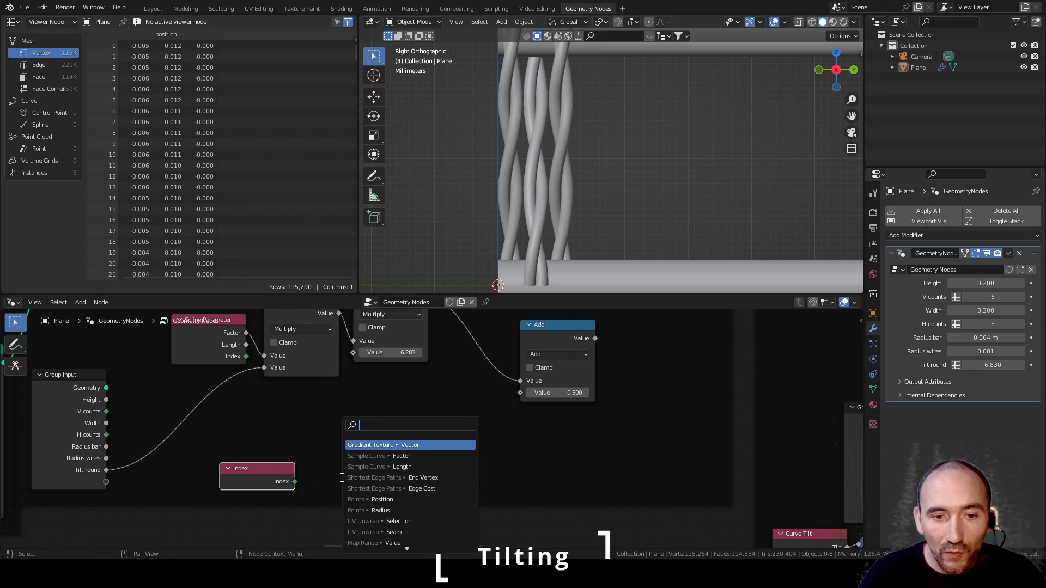
type("interpo")
key("Return")
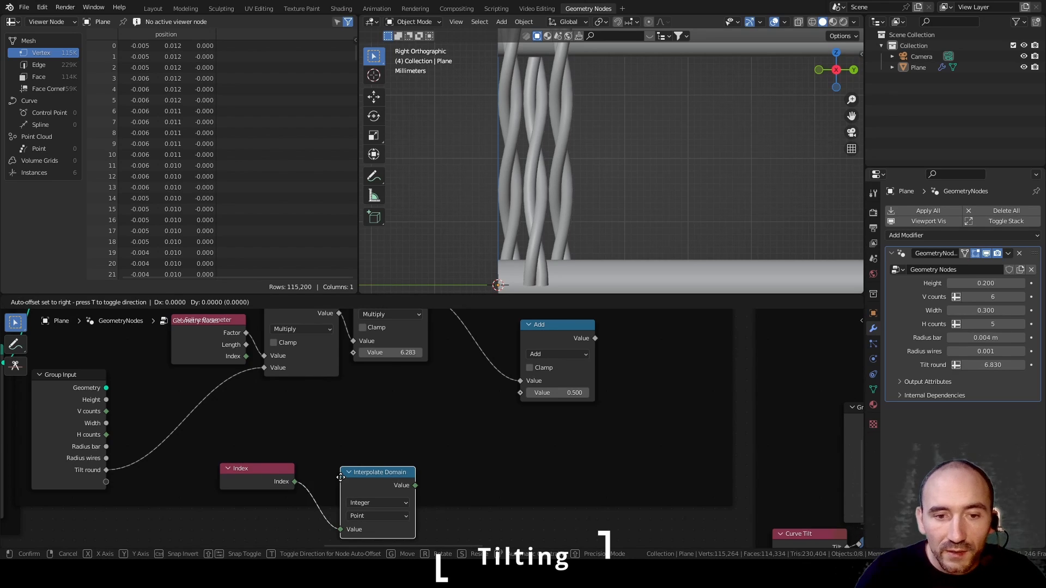
left_click(318, 436)
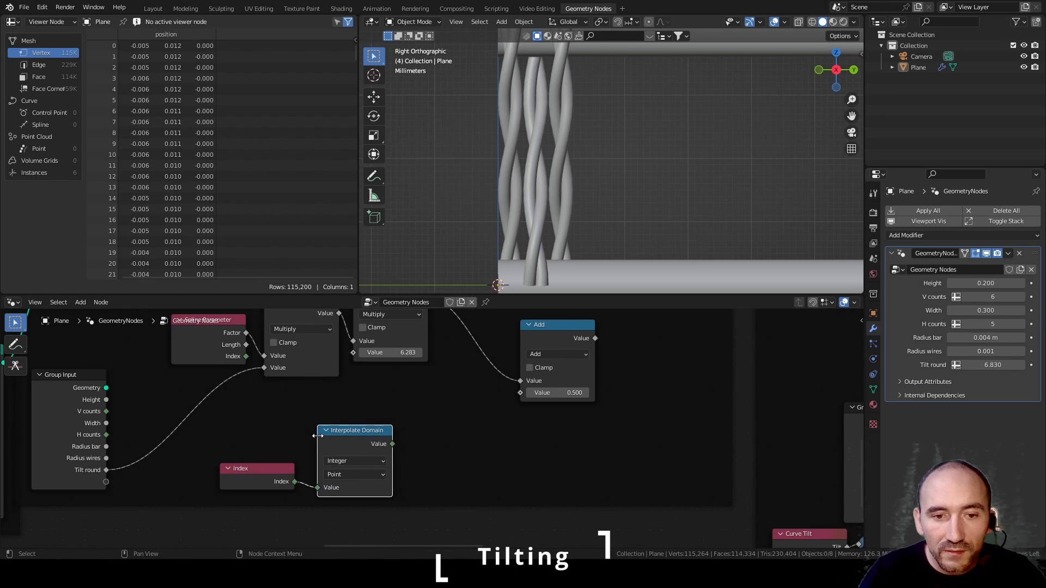
left_click(355, 473)
left_click(356, 416)
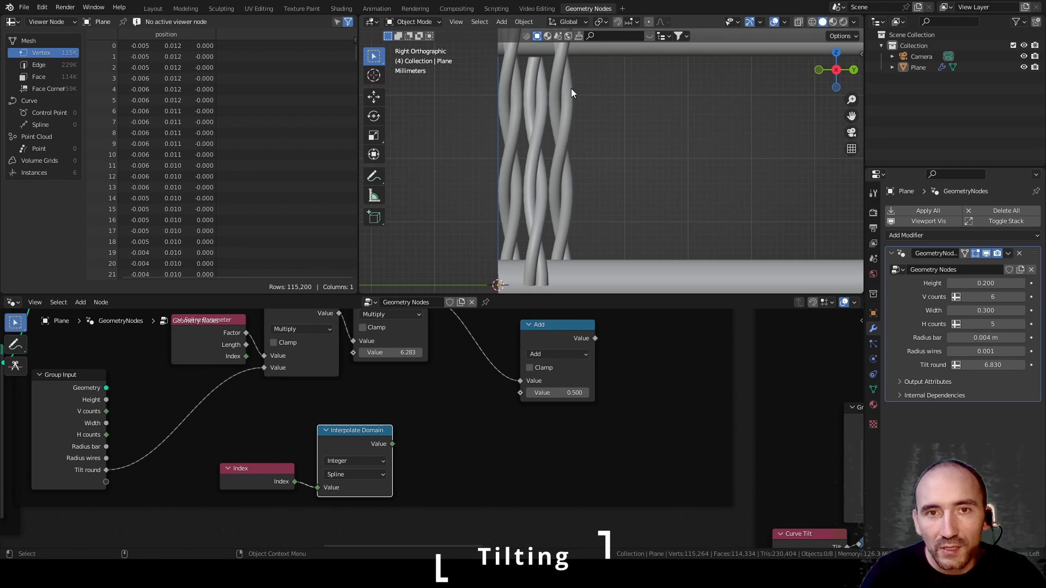
Step: Add a Float Random Value node and link the Interpolate Domain value to its ID
left_click_drag(391, 444, 415, 433)
type("rand")
key("Return")
left_click(409, 418)
left_click(448, 436)
left_click(449, 446)
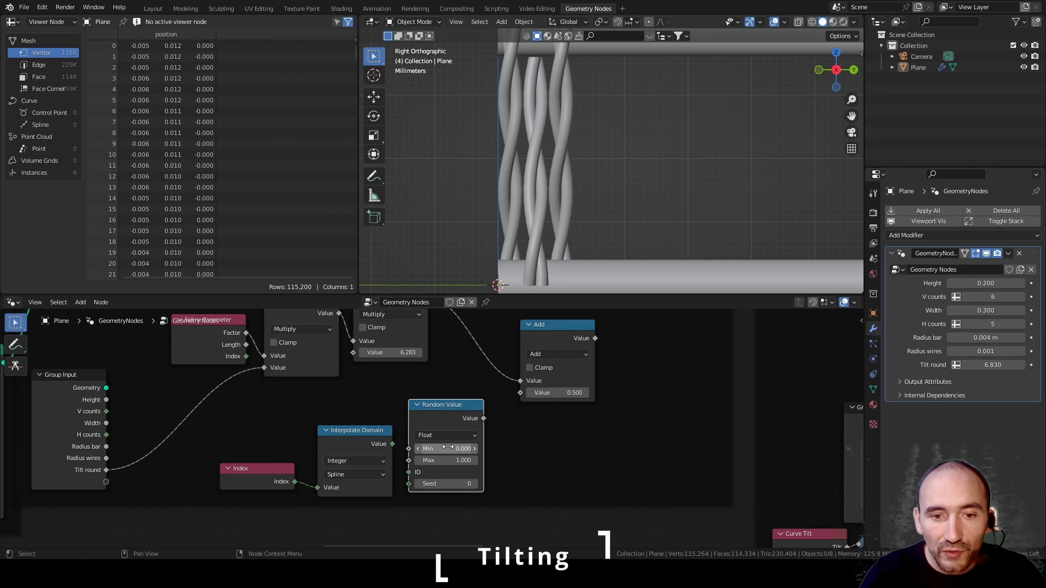
left_click_drag(392, 444, 401, 465)
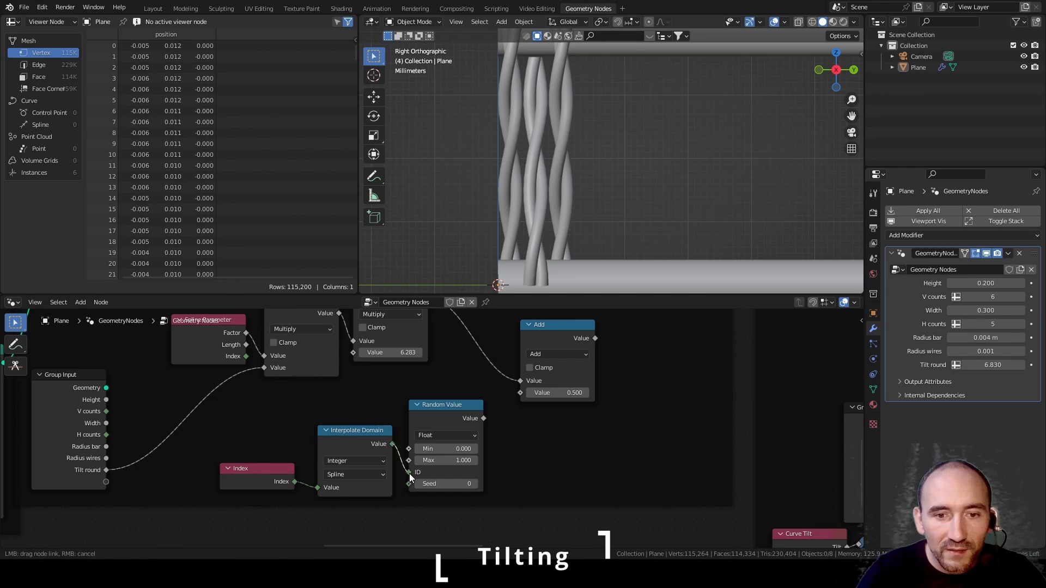
left_click_drag(410, 478, 409, 473)
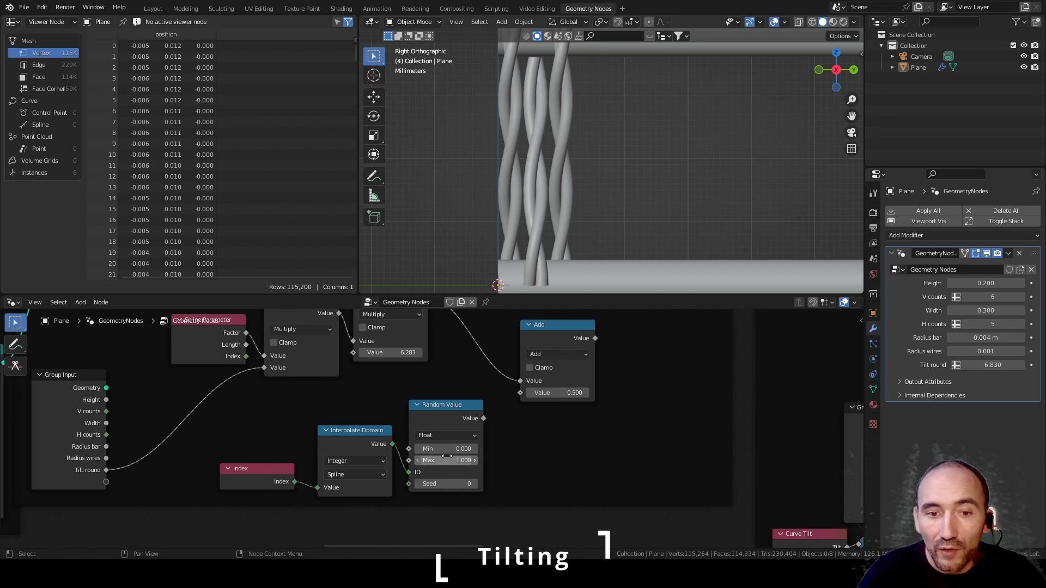
Step: Rearrange the Index, Interpolate Domain, Spline Parameter and Multiply nodes to free space around Random Value, and save the file
left_click_drag(354, 431, 358, 471)
left_click_drag(257, 475, 262, 516)
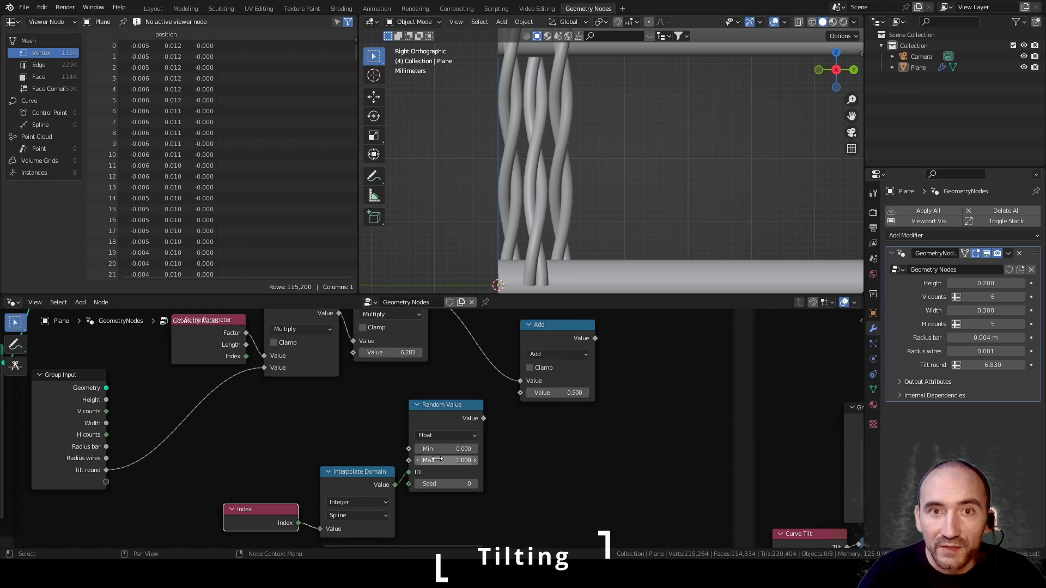
key("ctrl+s")
middle_click_drag(359, 402, 376, 428)
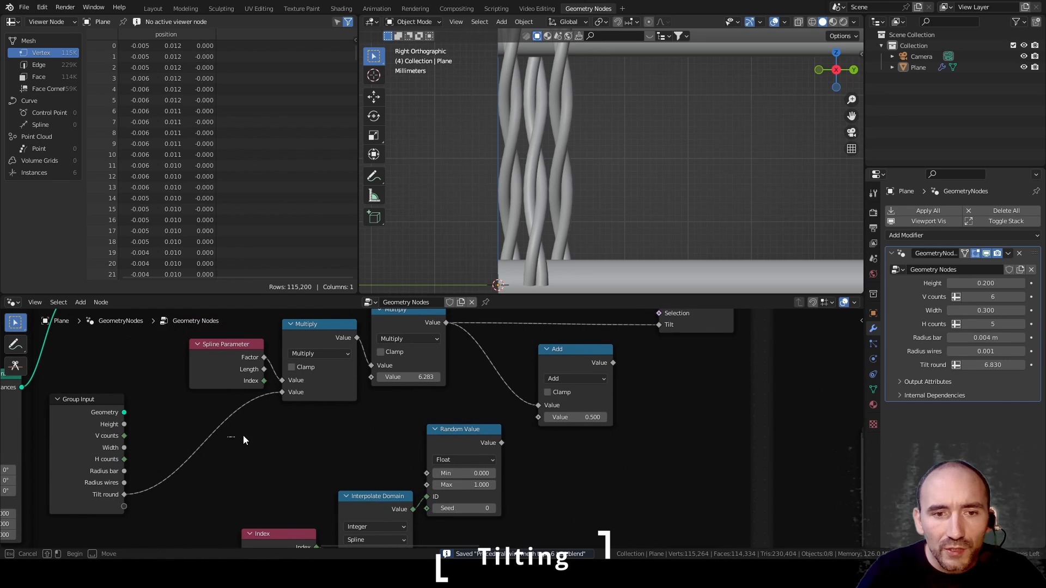
left_click_drag(244, 440, 458, 325)
key("g")
left_click(357, 415)
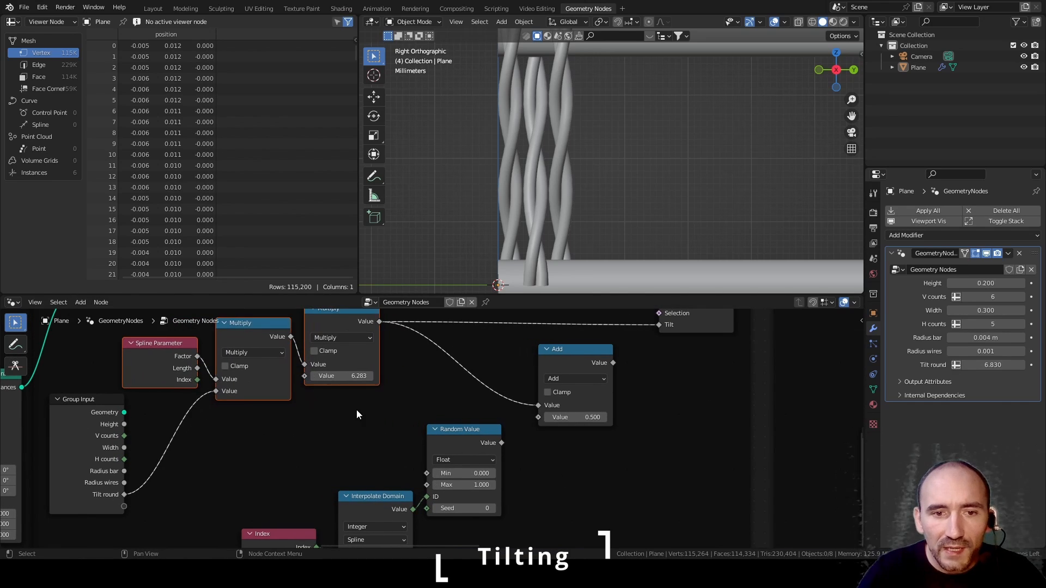
middle_click_drag(357, 415, 312, 423)
left_click(312, 424)
left_click(338, 339)
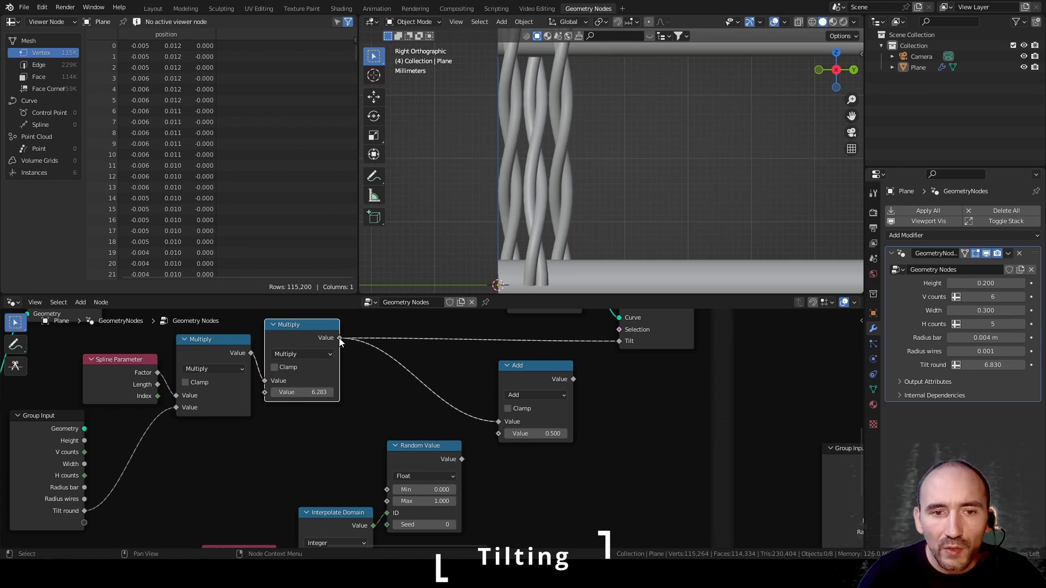
Step: Add a Divide node by 2 after the 6.283 Multiply and link its result to Random Value's Max
left_click_drag(338, 338, 363, 381)
type("divi")
key("Return")
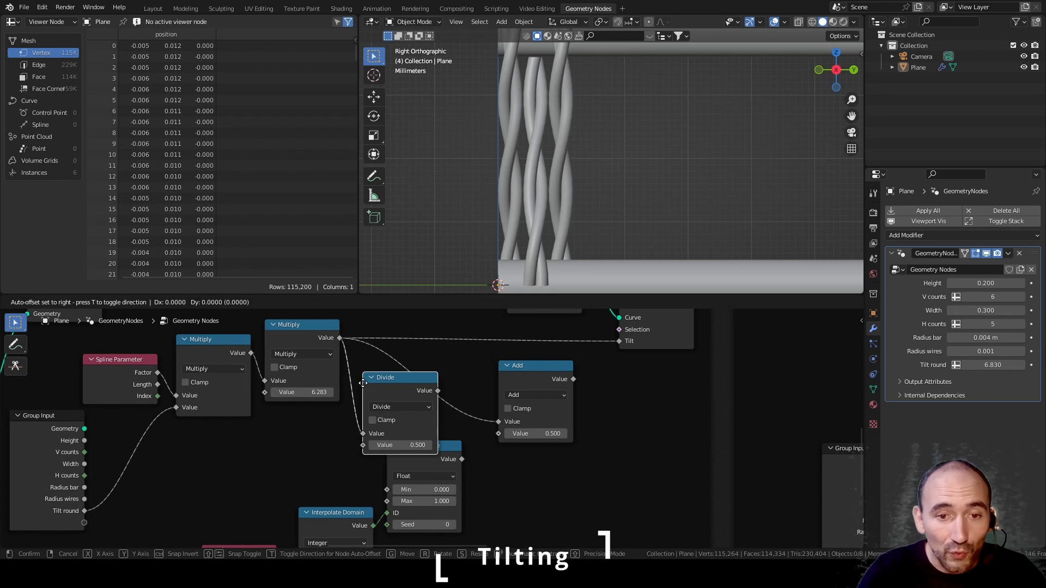
left_click(350, 394)
double_click(385, 454)
type("2")
key("Return")
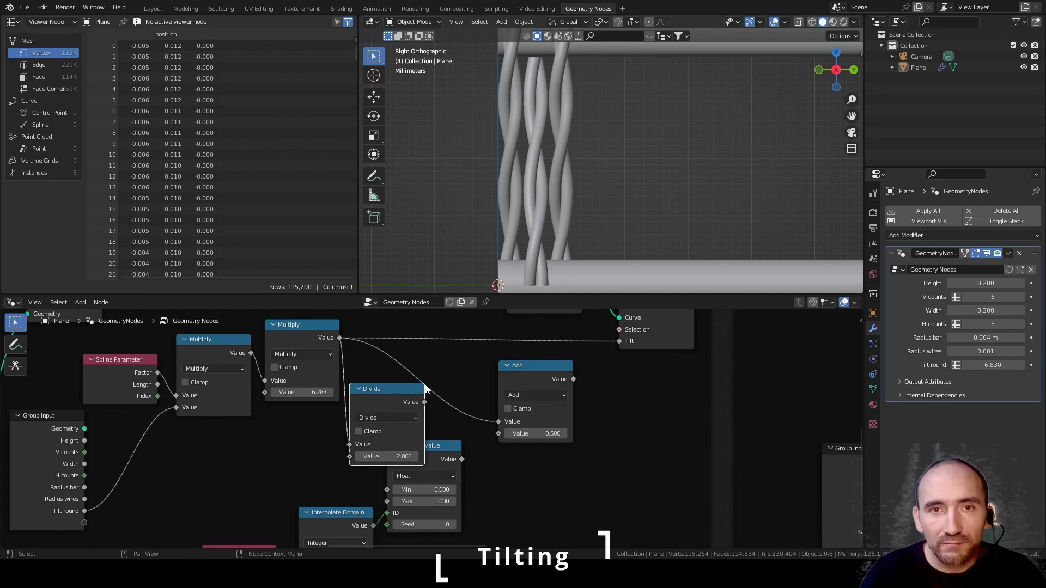
left_click_drag(442, 448, 487, 451)
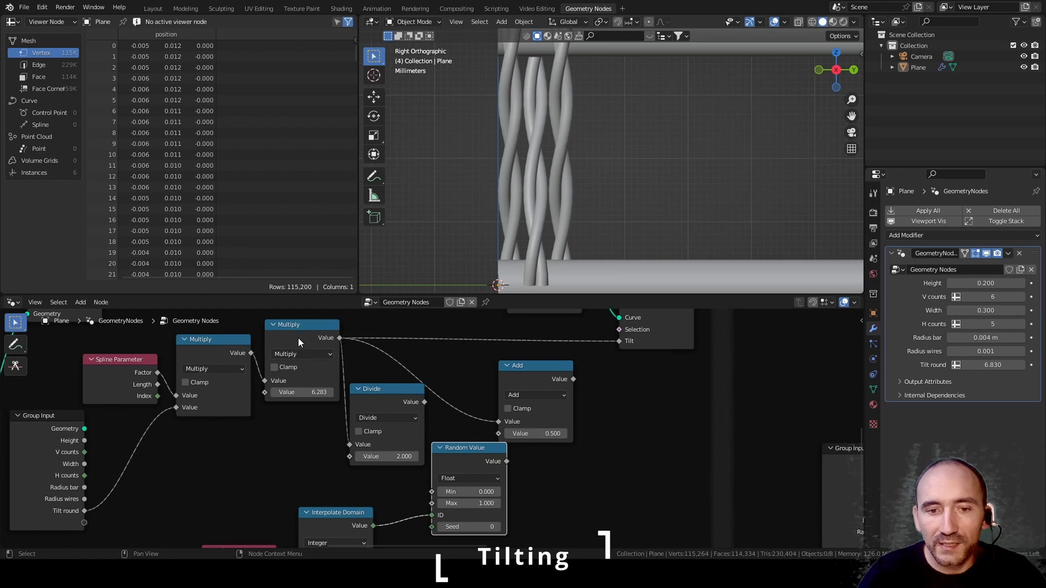
left_click_drag(423, 402, 432, 504)
left_click_drag(467, 455, 543, 460)
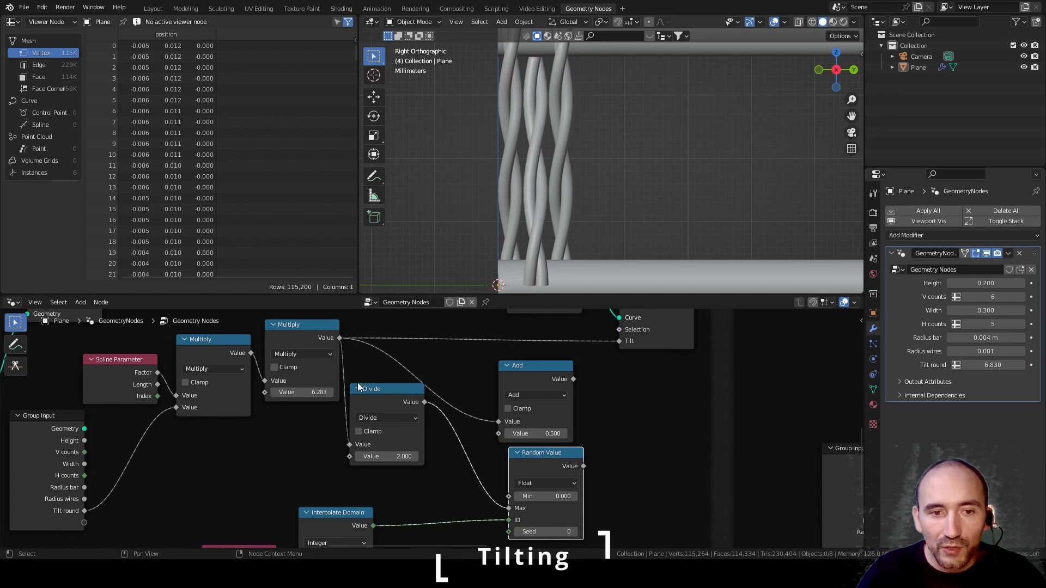
Step: Duplicate the Multiply node after Divide with factor -1, feeding Random Value's Min, and link Divide directly to Max
left_click(286, 341)
key("shift+d")
left_click(452, 440)
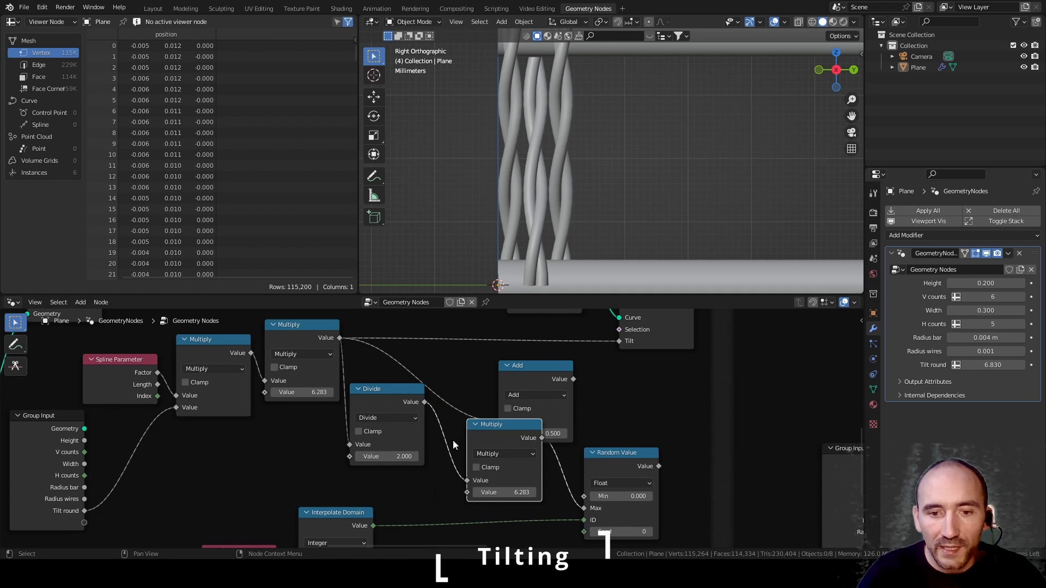
left_click(493, 493)
type("-1")
key("Return")
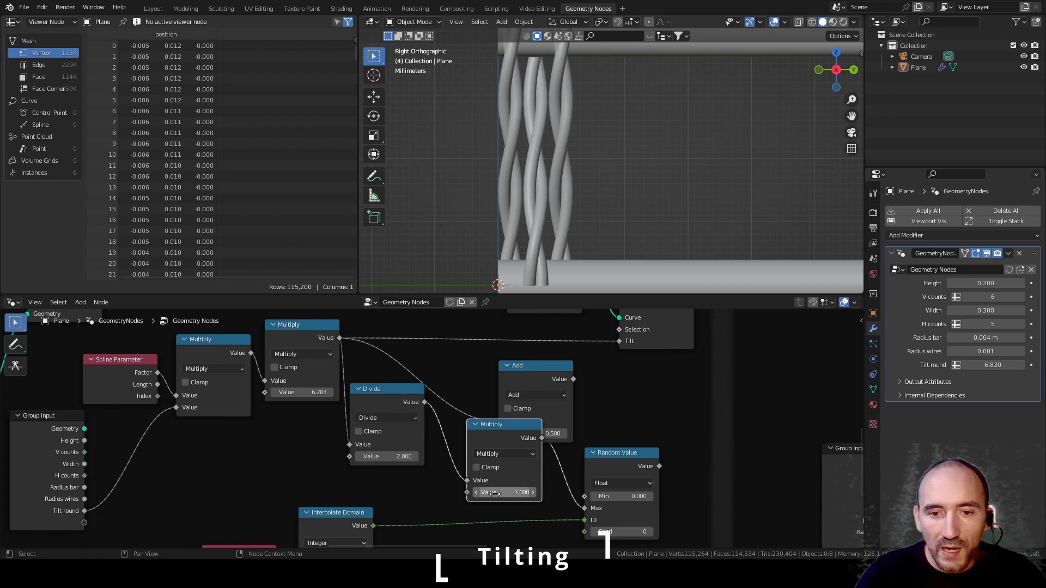
left_click_drag(542, 438, 584, 496)
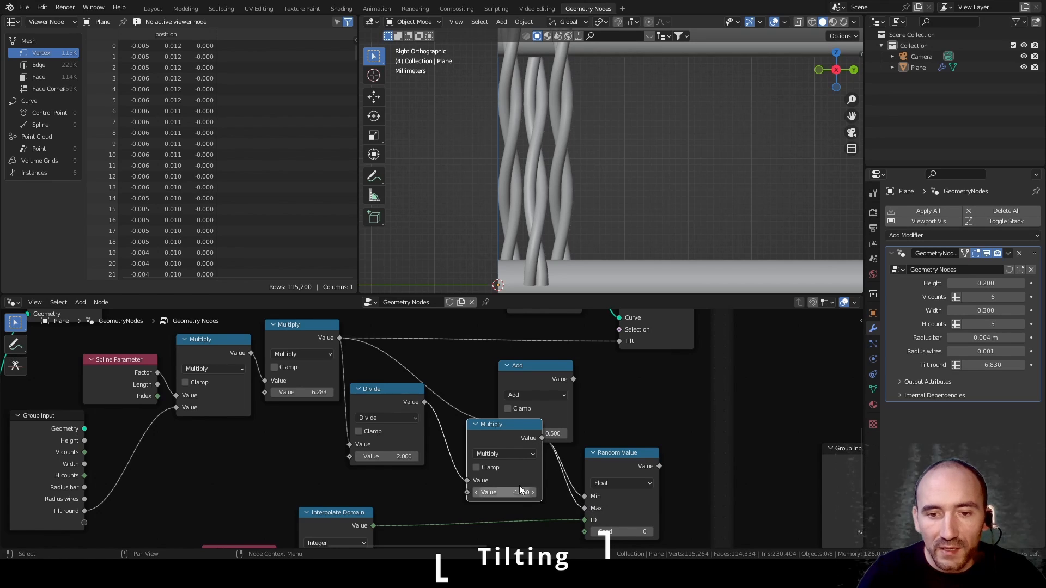
left_click_drag(424, 402, 586, 505)
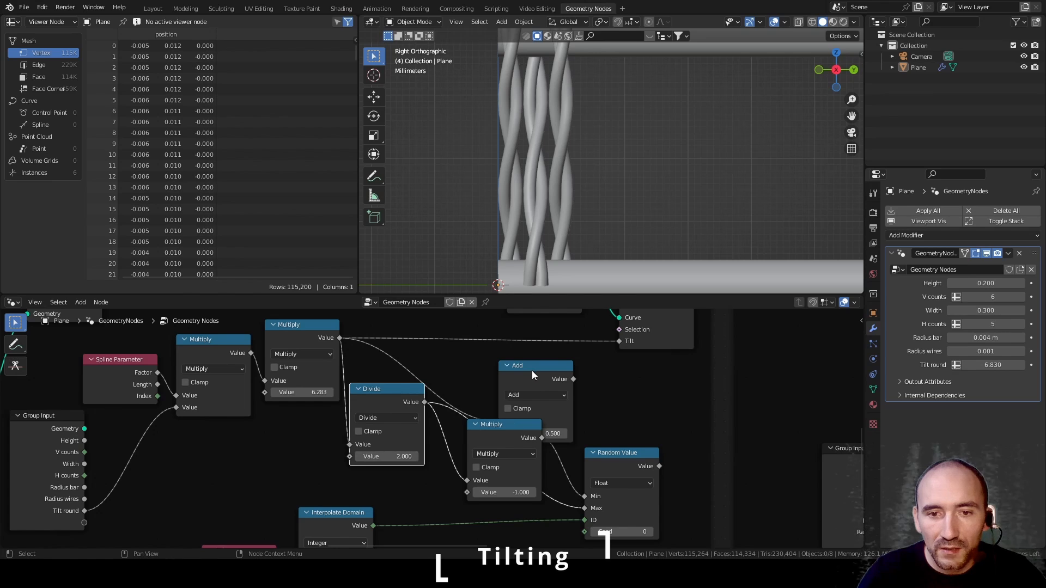
Step: Link Random Value to the Add node's second Value and move Interpolate Domain and Index closer to Random Value
left_click_drag(532, 370, 610, 365)
left_click_drag(659, 466, 576, 427)
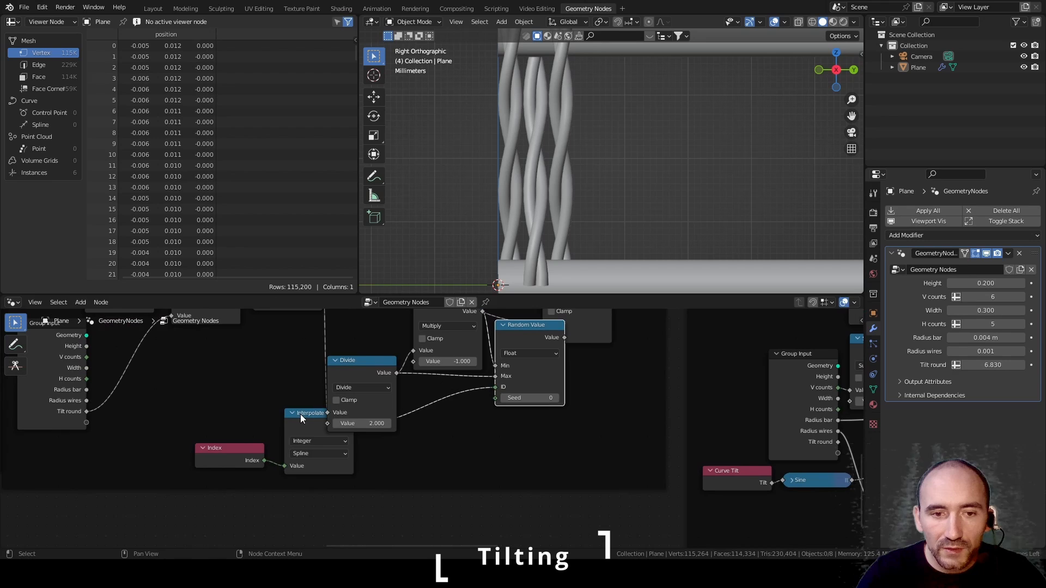
left_click_drag(301, 417, 429, 393)
left_click_drag(240, 459, 375, 451)
middle_click_drag(456, 397, 445, 449)
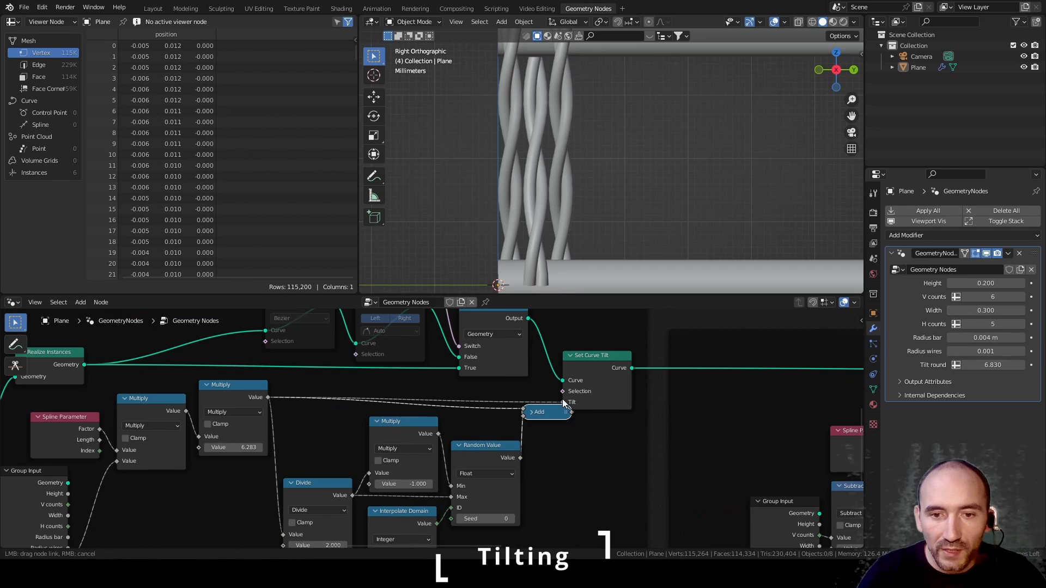
Step: Link the collapsed Add node to Set Curve Tilt's Tilt, shift Set Curve Tilt aside and check the wires' twist
left_click_drag(589, 363, 606, 355)
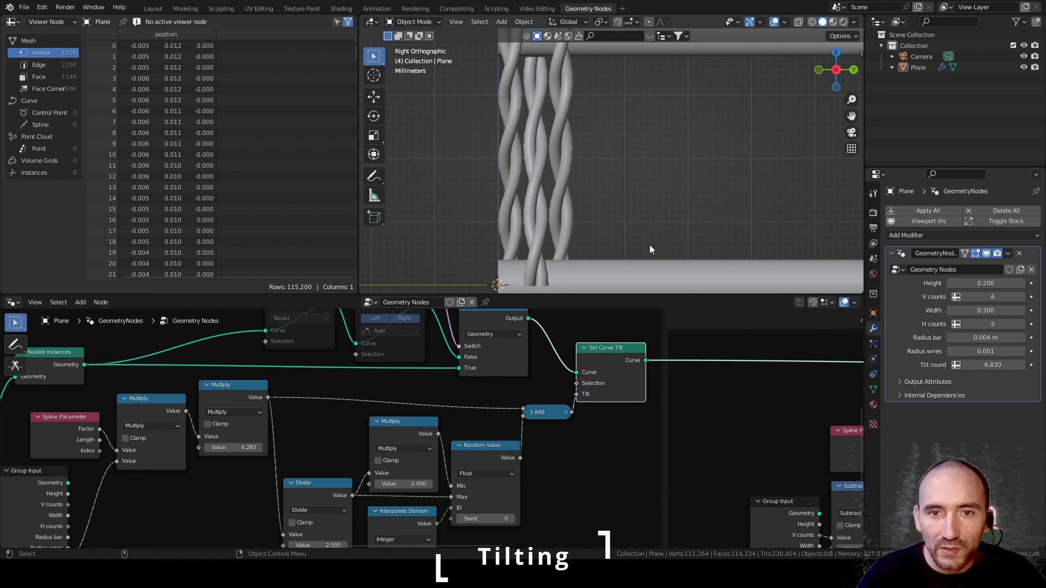
scroll(603, 186, "down", 4)
scroll(583, 191, "up", 3)
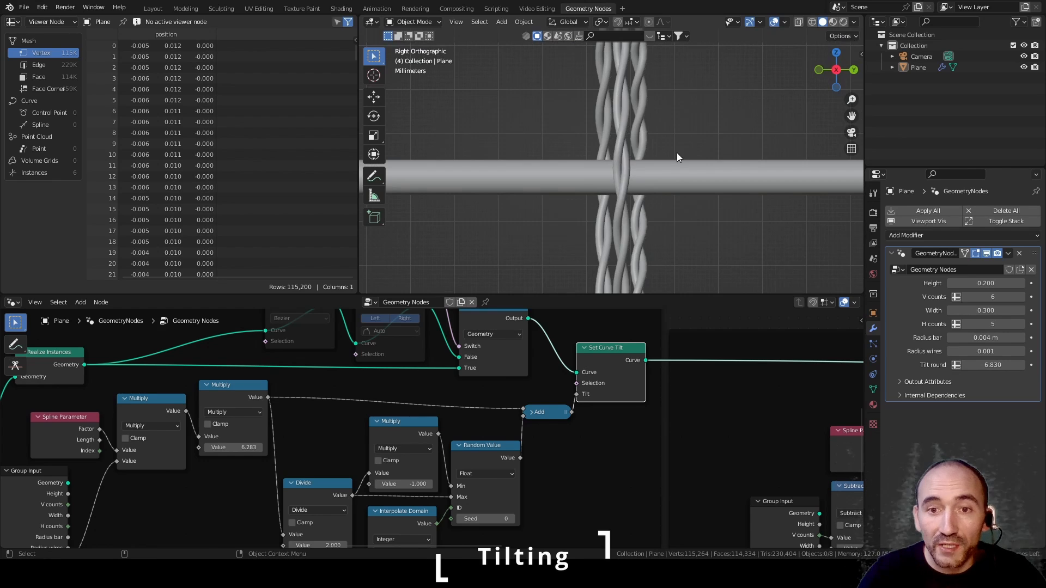
Step: Set the modifier's Tilt round to 20 and inspect the wires' twist up close around the bars
scroll(679, 160, "down", 2)
middle_click_drag(679, 164, 706, 146)
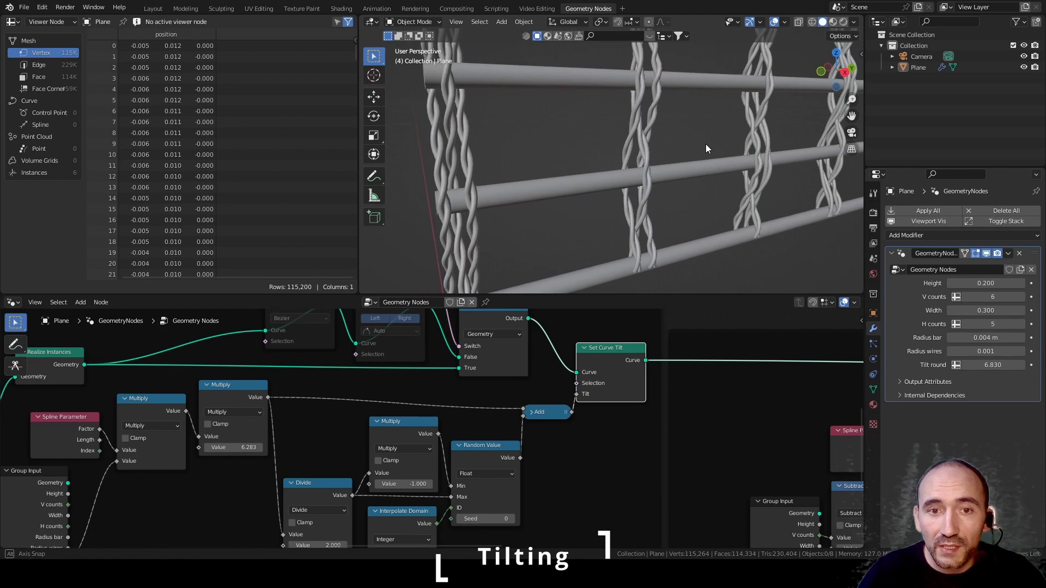
type("2")
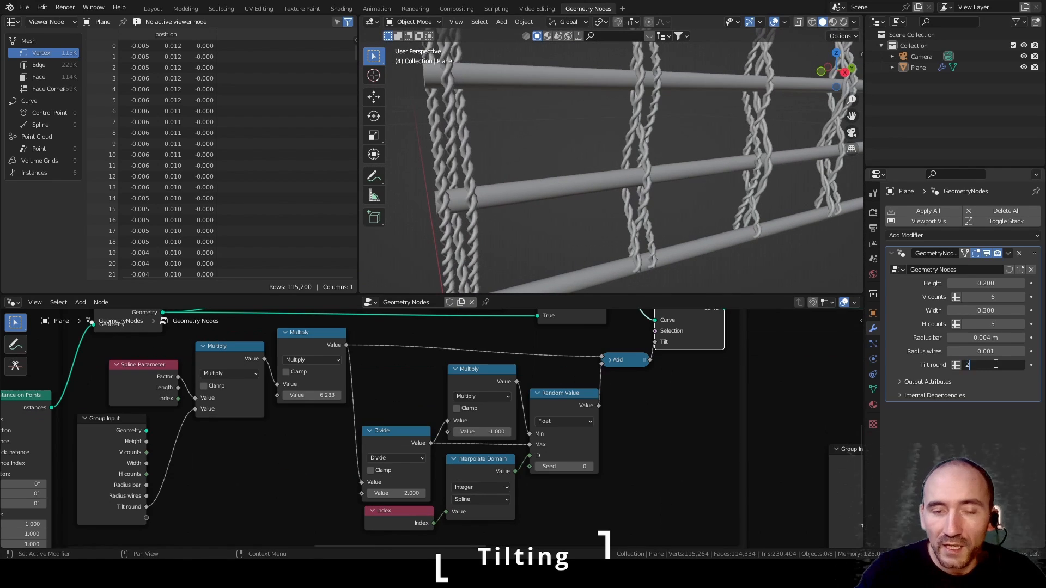
type("0")
key("Return")
scroll(576, 146, "down", 4)
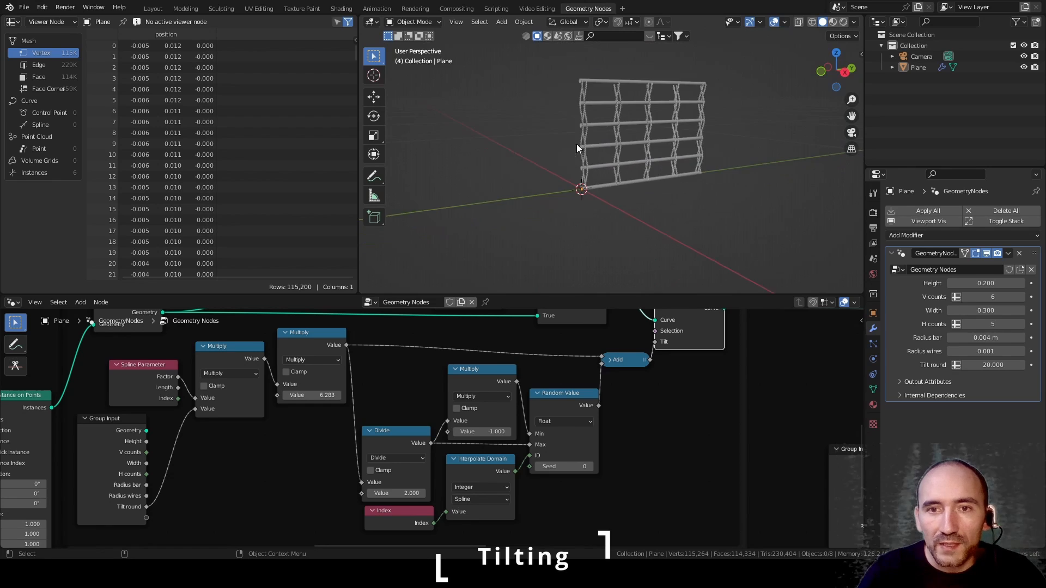
scroll(589, 126, "up", 5)
scroll(536, 135, "up", 3)
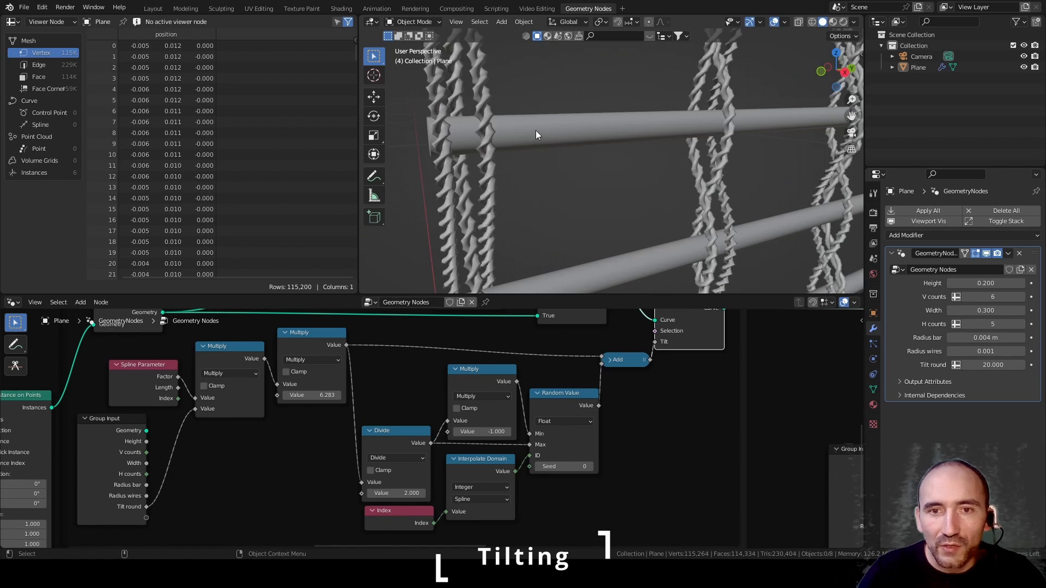
middle_click_drag(545, 149, 551, 111)
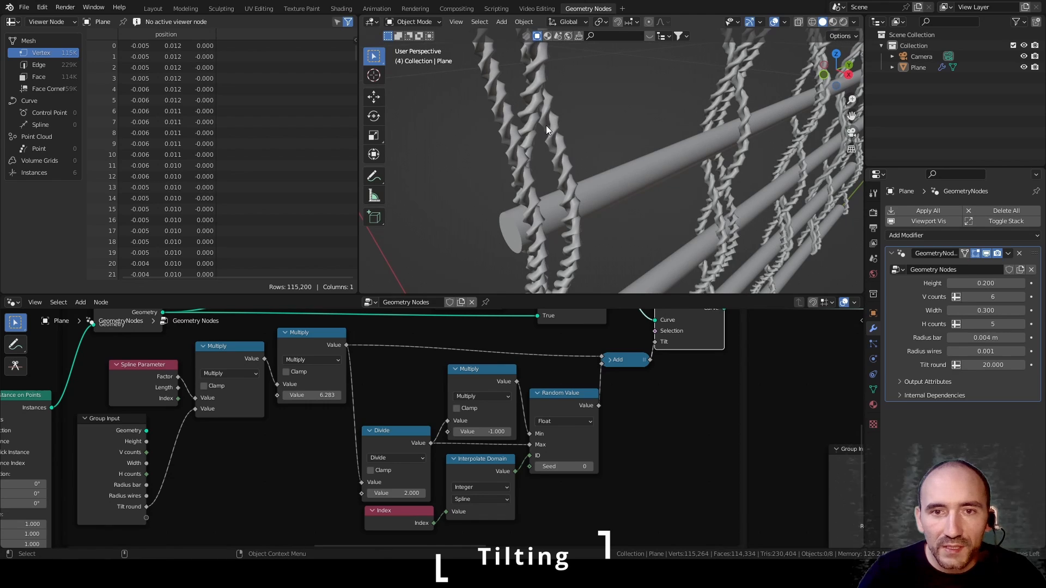
Step: Toggle muting of the Bezier spline type node and the Auto handle type node ahead of the Switch node
scroll(446, 364, "down", 4)
middle_click_drag(442, 333, 442, 472)
scroll(442, 472, "up", 4)
left_click(449, 402)
key("m")
left_click_drag(375, 392, 384, 399)
key("m")
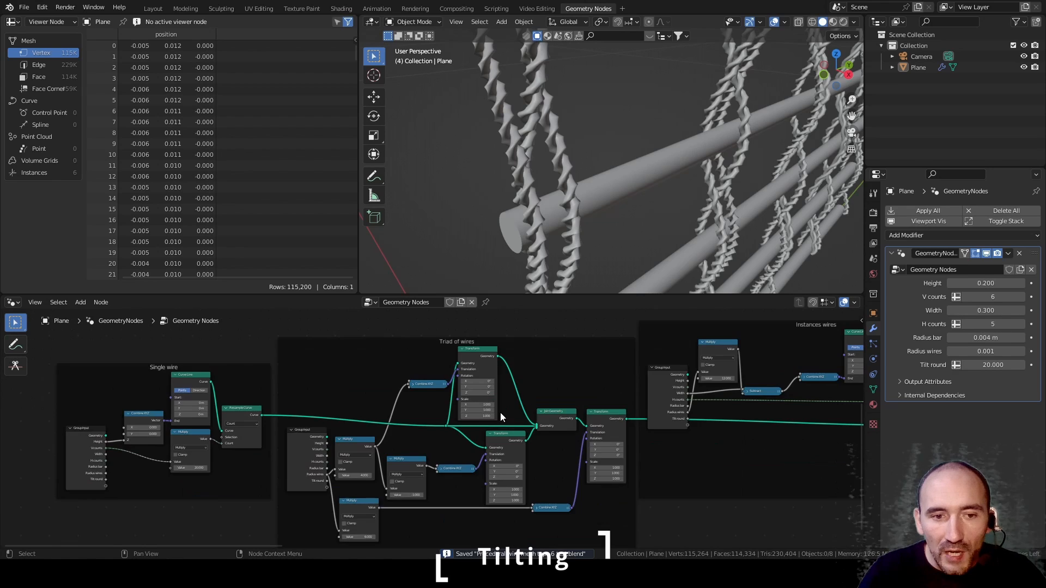
Step: Set the modifier's Height to 1, V counts to 50, Width to 1 and H counts to 10
middle_click_drag(209, 453, 467, 408)
scroll(467, 409, "up", 6)
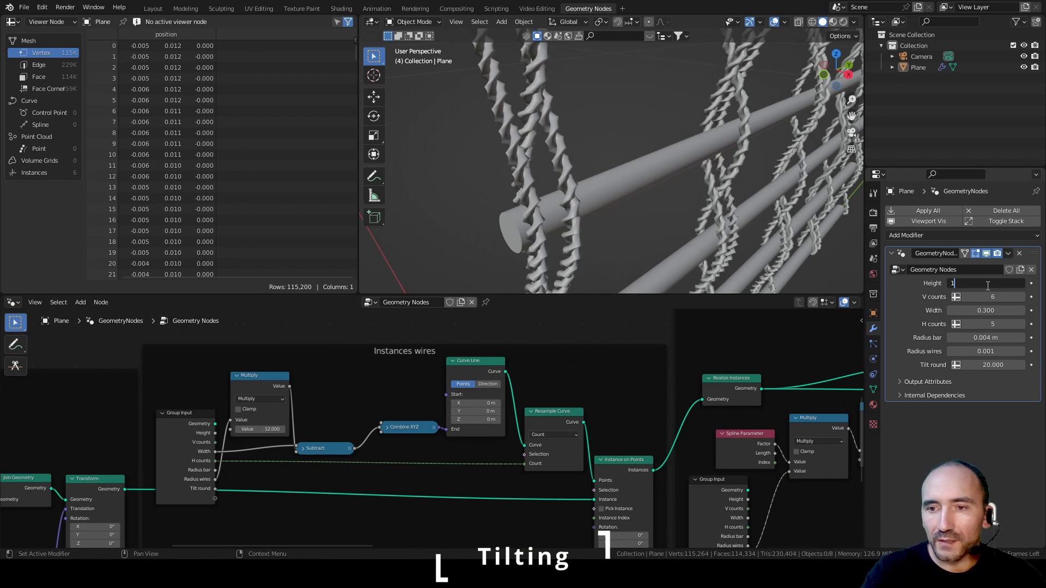
key("Tab")
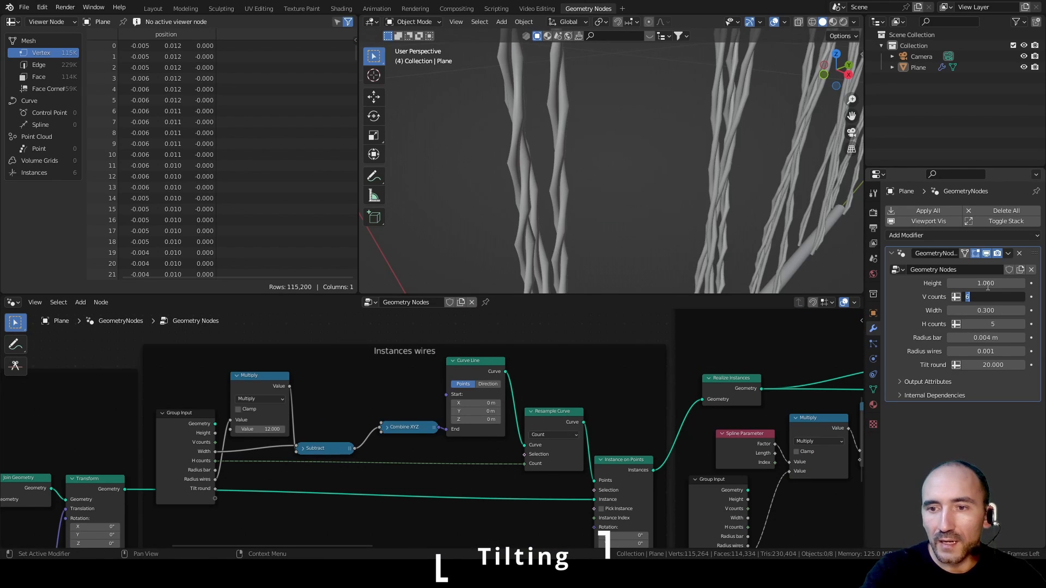
type("50")
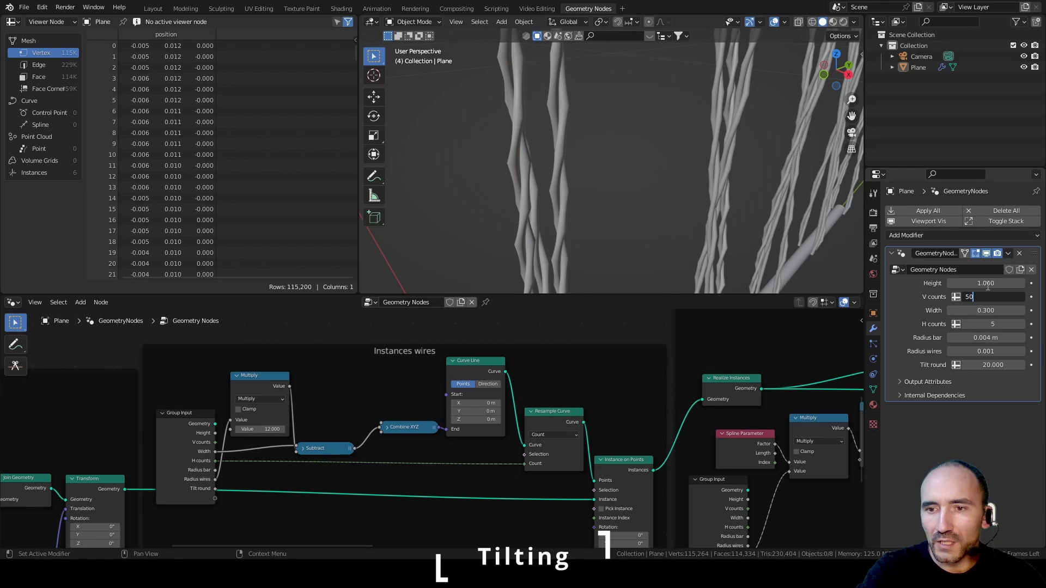
key("Tab")
type("1")
key("Tab")
type("10")
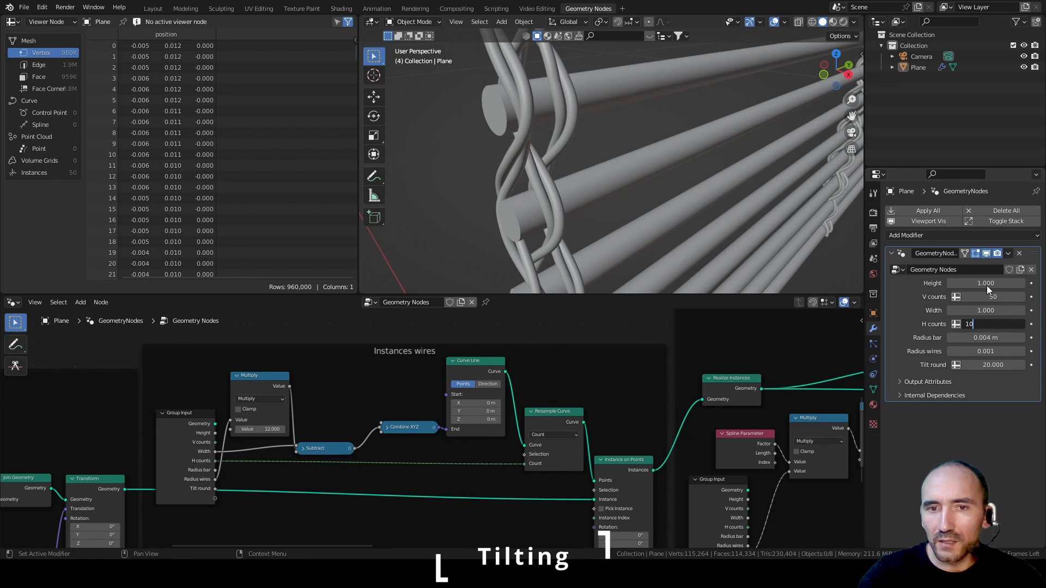
key("Return")
Step: In the Single wire frame, set the Multiply node feeding Resample Curve's Count to 5
middle_click_drag(225, 455, 747, 394)
middle_click_drag(360, 435, 688, 420)
middle_click_drag(326, 437, 430, 416)
scroll(430, 416, "up", 5)
scroll(429, 415, "up", 1)
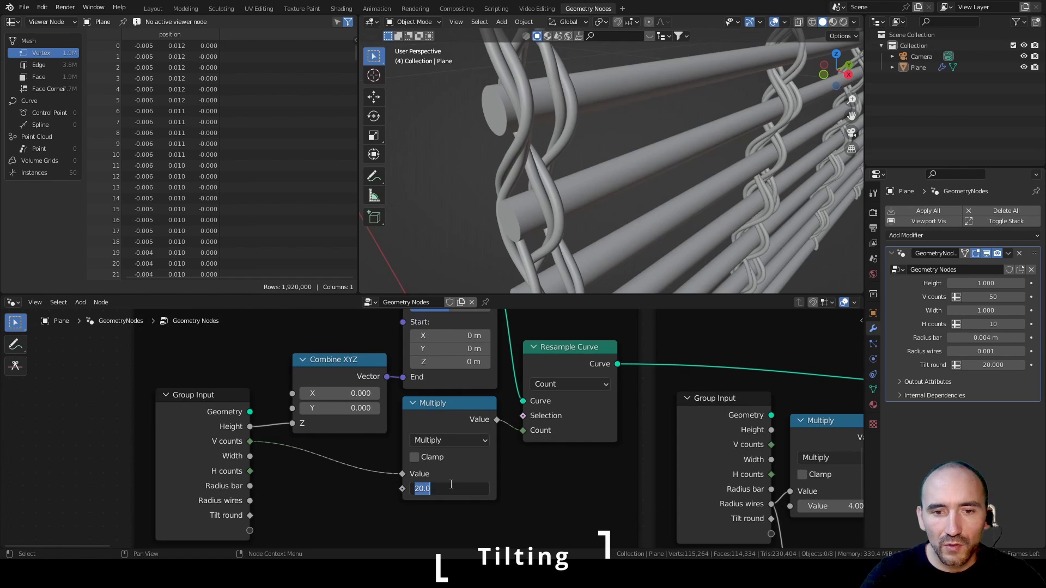
type("5")
key("Return")
Step: Set the modifier's Radius bar to 0.003 m
left_click(966, 338)
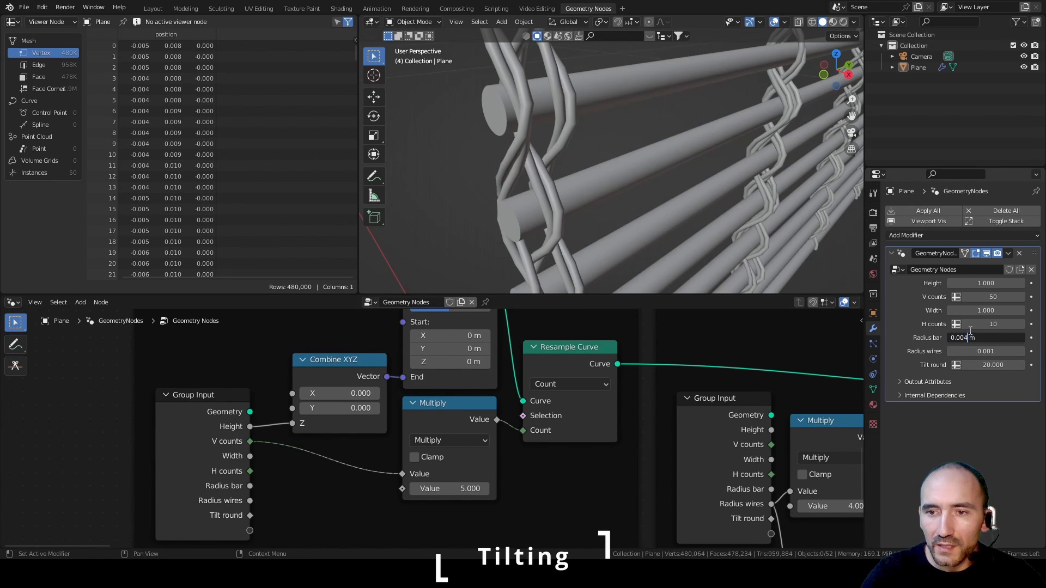
type("0.003")
key("Return")
Step: Insert a Set Material node between the wires' Curve to Mesh and Join Geometry, and duplicate it onto the bars' link into Join Geometry
scroll(392, 405, "down", 8)
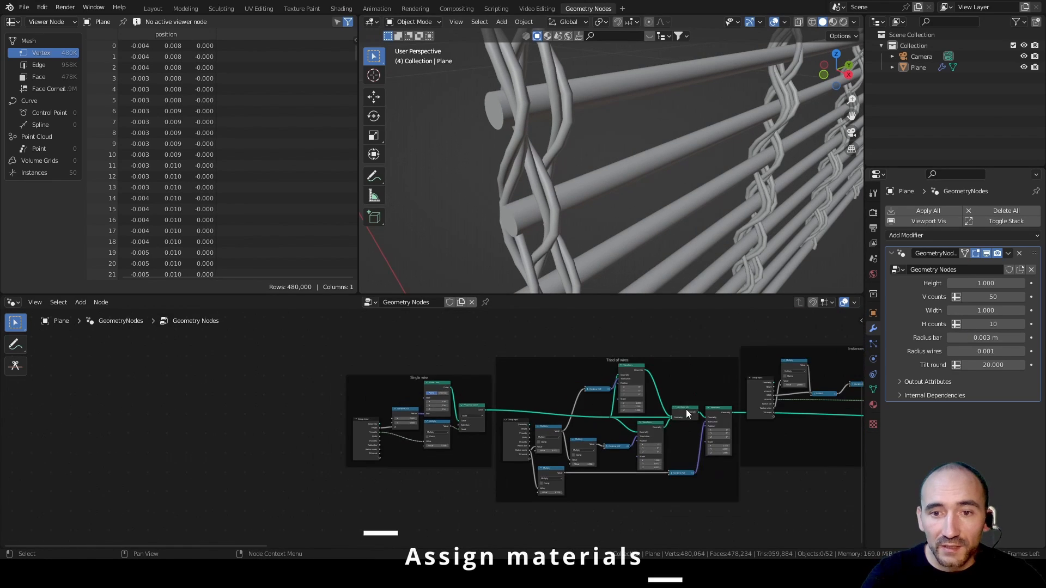
middle_click_drag(646, 399, 267, 418)
middle_click_drag(817, 389, 208, 436)
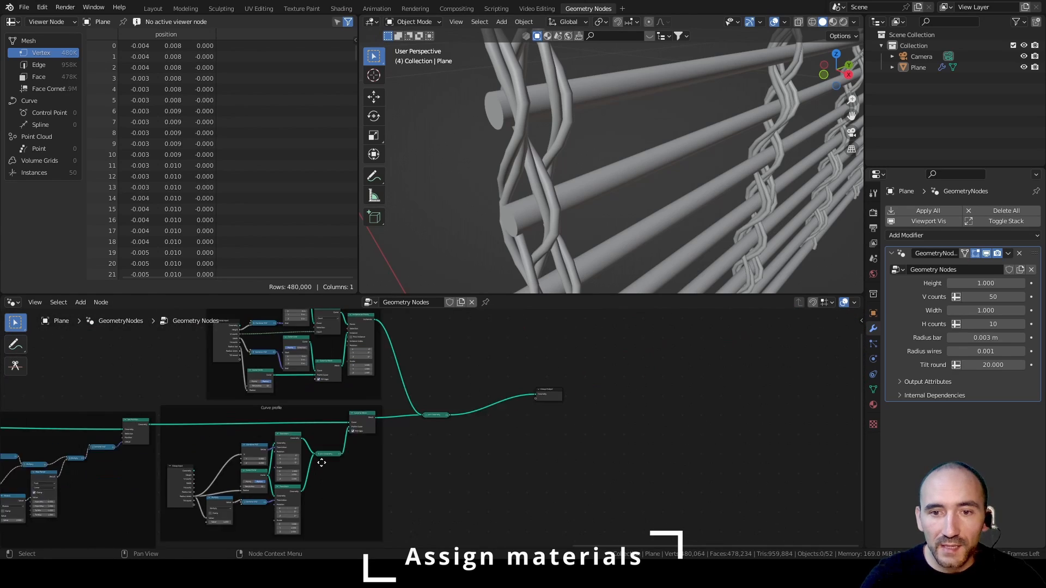
scroll(385, 445, "up", 4)
scroll(385, 445, "up", 5)
middle_click_drag(399, 449, 413, 507)
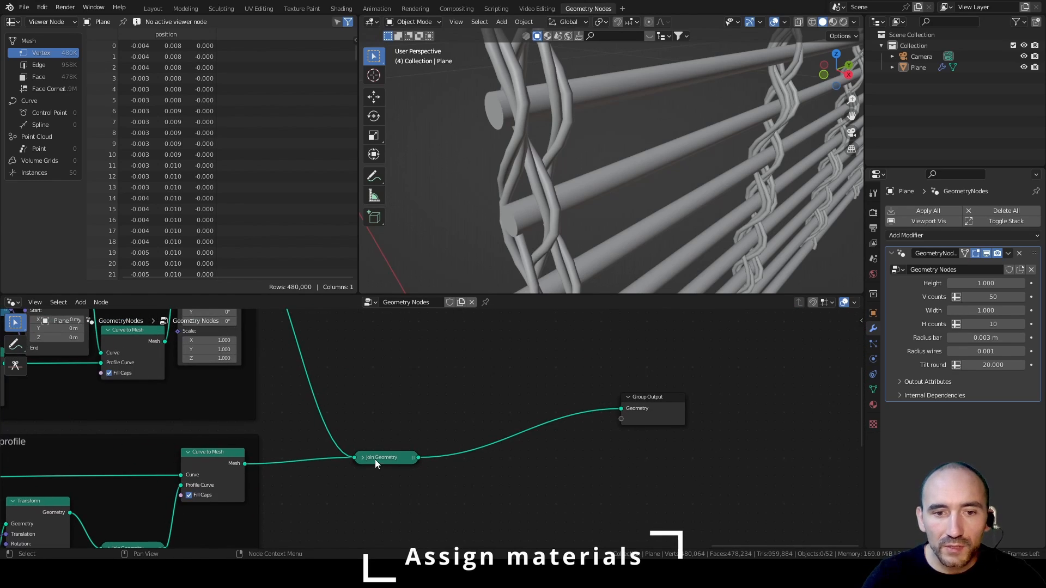
key("shift+a")
type("set mat")
key("Return")
left_click(312, 446)
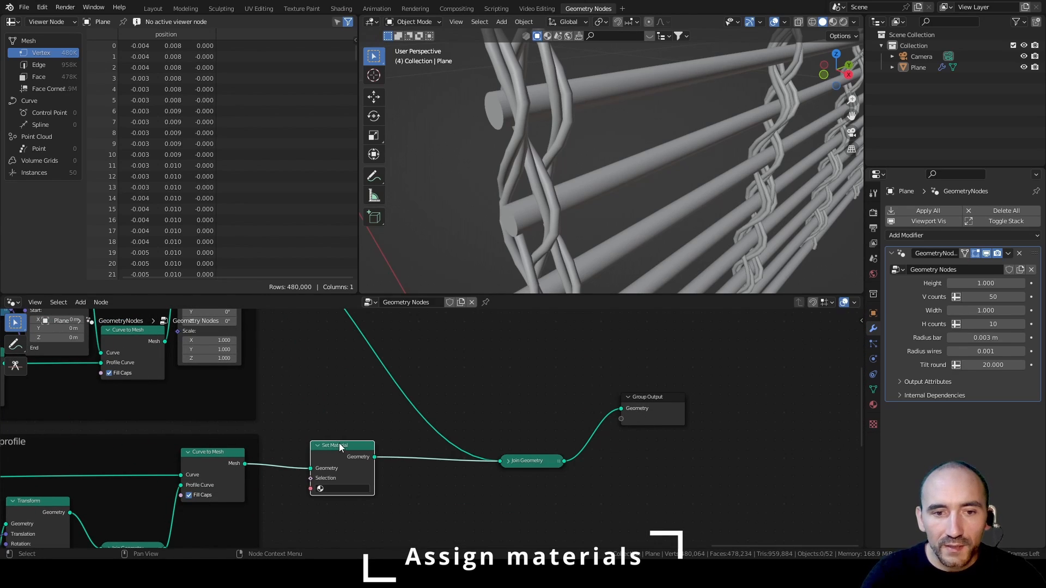
key("shift+d")
left_click(343, 342)
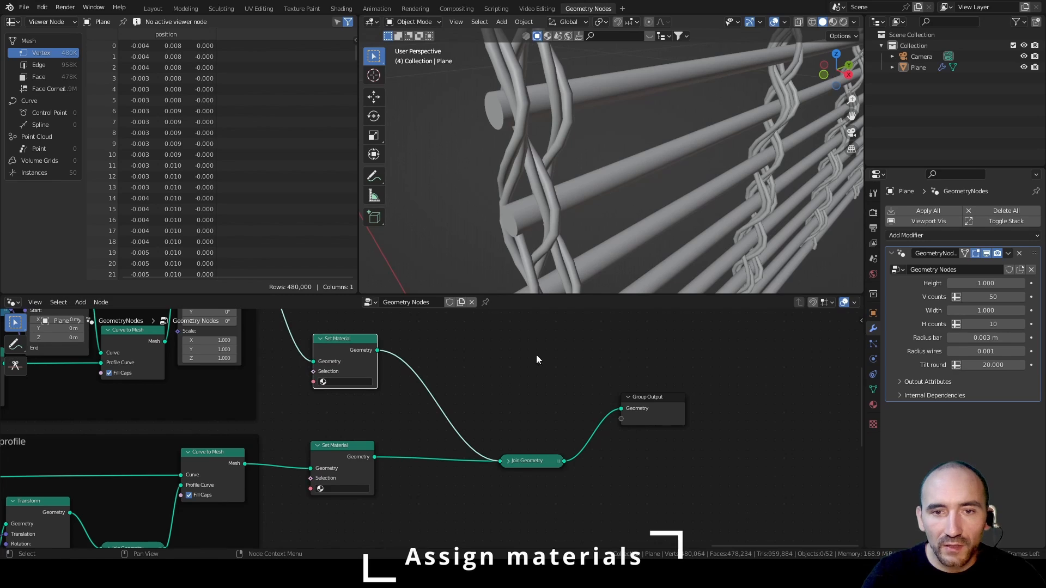
Step: Create a new material on the Plane object and name it Gold
left_click(873, 405)
left_click(933, 256)
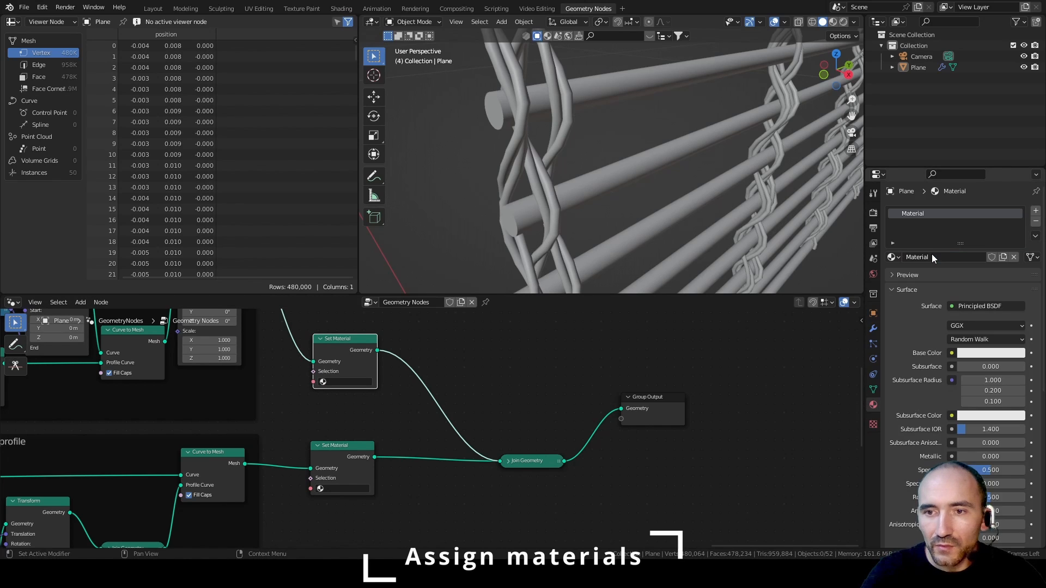
double_click(933, 256)
type("Gold")
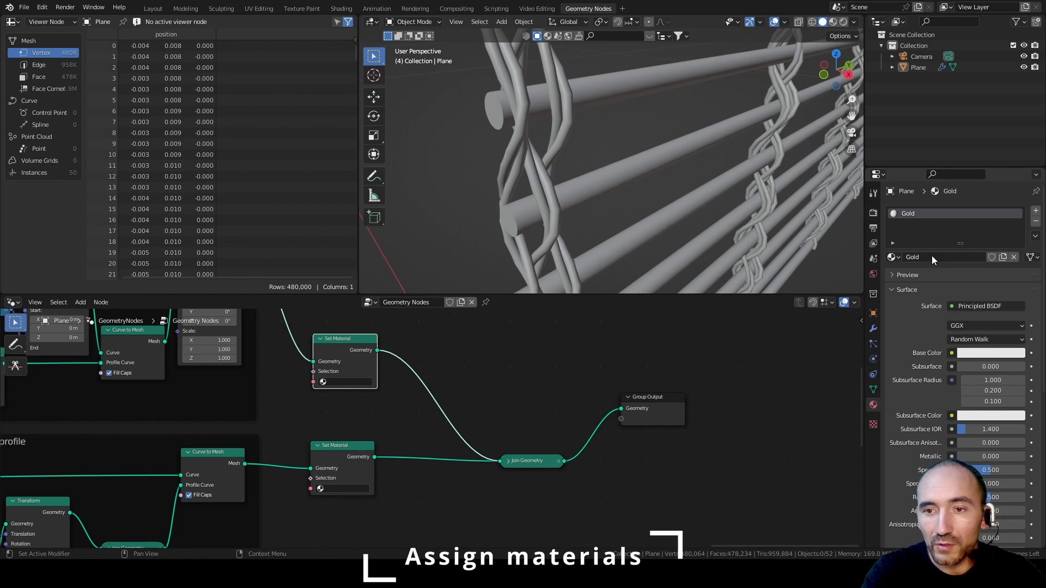
key("Return")
Step: Give Gold a yellow Base Color, Metallic 1.000 and Roughness 0.050, and assign it in the wires' Set Material node
left_click(992, 353)
left_click(933, 258)
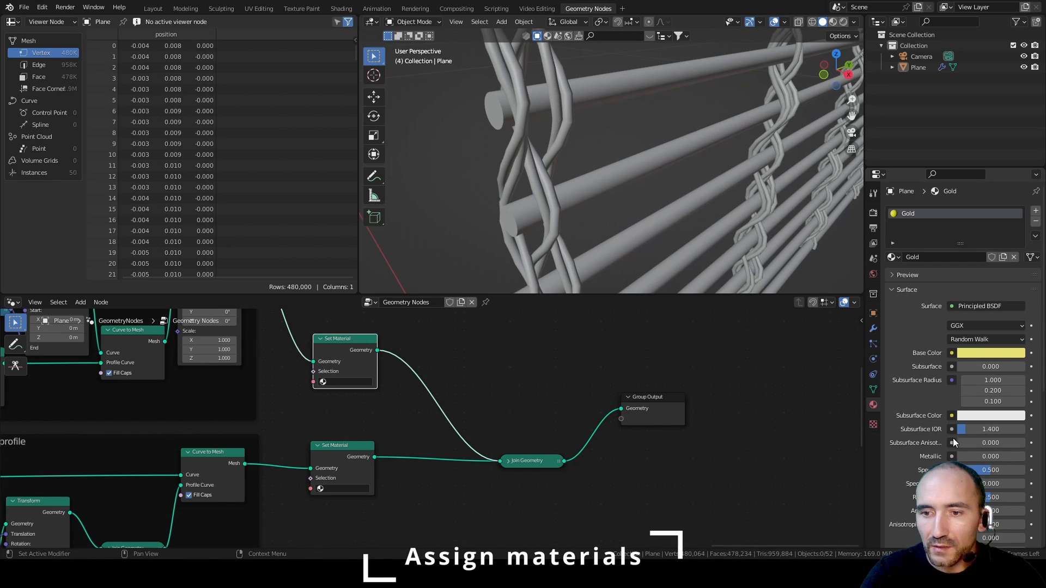
left_click_drag(964, 457, 1009, 456)
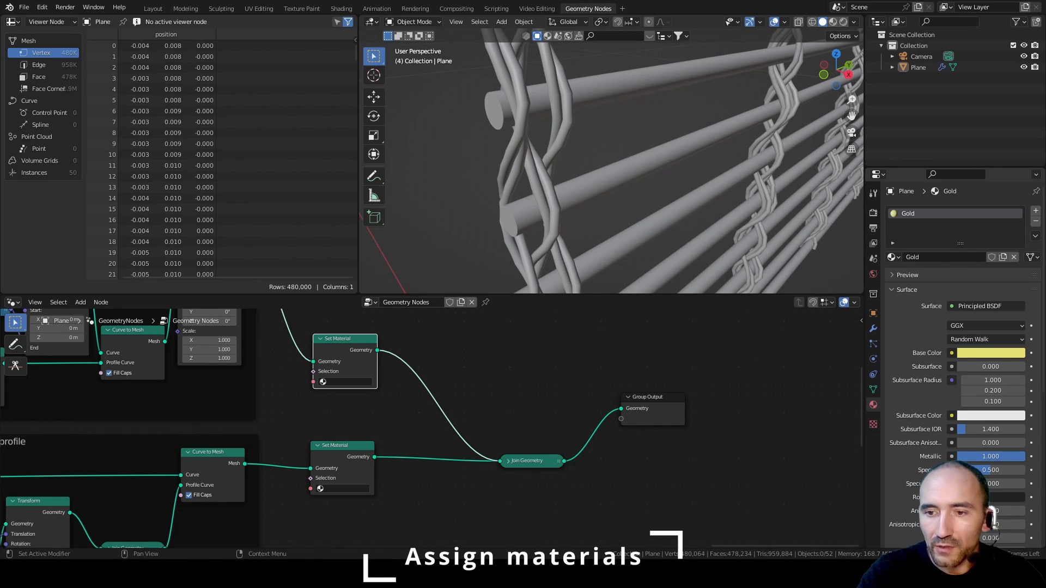
left_click_drag(992, 498, 962, 497)
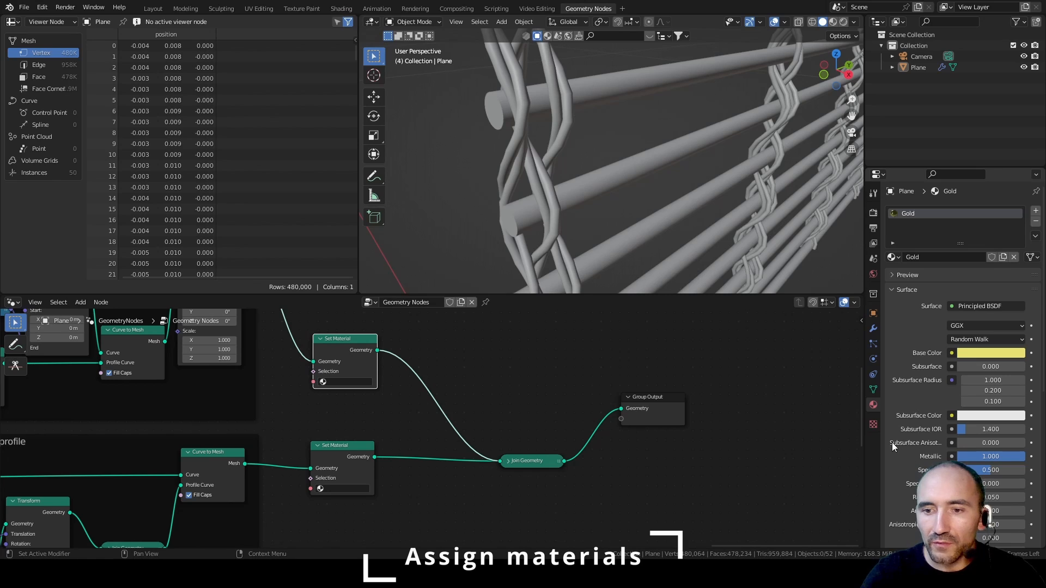
left_click(340, 488)
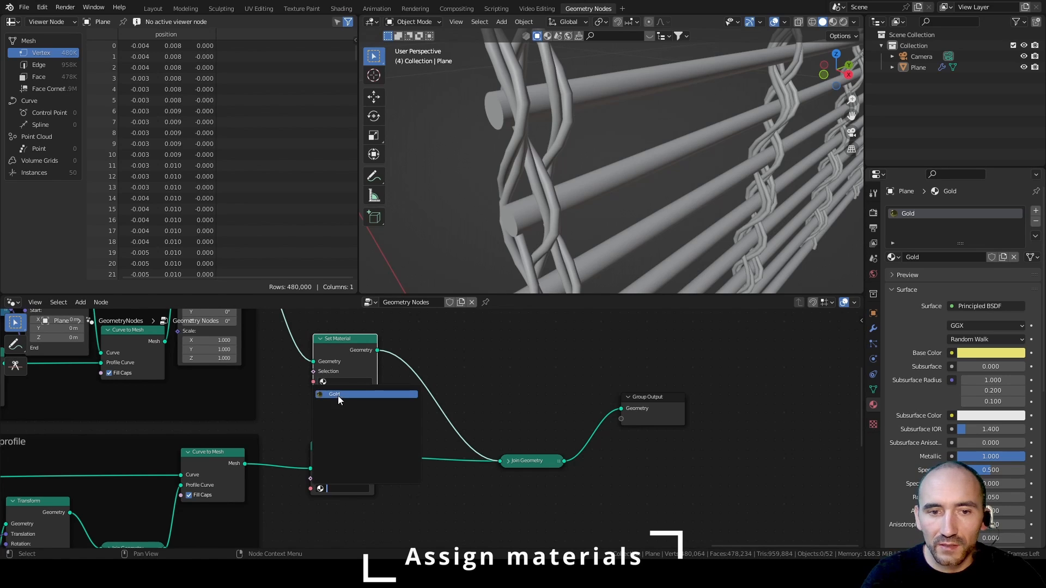
left_click(339, 395)
Step: Add a second material named Steel with Metallic 1.000 and assign it in the bars' Set Material node
left_click(1036, 211)
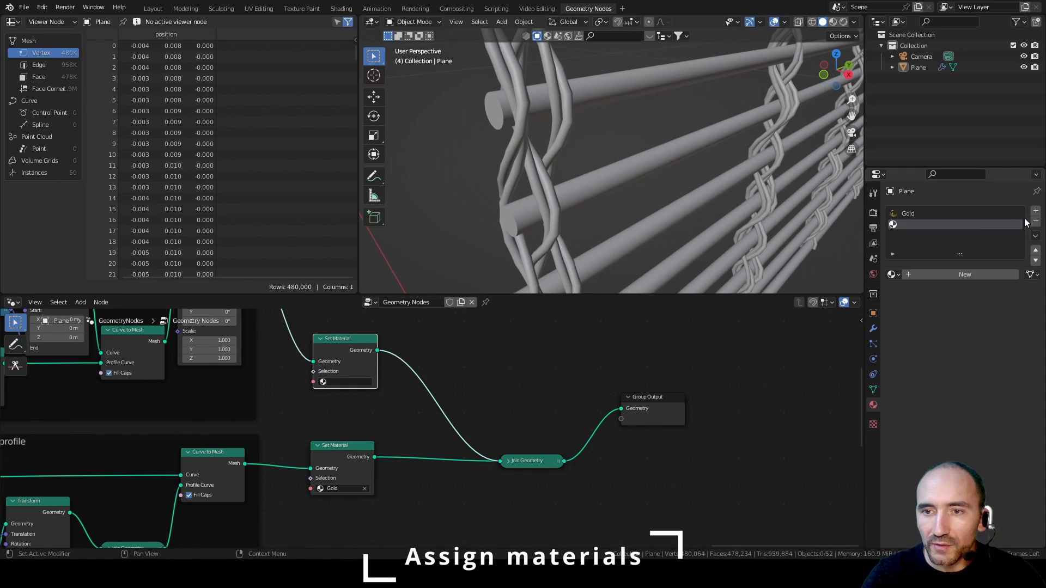
left_click(949, 274)
double_click(927, 273)
type("Steel")
key("Return")
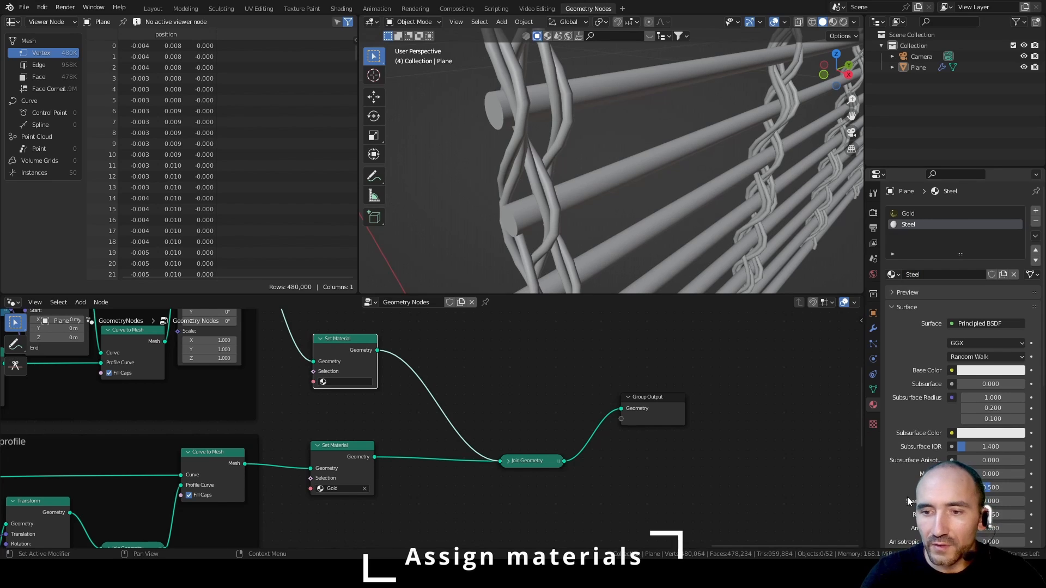
left_click(323, 382)
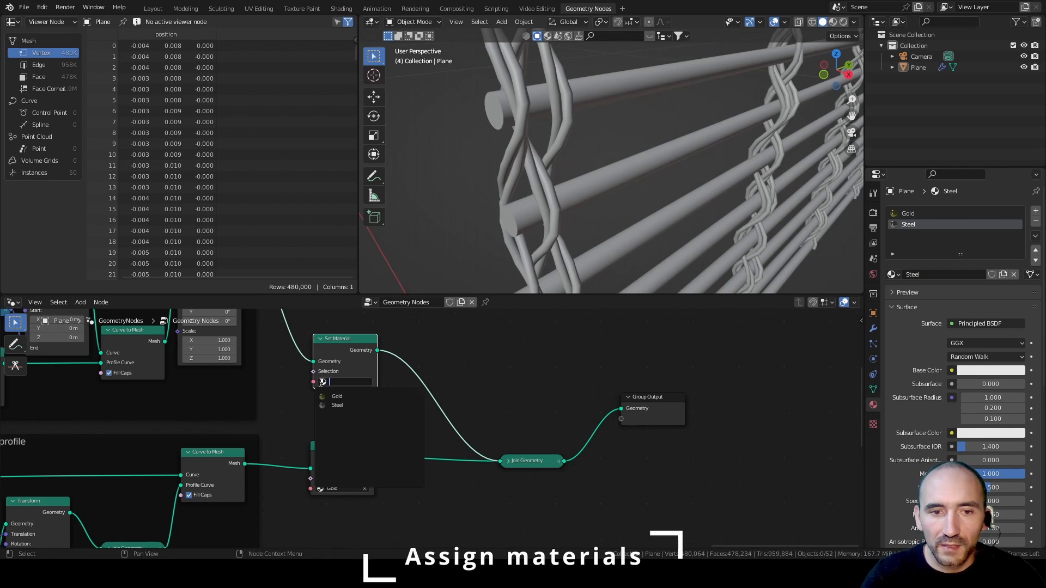
left_click(349, 404)
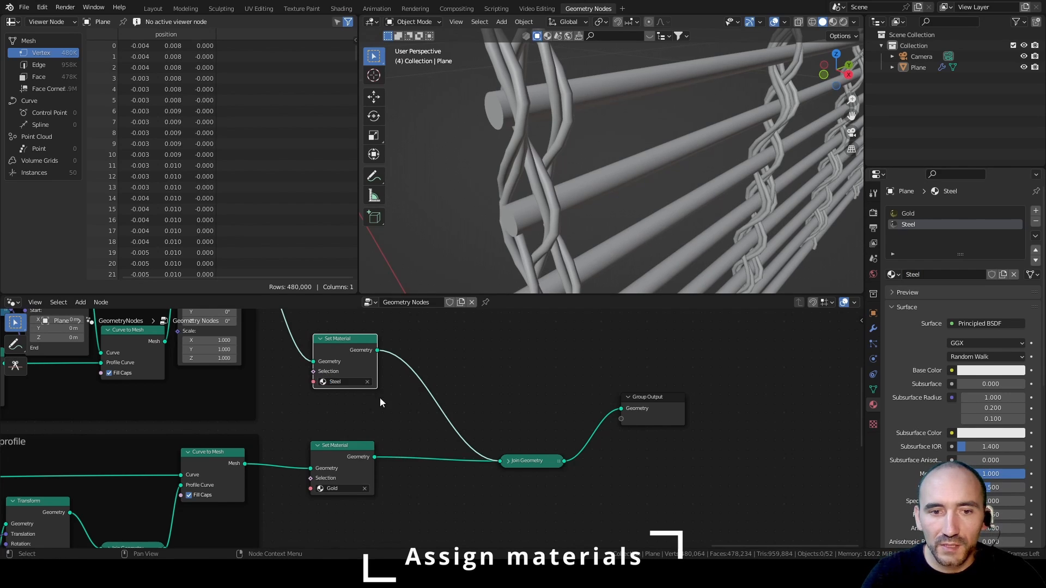
Step: Switch the viewport to Material Preview shading and inspect the gold wires and steel bars across the mesh
left_click(832, 22)
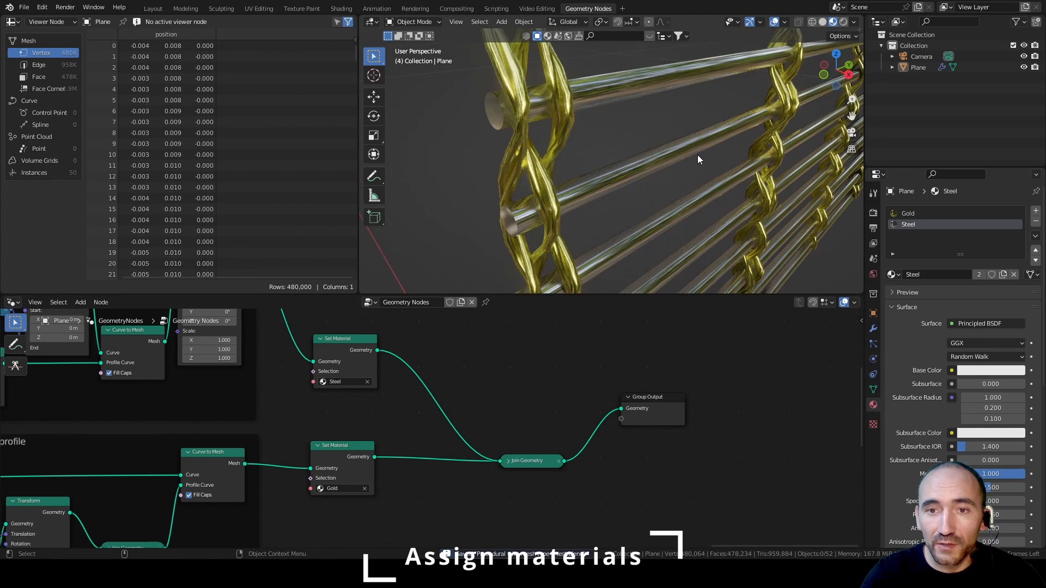
scroll(700, 160, "down", 8)
middle_click_drag(772, 171, 567, 166)
scroll(567, 167, "up", 4)
scroll(568, 167, "down", 1)
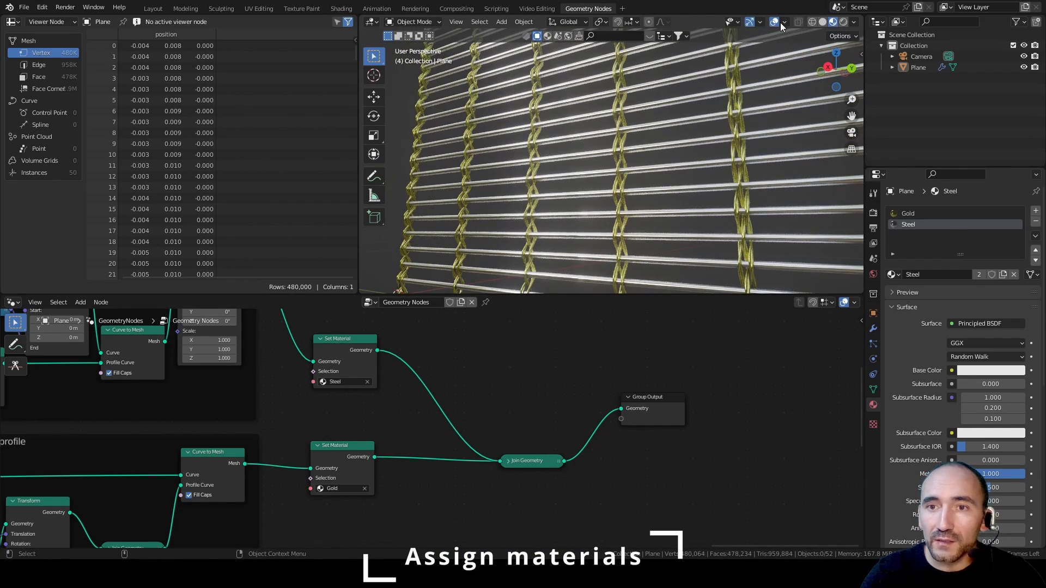
Step: Choose Eevee as the render engine and switch the viewport to Rendered shading
left_click(873, 212)
left_click(963, 210)
left_click(972, 222)
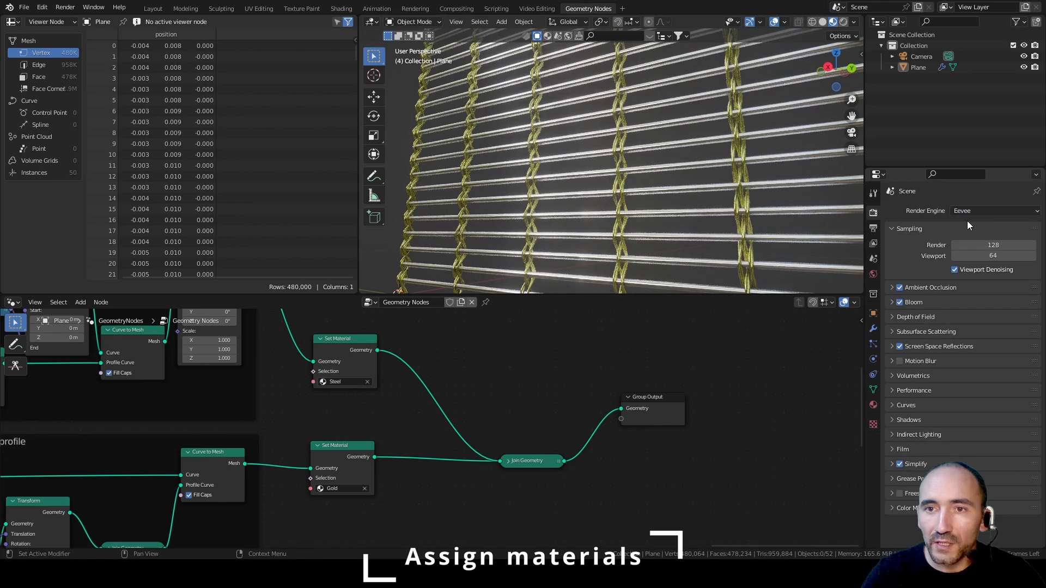
left_click(843, 22)
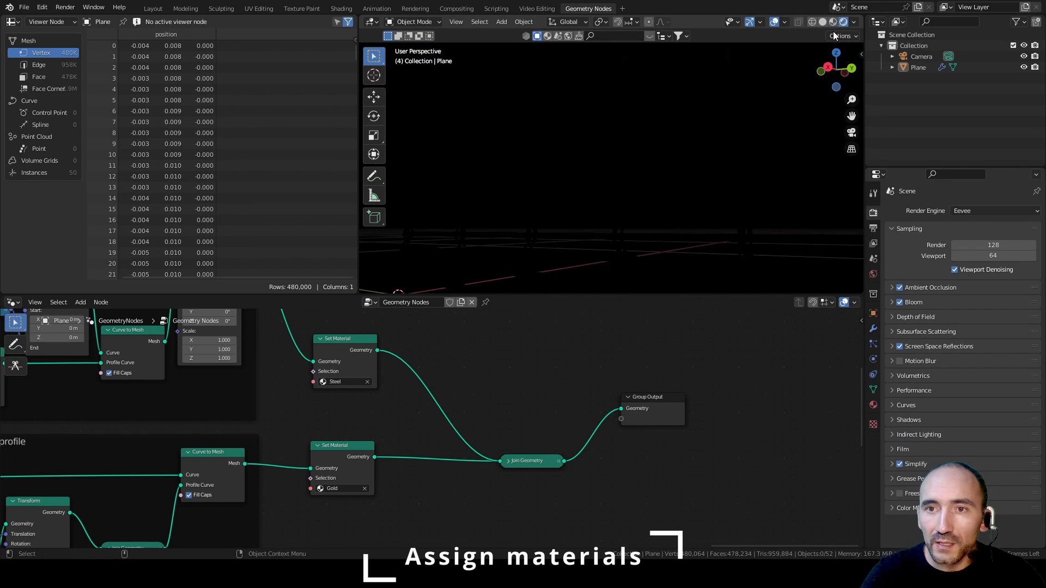
Step: Set the World's Color to an Environment Texture and load the hdrmaps_com_free_057 HDR image
left_click(873, 274)
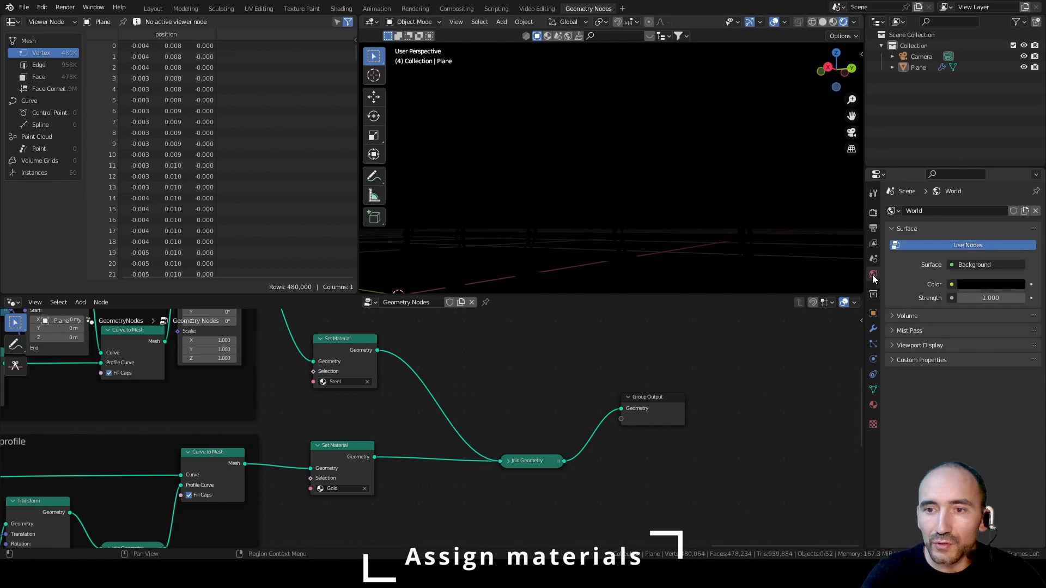
left_click(952, 283)
left_click(763, 335)
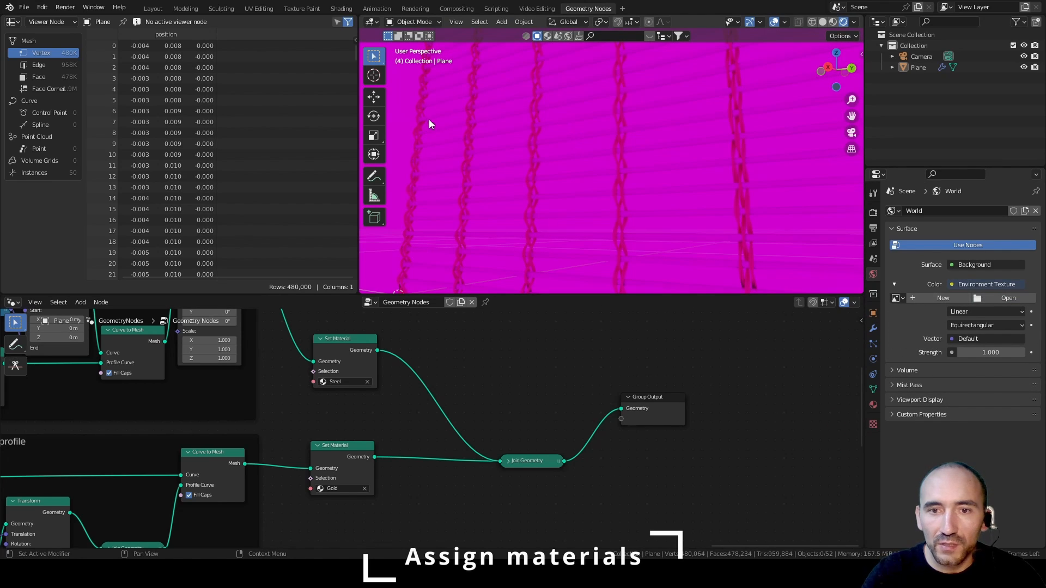
double_click(429, 119)
Step: Set the World background's Strength to 3
left_click(991, 393)
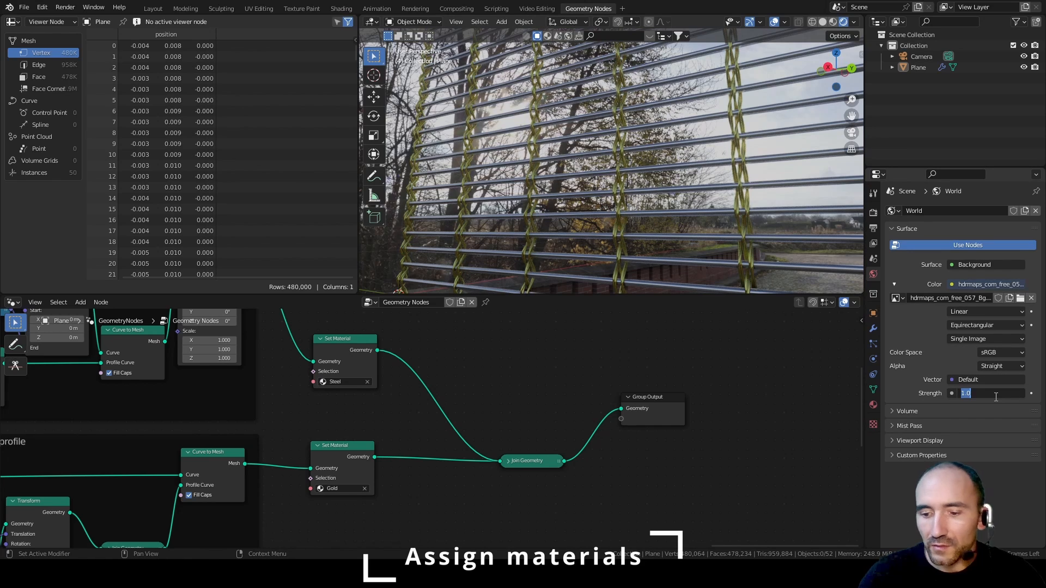
type("3")
key("Return")
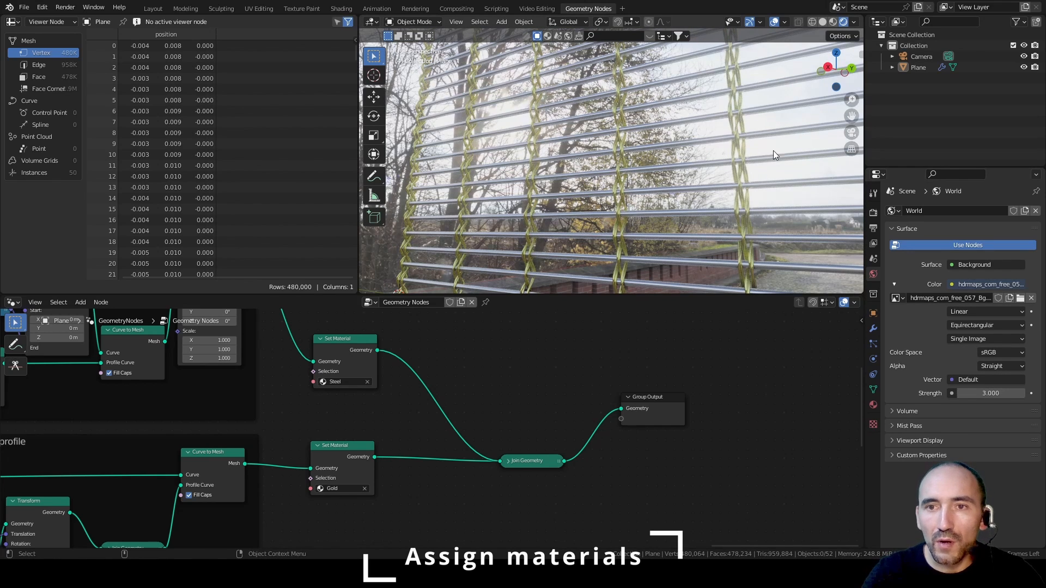
Step: Make the render's film background transparent so the HDR image is hidden behind the mesh
left_click(873, 213)
left_click(904, 449)
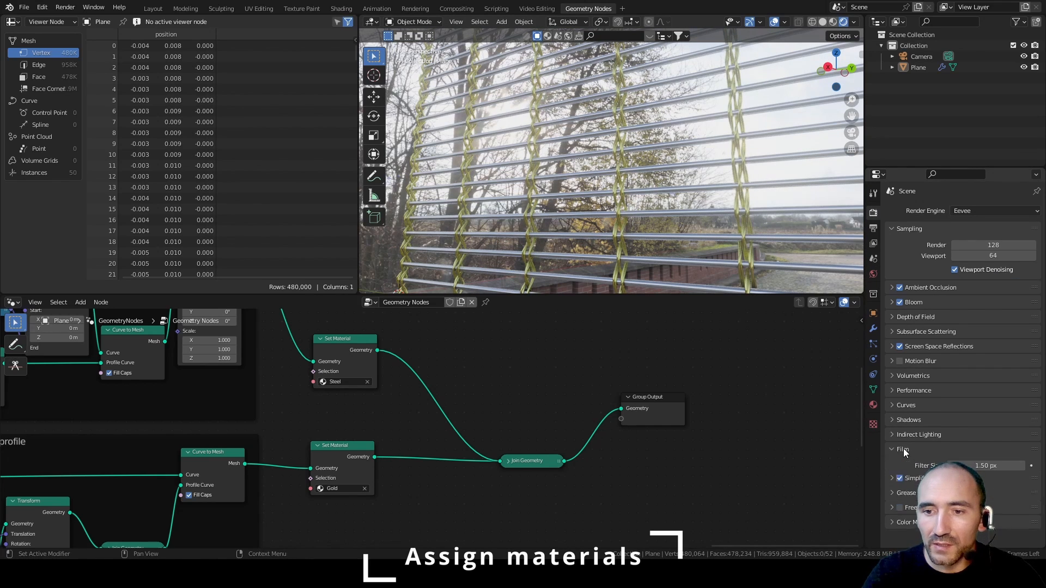
left_click(954, 478)
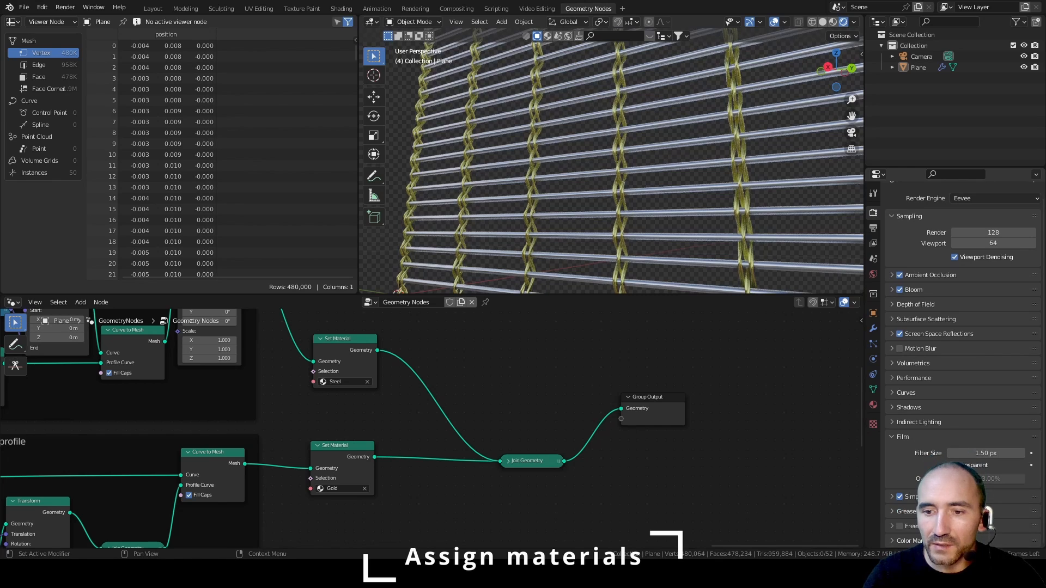
scroll(951, 506, "down", 5)
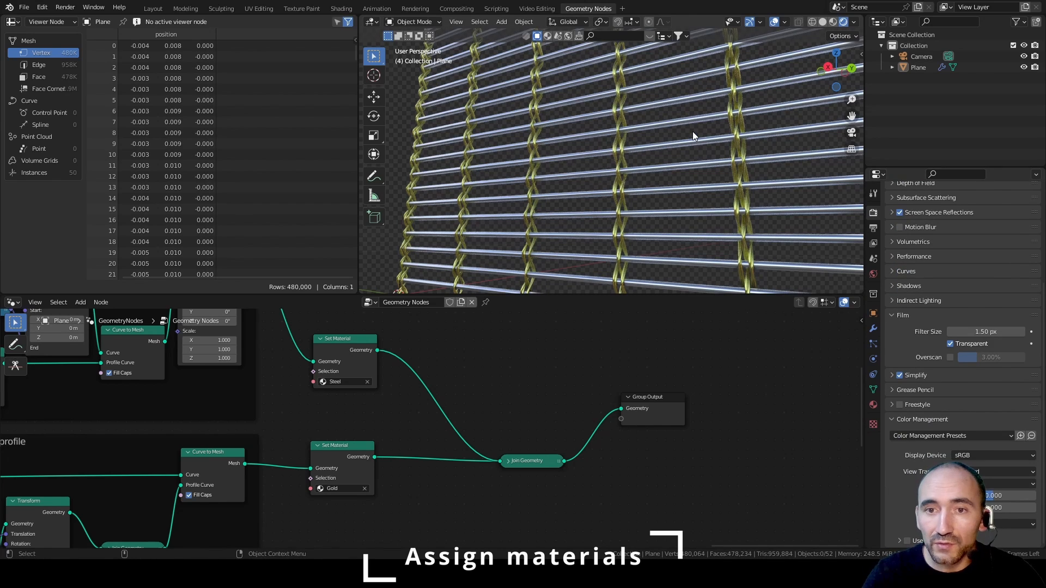
Step: Shift the Gold material's Base Color from pale yellow towards a warmer, deeper gold
left_click(874, 405)
scroll(925, 258, "up", 5)
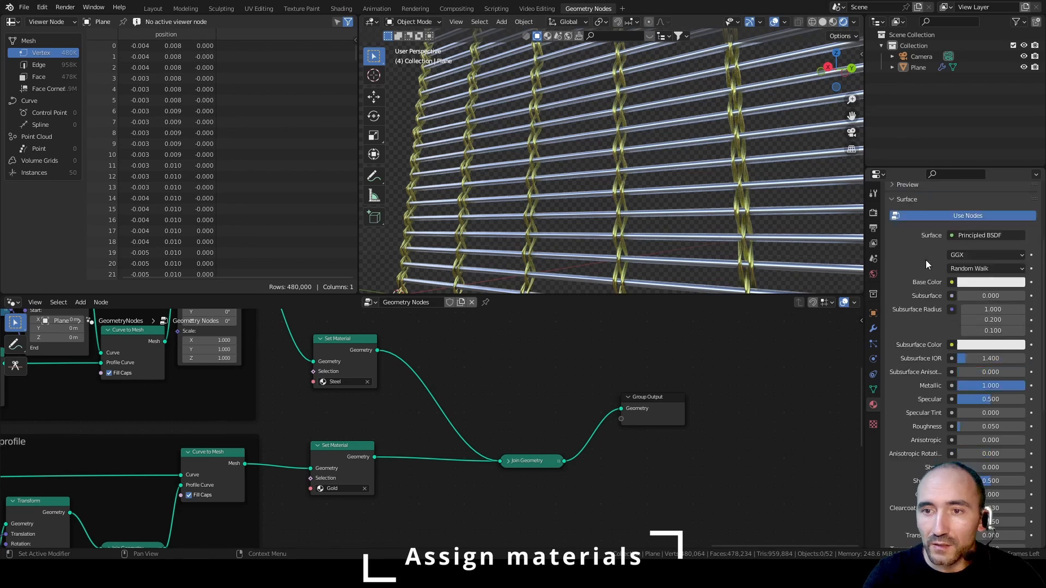
left_click(904, 214)
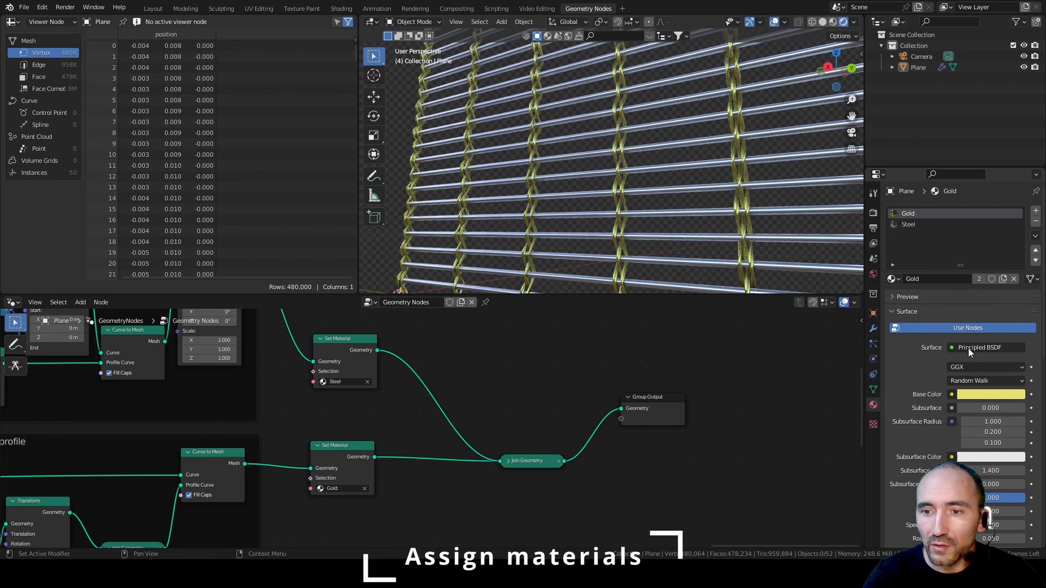
left_click(988, 395)
left_click(951, 296)
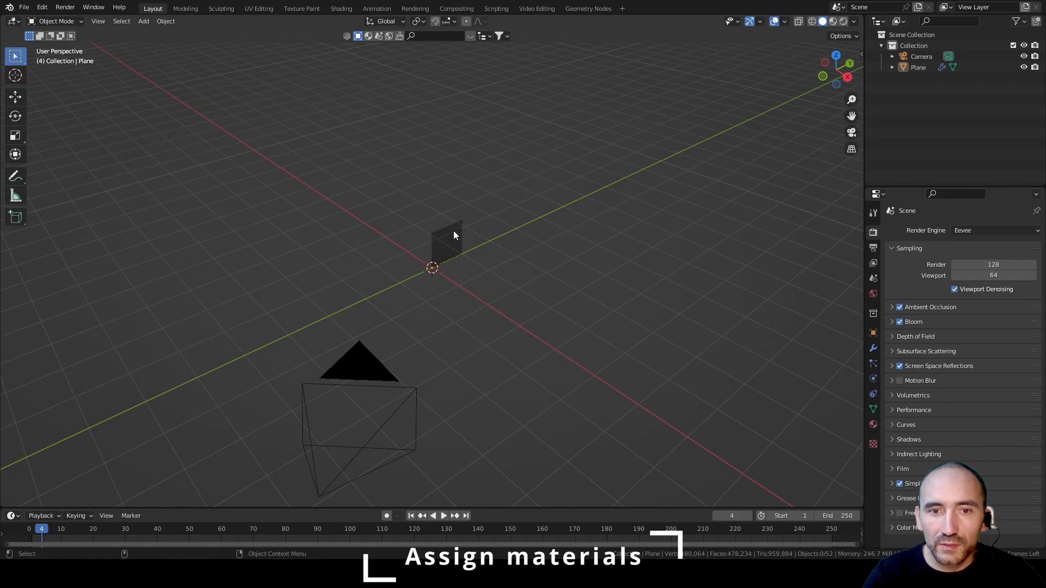
Step: Frame the wire mesh plane in the Layout workspace's viewport and display it in Rendered shading
left_click(454, 235)
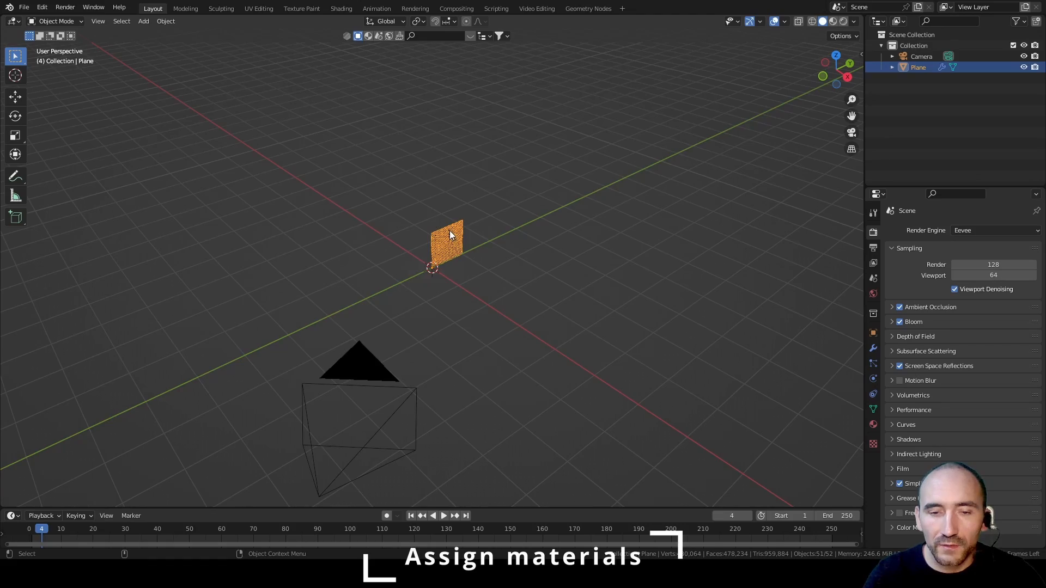
key("KP_Decimal")
left_click(843, 21)
scroll(488, 186, "up", 4)
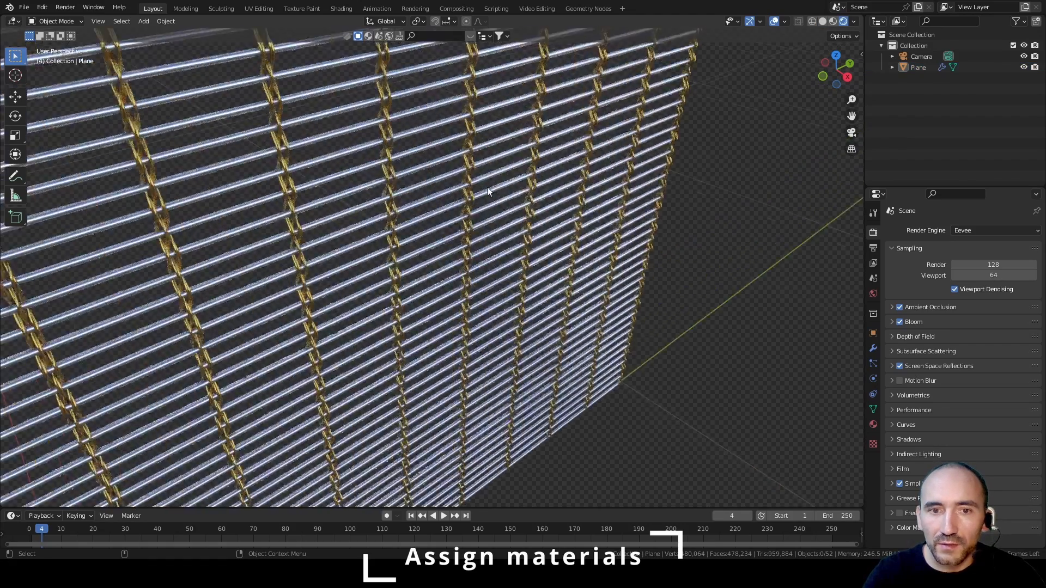
middle_click_drag(487, 188, 326, 230)
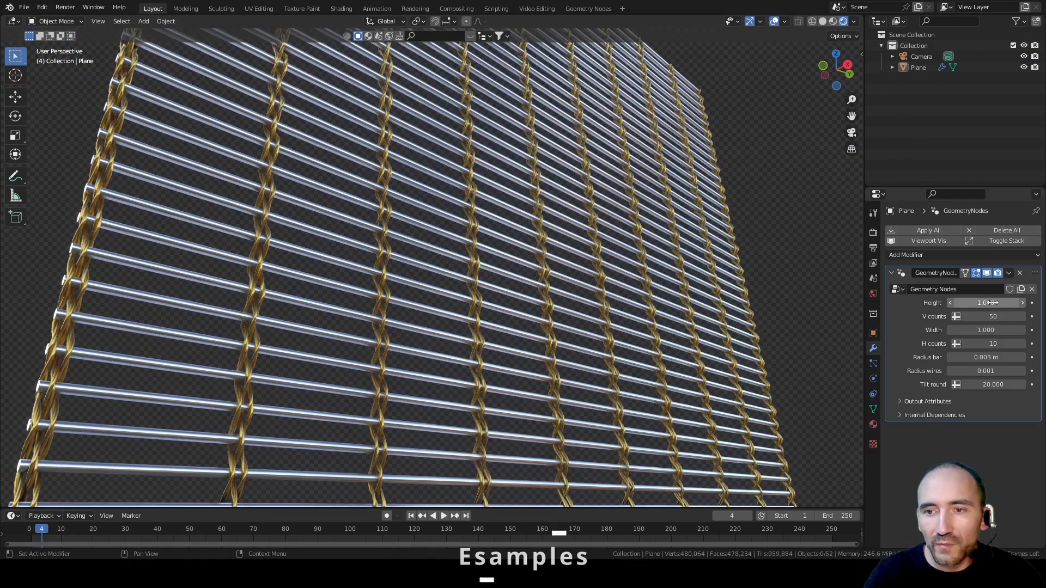
Step: Set the mesh's geometry nodes modifier to Height 0.860, V counts 15, Width 0.770, H counts 5 and Radius bar 0.013 m
left_click_drag(985, 303, 1011, 358)
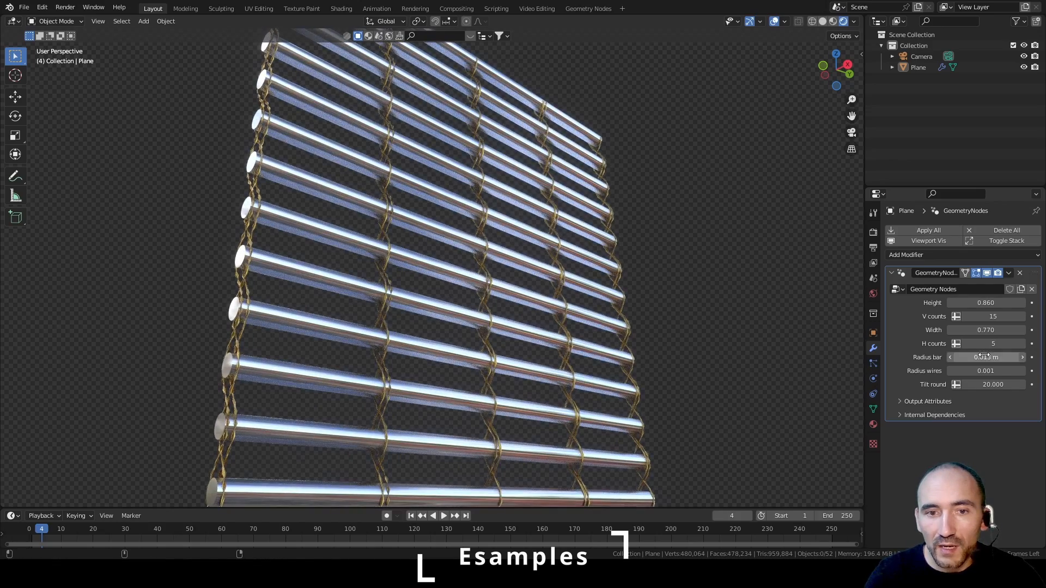
scroll(518, 277, "up", 4)
middle_click_drag(518, 276, 540, 282)
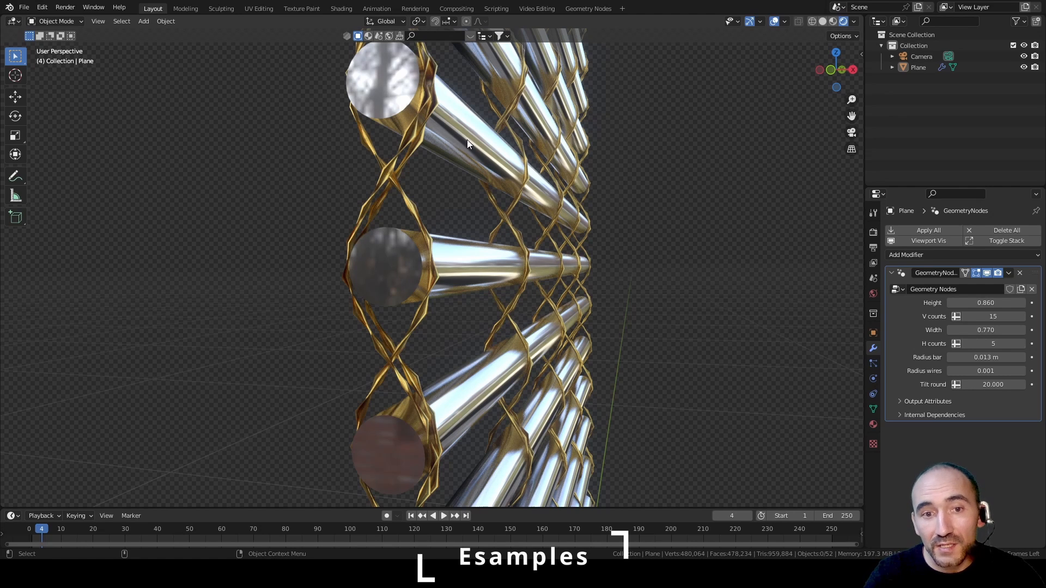
Step: Thicken the gold wires to a Radius wires of 0.003 and set Tilt round to 6.790
mouse_move(992, 384)
left_mouse_down()
mouse_move(932, 385)
mouse_move(999, 371)
left_mouse_up()
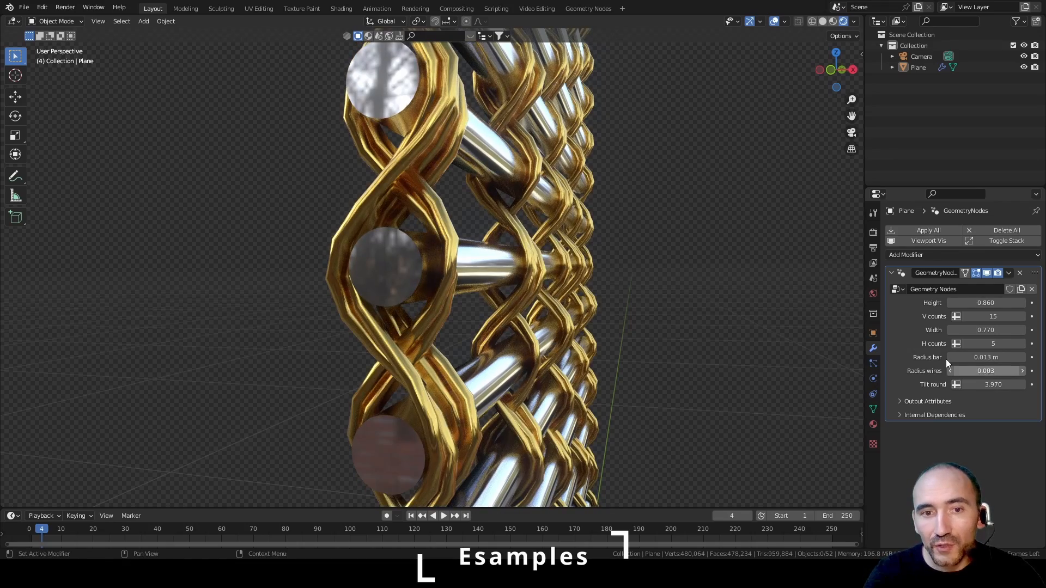
middle_click_drag(762, 294, 661, 242)
left_click_drag(993, 385, 1034, 384)
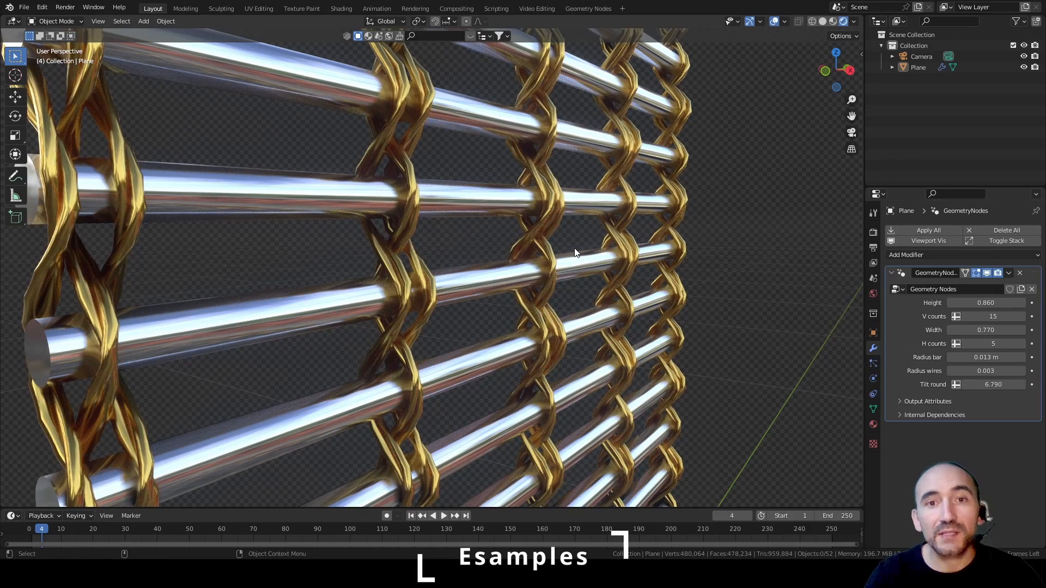